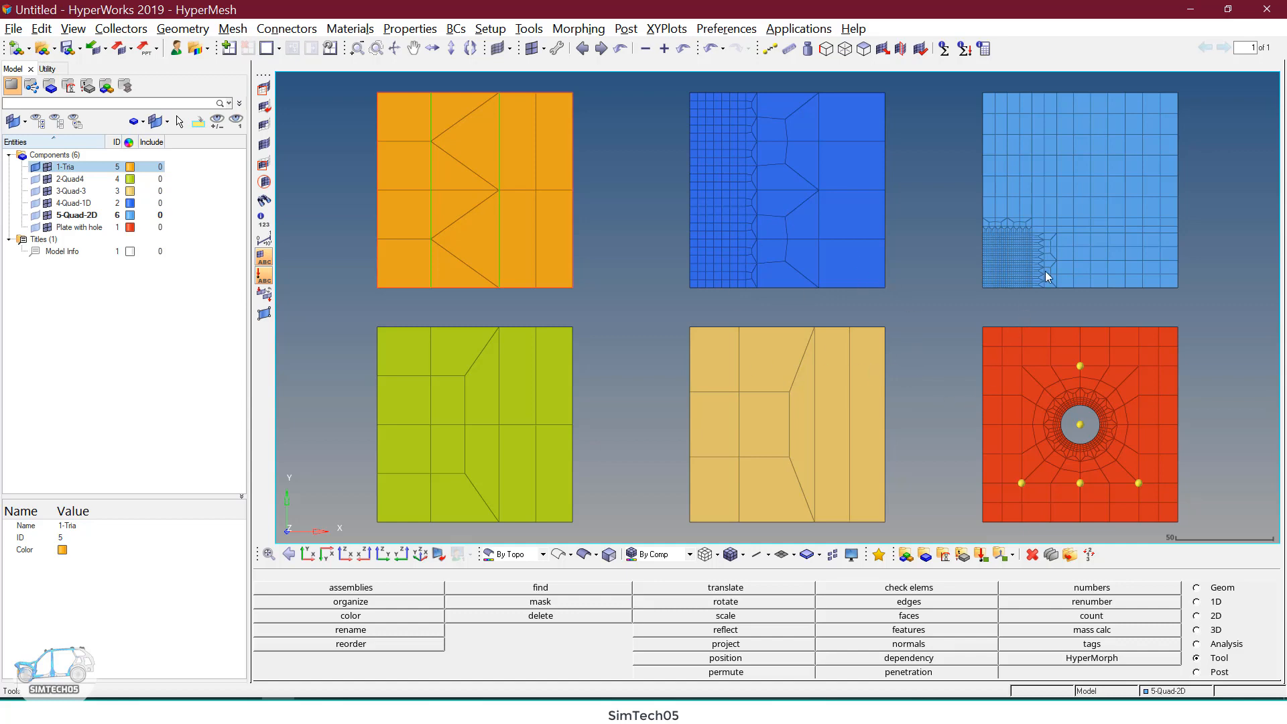
# Step: Examine the 2D quad mesh transition around the densely meshed corner of the 5-Quad-2D plate
pyautogui.scroll(5, 1045, 270)
pyautogui.keyDown('ctrl'); pyautogui.moveTo(878, 366); pyautogui.dragTo(729, 402, button='right'); pyautogui.keyUp('ctrl')
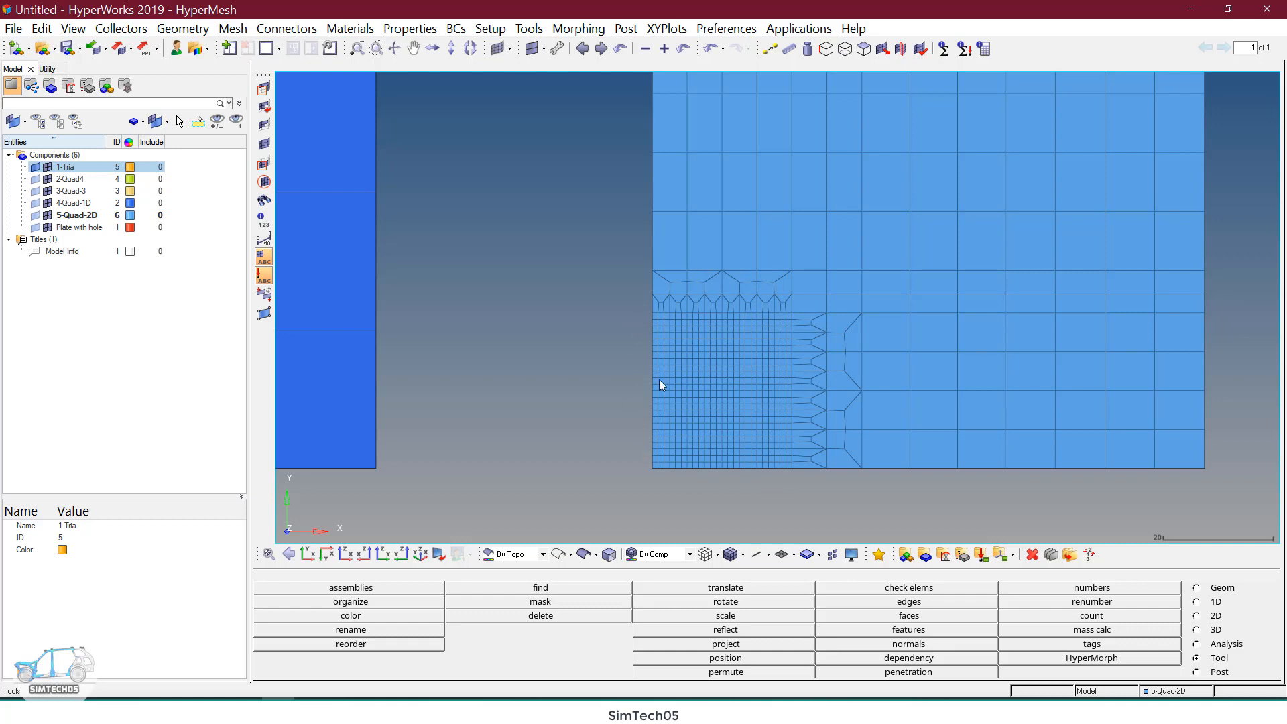
pyautogui.keyDown('ctrl'); pyautogui.moveTo(731, 345); pyautogui.dragTo(682, 364, button='right'); pyautogui.keyUp('ctrl')
pyautogui.keyDown('ctrl'); pyautogui.moveTo(681, 365); pyautogui.dragTo(681, 301, button='middle'); pyautogui.keyUp('ctrl')
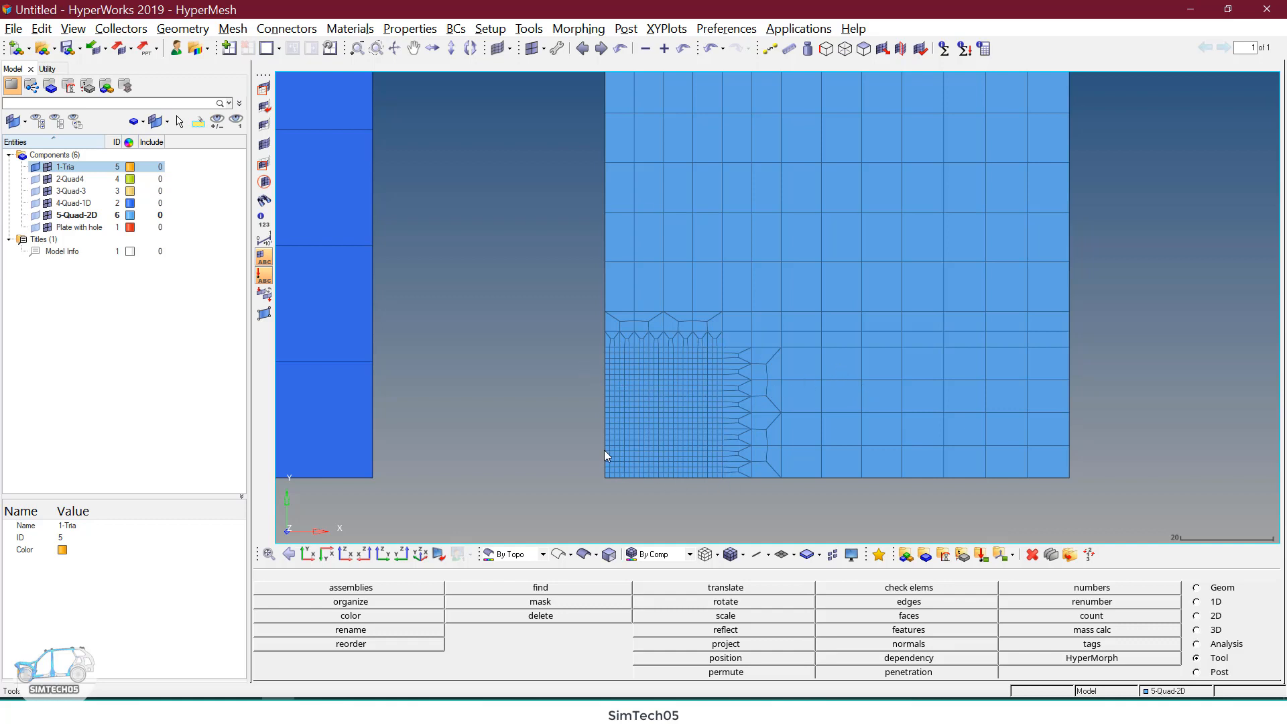
pyautogui.keyDown('ctrl'); pyautogui.moveTo(700, 392); pyautogui.dragTo(662, 416, button='right'); pyautogui.keyUp('ctrl')
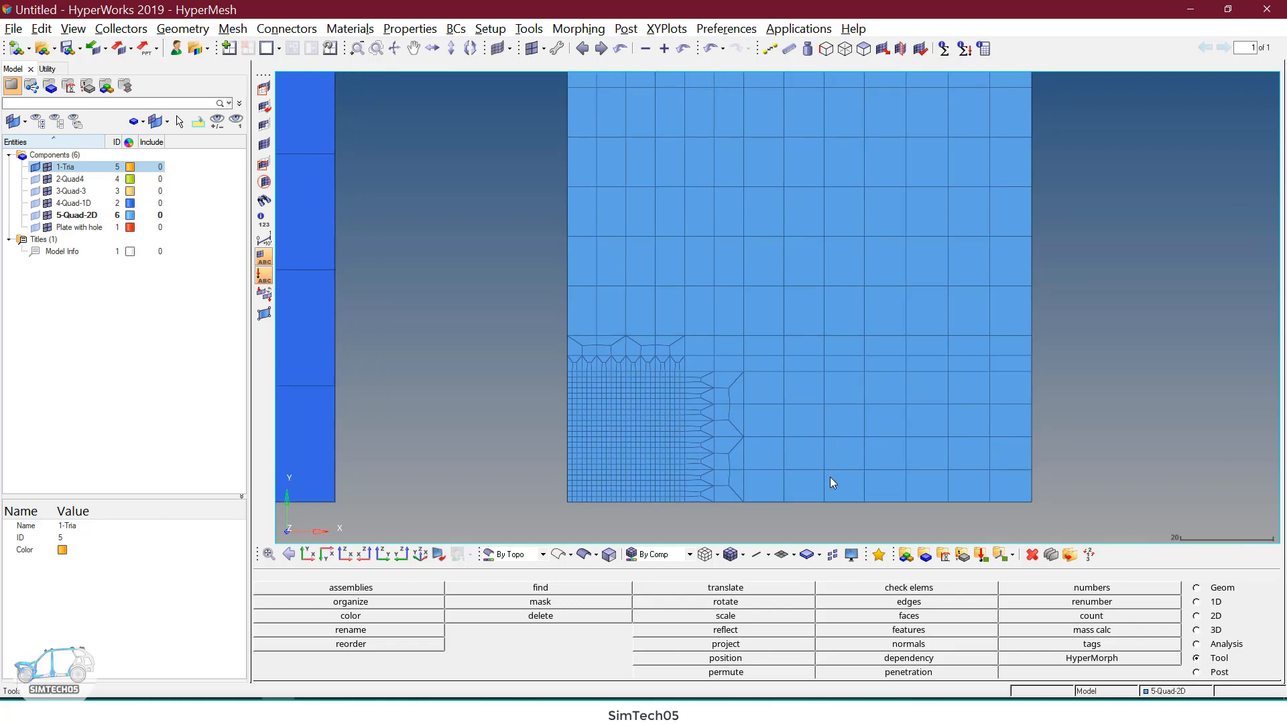
# Step: Examine the fine-to-coarse mesh transition around the hole of the Plate with hole component
pyautogui.keyDown('ctrl'); pyautogui.moveTo(830, 477); pyautogui.dragTo(824, 85, button='right'); pyautogui.keyUp('ctrl')
pyautogui.keyDown('ctrl'); pyautogui.moveTo(833, 311); pyautogui.dragTo(851, 183, button='right'); pyautogui.keyUp('ctrl')
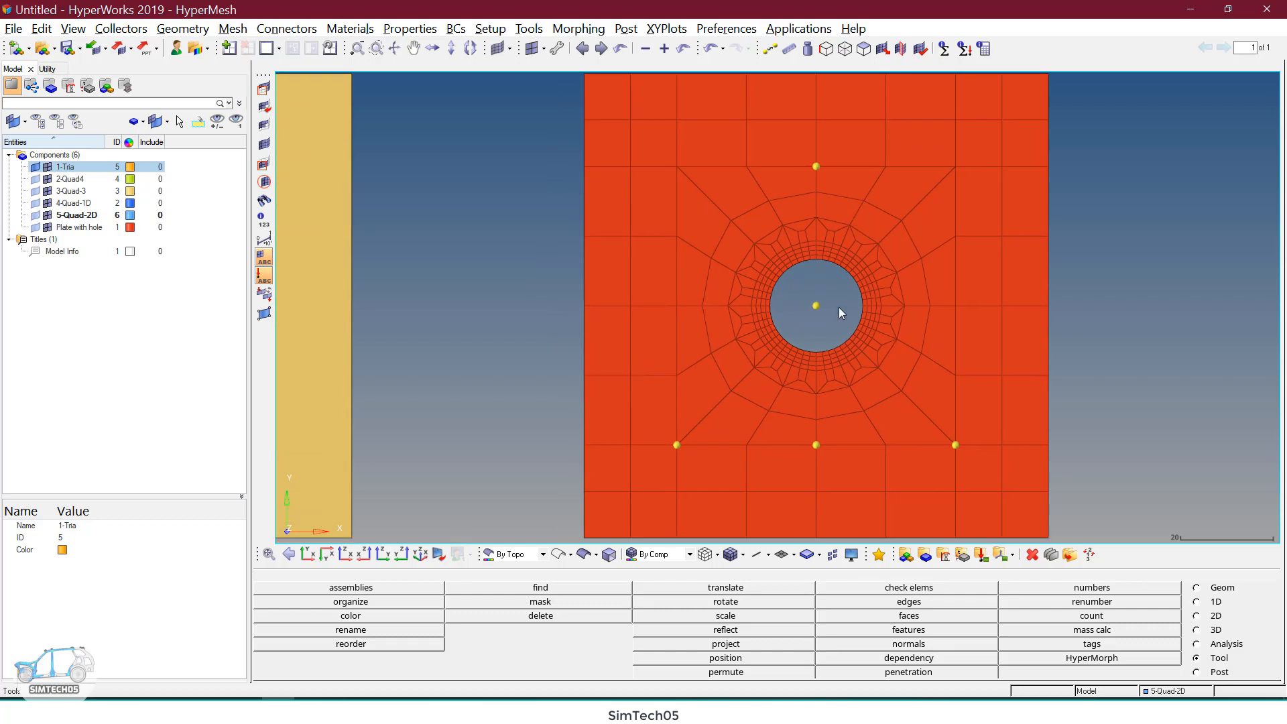
pyautogui.scroll(3, 838, 307)
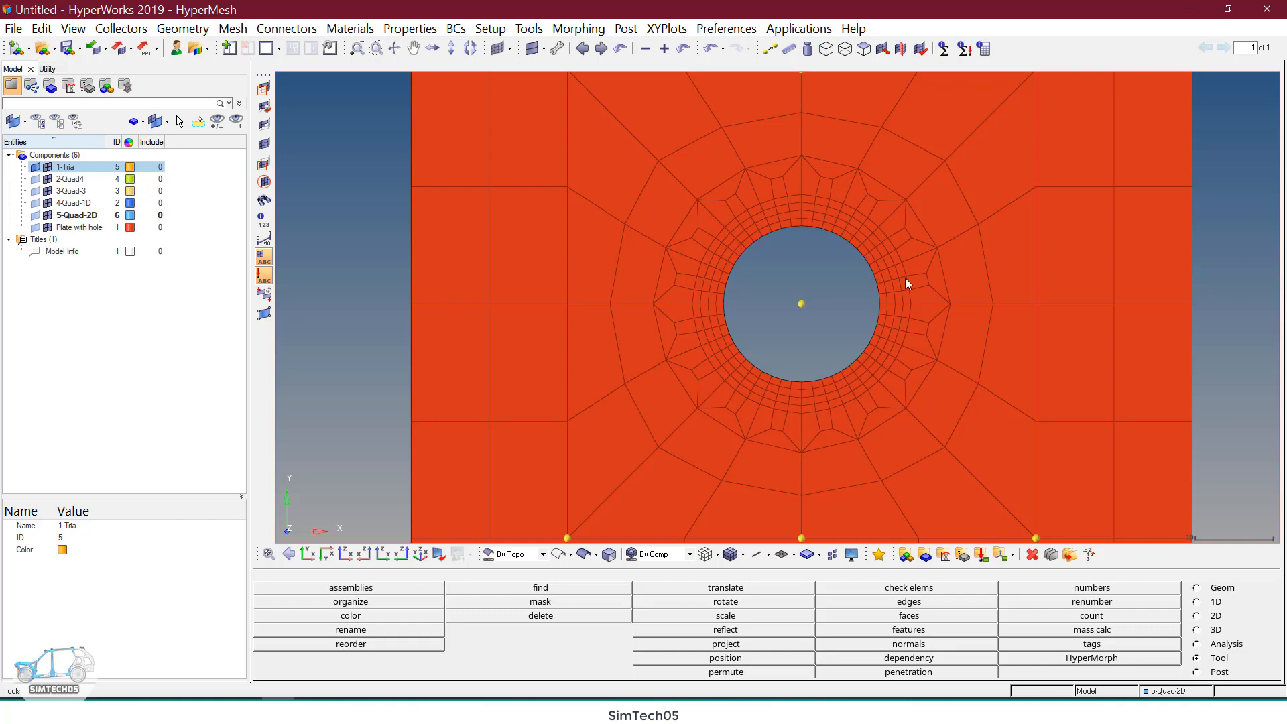
pyautogui.scroll(-3, 919, 275)
pyautogui.keyDown('ctrl'); pyautogui.moveTo(951, 275); pyautogui.dragTo(944, 289, button='right'); pyautogui.keyUp('ctrl')
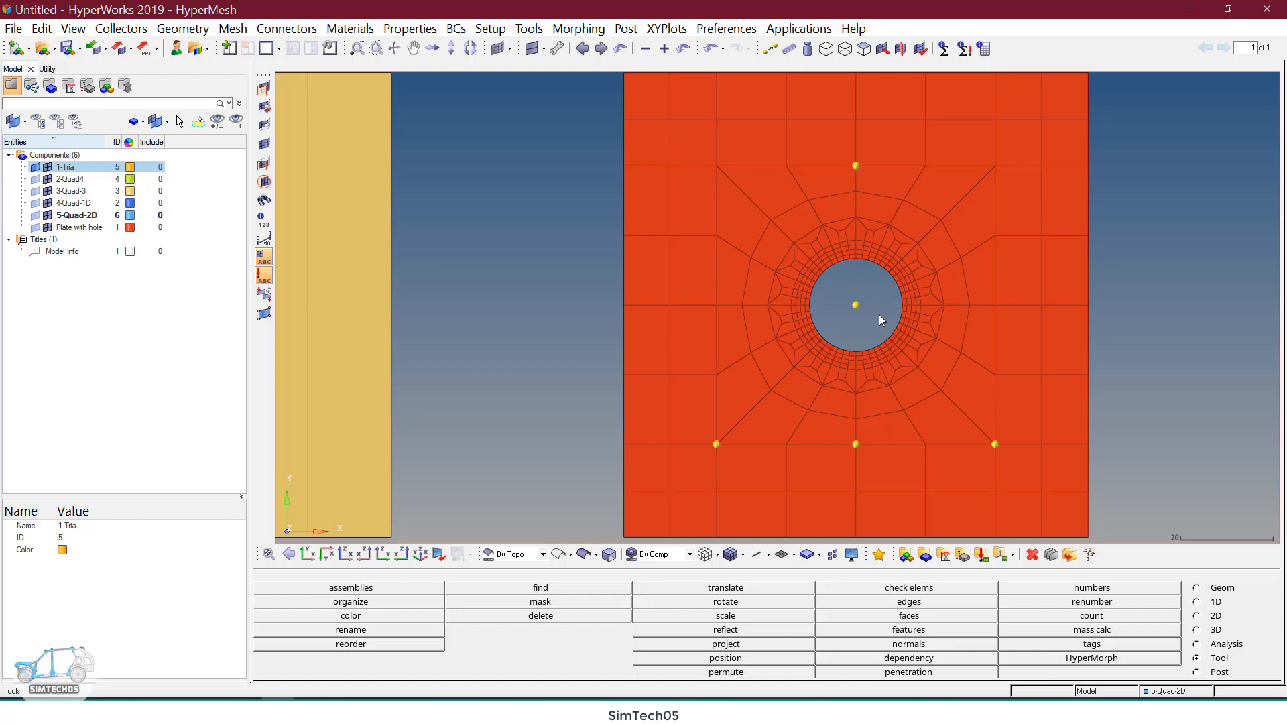
pyautogui.scroll(-3, 879, 315)
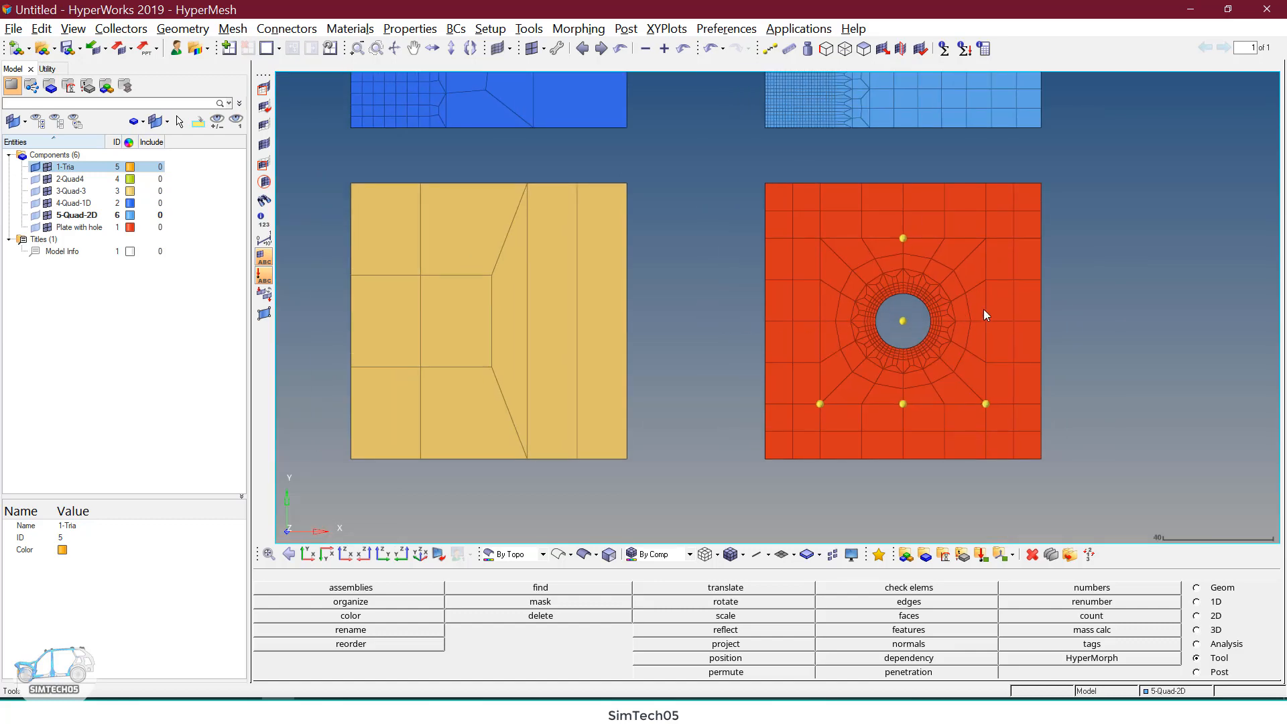
pyautogui.press('f')
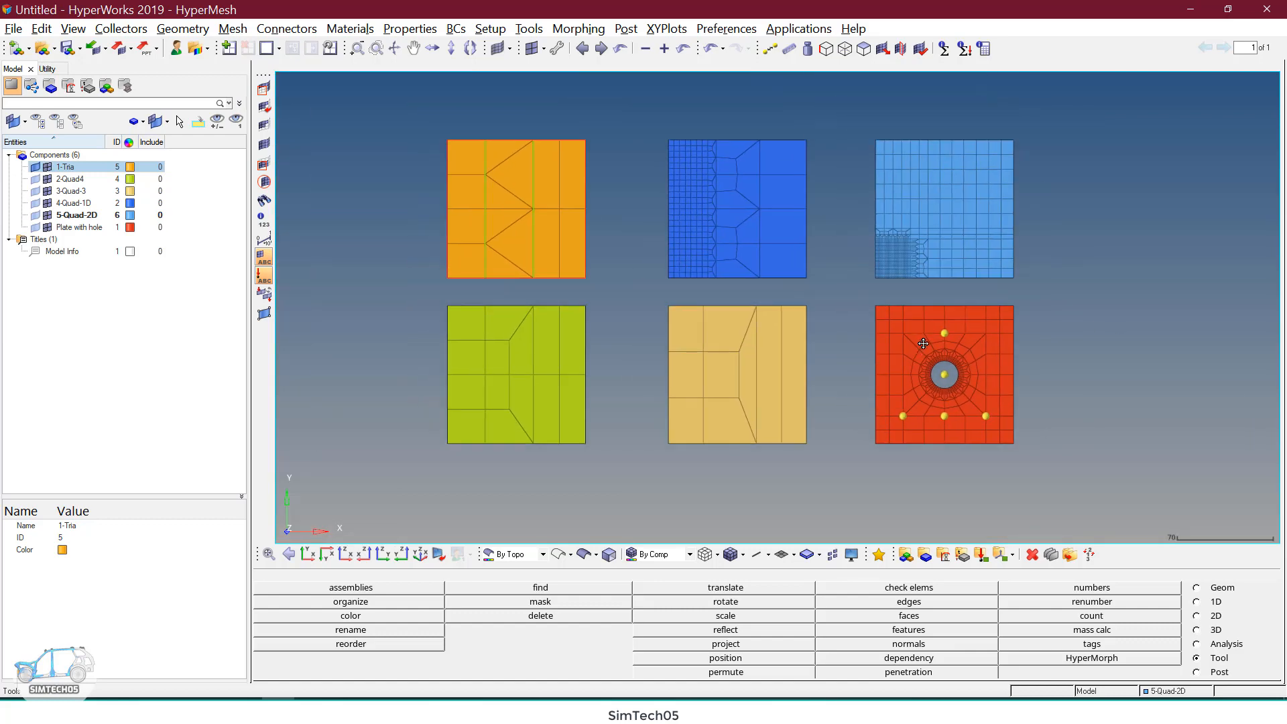
pyautogui.press('f')
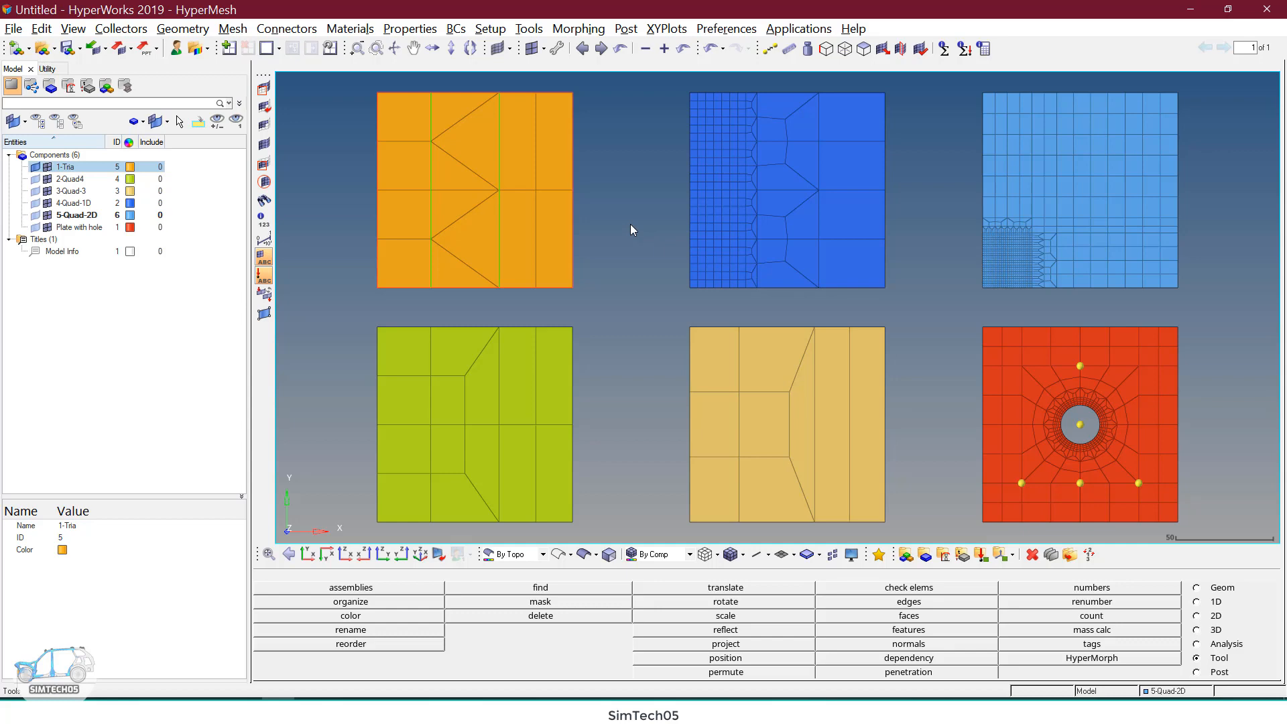
# Step: Examine the triangular transition elements in the middle strip of the 1-Tria plate
pyautogui.keyDown('ctrl'); pyautogui.scroll(4, 438, 134); pyautogui.keyUp('ctrl')
pyautogui.keyDown('ctrl'); pyautogui.moveTo(438, 134); pyautogui.dragTo(594, 209, button='right'); pyautogui.keyUp('ctrl')
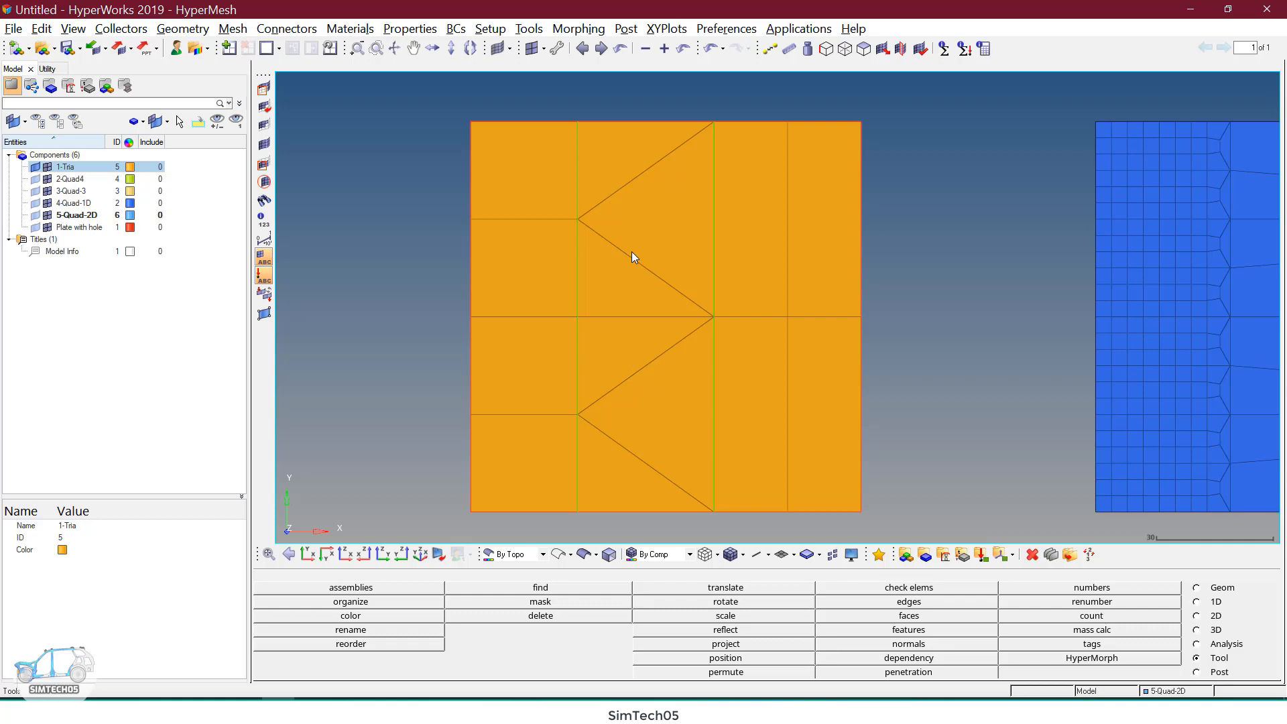
pyautogui.press('f')
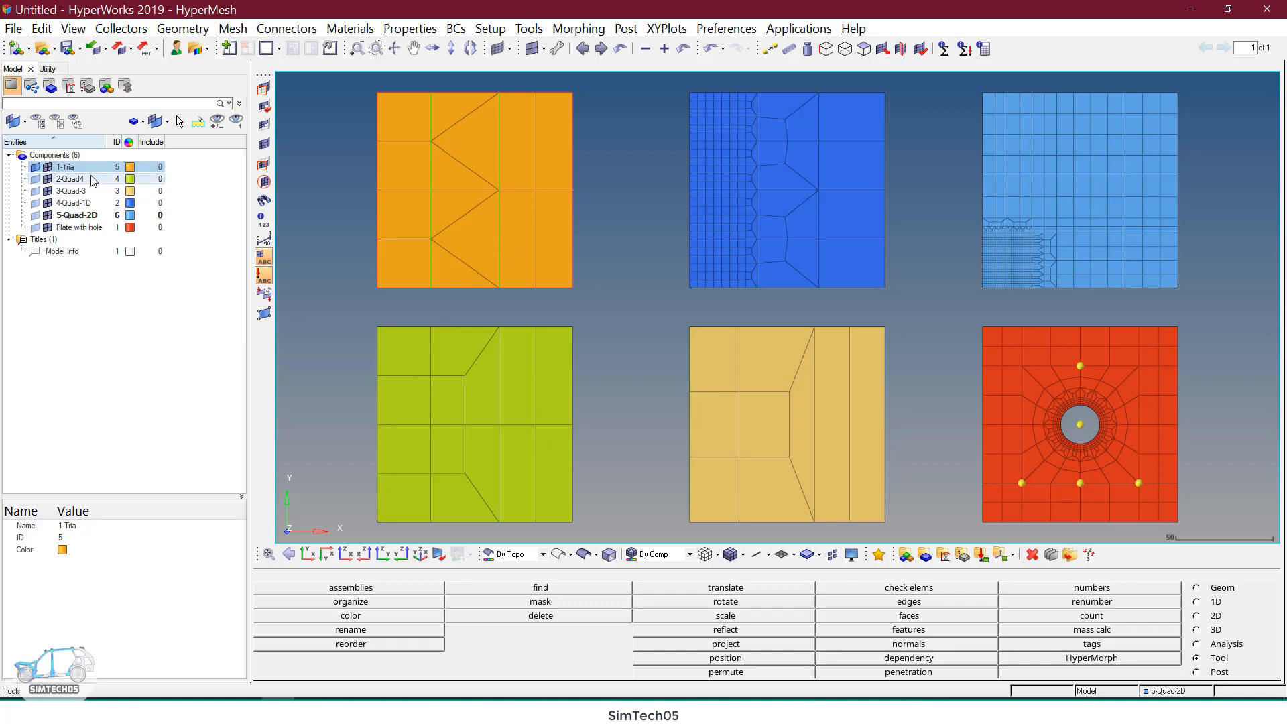
# Step: Display the geometry of the 2-Quad4, 3-Quad-3 and 4-Quad-1D components and inspect the 4-Quad-1D transition
pyautogui.keyDown('ctrl'); pyautogui.click(36, 179); pyautogui.keyUp('ctrl')
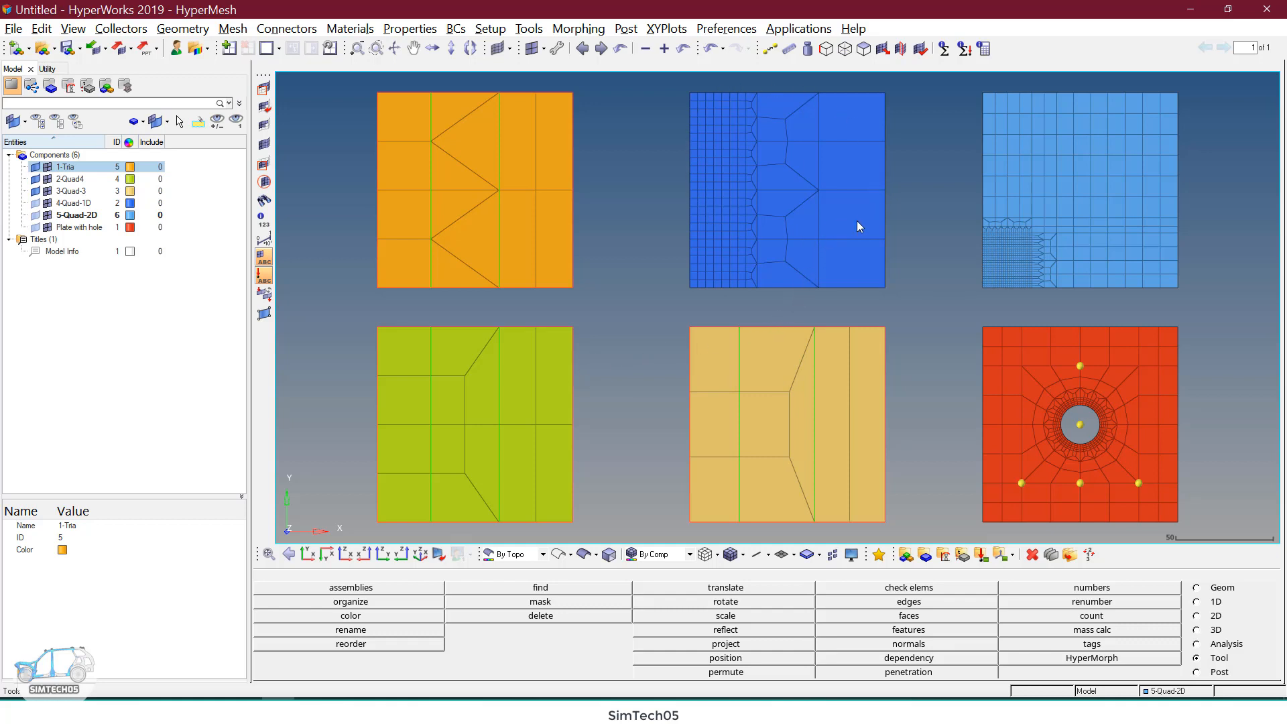
pyautogui.scroll(3, 799, 153)
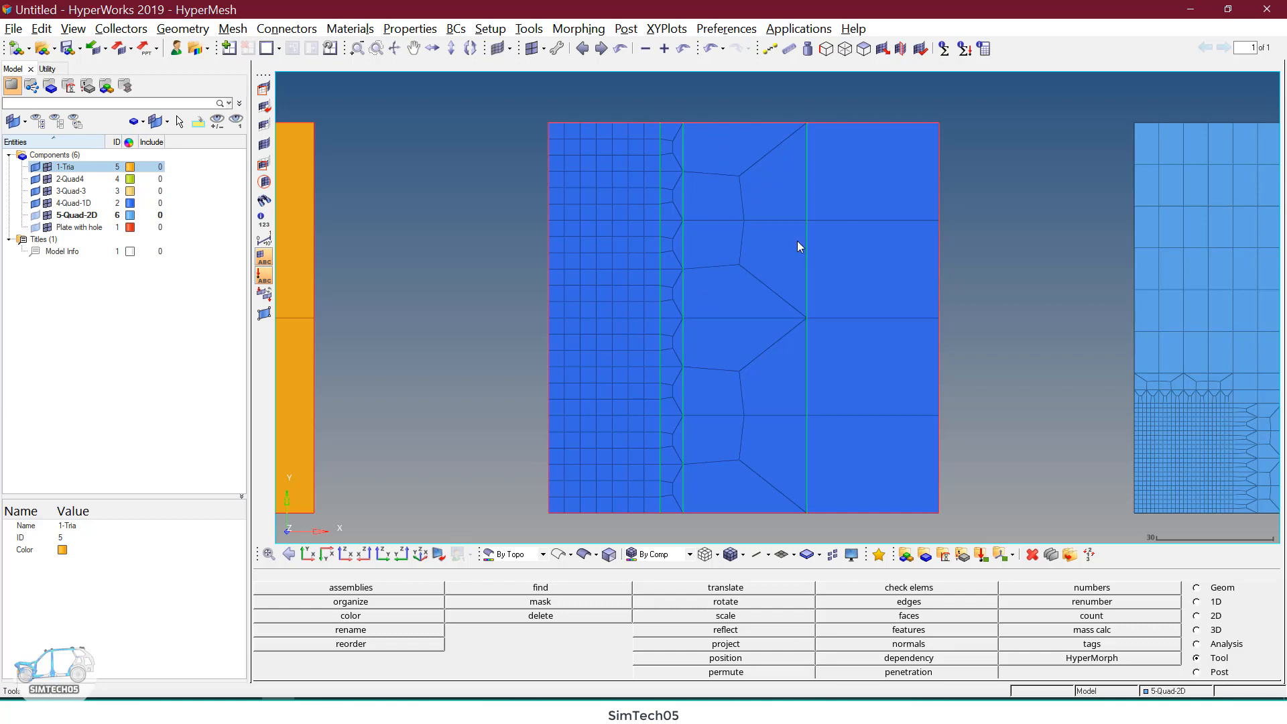
pyautogui.scroll(-3, 802, 252)
# Step: Compare the 5-Quad-2D corner transition with the mesh rings around the hole in the plate
pyautogui.keyDown('ctrl'); pyautogui.moveTo(928, 275); pyautogui.dragTo(800, 230, button='right'); pyautogui.keyUp('ctrl')
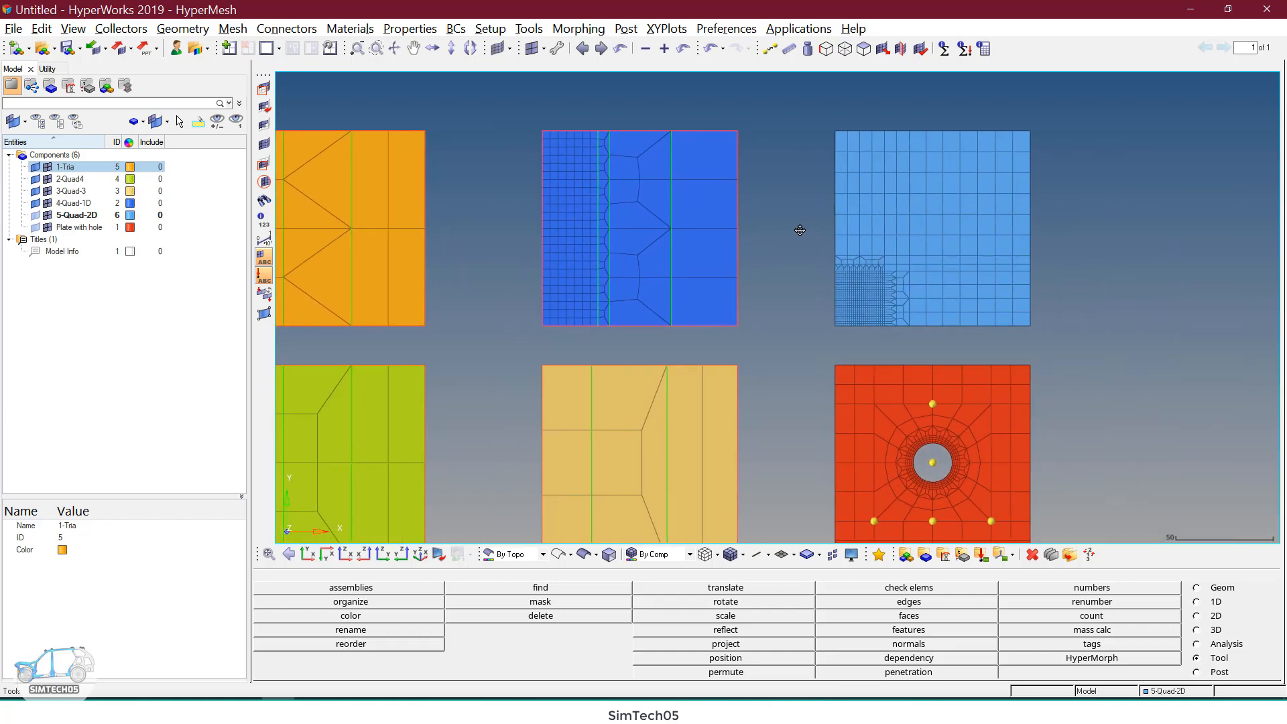
pyautogui.scroll(5, 918, 282)
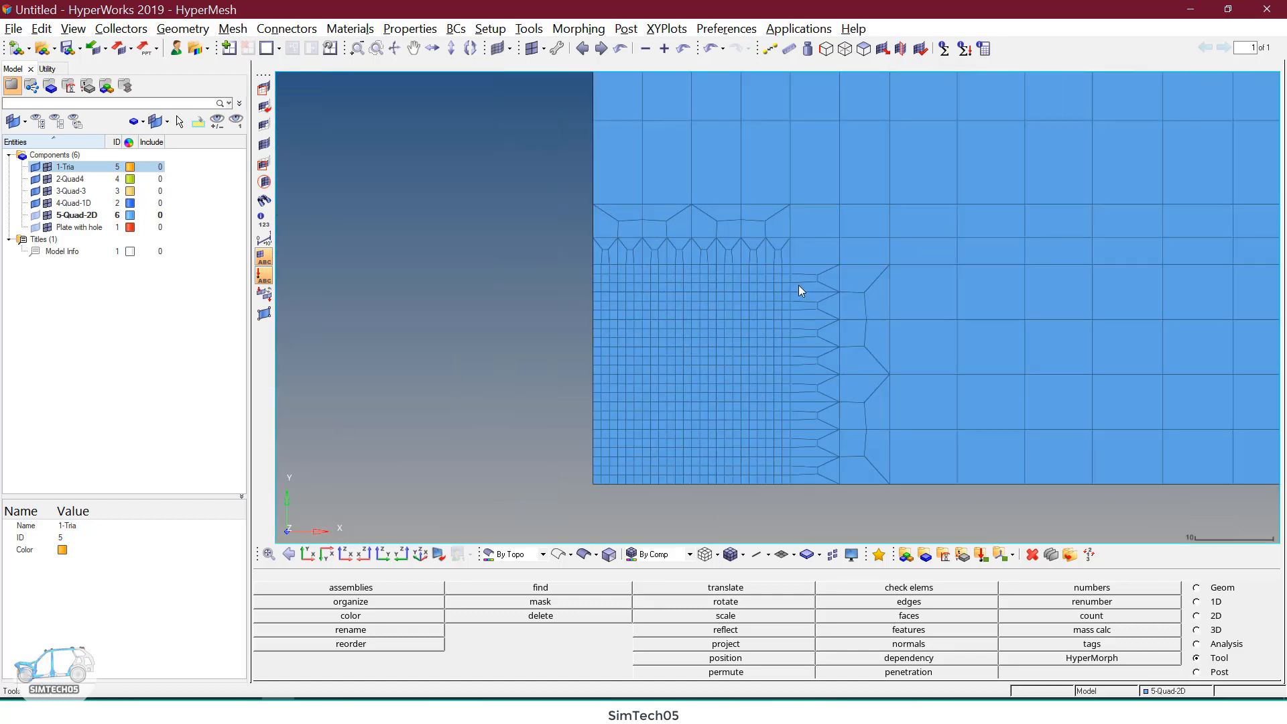
pyautogui.scroll(-4, 798, 284)
pyautogui.keyDown('ctrl'); pyautogui.moveTo(795, 341); pyautogui.dragTo(749, 161, button='right'); pyautogui.keyUp('ctrl')
pyautogui.scroll(5, 854, 388)
pyautogui.keyDown('ctrl'); pyautogui.moveTo(828, 384); pyautogui.dragTo(828, 369, button='right'); pyautogui.keyUp('ctrl')
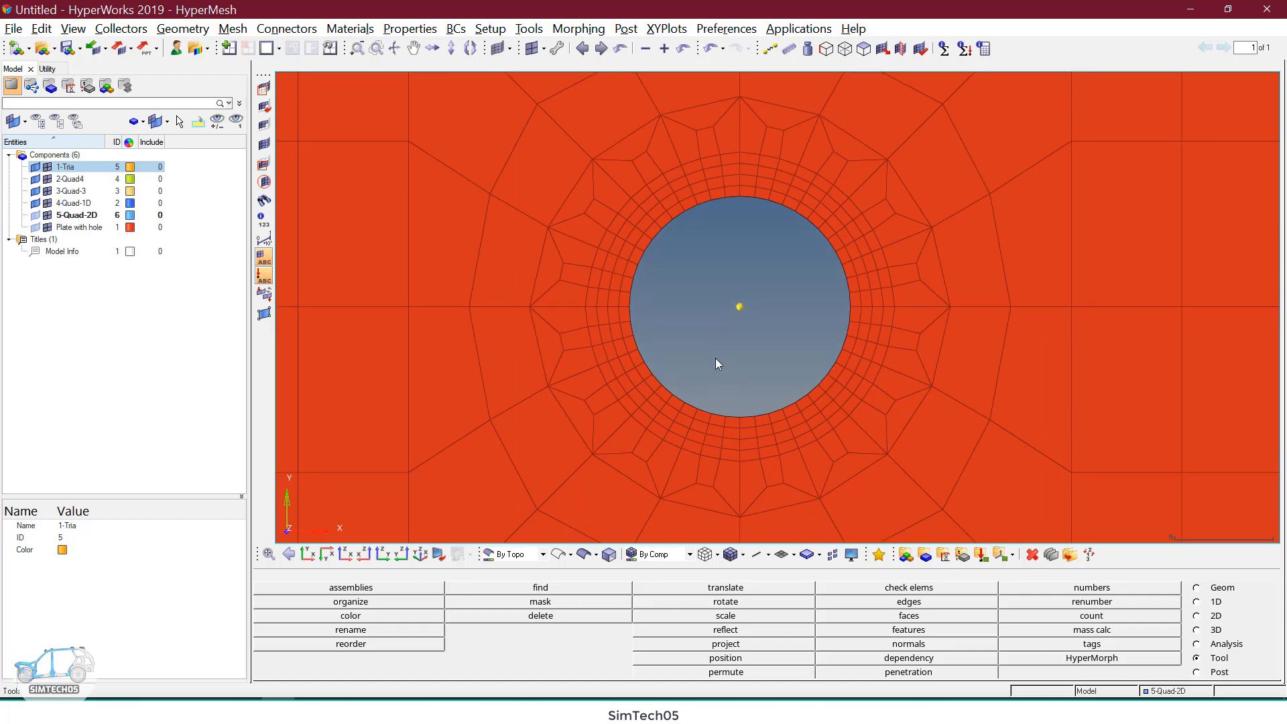
pyautogui.press('f')
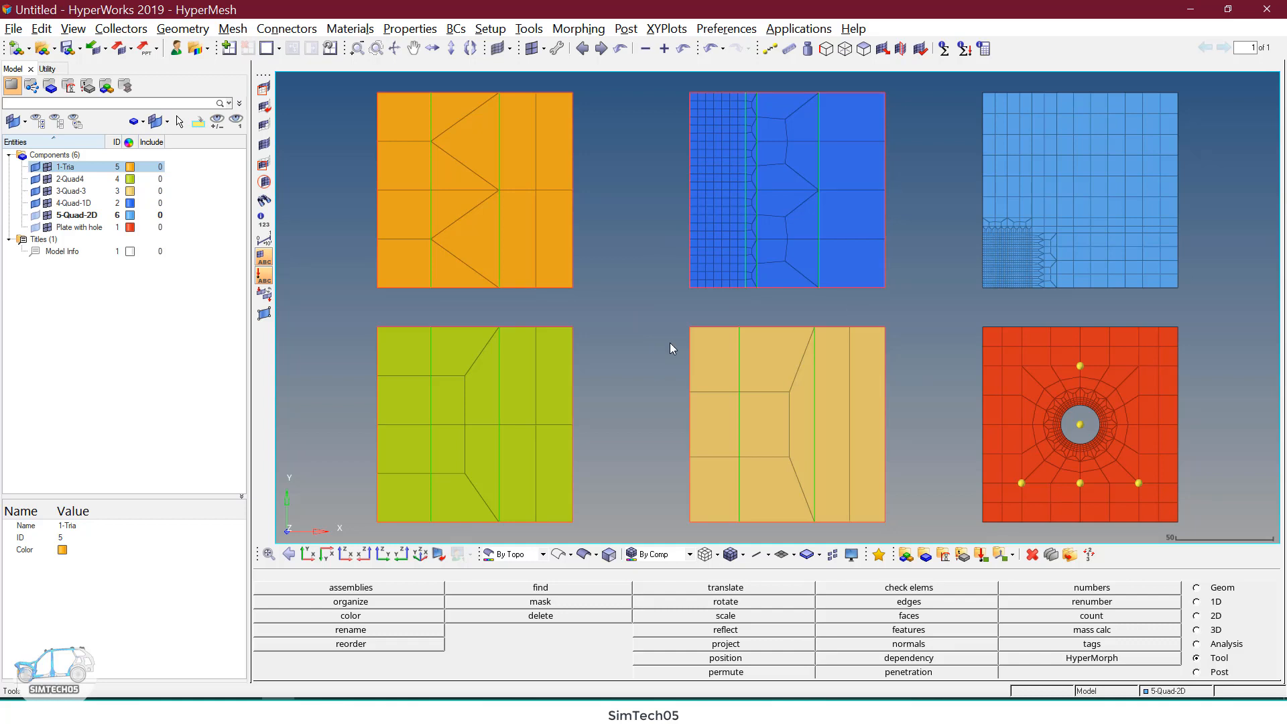
# Step: Isolate the 1-Tria component so that only its geometry and elements are displayed
pyautogui.click(35, 202)
pyautogui.click(48, 202)
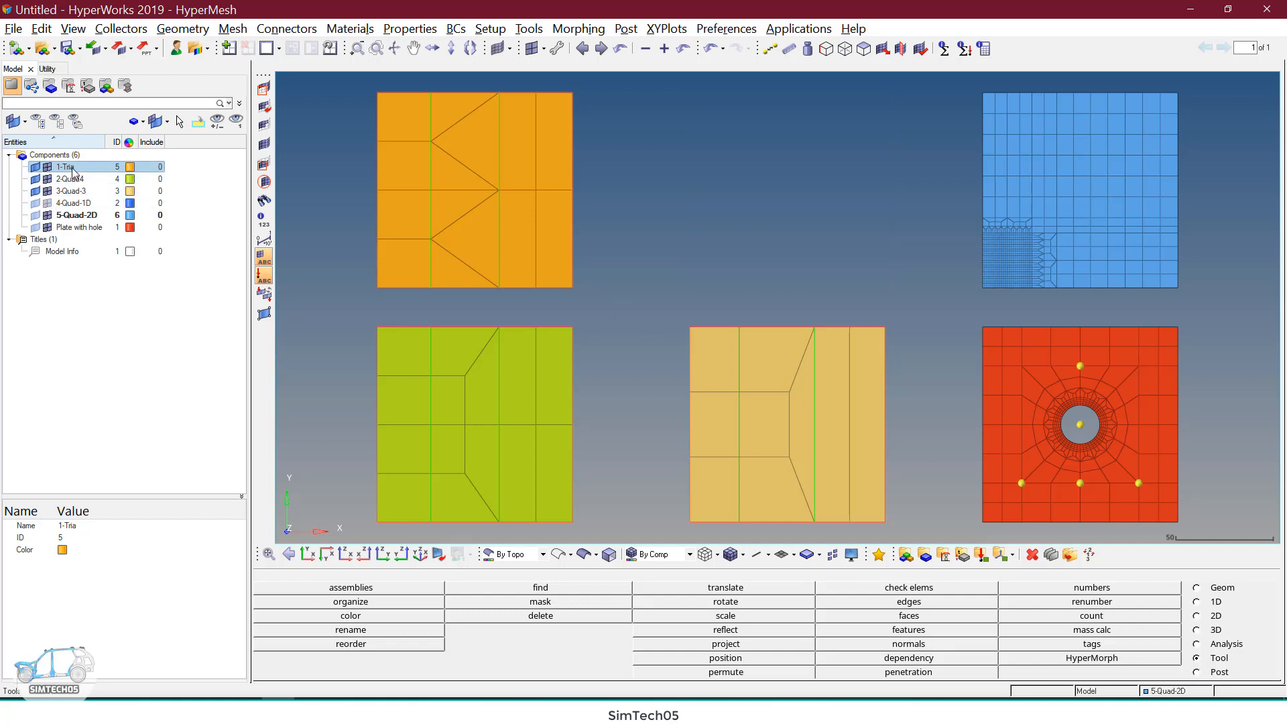
pyautogui.rightClick(74, 169)
pyautogui.click(118, 354)
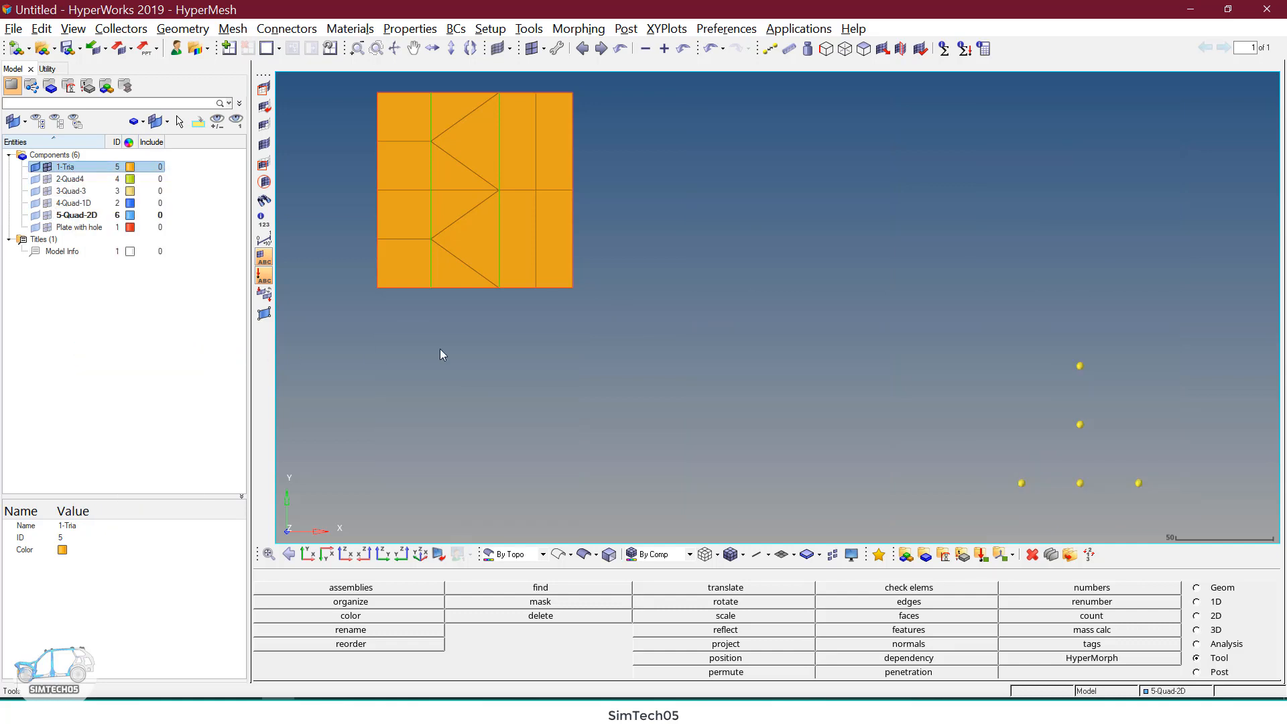
pyautogui.keyDown('ctrl'); pyautogui.scroll(1, 528, 337); pyautogui.keyUp('ctrl')
pyautogui.keyDown('ctrl'); pyautogui.moveTo(641, 315); pyautogui.dragTo(815, 403, button='right'); pyautogui.keyUp('ctrl')
pyautogui.keyDown('ctrl'); pyautogui.scroll(4, 783, 397); pyautogui.keyUp('ctrl')
pyautogui.keyDown('ctrl'); pyautogui.moveTo(717, 360); pyautogui.dragTo(799, 442, button='right'); pyautogui.keyUp('ctrl')
pyautogui.keyDown('ctrl'); pyautogui.scroll(-1, 807, 442); pyautogui.keyUp('ctrl')
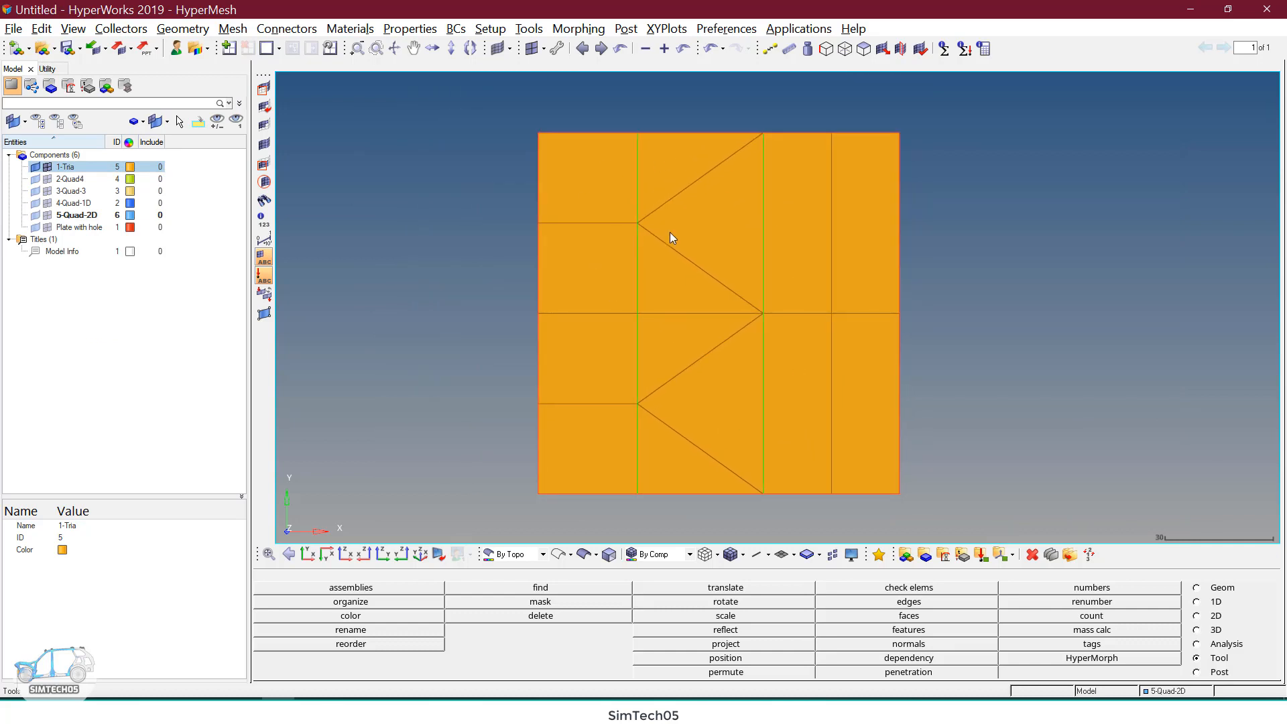
# Step: Delete all elements of the 1-Tria plate, keeping its surfaces
pyautogui.press('F2')
pyautogui.keyDown('shift'); pyautogui.moveTo(503, 102); pyautogui.dragTo(1027, 540); pyautogui.keyUp('shift')
pyautogui.middleClick(996, 468)
pyautogui.press('Escape')
# Step: Automesh the left strip surface of the 1-Tria plate with quads only at element size 25
pyautogui.press('F12')
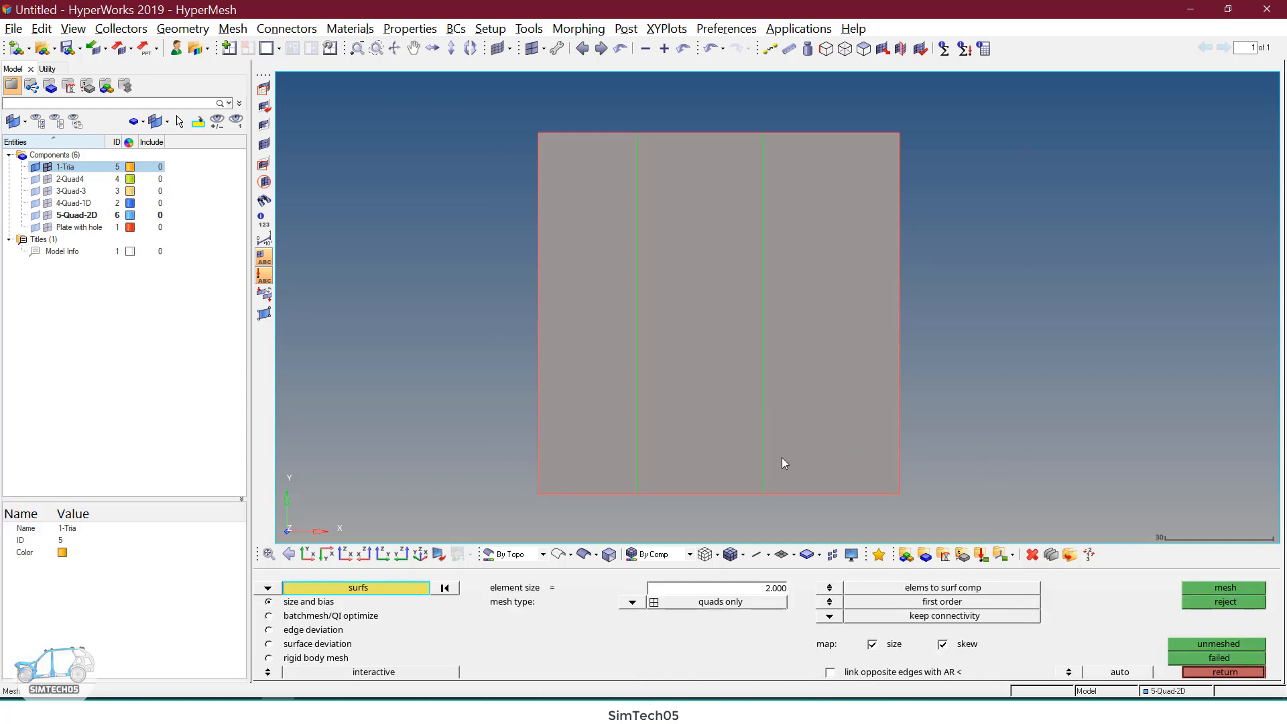
pyautogui.click(730, 591)
pyautogui.write('10')
pyautogui.press('Return')
pyautogui.click(612, 358)
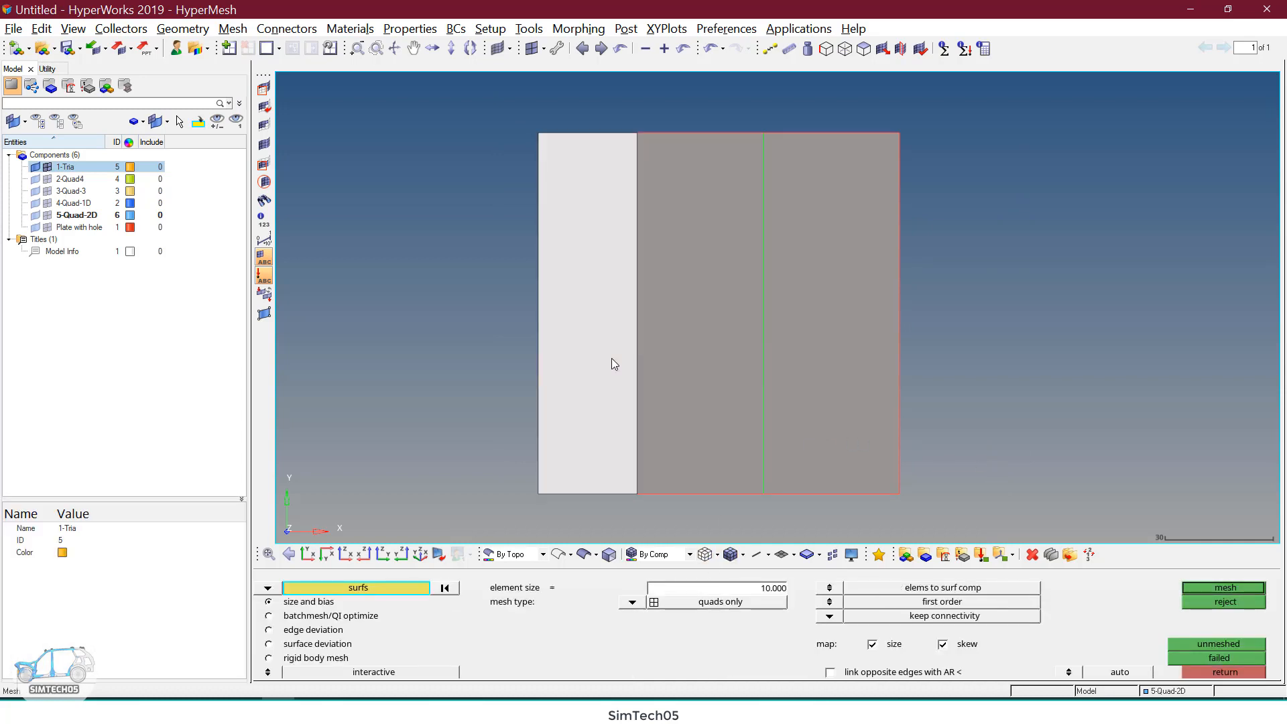
pyautogui.click(746, 589)
pyautogui.write('25')
pyautogui.press('Return')
pyautogui.middleClick(598, 310)
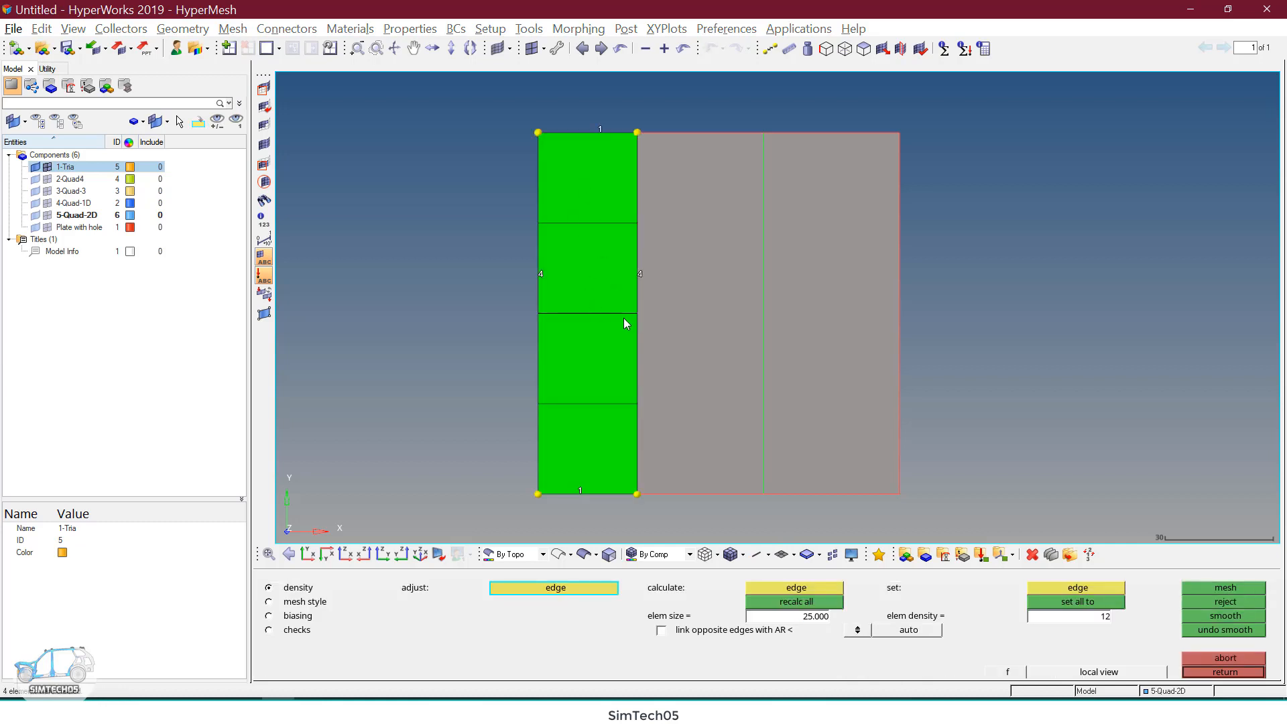
pyautogui.middleClick(778, 393)
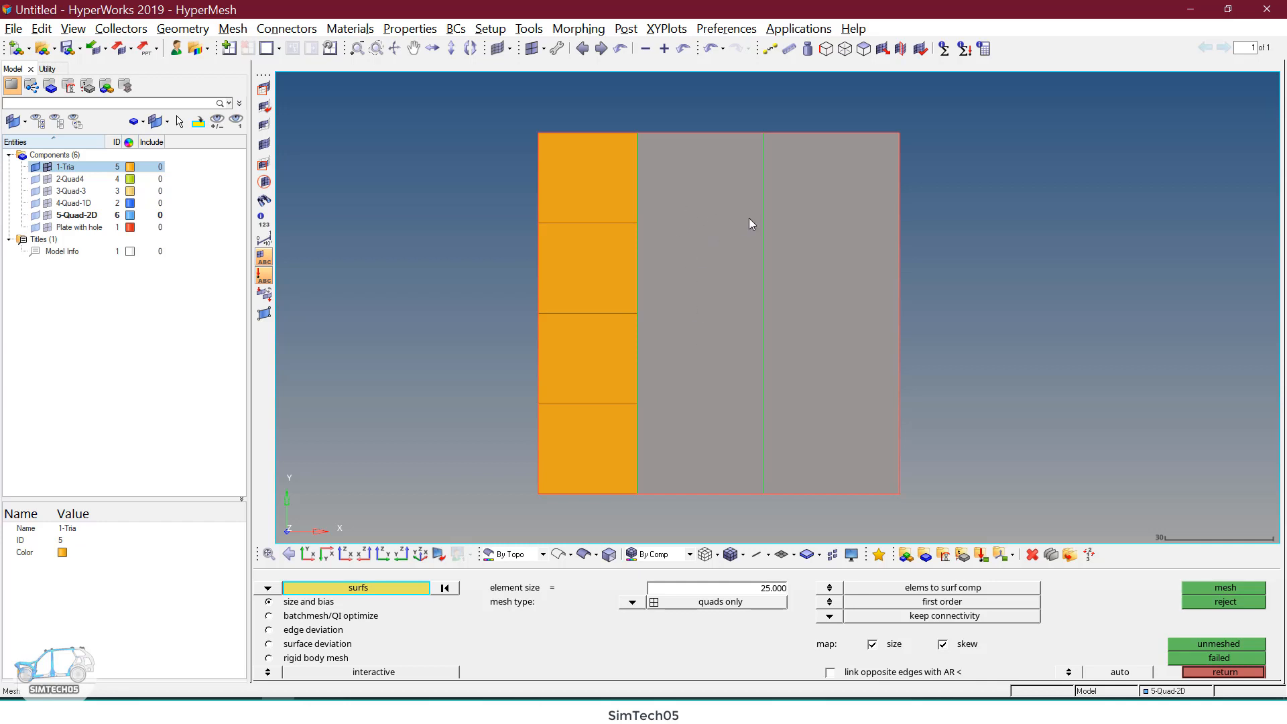
# Step: Automesh the right strip surface with quads only at size 25, reducing both vertical edge densities to 2
pyautogui.click(828, 279)
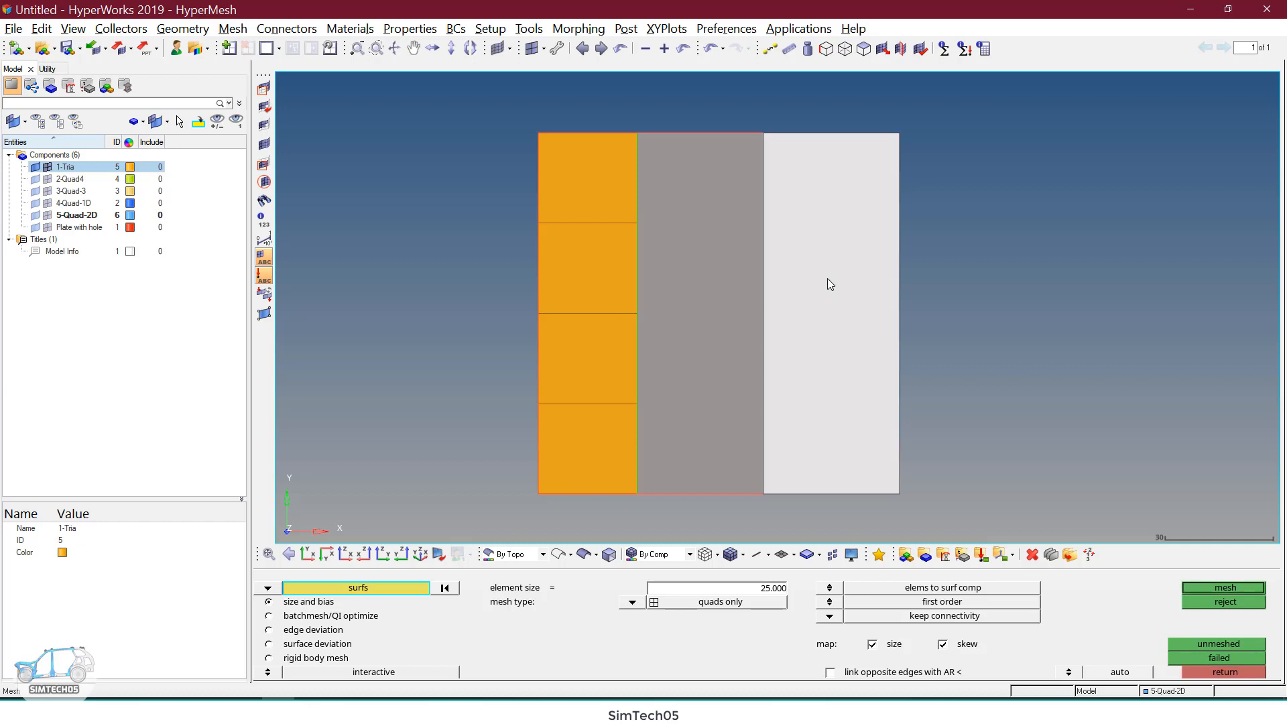
pyautogui.middleClick(827, 313)
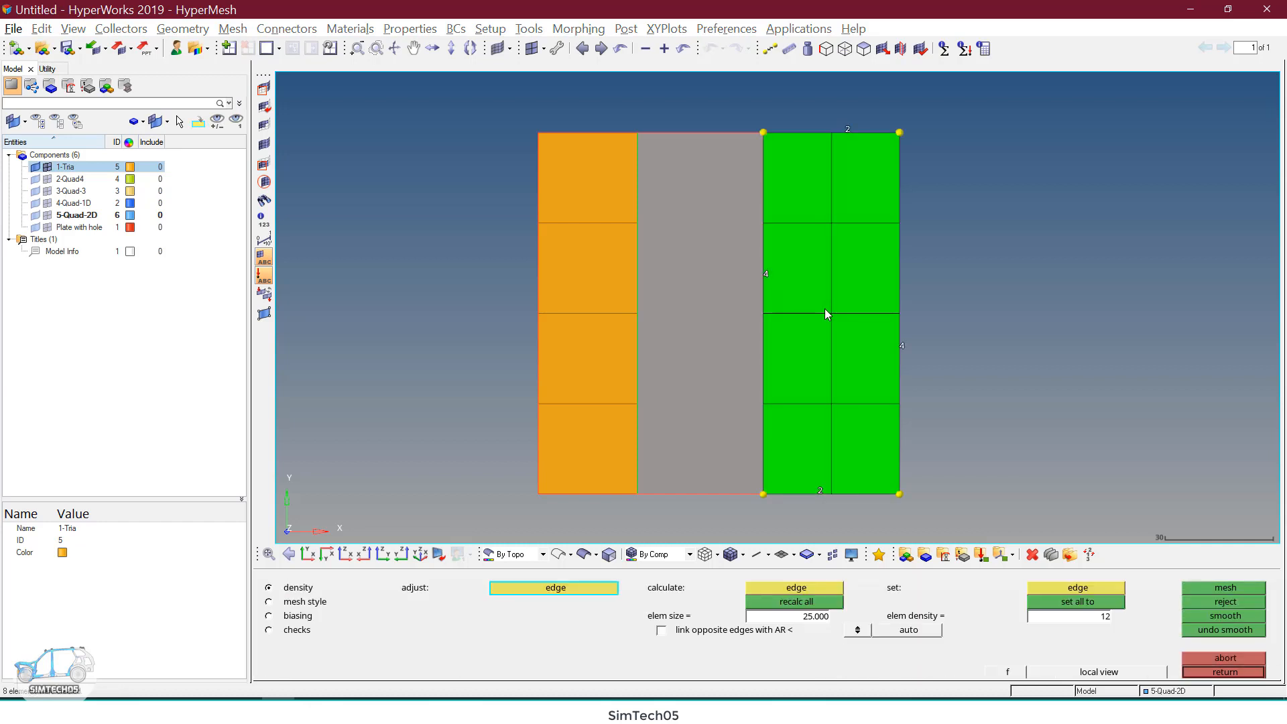
pyautogui.rightClick(766, 275)
pyautogui.rightClick(767, 275)
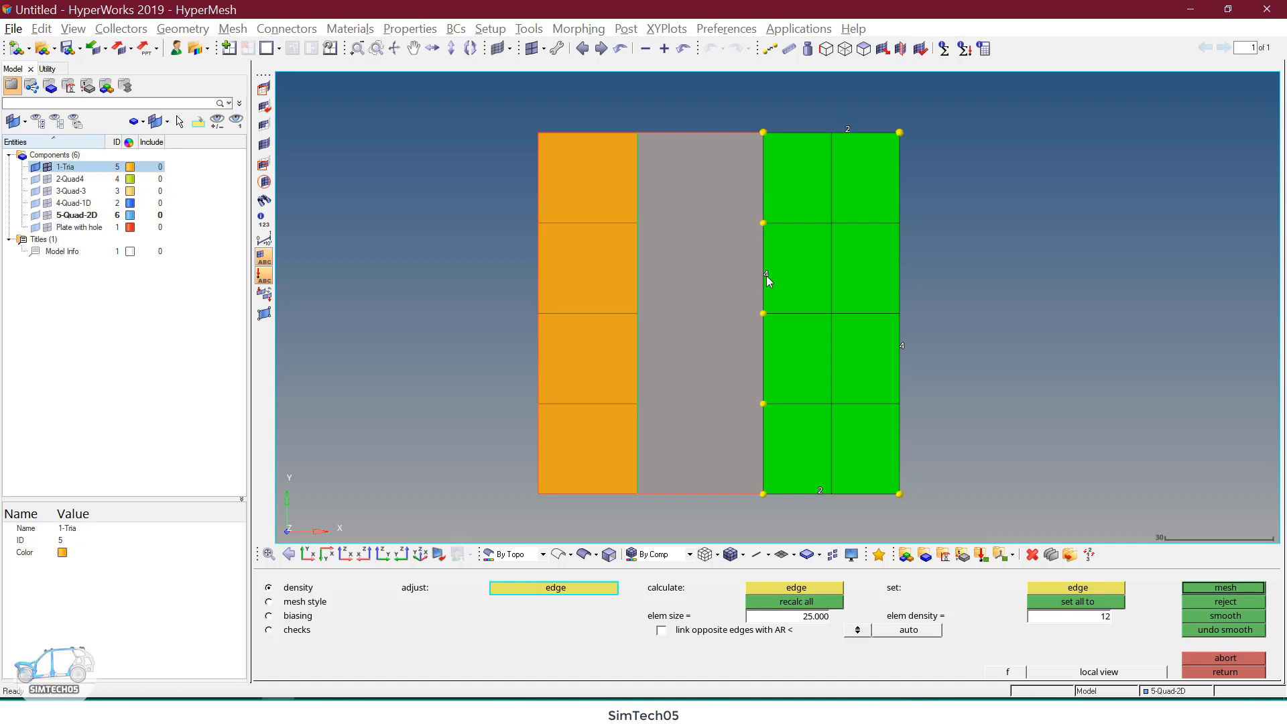
pyautogui.rightClick(766, 275)
pyautogui.rightClick(766, 276)
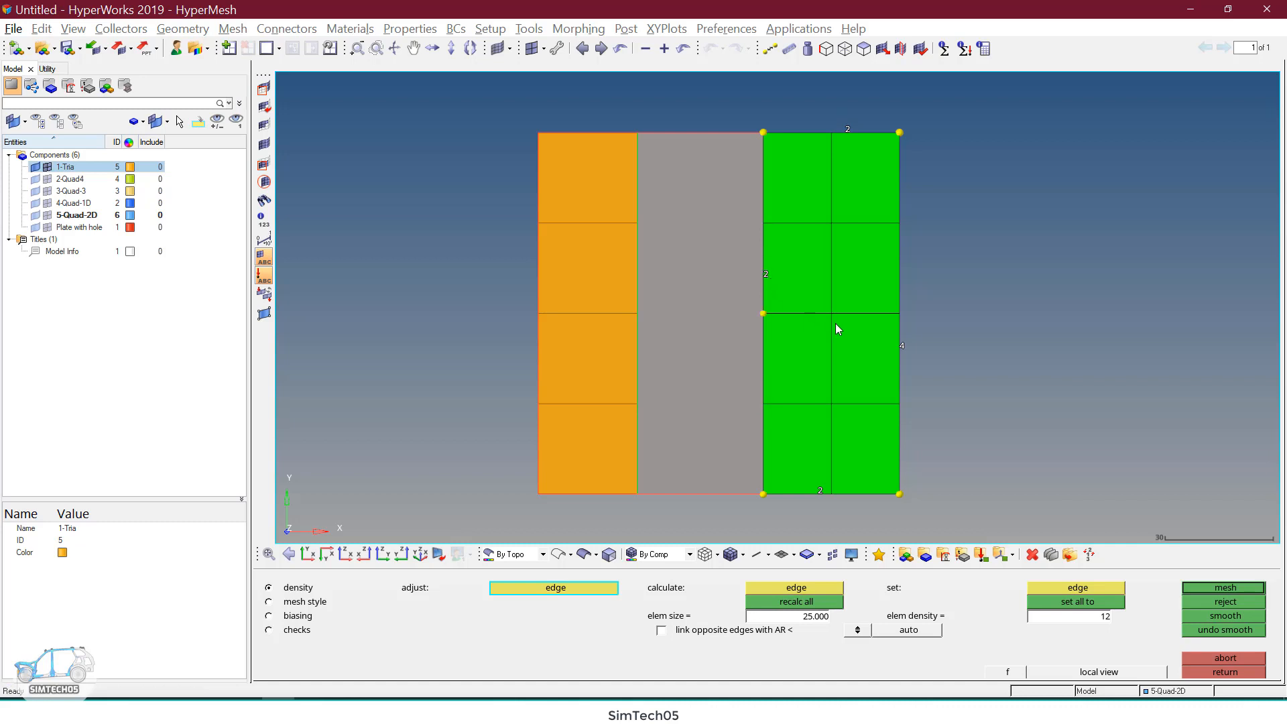
pyautogui.rightClick(903, 348)
pyautogui.rightClick(903, 349)
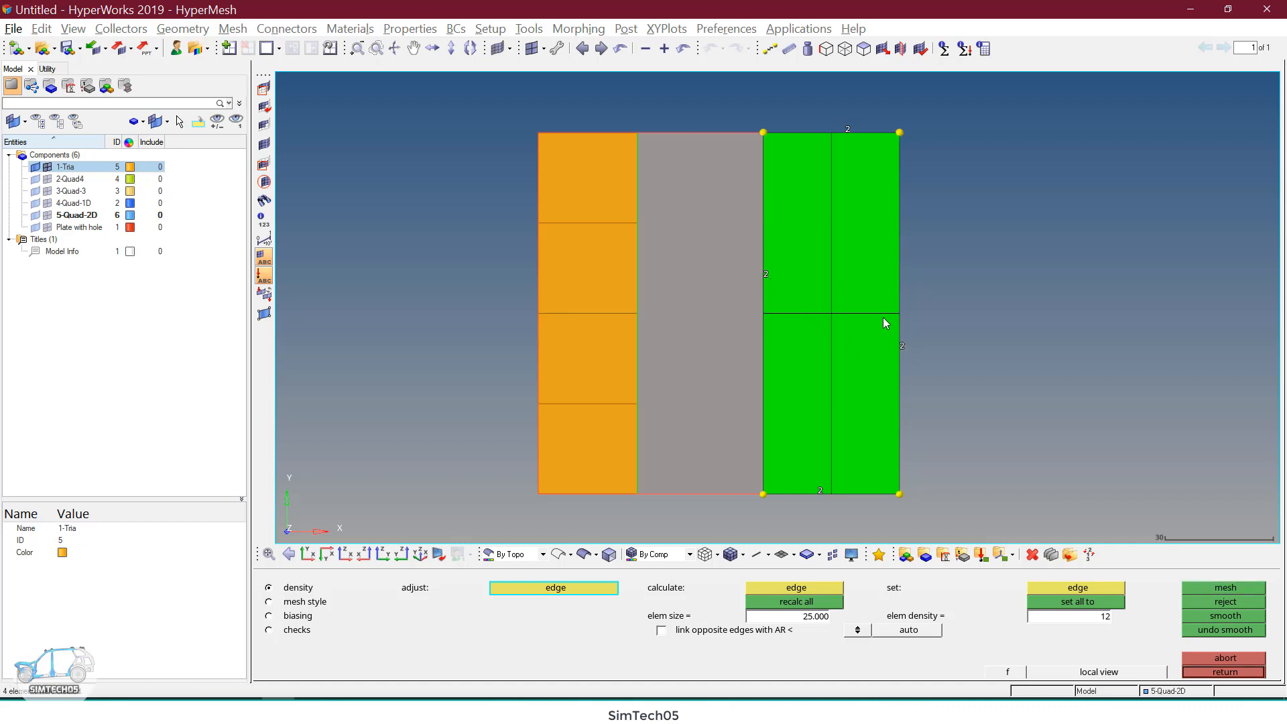
pyautogui.press('Escape')
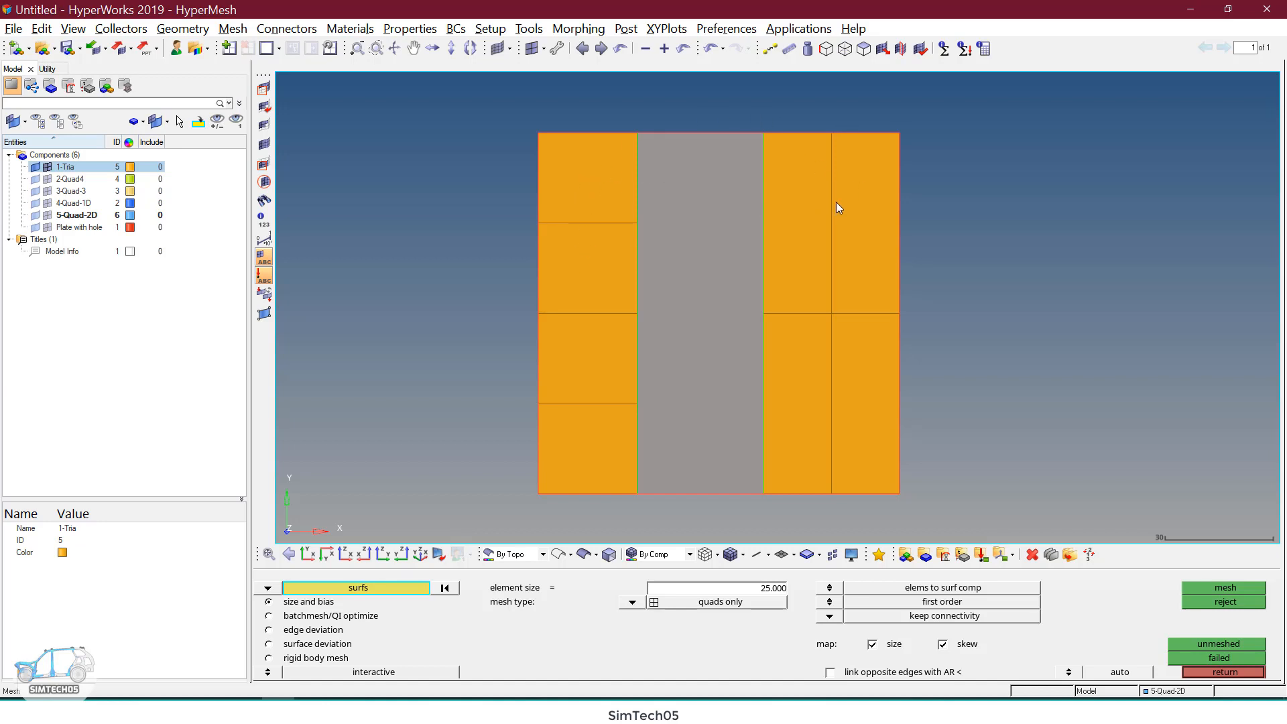
# Step: Automesh the middle strip surface of the 1-Tria plate with R-trias at element size 25
pyautogui.click(710, 222)
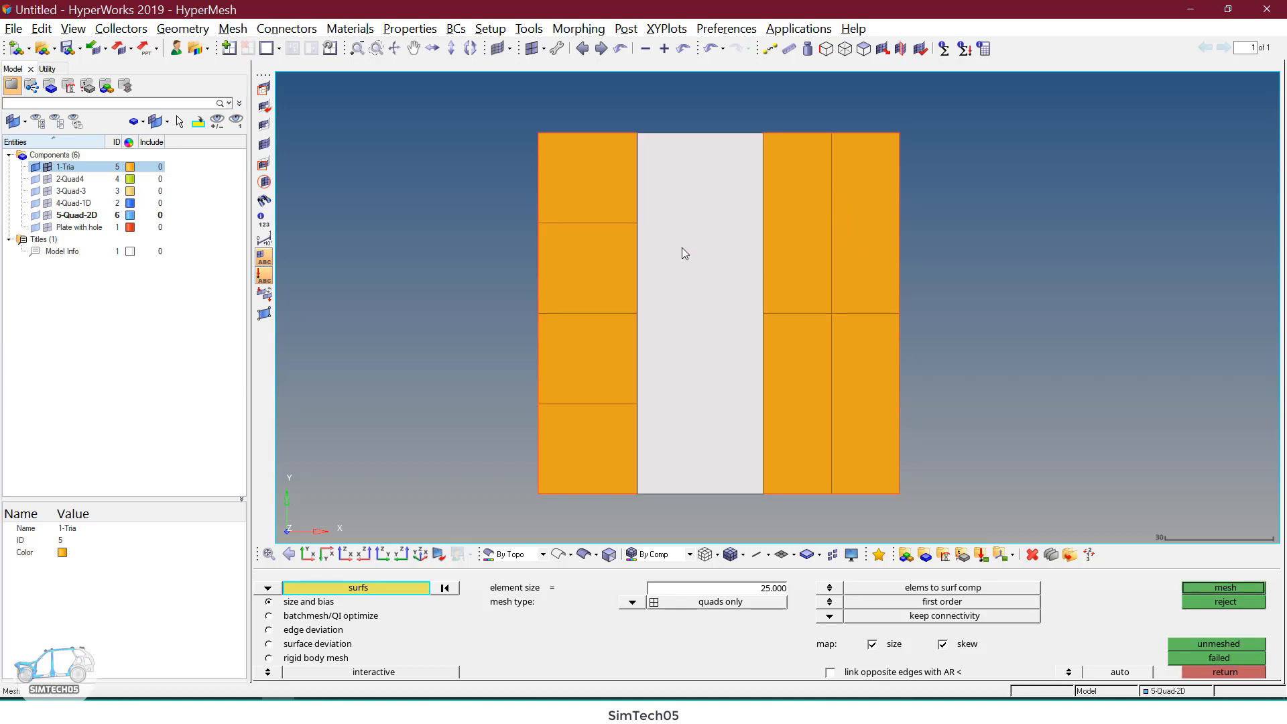
pyautogui.click(632, 602)
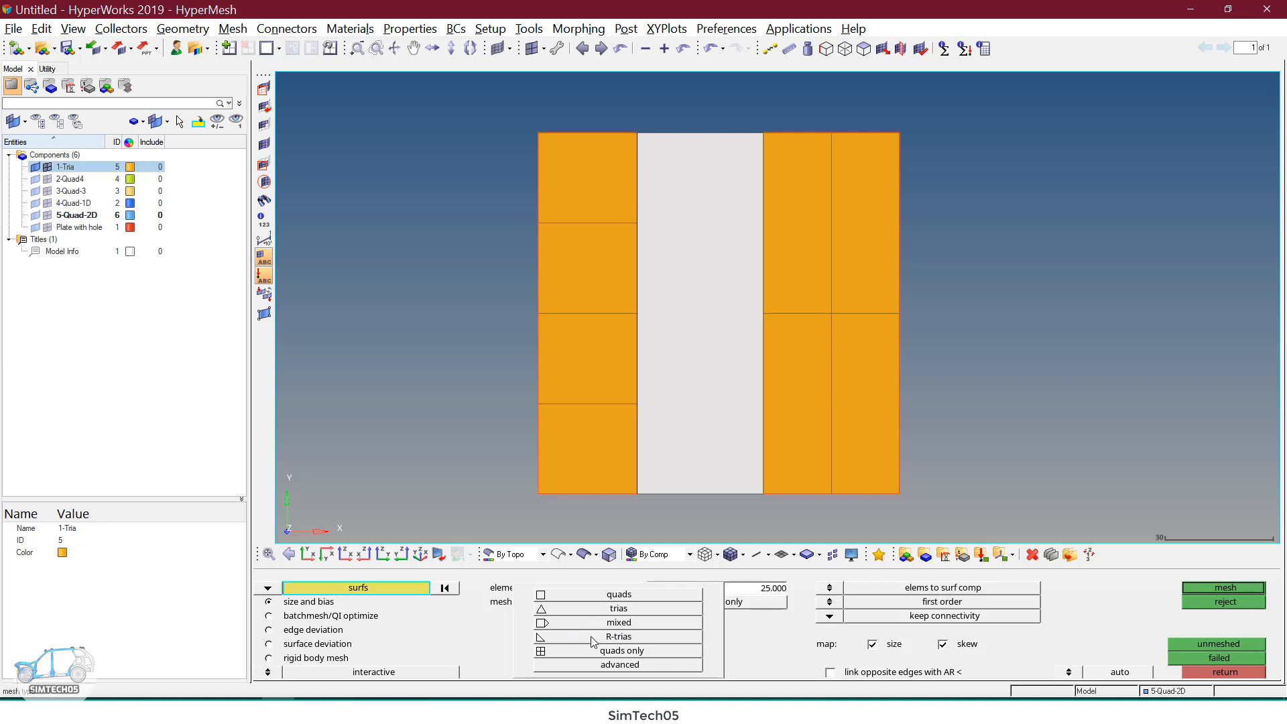
pyautogui.click(589, 636)
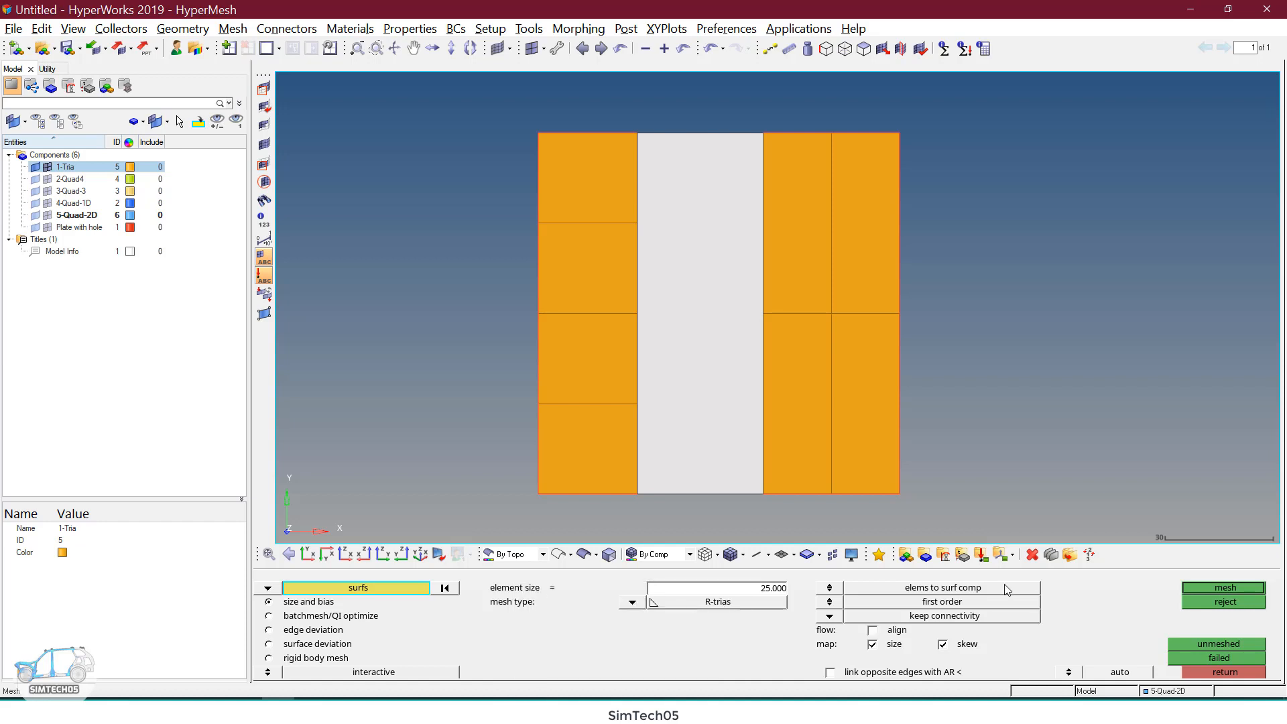
pyautogui.click(1214, 590)
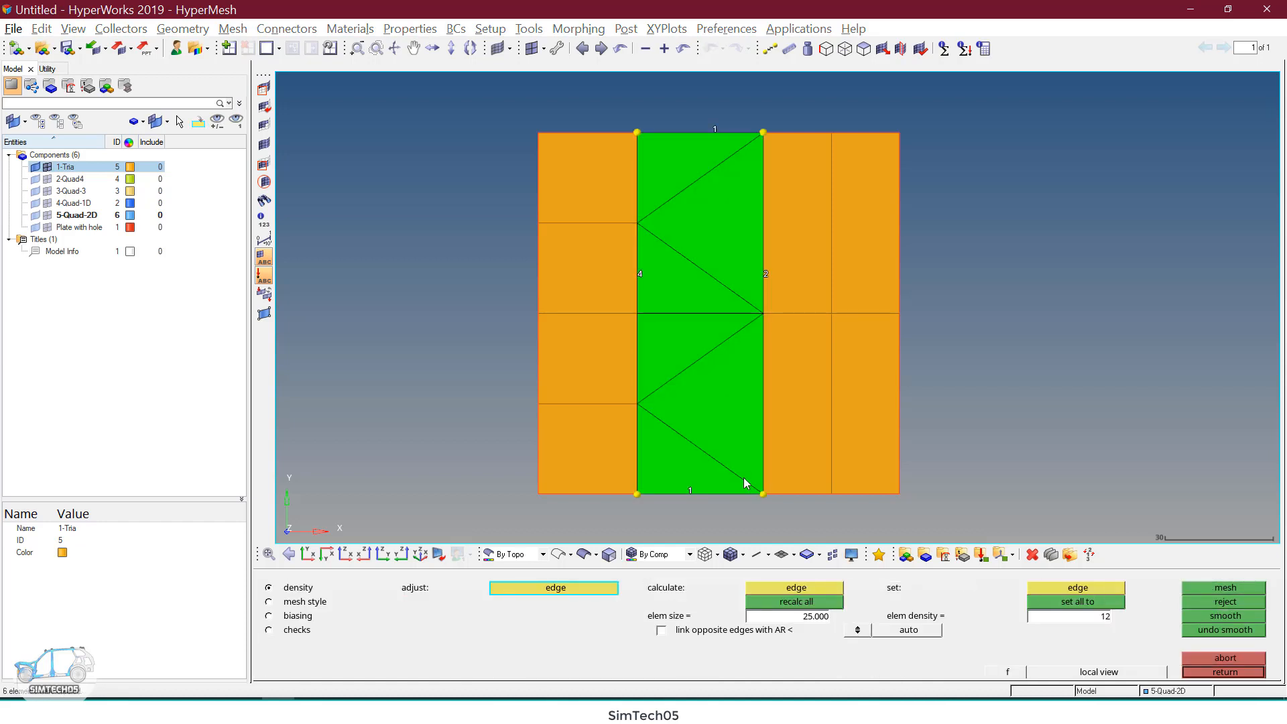
# Step: Try a density of 5 on the middle strip's two short horizontal edges and remesh the strip
pyautogui.click(692, 493)
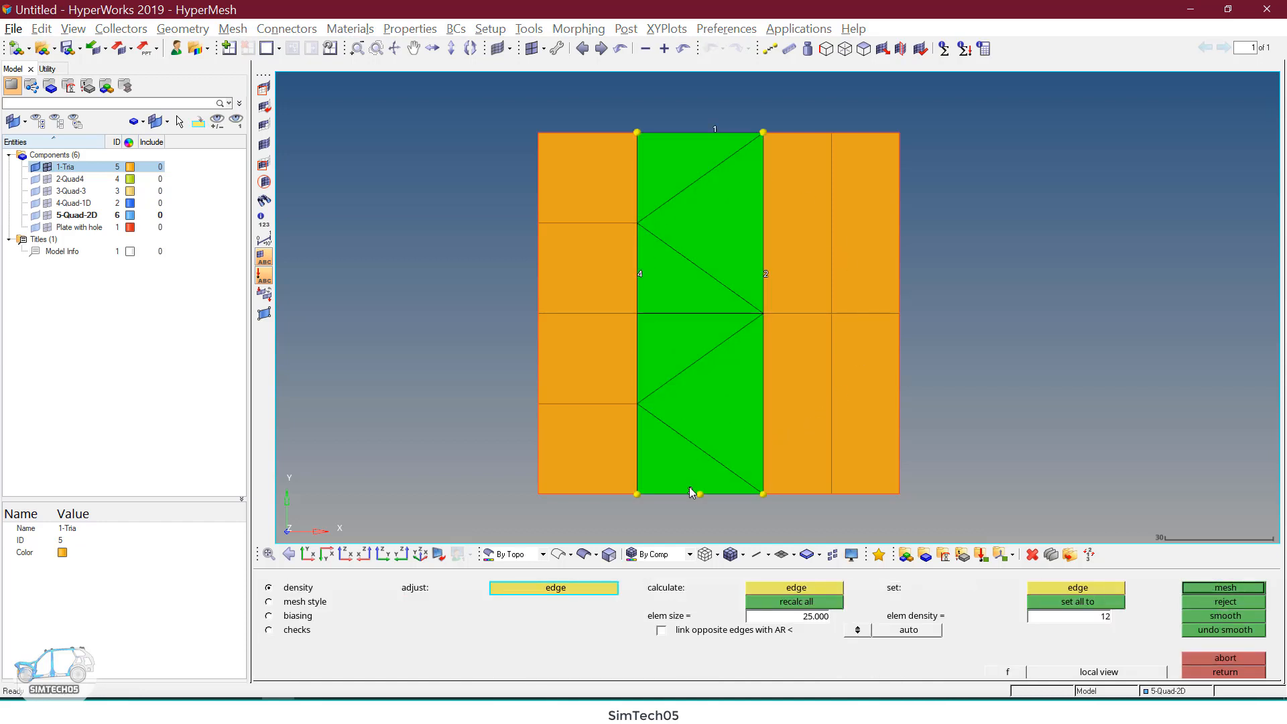
pyautogui.click(717, 130)
pyautogui.click(717, 130)
pyautogui.click(717, 130)
pyautogui.middleClick(718, 130)
pyautogui.click(717, 130)
pyautogui.middleClick(718, 130)
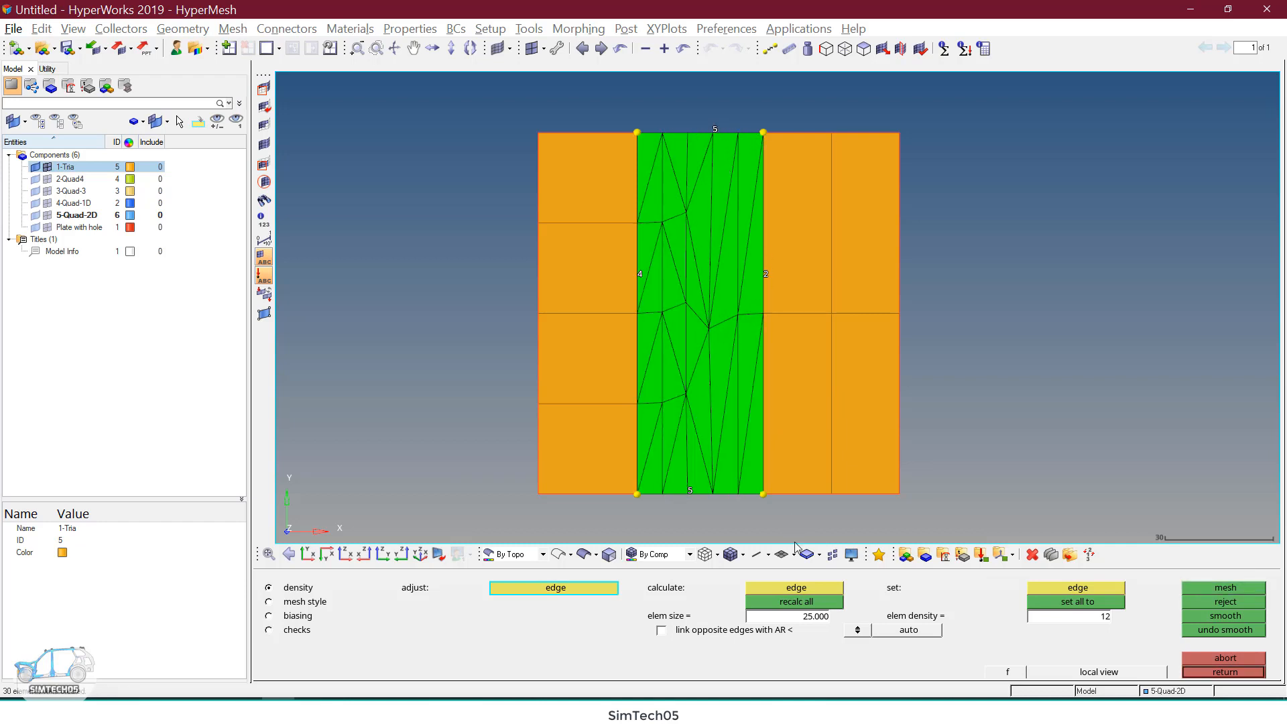
# Step: Recalculate all edge densities of the middle strip at element size 25 and remesh it
pyautogui.click(804, 602)
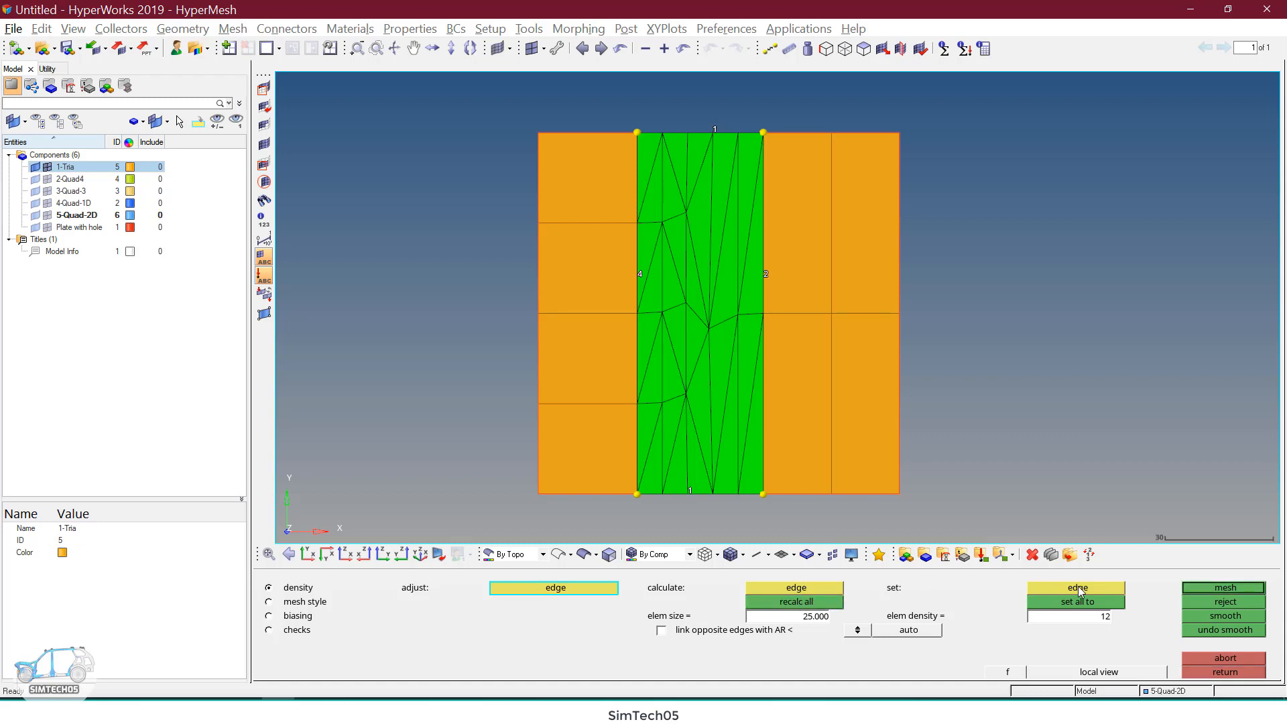
pyautogui.click(1213, 589)
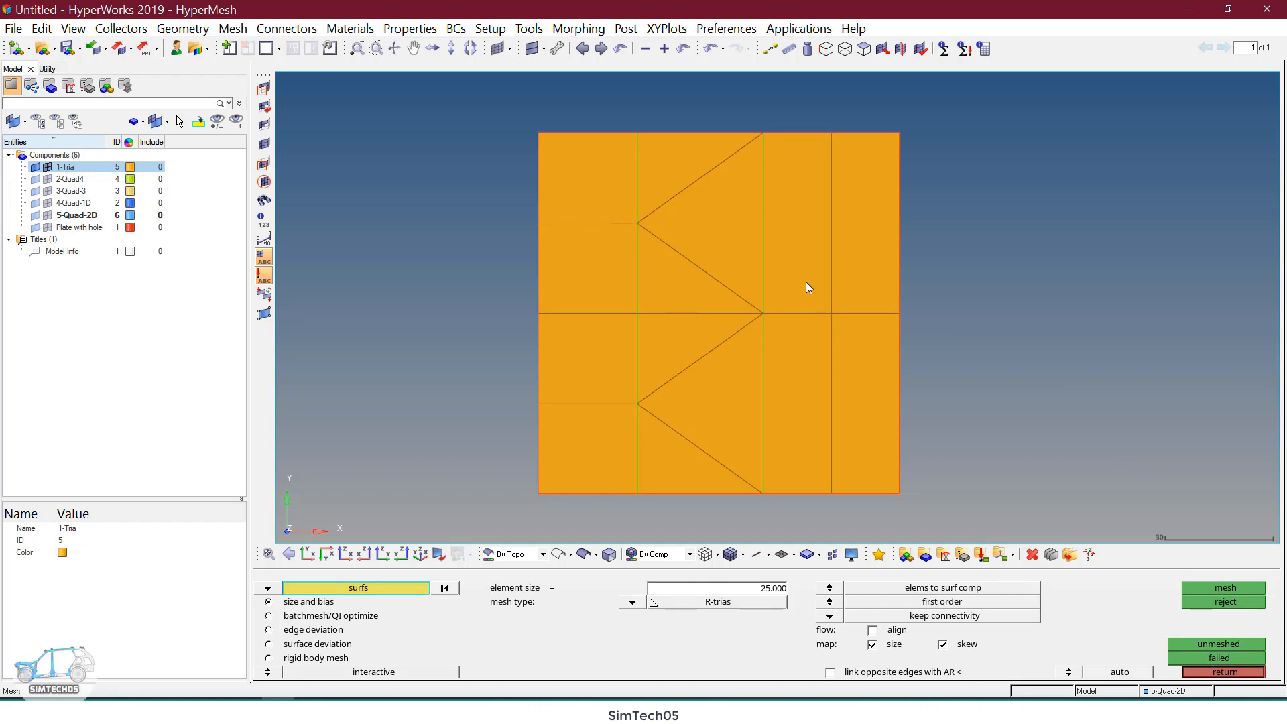
# Step: Display the elements of the 2-Quad4 component and bring its plate into view
pyautogui.click(47, 179)
pyautogui.keyDown('ctrl'); pyautogui.moveTo(704, 265); pyautogui.dragTo(731, 89, button='right'); pyautogui.keyUp('ctrl')
pyautogui.keyDown('ctrl'); pyautogui.scroll(-3, 715, 220); pyautogui.keyUp('ctrl')
pyautogui.keyDown('ctrl'); pyautogui.moveTo(744, 355); pyautogui.dragTo(750, 245, button='right'); pyautogui.keyUp('ctrl')
pyautogui.keyDown('ctrl'); pyautogui.scroll(2, 760, 276); pyautogui.keyUp('ctrl')
pyautogui.keyDown('ctrl'); pyautogui.scroll(2, 761, 276); pyautogui.keyUp('ctrl')
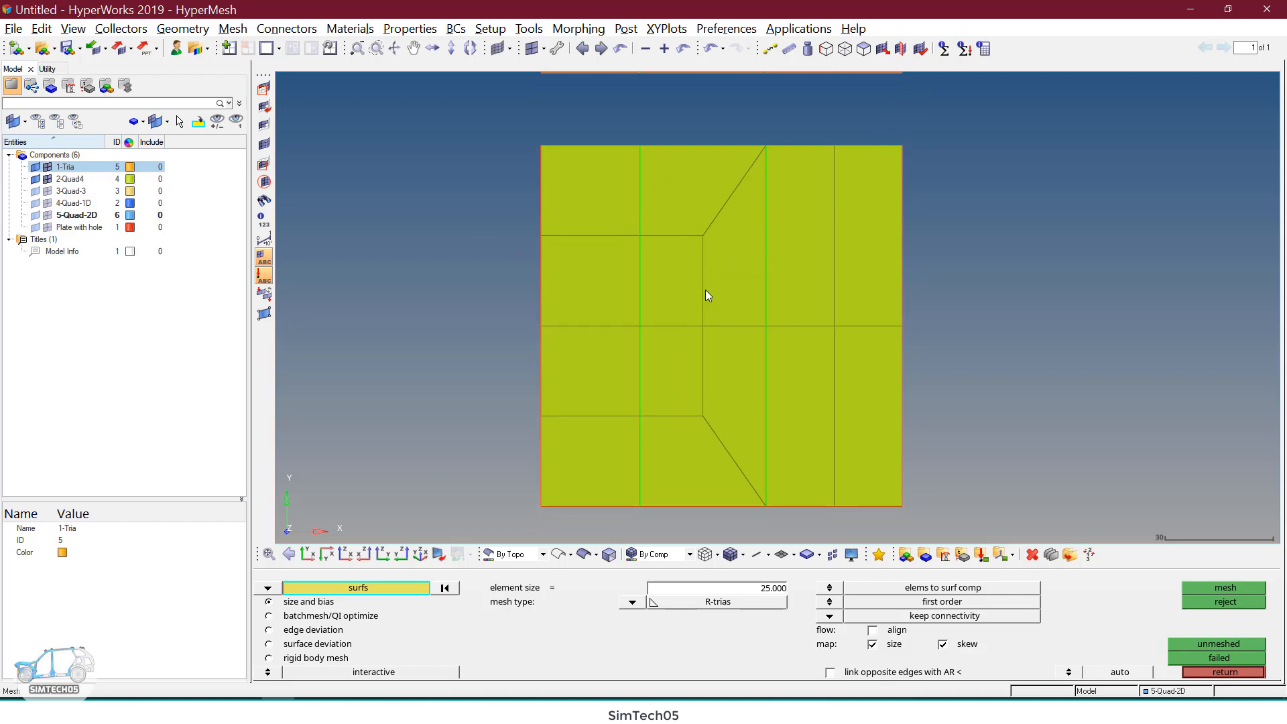
# Step: Delete all elements of the 2-Quad4 plate, keeping its surfaces
pyautogui.press('Escape')
pyautogui.press('F2')
pyautogui.keyDown('shift'); pyautogui.moveTo(509, 142); pyautogui.dragTo(972, 501); pyautogui.keyUp('shift')
pyautogui.middleClick(972, 501)
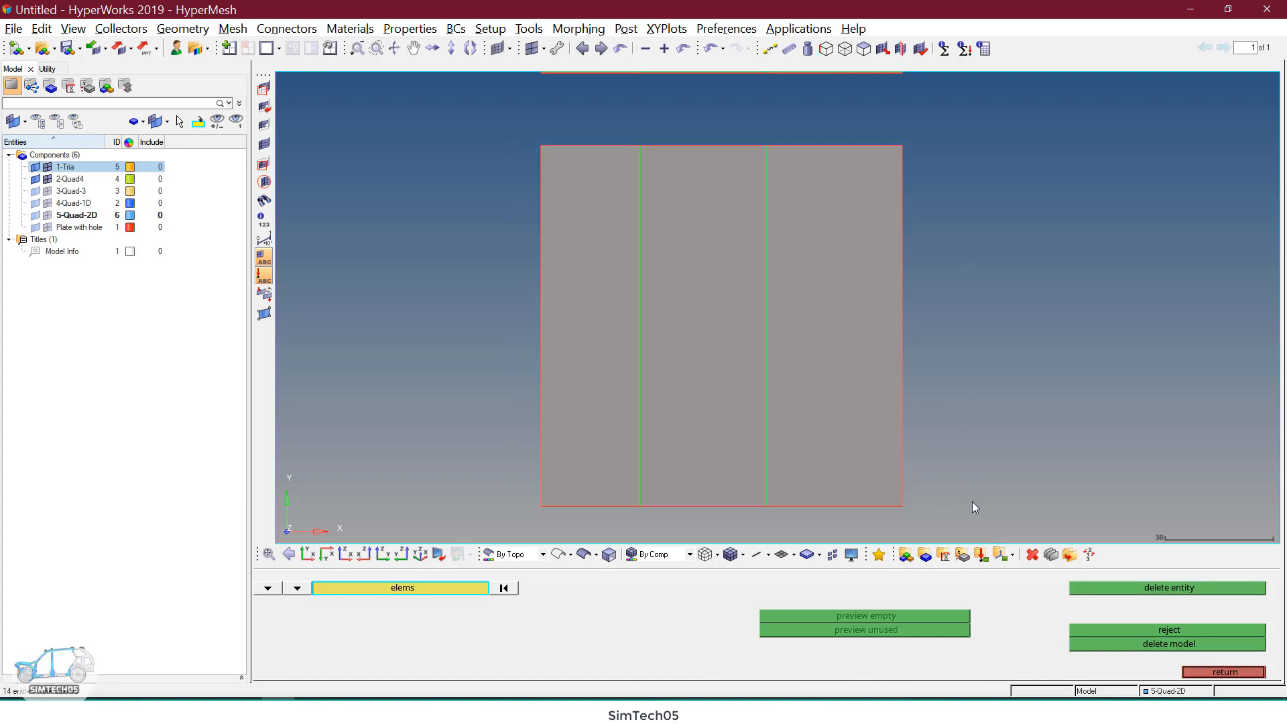
pyautogui.press('Escape')
# Step: Automesh the left strip surface of the 2-Quad4 plate with quads only at size 25, with size and skew mapping turned off
pyautogui.press('F12')
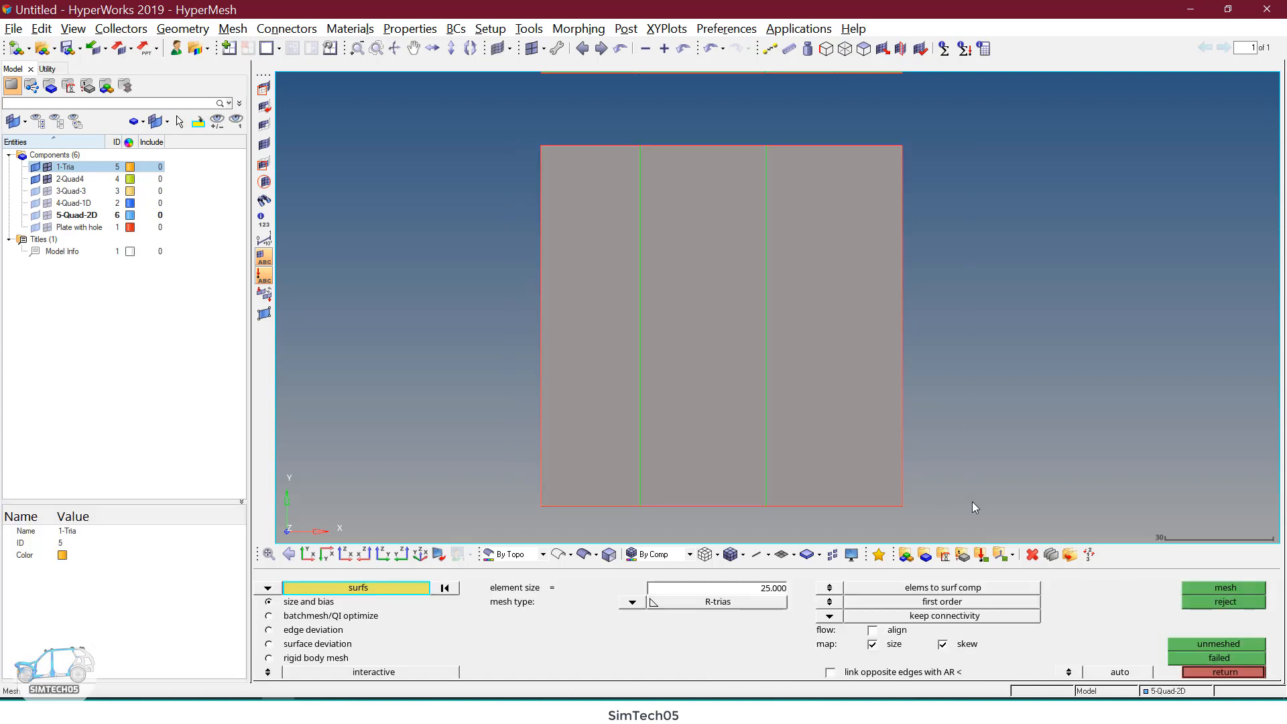
pyautogui.click(640, 602)
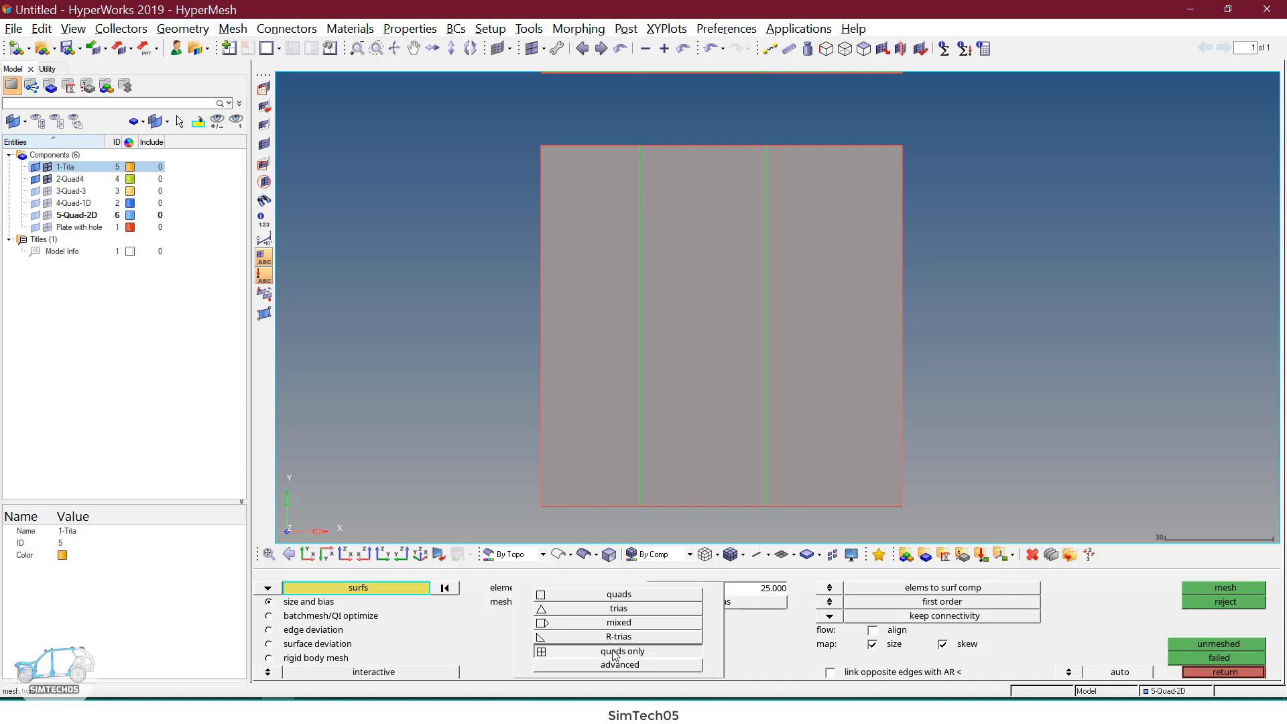
pyautogui.click(616, 651)
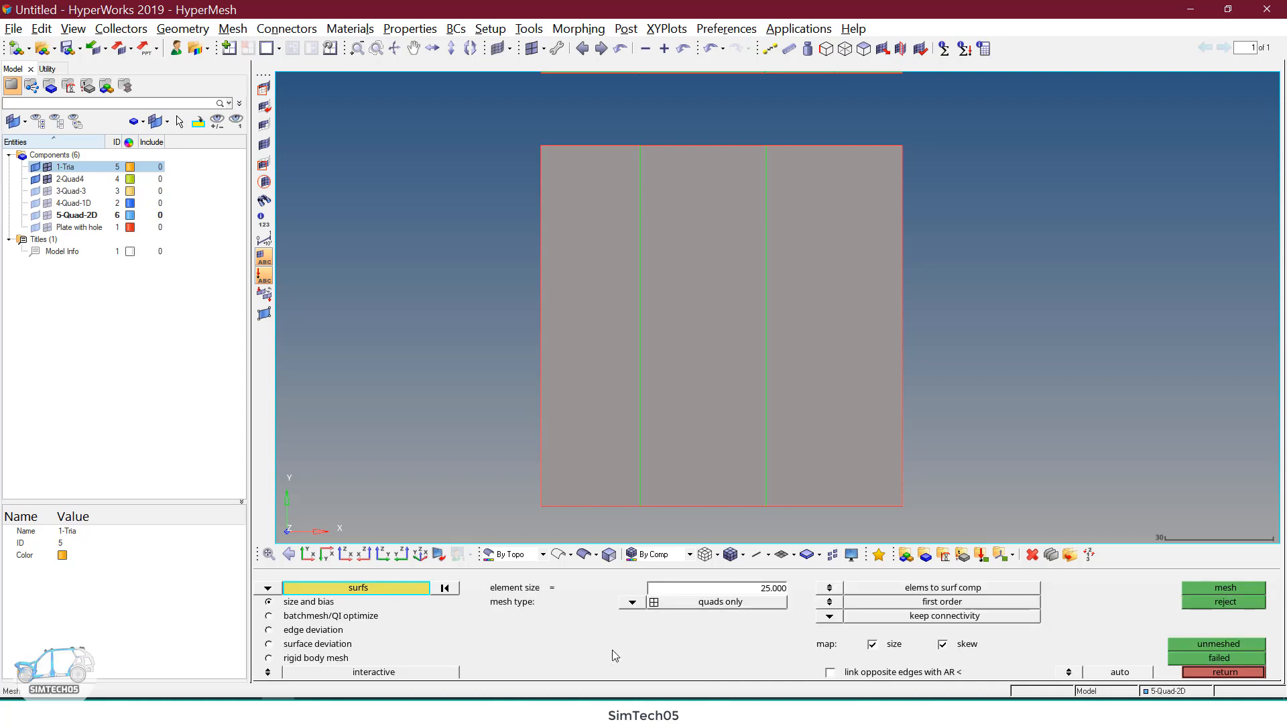
pyautogui.click(605, 433)
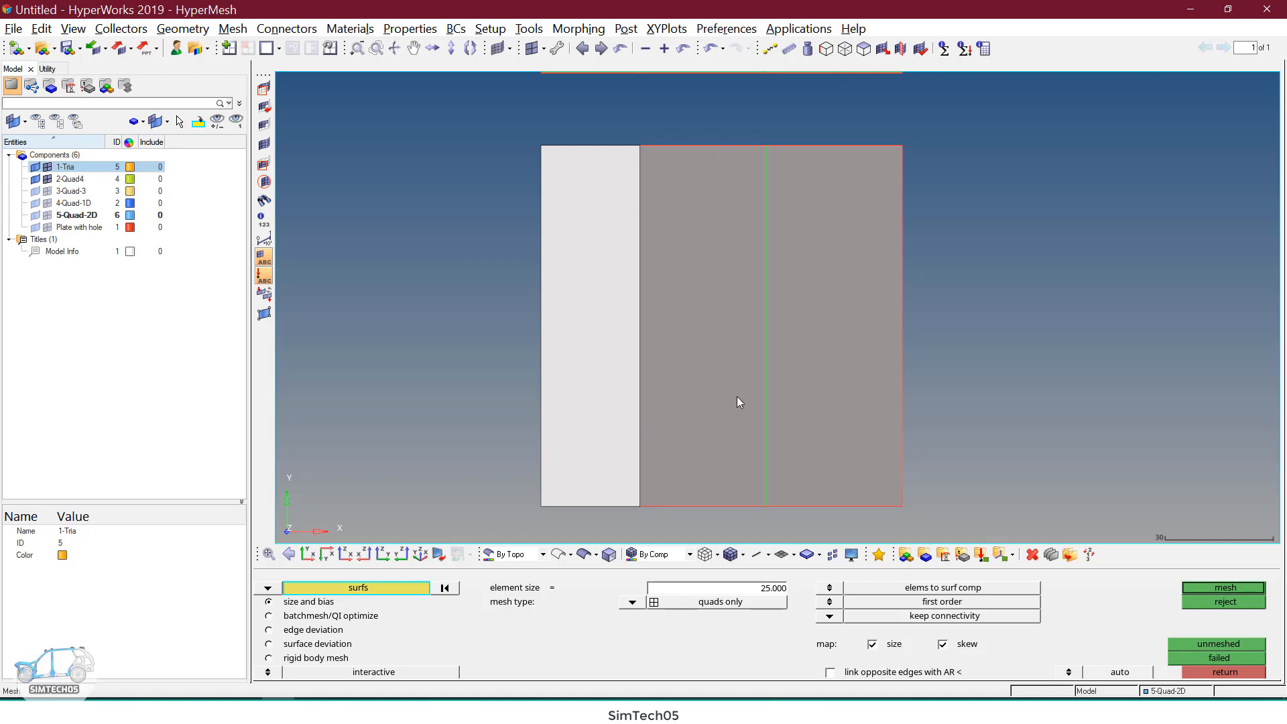
pyautogui.click(872, 644)
pyautogui.click(943, 645)
pyautogui.click(1213, 589)
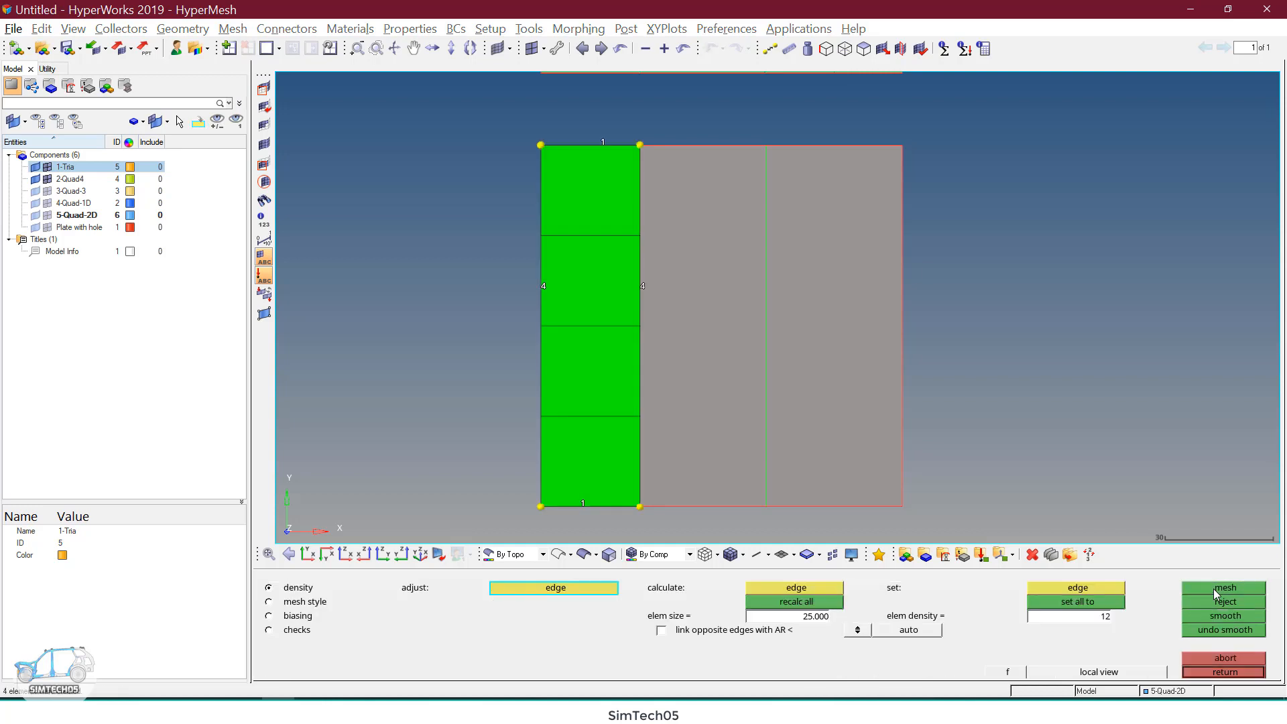
pyautogui.middleClick(666, 311)
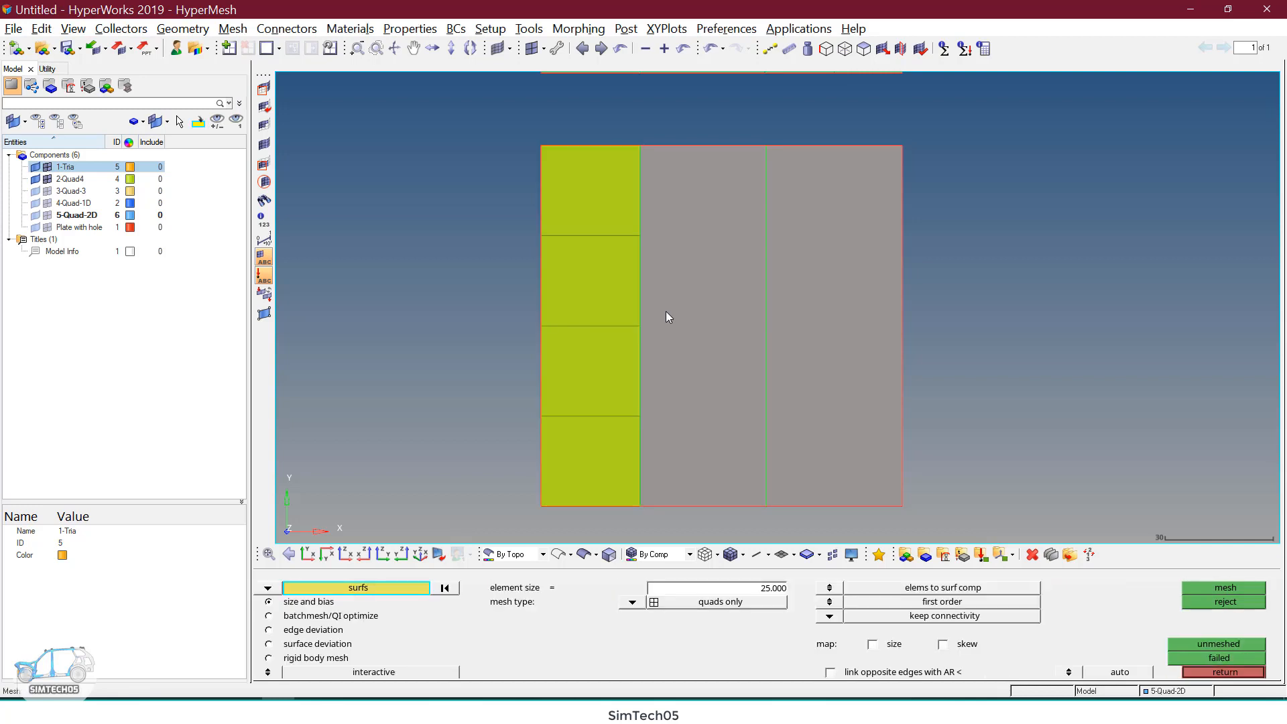
# Step: Automesh the middle strip of the 2-Quad4 plate with quads only at size 25, reducing its right edge density to 2
pyautogui.click(680, 316)
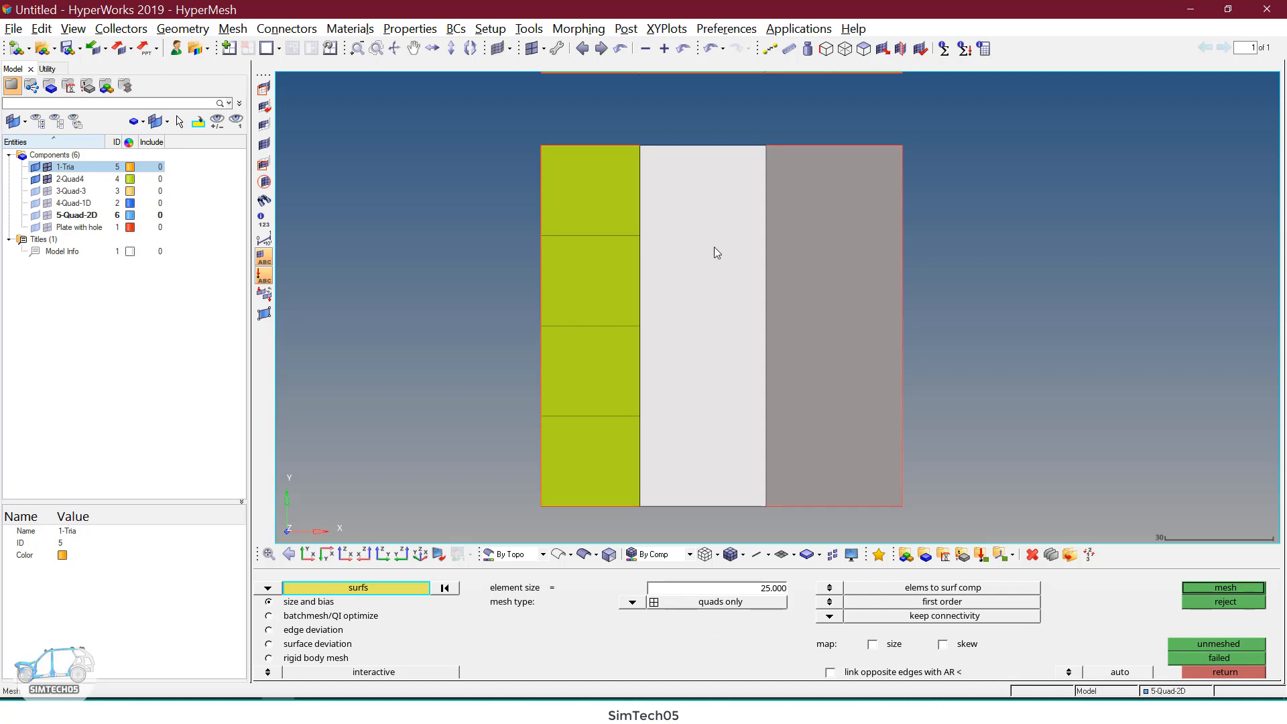
pyautogui.click(1216, 589)
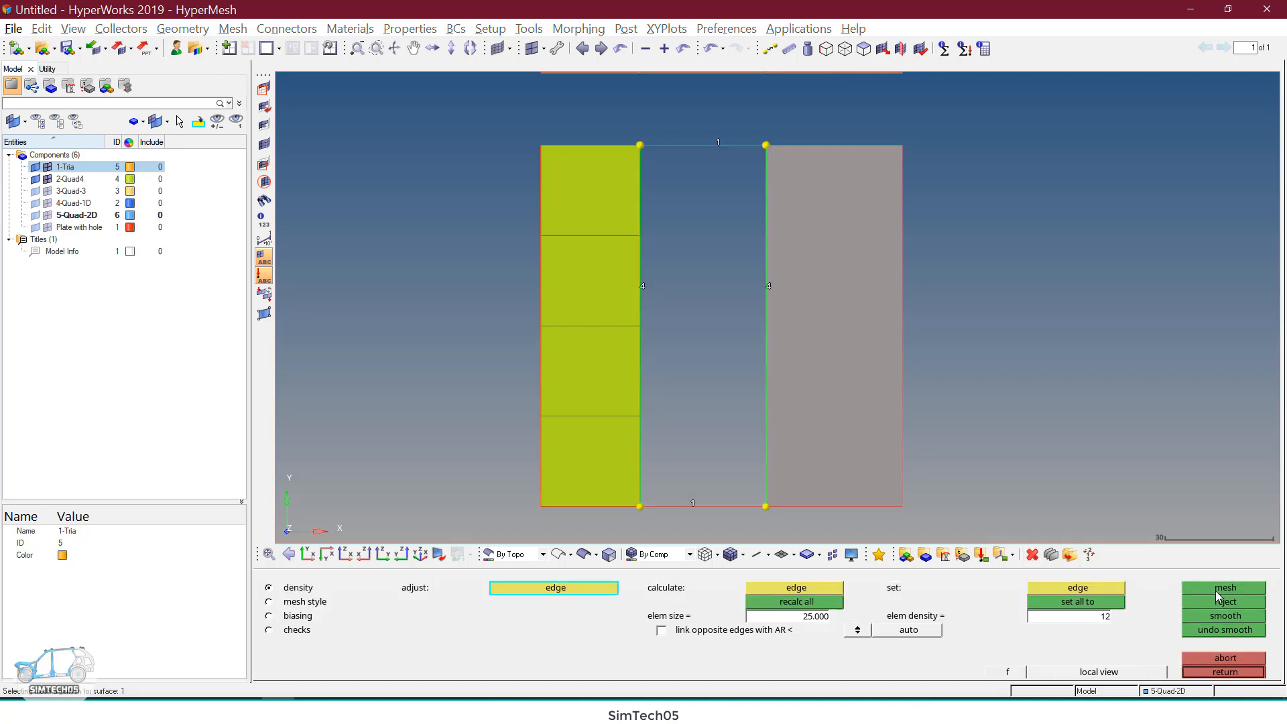
pyautogui.rightClick(769, 287)
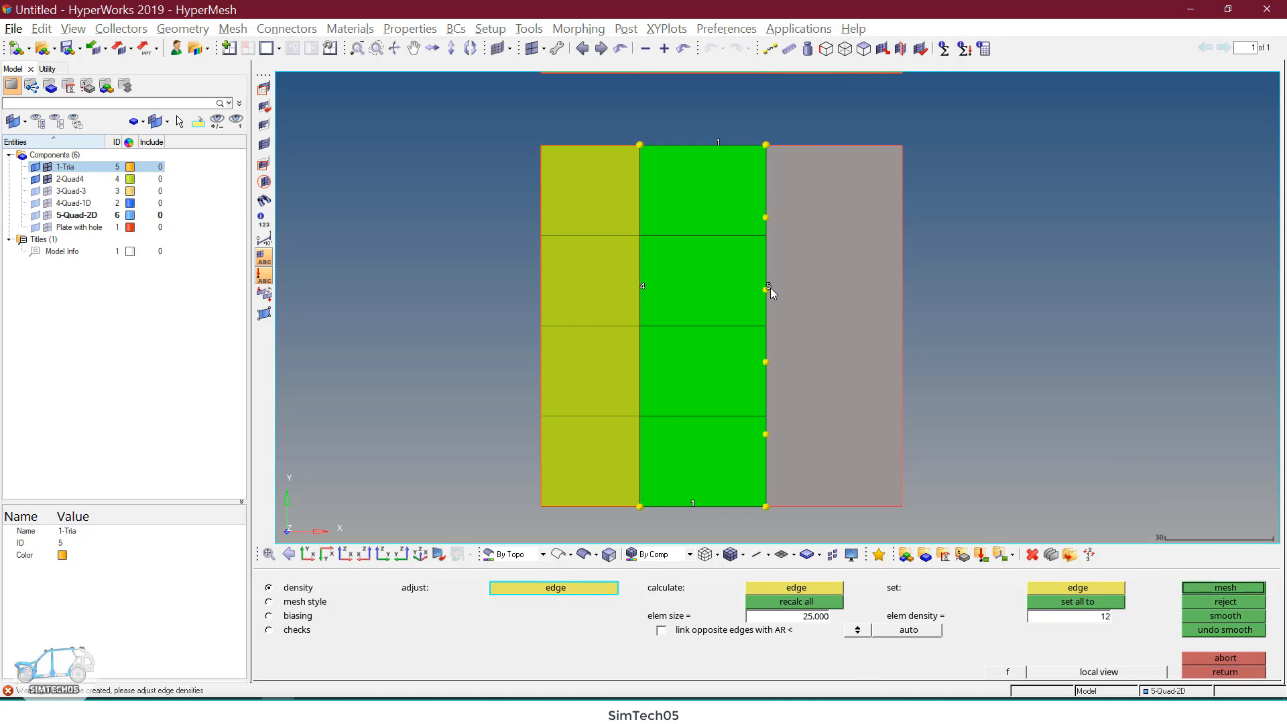
pyautogui.rightClick(770, 289)
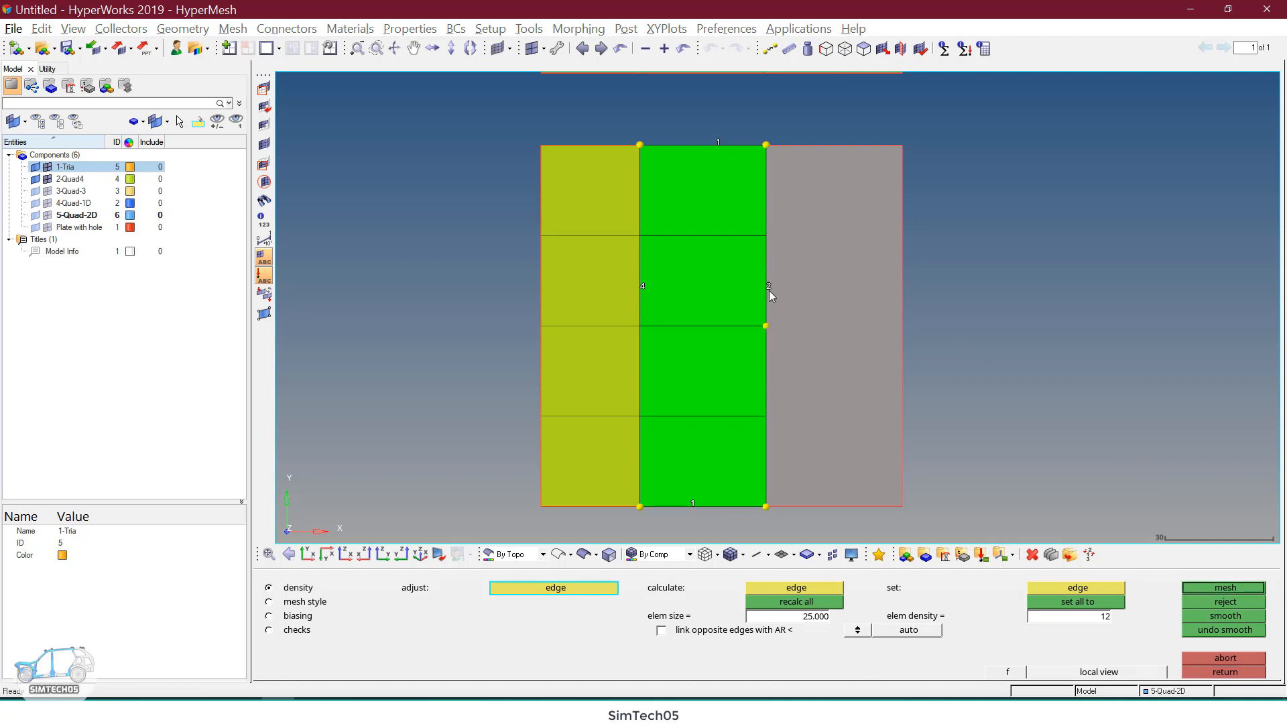
pyautogui.middleClick(814, 311)
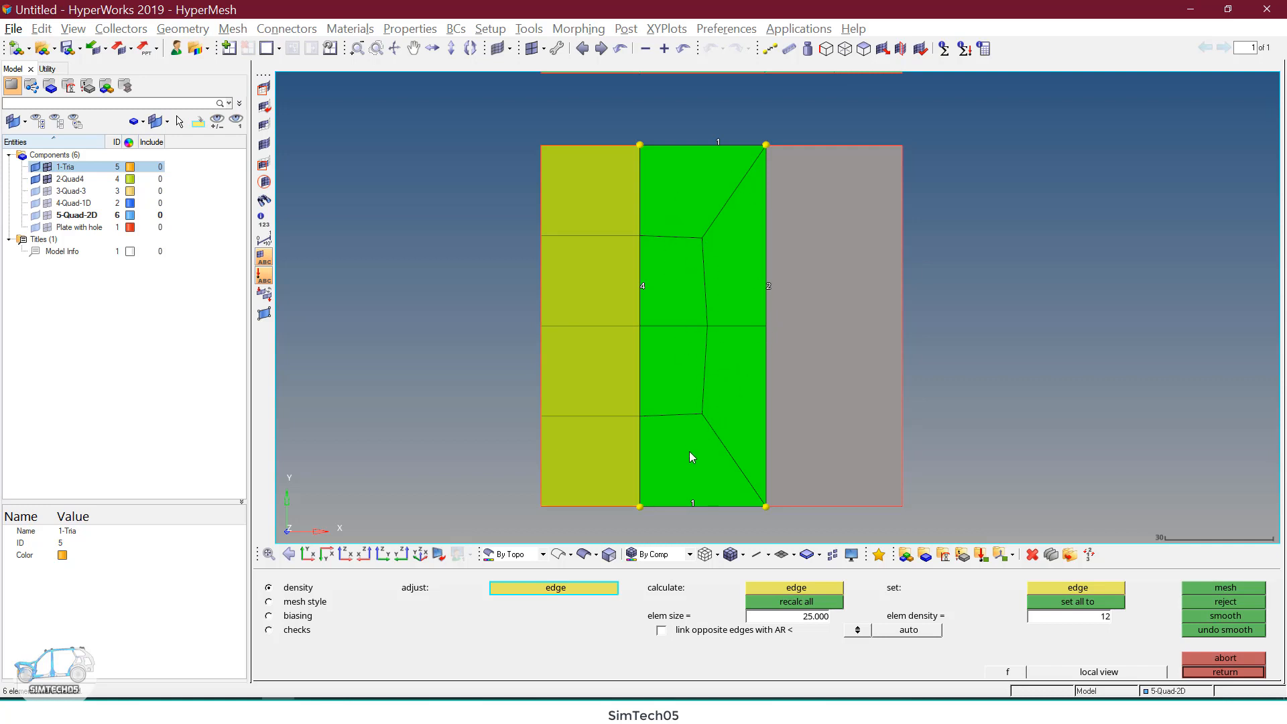
# Step: Try remeshing the middle strip with mixed elements and the map as rectangle method
pyautogui.click(307, 602)
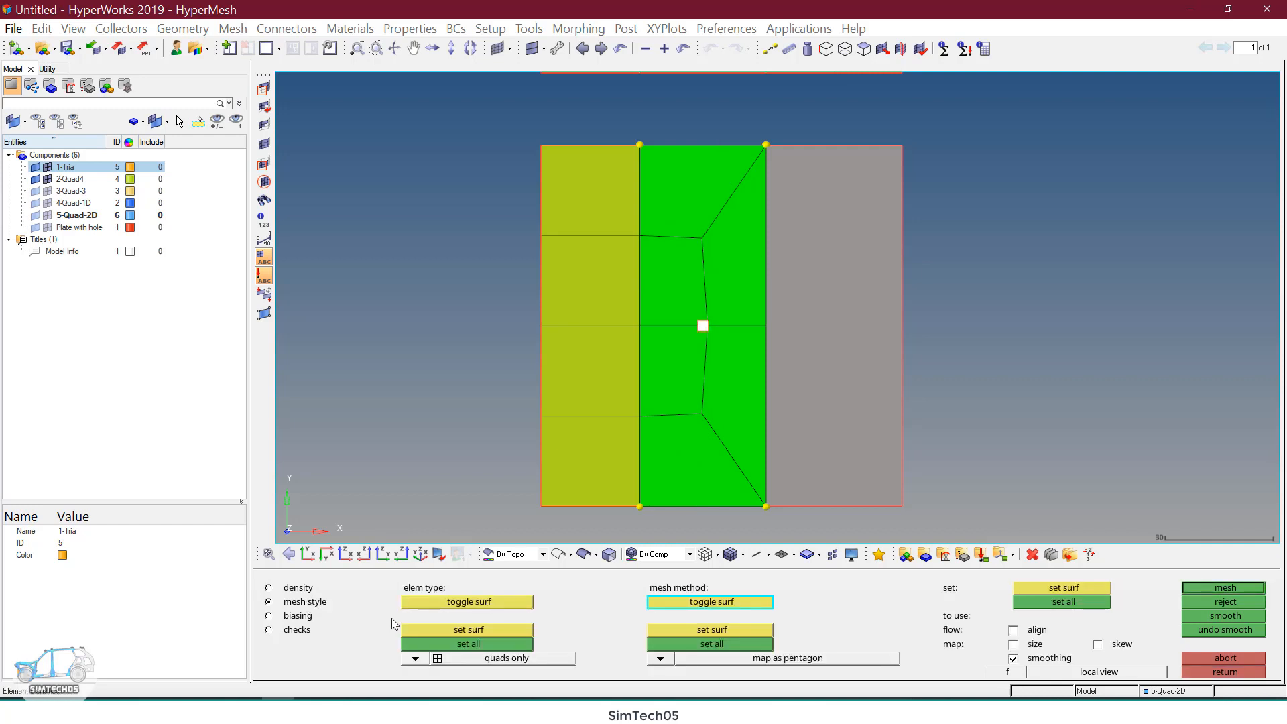
pyautogui.click(416, 659)
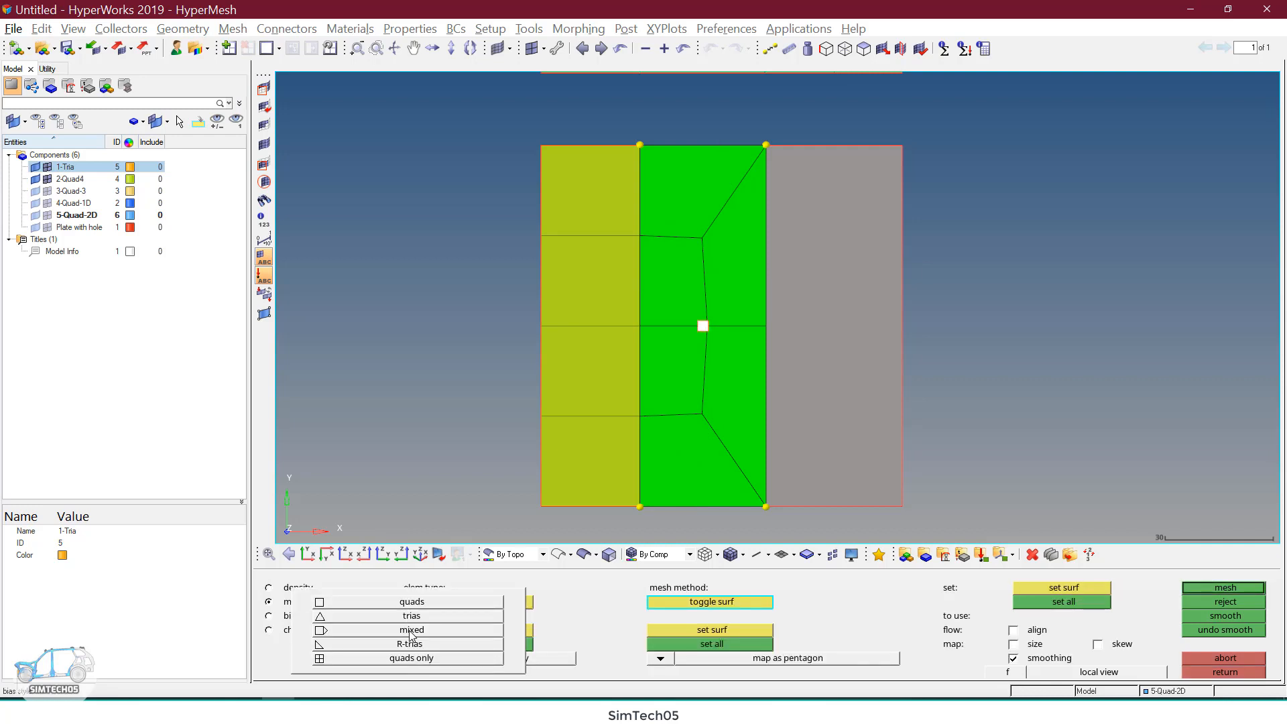
pyautogui.click(412, 630)
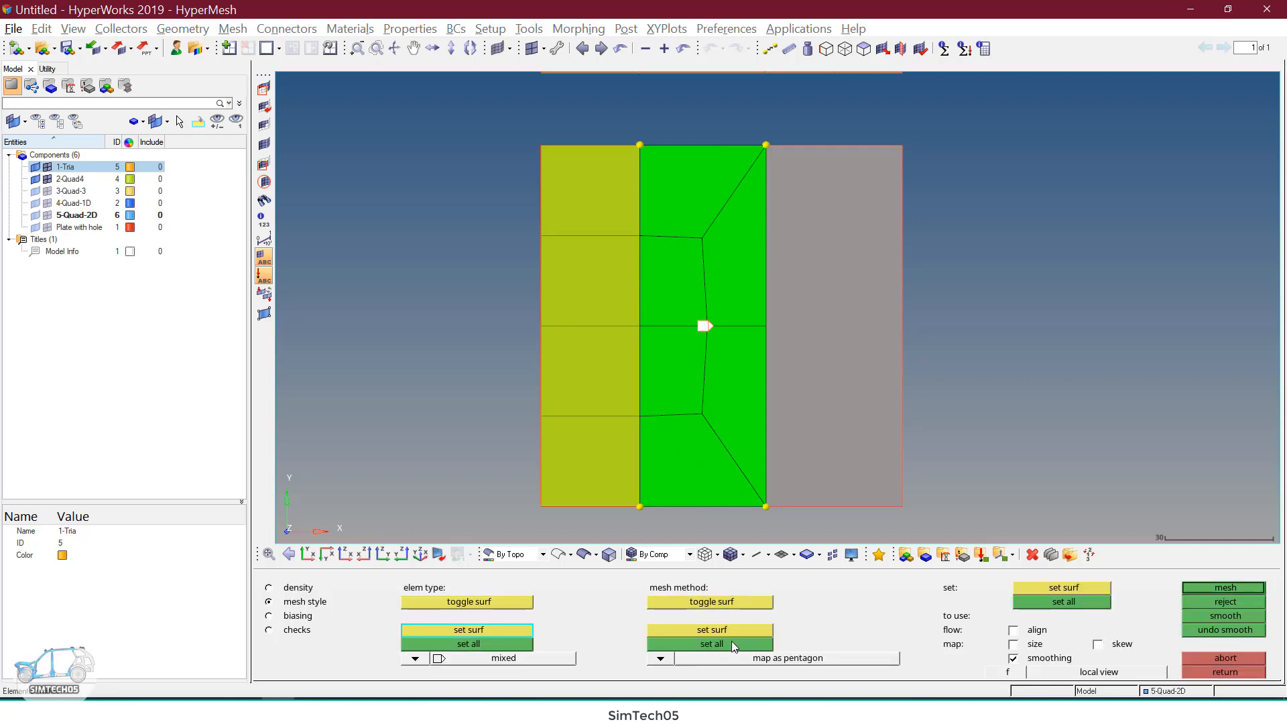
pyautogui.click(660, 658)
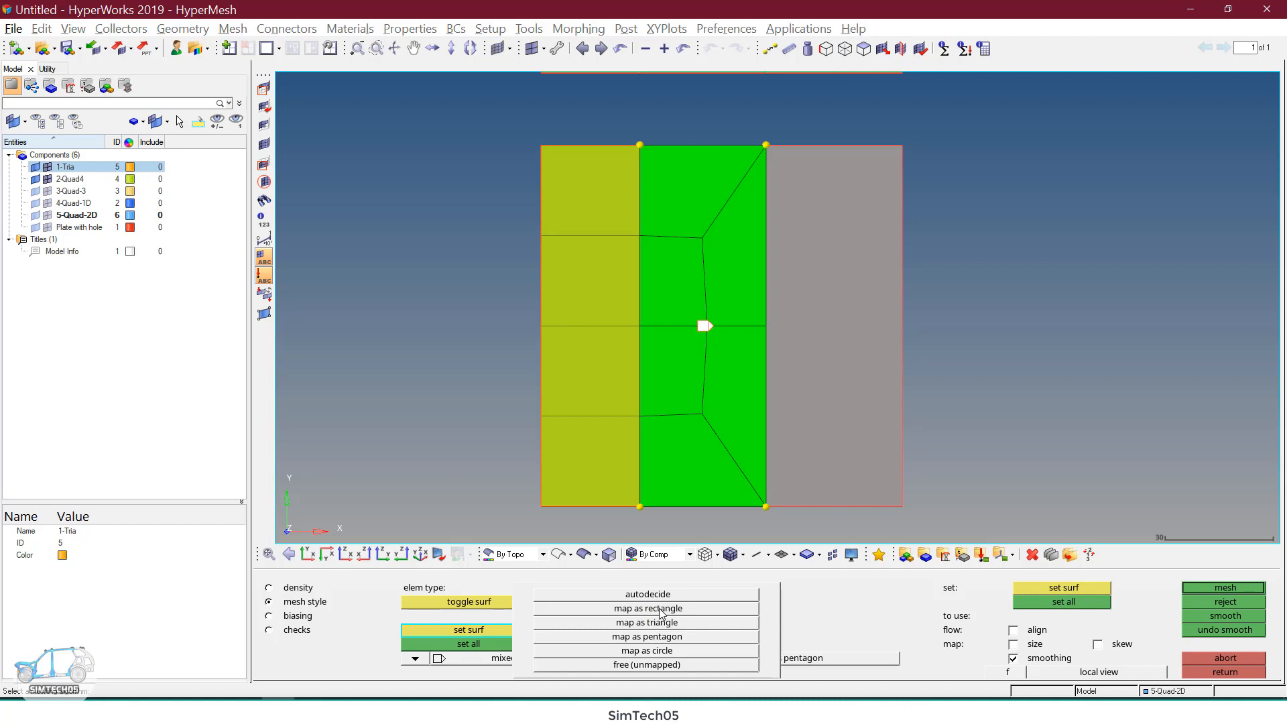
pyautogui.click(660, 612)
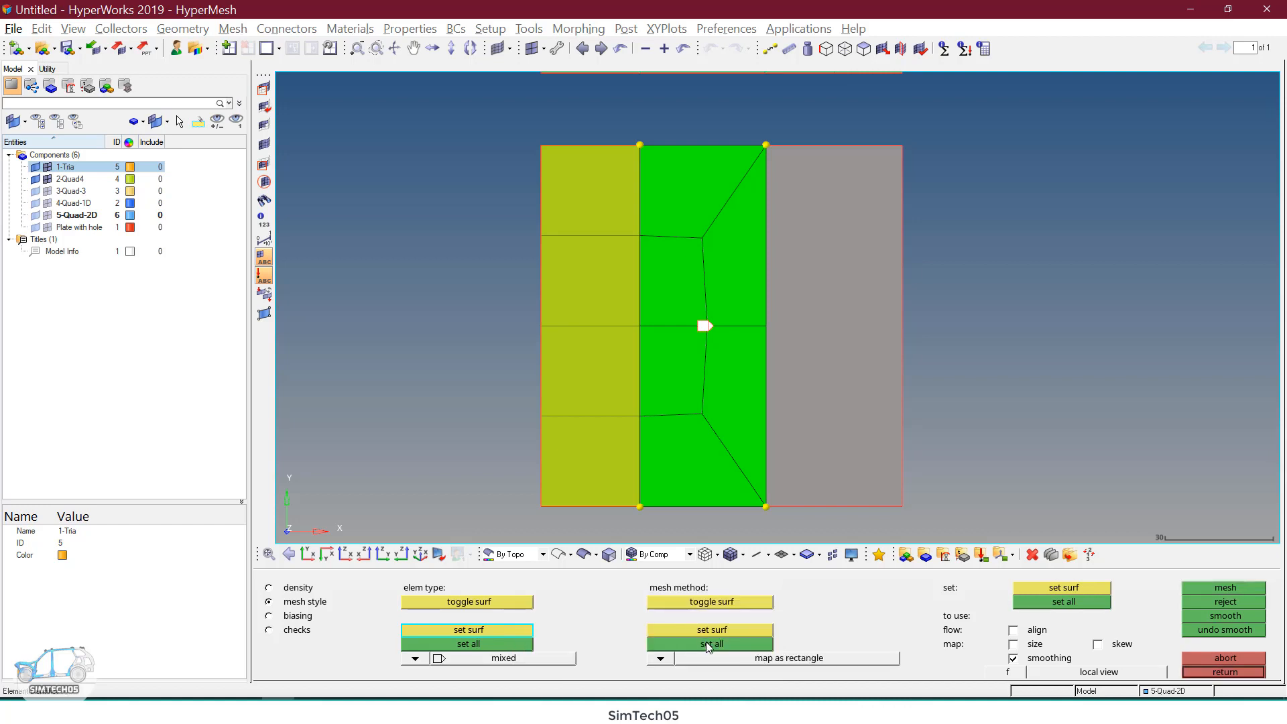
pyautogui.click(1078, 606)
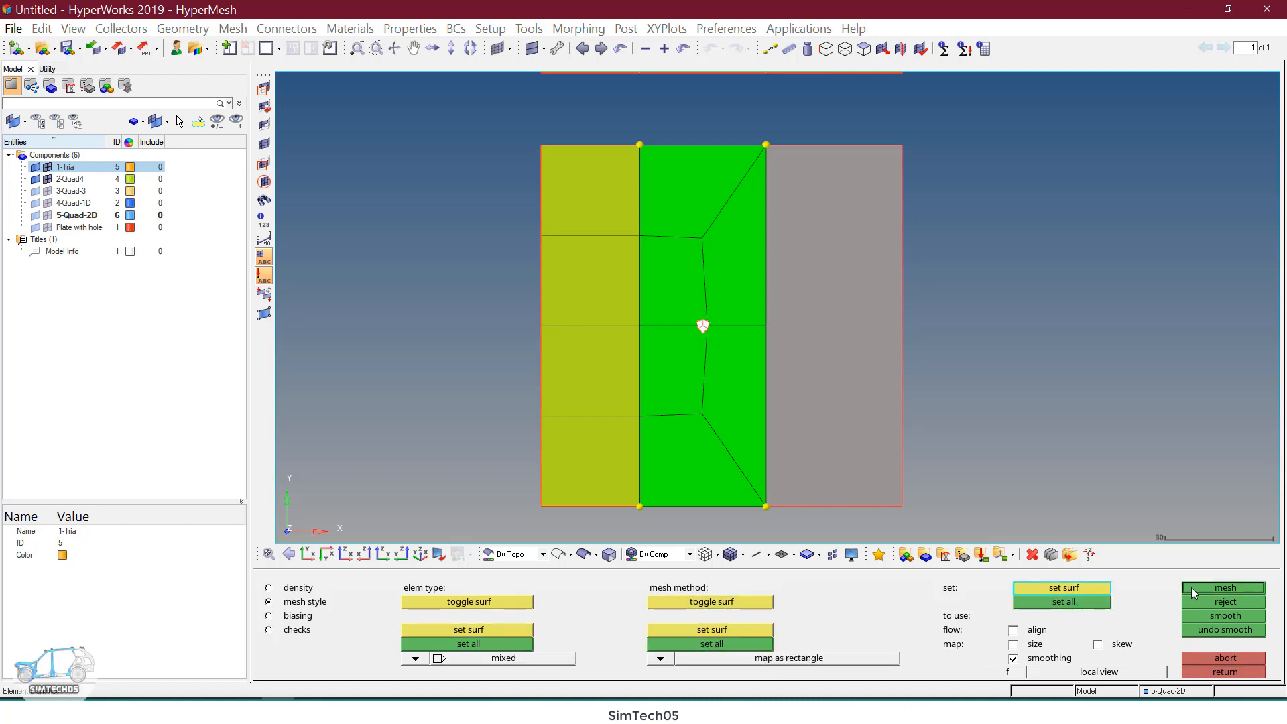
pyautogui.click(1202, 588)
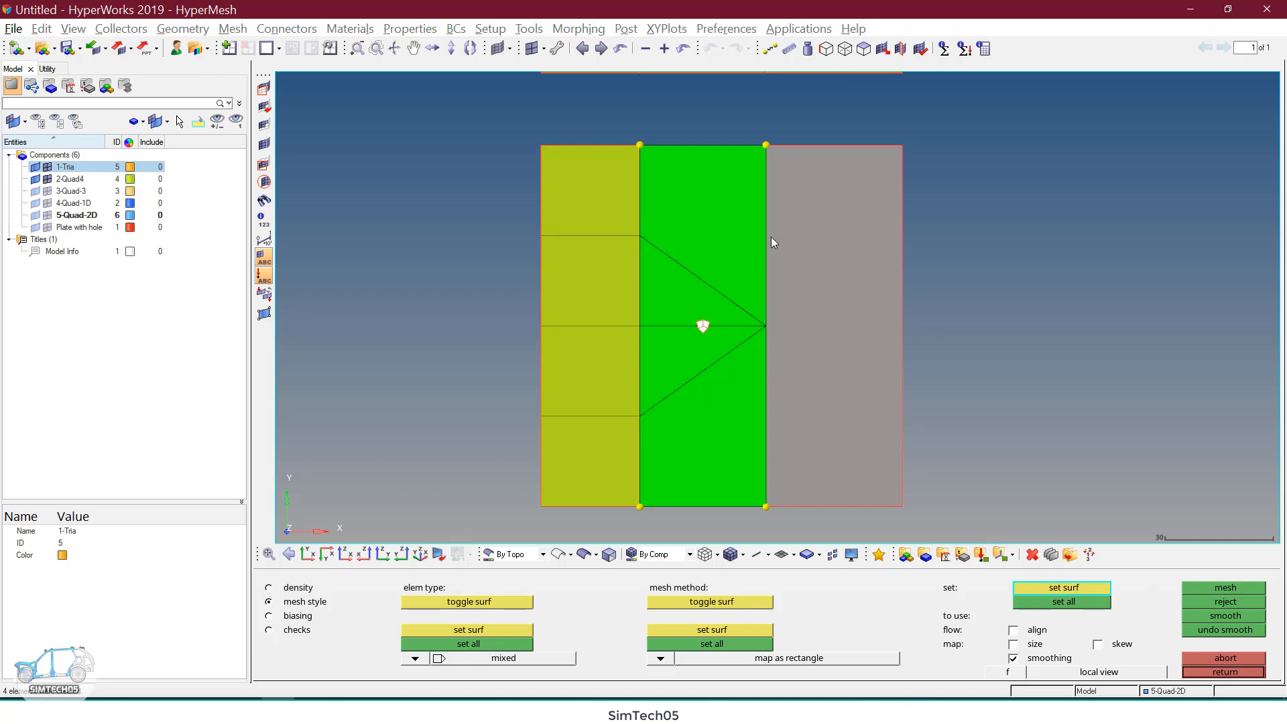
# Step: Set the middle strip's element type to quads only and remesh it
pyautogui.click(415, 658)
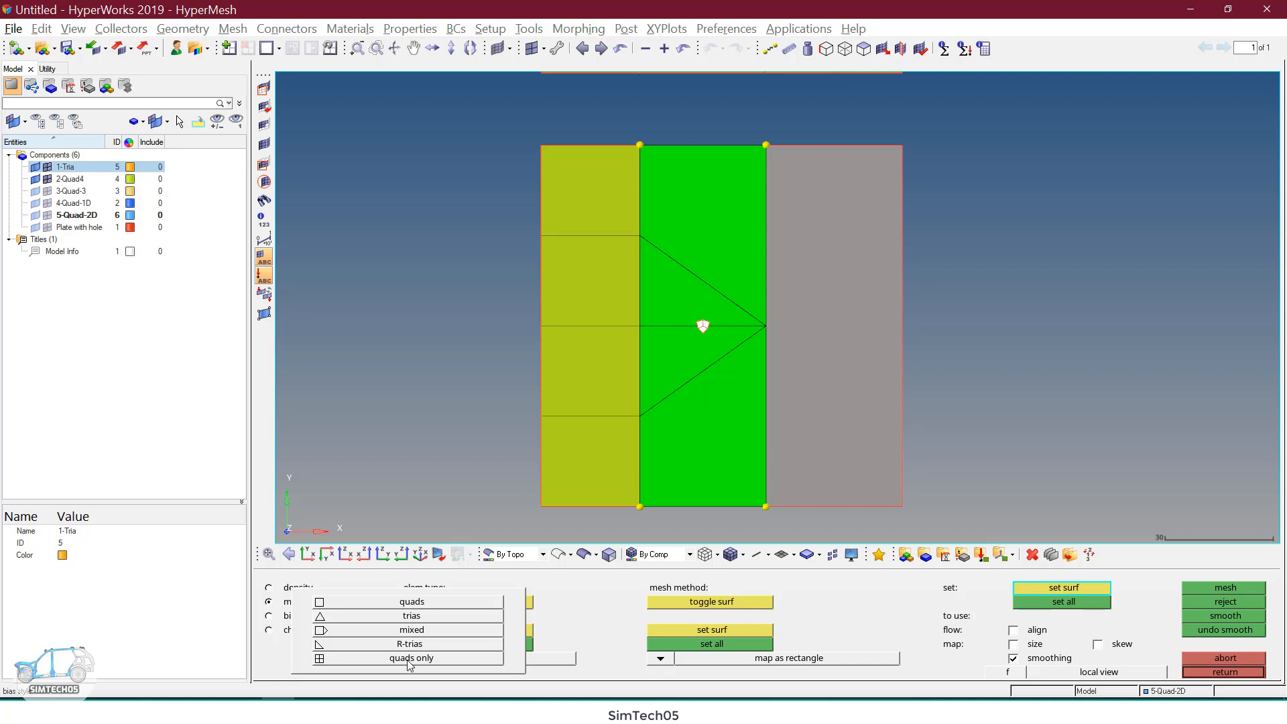
pyautogui.click(410, 658)
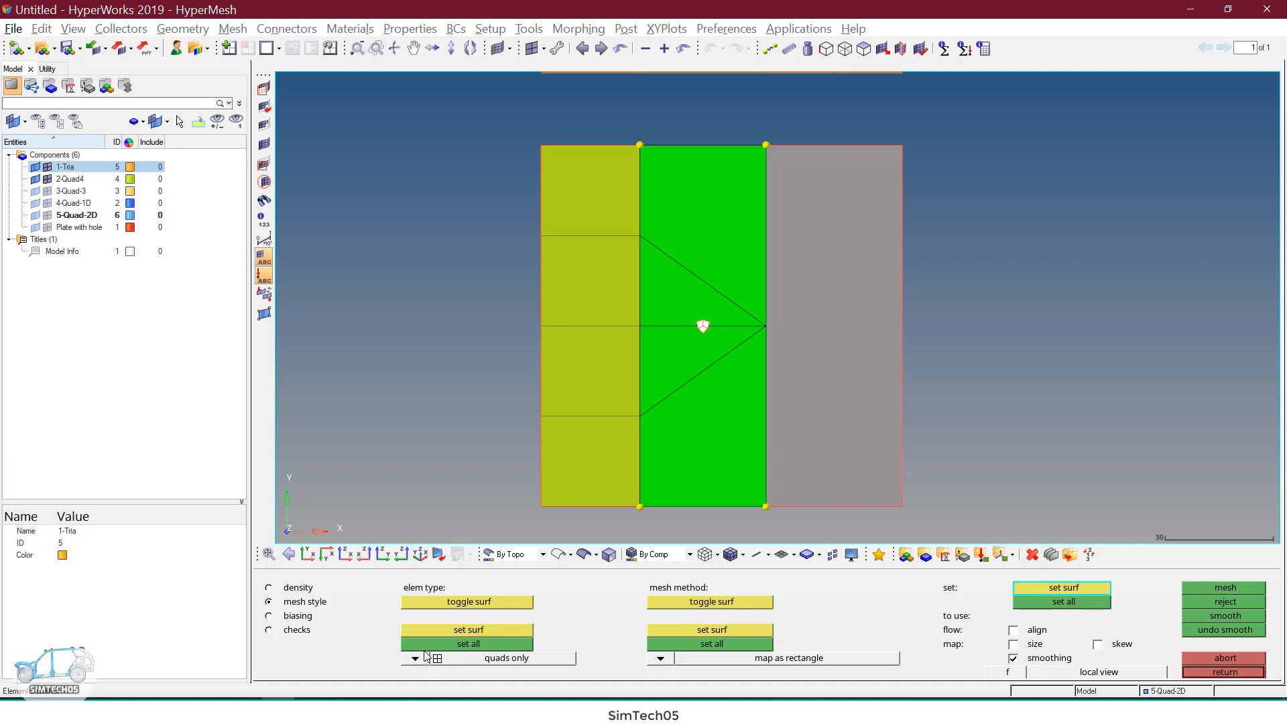
pyautogui.click(462, 632)
pyautogui.click(661, 644)
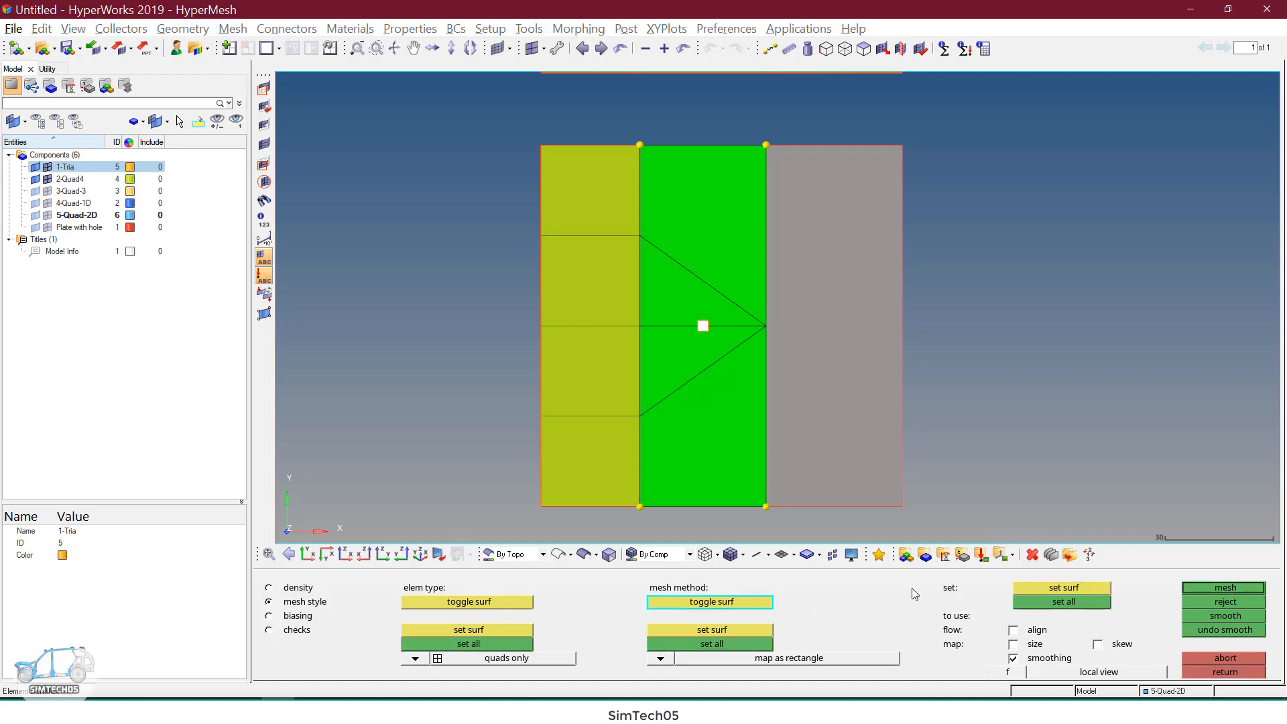
pyautogui.click(1213, 587)
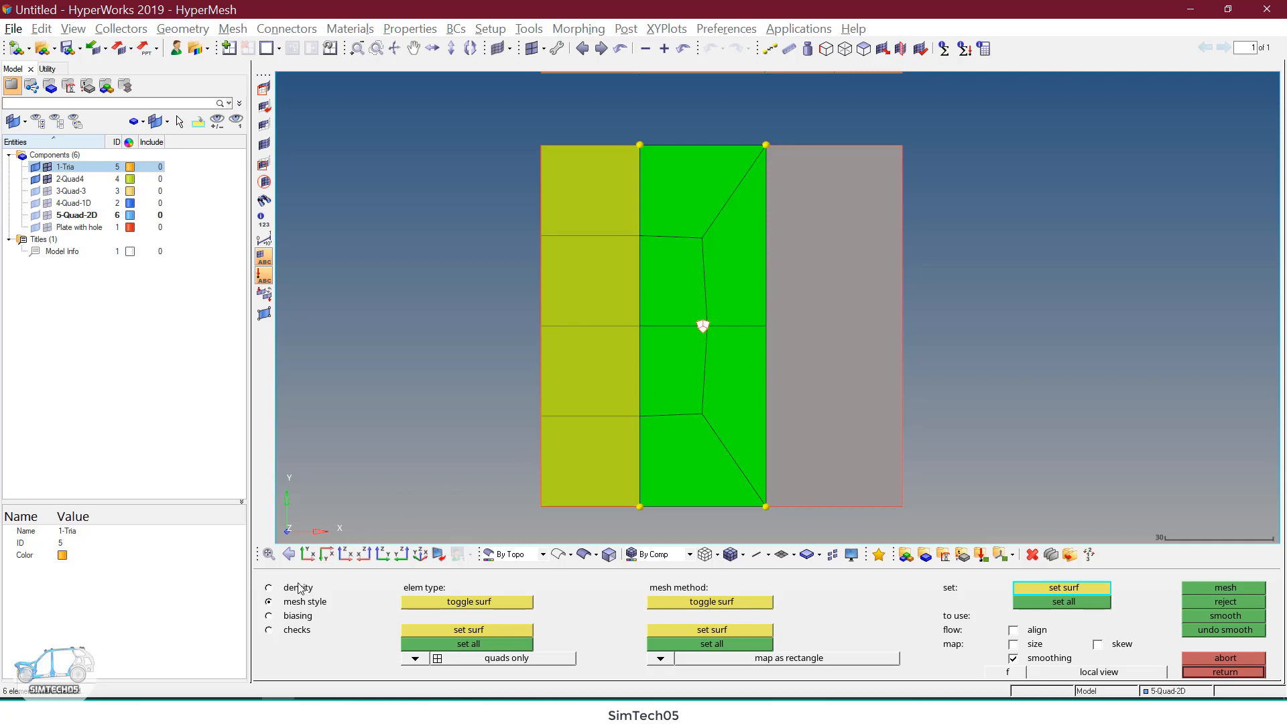
# Step: Set the density of the middle strip's two short horizontal edges to 2 and remesh
pyautogui.click(268, 587)
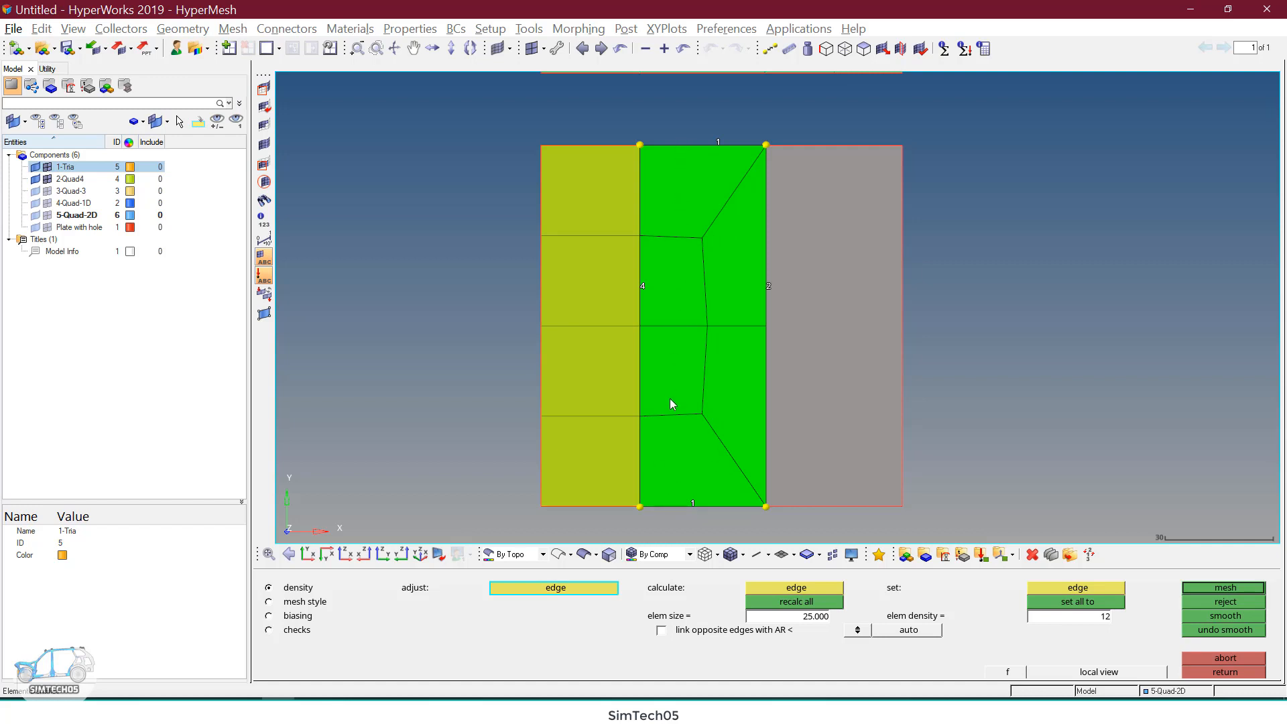
pyautogui.click(692, 504)
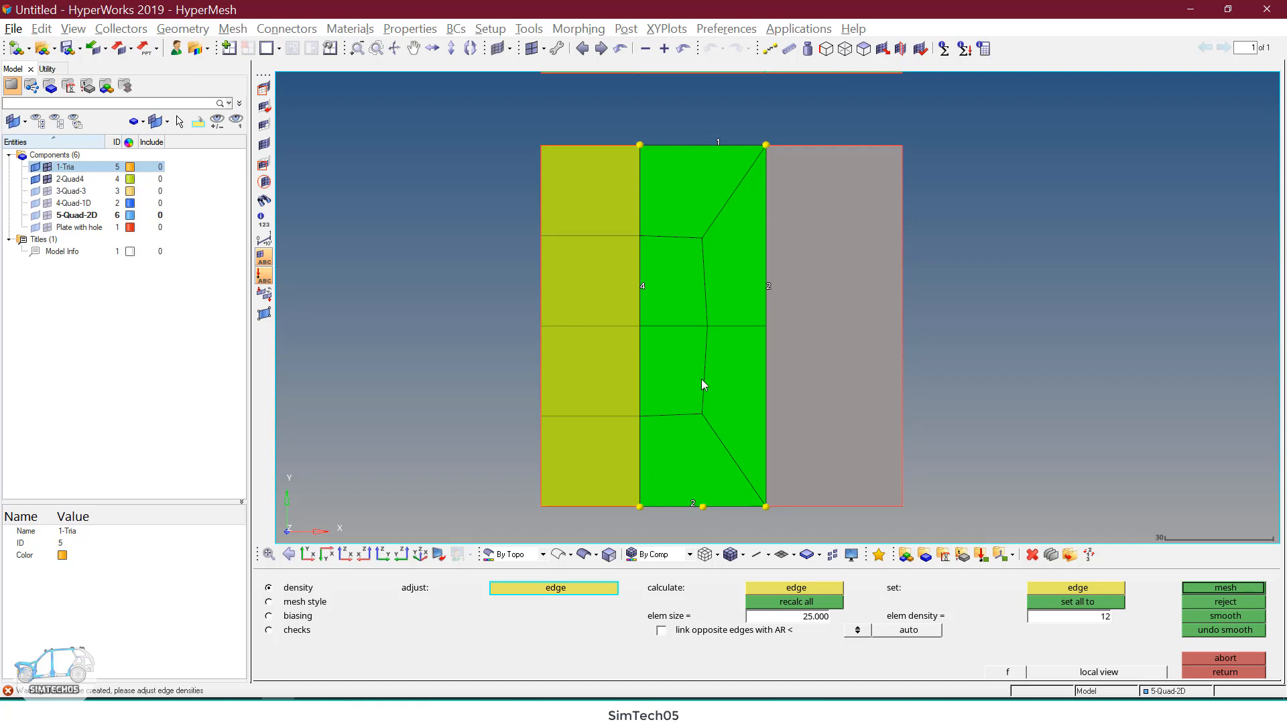
pyautogui.click(718, 142)
pyautogui.click(1216, 588)
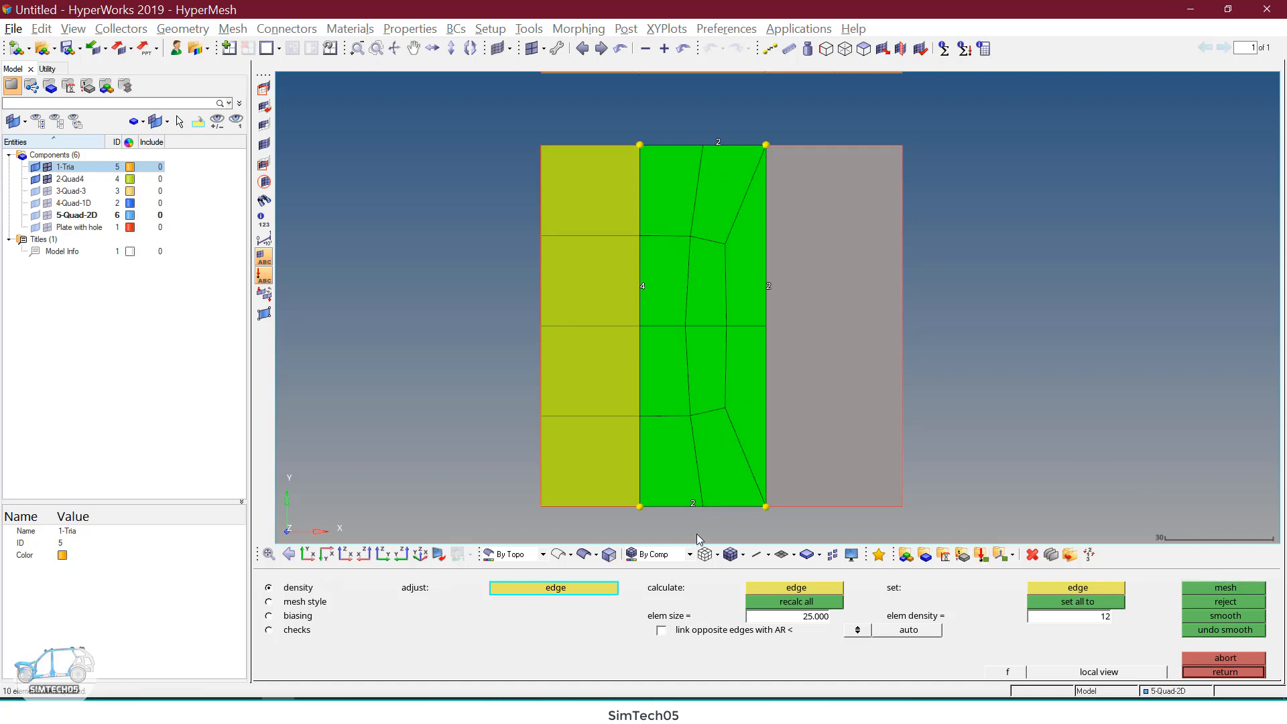
# Step: Set the density of the middle strip's top and bottom edges to 5 and remesh the strip
pyautogui.click(693, 503)
pyautogui.click(693, 503)
pyautogui.click(693, 502)
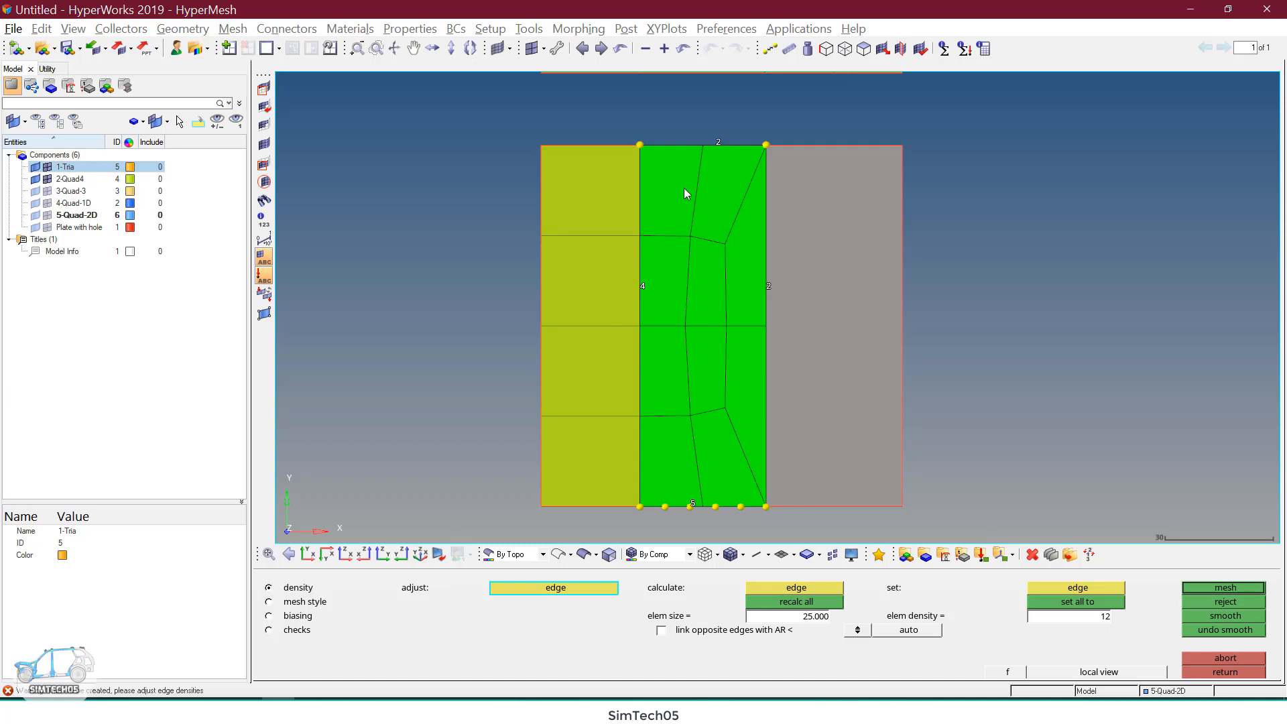
pyautogui.click(718, 143)
pyautogui.click(718, 142)
pyautogui.click(718, 142)
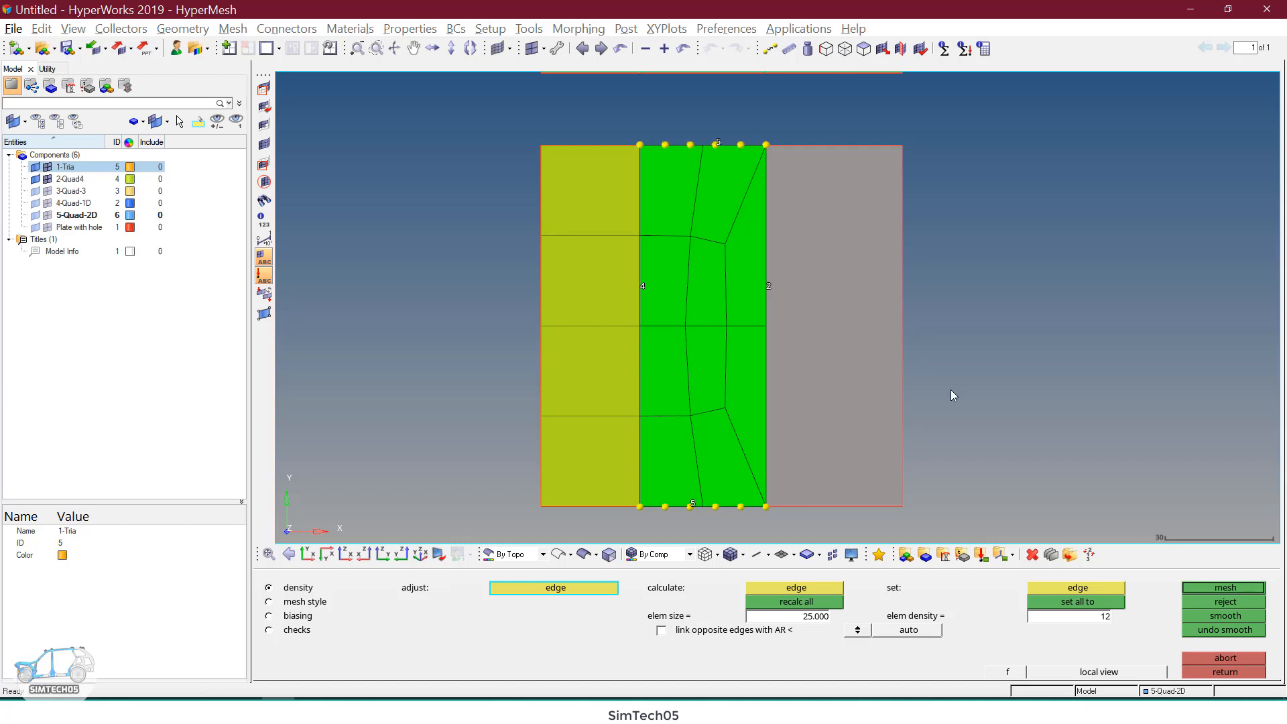
pyautogui.click(1226, 588)
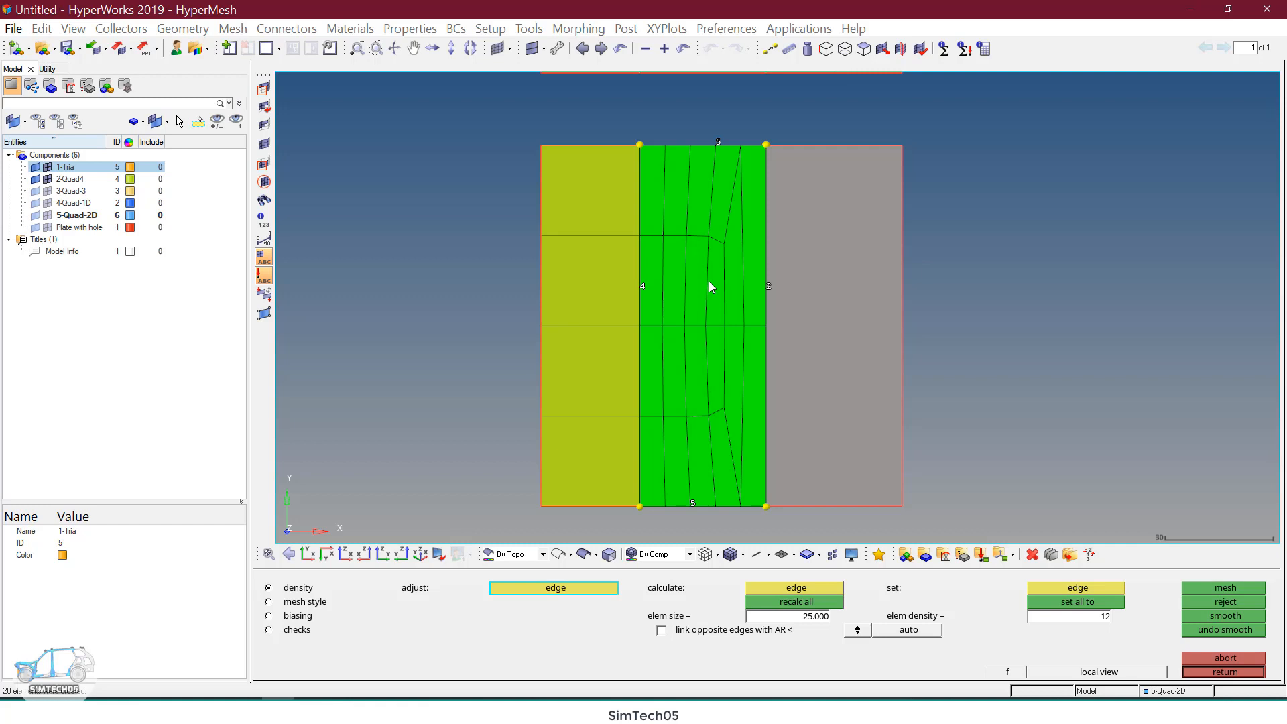
# Step: Set the density of the middle strip's top and bottom edges to 1 and remesh the strip
pyautogui.click(303, 602)
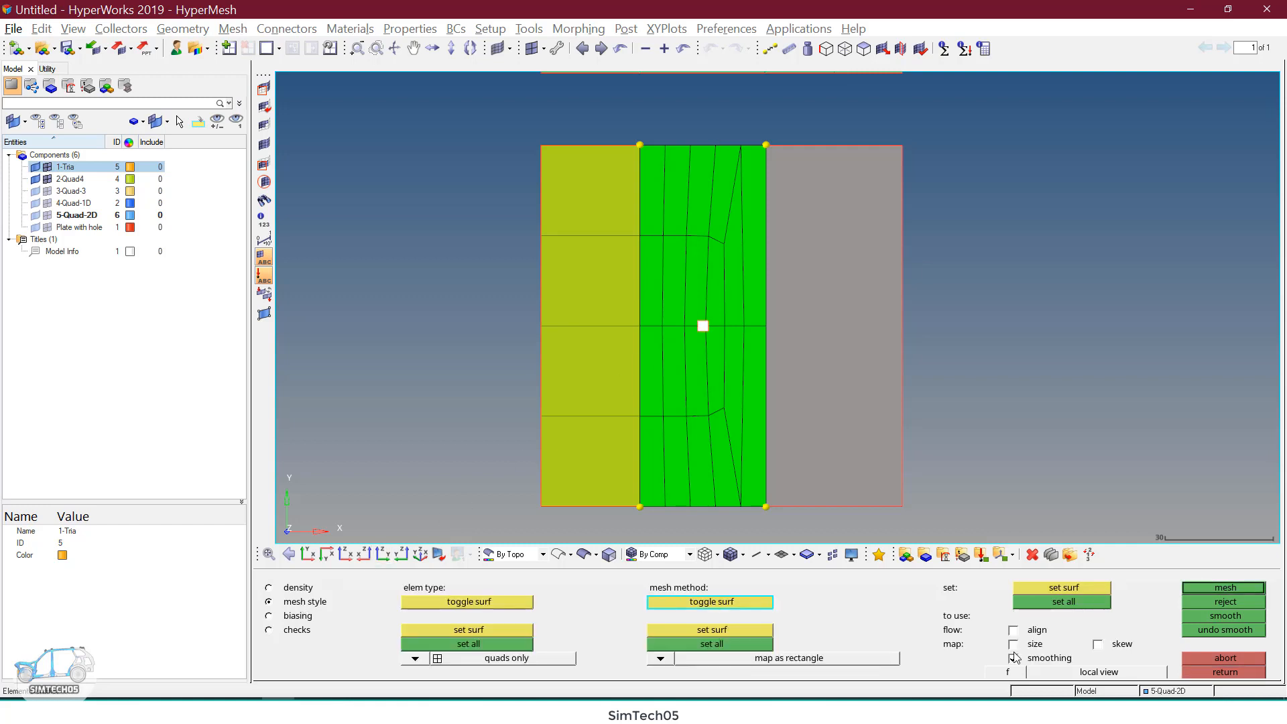
pyautogui.click(285, 588)
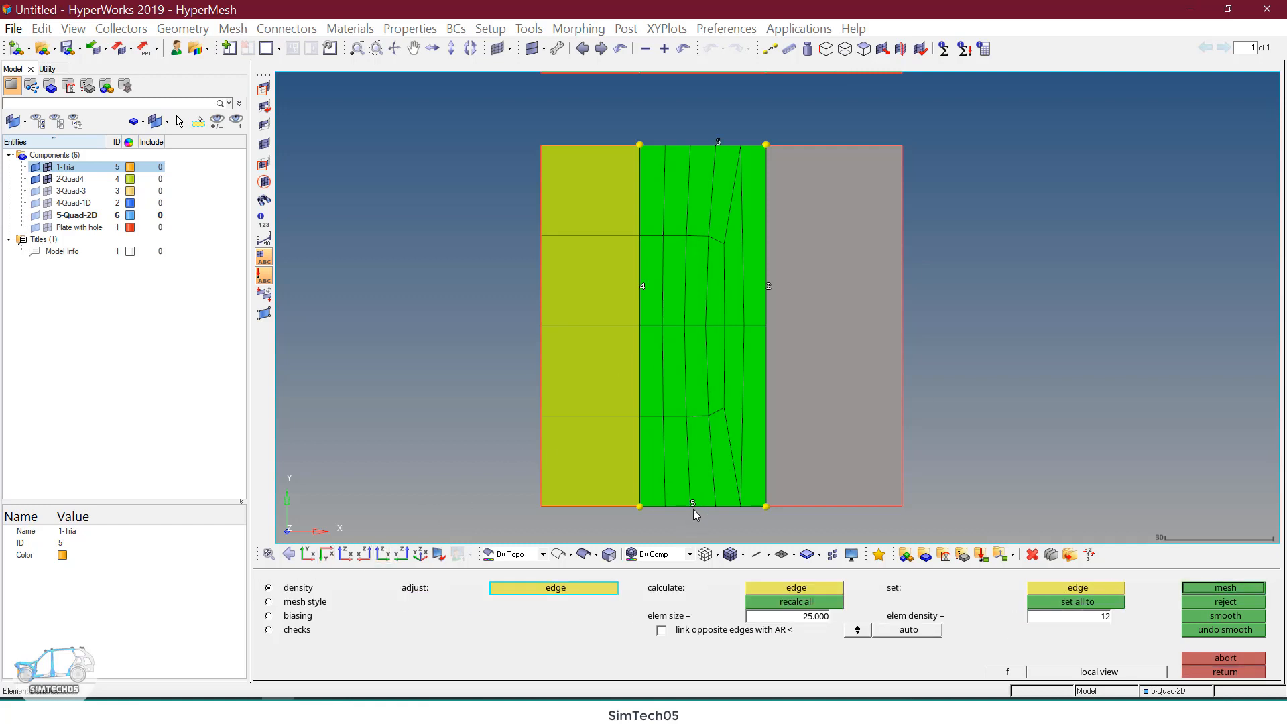
pyautogui.rightClick(692, 502)
pyautogui.rightClick(692, 501)
pyautogui.rightClick(691, 501)
pyautogui.rightClick(692, 502)
pyautogui.rightClick(718, 139)
pyautogui.rightClick(717, 138)
pyautogui.rightClick(717, 138)
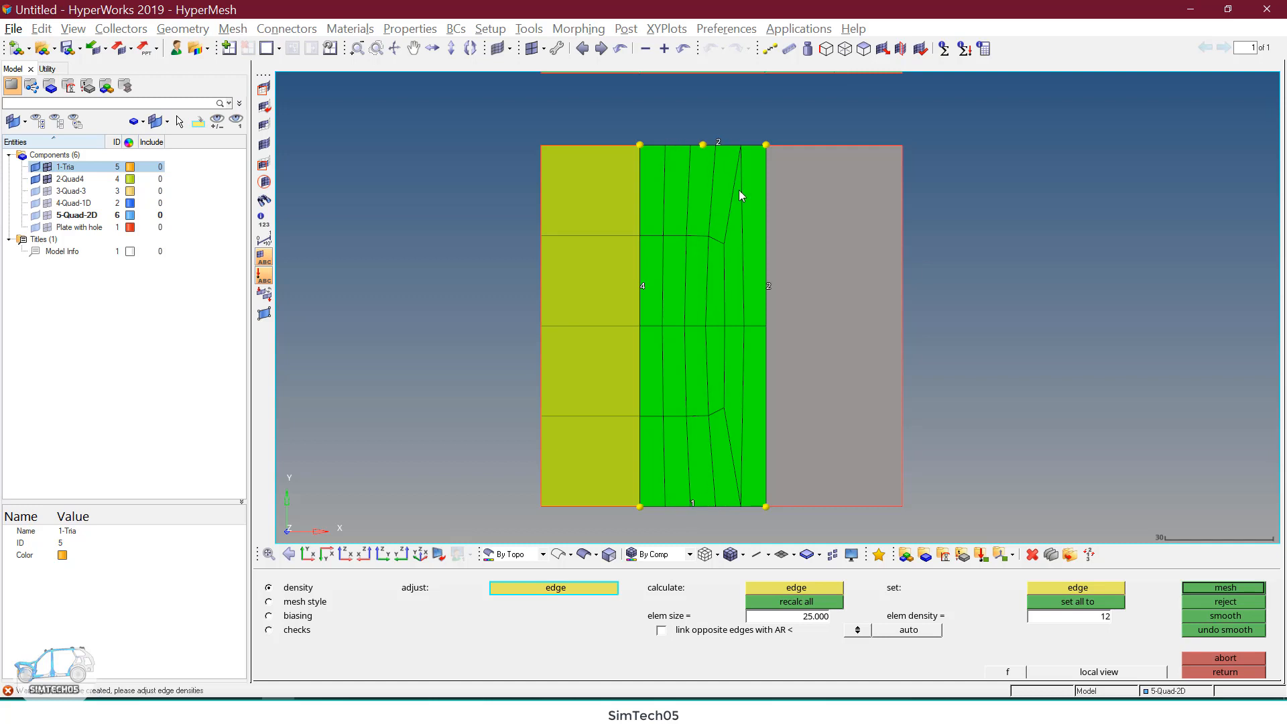
pyautogui.rightClick(717, 139)
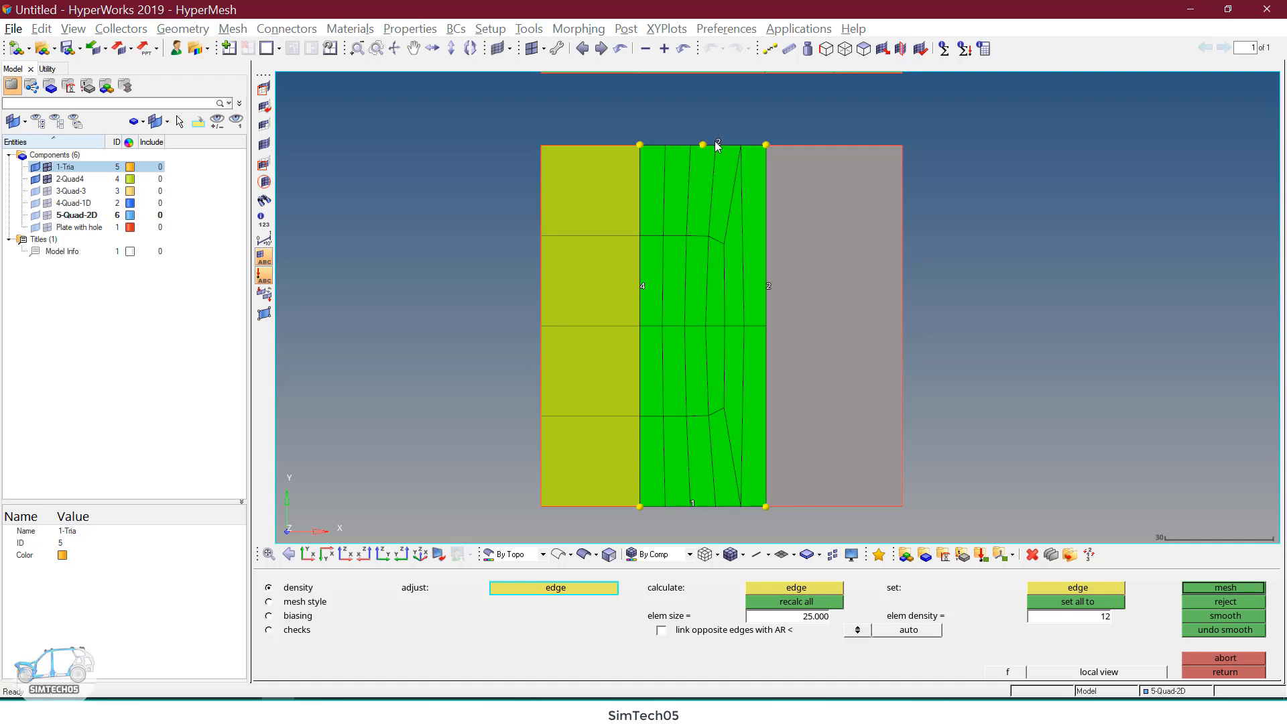
pyautogui.click(1220, 588)
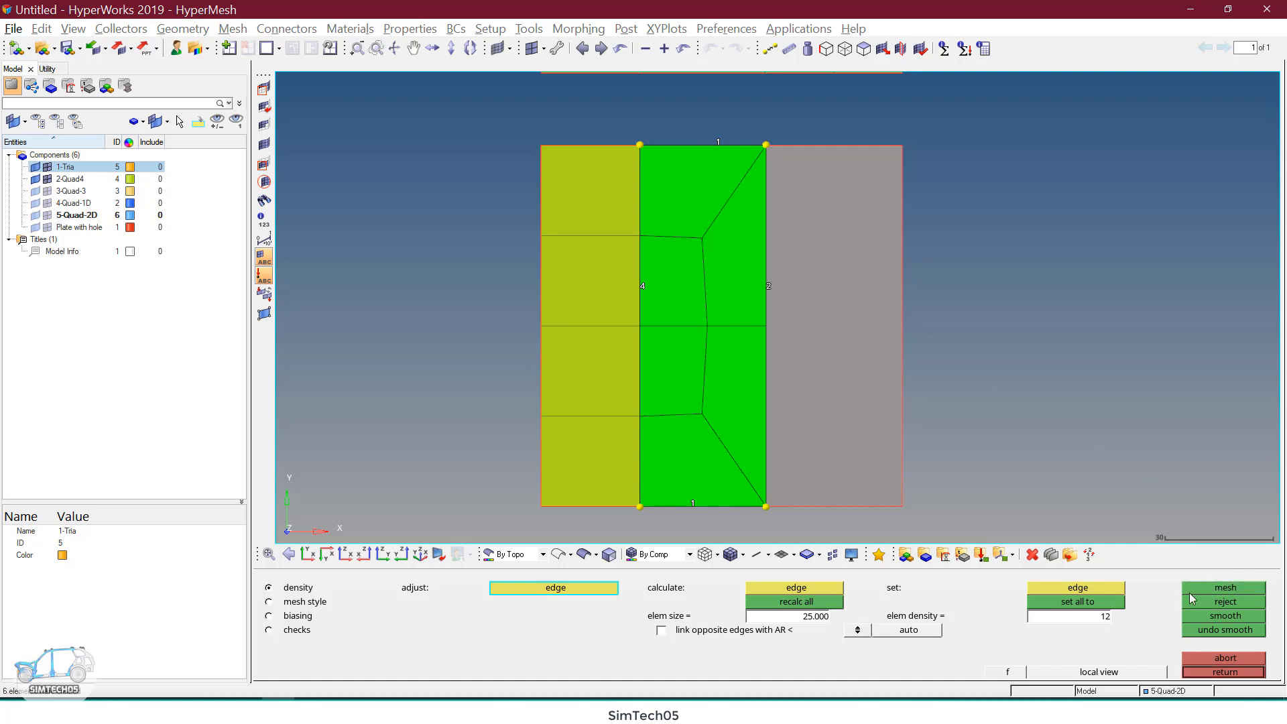
# Step: Turn off mesh smoothing for the middle strip and accept its mesh
pyautogui.click(305, 603)
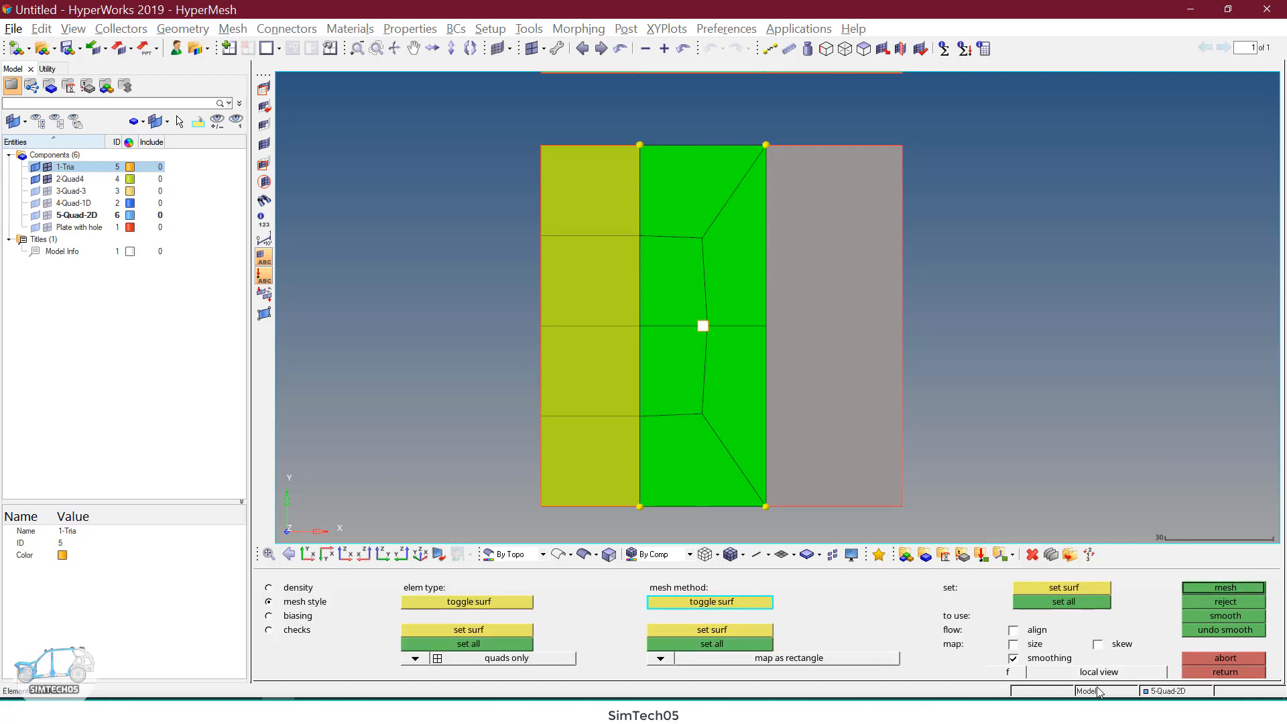
pyautogui.click(1035, 659)
pyautogui.click(1069, 589)
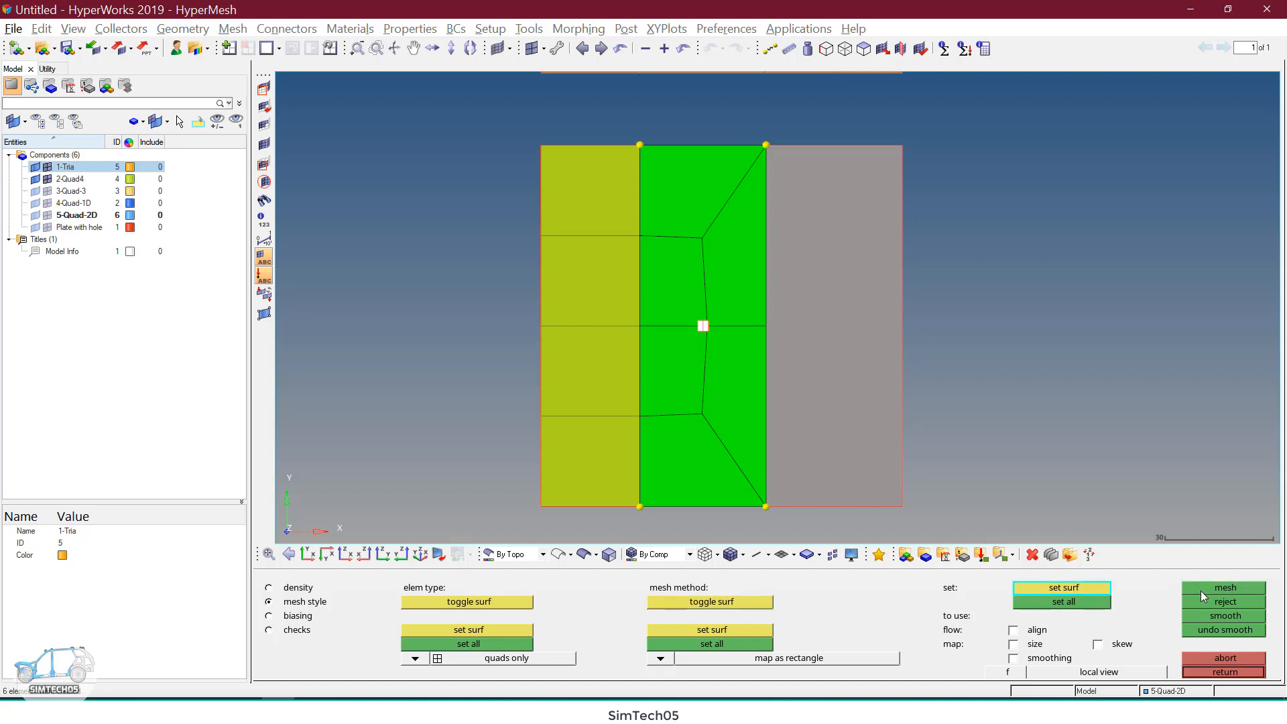
pyautogui.click(1224, 672)
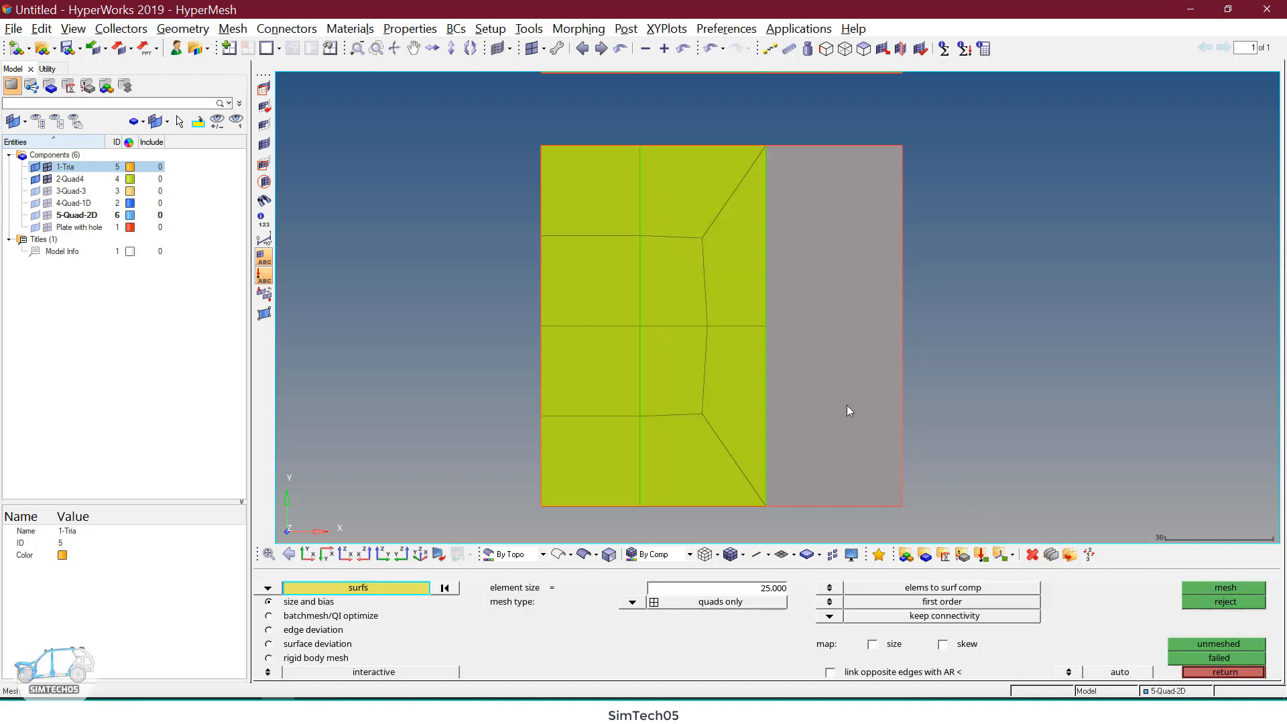
# Step: Automesh the right strip of the 2-Quad4 plate with quads only, recalculating its edge densities for an element size of 50
pyautogui.keyDown('ctrl'); pyautogui.moveTo(847, 405); pyautogui.dragTo(806, 378, button='right'); pyautogui.keyUp('ctrl')
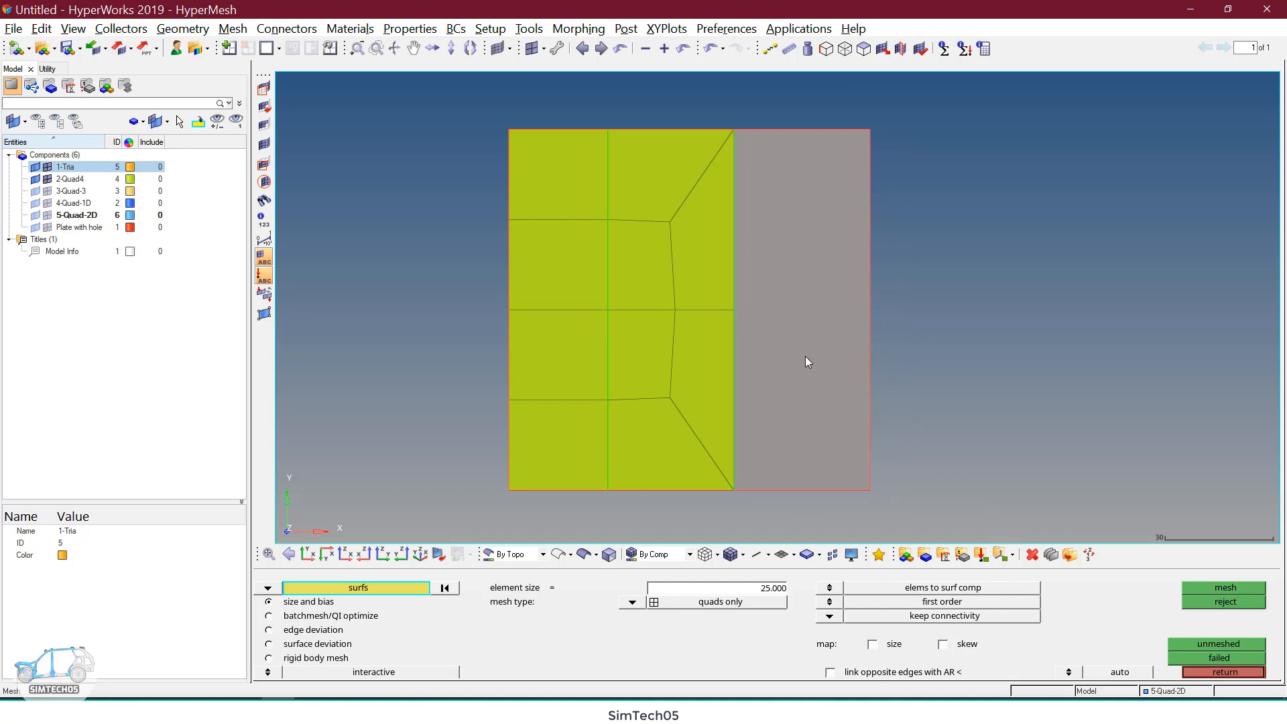
pyautogui.click(806, 356)
pyautogui.middleClick(806, 356)
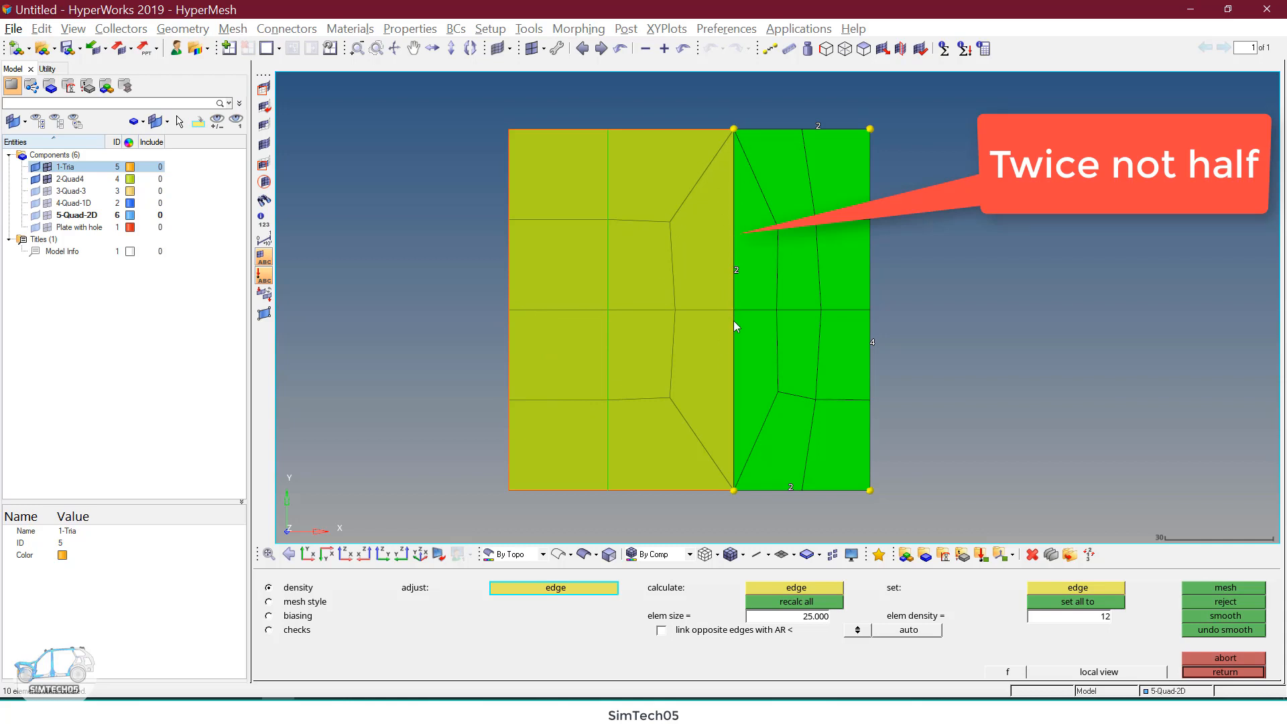
pyautogui.click(797, 619)
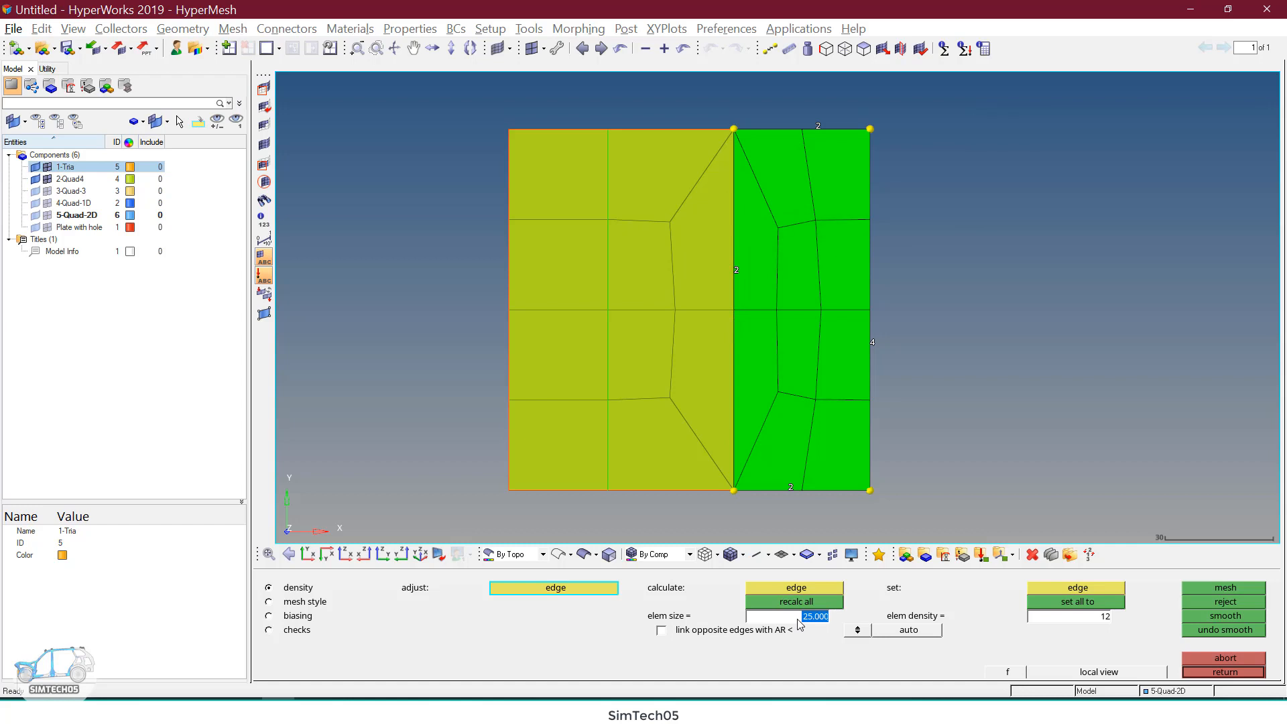
pyautogui.write('50')
pyautogui.press('Return')
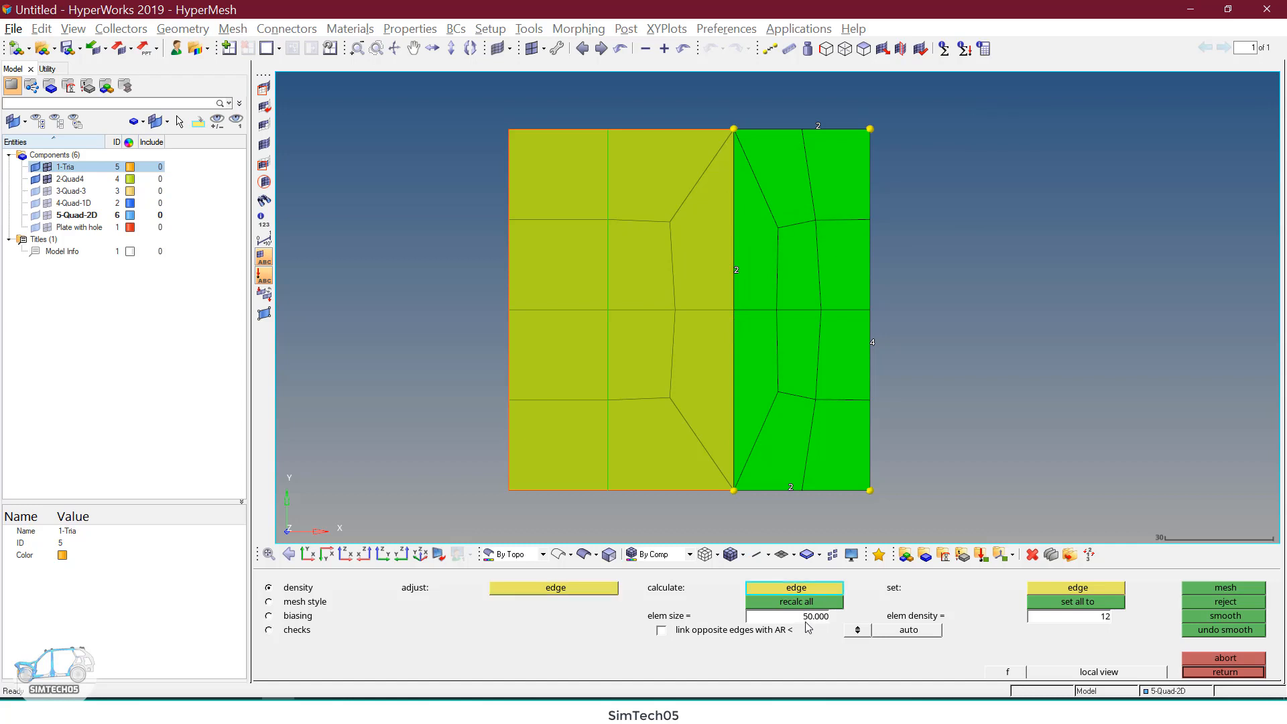
pyautogui.click(1202, 587)
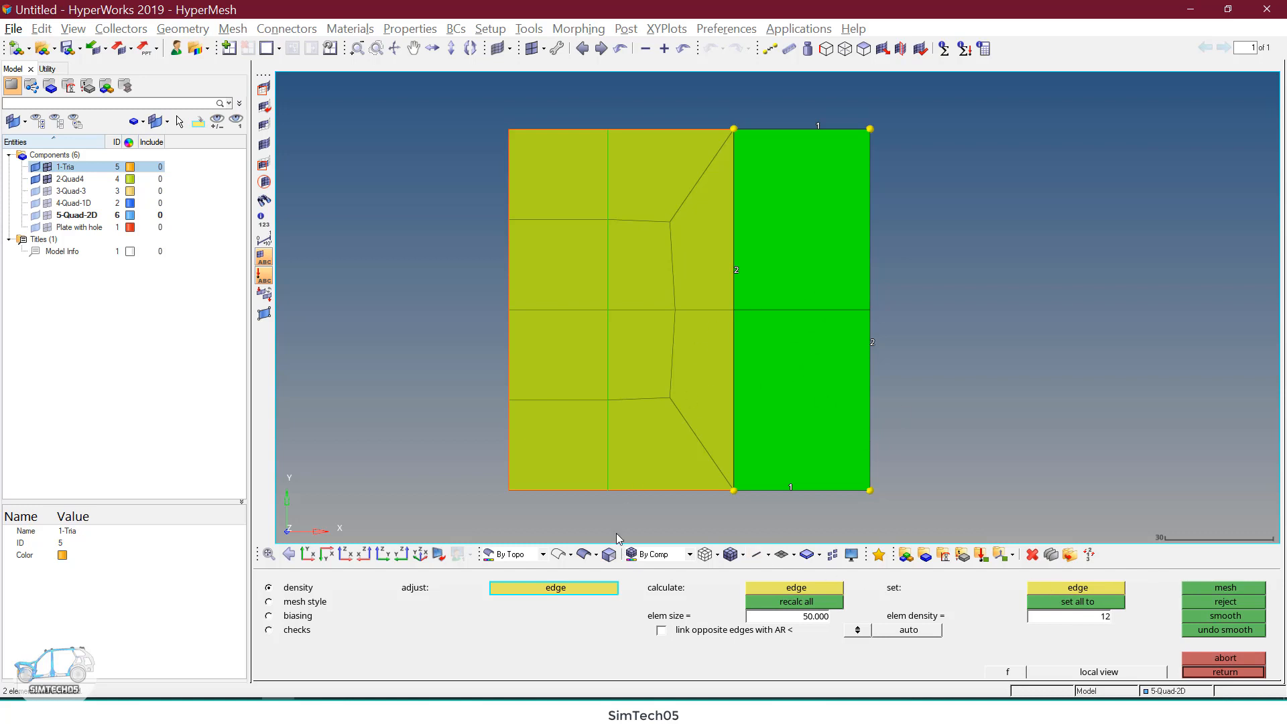
# Step: Set the density of the right strip's top and bottom edges to 2, remesh the strip and accept the mesh
pyautogui.click(796, 485)
pyautogui.click(816, 135)
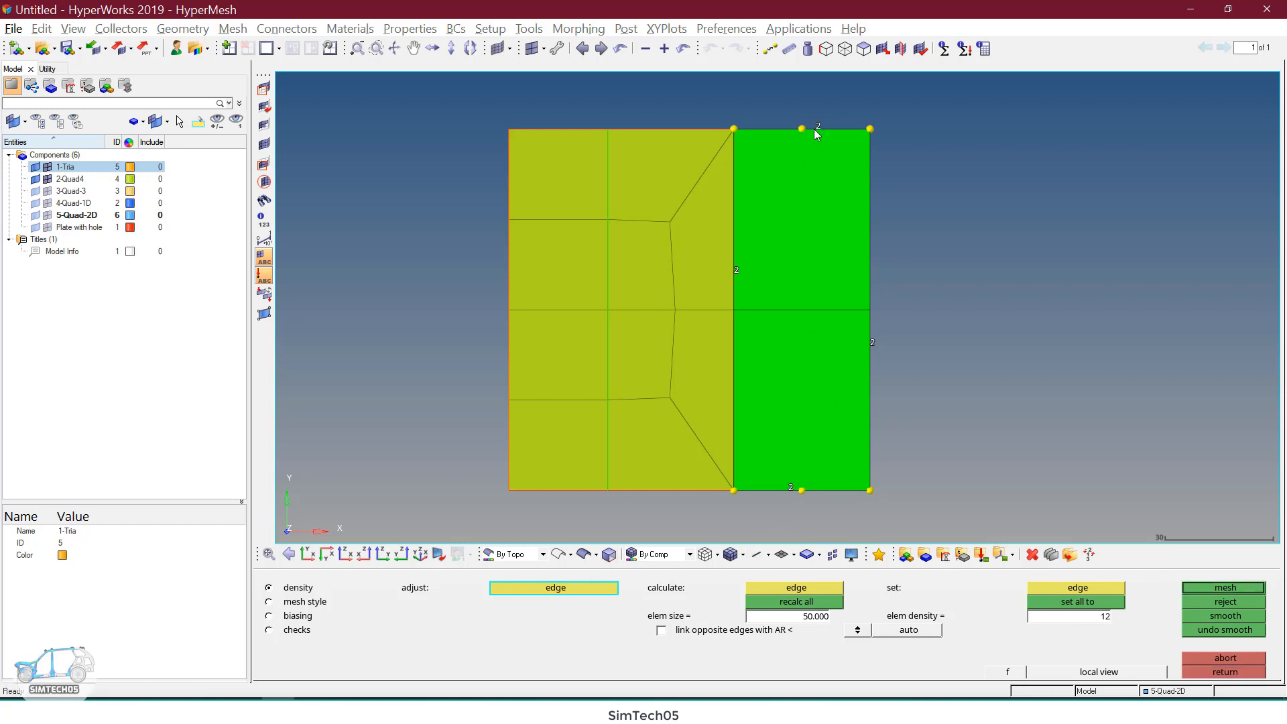
pyautogui.middleClick(889, 217)
pyautogui.keyDown('ctrl'); pyautogui.scroll(-2, 871, 294); pyautogui.keyUp('ctrl')
pyautogui.keyDown('ctrl'); pyautogui.moveTo(836, 301); pyautogui.dragTo(821, 303, button='right'); pyautogui.keyUp('ctrl')
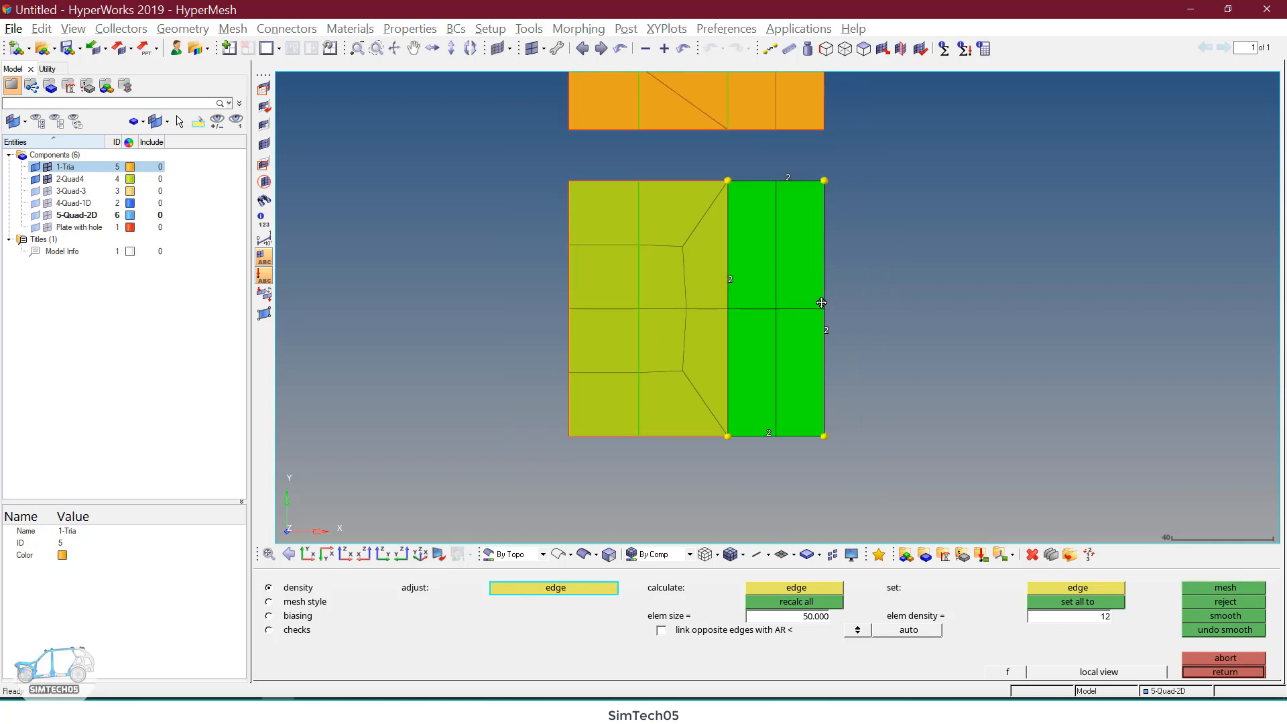
pyautogui.middleClick(822, 302)
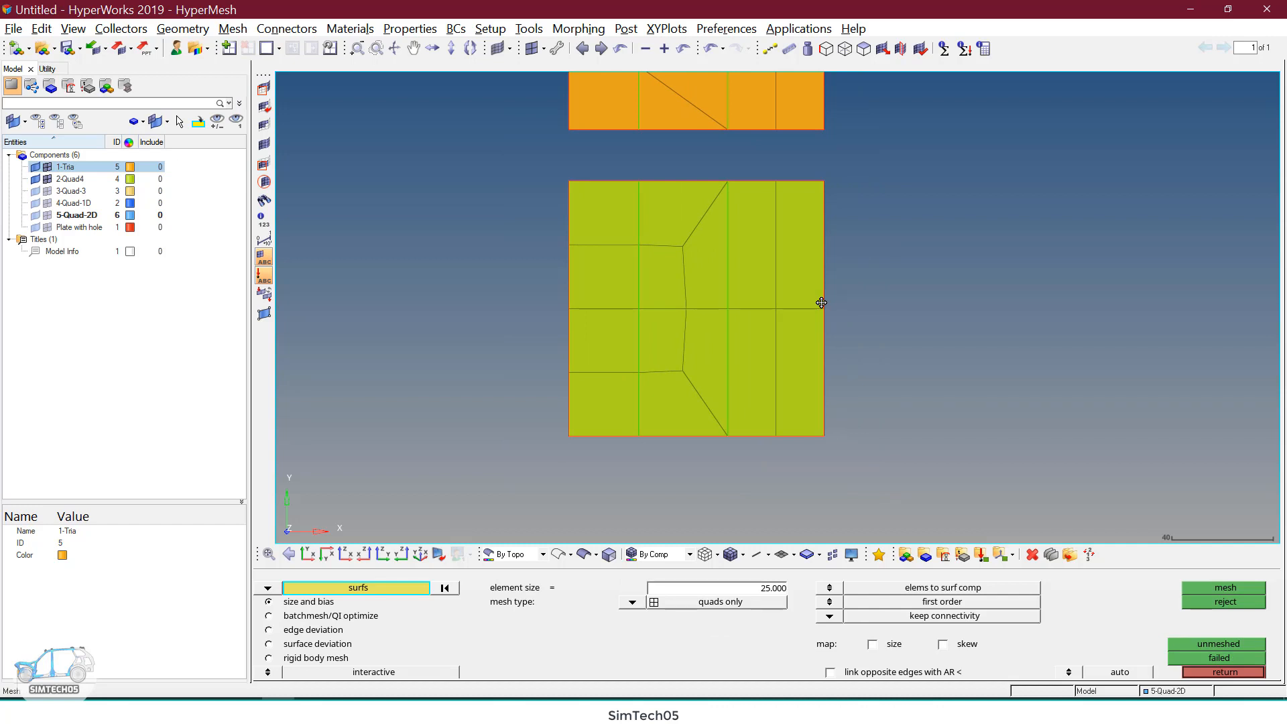
# Step: Delete all elements of the middle and right strips of the 2-Quad4 plate
pyautogui.press('F2')
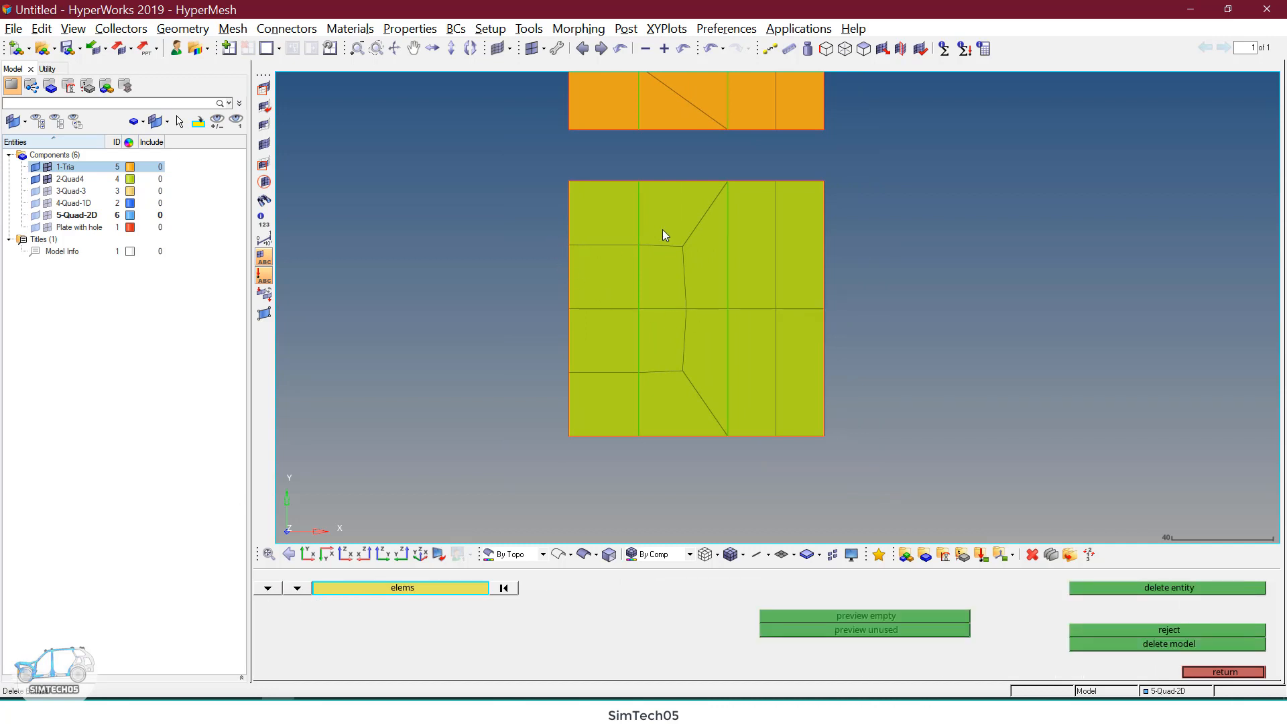
pyautogui.keyDown('shift'); pyautogui.moveTo(658, 172); pyautogui.dragTo(890, 493); pyautogui.keyUp('shift')
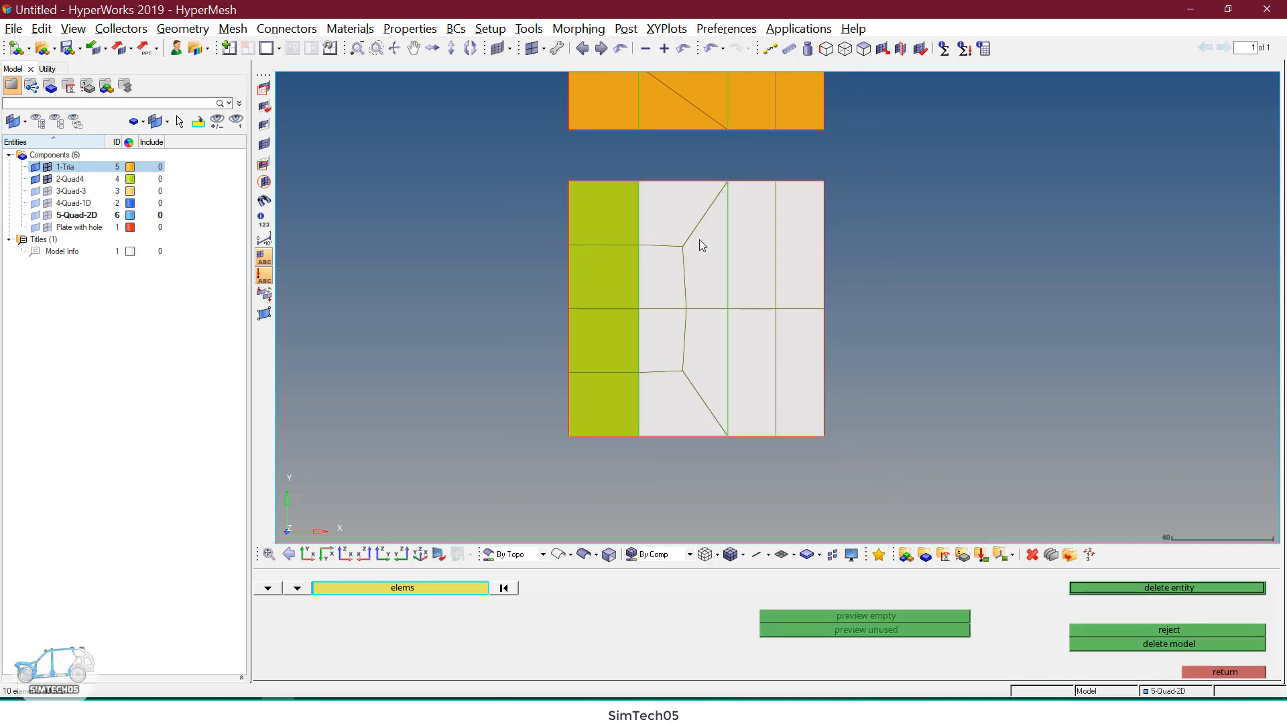
pyautogui.scroll(2, 682, 273)
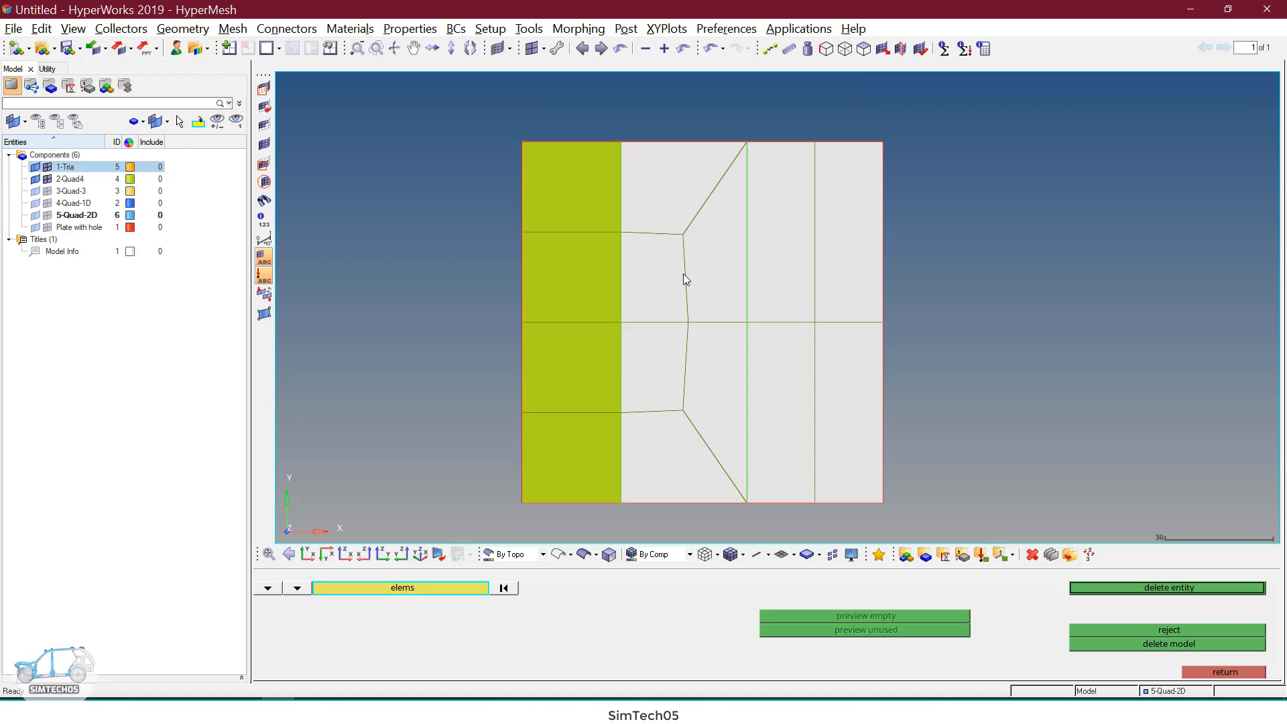
pyautogui.middleClick(722, 312)
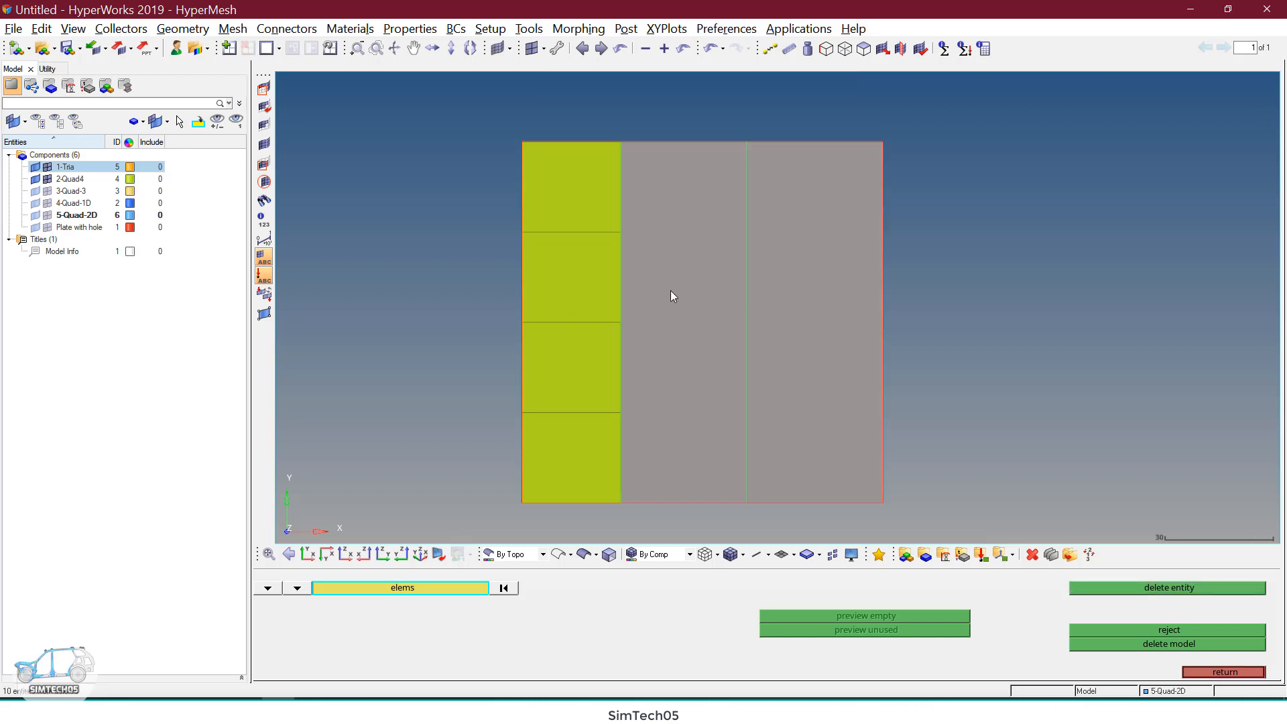
# Step: Automesh the middle strip with quads only at size 25, setting its right edge density to 3
pyautogui.press('F12')
pyautogui.click(675, 281)
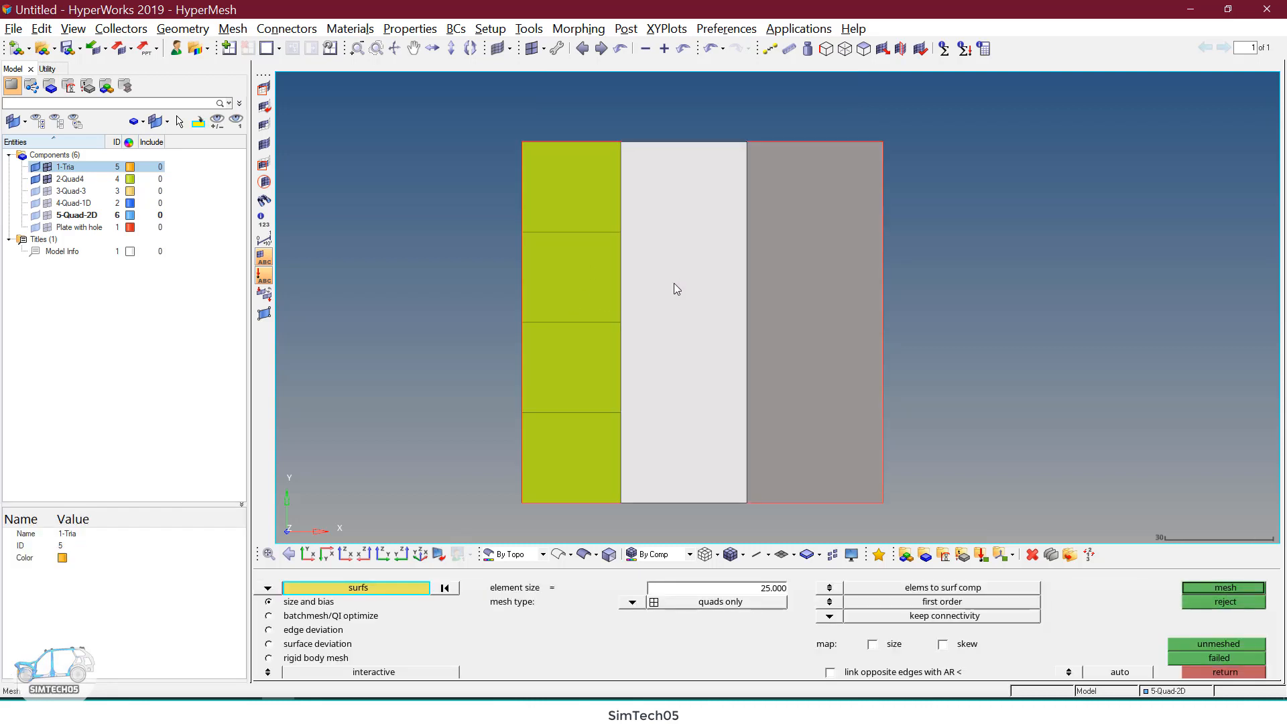
pyautogui.middleClick(674, 283)
pyautogui.click(749, 283)
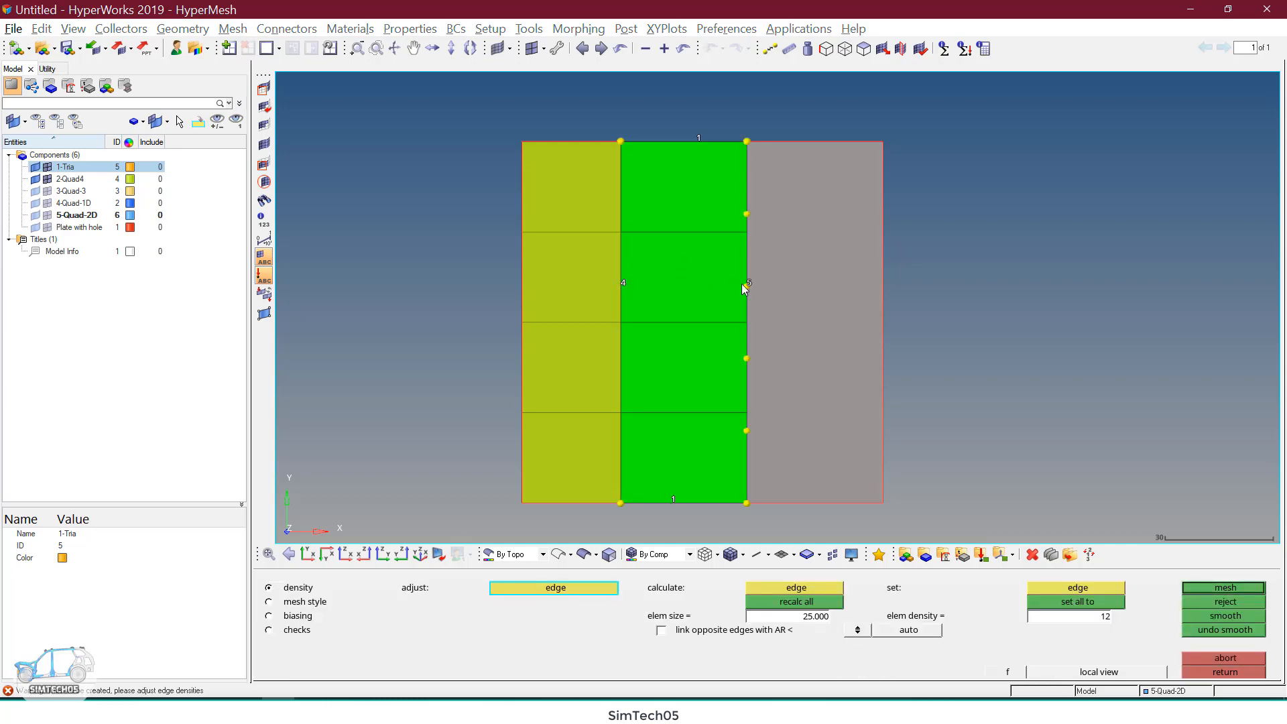
pyautogui.rightClick(750, 284)
pyautogui.rightClick(750, 284)
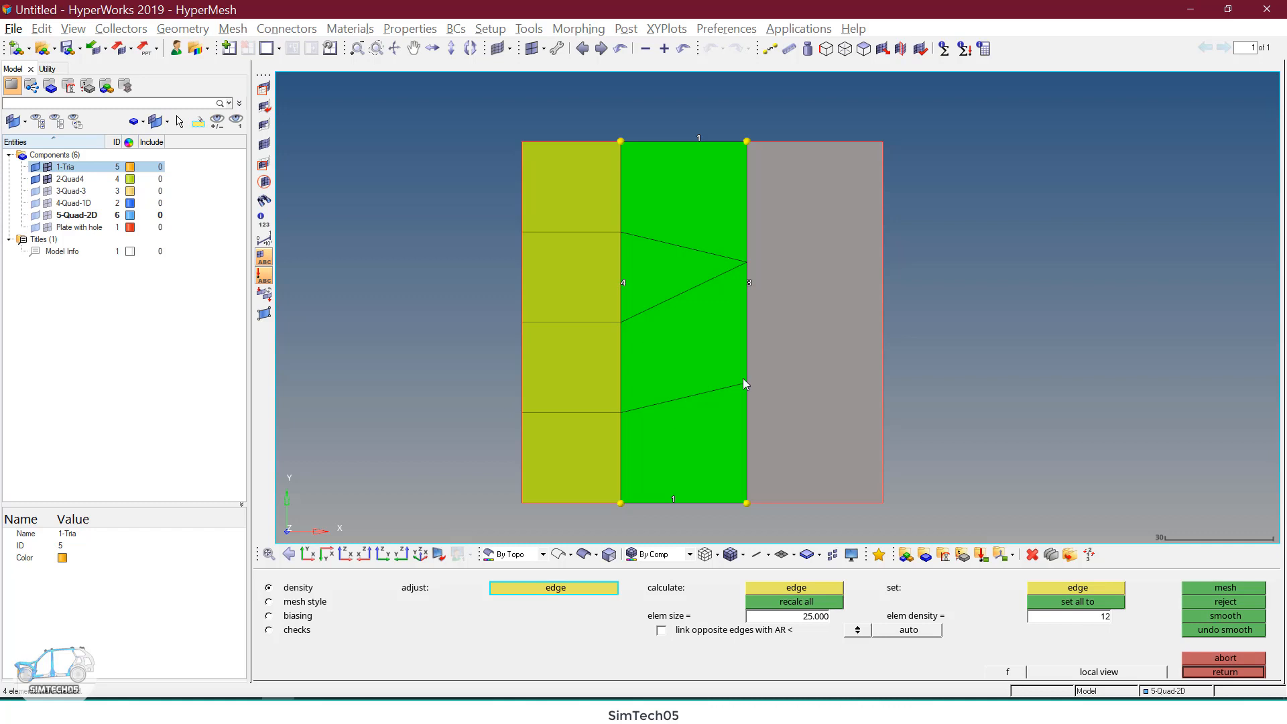
# Step: Apply quads only and the map as rectangle method to the middle strip, with smoothing turned off
pyautogui.click(307, 602)
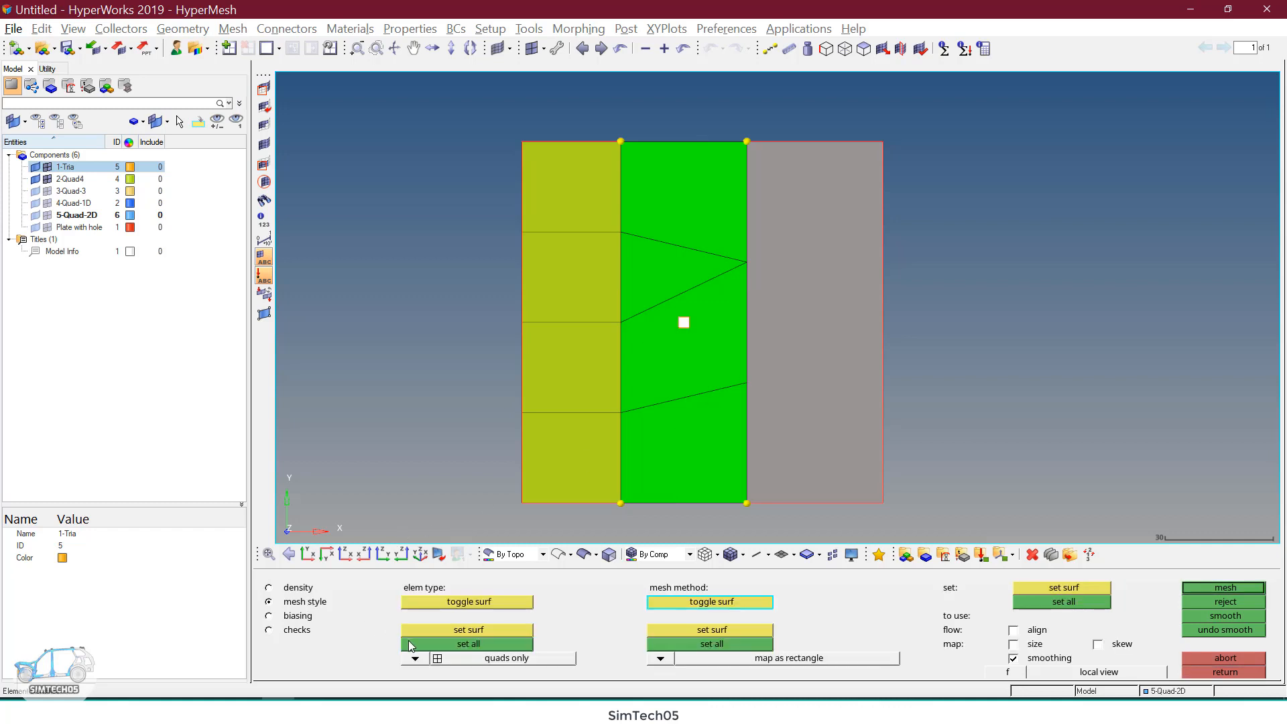
pyautogui.click(450, 645)
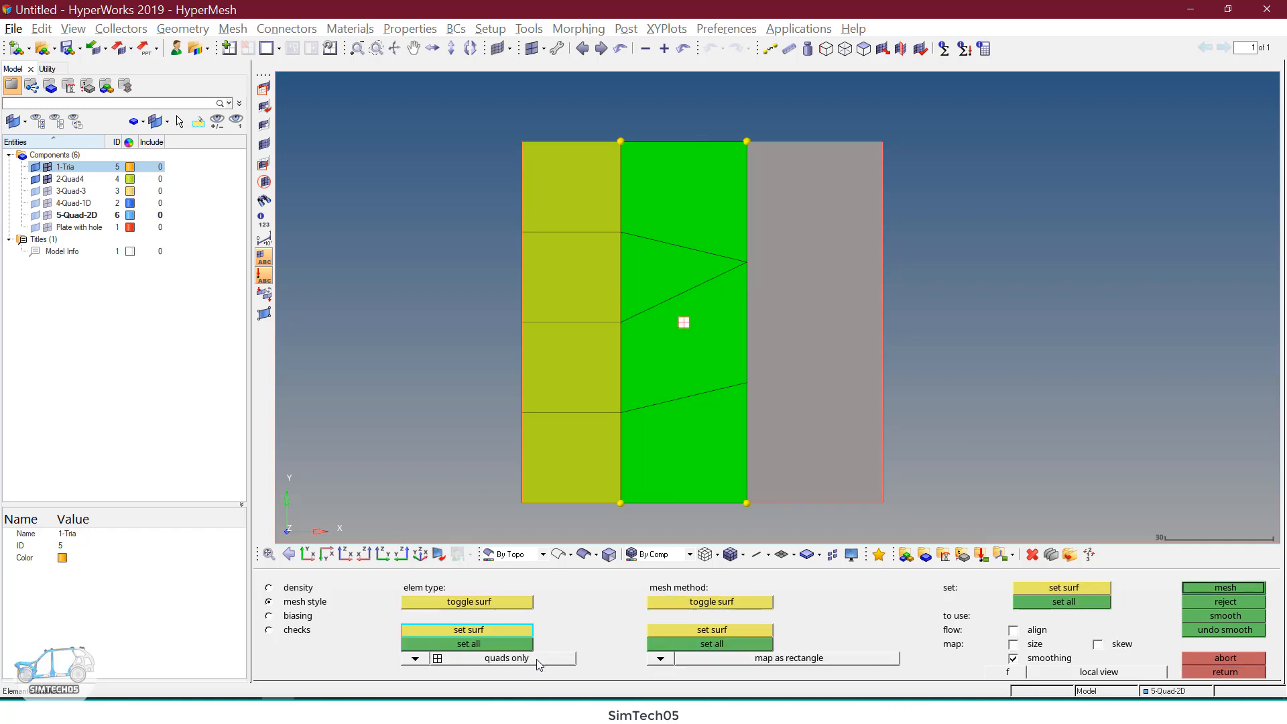
pyautogui.click(739, 650)
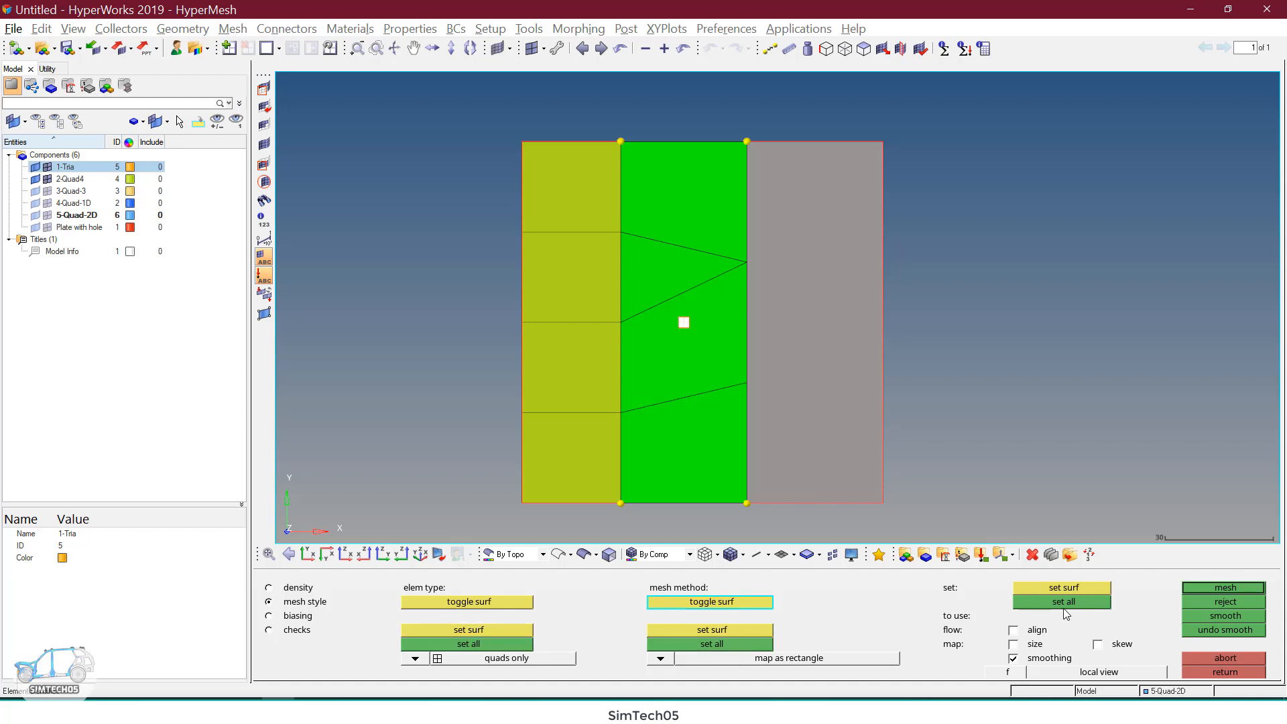
pyautogui.click(1027, 654)
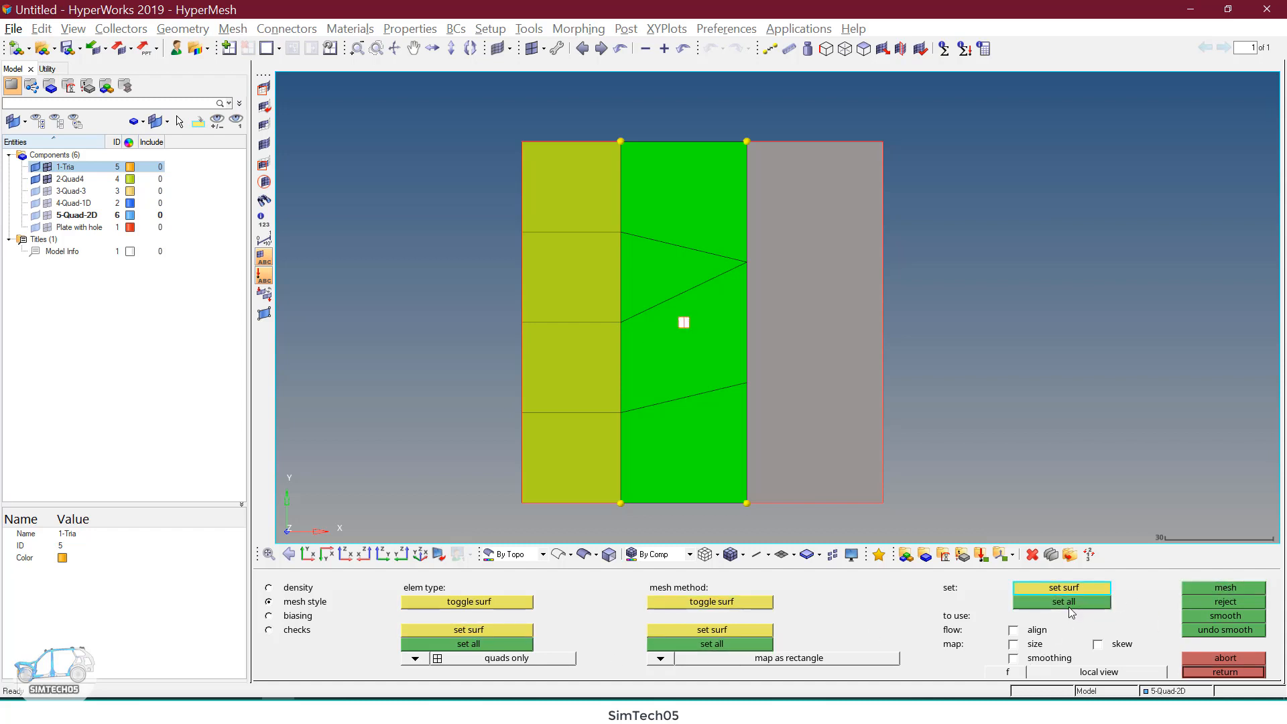
# Step: Set the density of the middle strip's right edge to 1 and remesh the strip
pyautogui.click(1216, 588)
pyautogui.click(299, 592)
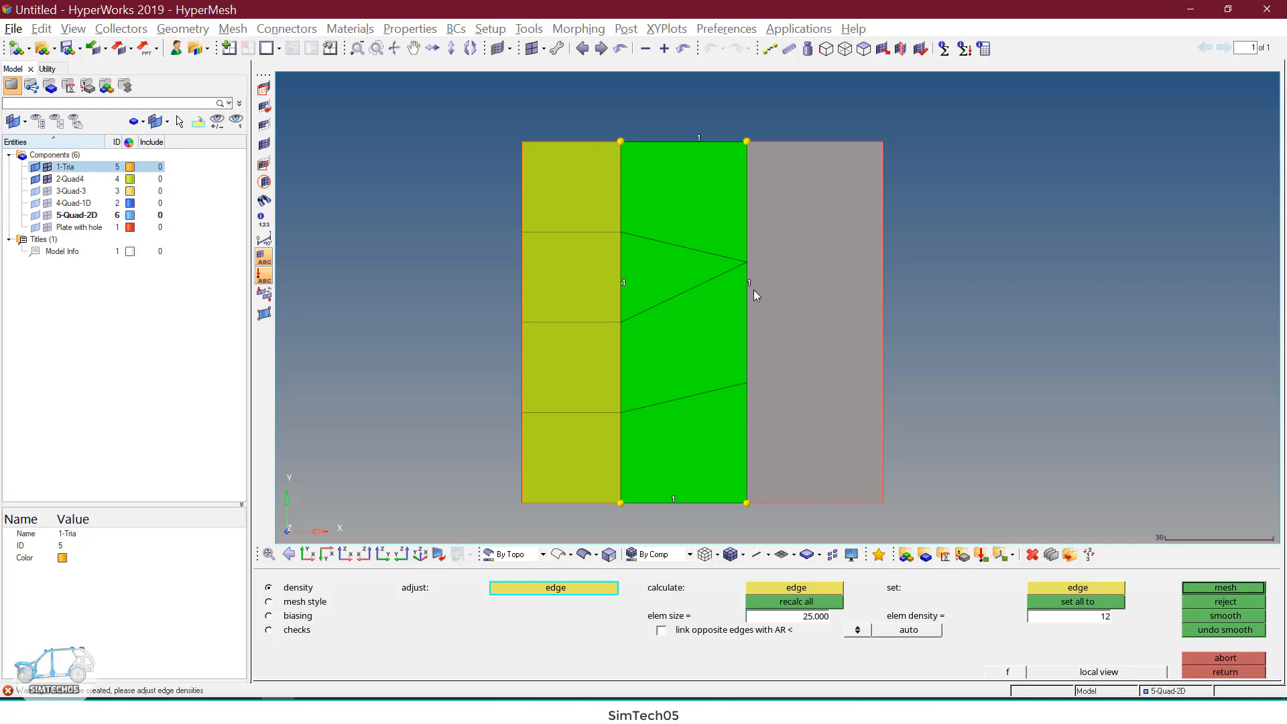
pyautogui.middleClick(768, 307)
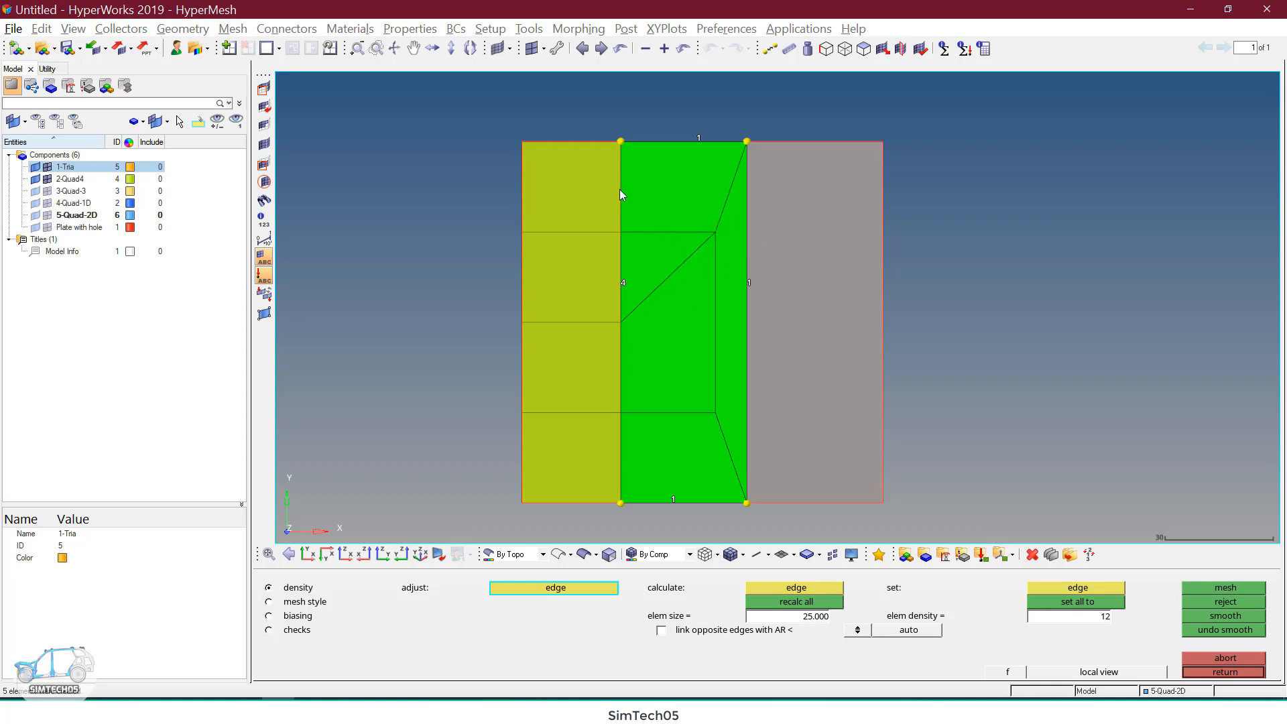
# Step: Reject the current mesh of the middle strip
pyautogui.keyDown('ctrl'); pyautogui.scroll(-1, 645, 338); pyautogui.keyUp('ctrl')
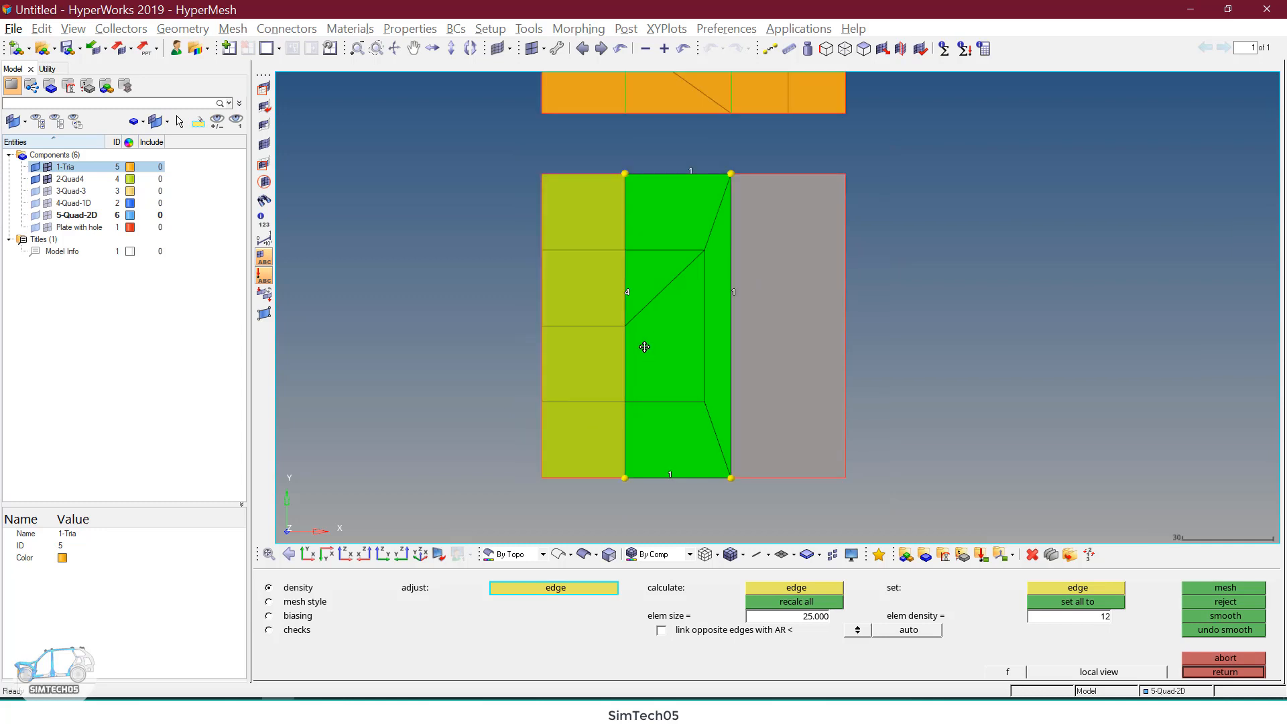
pyautogui.keyDown('ctrl'); pyautogui.moveTo(644, 339); pyautogui.dragTo(575, 327, button='right'); pyautogui.keyUp('ctrl')
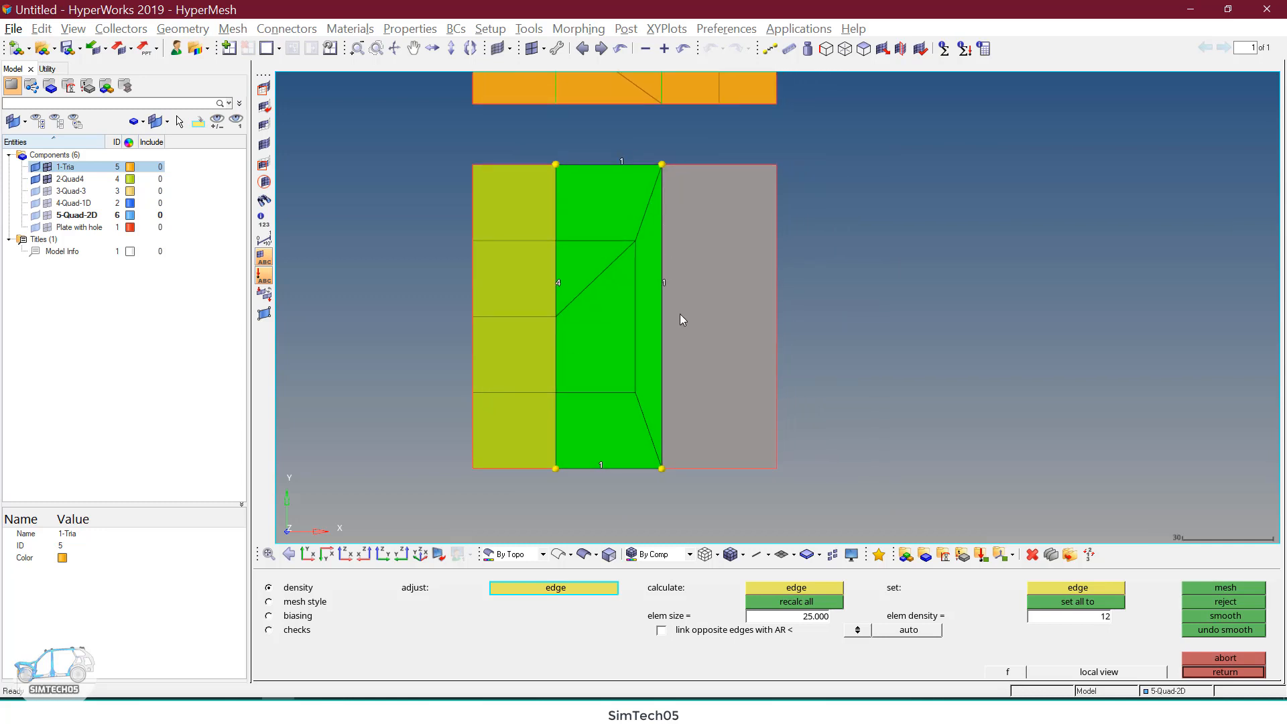
pyautogui.click(1203, 602)
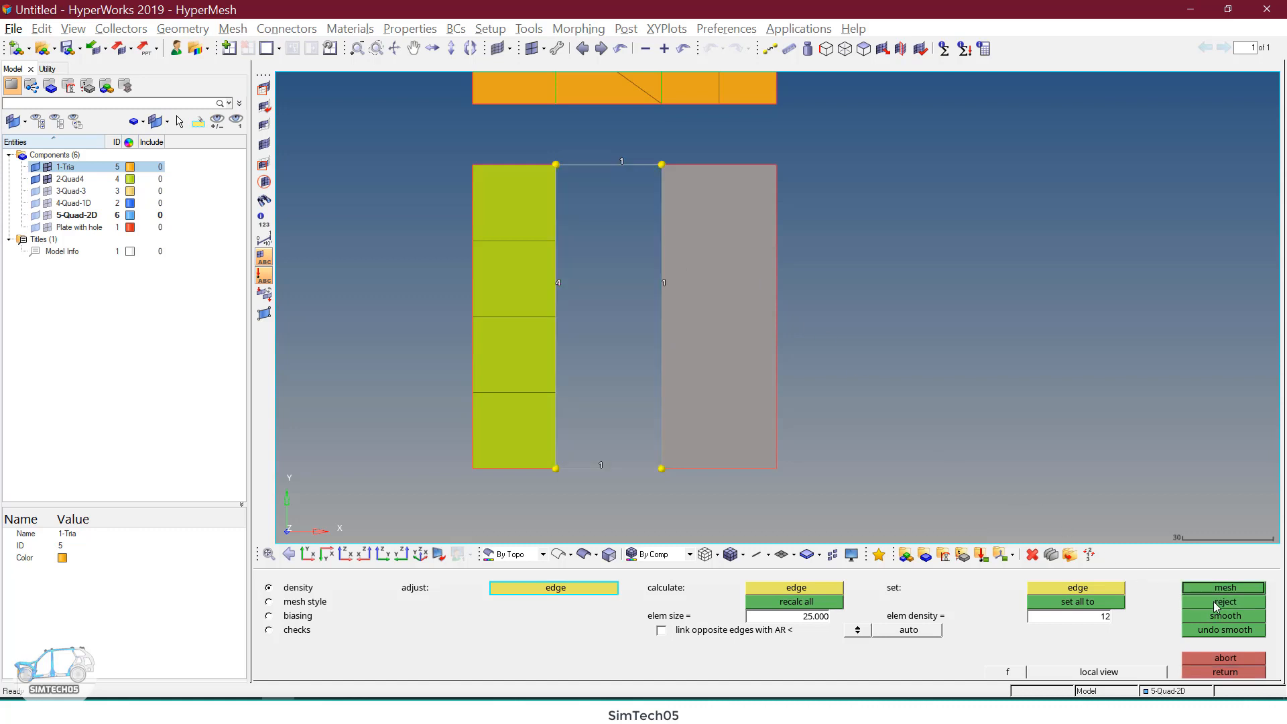
# Step: Automesh the middle strip of the 2-Quad4 plate with quads only at size 25, setting its right edge density to 2
pyautogui.click(726, 351)
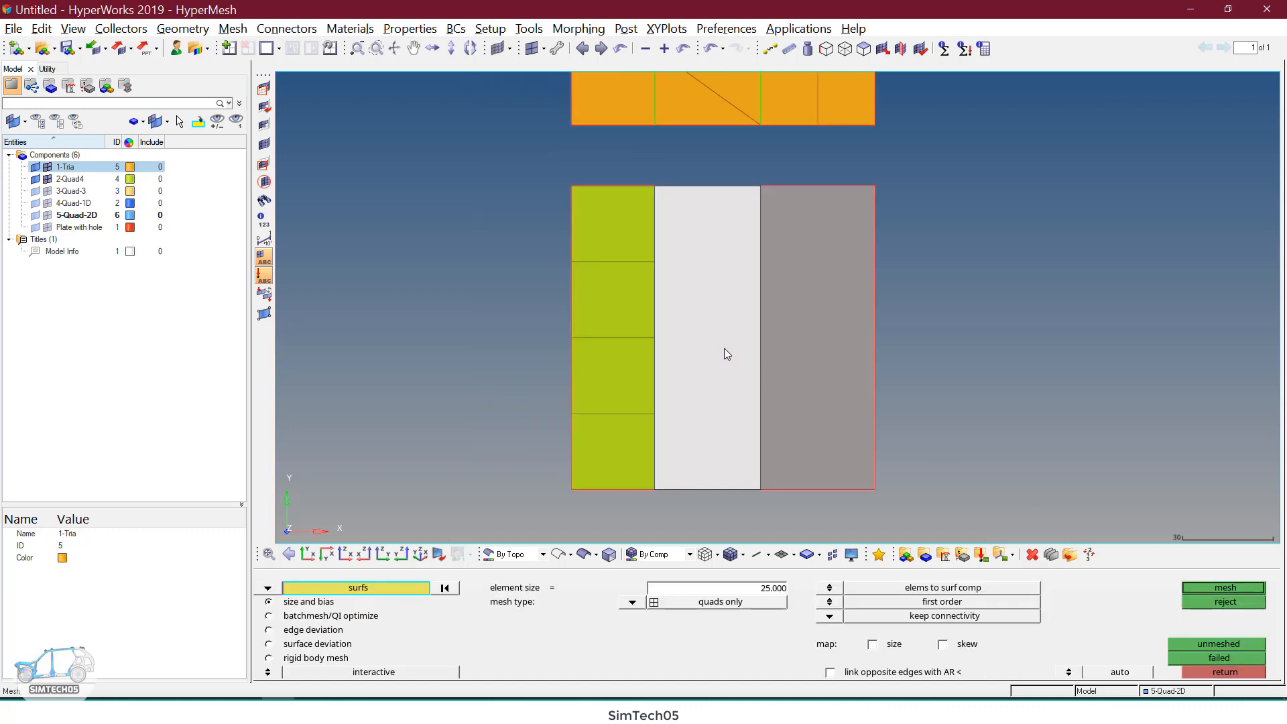
pyautogui.middleClick(724, 348)
pyautogui.rightClick(764, 304)
pyautogui.rightClick(764, 305)
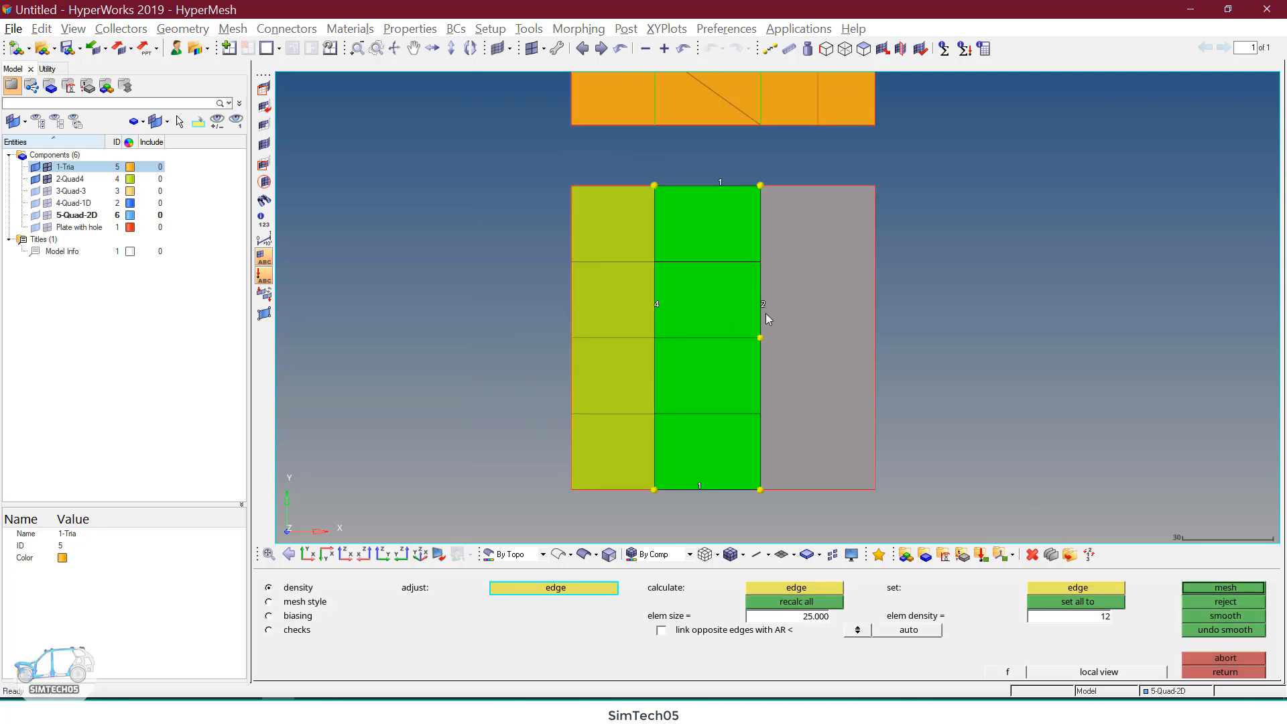
pyautogui.middleClick(819, 356)
# Step: Automesh the right strip of the 2-Quad4 plate with quads only at size 25, setting its outer edge density to 2
pyautogui.click(819, 355)
pyautogui.middleClick(819, 355)
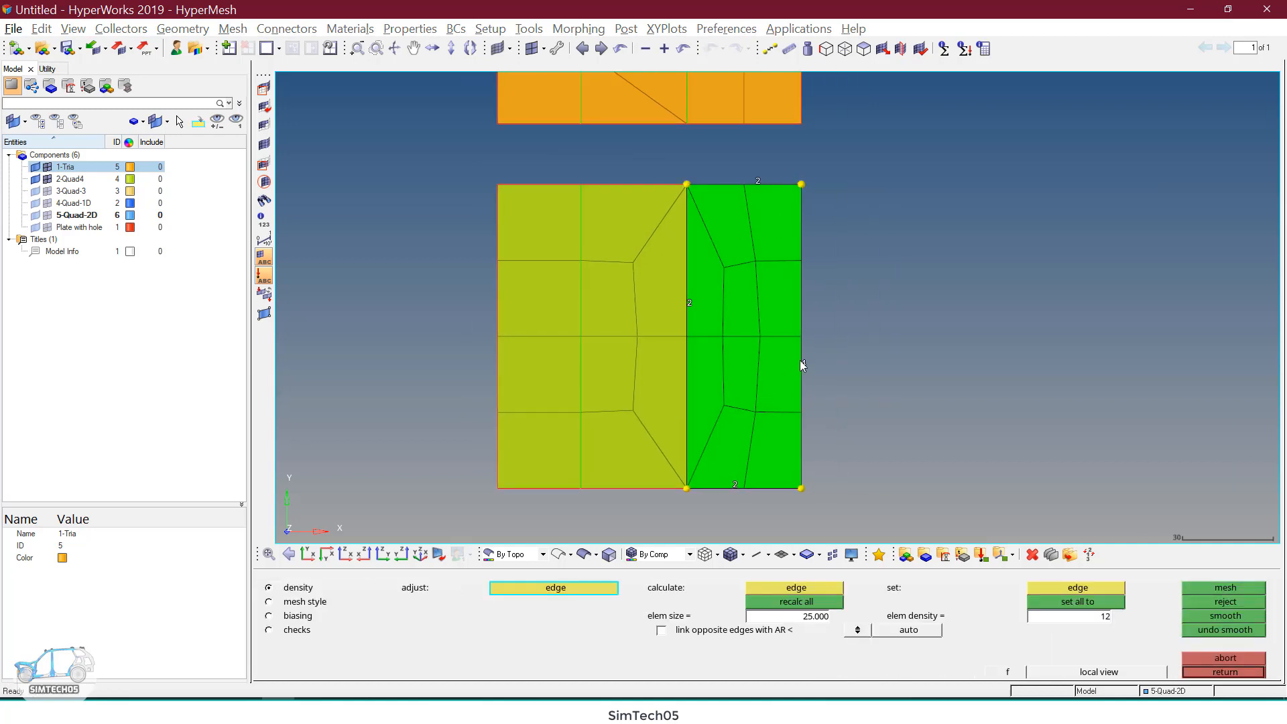
pyautogui.rightClick(802, 362)
pyautogui.rightClick(802, 362)
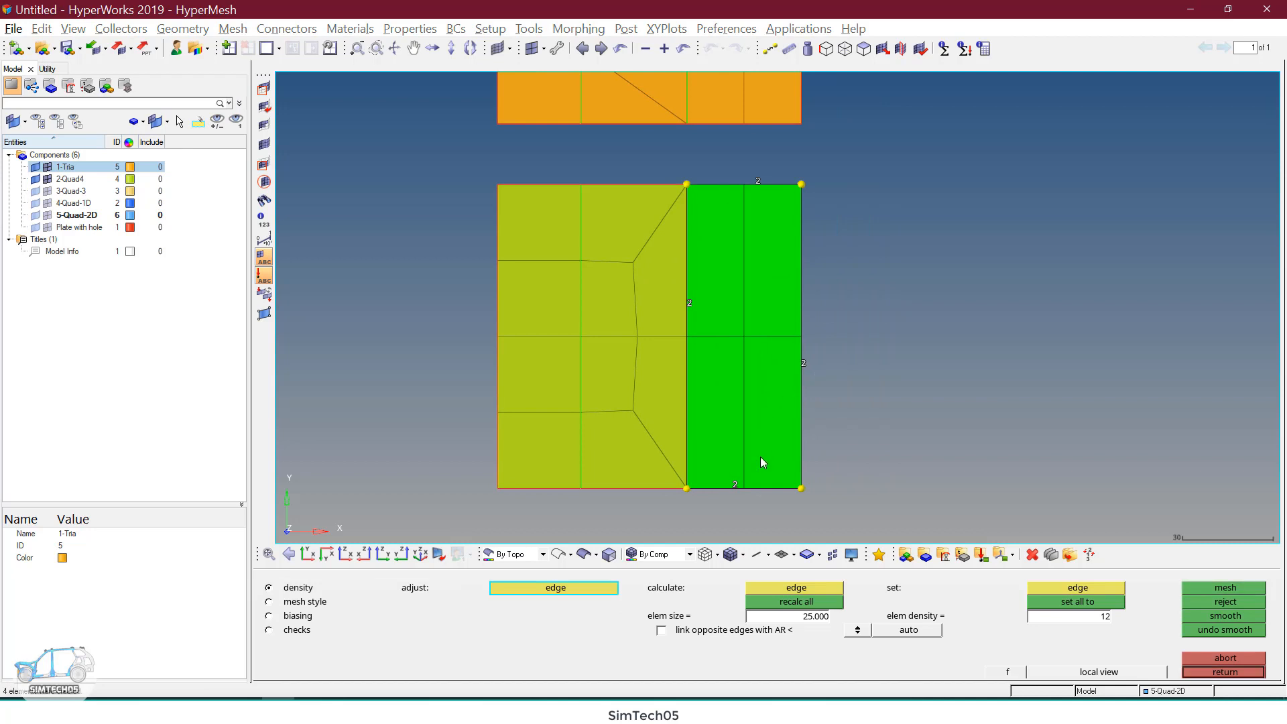
pyautogui.middleClick(697, 320)
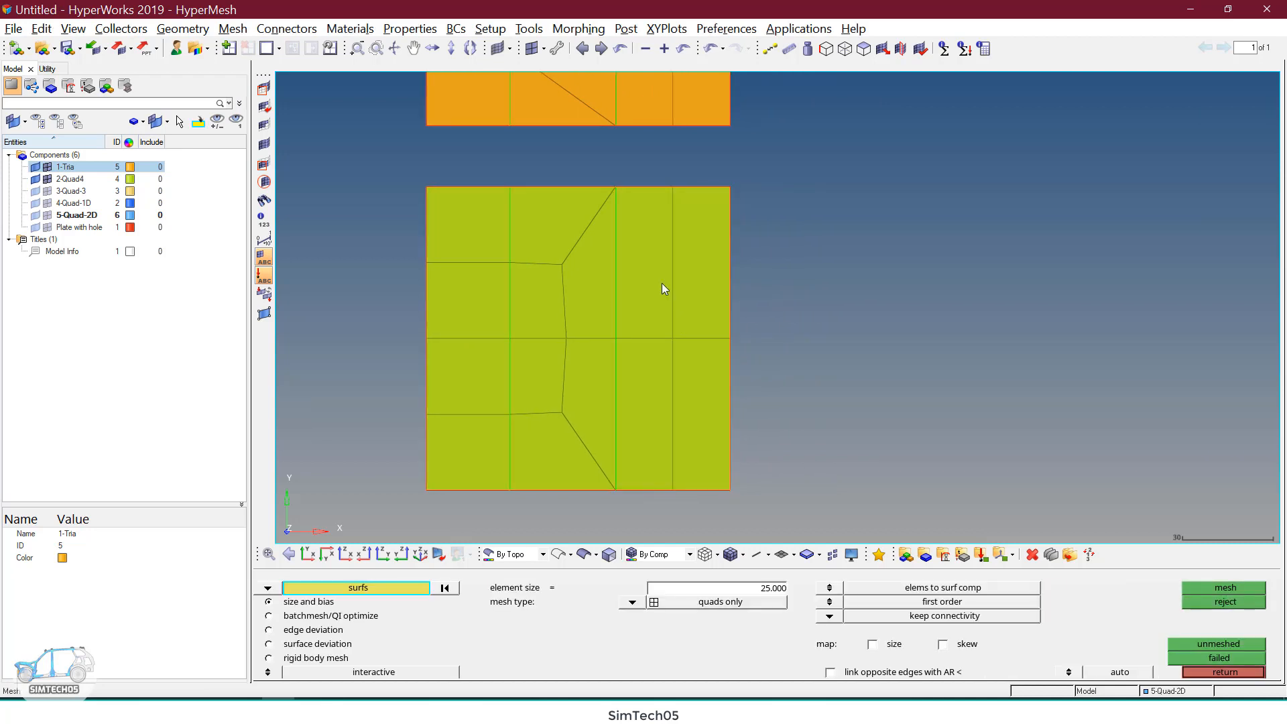
# Step: Display the elements of the 3-Quad-3 component beside the 2-Quad4 plate
pyautogui.keyDown('ctrl'); pyautogui.scroll(-1, 721, 328); pyautogui.keyUp('ctrl')
pyautogui.keyDown('ctrl'); pyautogui.moveTo(721, 327); pyautogui.dragTo(693, 343, button='right'); pyautogui.keyUp('ctrl')
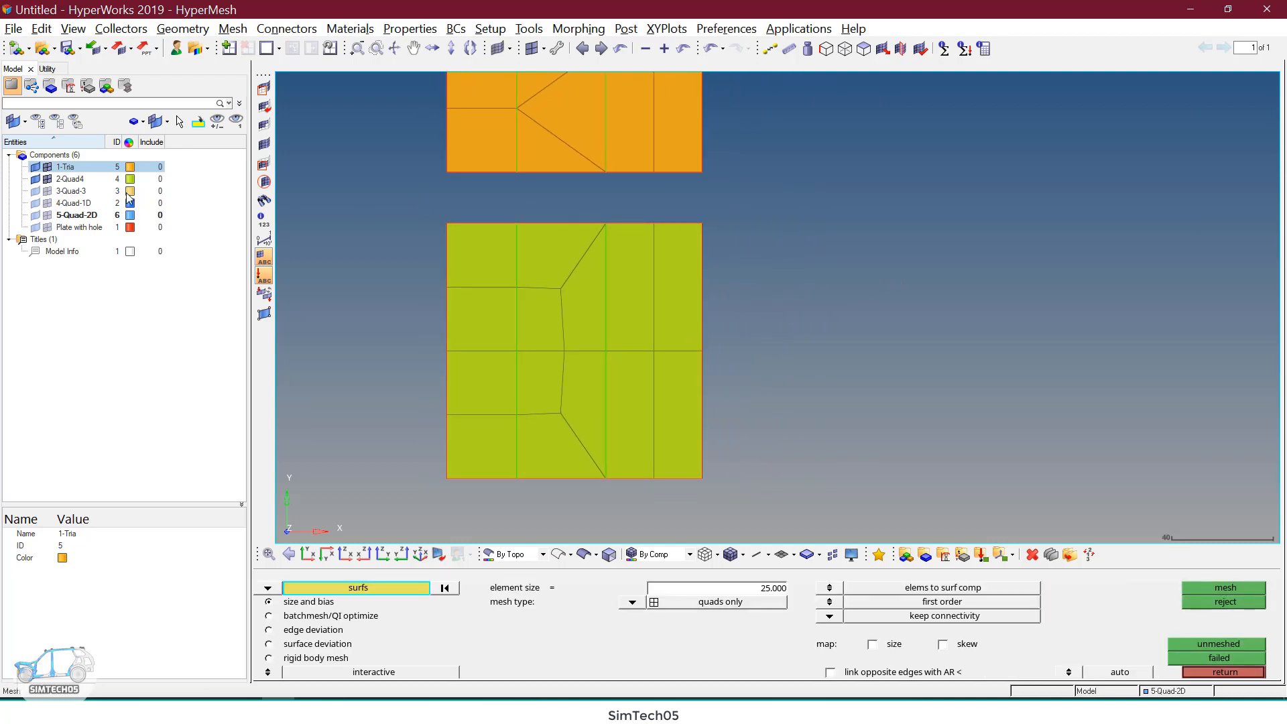
pyautogui.click(47, 191)
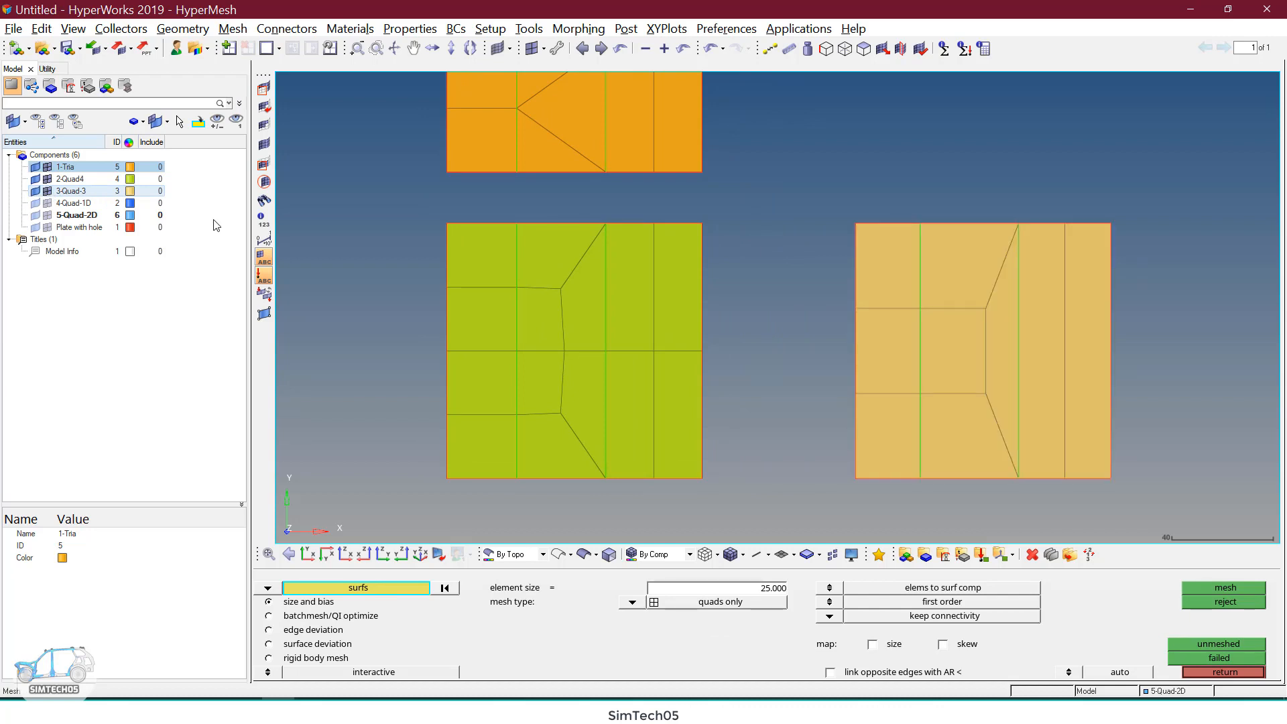
pyautogui.keyDown('ctrl'); pyautogui.moveTo(944, 366); pyautogui.dragTo(899, 356, button='right'); pyautogui.keyUp('ctrl')
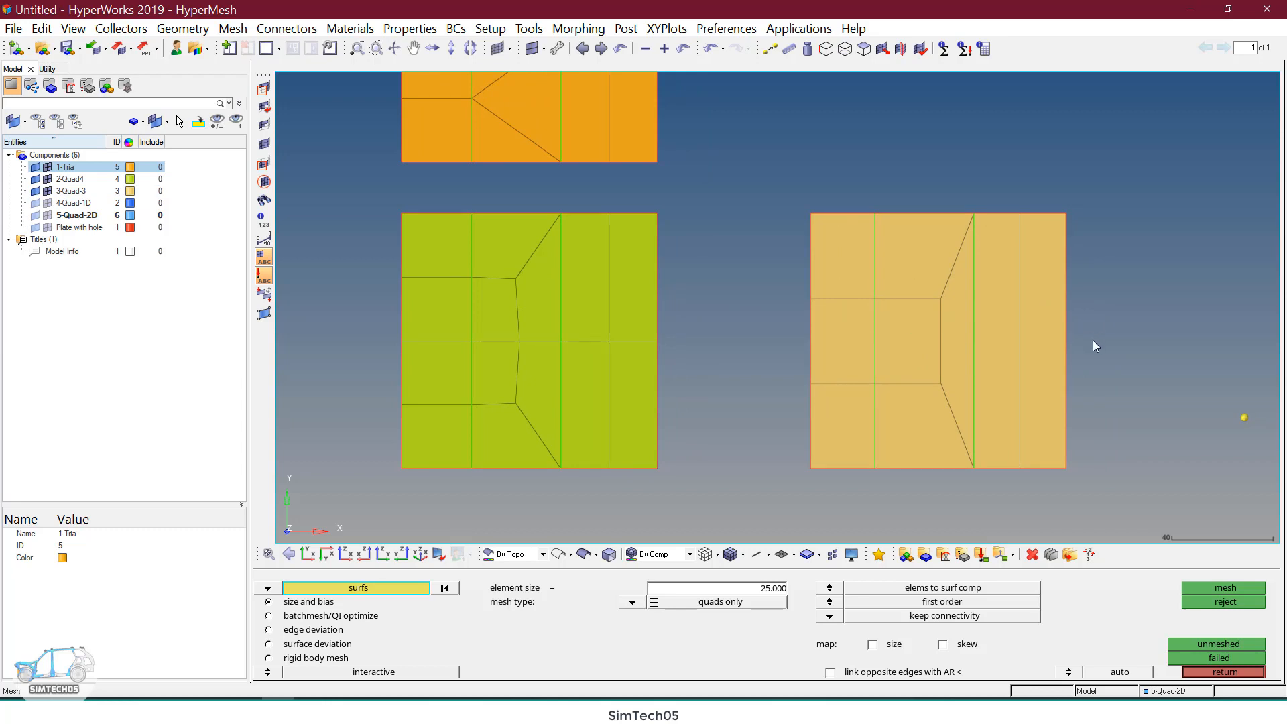
pyautogui.keyDown('ctrl'); pyautogui.moveTo(1090, 341); pyautogui.dragTo(996, 343, button='right'); pyautogui.keyUp('ctrl')
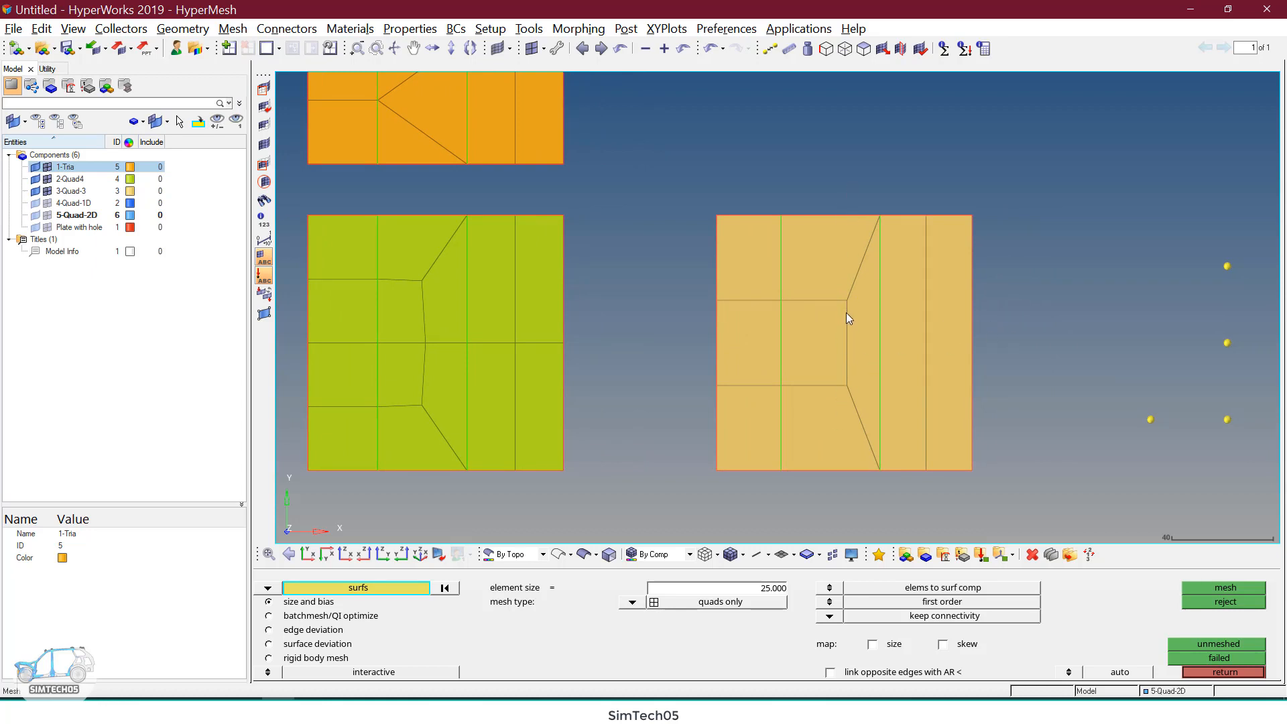
# Step: Delete all elements on the 3-Quad-3 plate, keeping its surfaces
pyautogui.press('F2')
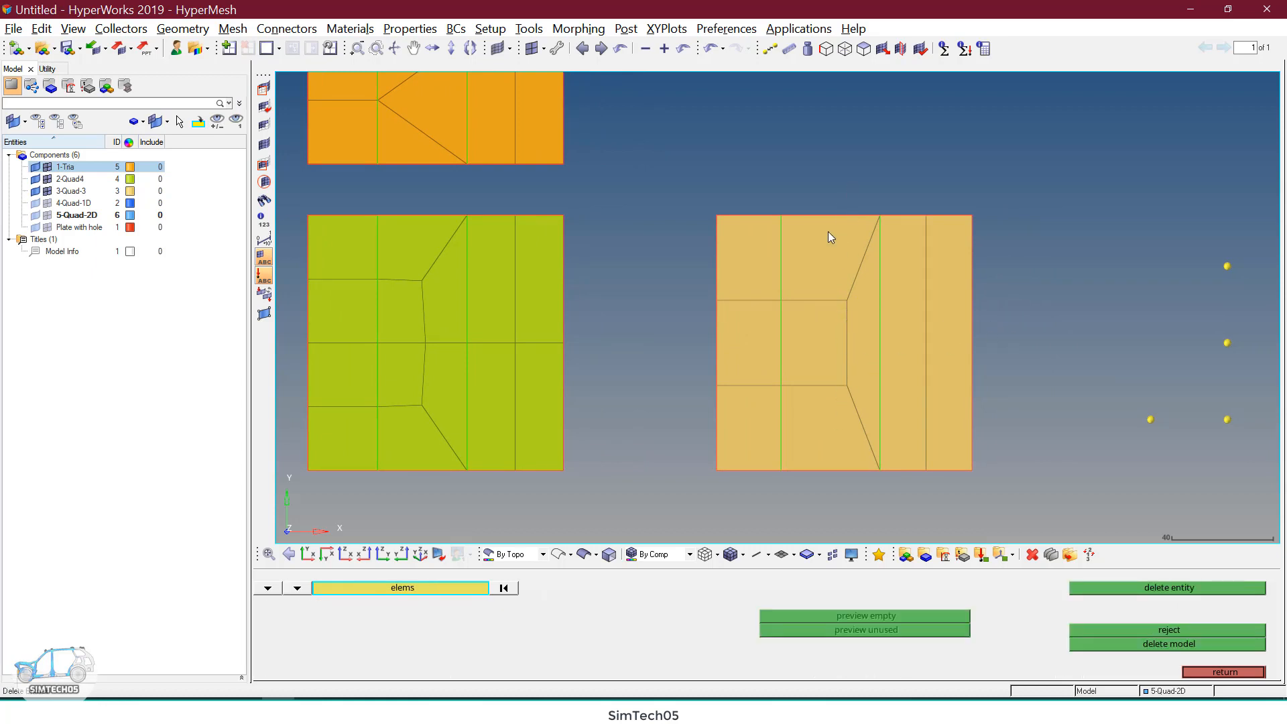
pyautogui.keyDown('shift'); pyautogui.moveTo(681, 165); pyautogui.dragTo(1064, 537); pyautogui.keyUp('shift')
pyautogui.middleClick(823, 340)
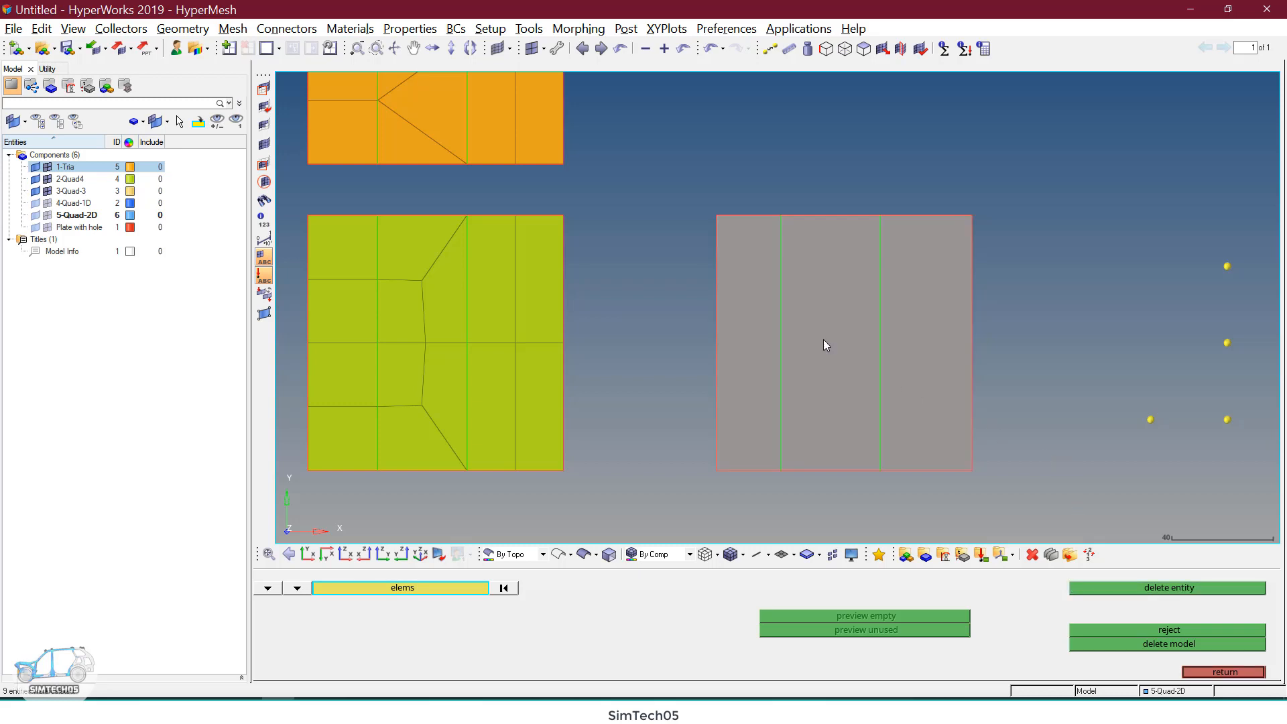
# Step: Automesh the left strip of the 3-Quad-3 plate with quads only at size 25, with density 3 on both long edges
pyautogui.press('F12')
pyautogui.click(740, 298)
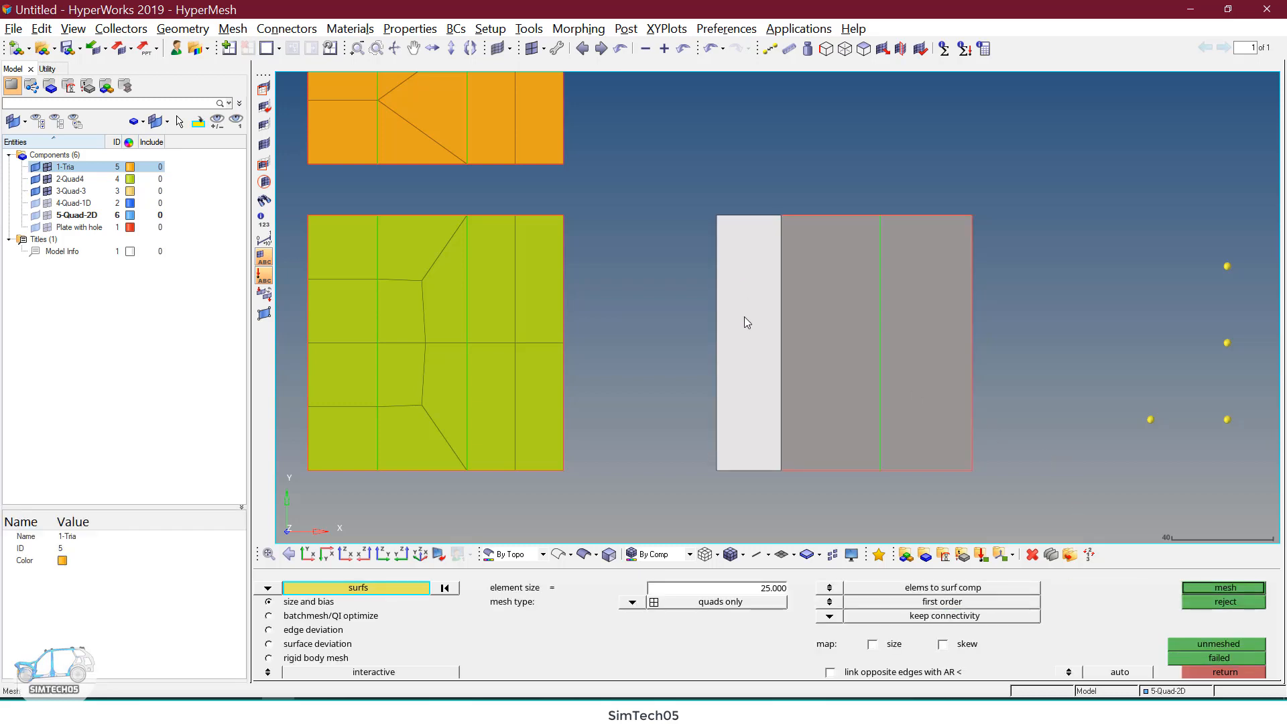
pyautogui.middleClick(744, 317)
pyautogui.rightClick(721, 315)
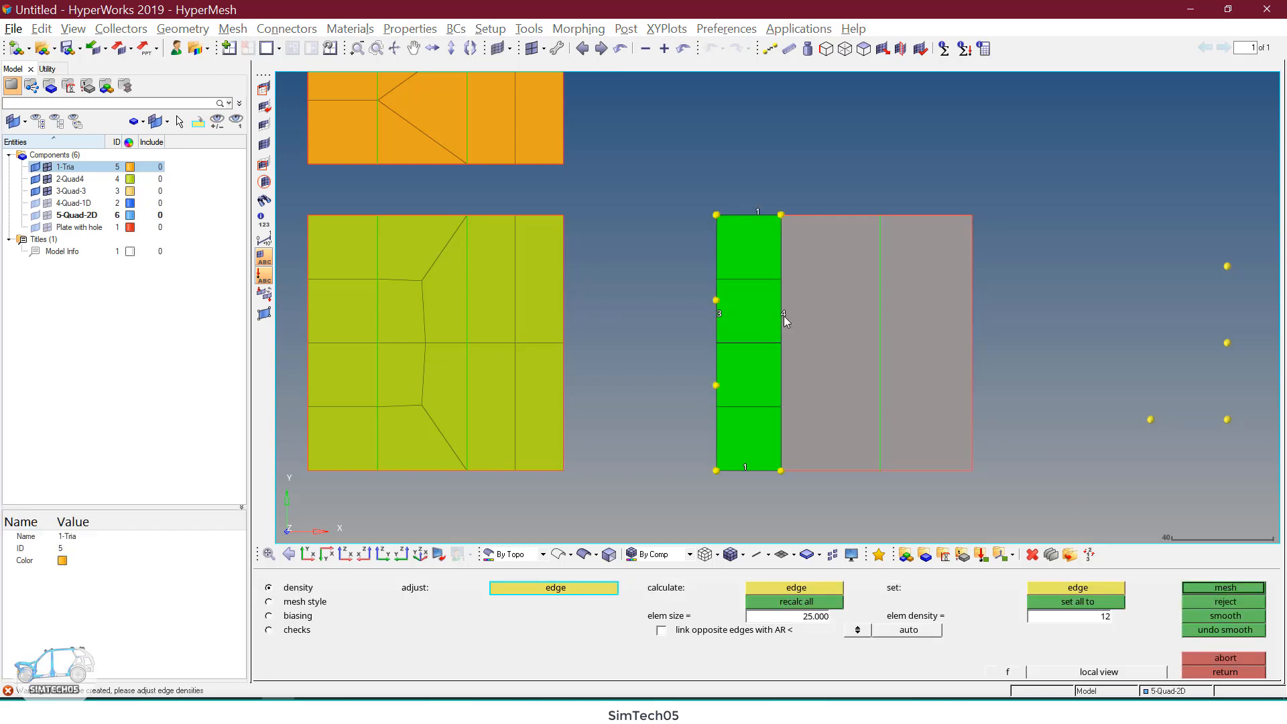
pyautogui.middleClick(803, 348)
# Step: Automesh the middle strip of the 3-Quad-3 plate, setting the density of its top, bottom and right edges to 1
pyautogui.click(833, 340)
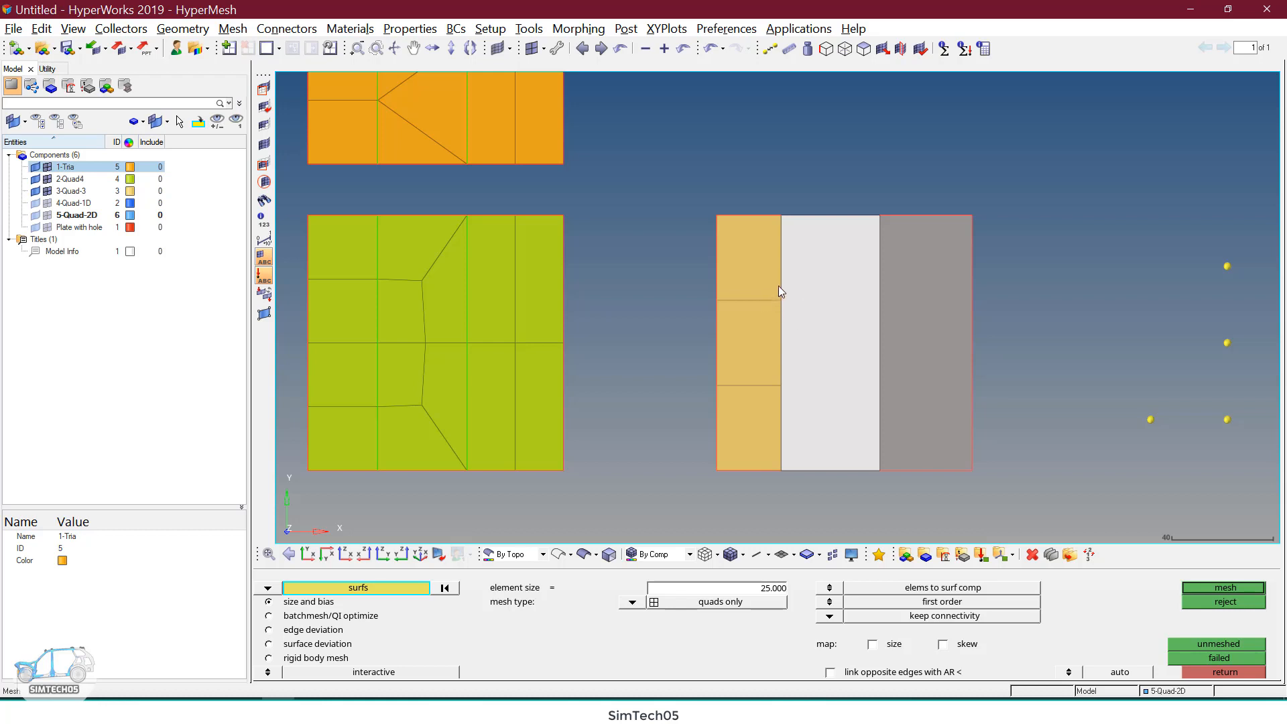
pyautogui.middleClick(891, 323)
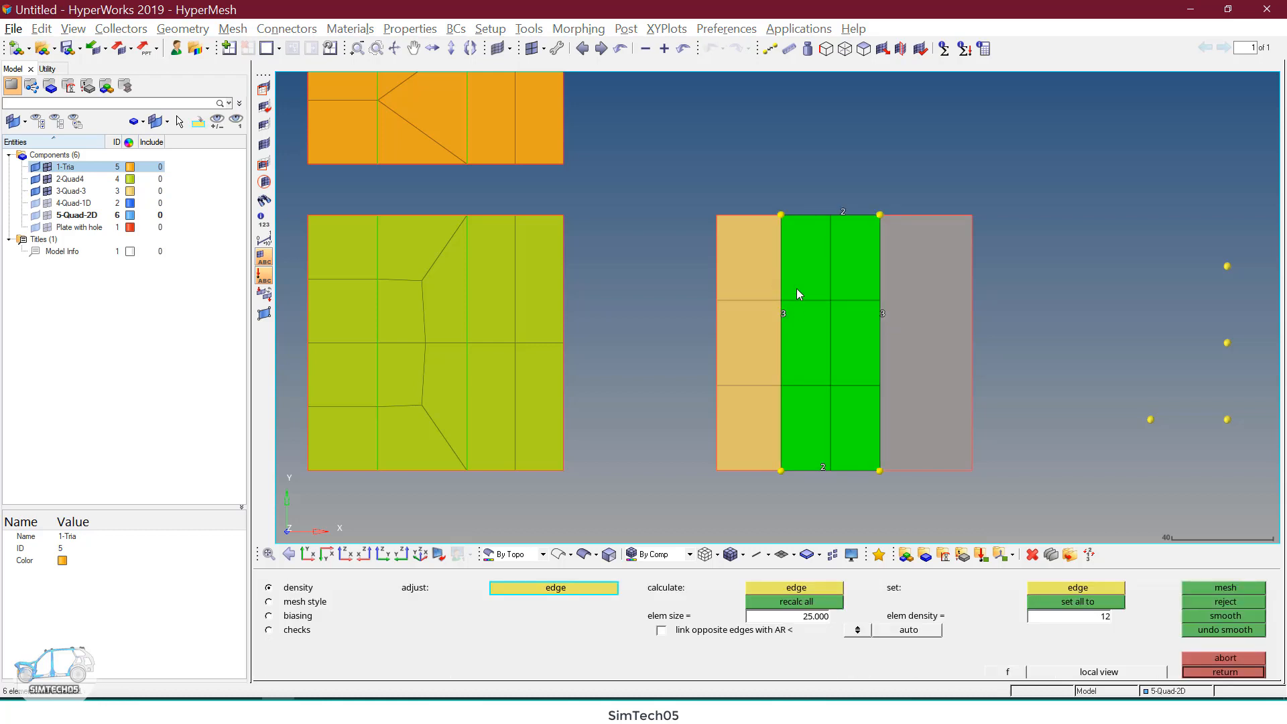
pyautogui.rightClick(843, 212)
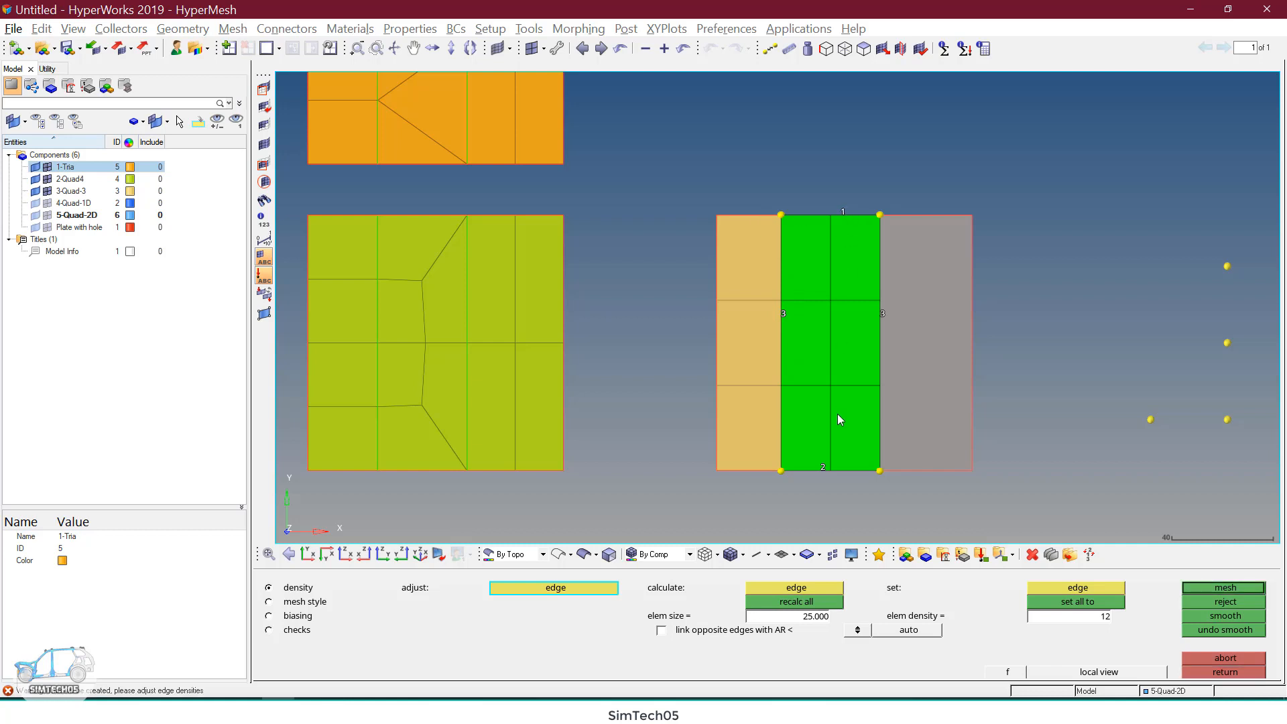
pyautogui.rightClick(824, 466)
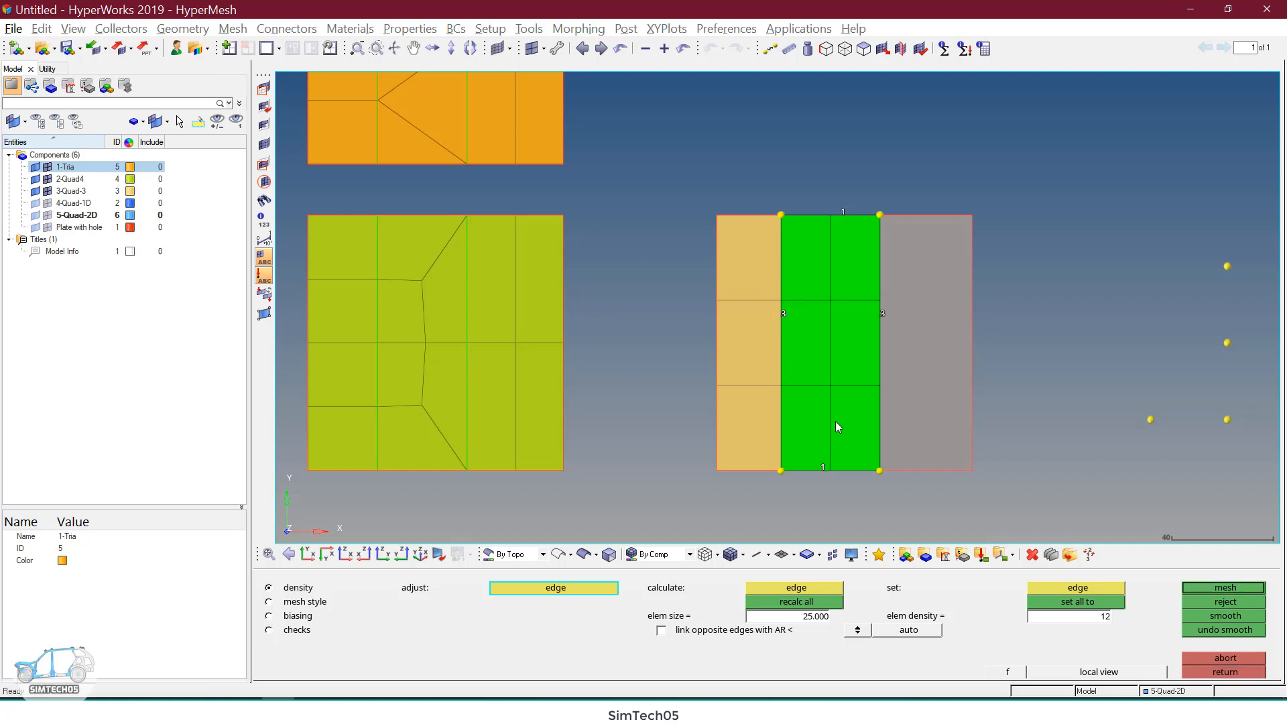
pyautogui.rightClick(879, 312)
pyautogui.rightClick(880, 312)
pyautogui.middleClick(877, 320)
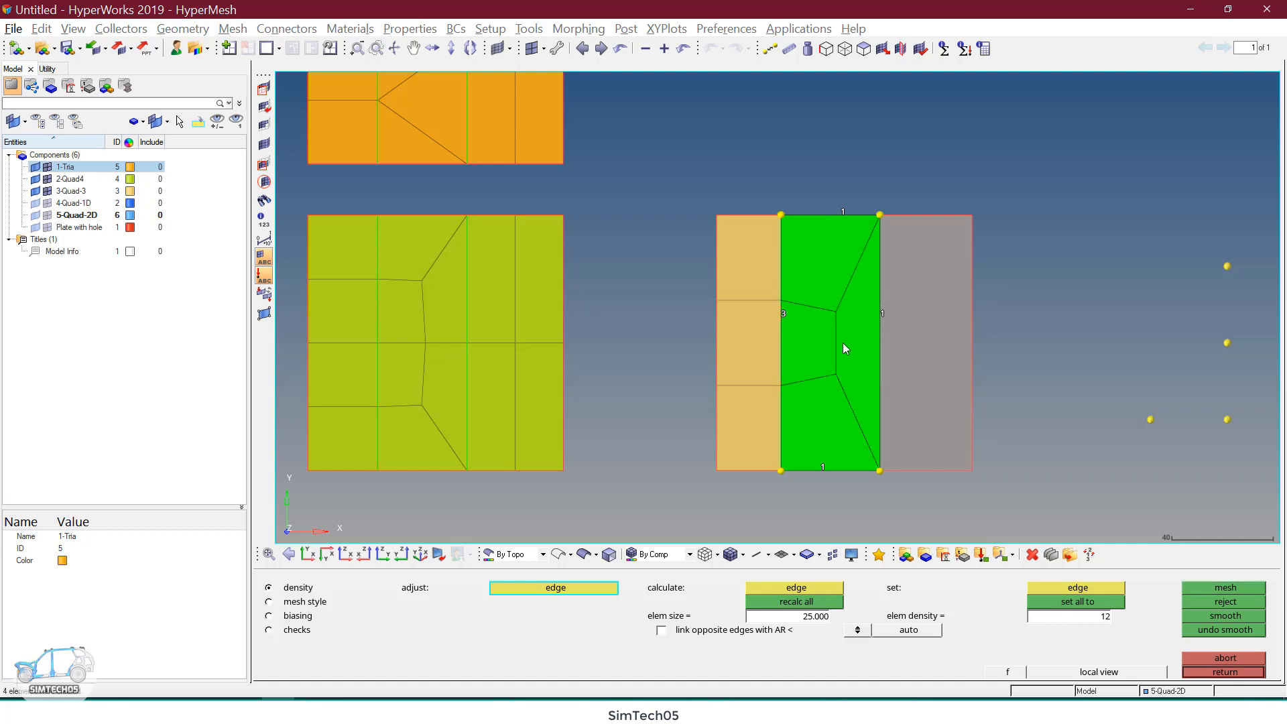
# Step: Try remeshing the middle strip with quads only, the map as rectangle method and smoothing turned off
pyautogui.click(315, 601)
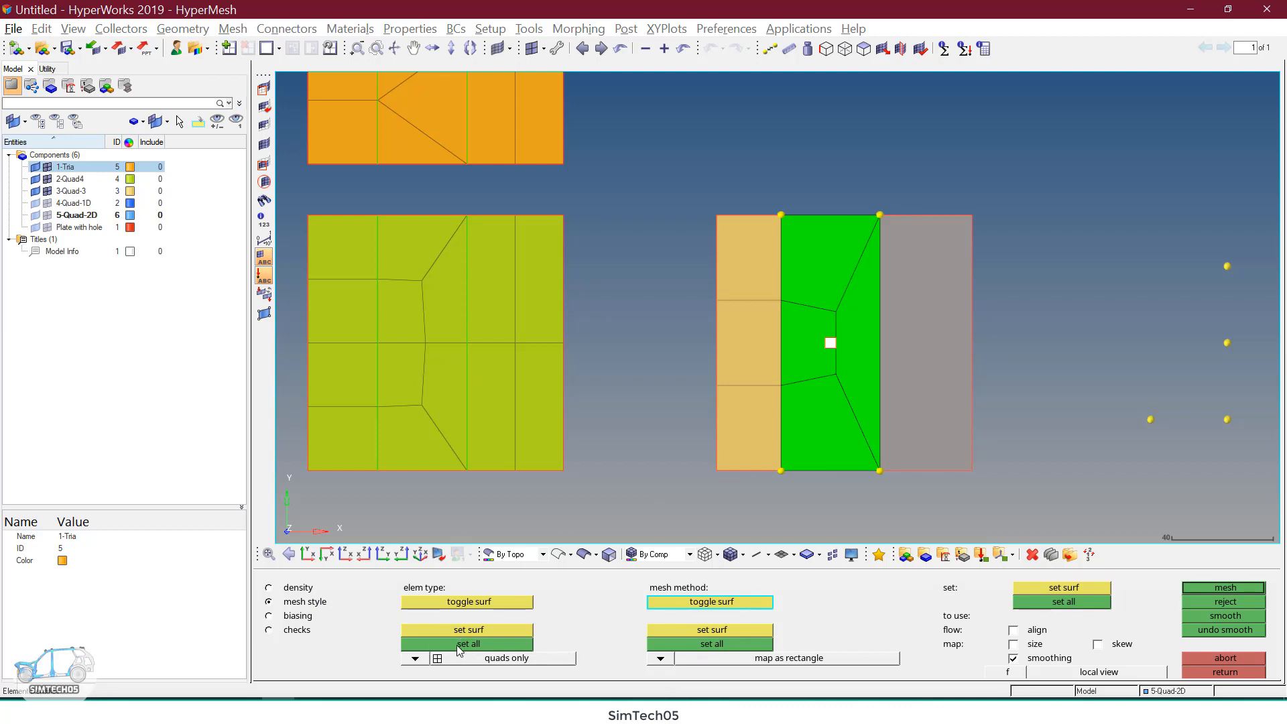
pyautogui.click(414, 660)
pyautogui.click(412, 658)
pyautogui.click(414, 660)
pyautogui.click(410, 658)
pyautogui.click(1014, 658)
pyautogui.click(1056, 603)
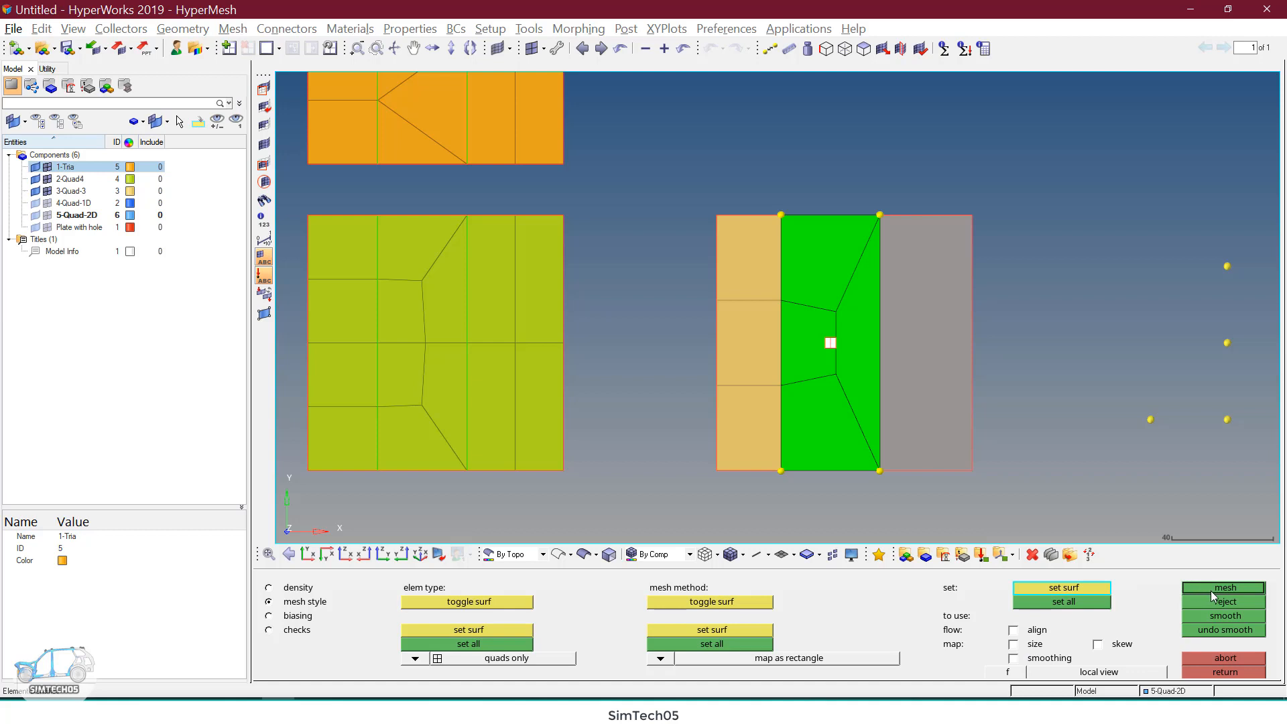
pyautogui.click(1211, 590)
pyautogui.keyDown('ctrl'); pyautogui.scroll(-2, 960, 400); pyautogui.keyUp('ctrl')
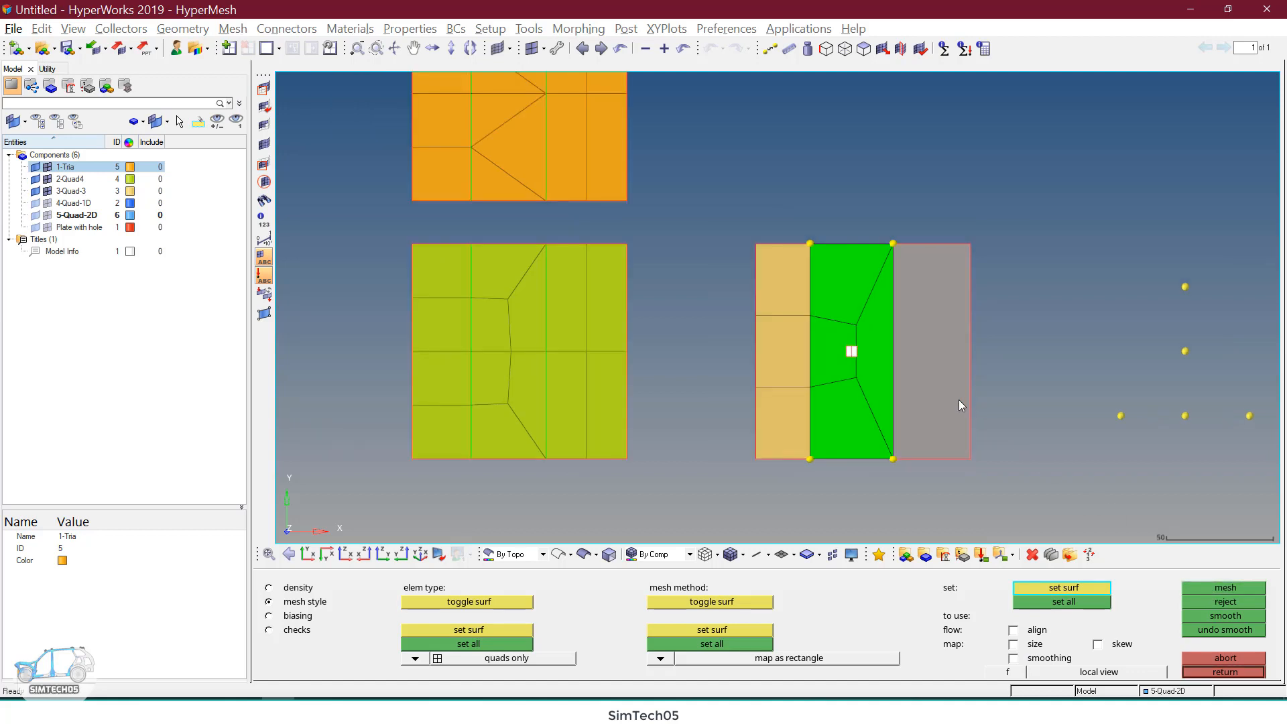
pyautogui.keyDown('ctrl'); pyautogui.moveTo(958, 400); pyautogui.dragTo(843, 393, button='right'); pyautogui.keyUp('ctrl')
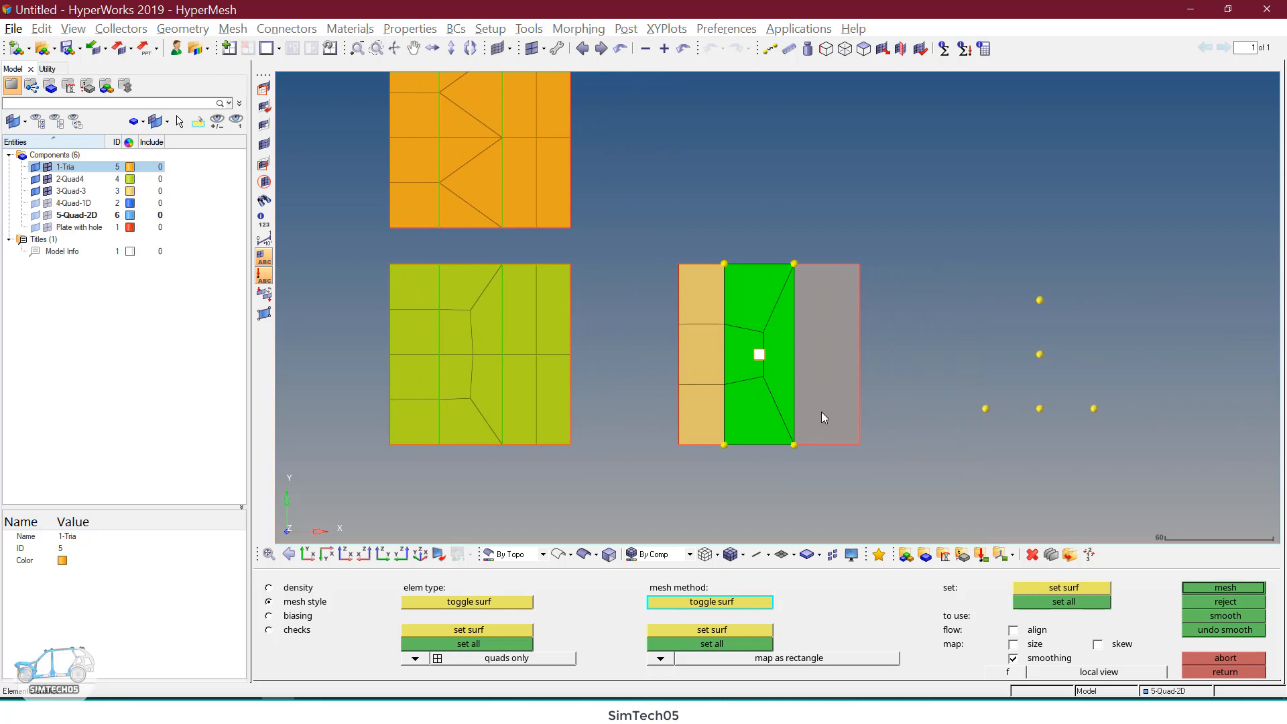
pyautogui.keyDown('ctrl'); pyautogui.scroll(2, 822, 411); pyautogui.keyUp('ctrl')
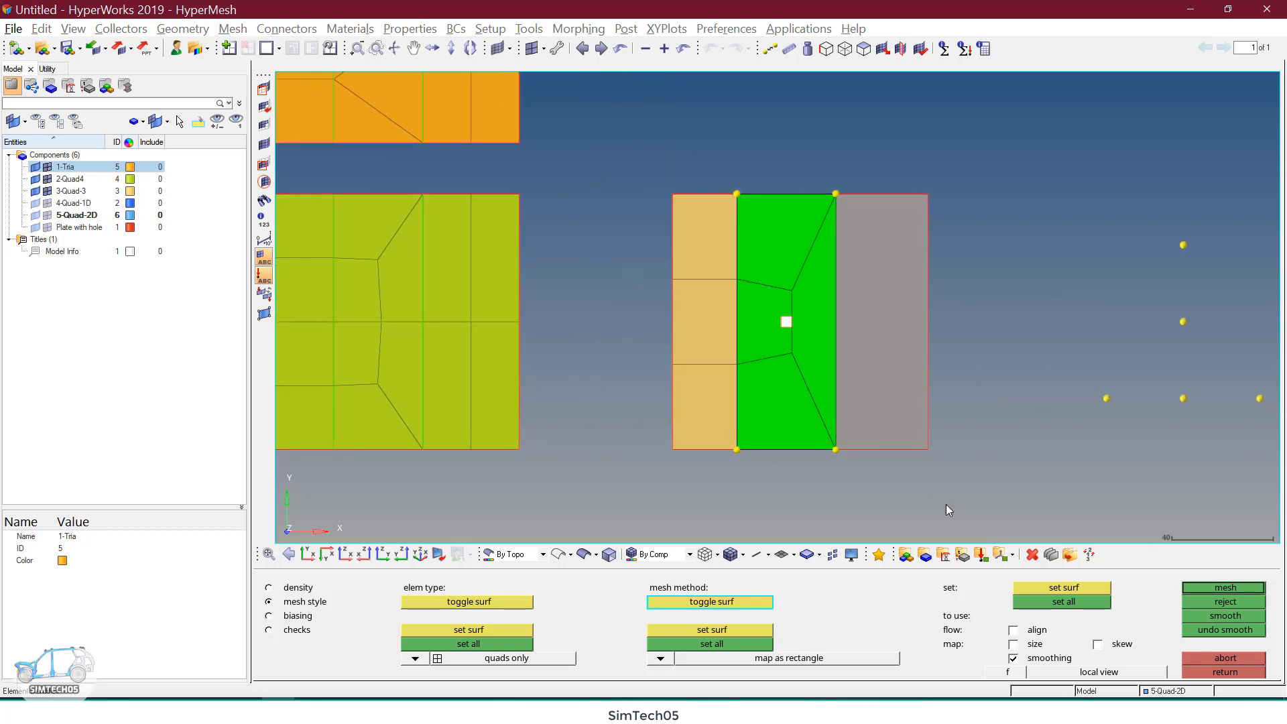
# Step: Apply quads only and map as rectangle to the middle strip, turn off size, skew and smoothing, and remesh it
pyautogui.click(1043, 644)
pyautogui.click(515, 644)
pyautogui.click(701, 646)
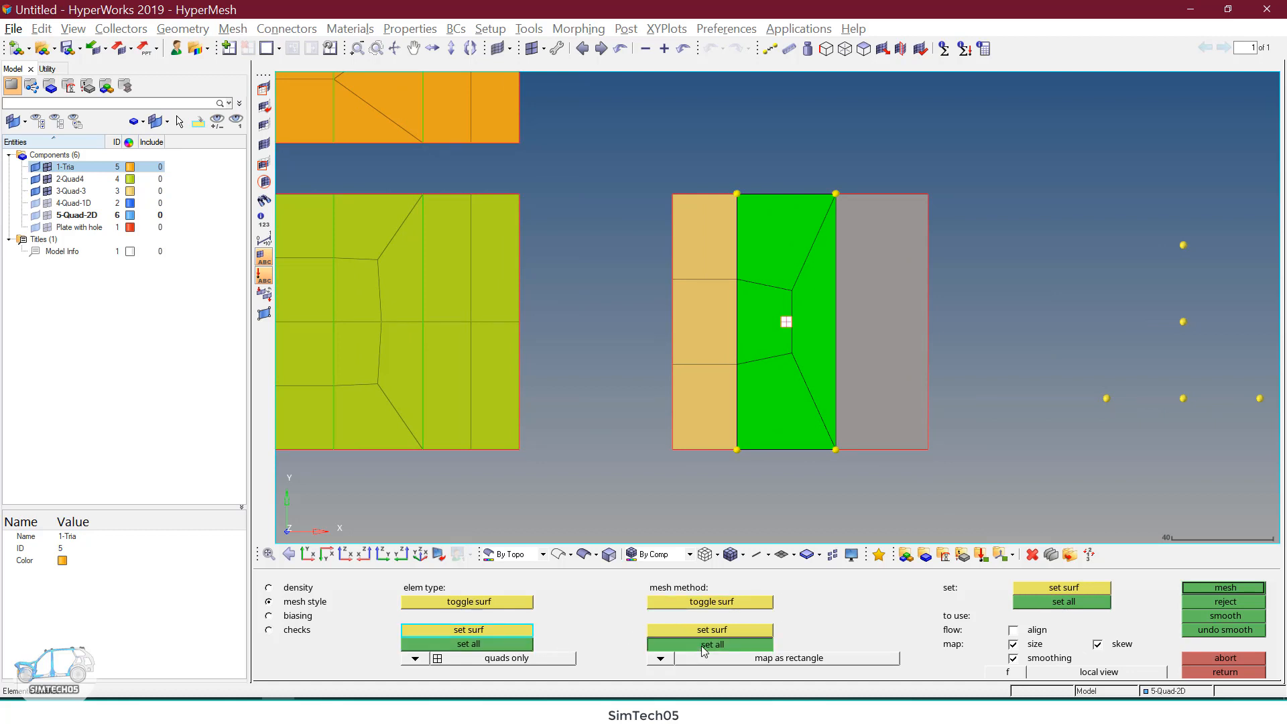
pyautogui.click(1088, 602)
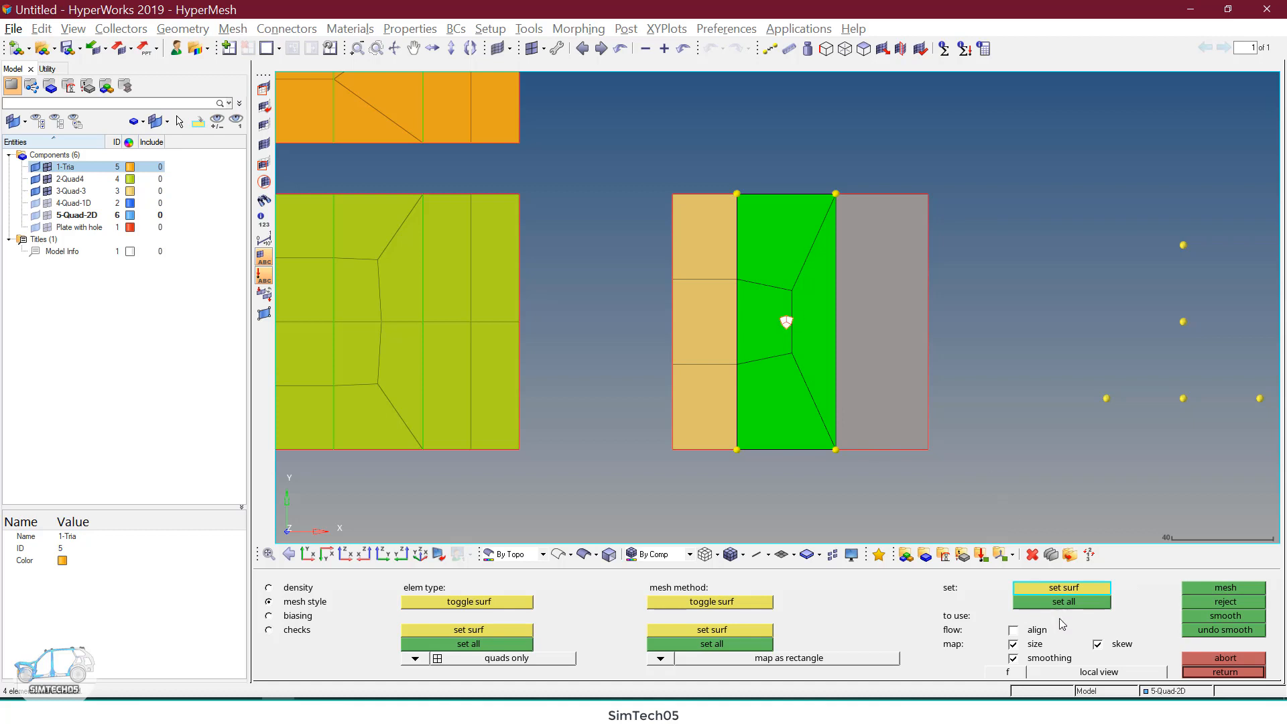
pyautogui.click(1032, 644)
pyautogui.click(1037, 659)
pyautogui.click(1098, 644)
pyautogui.click(1225, 588)
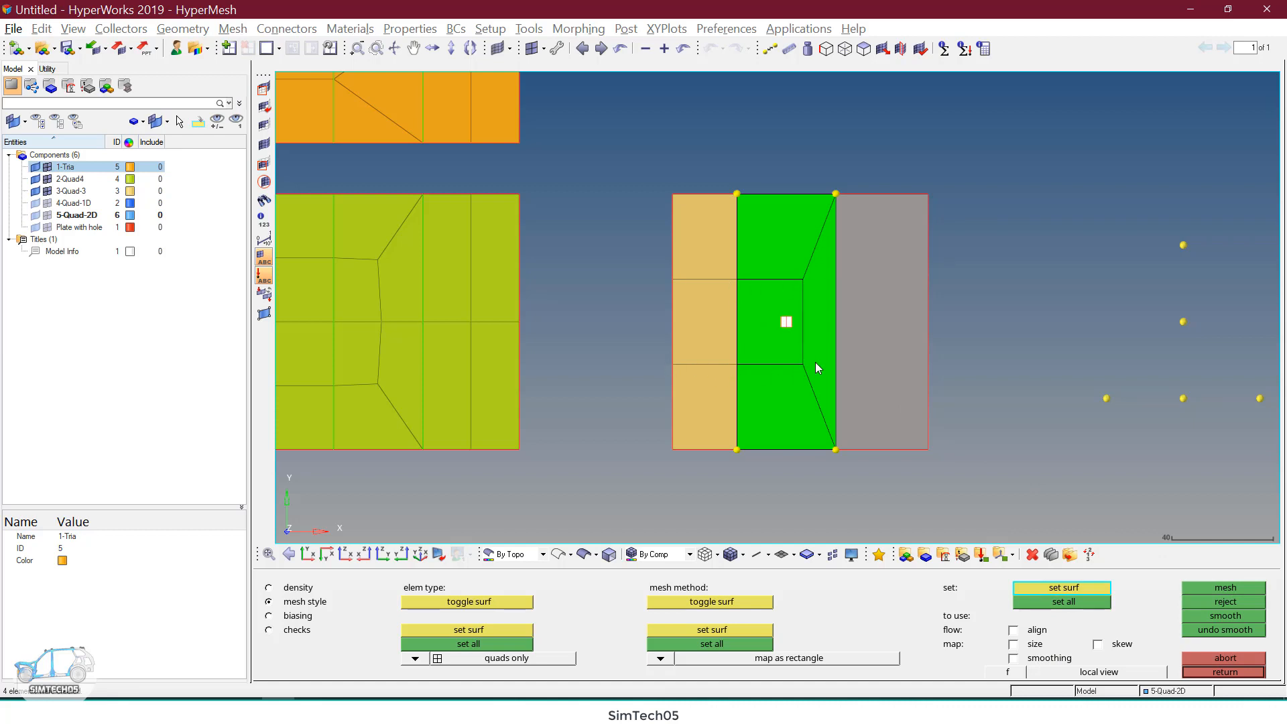
pyautogui.middleClick(839, 359)
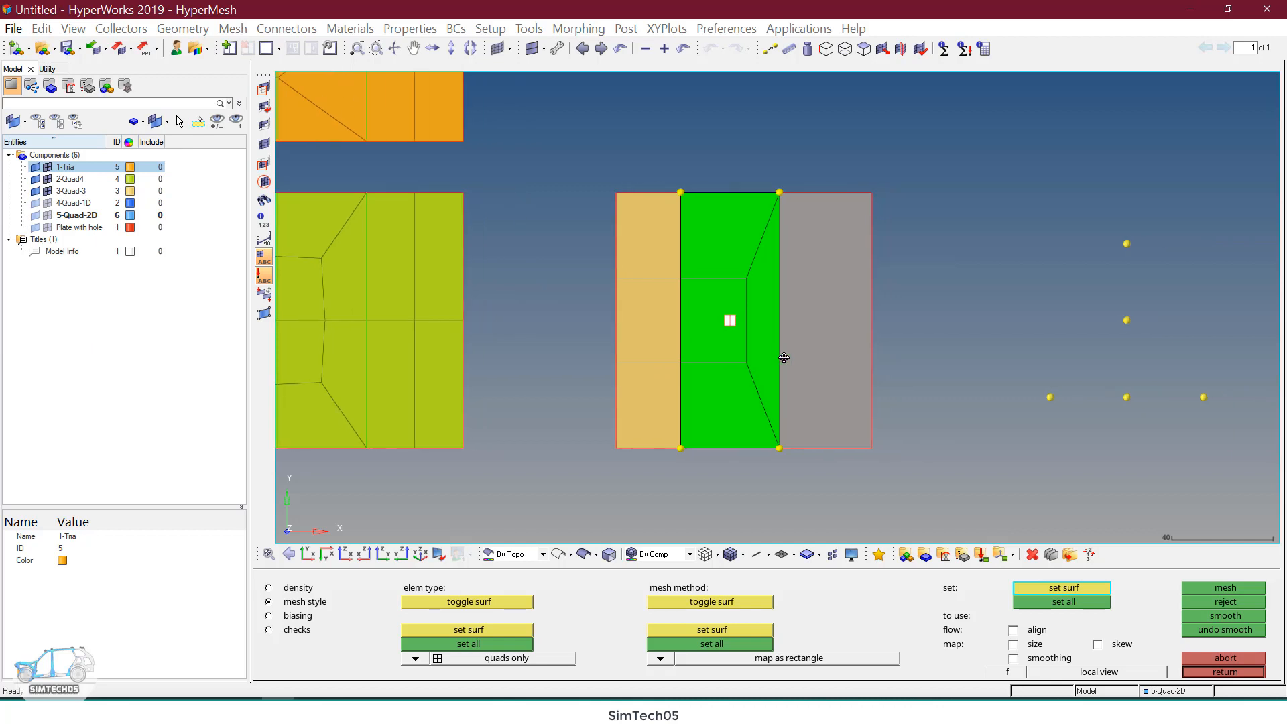
# Step: Automesh the right strip of the 3-Quad-3 plate with quads only at size 25, setting its outer edge density to 1
pyautogui.click(823, 351)
pyautogui.middleClick(823, 349)
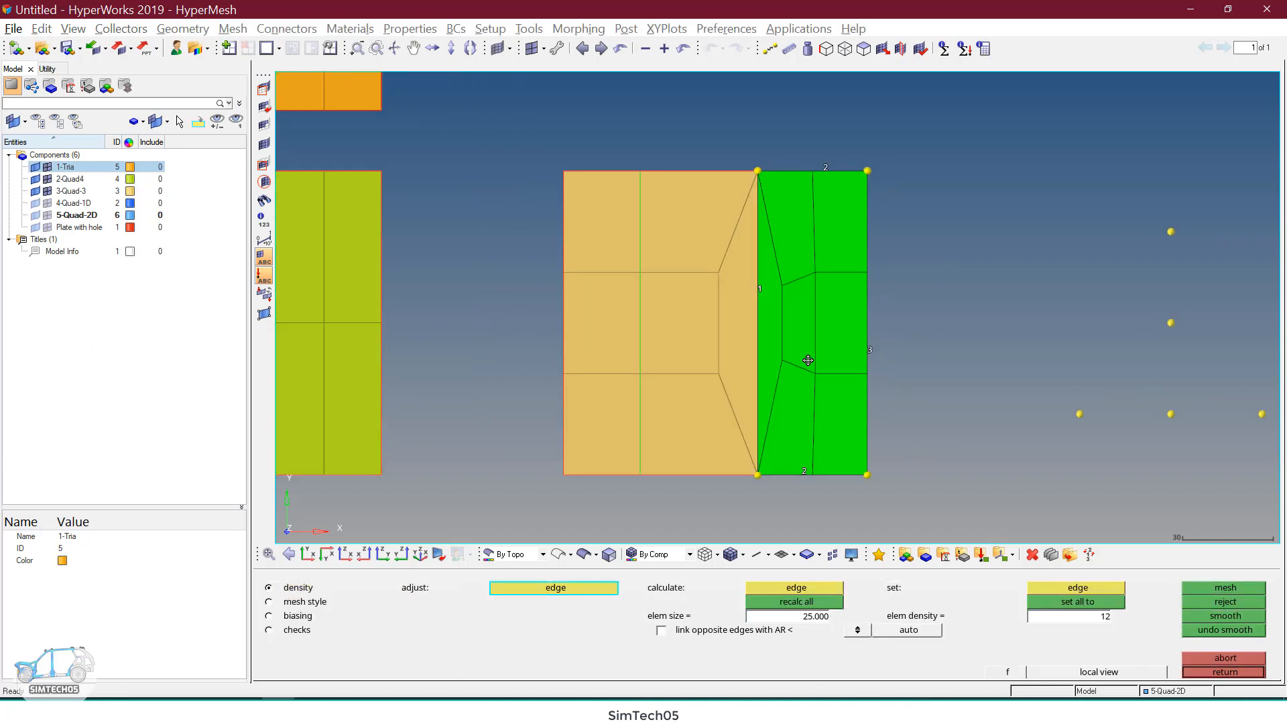
pyautogui.keyDown('ctrl'); pyautogui.moveTo(808, 360); pyautogui.dragTo(805, 361, button='right'); pyautogui.keyUp('ctrl')
pyautogui.rightClick(864, 355)
pyautogui.rightClick(864, 355)
pyautogui.middleClick(846, 354)
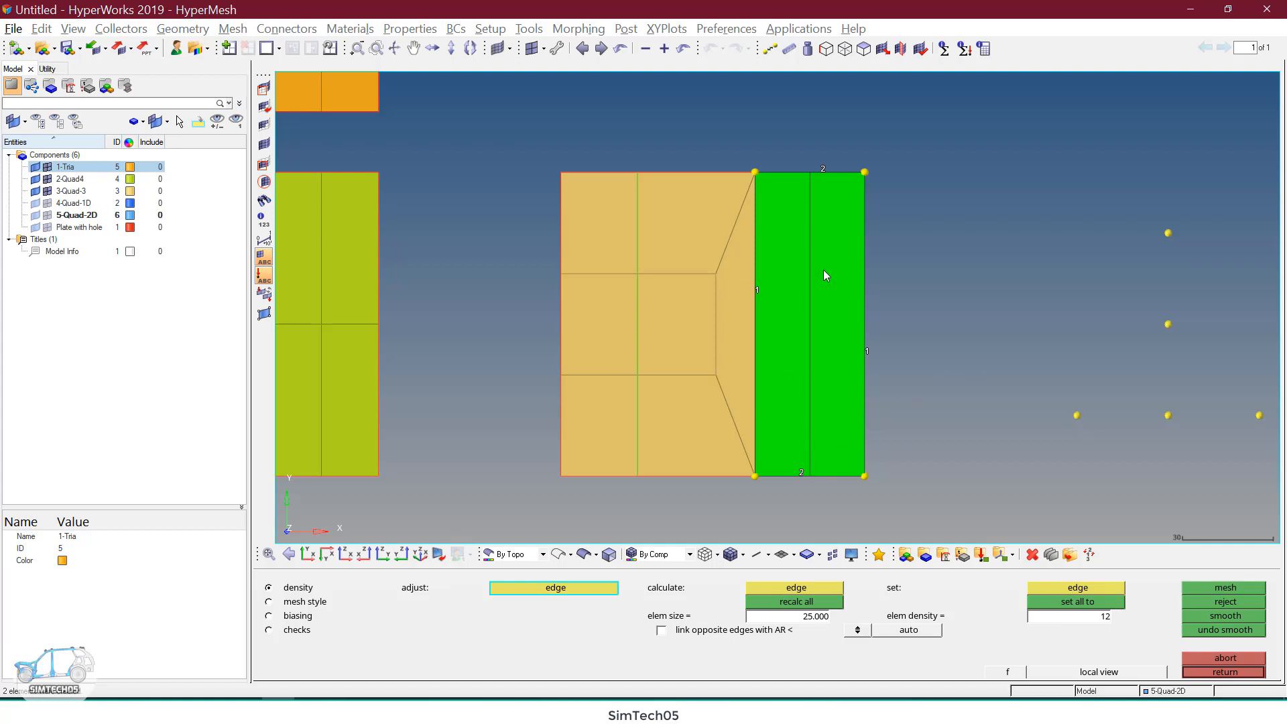
# Step: Set the density of the right strip's top and bottom edges to 1 and remesh the strip
pyautogui.keyDown('ctrl'); pyautogui.scroll(-1, 823, 270); pyautogui.keyUp('ctrl')
pyautogui.keyDown('ctrl'); pyautogui.moveTo(822, 275); pyautogui.dragTo(827, 291, button='right'); pyautogui.keyUp('ctrl')
pyautogui.rightClick(827, 201)
pyautogui.middleClick(829, 250)
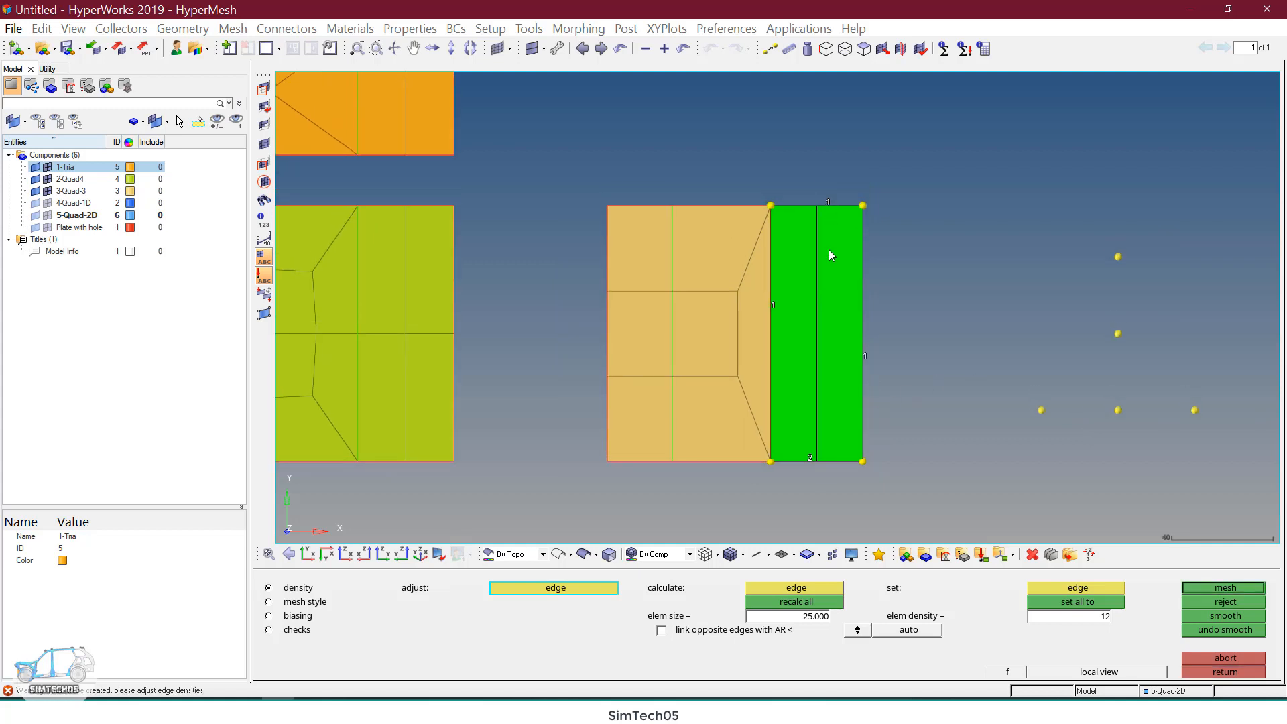
pyautogui.rightClick(811, 457)
pyautogui.keyDown('ctrl'); pyautogui.scroll(-1, 828, 382); pyautogui.keyUp('ctrl')
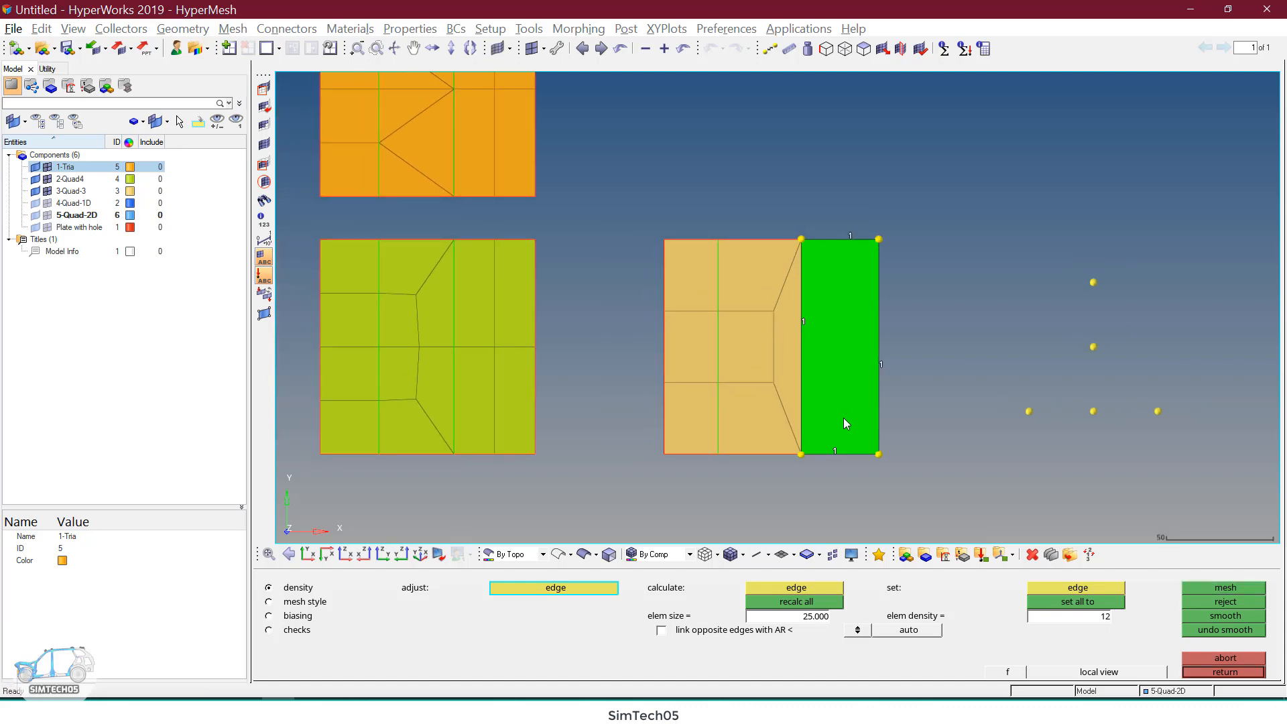
# Step: Remesh the right strip with density 2 on its top and bottom edges, and finally reject that mesh
pyautogui.click(831, 454)
pyautogui.click(850, 239)
pyautogui.middleClick(854, 267)
pyautogui.keyDown('ctrl'); pyautogui.scroll(-1, 848, 330); pyautogui.keyUp('ctrl')
pyautogui.keyDown('ctrl'); pyautogui.moveTo(849, 332); pyautogui.dragTo(859, 348, button='right'); pyautogui.keyUp('ctrl')
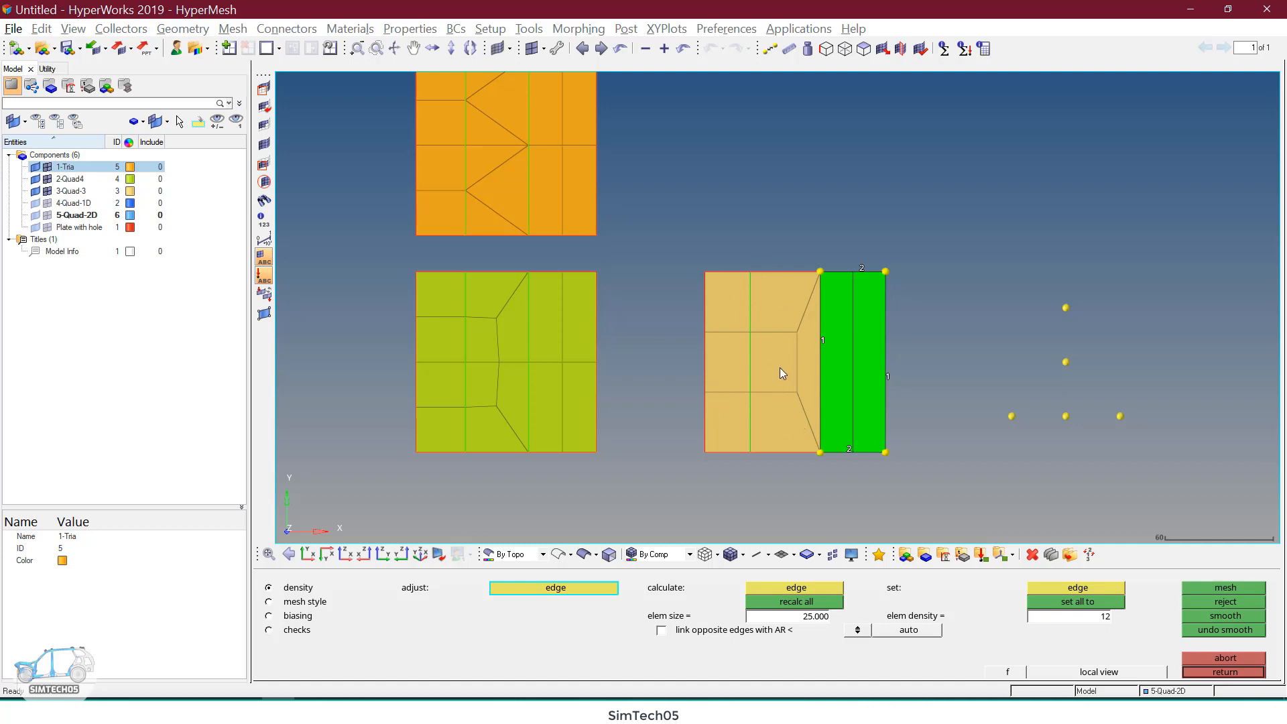
pyautogui.keyDown('ctrl'); pyautogui.scroll(1, 779, 370); pyautogui.keyUp('ctrl')
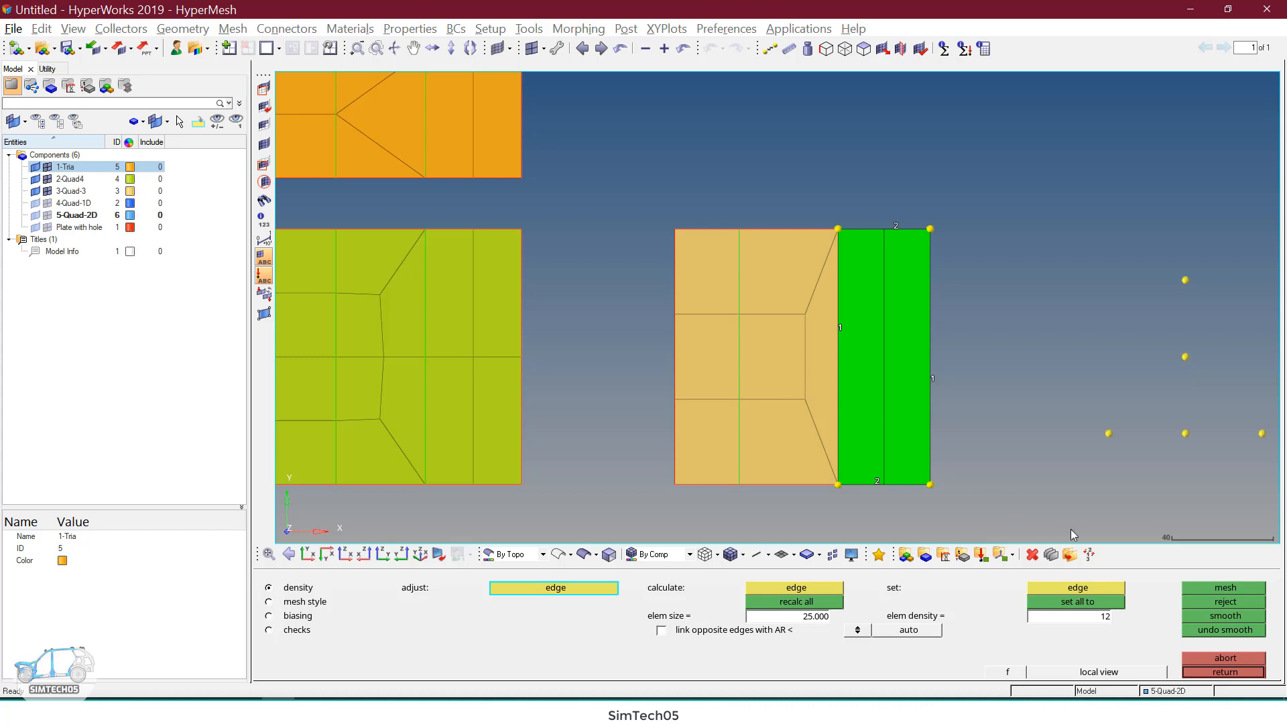
pyautogui.click(1214, 602)
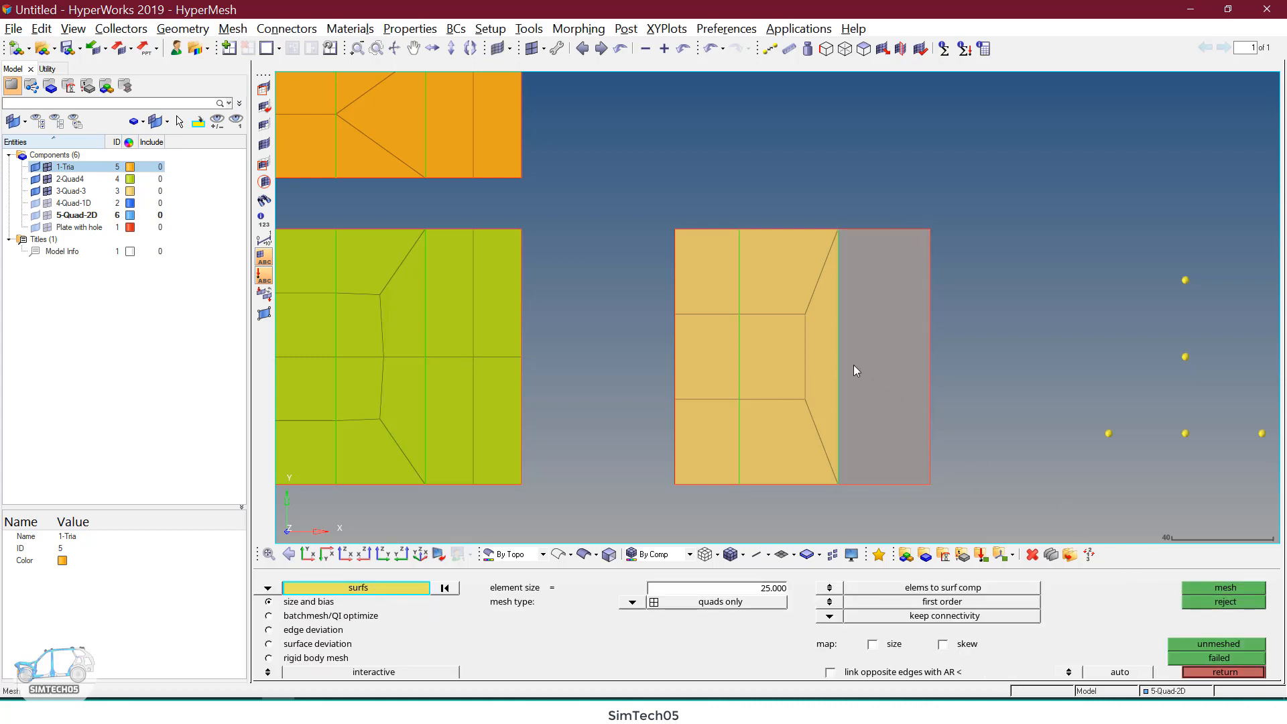
# Step: Delete the elements on the middle and left strips of the 3-Quad-3 plate
pyautogui.press('F2')
pyautogui.keyDown('shift'); pyautogui.moveTo(758, 193); pyautogui.dragTo(899, 483); pyautogui.keyUp('shift')
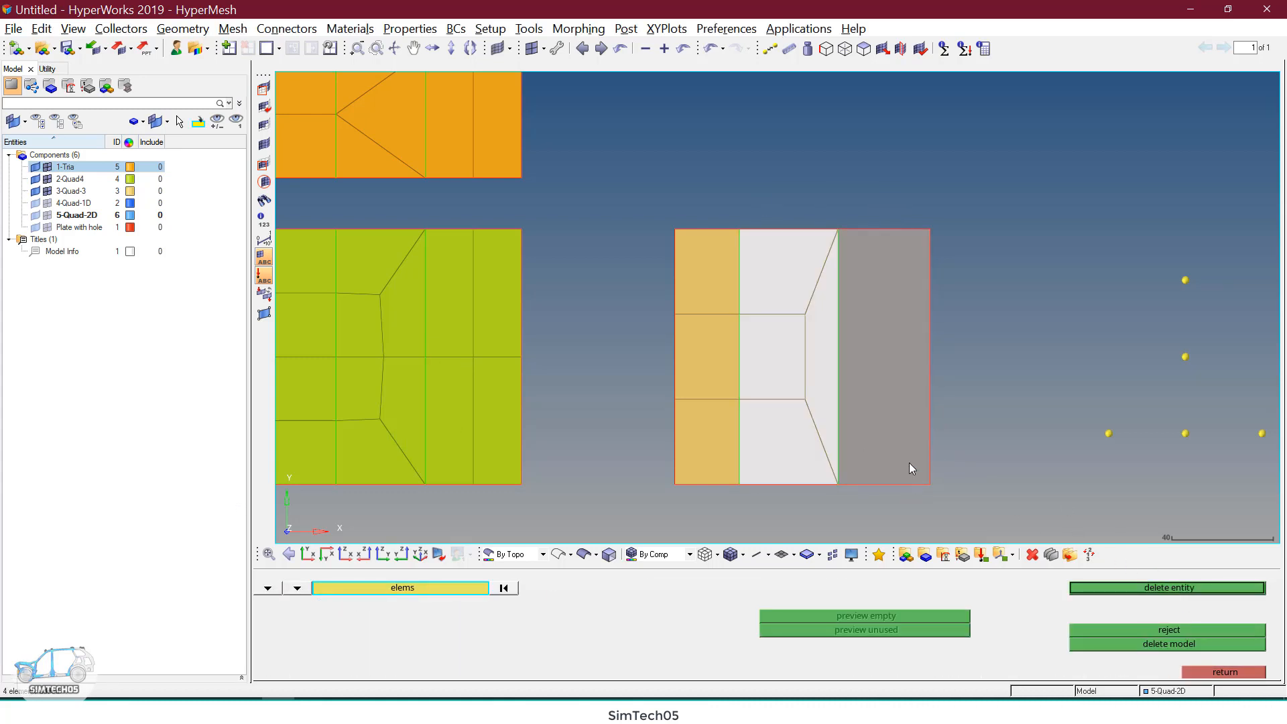
pyautogui.middleClick(814, 343)
pyautogui.press('F12')
pyautogui.keyDown('ctrl'); pyautogui.moveTo(790, 347); pyautogui.dragTo(799, 338, button='right'); pyautogui.keyUp('ctrl')
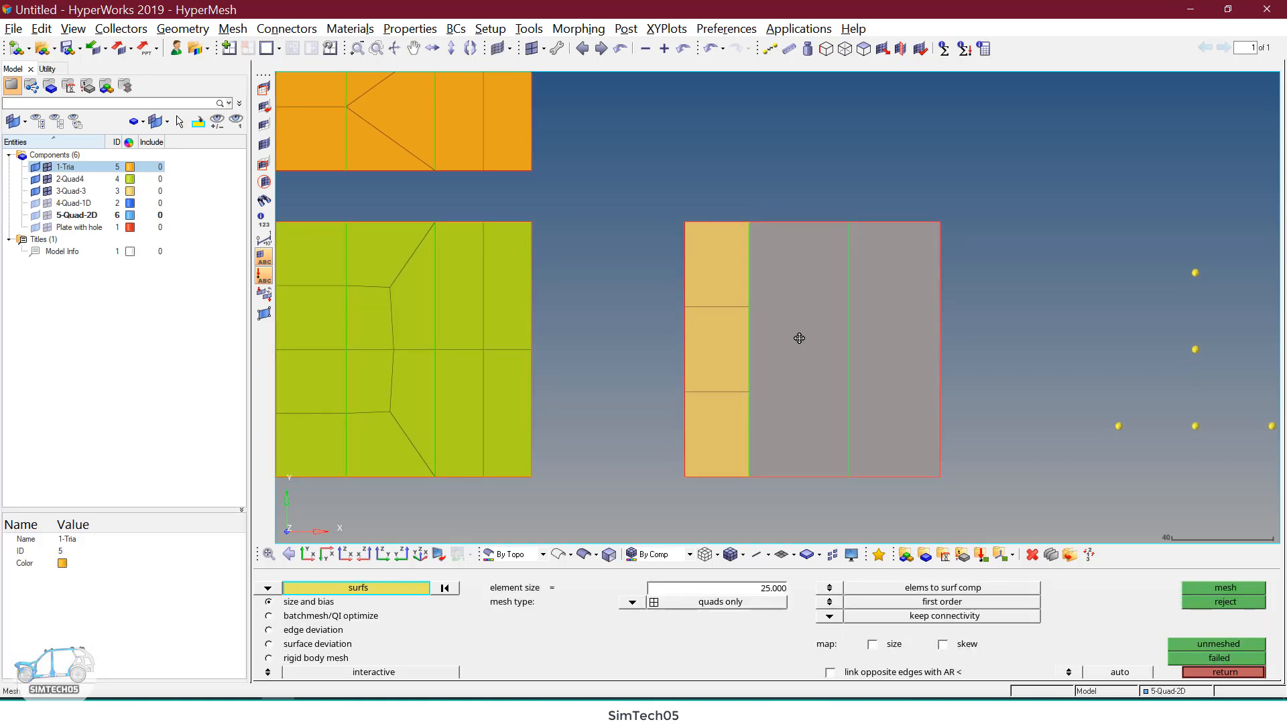
pyautogui.press('F2')
pyautogui.keyDown('shift'); pyautogui.moveTo(669, 199); pyautogui.dragTo(799, 461); pyautogui.keyUp('shift')
pyautogui.middleClick(799, 461)
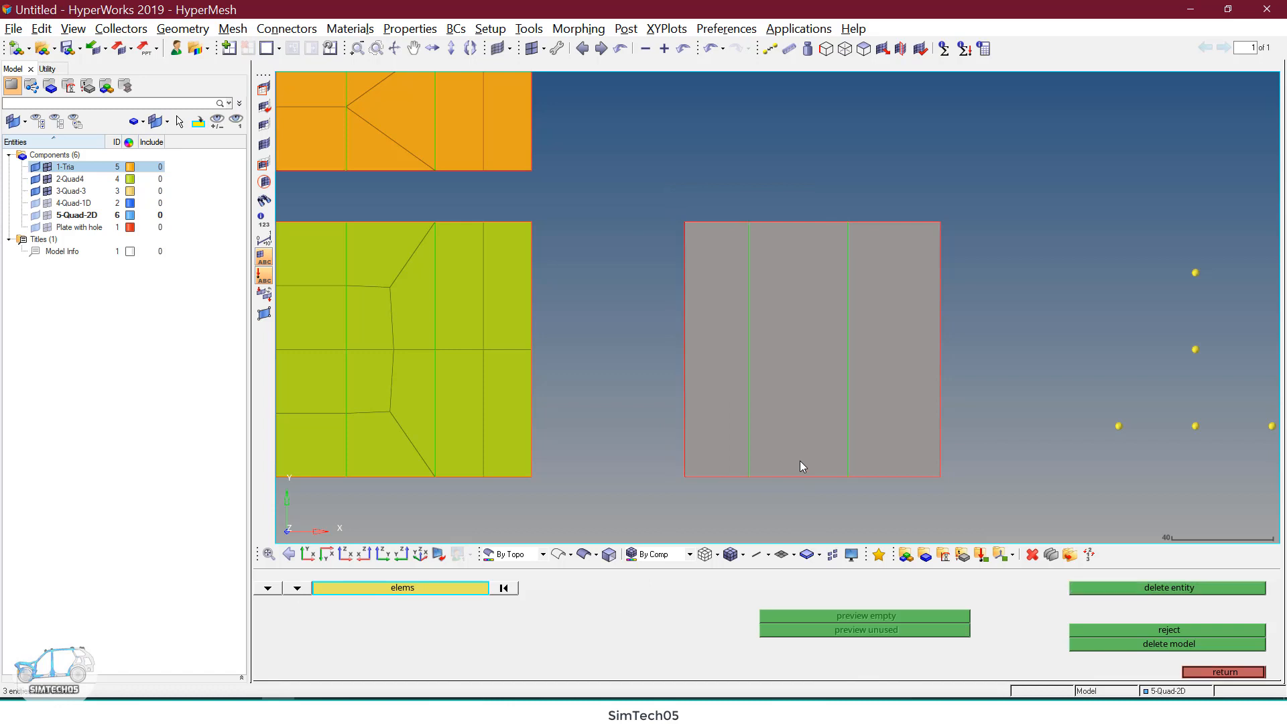
# Step: Automesh the left strip of the 3-Quad-3 plate at size 25 with density 5 on both vertical edges
pyautogui.press('F12')
pyautogui.click(728, 373)
pyautogui.middleClick(727, 371)
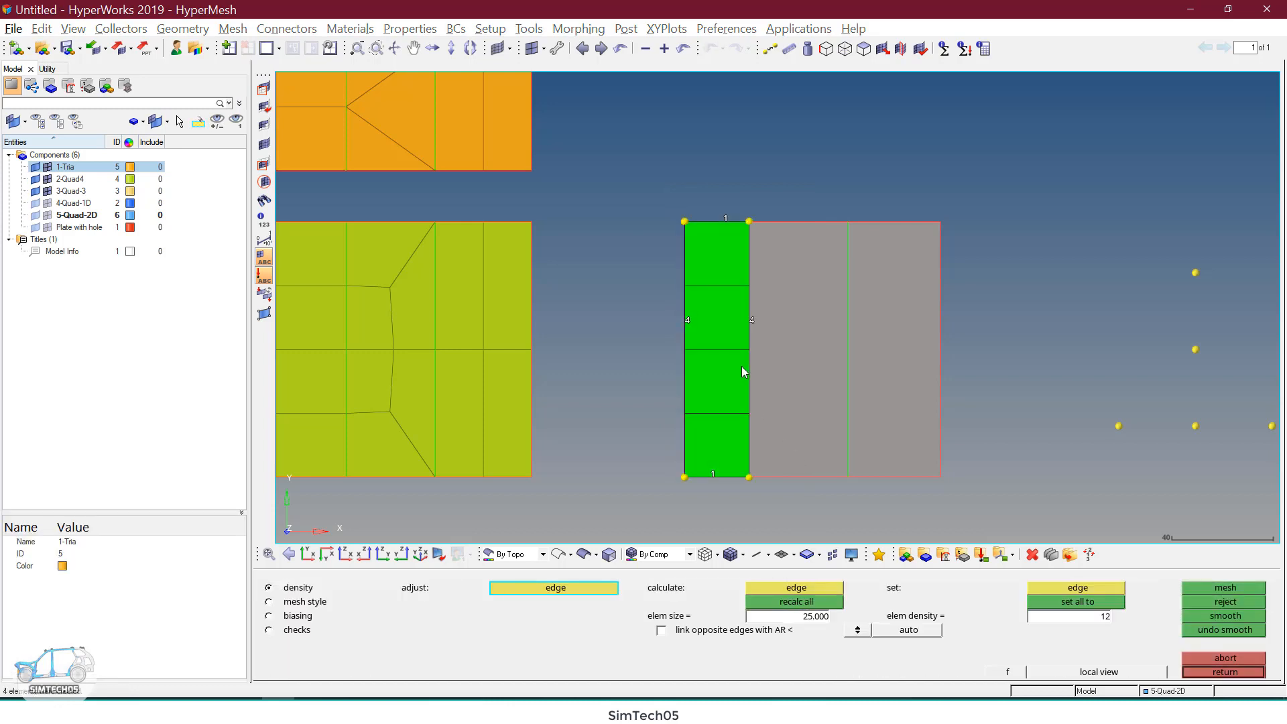
pyautogui.click(687, 320)
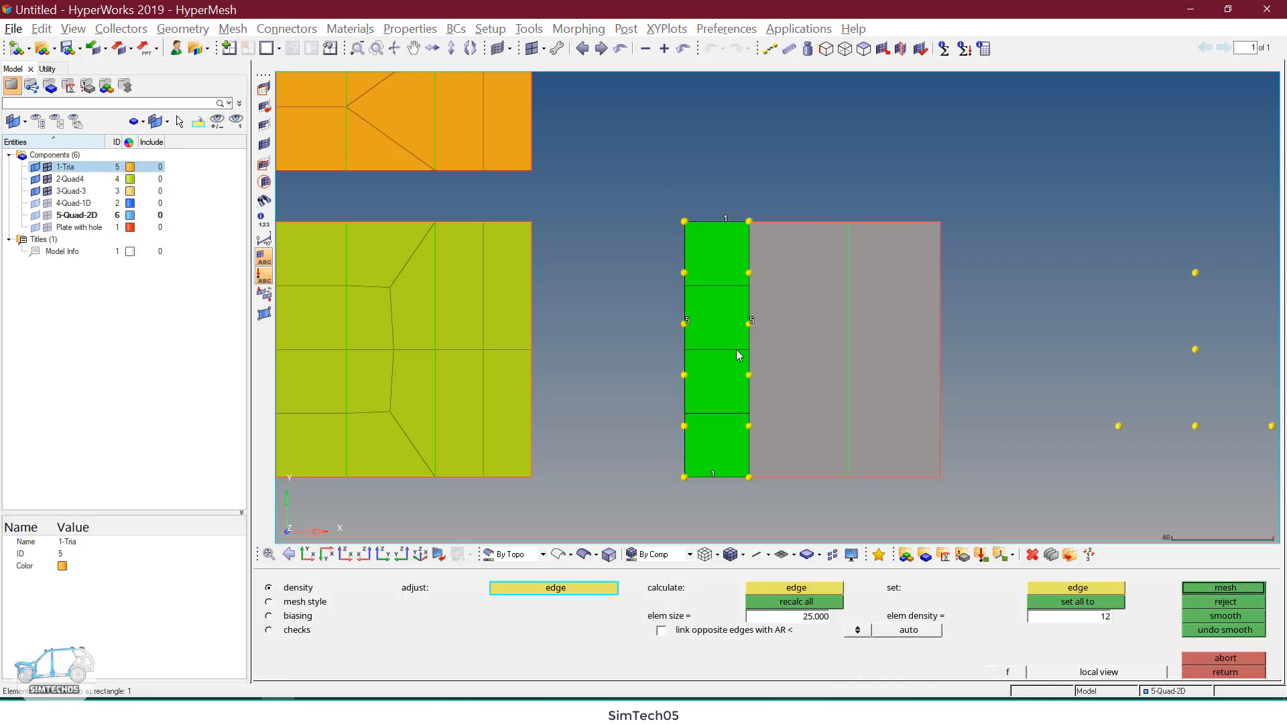
pyautogui.keyDown('ctrl'); pyautogui.moveTo(803, 369); pyautogui.dragTo(804, 357, button='right'); pyautogui.keyUp('ctrl')
pyautogui.middleClick(804, 348)
# Step: Automesh the middle strip with density 1 on its right, top and bottom edges for a 5-to-1 transition
pyautogui.click(804, 341)
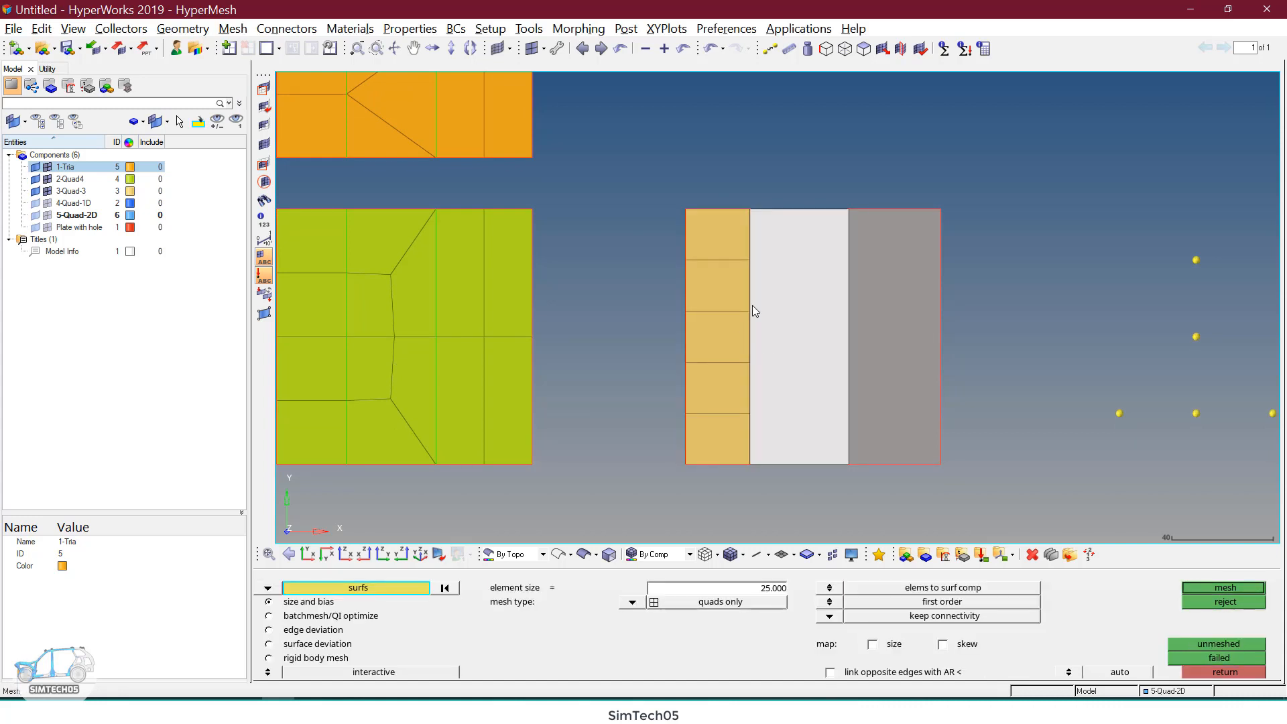
pyautogui.middleClick(788, 360)
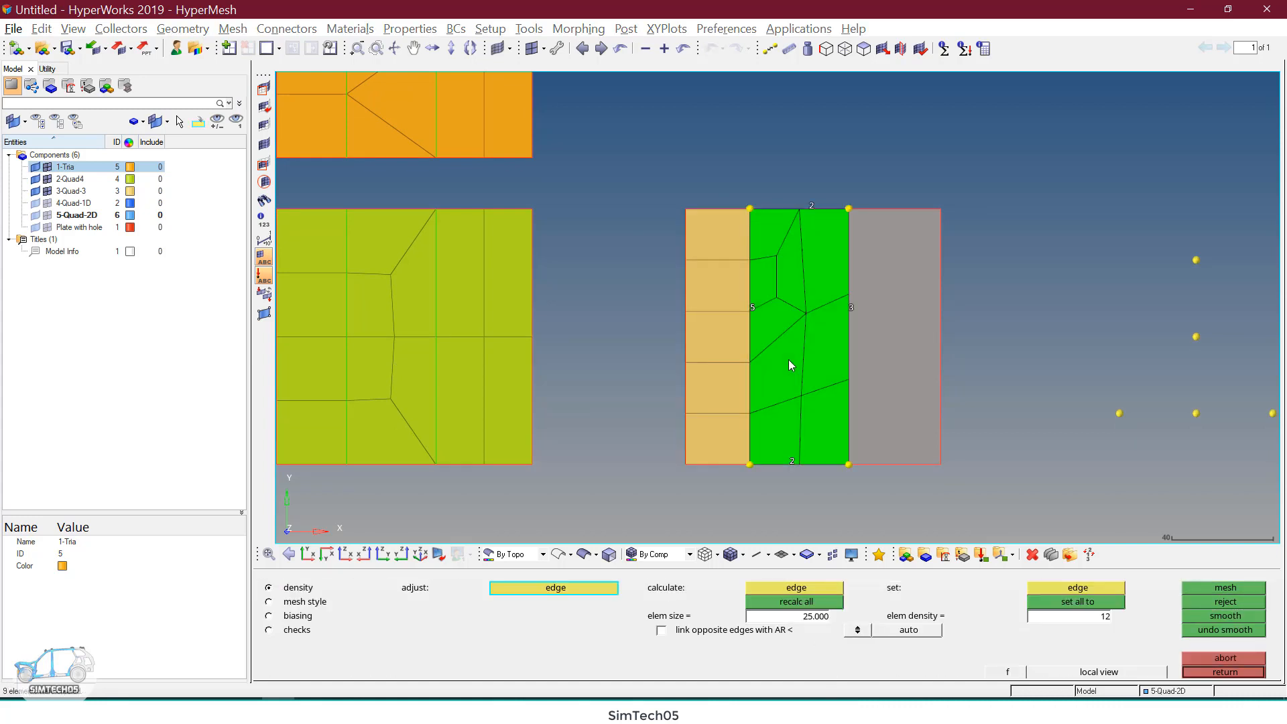
pyautogui.rightClick(848, 308)
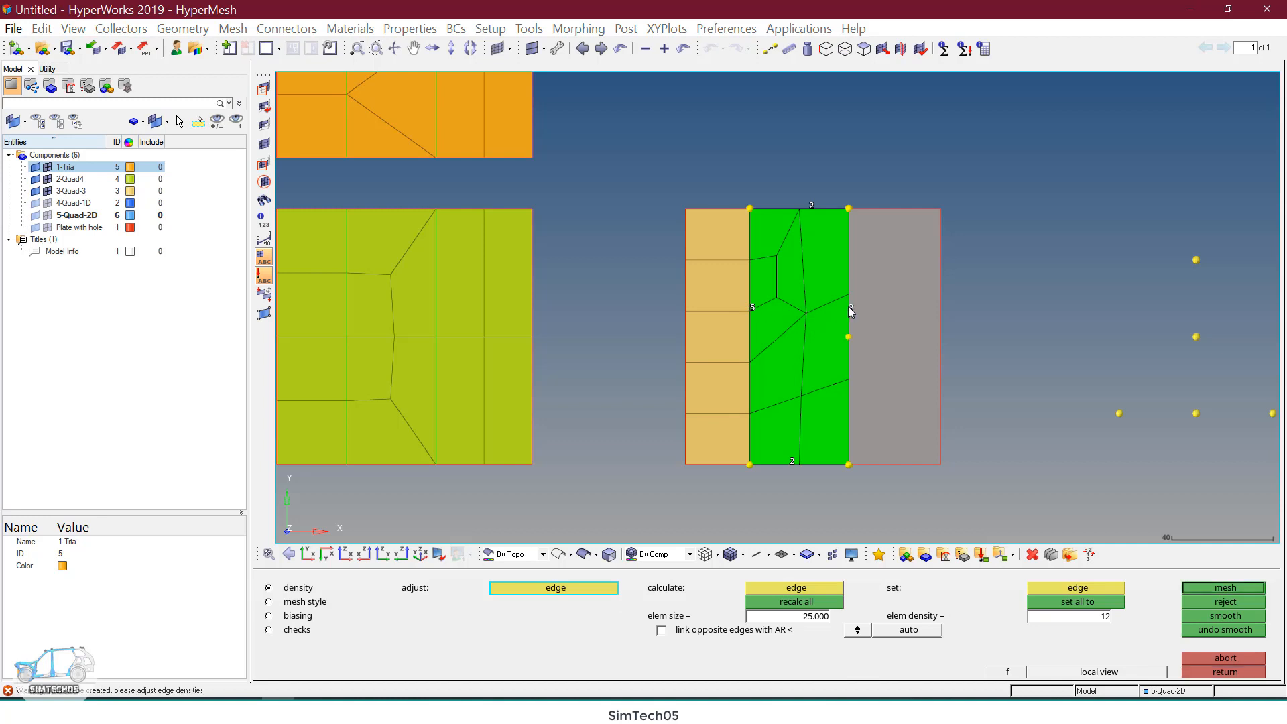
pyautogui.rightClick(848, 309)
pyautogui.middleClick(859, 315)
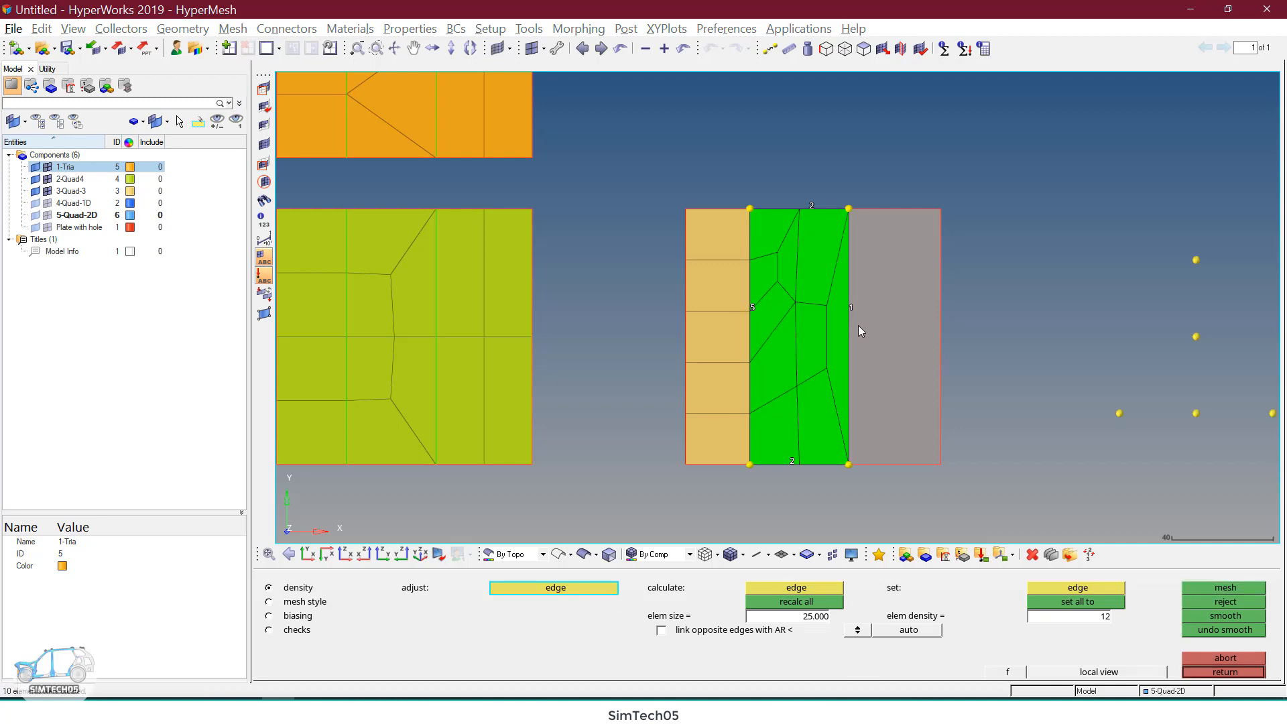
pyautogui.rightClick(808, 205)
pyautogui.middleClick(804, 286)
pyautogui.rightClick(793, 460)
pyautogui.middleClick(794, 458)
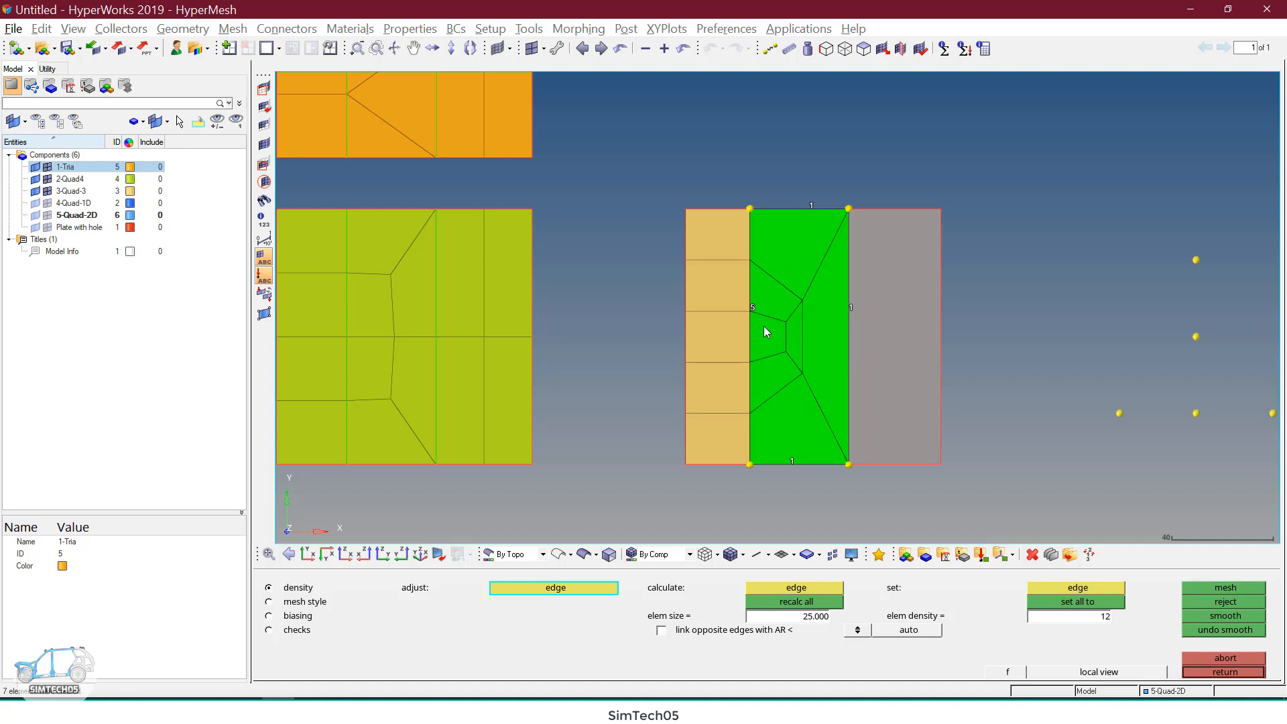
# Step: Delete the 5-to-1 transition elements from the left and middle strips
pyautogui.scroll(2, 785, 351)
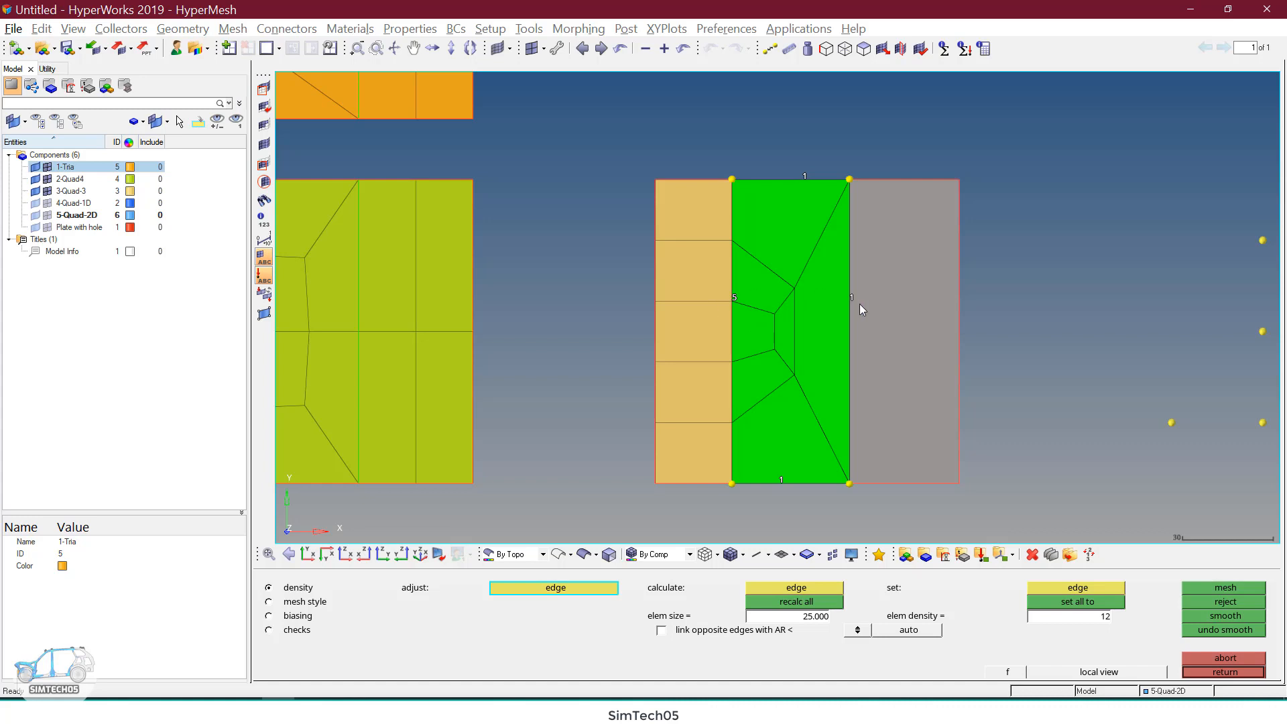
pyautogui.press('F2')
pyautogui.keyDown('shift'); pyautogui.moveTo(602, 150); pyautogui.dragTo(943, 463); pyautogui.keyUp('shift')
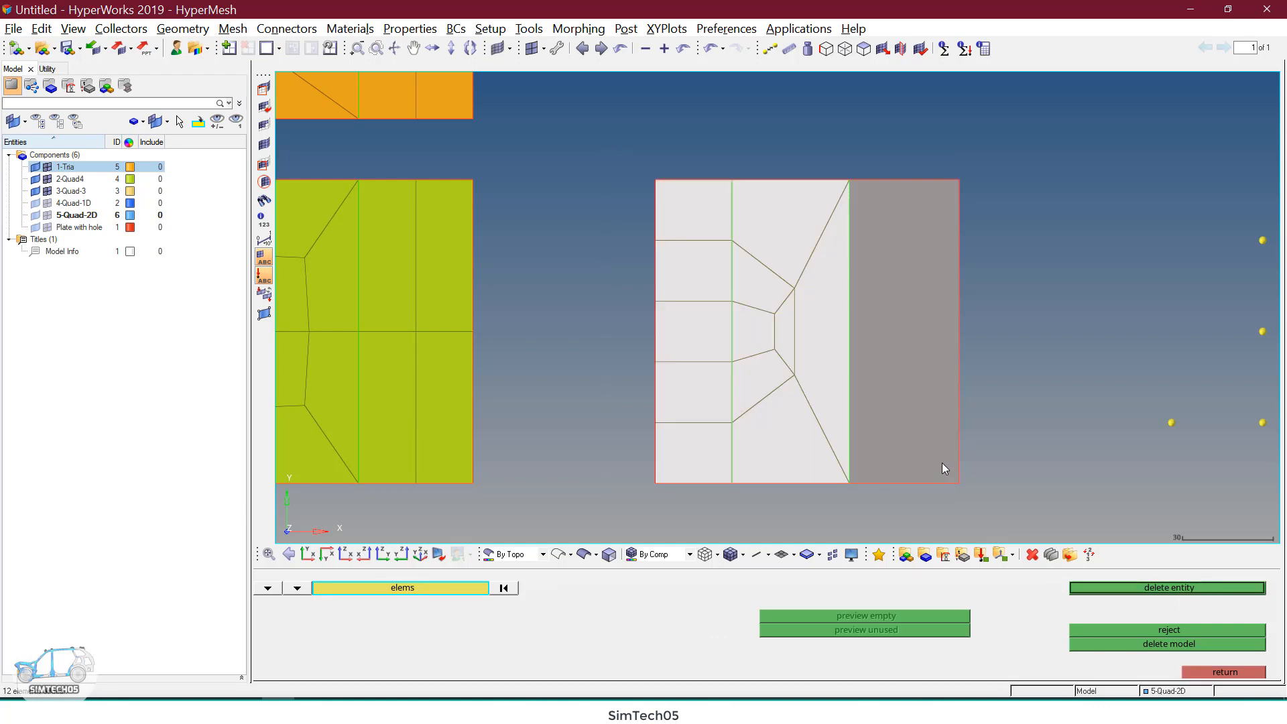
pyautogui.middleClick(943, 462)
# Step: Automesh the left strip of the 3-Quad-3 plate with density 7 on both vertical edges
pyautogui.press('F12')
pyautogui.click(712, 356)
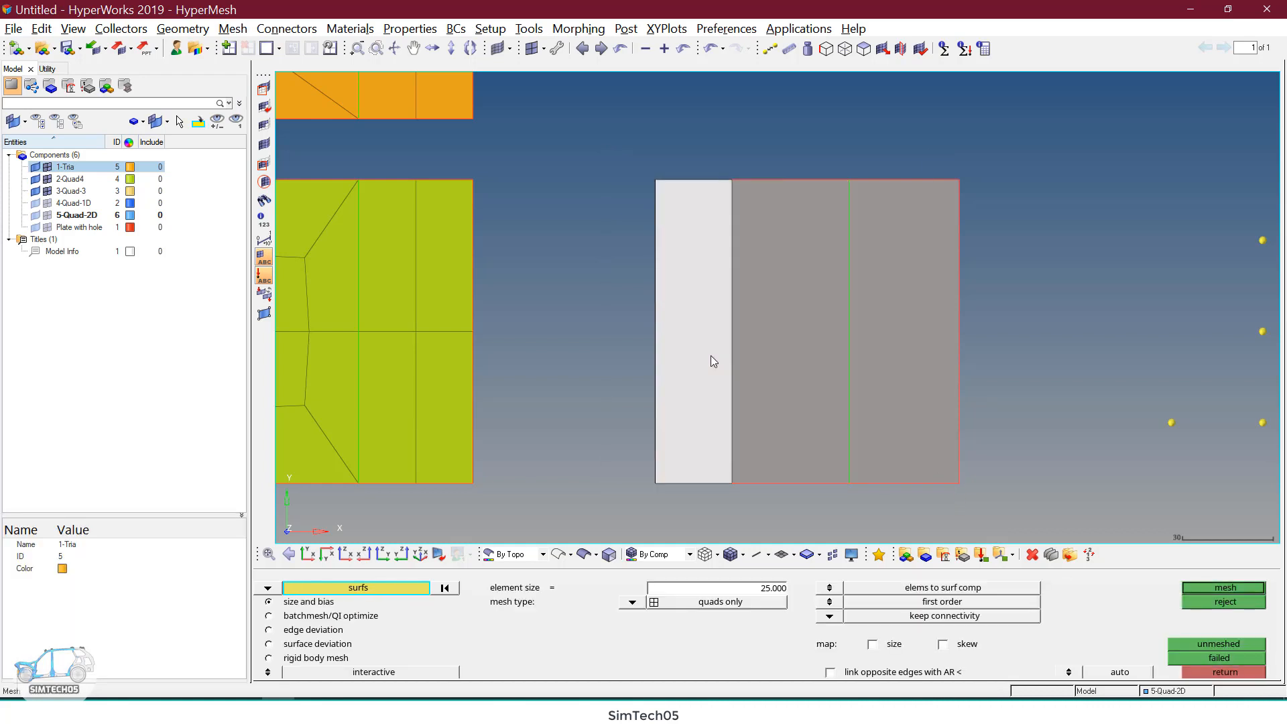
pyautogui.middleClick(712, 357)
pyautogui.tripleClick(730, 303)
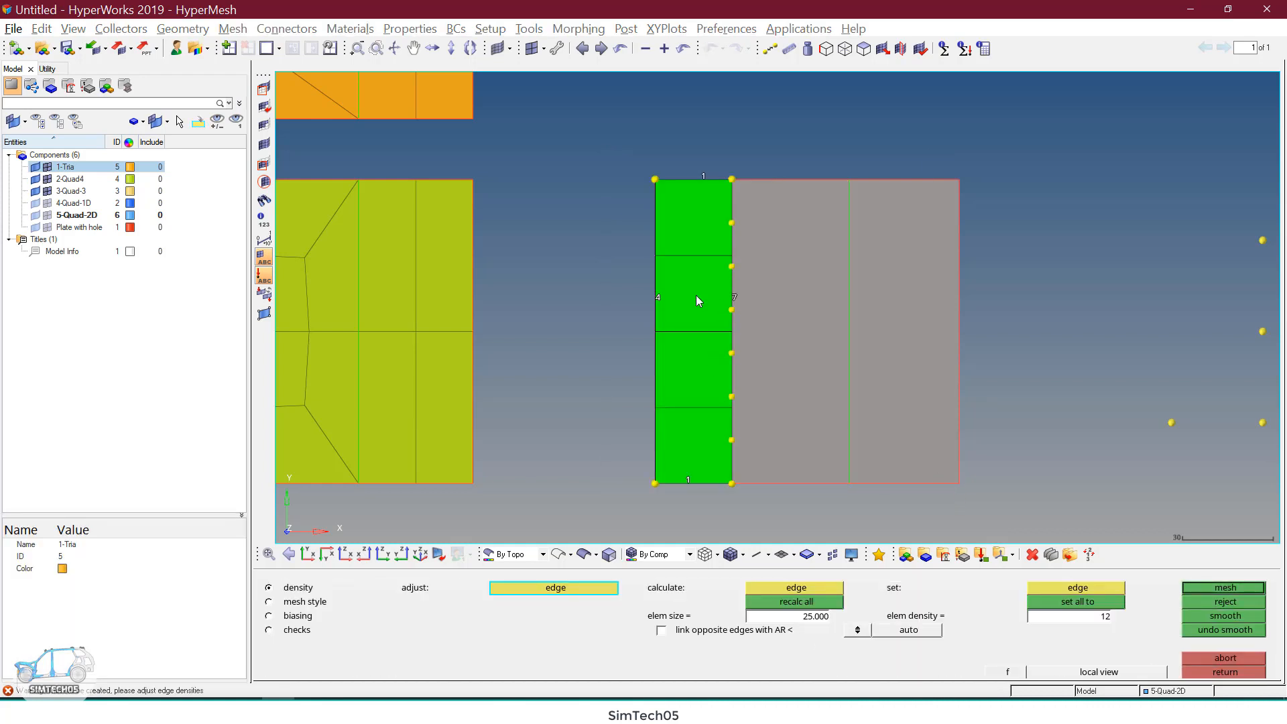
pyautogui.tripleClick(655, 297)
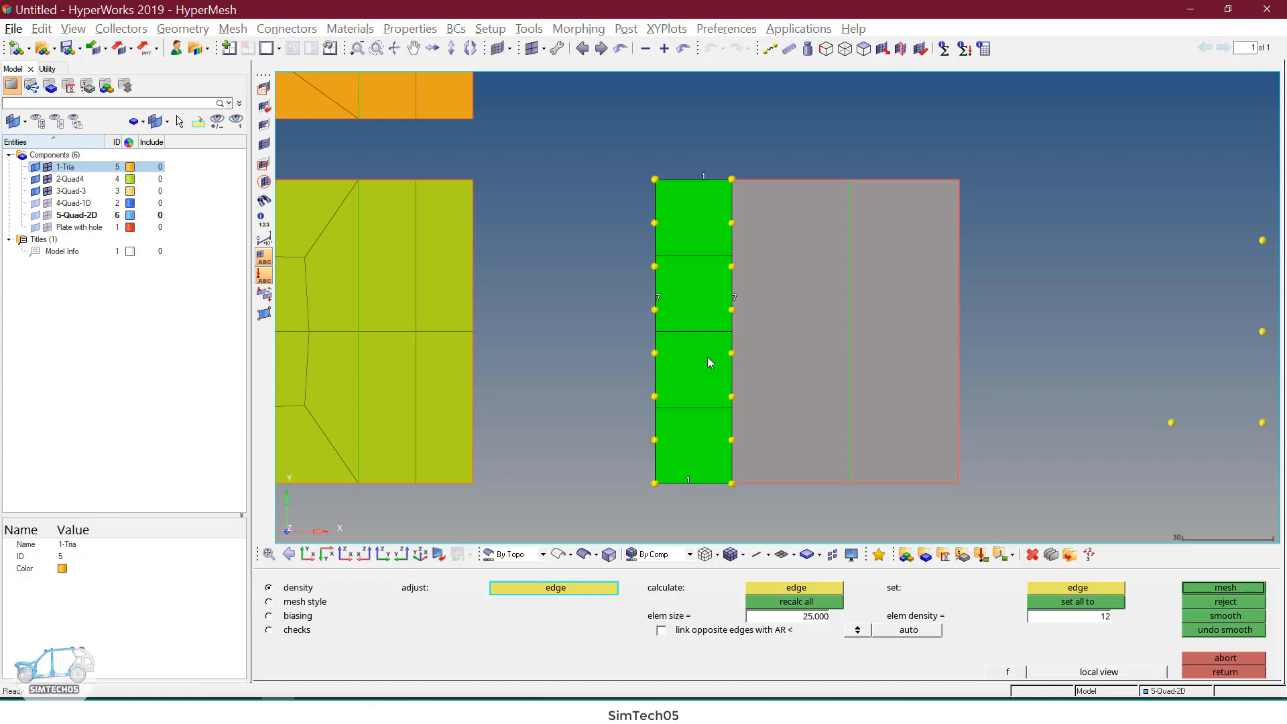
pyautogui.middleClick(782, 334)
# Step: Automesh the middle strip as a 7-to-1 transition, setting its top, bottom and right edge densities to 1
pyautogui.click(782, 334)
pyautogui.middleClick(781, 334)
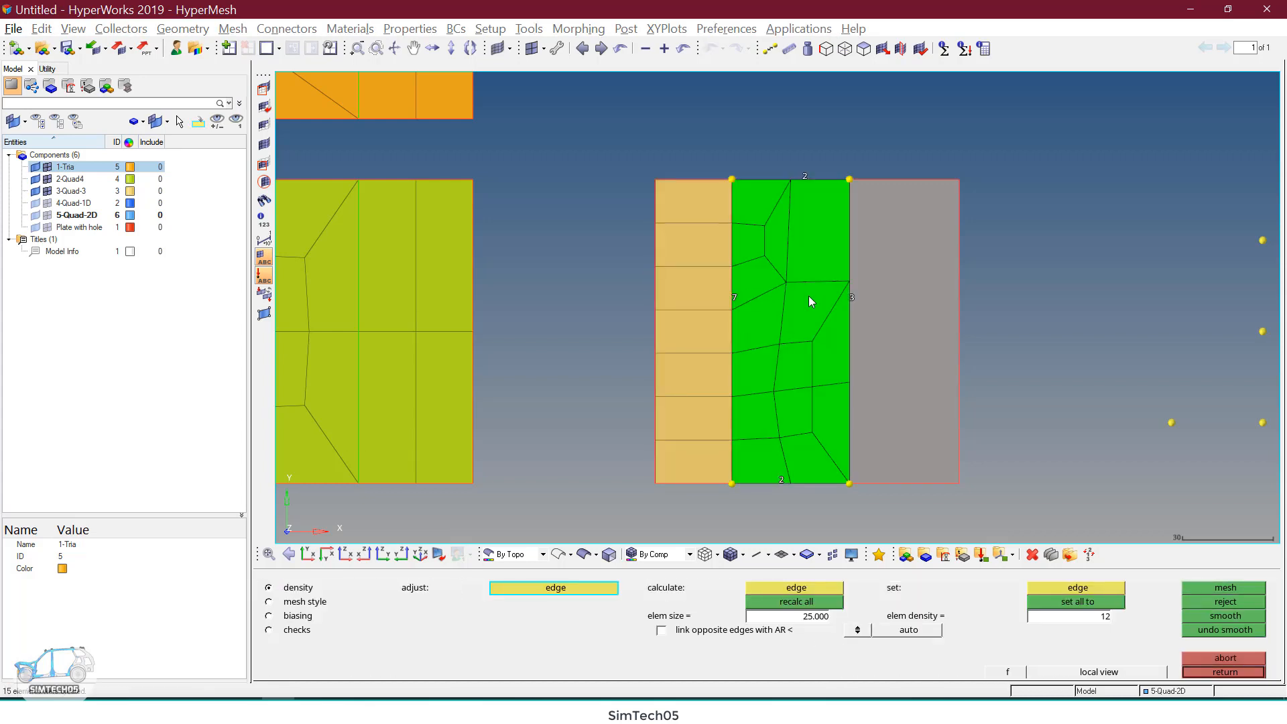
pyautogui.rightClick(809, 178)
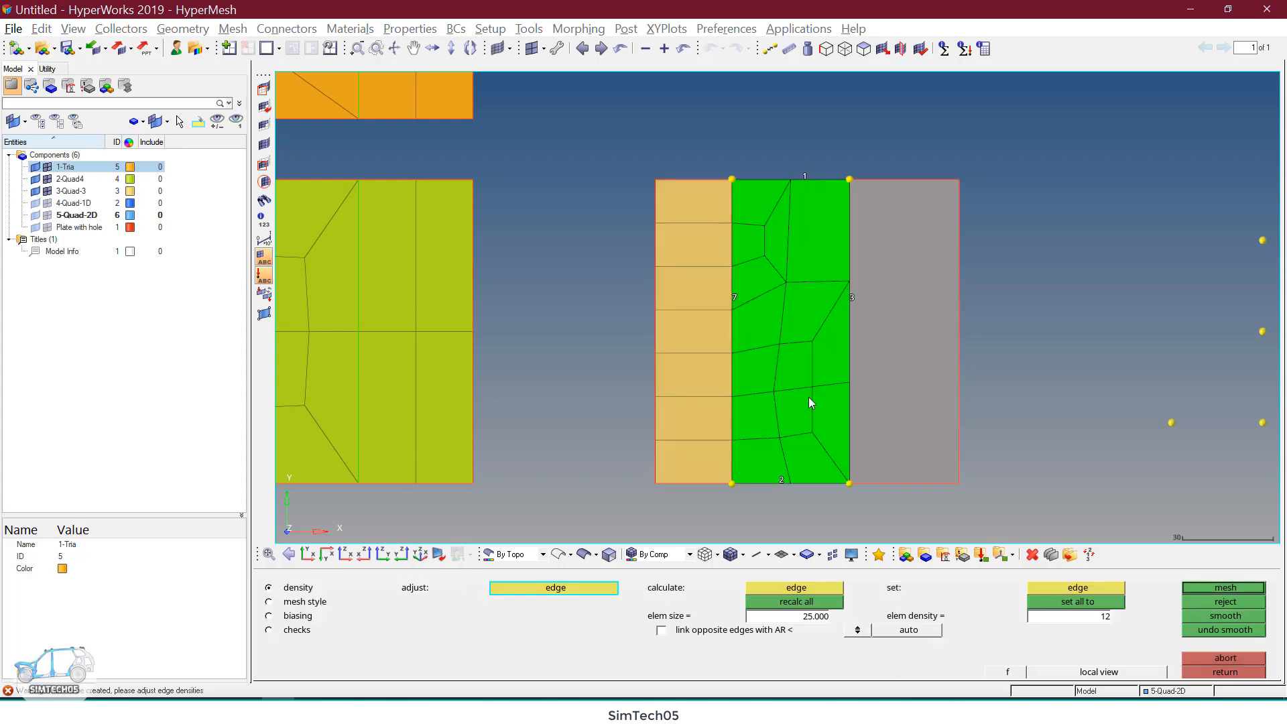
pyautogui.middleClick(796, 460)
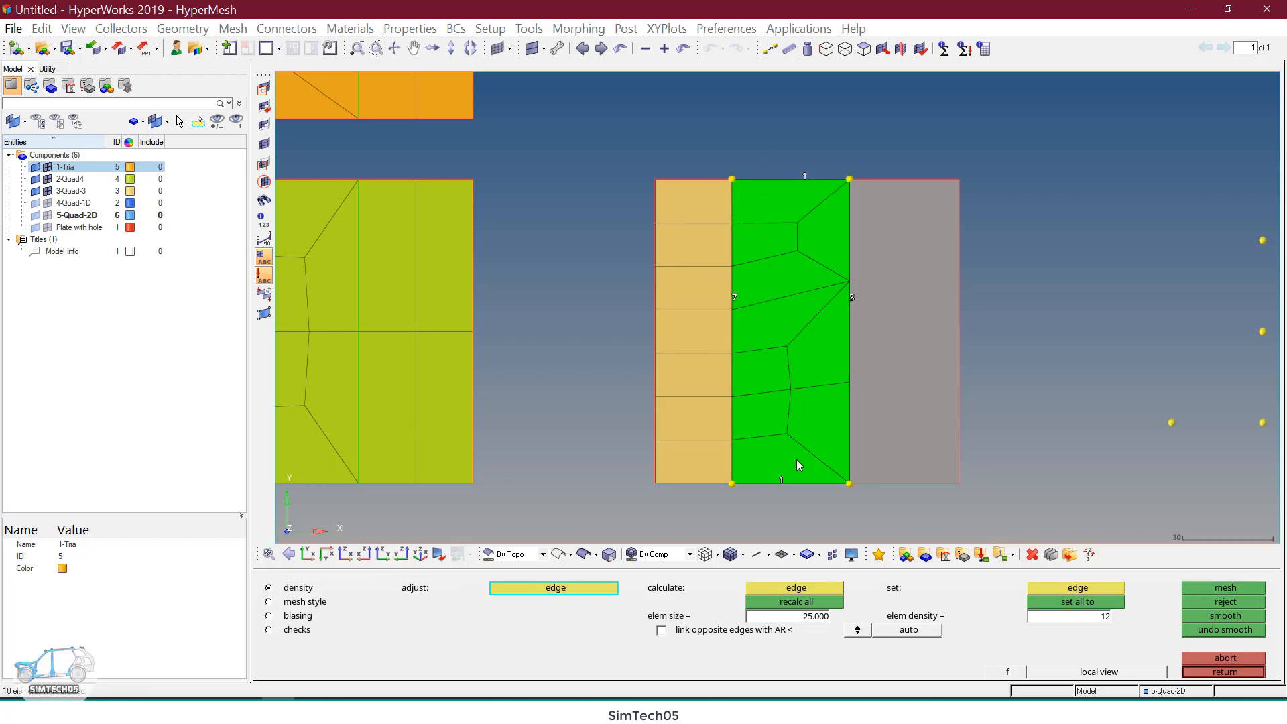
pyautogui.rightClick(853, 297)
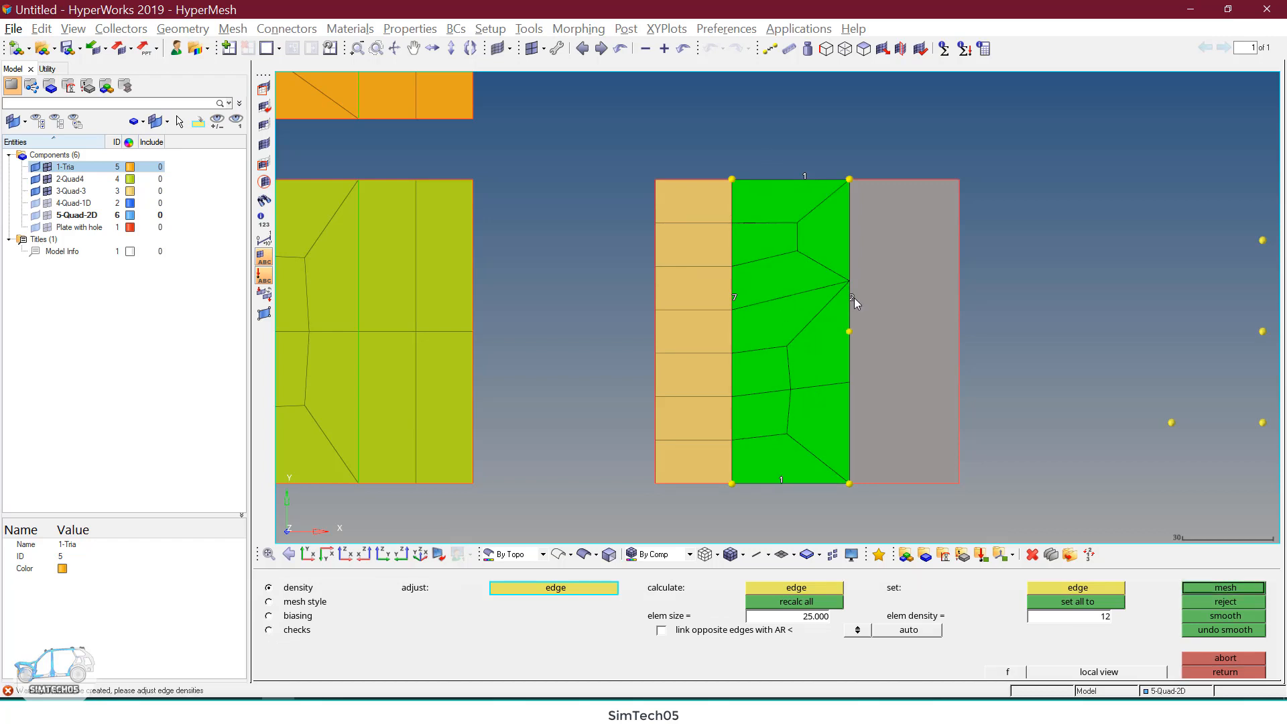
pyautogui.rightClick(854, 298)
pyautogui.middleClick(859, 373)
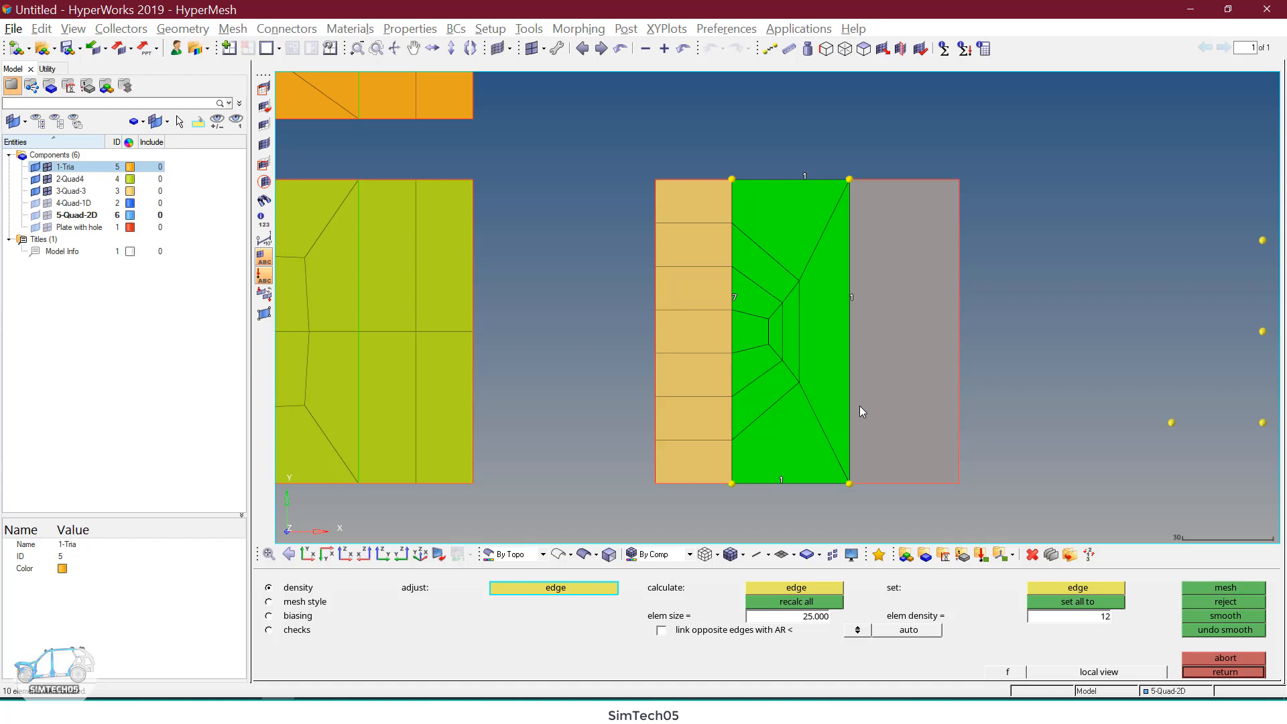
# Step: Accept the 7-to-1 transition mesh and delete all elements on the left and middle strips
pyautogui.middleClick(754, 329)
pyautogui.press('F2')
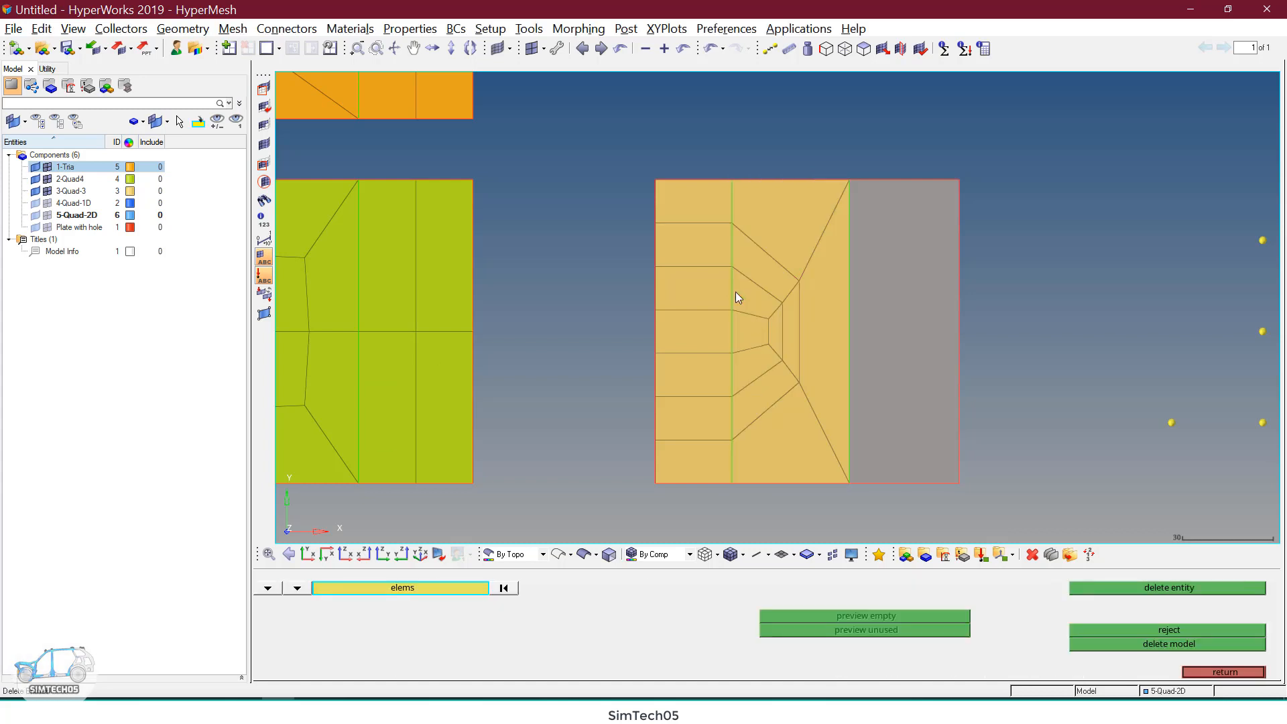
pyautogui.keyDown('shift'); pyautogui.moveTo(629, 175); pyautogui.dragTo(899, 477); pyautogui.keyUp('shift')
pyautogui.middleClick(907, 477)
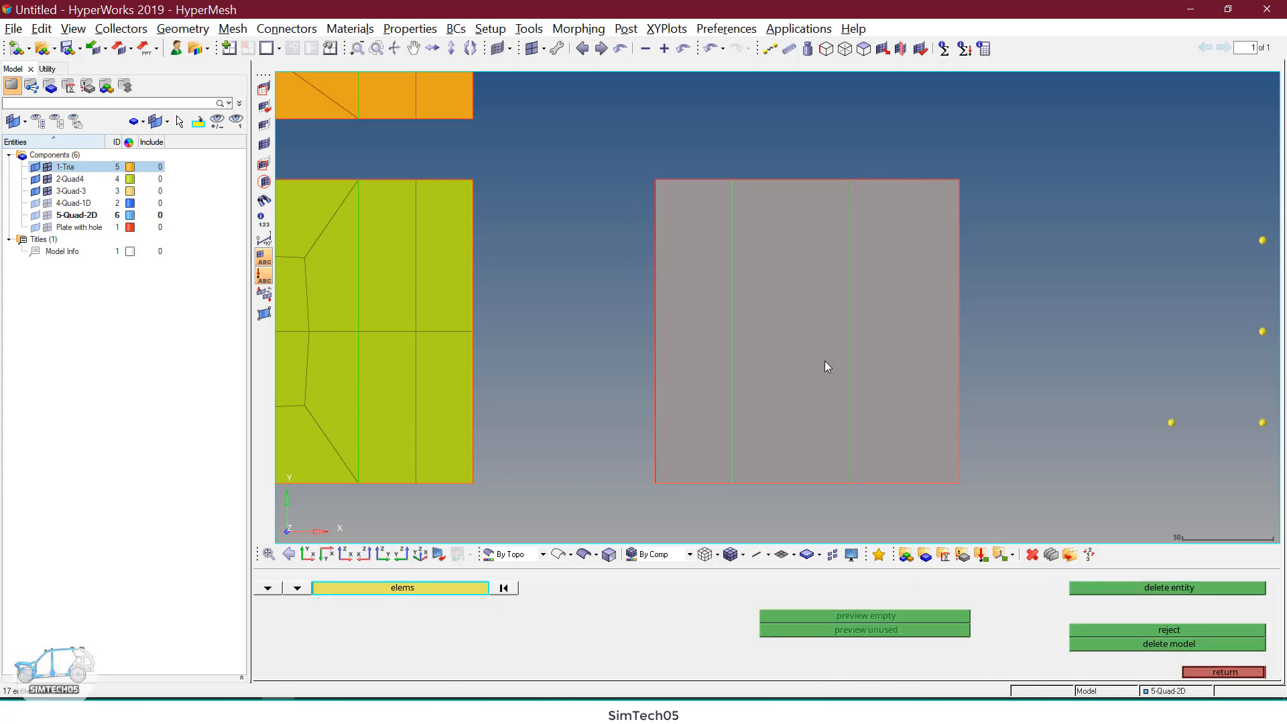
# Step: Automesh only the middle strip at size 25 and set its left edge density to 9
pyautogui.press('F12')
pyautogui.click(798, 336)
pyautogui.middleClick(798, 336)
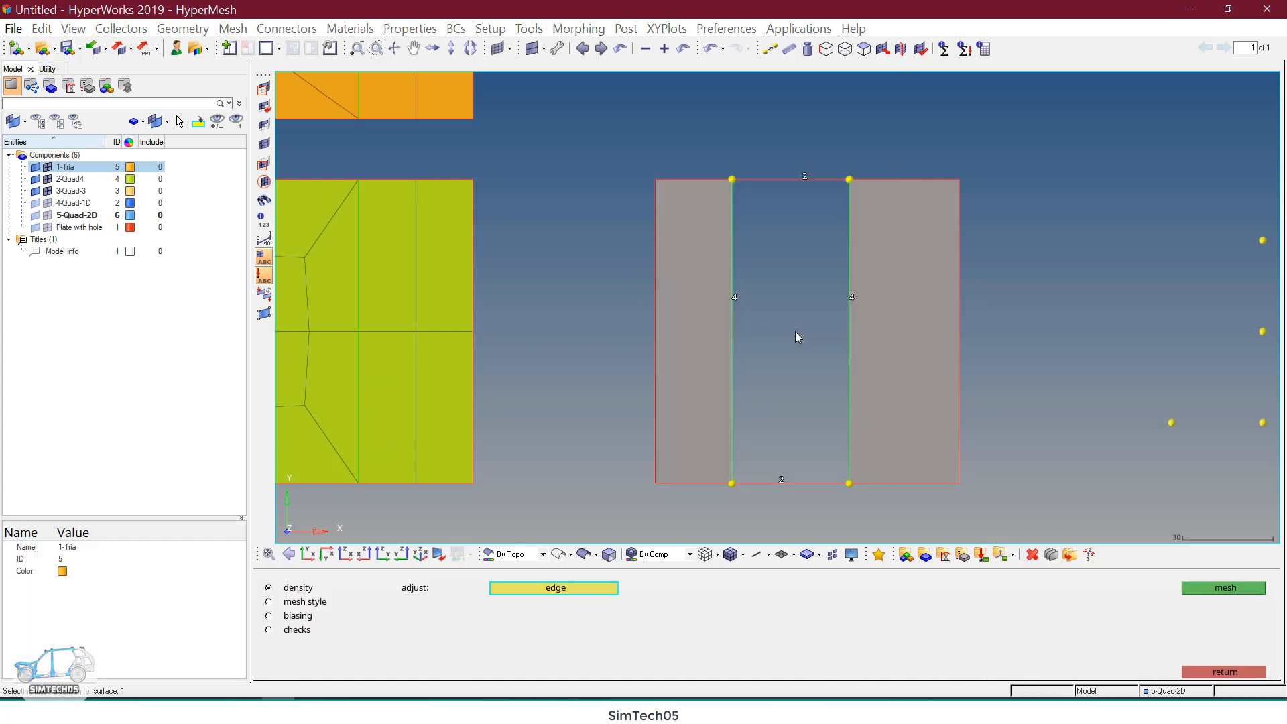
pyautogui.click(735, 299)
pyautogui.click(735, 299)
pyautogui.click(735, 299)
pyautogui.click(734, 298)
pyautogui.click(735, 299)
pyautogui.click(735, 299)
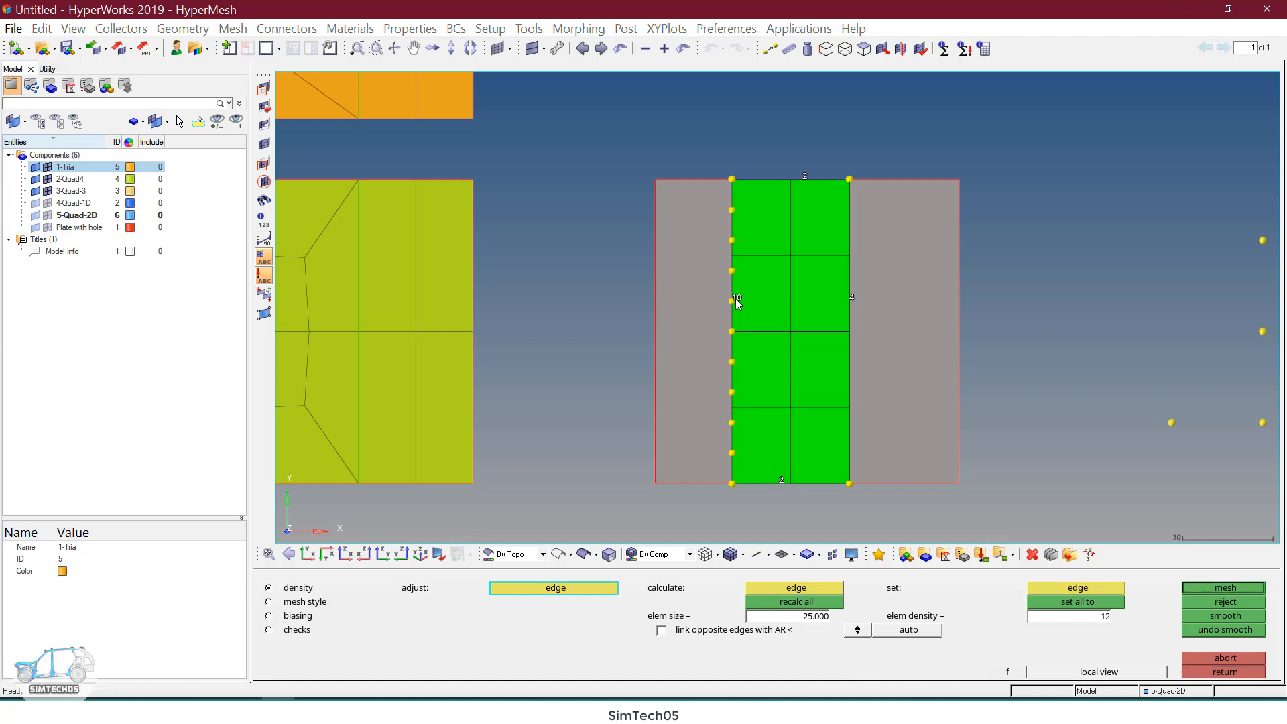
pyautogui.rightClick(735, 300)
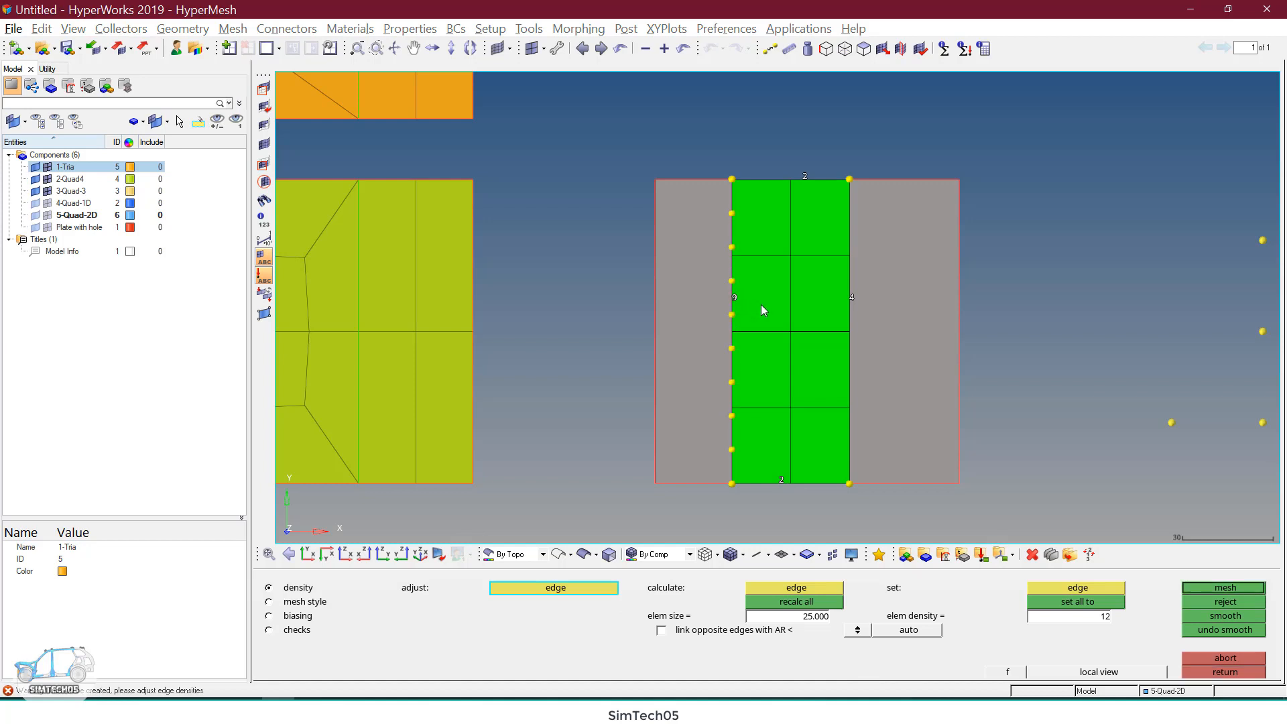
# Step: Assign an element density of 1 to the middle strip's right, top and bottom edges and remesh it
pyautogui.click(1073, 620)
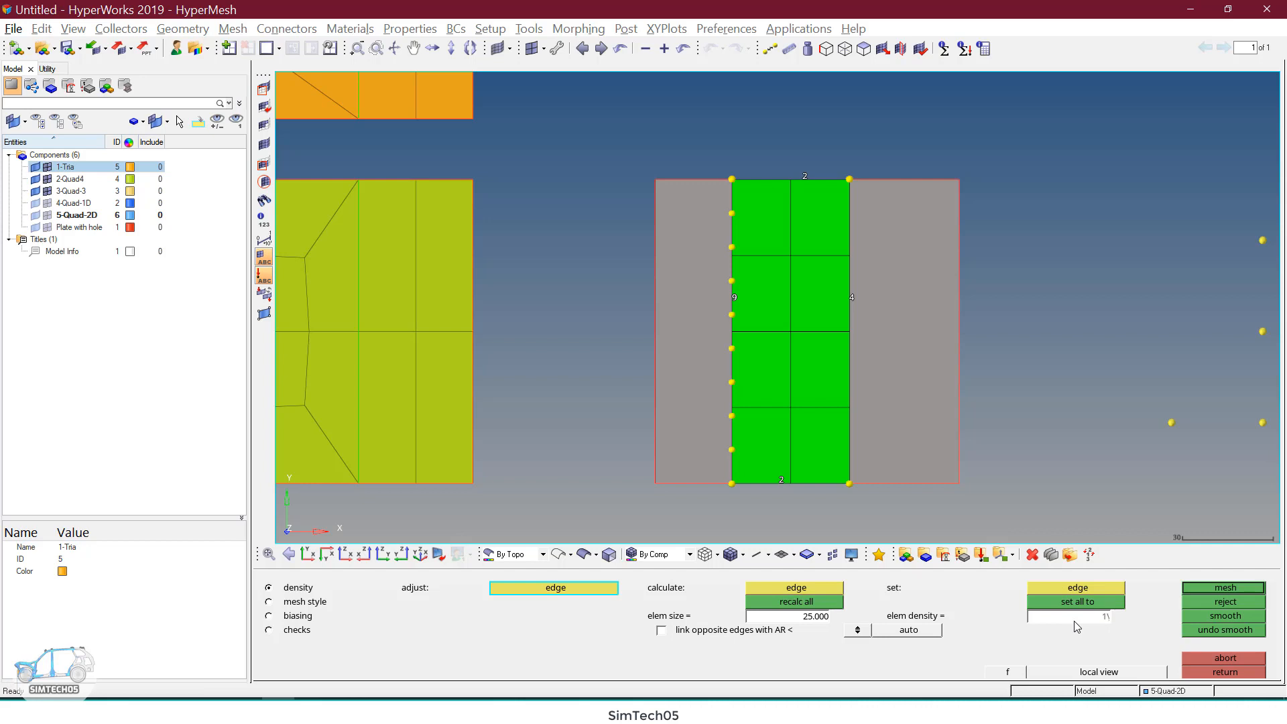
pyautogui.press('Return')
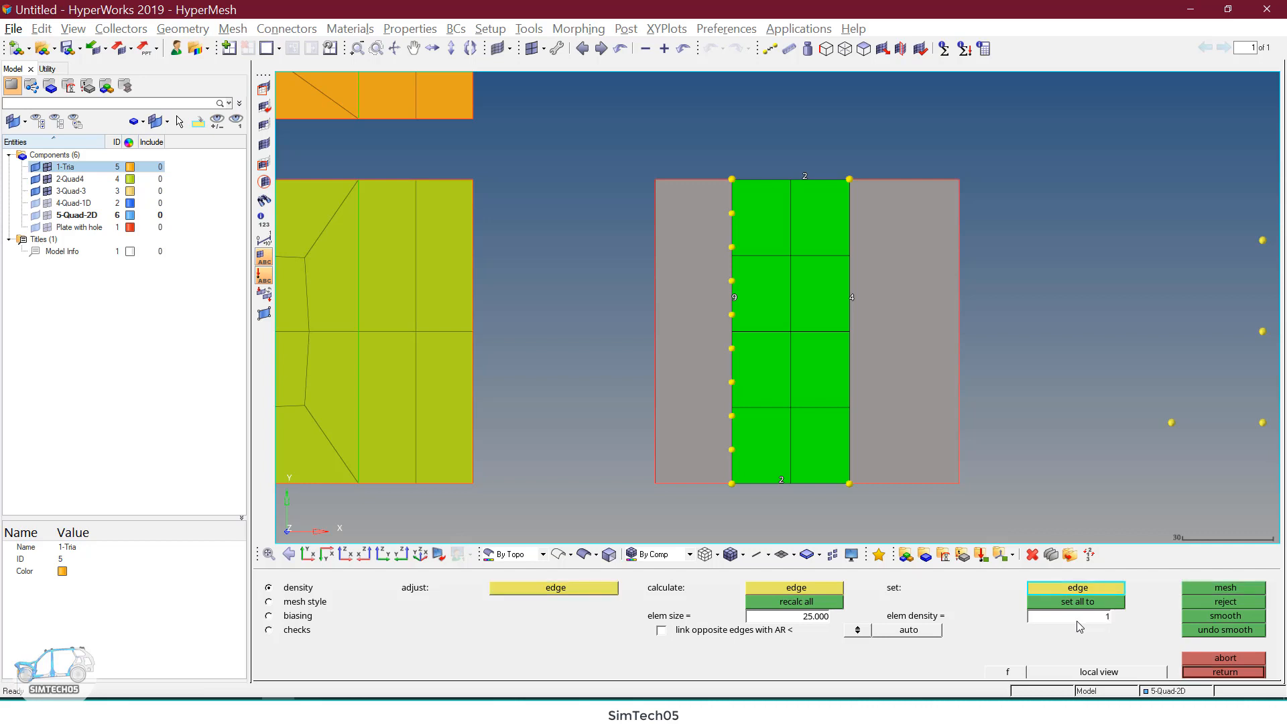
pyautogui.click(851, 300)
pyautogui.click(801, 180)
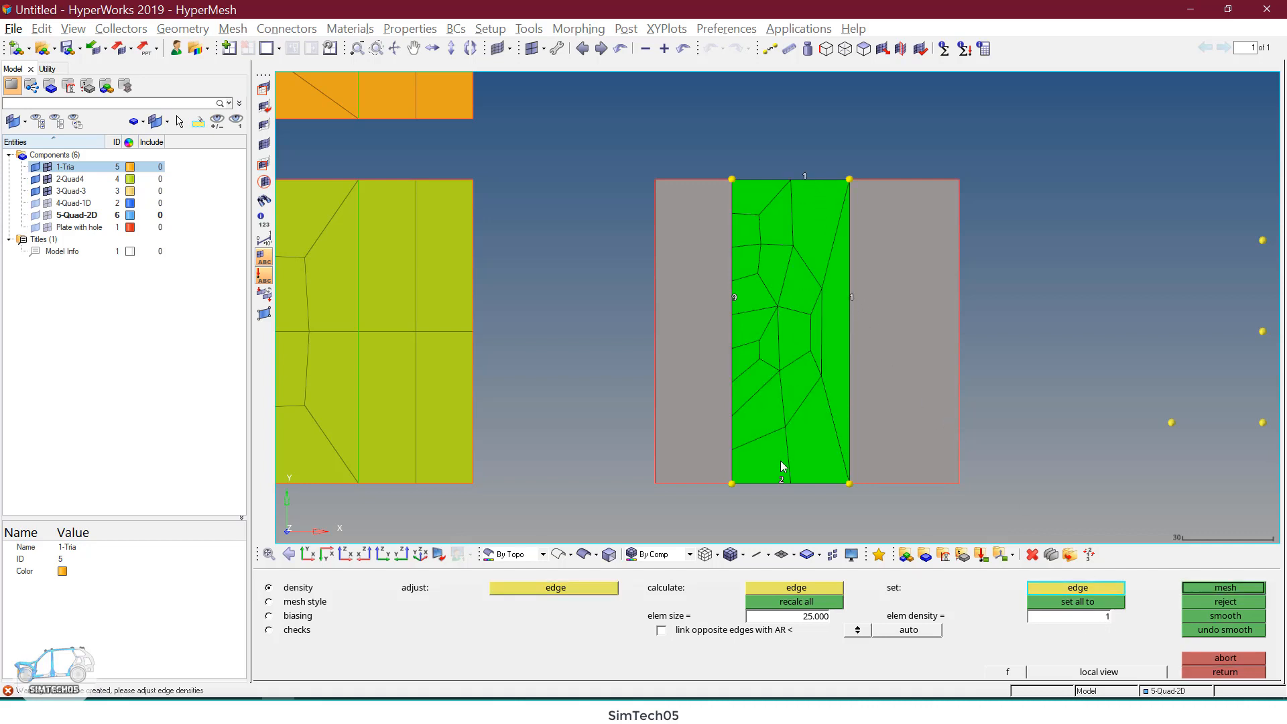
pyautogui.click(779, 483)
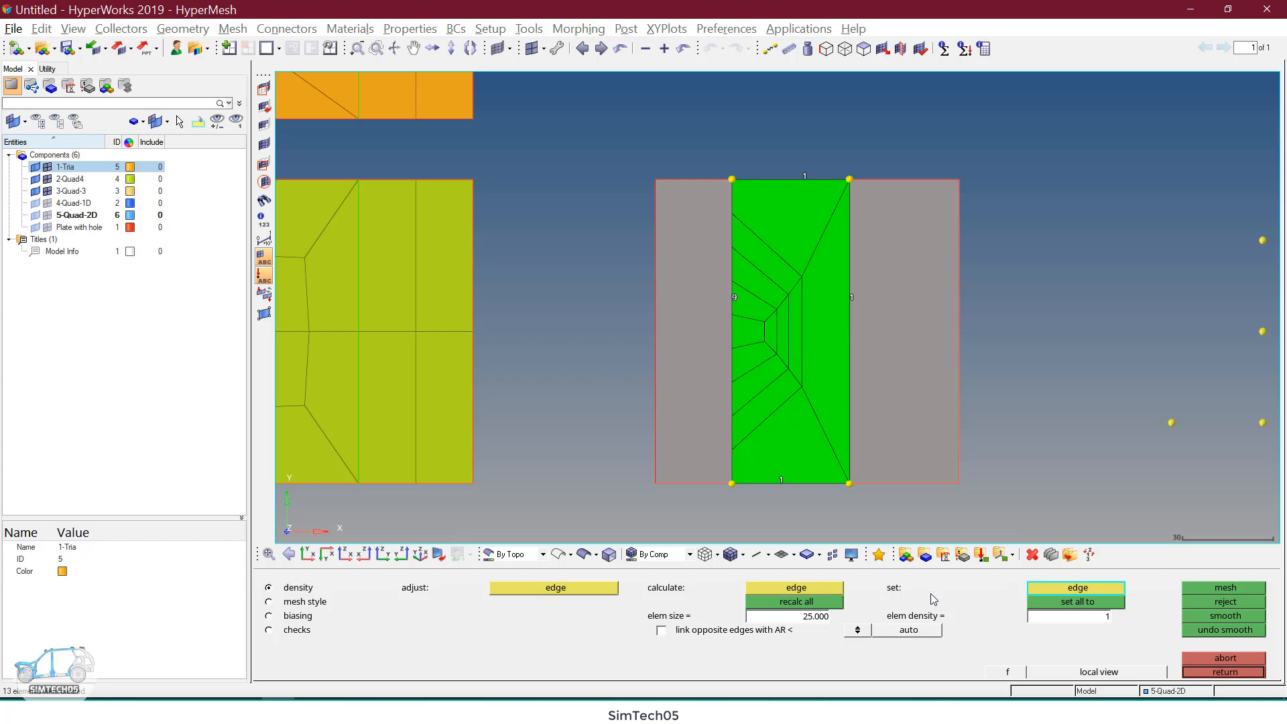
# Step: Raise the middle strip's left edge density to 10, 11 and finally 13, remeshing at each value
pyautogui.click(596, 588)
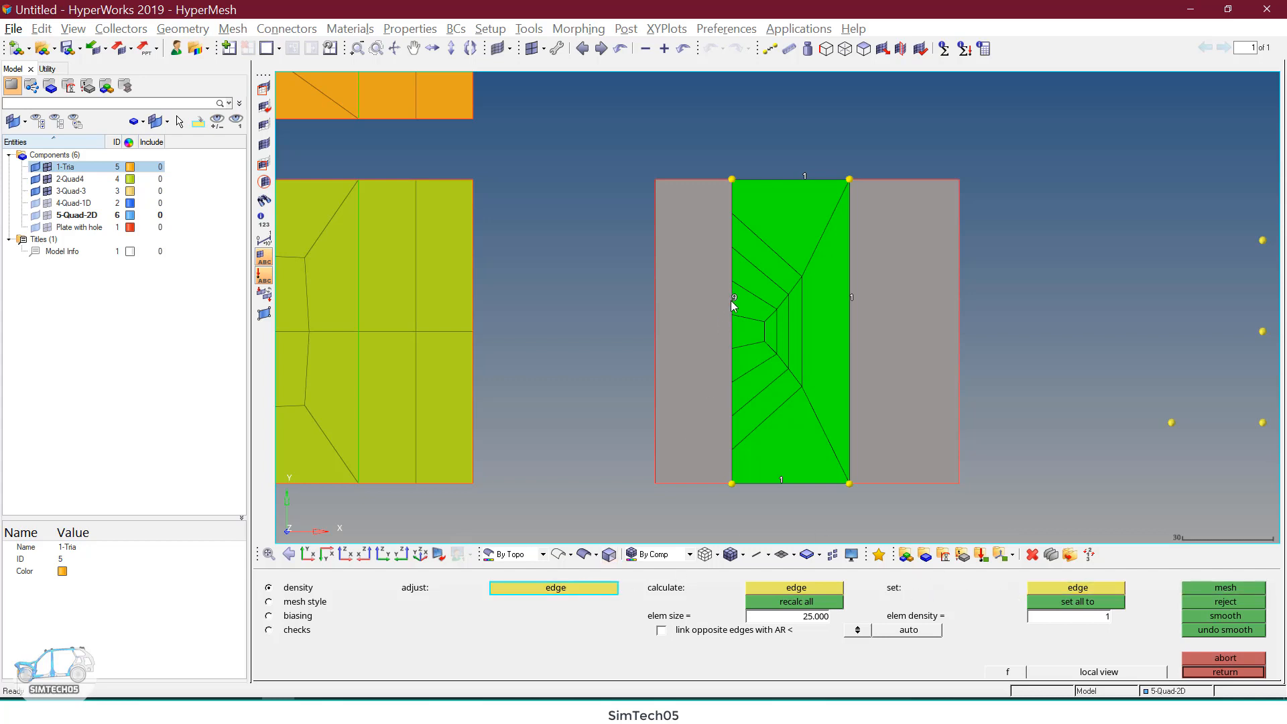
pyautogui.click(733, 302)
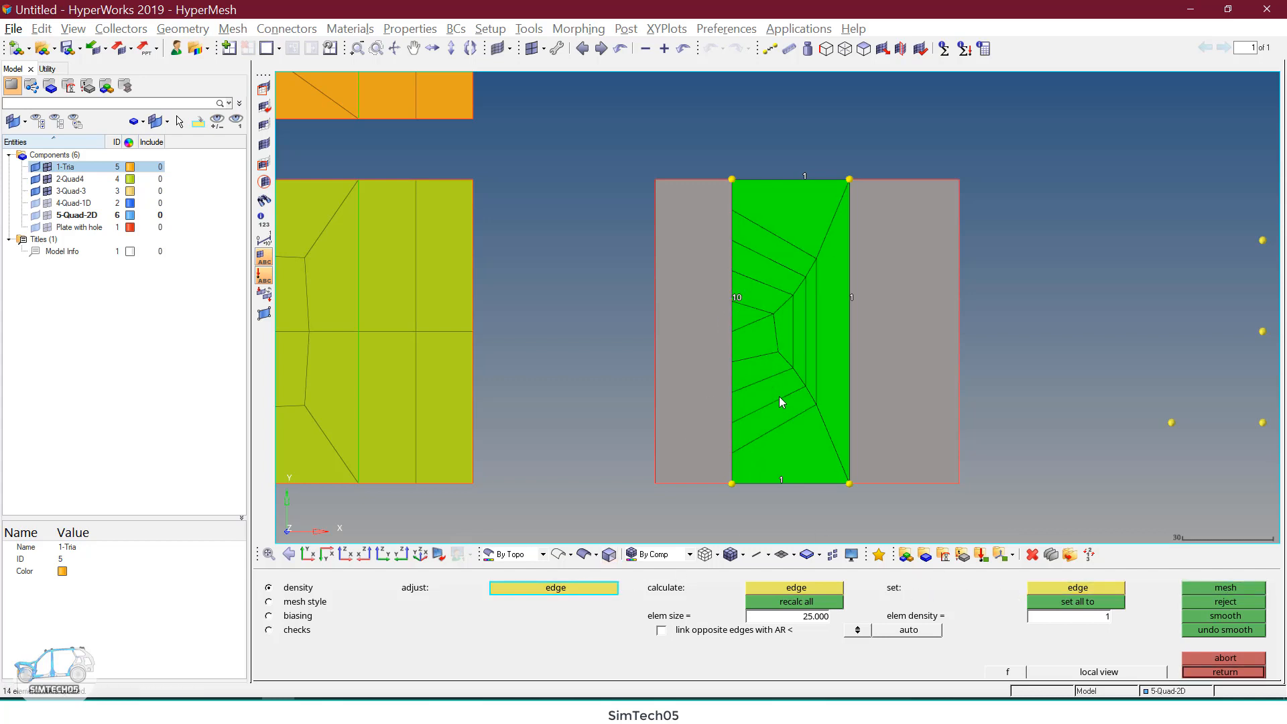
pyautogui.click(742, 321)
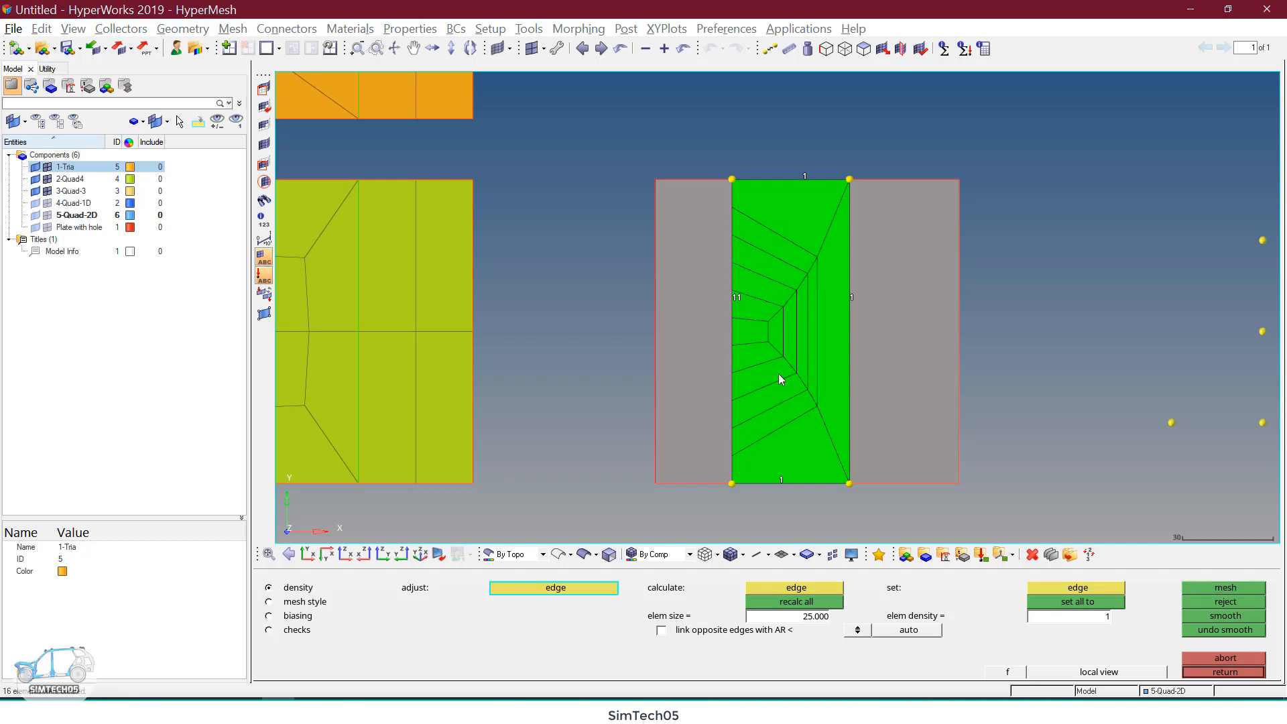
pyautogui.click(735, 298)
pyautogui.click(735, 297)
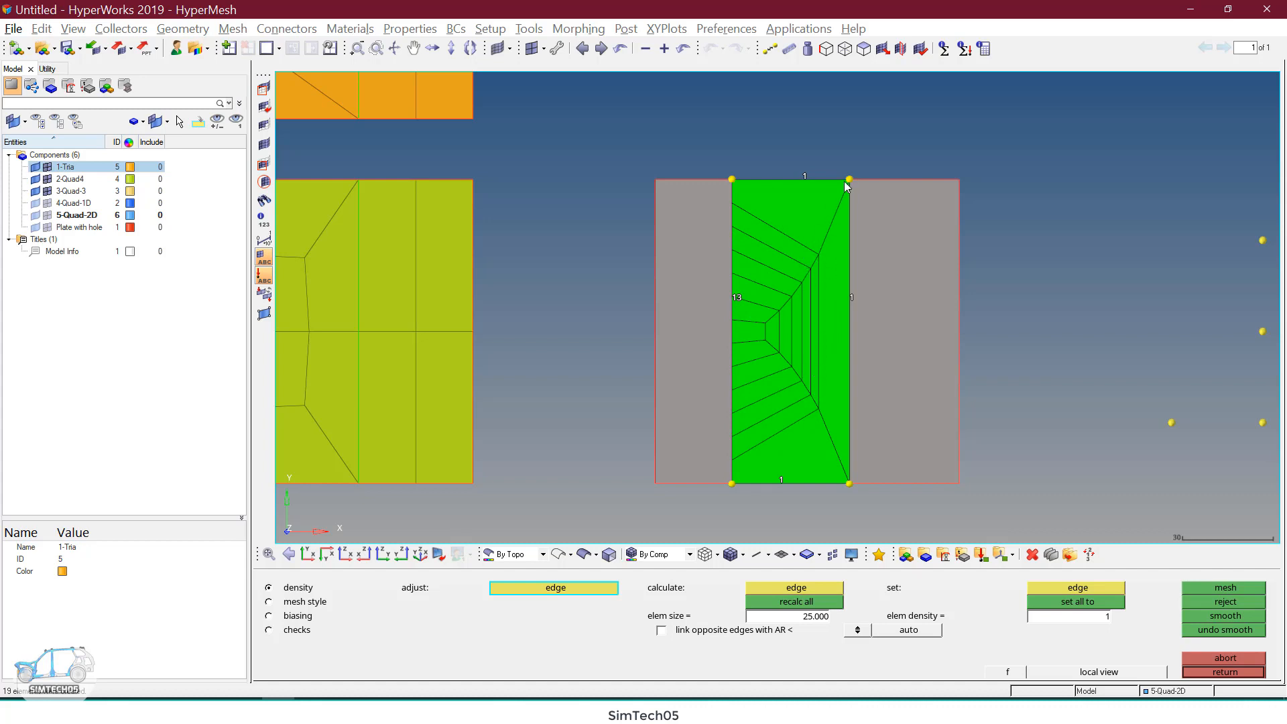
# Step: Raise the middle strip's left edge density step by step to 21 and 23, remeshing along the way, and reject the mesh
pyautogui.click(739, 299)
pyautogui.click(738, 300)
pyautogui.click(739, 299)
pyautogui.click(739, 300)
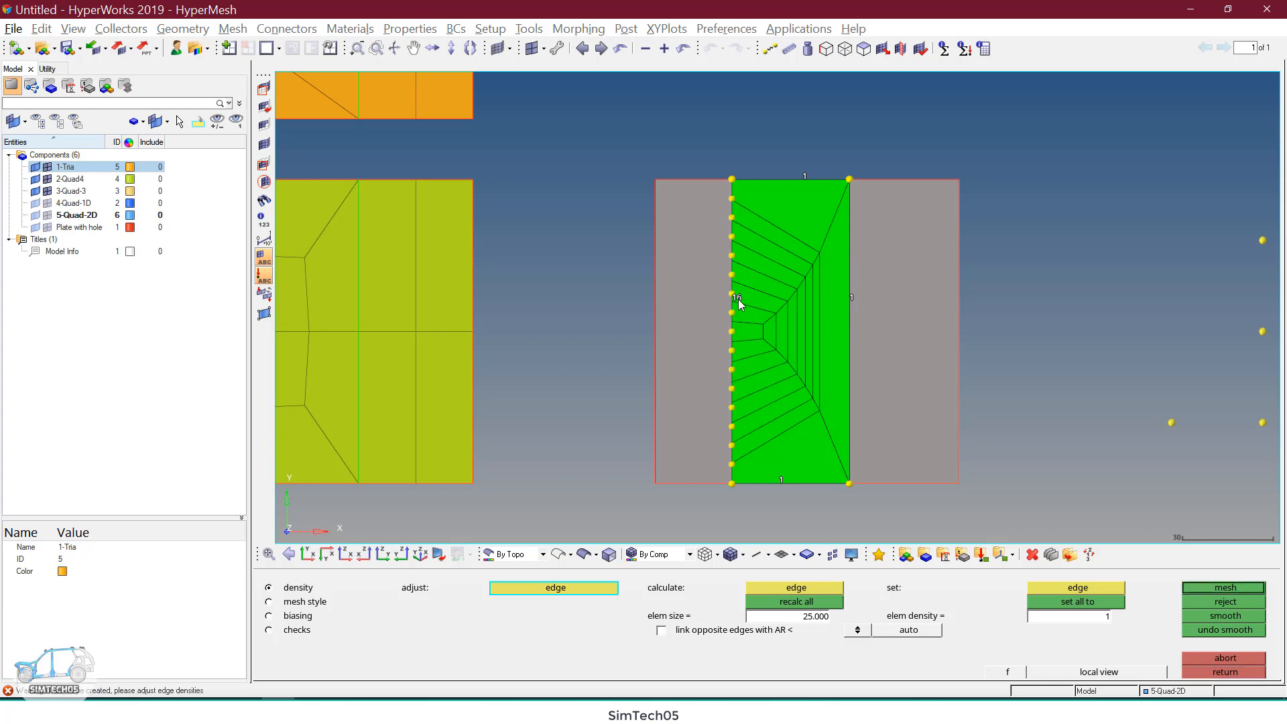
pyautogui.click(739, 299)
pyautogui.click(738, 300)
pyautogui.click(739, 300)
pyautogui.click(739, 301)
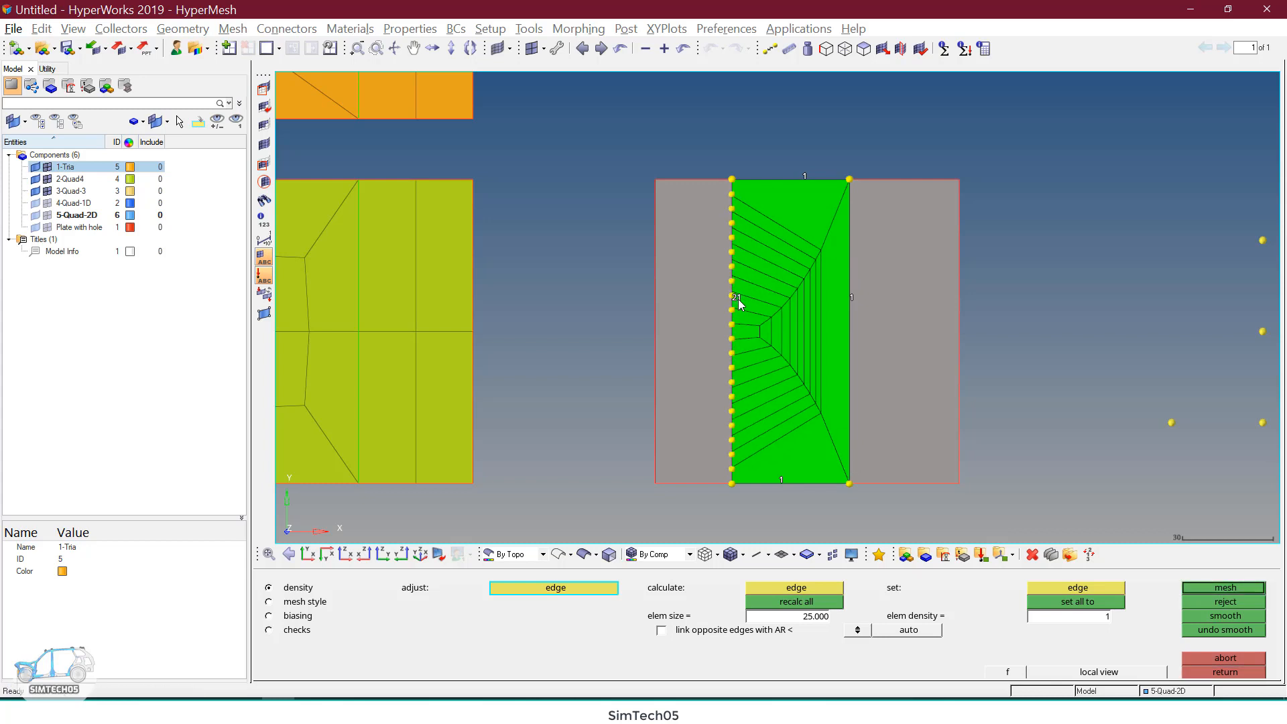
pyautogui.click(738, 300)
pyautogui.click(738, 300)
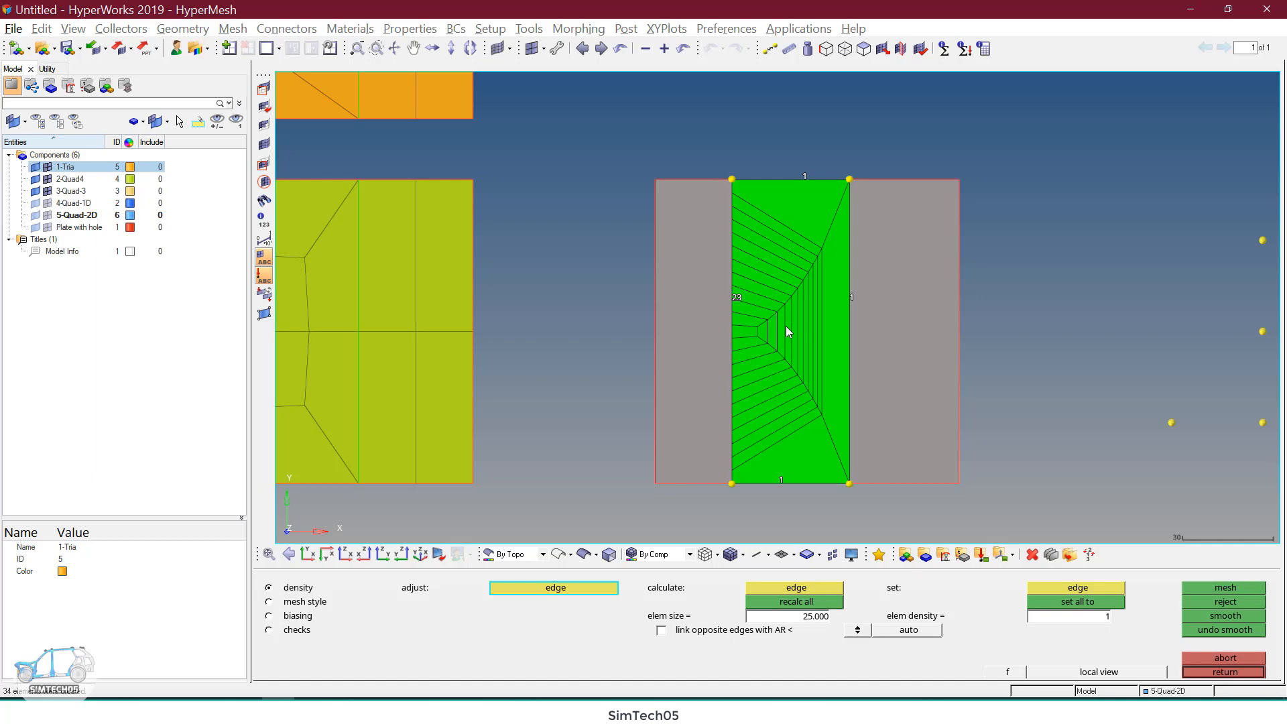
pyautogui.click(1232, 601)
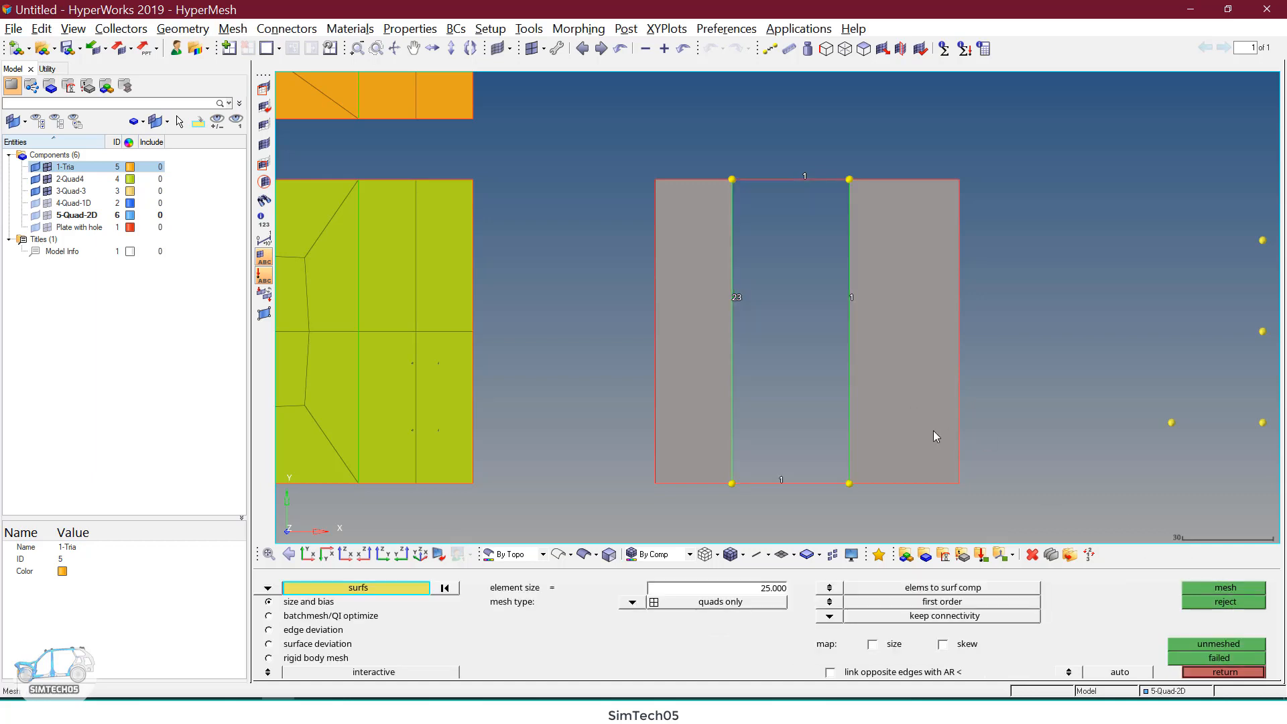
# Step: Automesh the left strip with quads only at element size 25 and accept the mesh
pyautogui.click(719, 333)
pyautogui.middleClick(733, 333)
pyautogui.middleClick(732, 334)
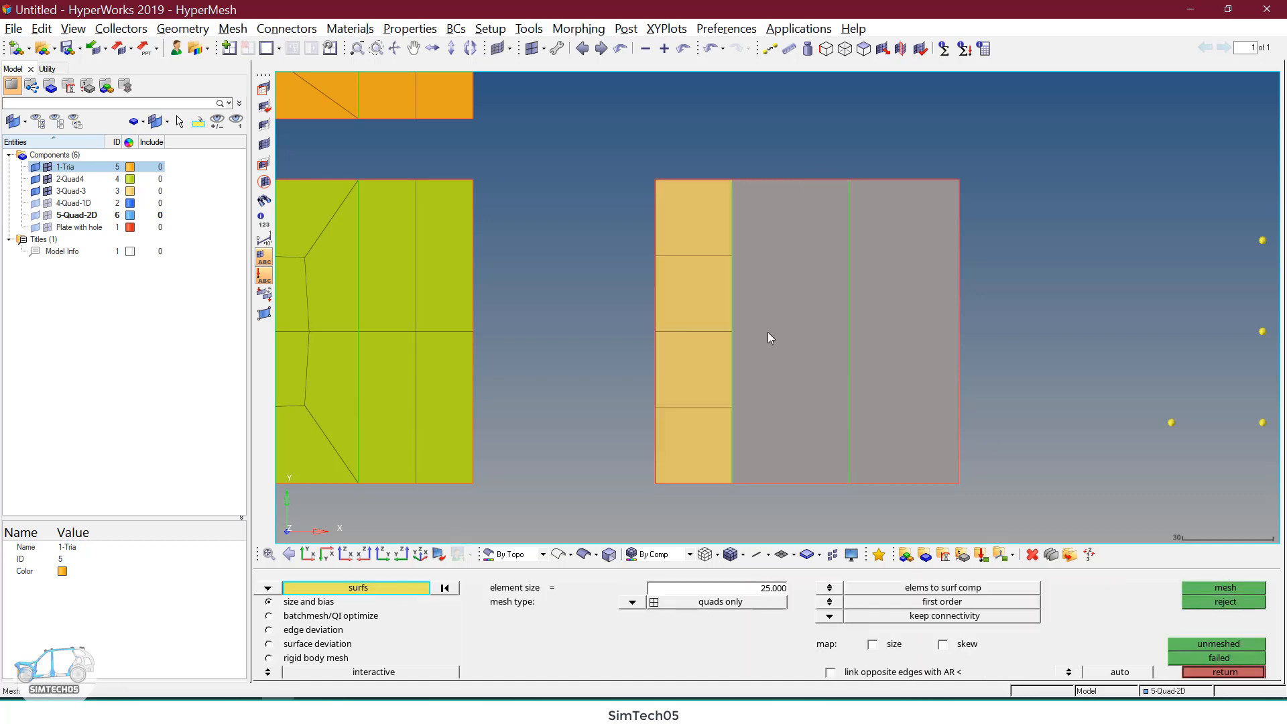
# Step: Automesh the middle strip at size 25 and reduce its right, top and bottom edge densities to 1
pyautogui.click(768, 332)
pyautogui.middleClick(770, 331)
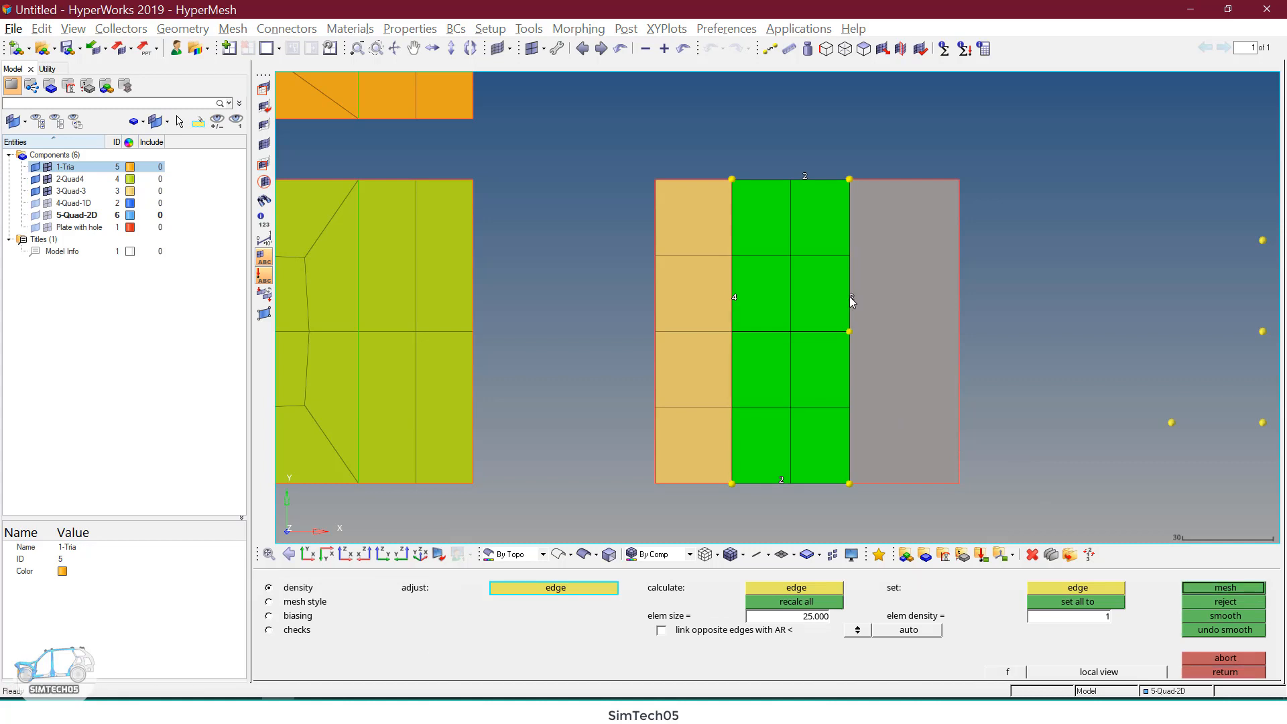
pyautogui.click(851, 298)
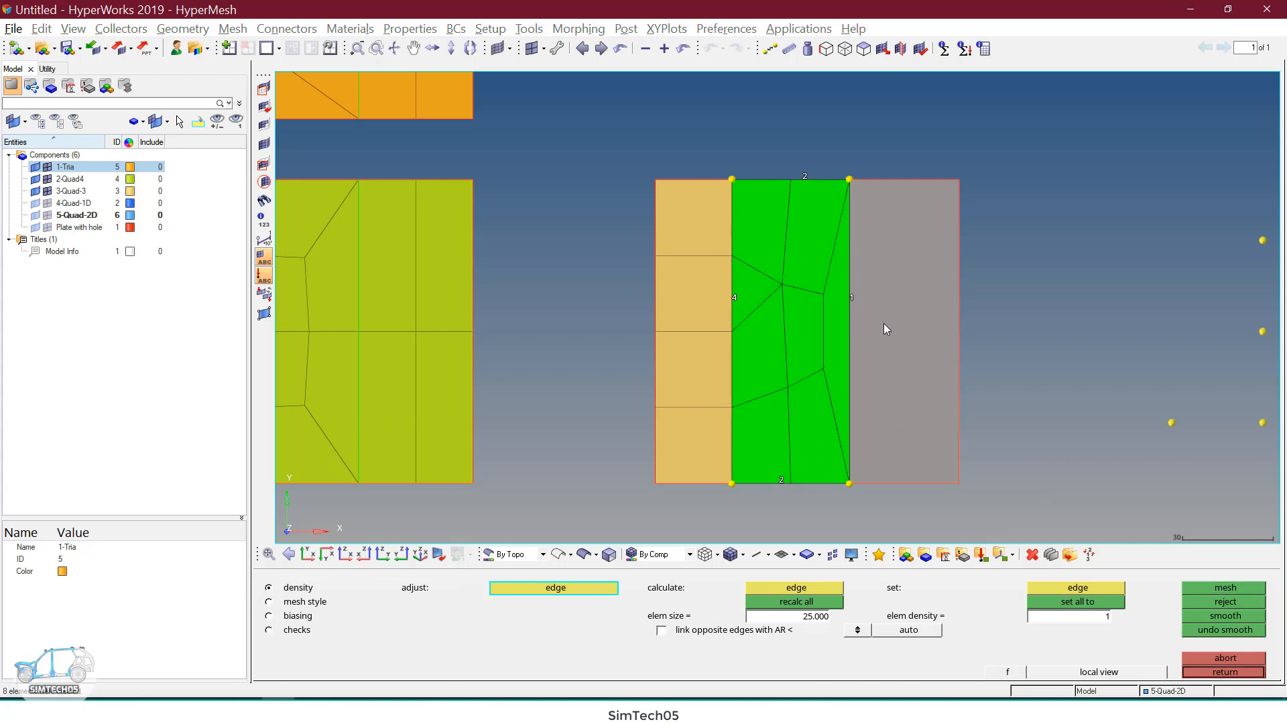
pyautogui.rightClick(778, 172)
pyautogui.rightClick(754, 475)
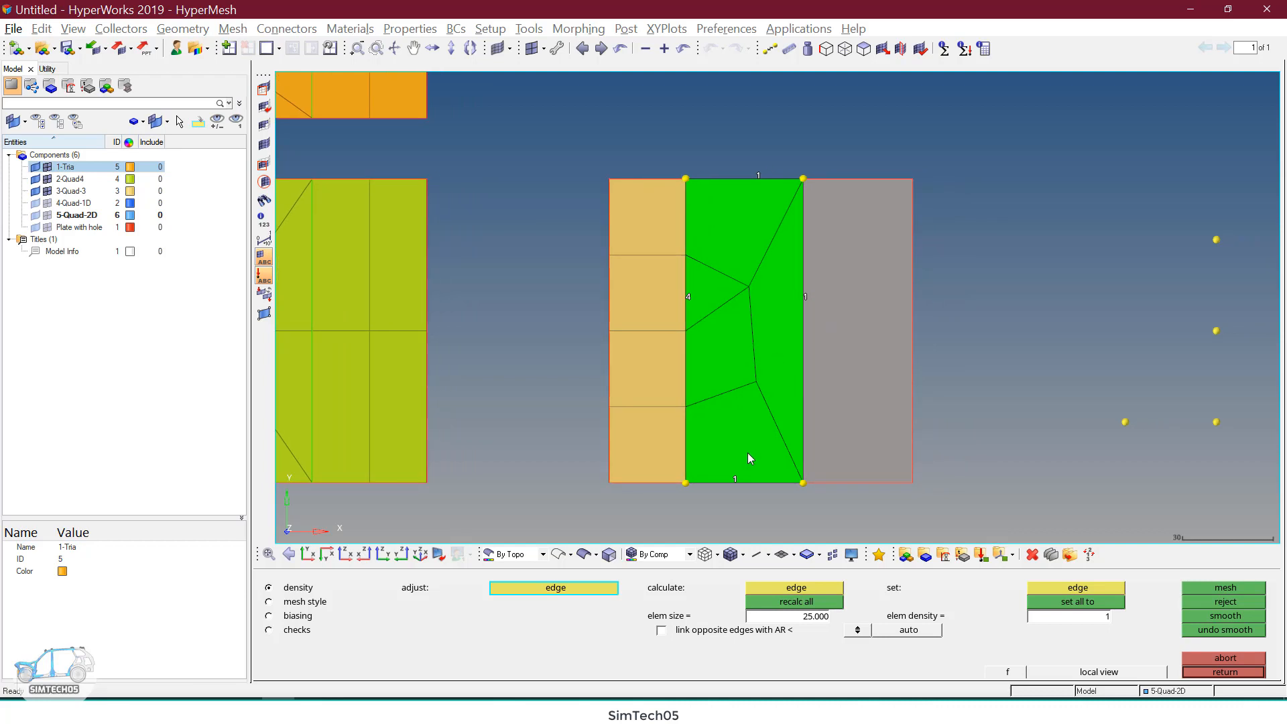
# Step: Turn off smoothing in the middle strip's mesh style, remesh it and go back to the edge density settings
pyautogui.click(314, 602)
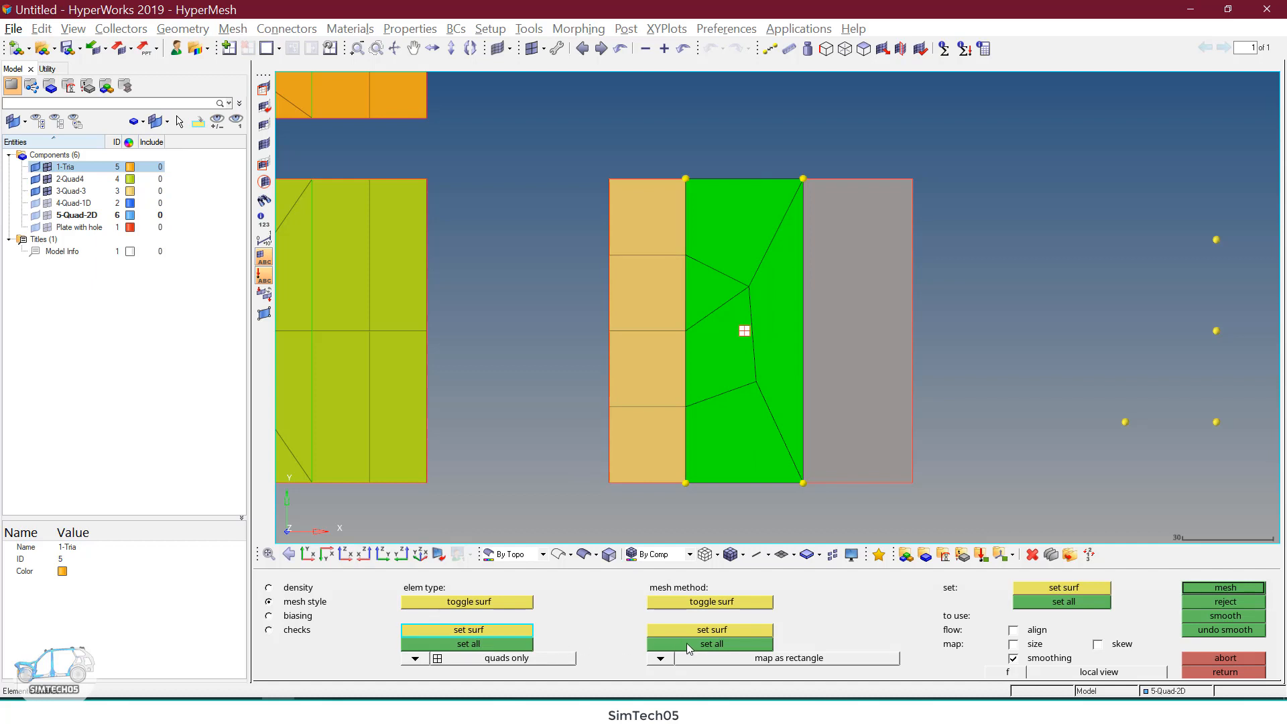
pyautogui.click(1029, 659)
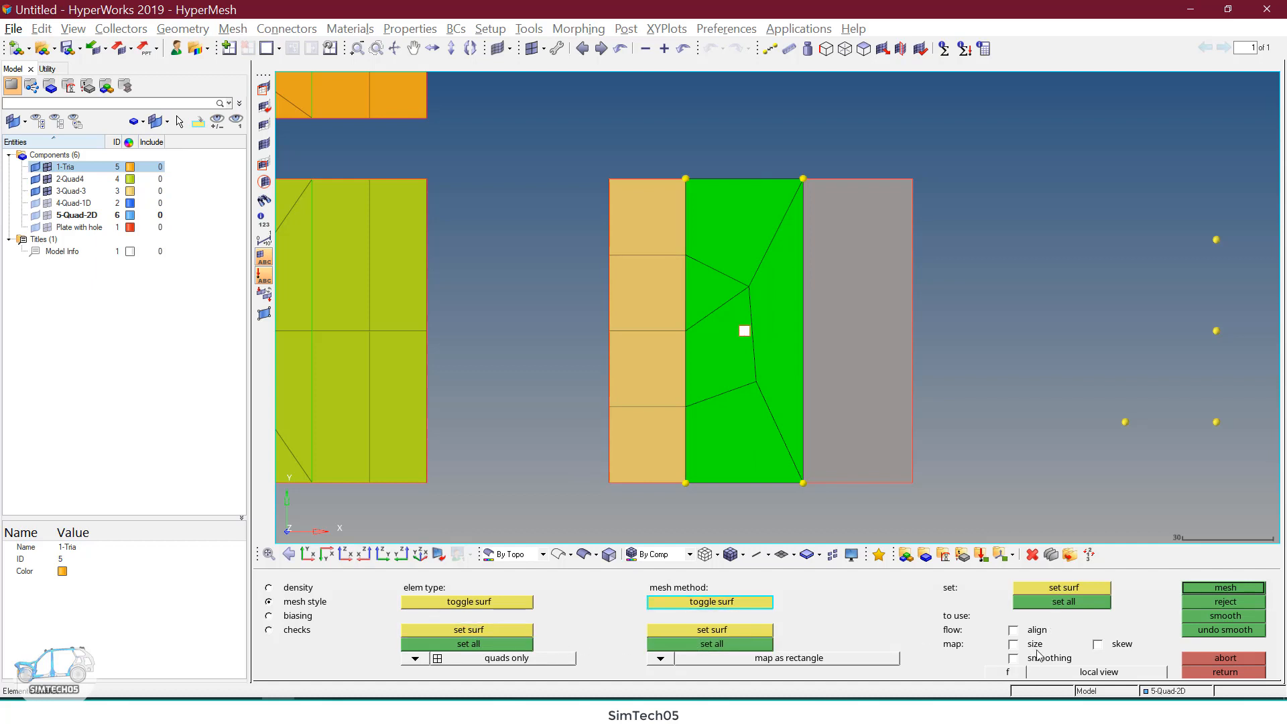
pyautogui.click(1215, 588)
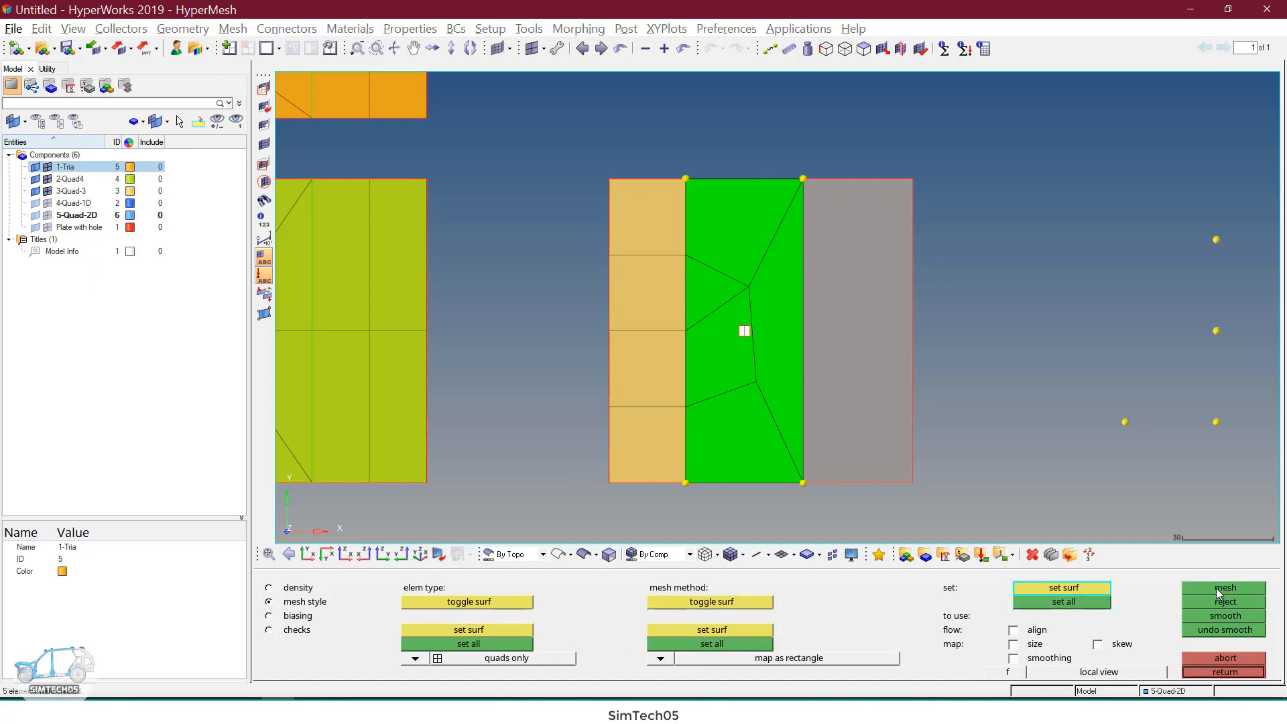
pyautogui.click(299, 587)
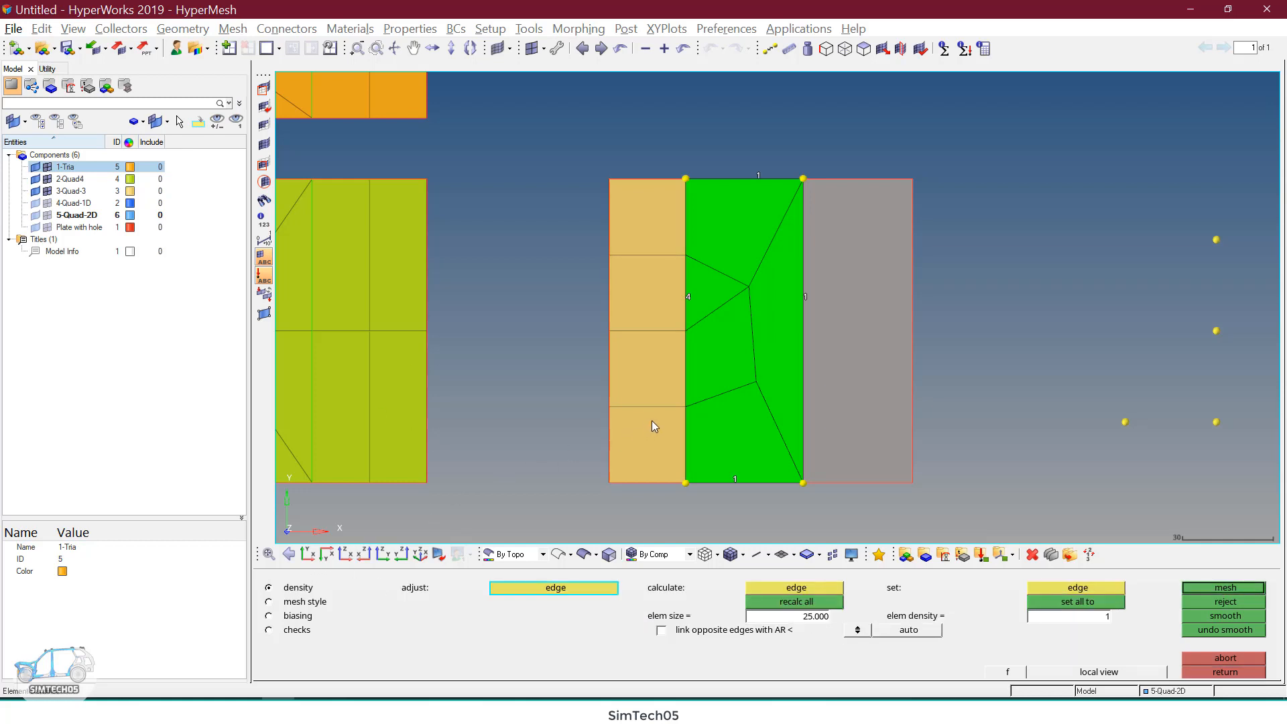
pyautogui.keyDown('ctrl'); pyautogui.moveTo(658, 340); pyautogui.dragTo(741, 342, button='right'); pyautogui.keyUp('ctrl')
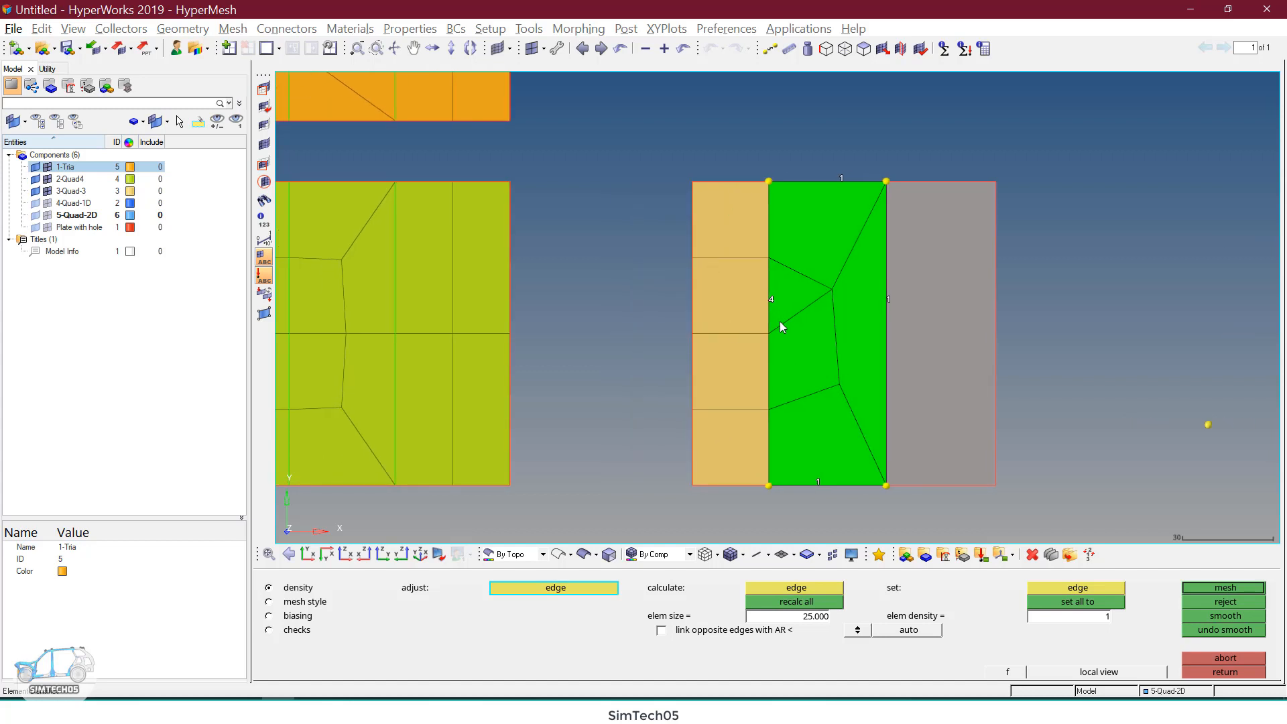
# Step: Accept the 4-to-1 transition mesh and delete all elements on the left and middle strips
pyautogui.press('Escape')
pyautogui.press('F2')
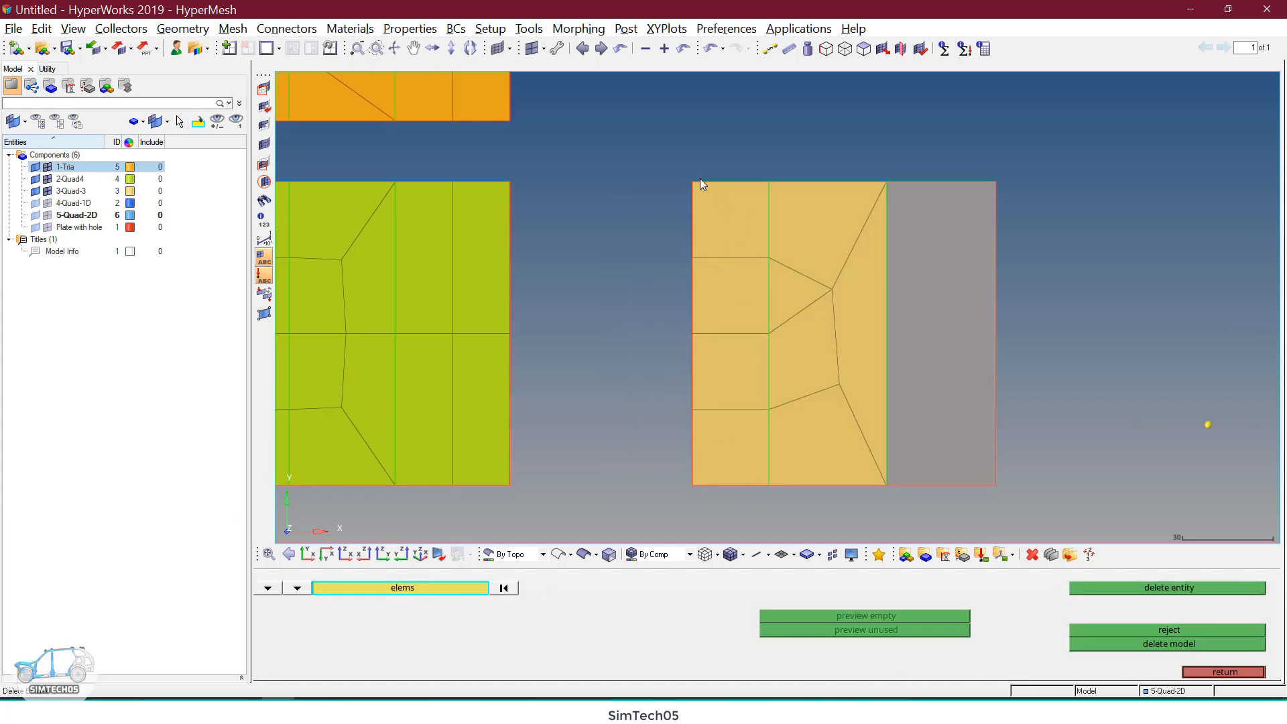
pyautogui.keyDown('shift'); pyautogui.moveTo(675, 158); pyautogui.dragTo(944, 523); pyautogui.keyUp('shift')
pyautogui.middleClick(929, 470)
# Step: Automesh the left strip at size 25 with a density of 3 on its left and right edges and accept the mesh
pyautogui.press('F12')
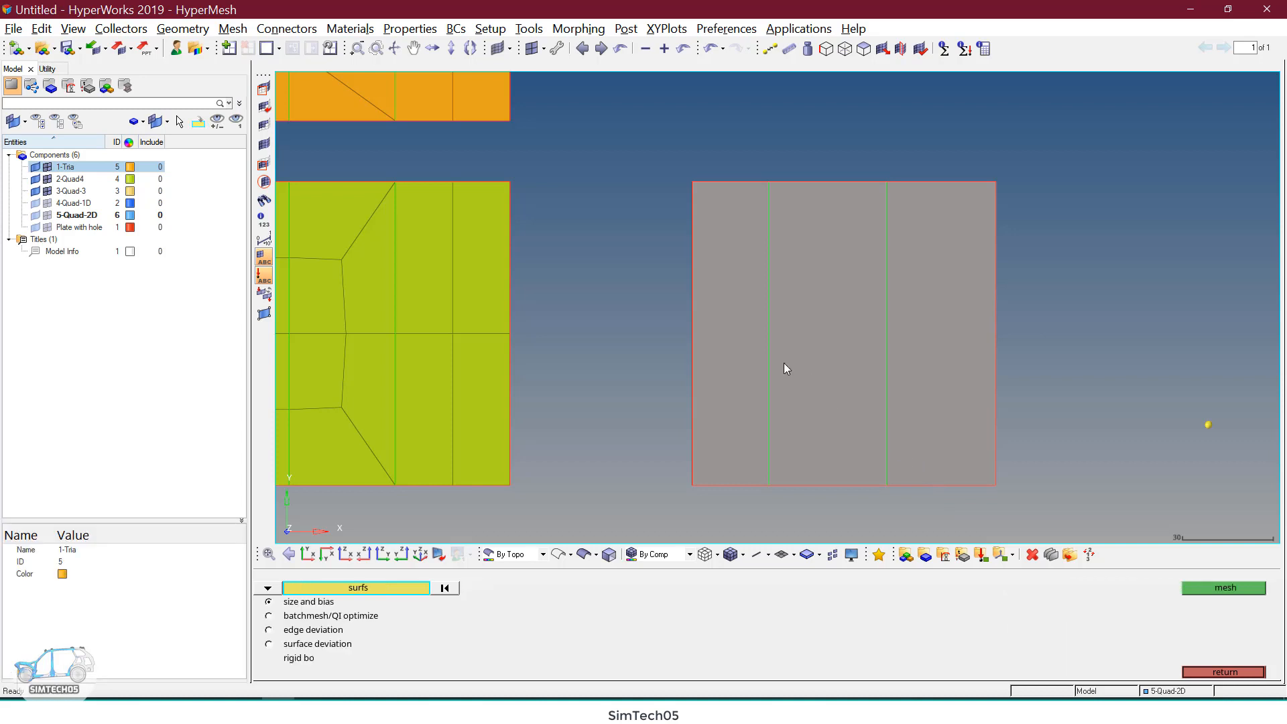
pyautogui.click(745, 345)
pyautogui.rightClick(698, 299)
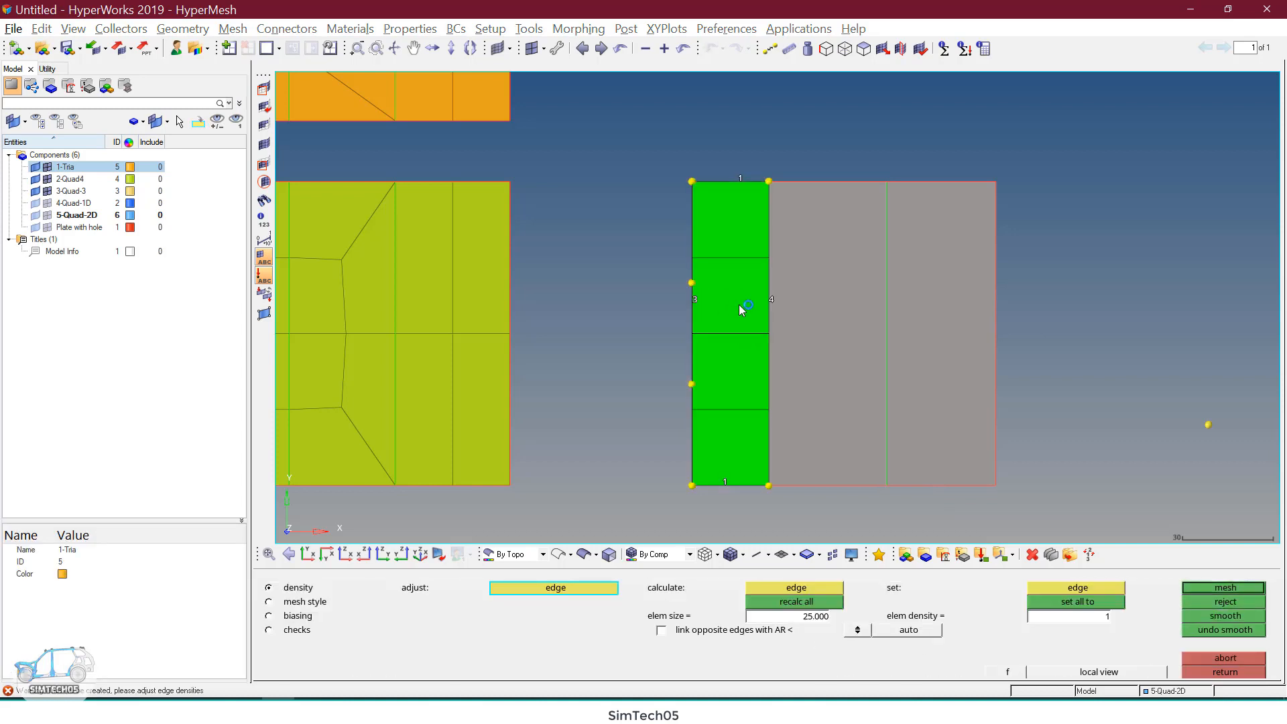
pyautogui.keyDown('ctrl'); pyautogui.moveTo(838, 397); pyautogui.dragTo(831, 391, button='right'); pyautogui.keyUp('ctrl')
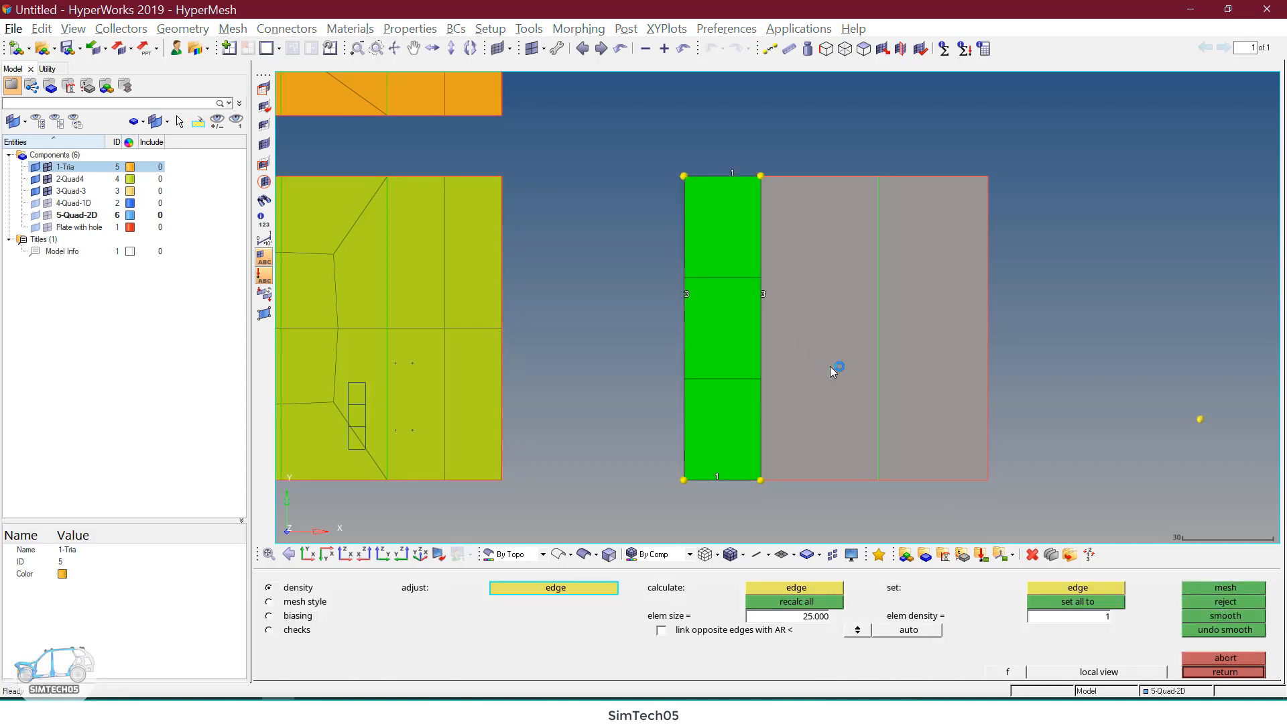
pyautogui.middleClick(829, 366)
# Step: Automesh the middle strip at size 25 and reduce its right, top and bottom edge densities to 1
pyautogui.click(835, 381)
pyautogui.middleClick(835, 381)
pyautogui.rightClick(880, 294)
pyautogui.rightClick(880, 294)
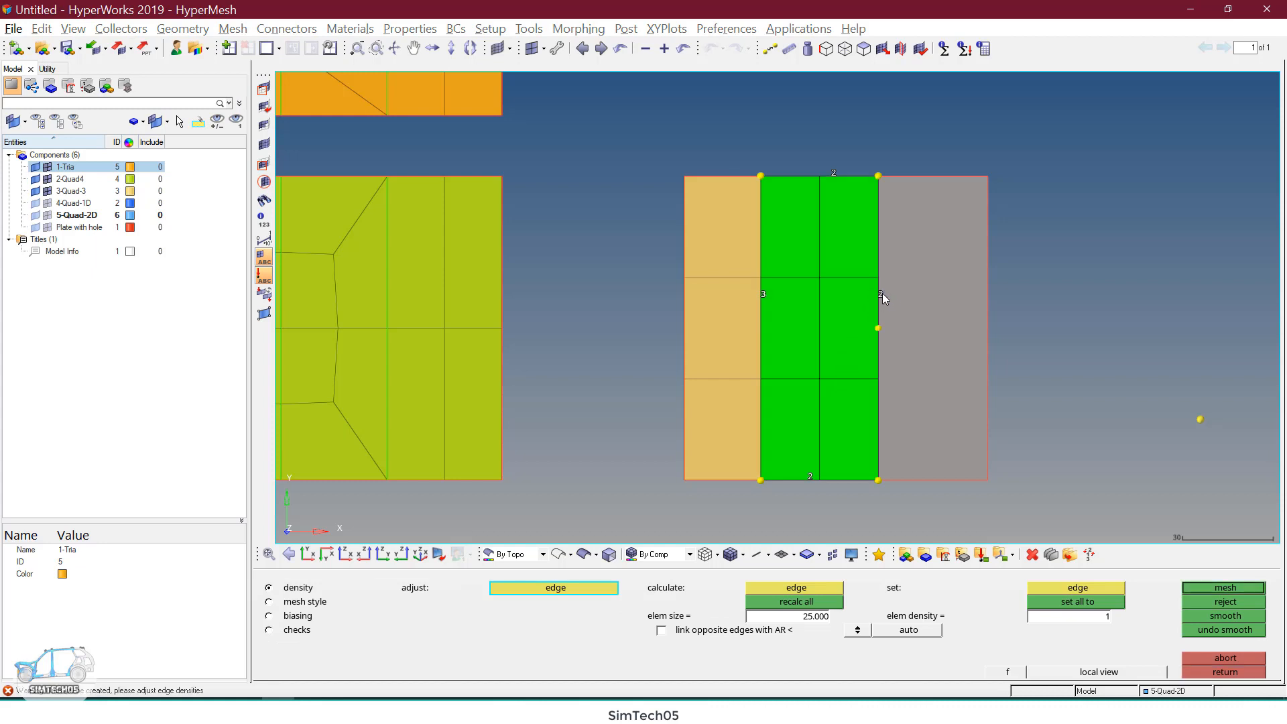
pyautogui.rightClick(834, 176)
pyautogui.rightClick(811, 473)
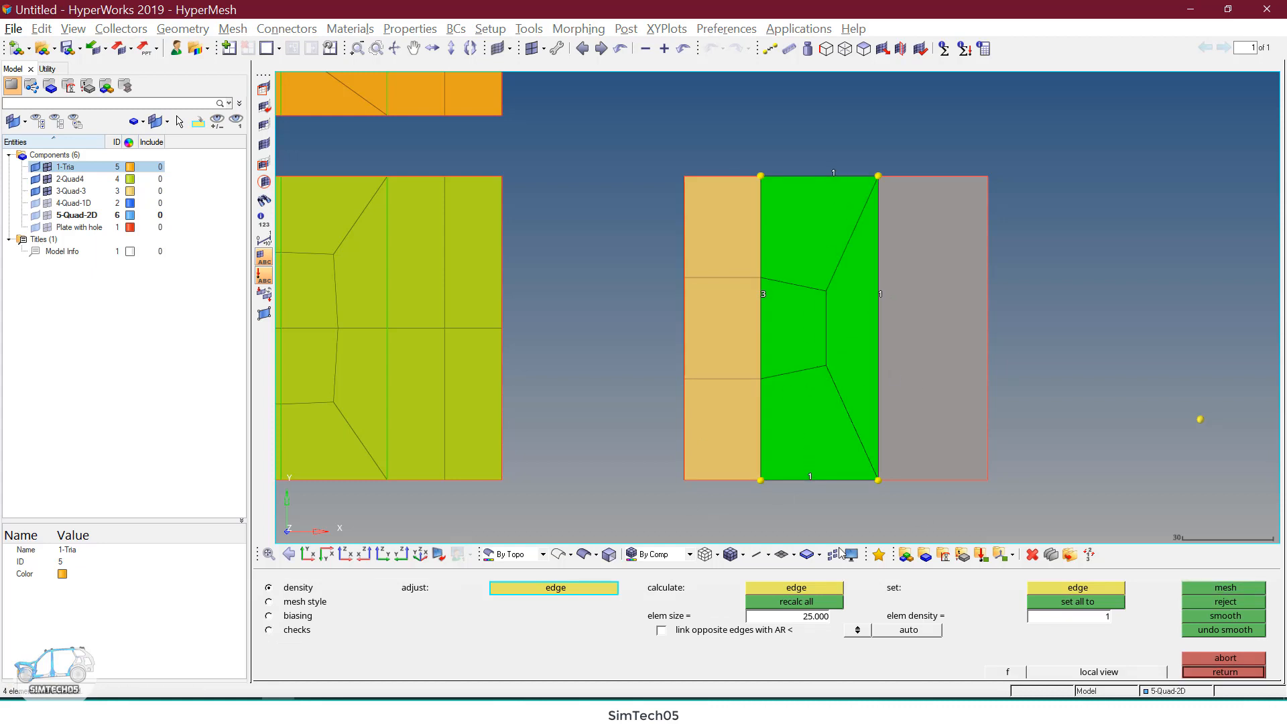
# Step: Turn off smoothing in the middle strip's mesh style, remesh it and accept the 3-to-1 transition
pyautogui.click(314, 601)
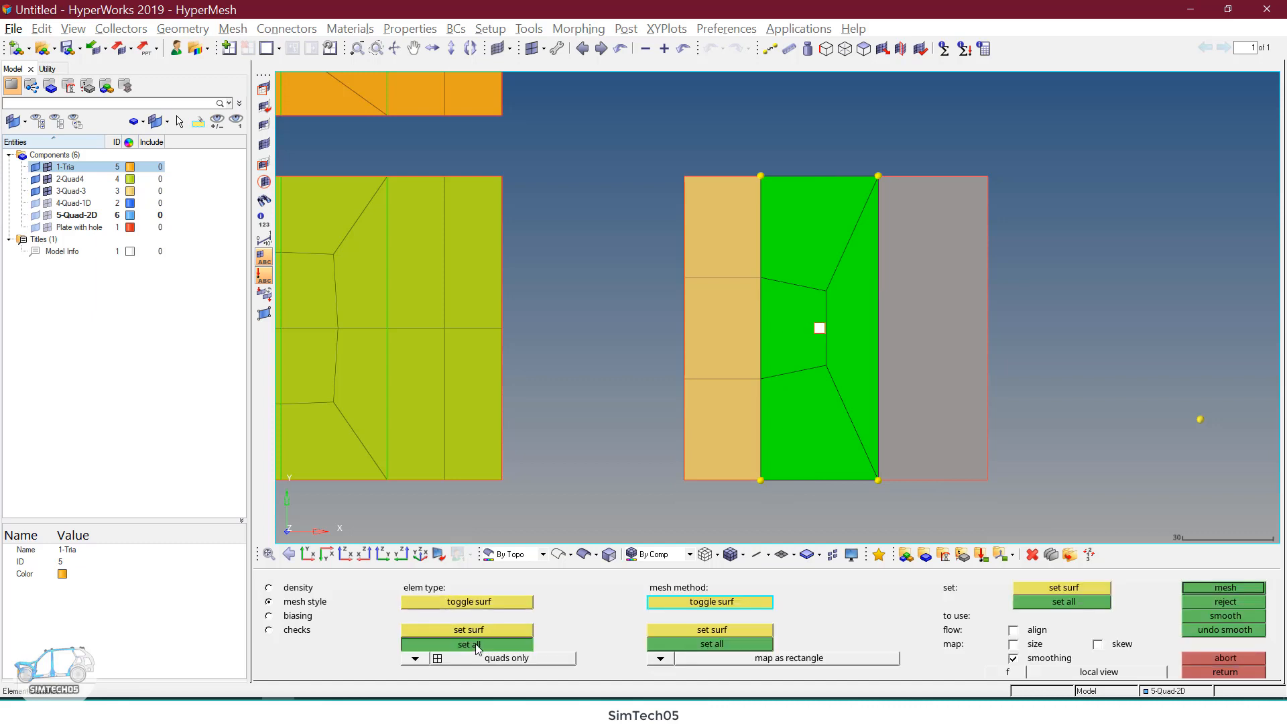
pyautogui.click(1032, 660)
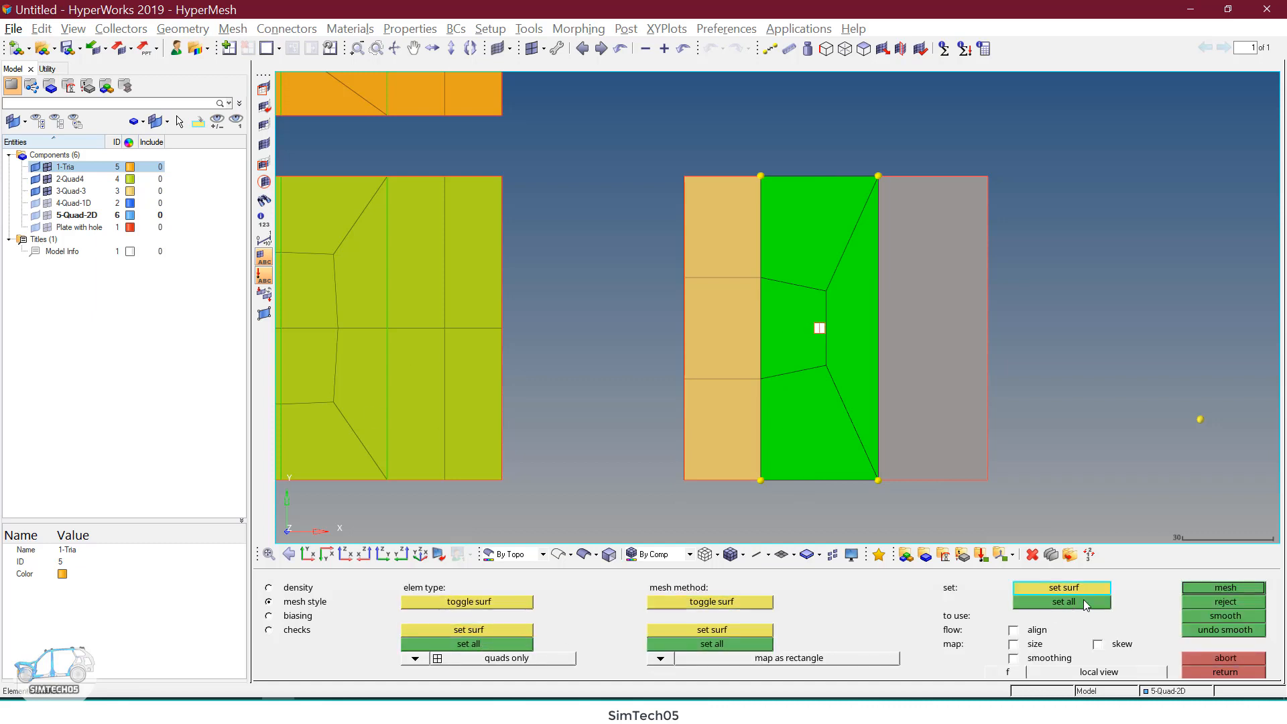
pyautogui.click(1226, 586)
pyautogui.keyDown('ctrl'); pyautogui.scroll(-2, 954, 399); pyautogui.keyUp('ctrl')
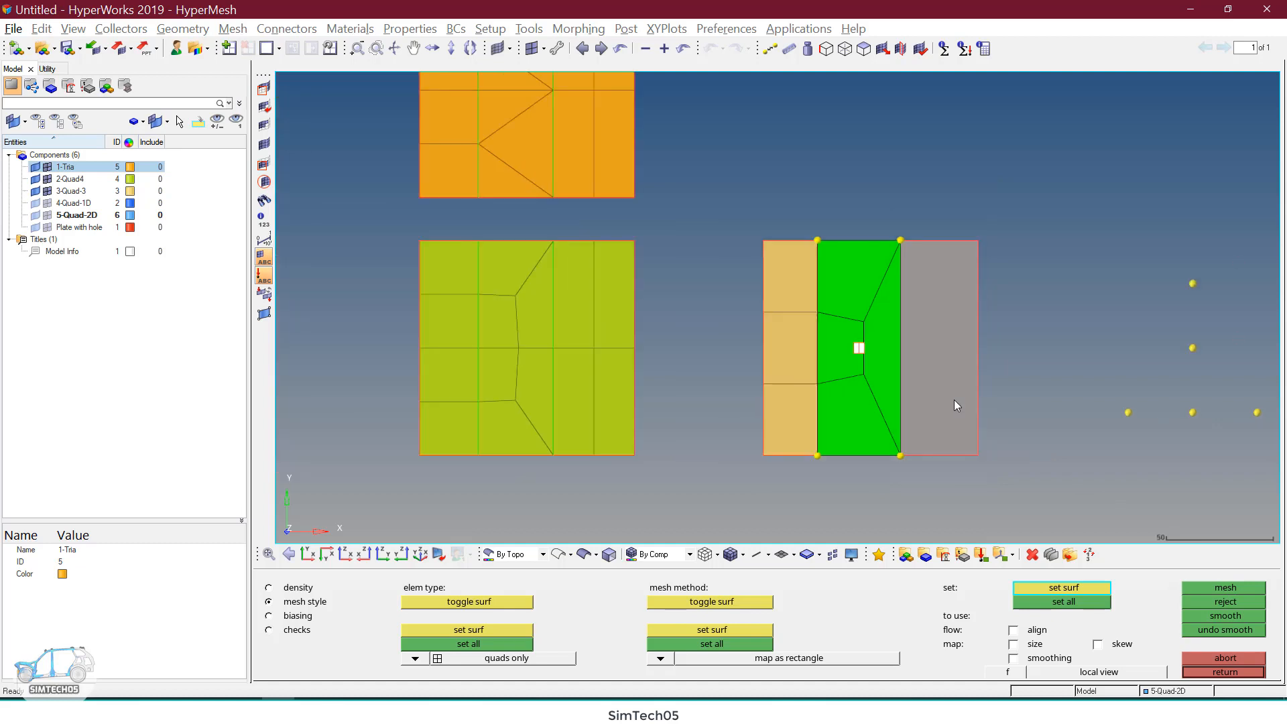
pyautogui.keyDown('ctrl'); pyautogui.moveTo(954, 400); pyautogui.dragTo(868, 394, button='right'); pyautogui.keyUp('ctrl')
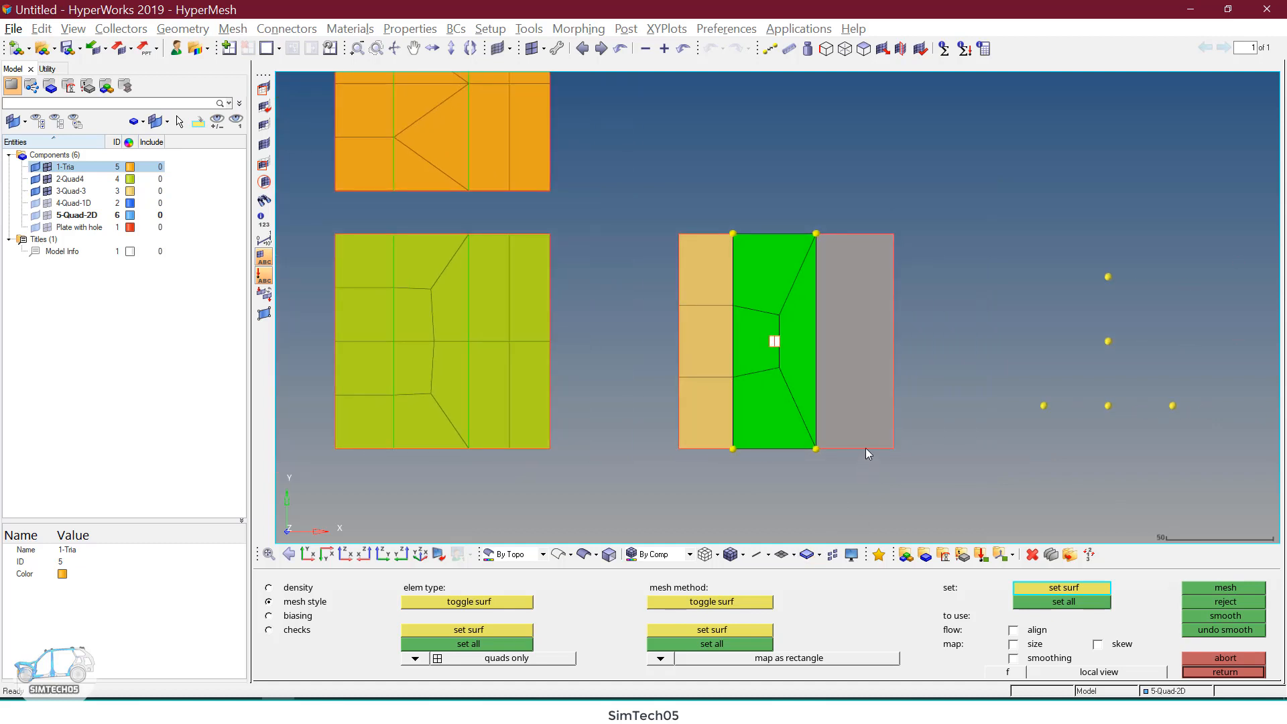
pyautogui.middleClick(865, 377)
# Step: Automesh the right strip with a density of 1 on its right, top and bottom edges and accept the mesh
pyautogui.click(867, 372)
pyautogui.middleClick(867, 371)
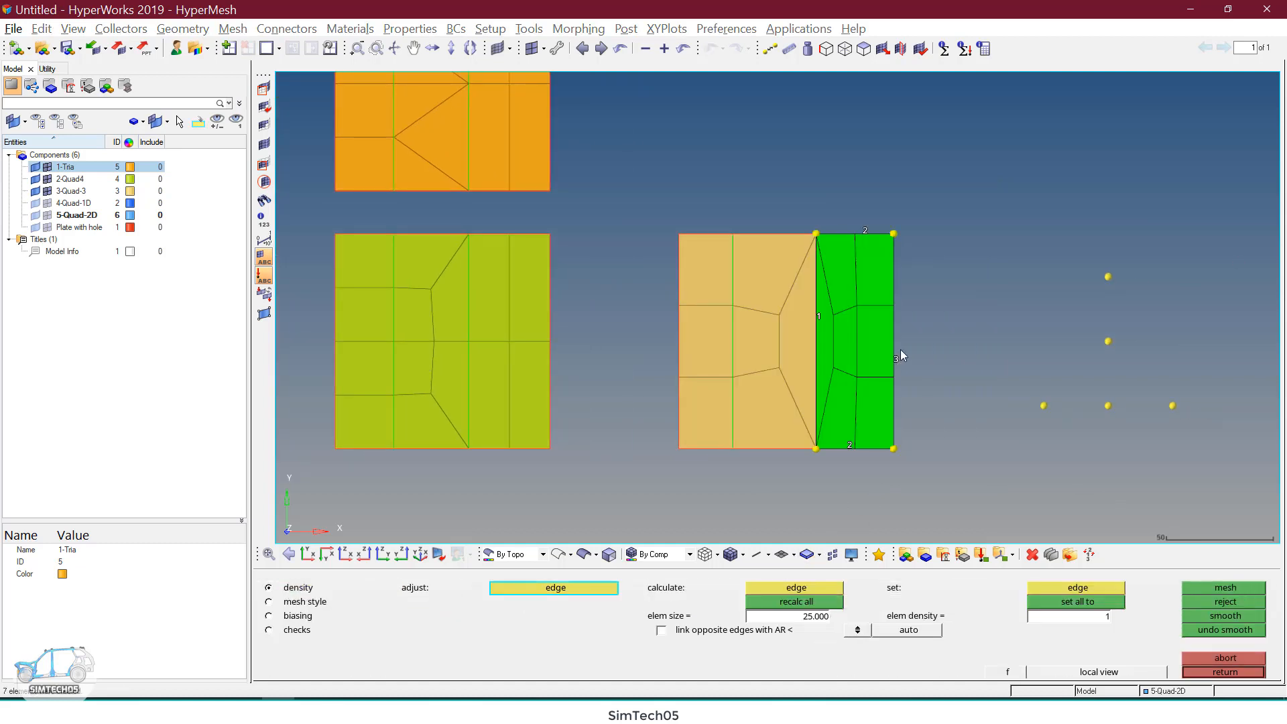
pyautogui.keyDown('ctrl'); pyautogui.moveTo(893, 326); pyautogui.dragTo(890, 352, button='right'); pyautogui.keyUp('ctrl')
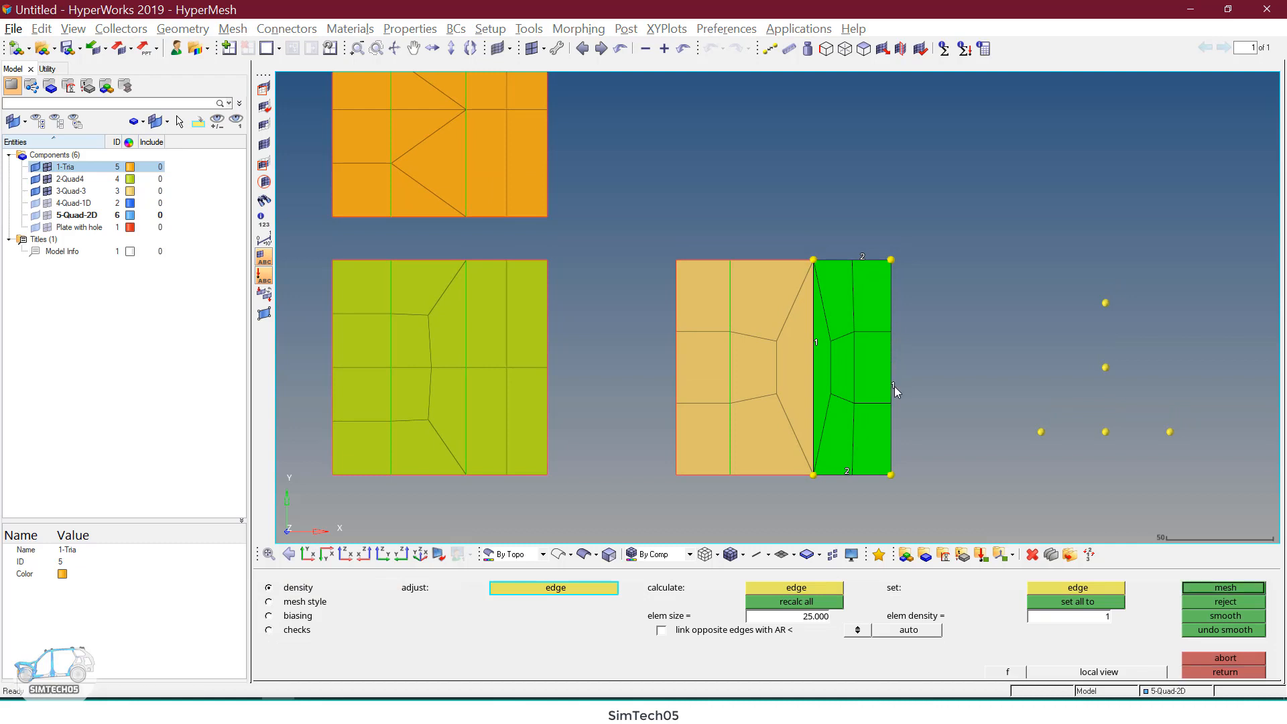
pyautogui.rightClick(862, 259)
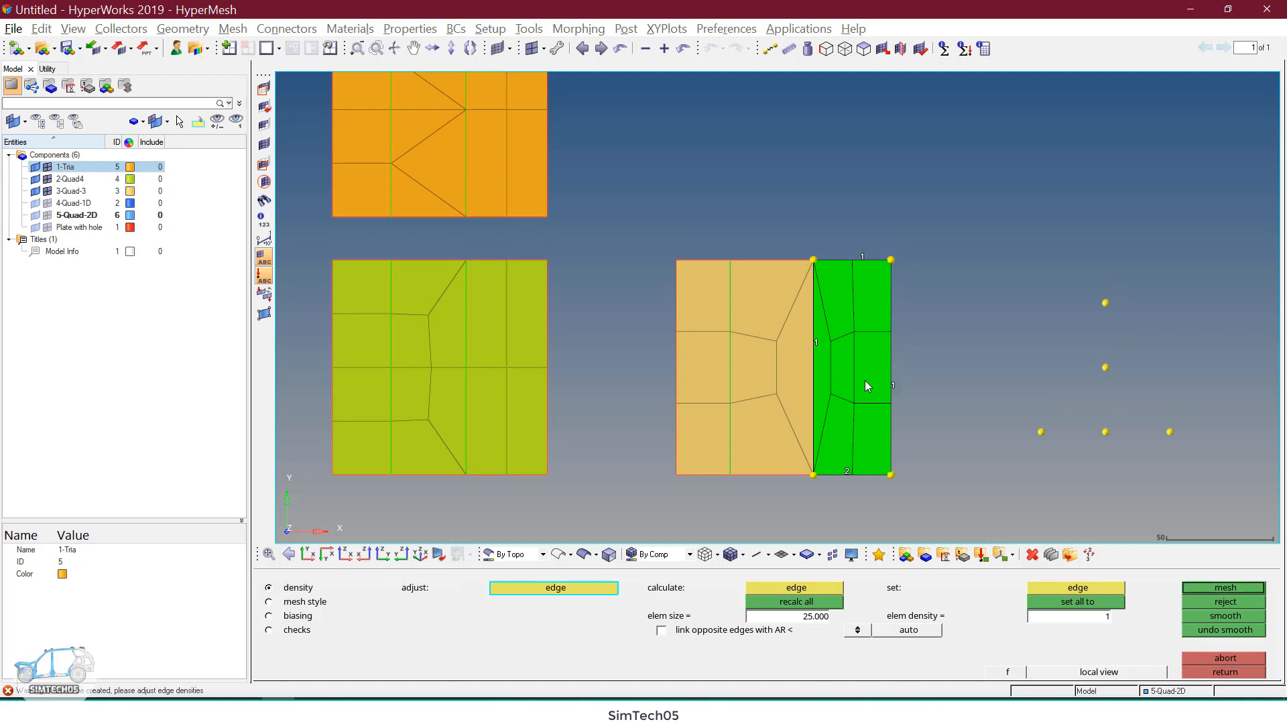
pyautogui.rightClick(847, 471)
pyautogui.scroll(-2, 898, 400)
pyautogui.keyDown('ctrl'); pyautogui.moveTo(898, 400); pyautogui.dragTo(866, 412, button='right'); pyautogui.keyUp('ctrl')
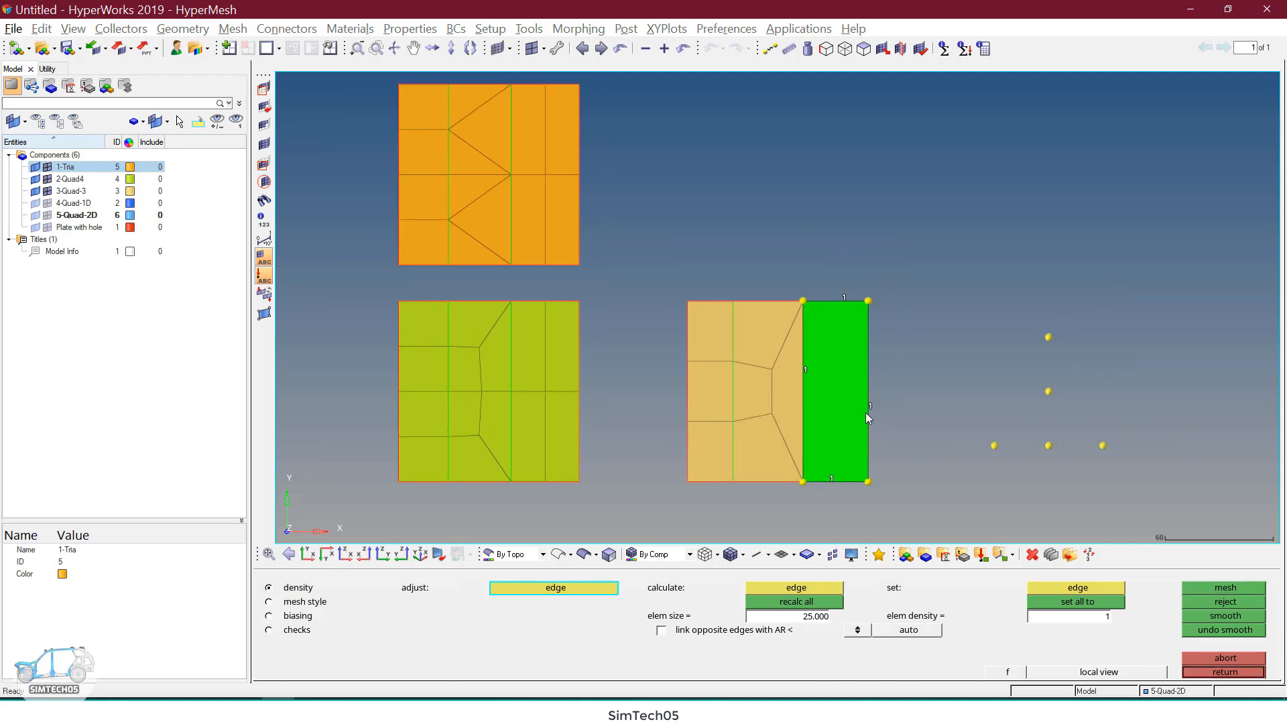
pyautogui.middleClick(814, 360)
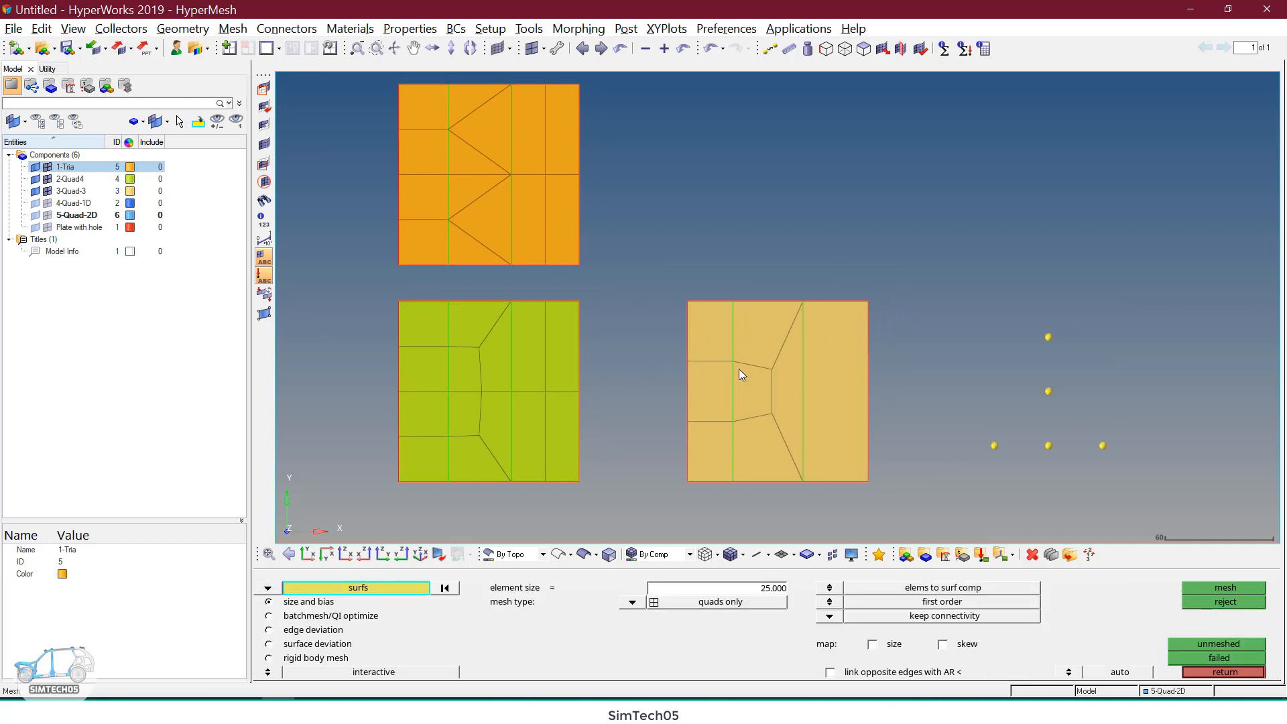
# Step: Show the geometry and elements of the 4-Quad-1D component
pyautogui.keyDown('ctrl'); pyautogui.moveTo(744, 372); pyautogui.dragTo(764, 379, button='right'); pyautogui.keyUp('ctrl')
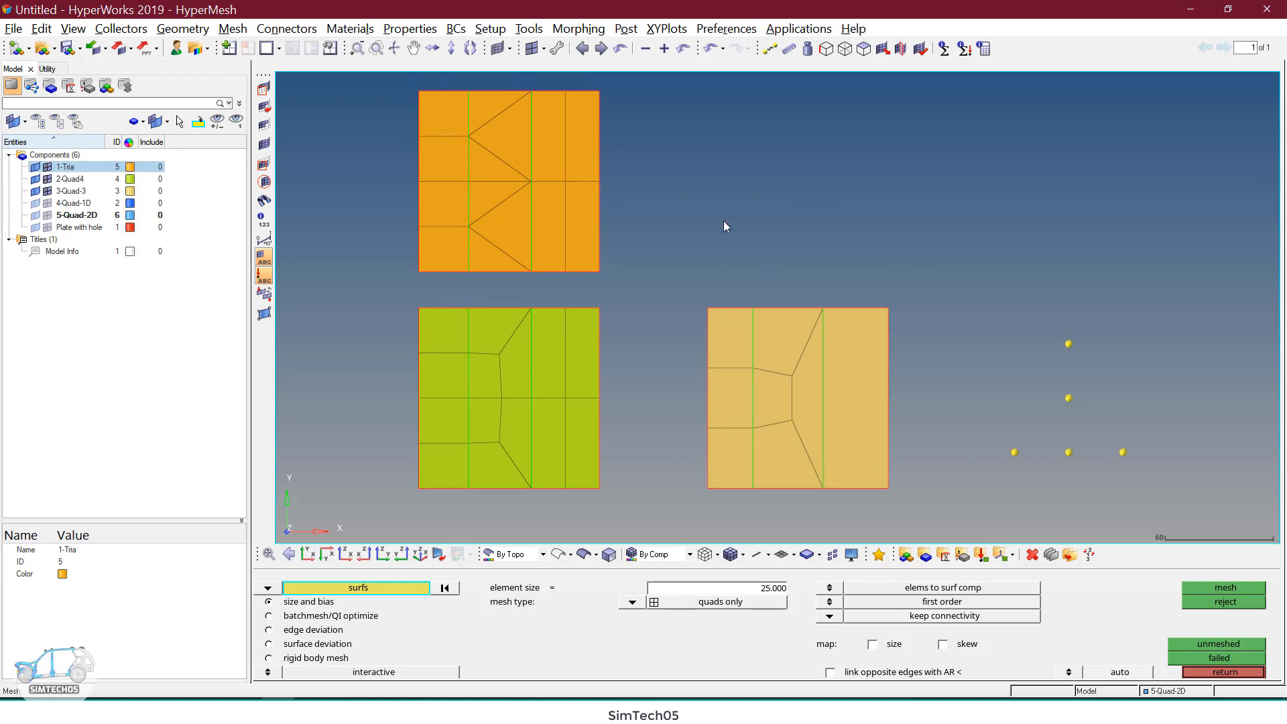
pyautogui.click(48, 203)
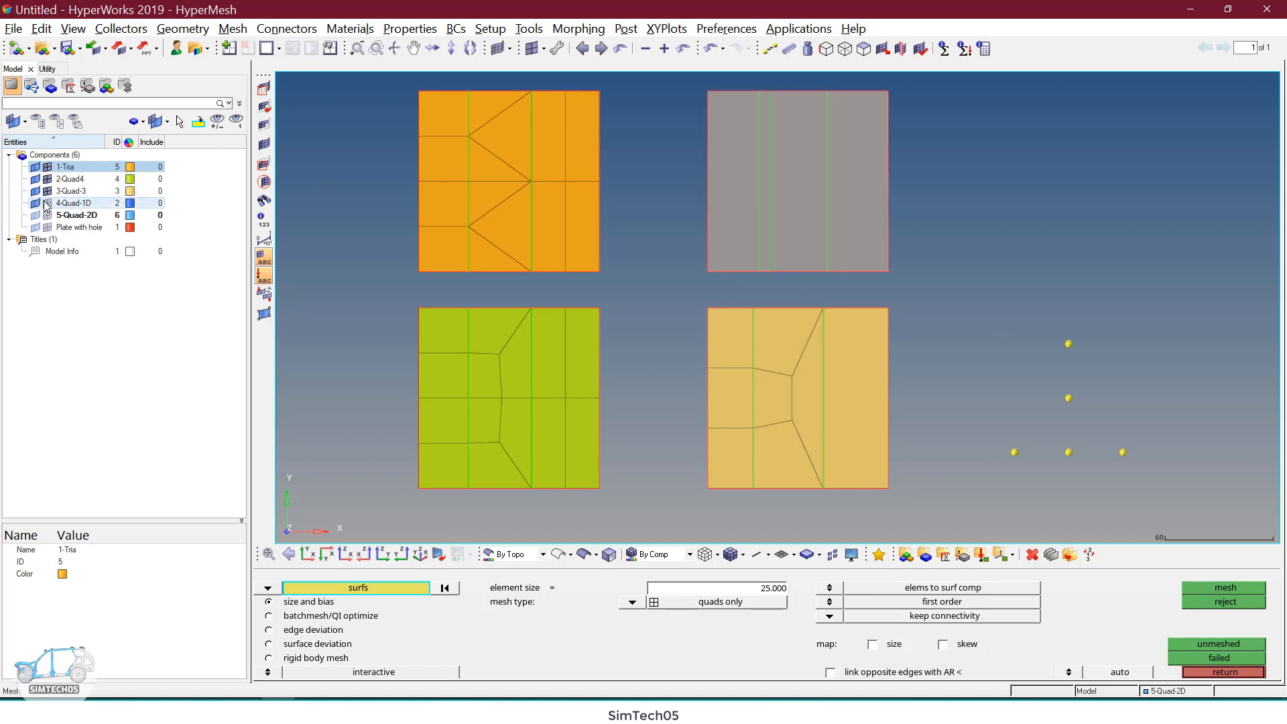
pyautogui.click(47, 203)
pyautogui.keyDown('ctrl'); pyautogui.scroll(3, 813, 170); pyautogui.keyUp('ctrl')
pyautogui.keyDown('ctrl'); pyautogui.moveTo(813, 171); pyautogui.dragTo(802, 272, button='right'); pyautogui.keyUp('ctrl')
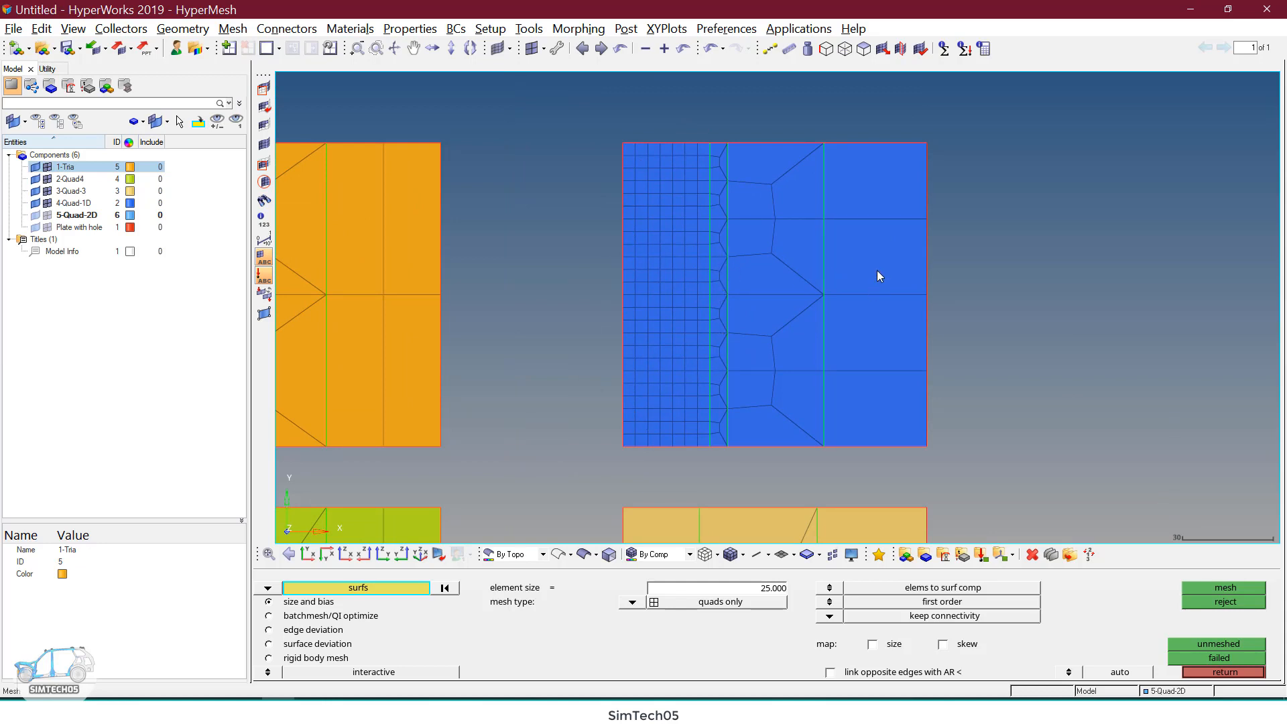
# Step: Delete all elements on the 4-Quad-1D plate
pyautogui.press('F2')
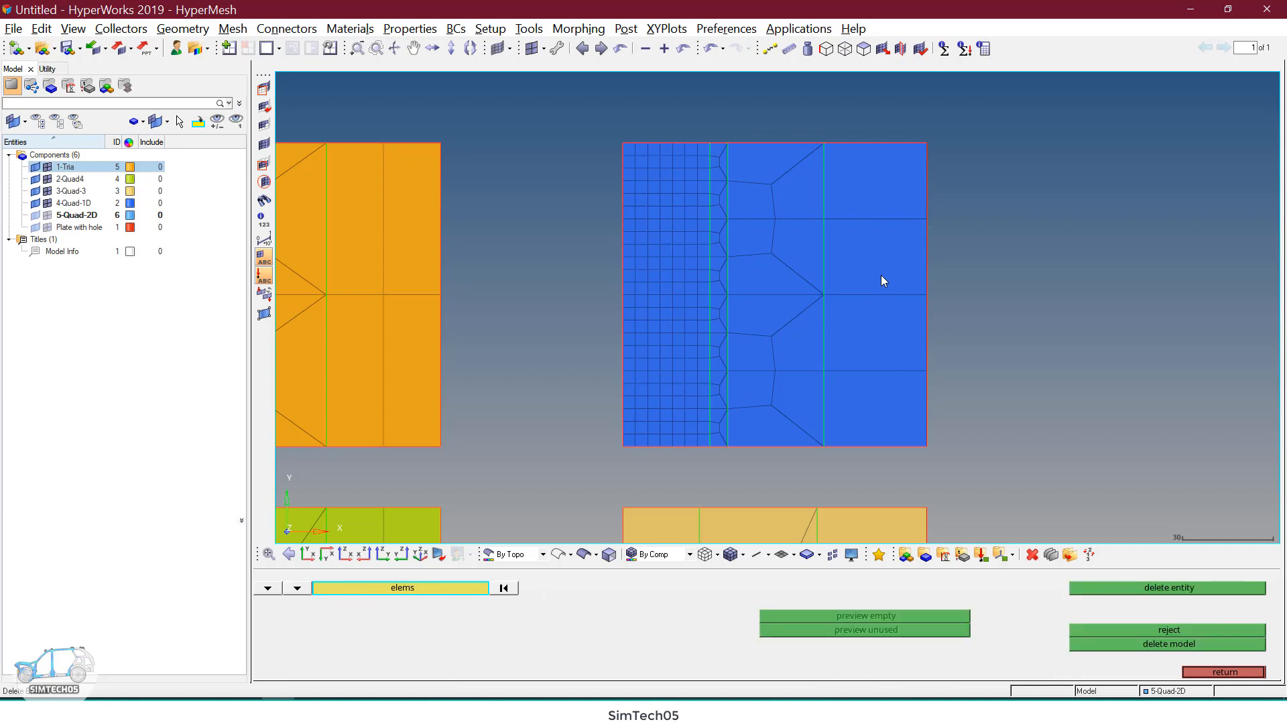
pyautogui.moveTo(593, 119)
pyautogui.keyDown('shift'); pyautogui.mouseDown()
pyautogui.moveTo(759, 337)
pyautogui.moveTo(950, 463)
pyautogui.mouseUp(); pyautogui.keyUp('shift')
pyautogui.middleClick(951, 463)
# Step: Automesh the leftmost strip of the 4-Quad-1D plate with quads only at element size 5
pyautogui.press('F12')
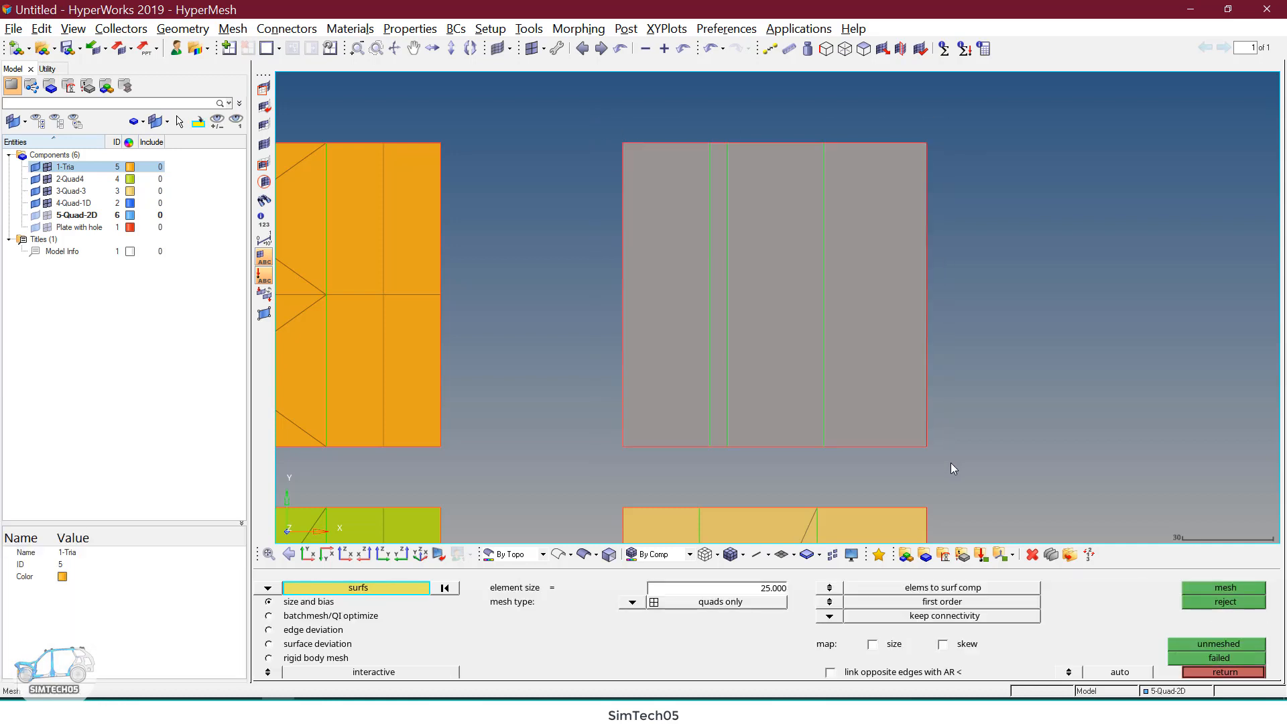
pyautogui.click(678, 339)
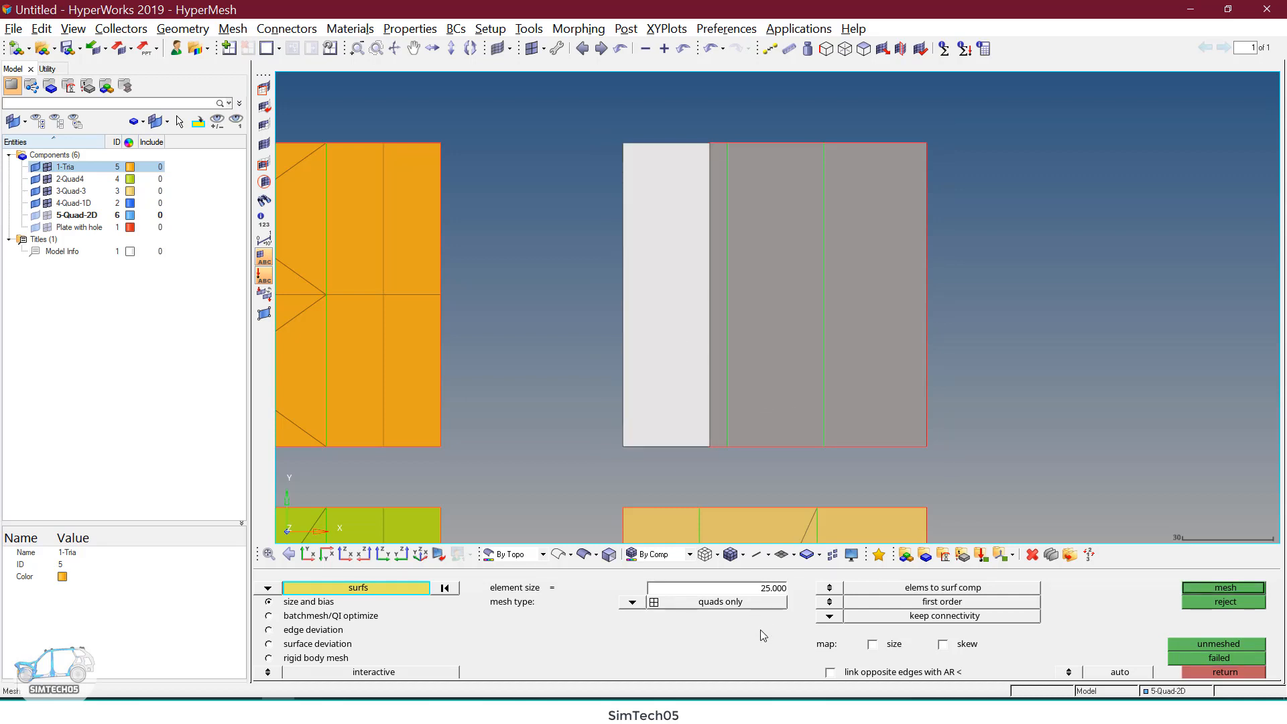
pyautogui.click(761, 588)
pyautogui.write('5')
pyautogui.press('Return')
pyautogui.click(1225, 588)
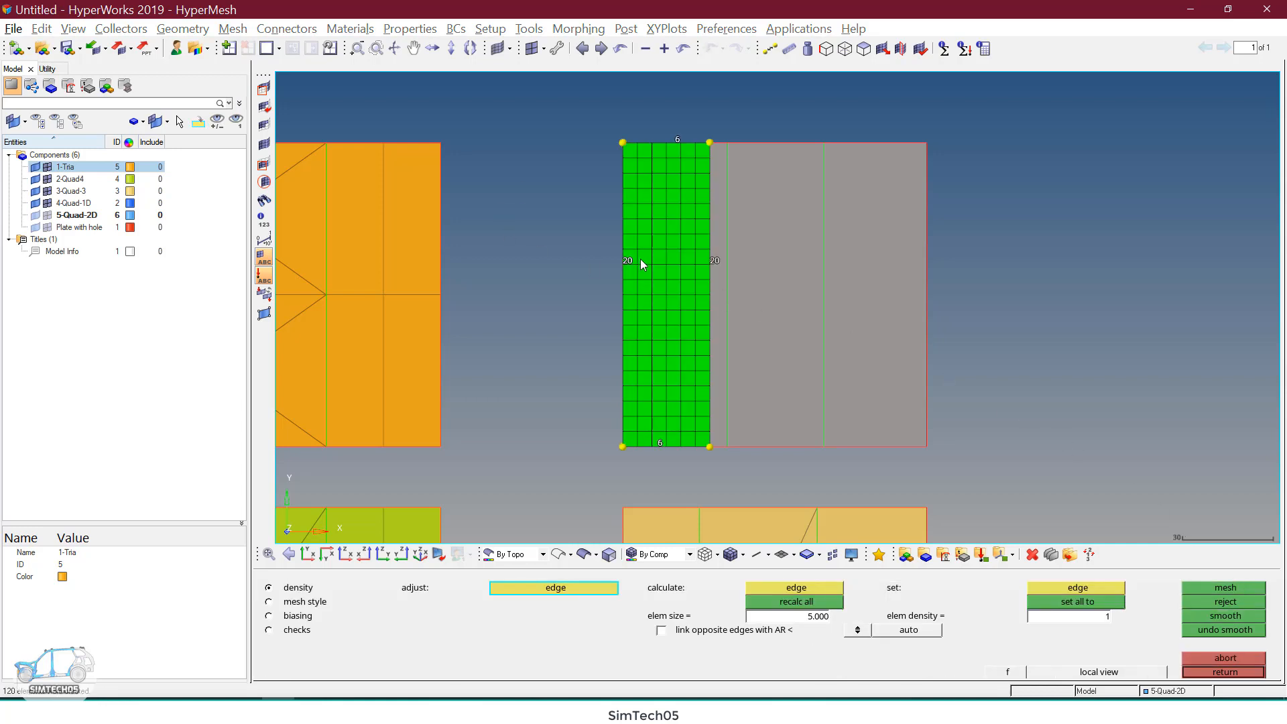
# Step: Set the density of the leftmost strip's two long edges to 21 and accept the remeshed strip
pyautogui.scroll(-4, 701, 333)
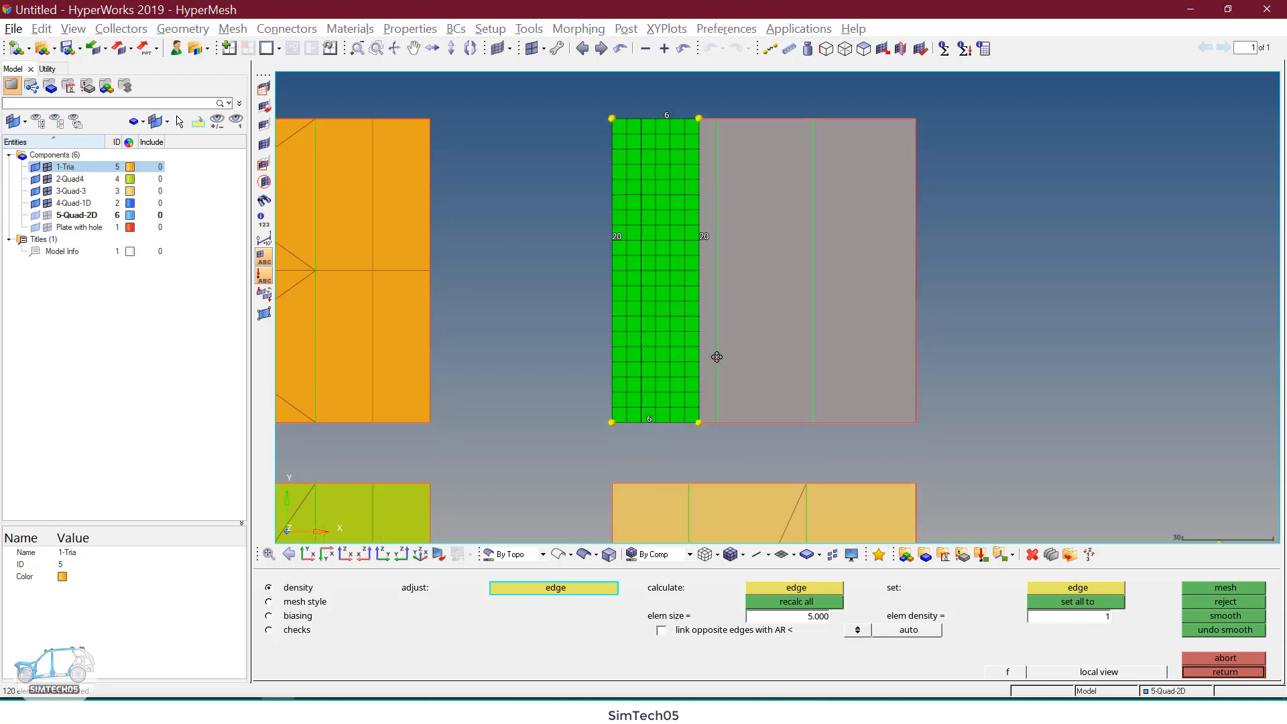
pyautogui.keyDown('ctrl'); pyautogui.moveTo(699, 244); pyautogui.dragTo(698, 212, button='right'); pyautogui.keyUp('ctrl')
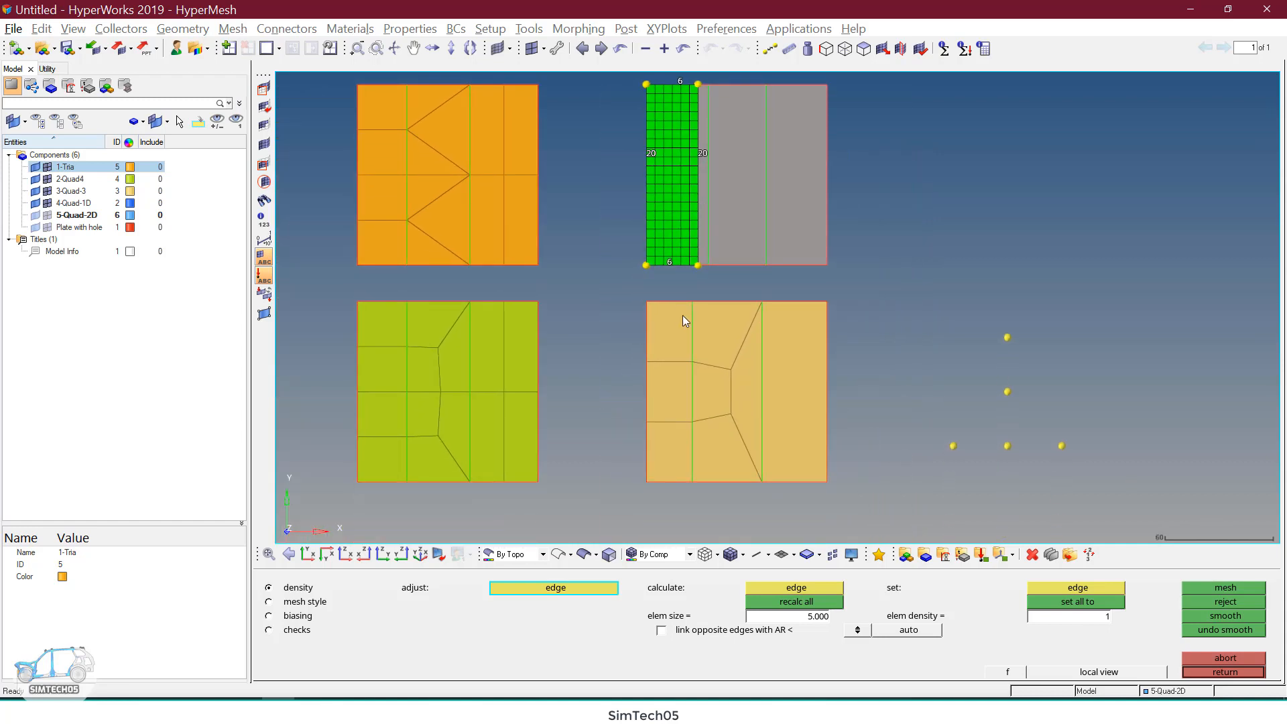
pyautogui.keyDown('ctrl'); pyautogui.moveTo(699, 268); pyautogui.dragTo(697, 290, button='right'); pyautogui.keyUp('ctrl')
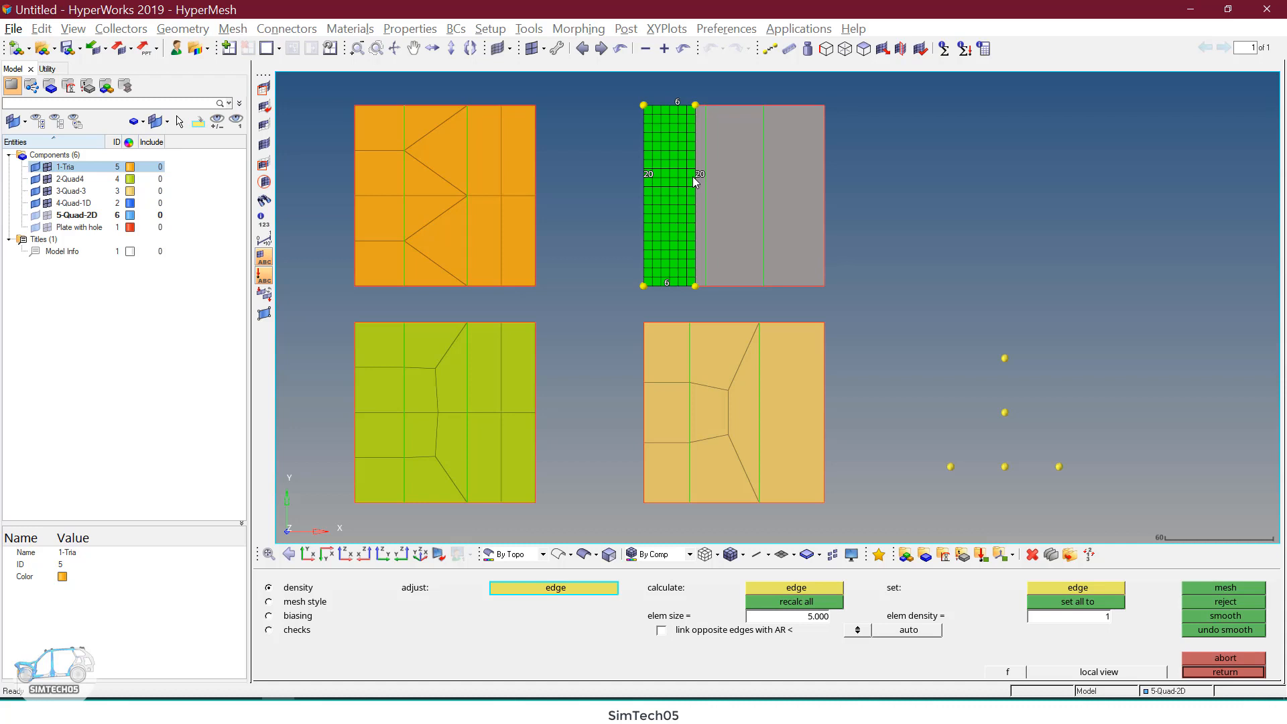
pyautogui.scroll(3, 694, 164)
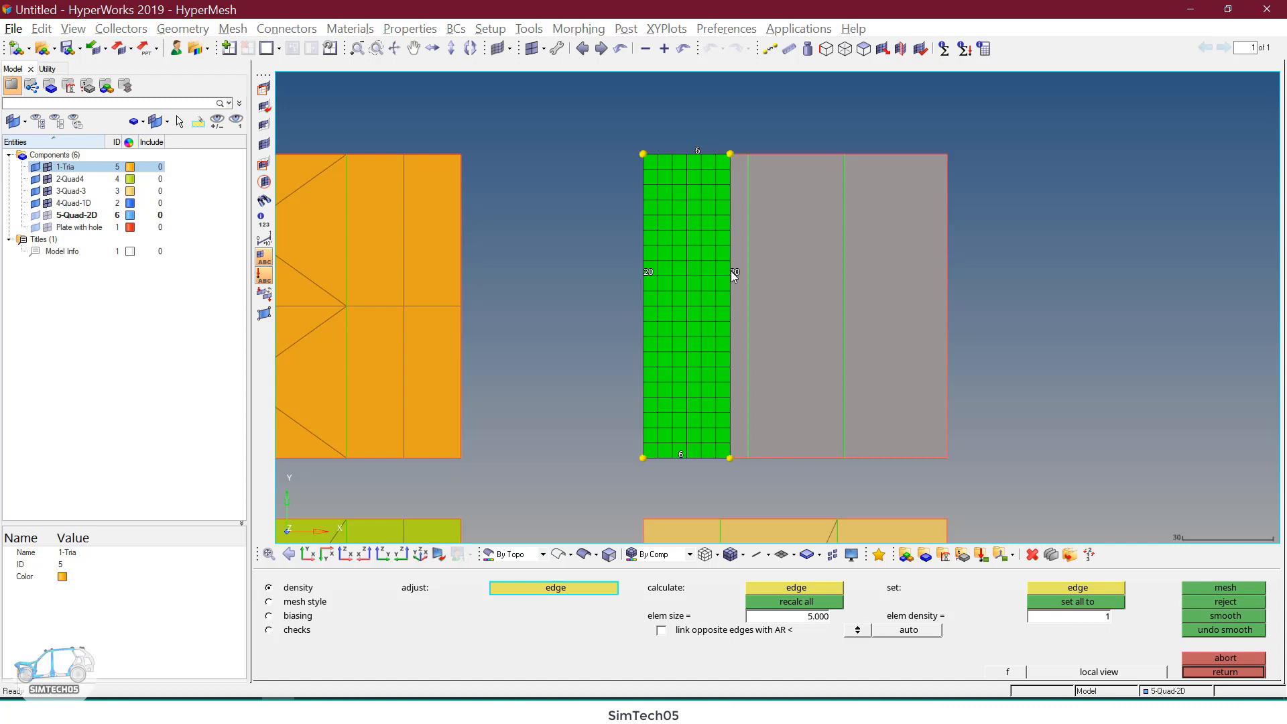
pyautogui.click(733, 272)
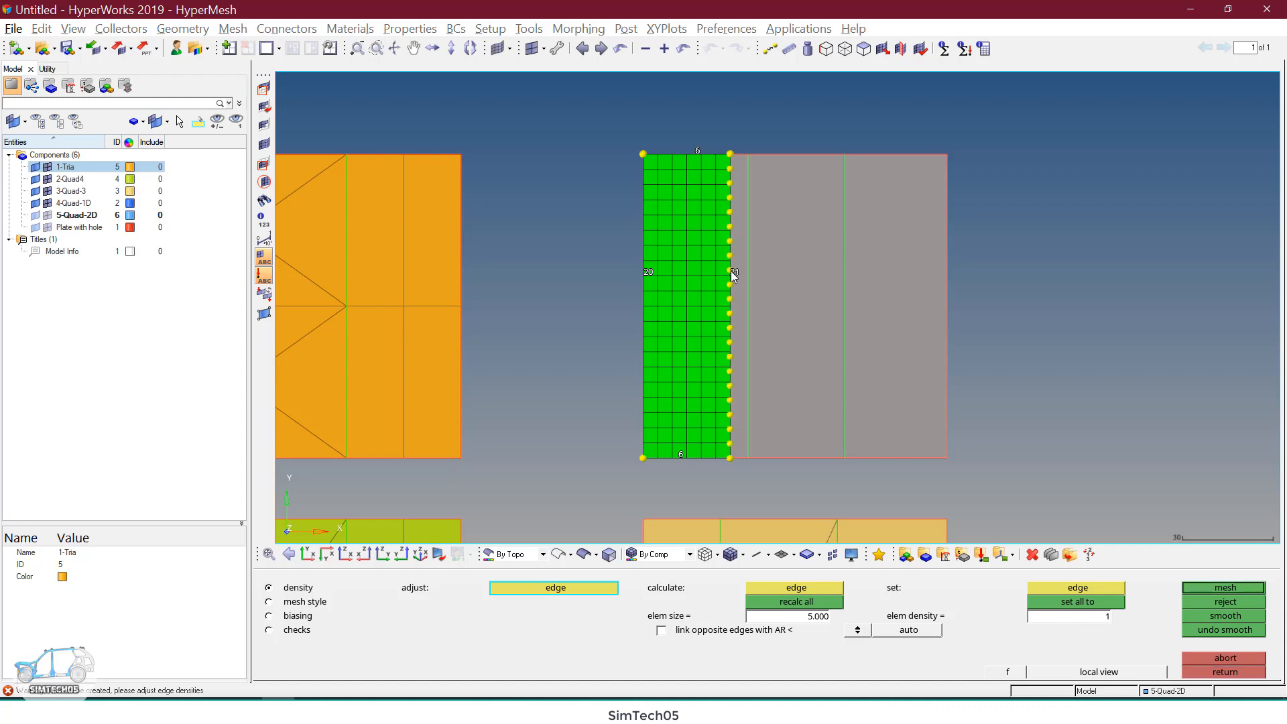
pyautogui.click(664, 290)
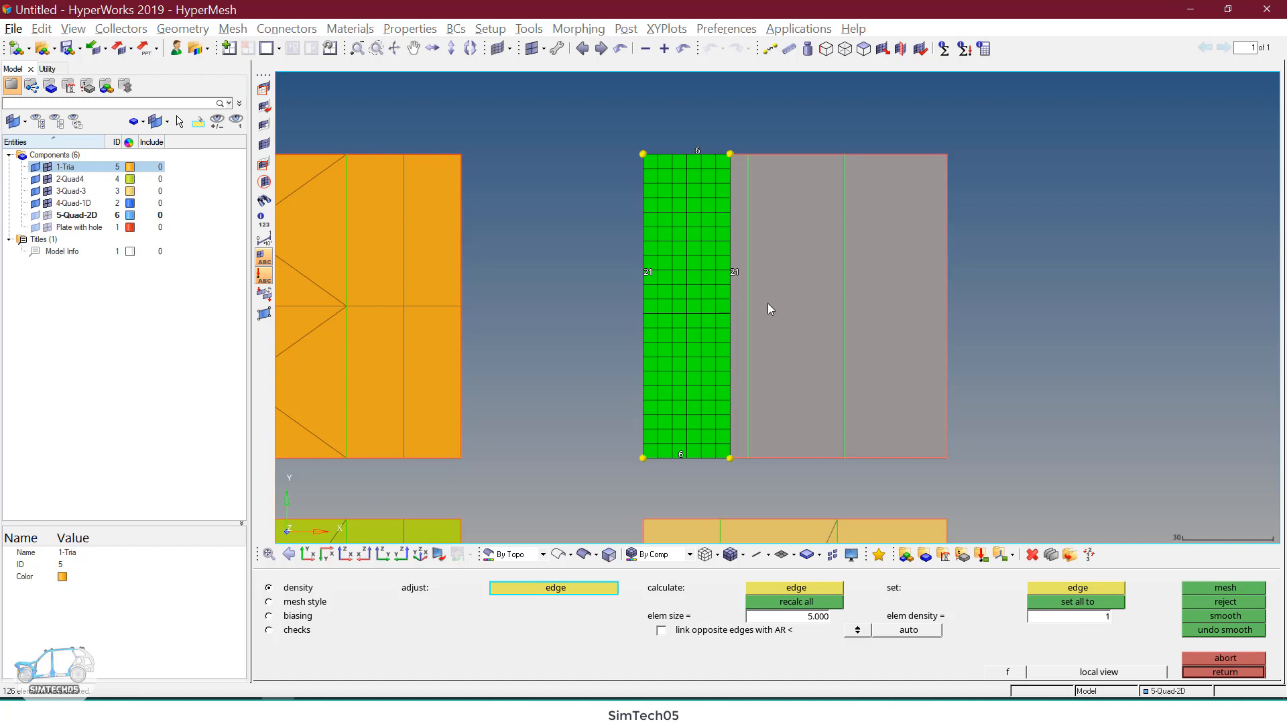
pyautogui.press('Escape')
# Step: Unsplit the surface at the vertical line just beside the meshed strip of the 4-Quad-1D plate
pyautogui.keyDown('ctrl'); pyautogui.moveTo(738, 298); pyautogui.dragTo(740, 288, button='right'); pyautogui.keyUp('ctrl')
pyautogui.keyDown('ctrl'); pyautogui.scroll(2, 740, 288); pyautogui.keyUp('ctrl')
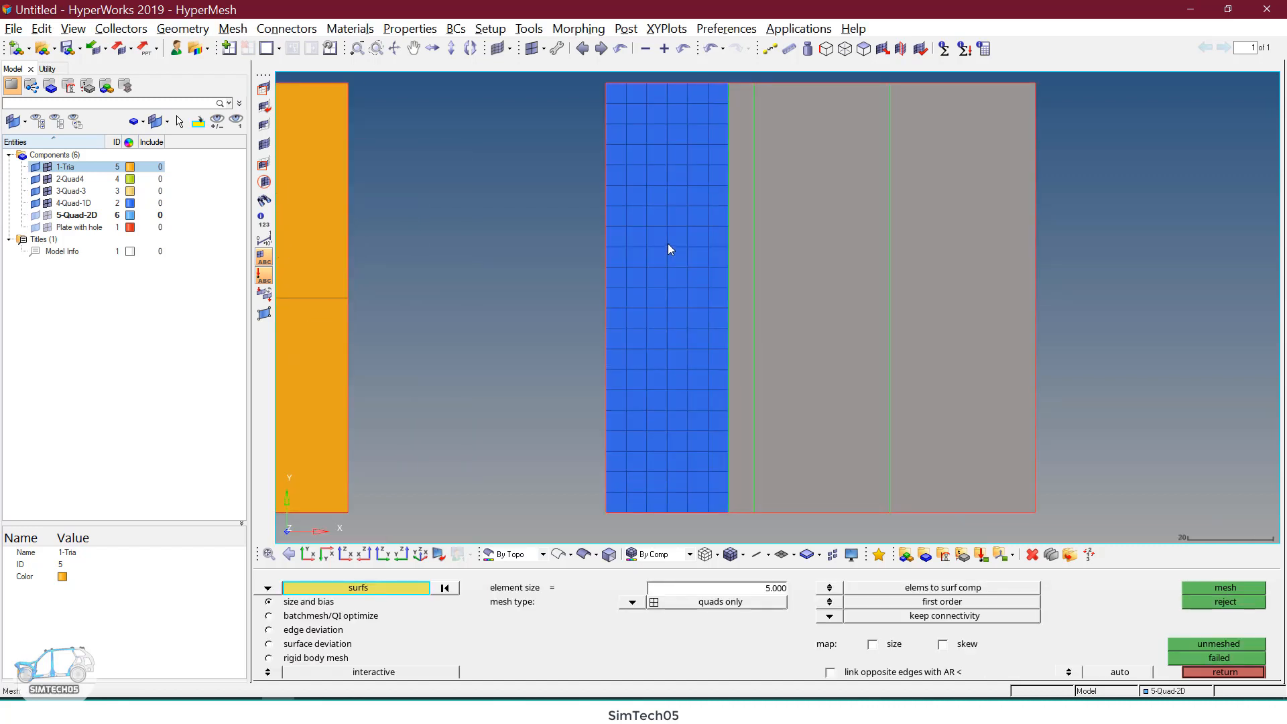
pyautogui.scroll(-1, 702, 285)
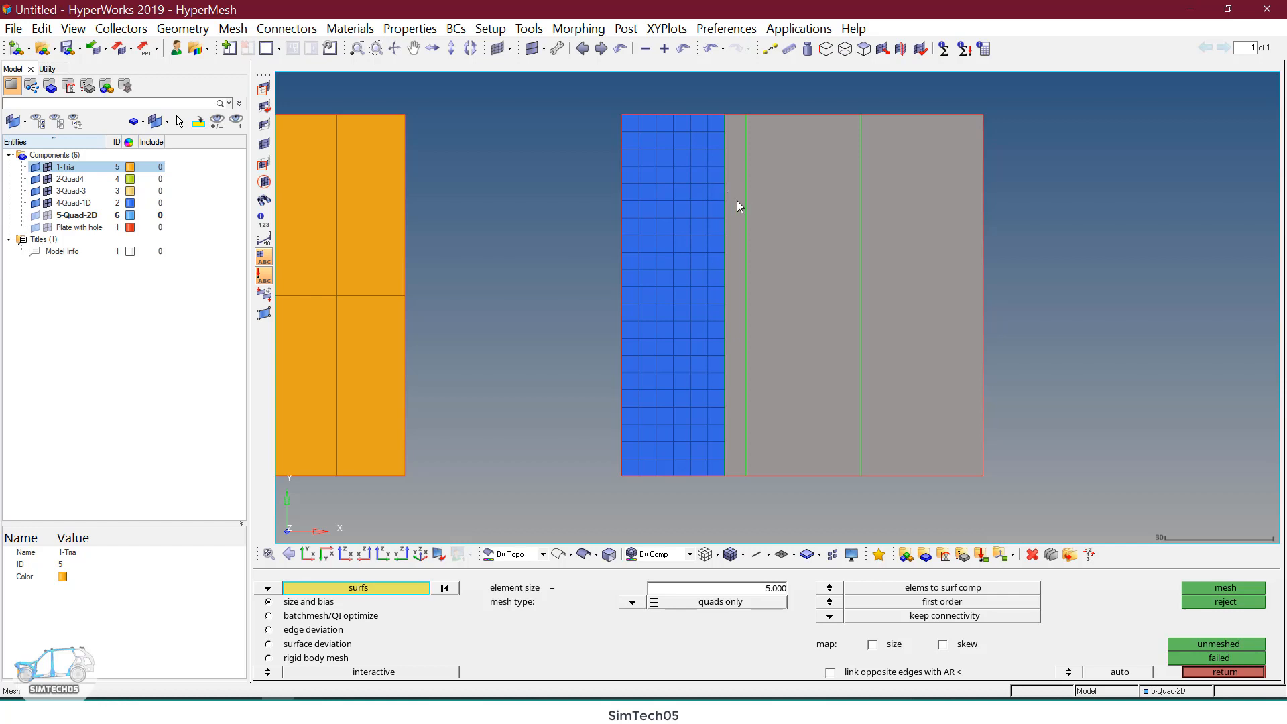
pyautogui.press('Escape')
pyautogui.press('F11')
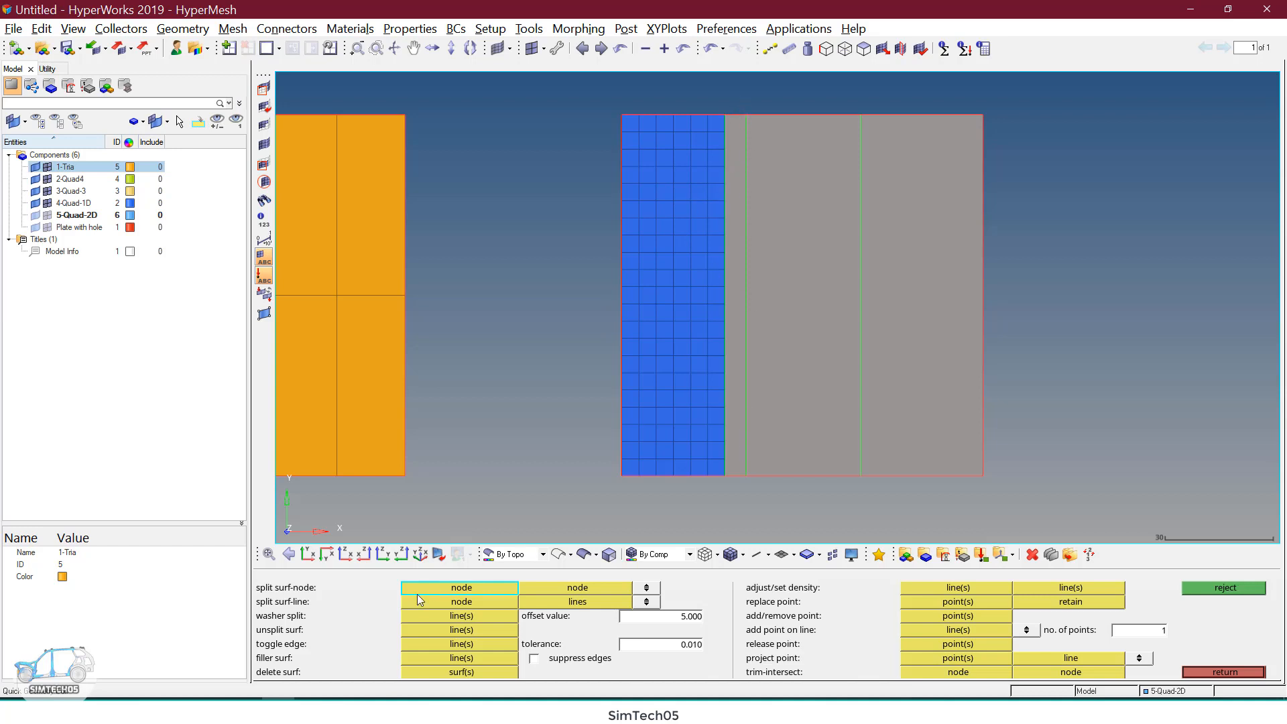
pyautogui.click(463, 629)
pyautogui.click(746, 343)
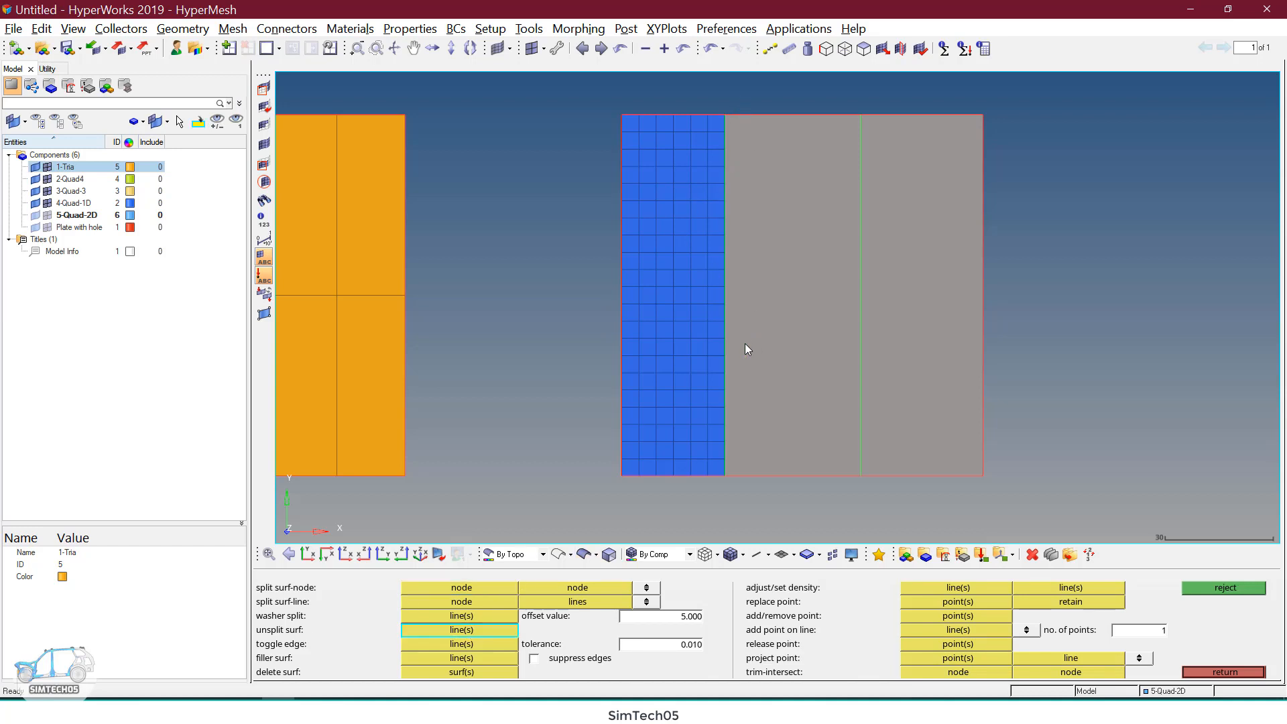
# Step: Split the unmeshed surface from its top to its bottom edge with a vertical line, leaving a narrow strip beside the mesh
pyautogui.click(468, 602)
pyautogui.click(738, 117)
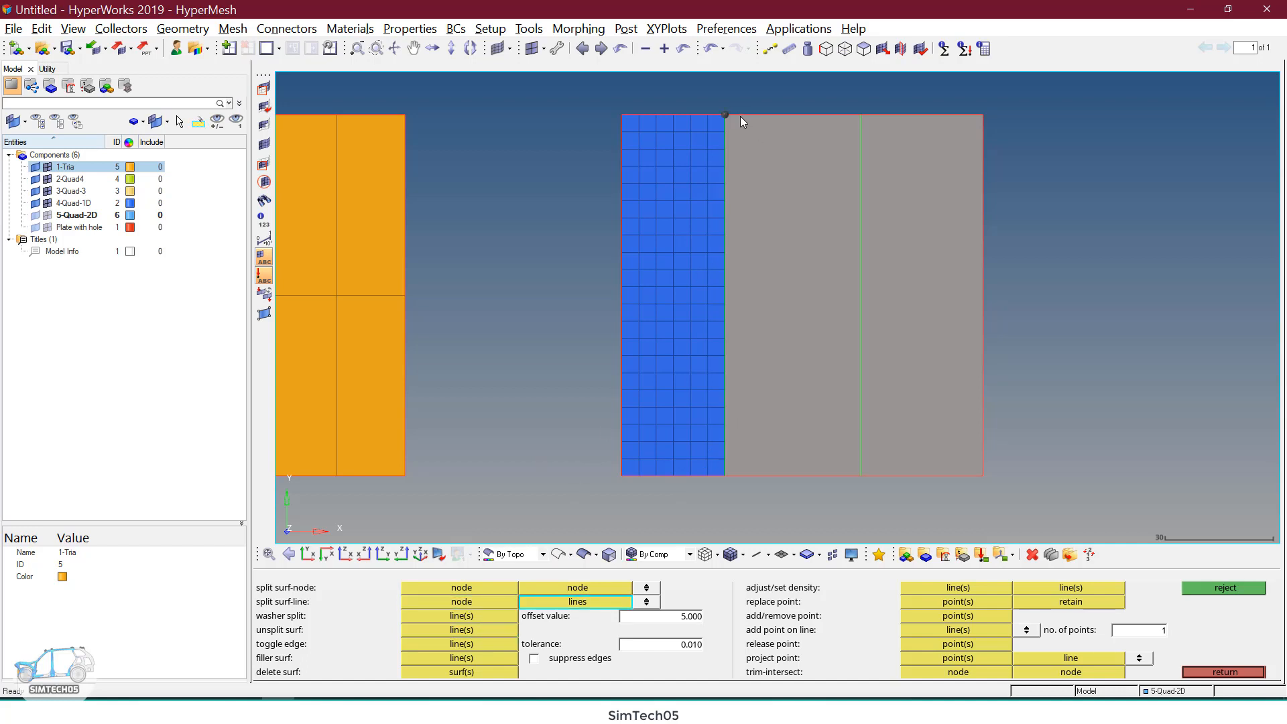
pyautogui.scroll(2, 737, 114)
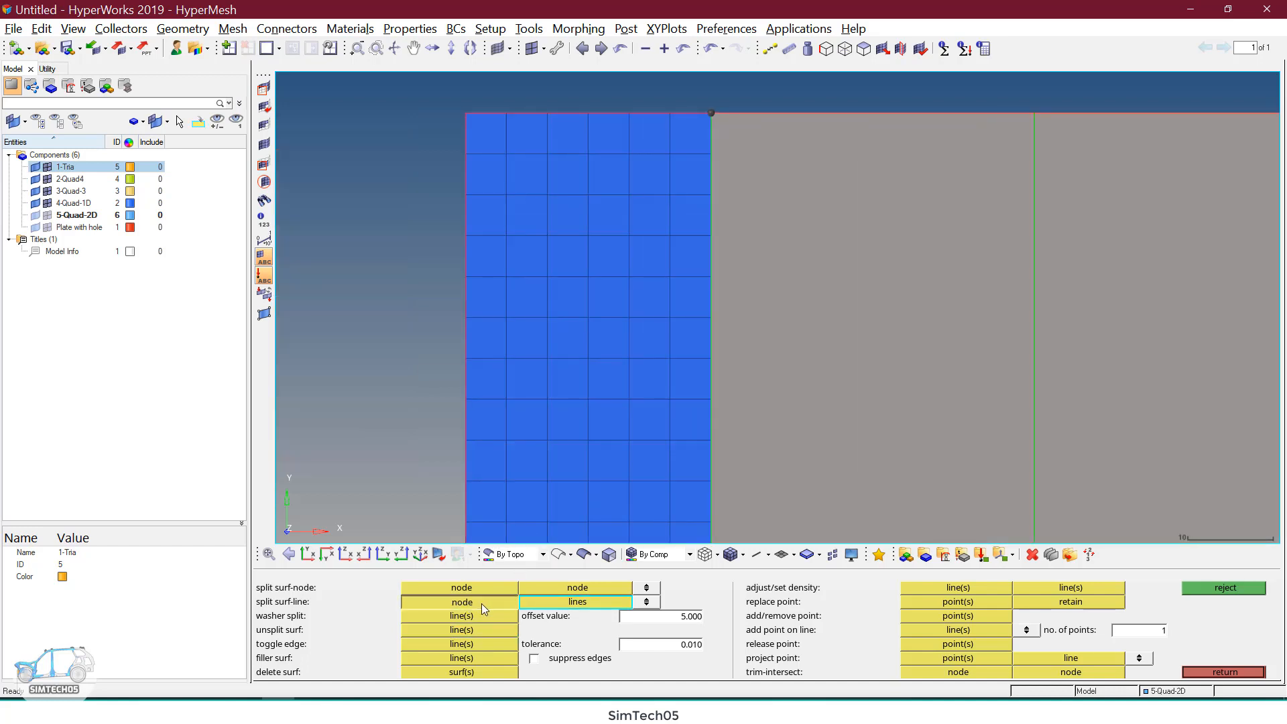
pyautogui.scroll(-2, 744, 168)
pyautogui.keyDown('ctrl'); pyautogui.moveTo(760, 483); pyautogui.dragTo(771, 376, button='right'); pyautogui.keyUp('ctrl')
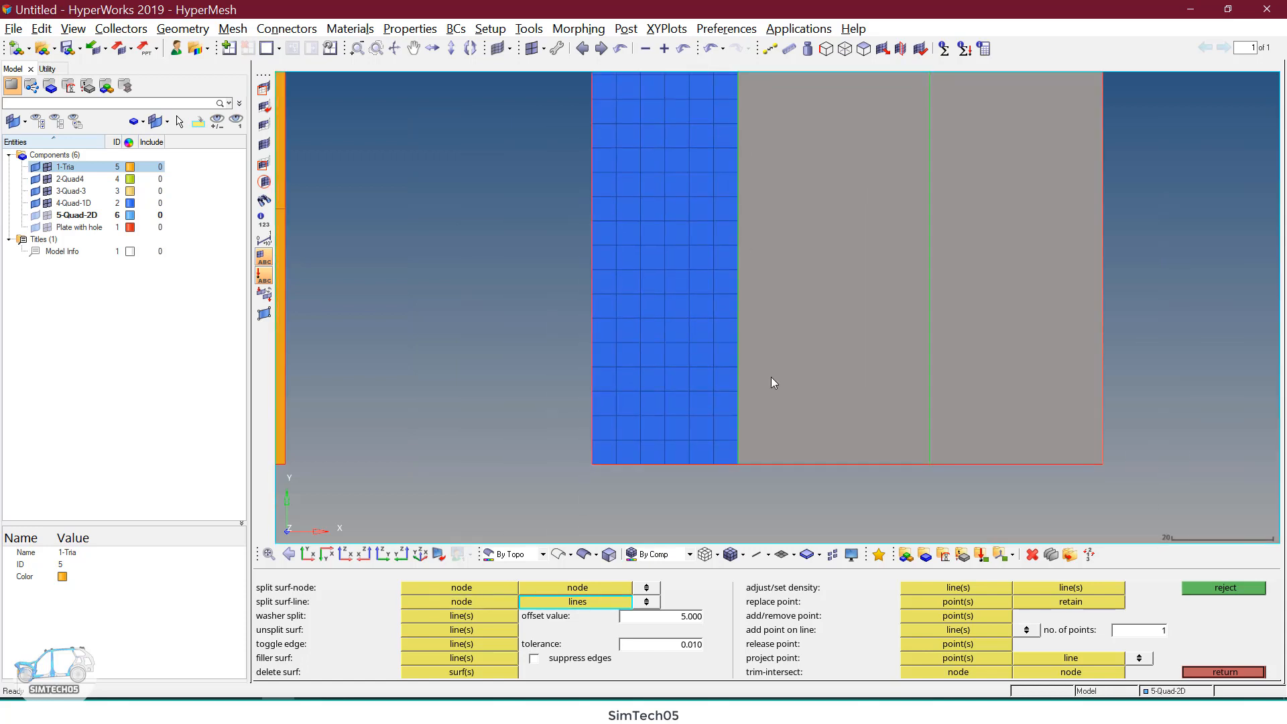
pyautogui.scroll(4, 780, 457)
pyautogui.click(715, 474)
pyautogui.keyDown('ctrl'); pyautogui.moveTo(735, 267); pyautogui.dragTo(730, 370, button='right'); pyautogui.keyUp('ctrl')
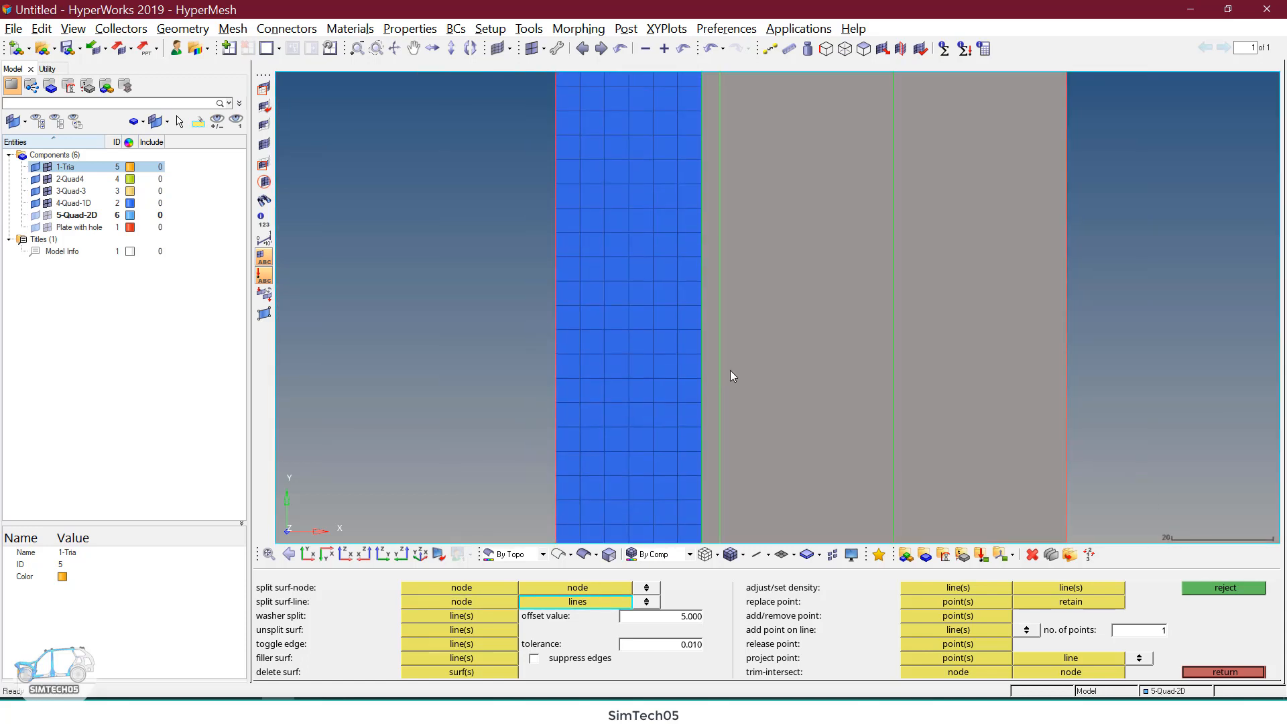
pyautogui.middleClick(735, 267)
pyautogui.press('Escape')
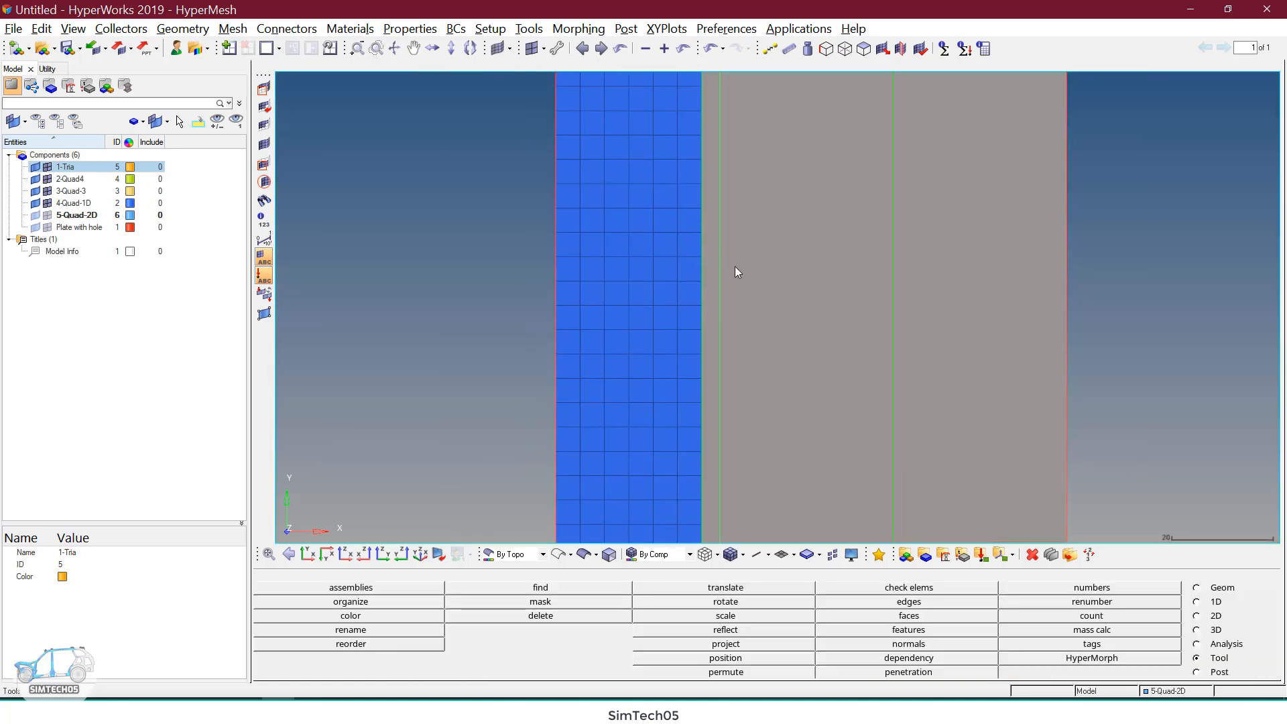
# Step: Try to automesh the narrow strip with quads only and a density of 21 on its right edge
pyautogui.keyDown('ctrl'); pyautogui.scroll(-2, 735, 267); pyautogui.keyUp('ctrl')
pyautogui.keyDown('ctrl'); pyautogui.moveTo(729, 273); pyautogui.dragTo(720, 299, button='right'); pyautogui.keyUp('ctrl')
pyautogui.press('F12')
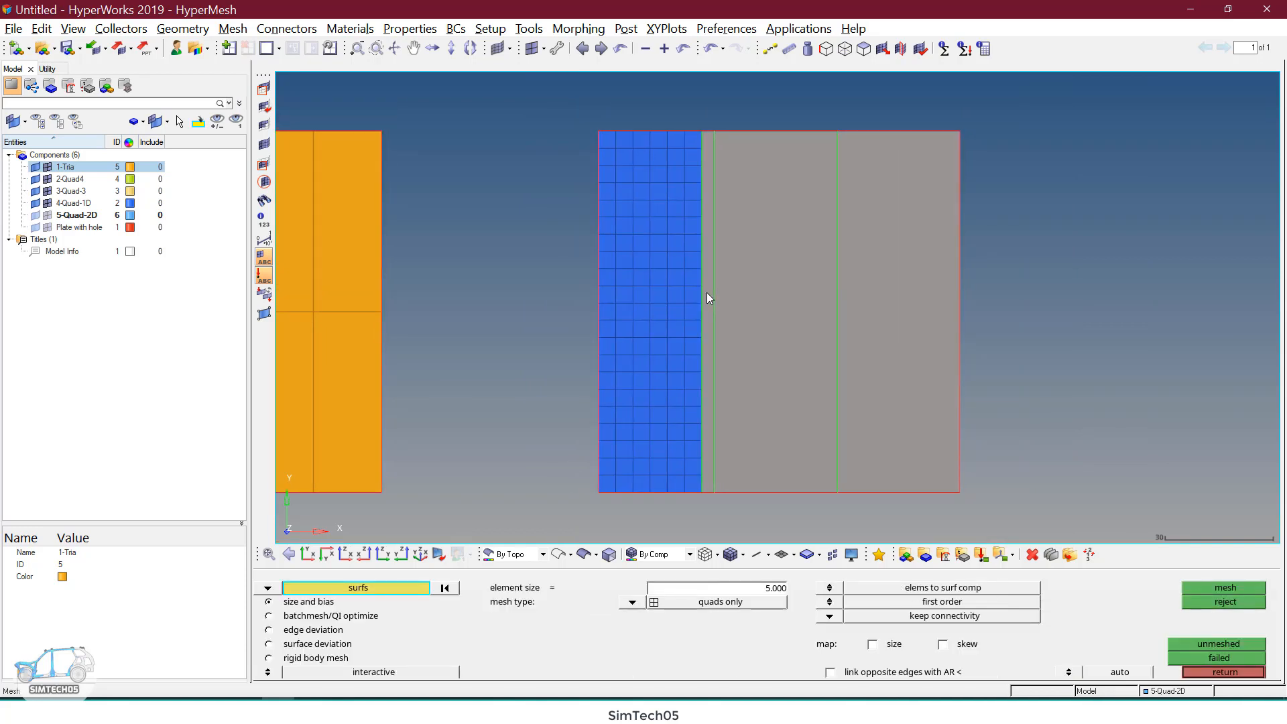
pyautogui.click(707, 295)
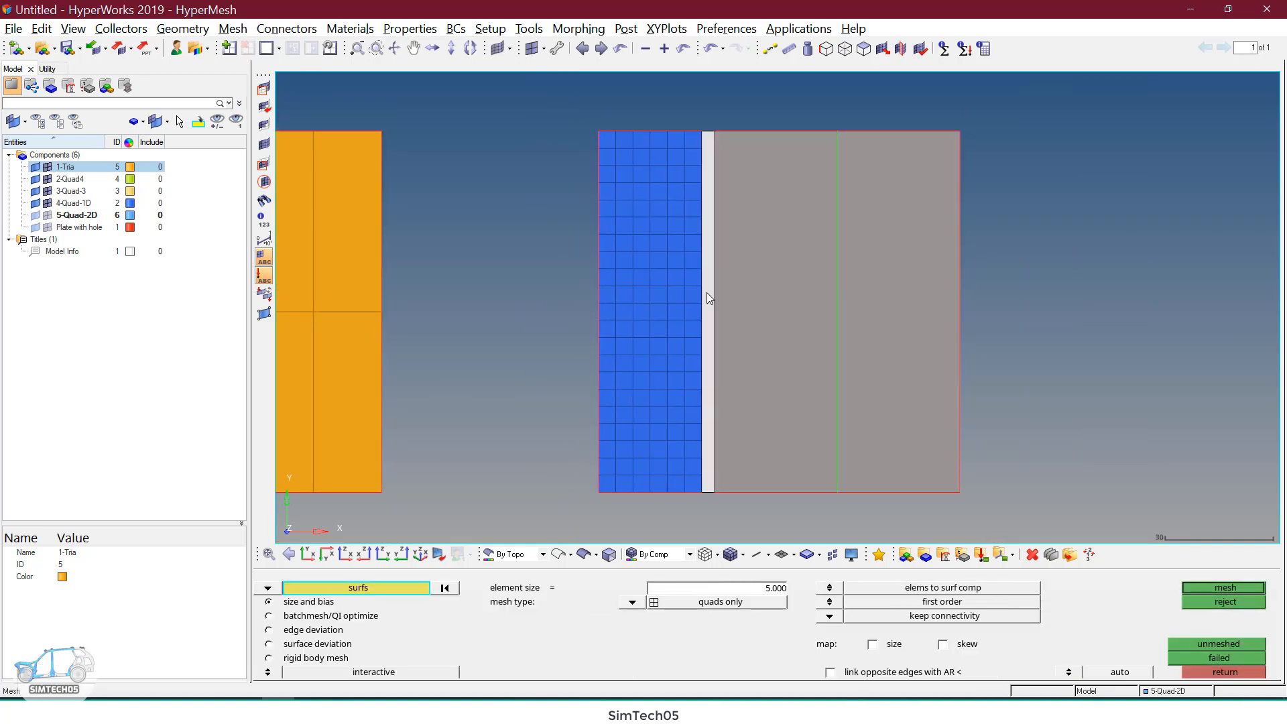
pyautogui.middleClick(773, 413)
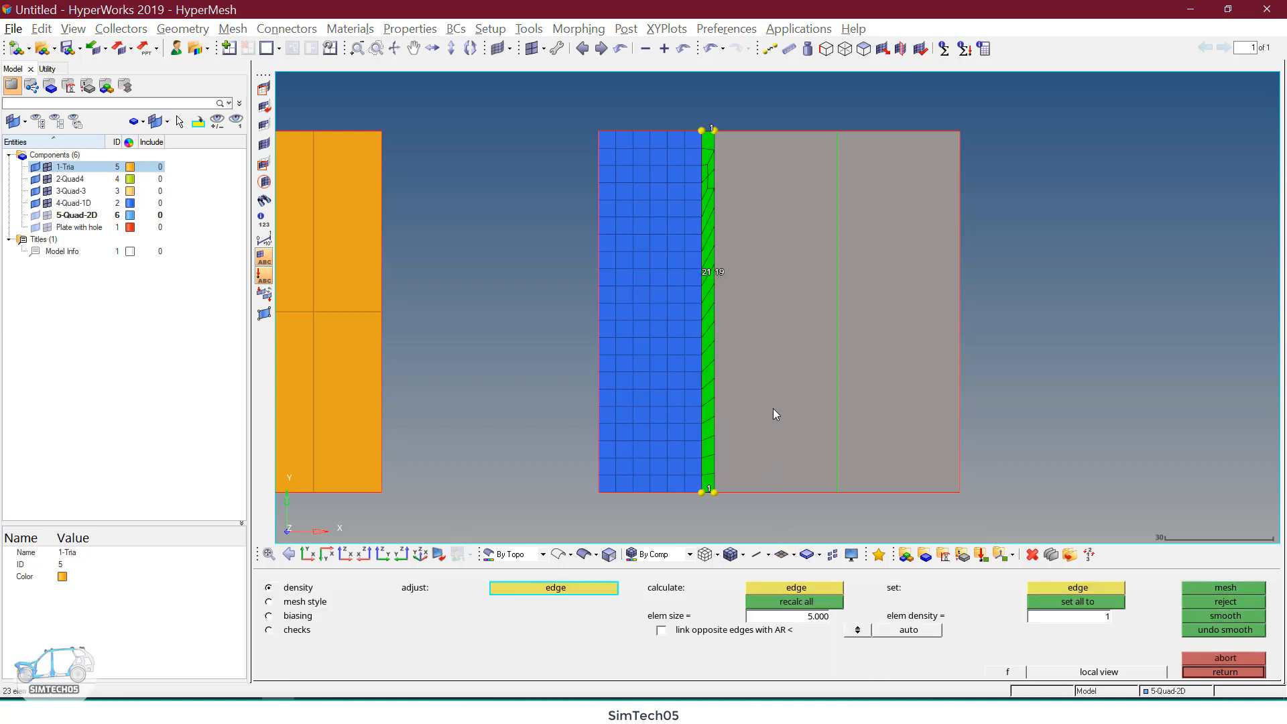
pyautogui.click(718, 271)
pyautogui.click(720, 270)
pyautogui.middleClick(722, 271)
pyautogui.keyDown('ctrl'); pyautogui.moveTo(765, 386); pyautogui.dragTo(748, 95, button='right'); pyautogui.keyUp('ctrl')
pyautogui.keyDown('ctrl'); pyautogui.scroll(-2, 748, 95); pyautogui.keyUp('ctrl')
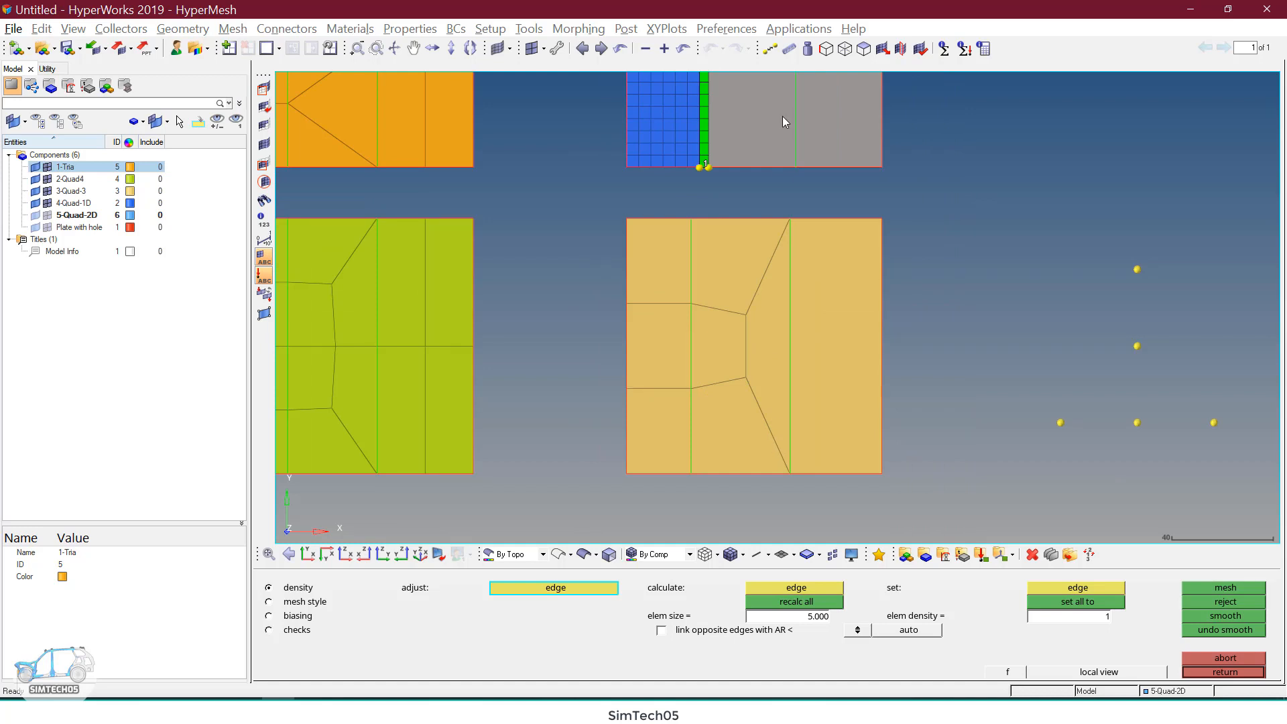
pyautogui.keyDown('ctrl'); pyautogui.moveTo(783, 115); pyautogui.dragTo(782, 376, button='right'); pyautogui.keyUp('ctrl')
pyautogui.keyDown('ctrl'); pyautogui.scroll(2, 705, 267); pyautogui.keyUp('ctrl')
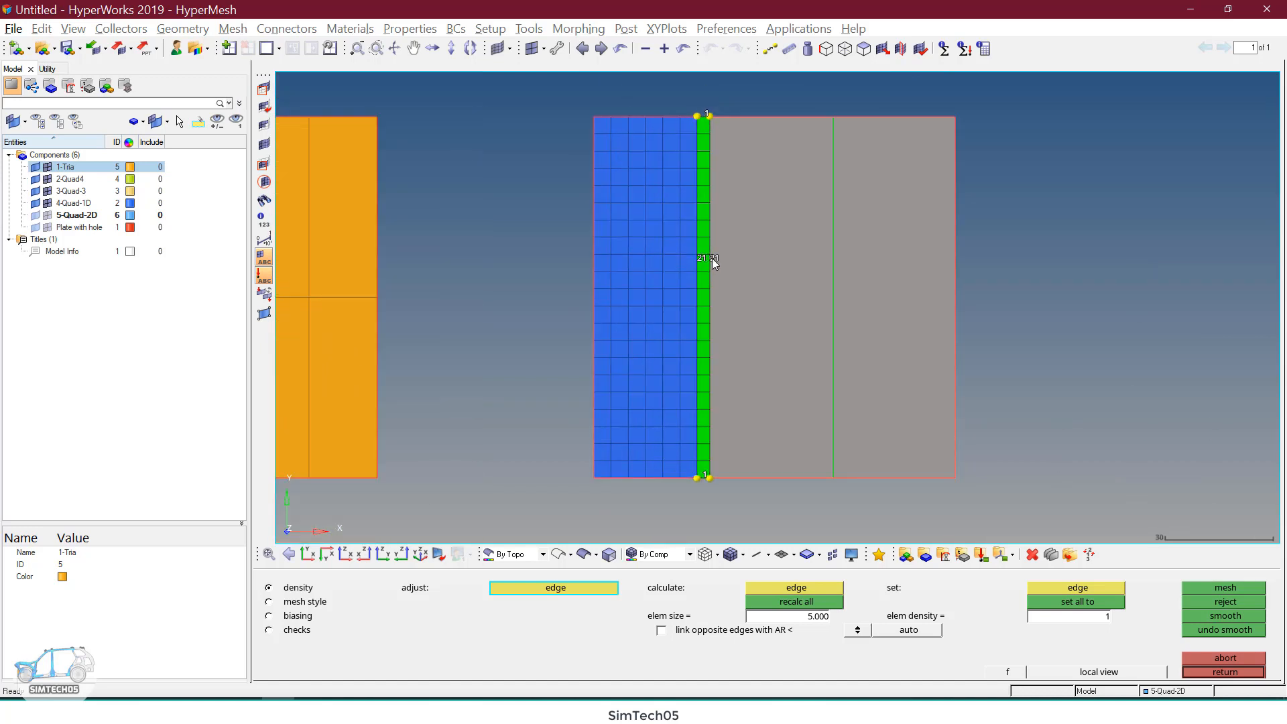
# Step: Set the element density of the narrow strip's right edge to 7
pyautogui.click(1080, 616)
pyautogui.write('7')
pyautogui.press('Return')
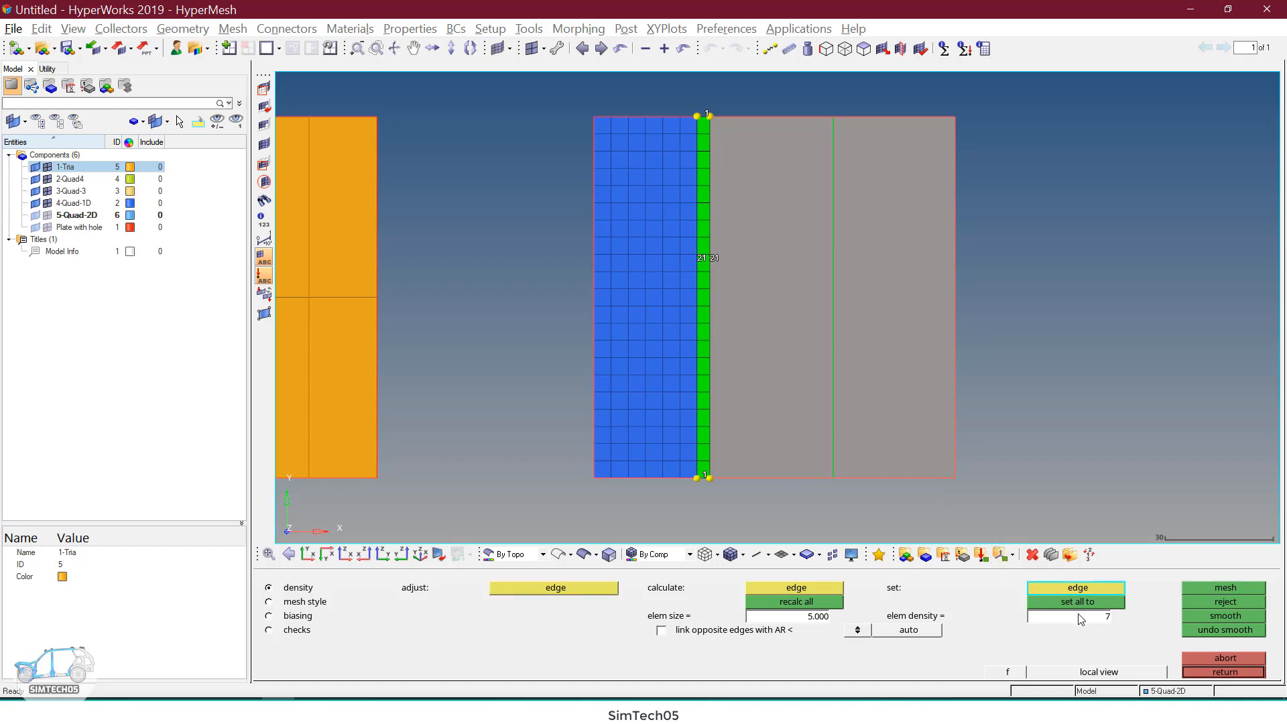
pyautogui.click(709, 259)
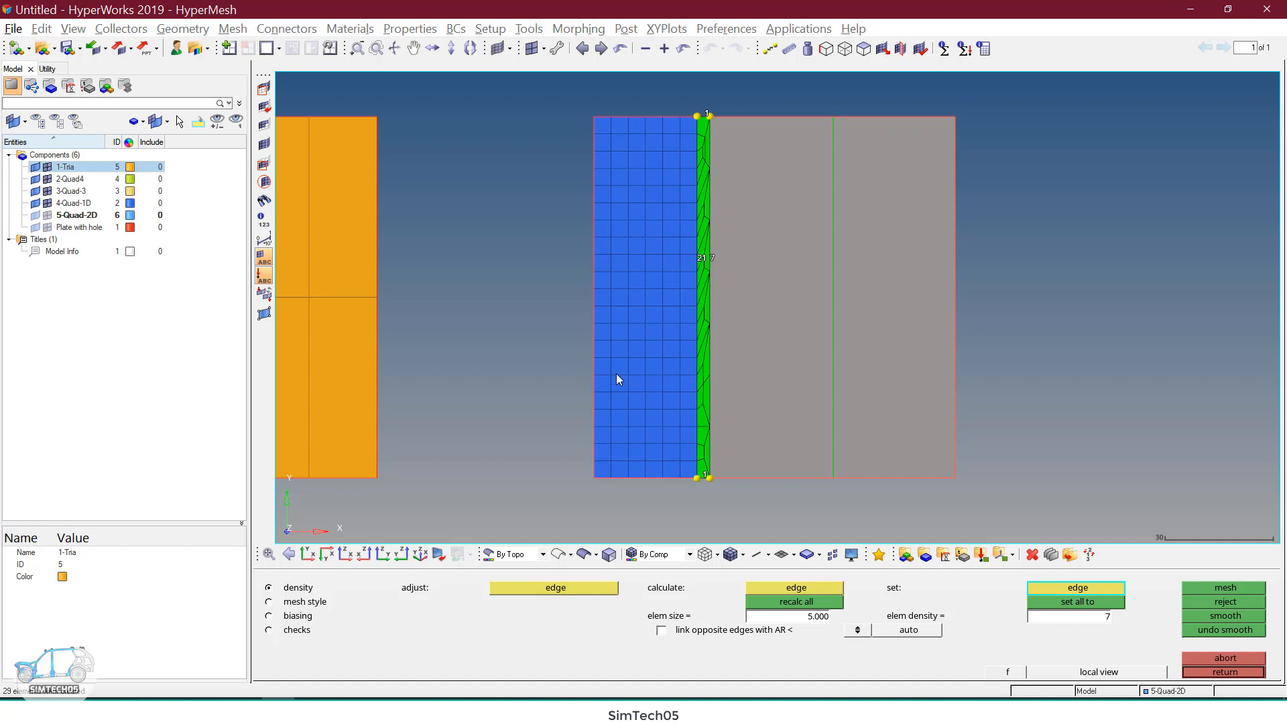
# Step: Try to remesh the narrow strip using the quads only and map as rectangle styles with smoothing turned off
pyautogui.click(303, 603)
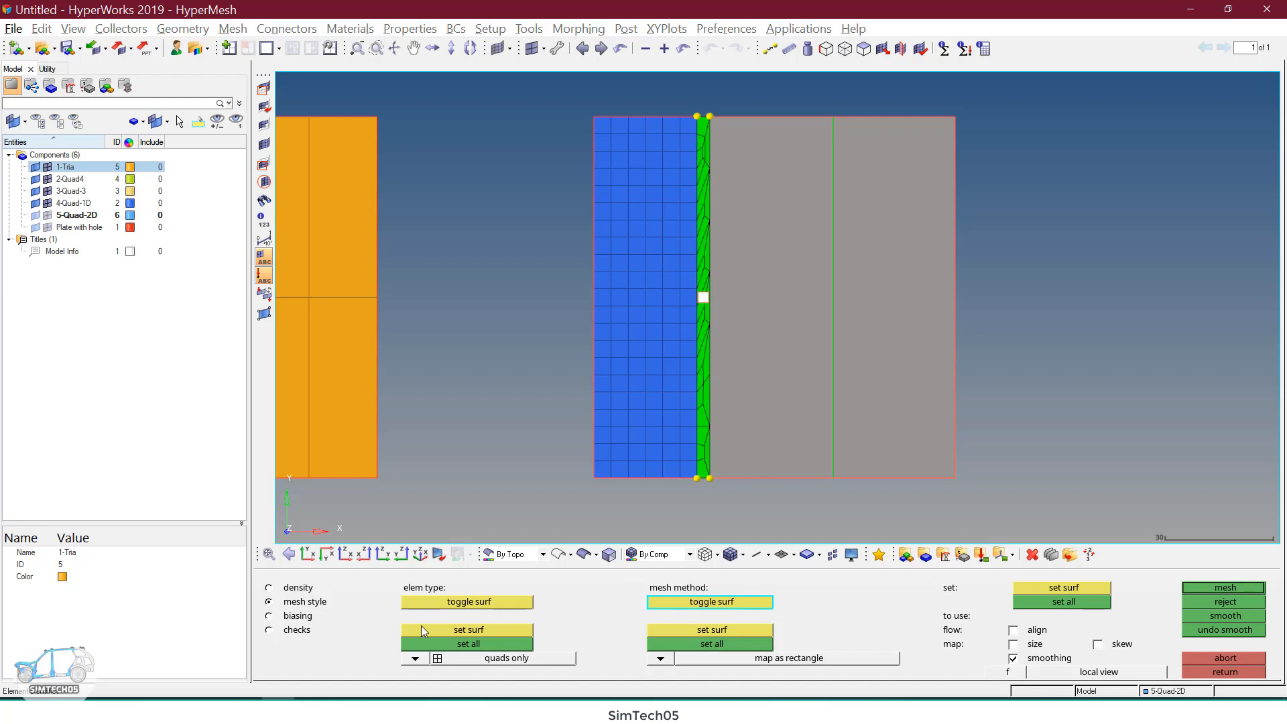
pyautogui.click(453, 644)
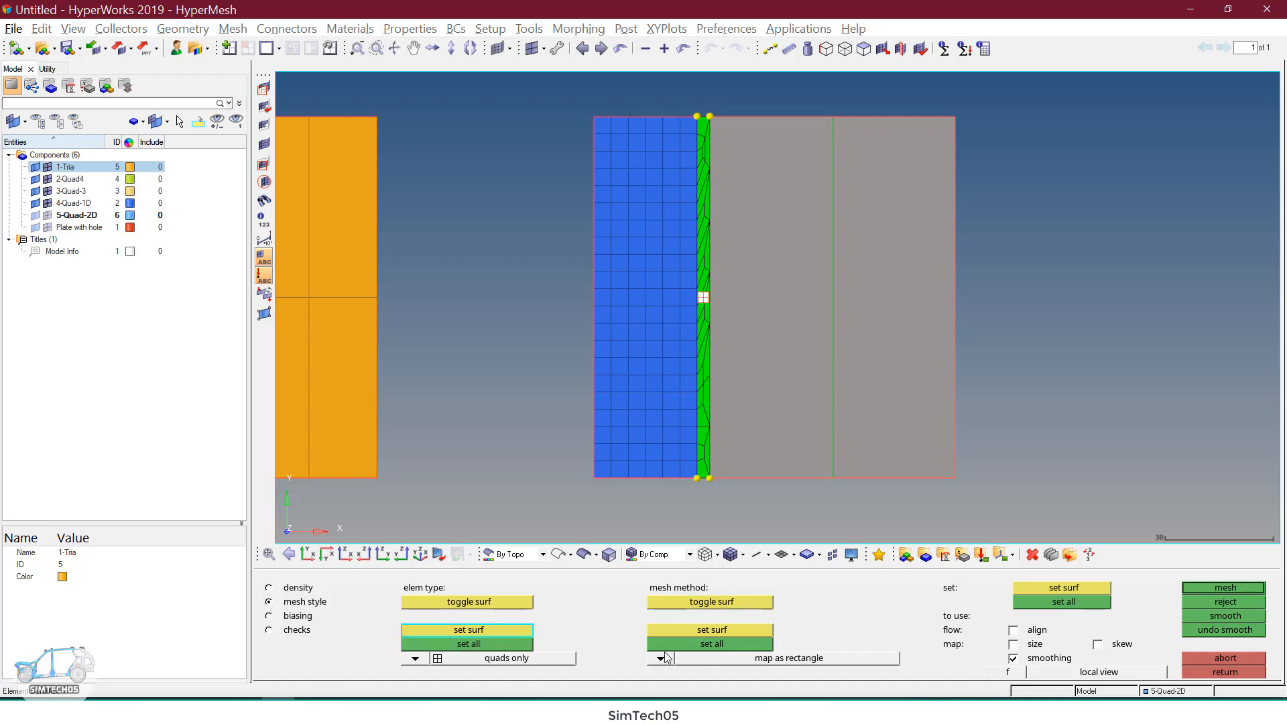
pyautogui.click(671, 645)
pyautogui.click(1035, 663)
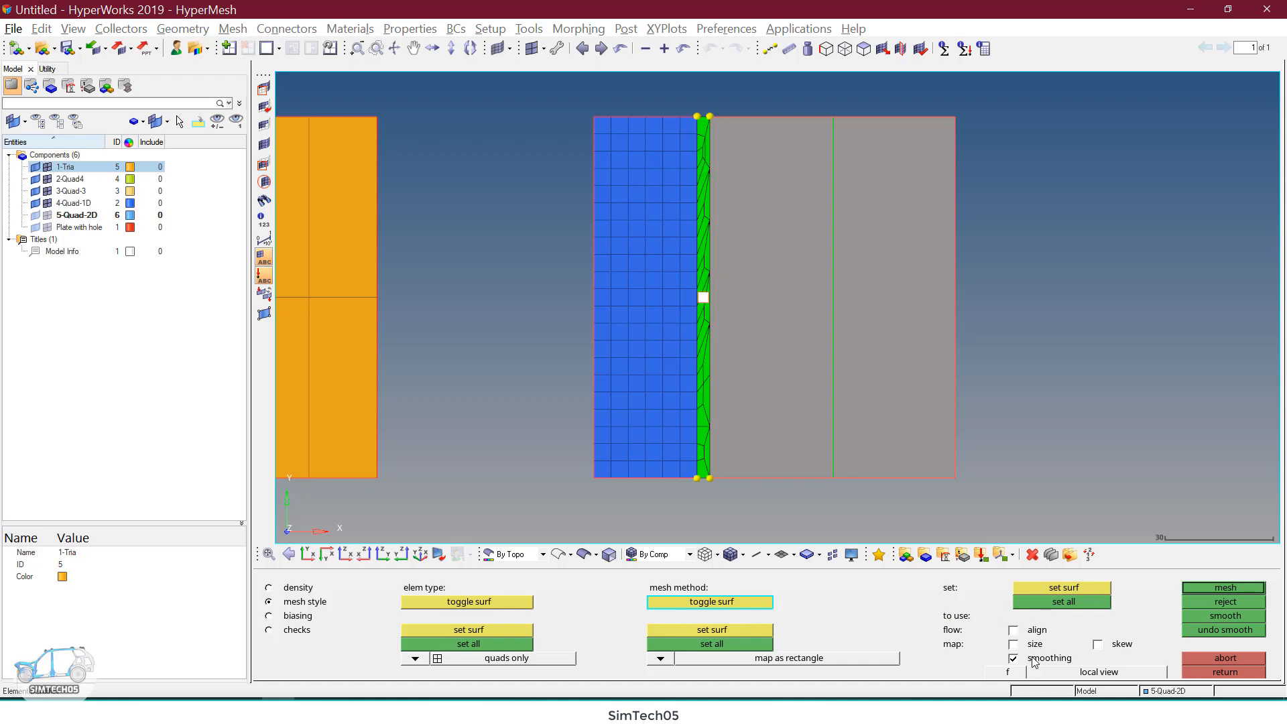
pyautogui.click(1220, 589)
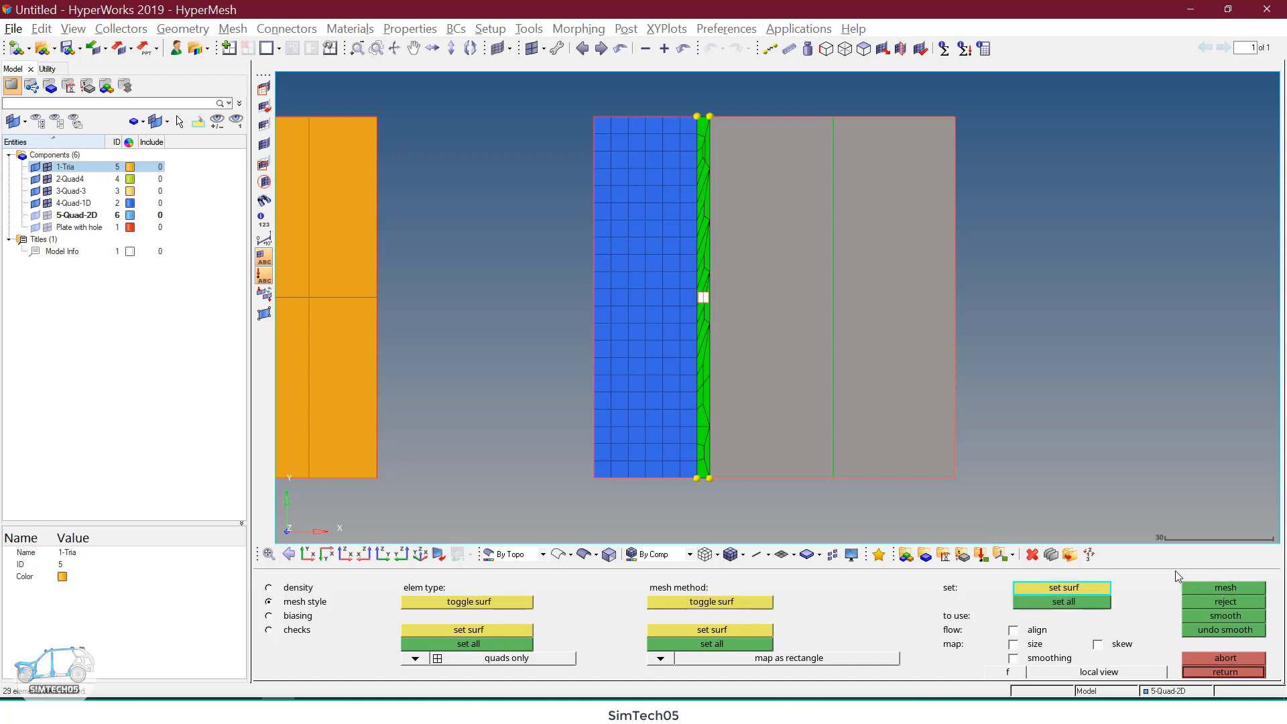
# Step: Examine the transition elements in the narrow strip, reject the trial mesh and leave the density settings
pyautogui.scroll(2, 721, 446)
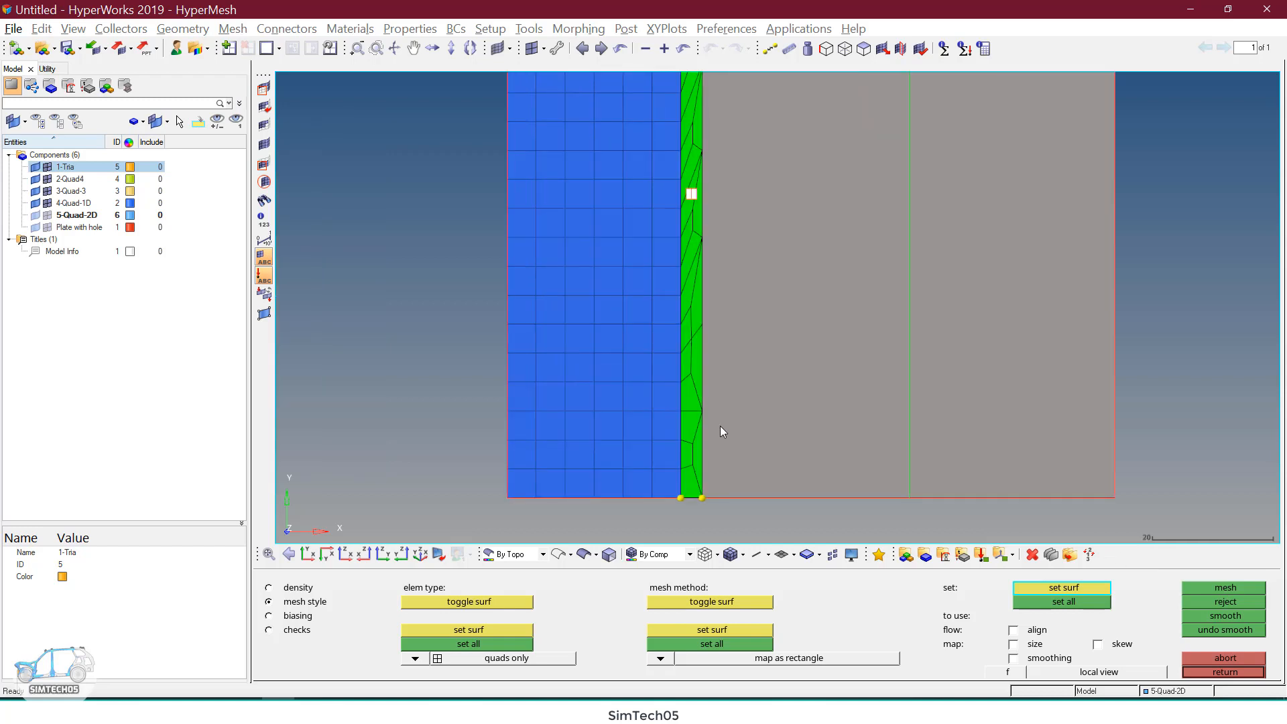
pyautogui.keyDown('ctrl'); pyautogui.moveTo(748, 182); pyautogui.dragTo(765, 397, button='right'); pyautogui.keyUp('ctrl')
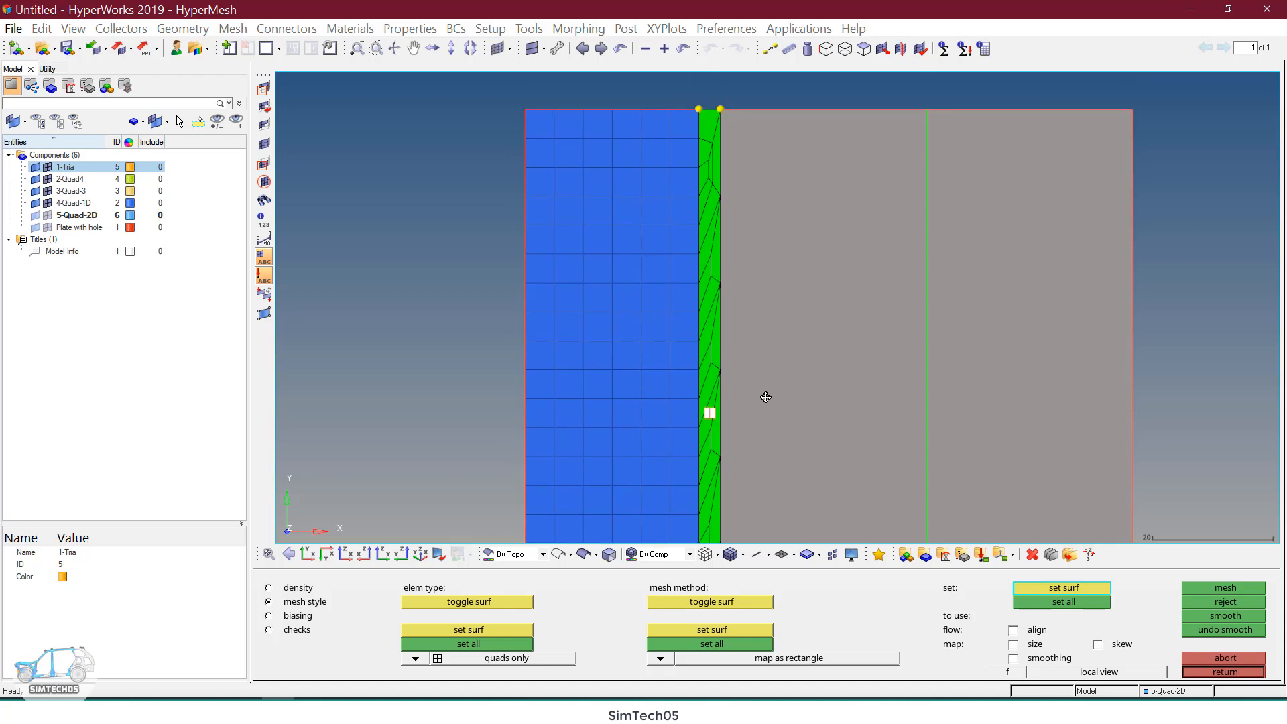
pyautogui.scroll(2, 714, 188)
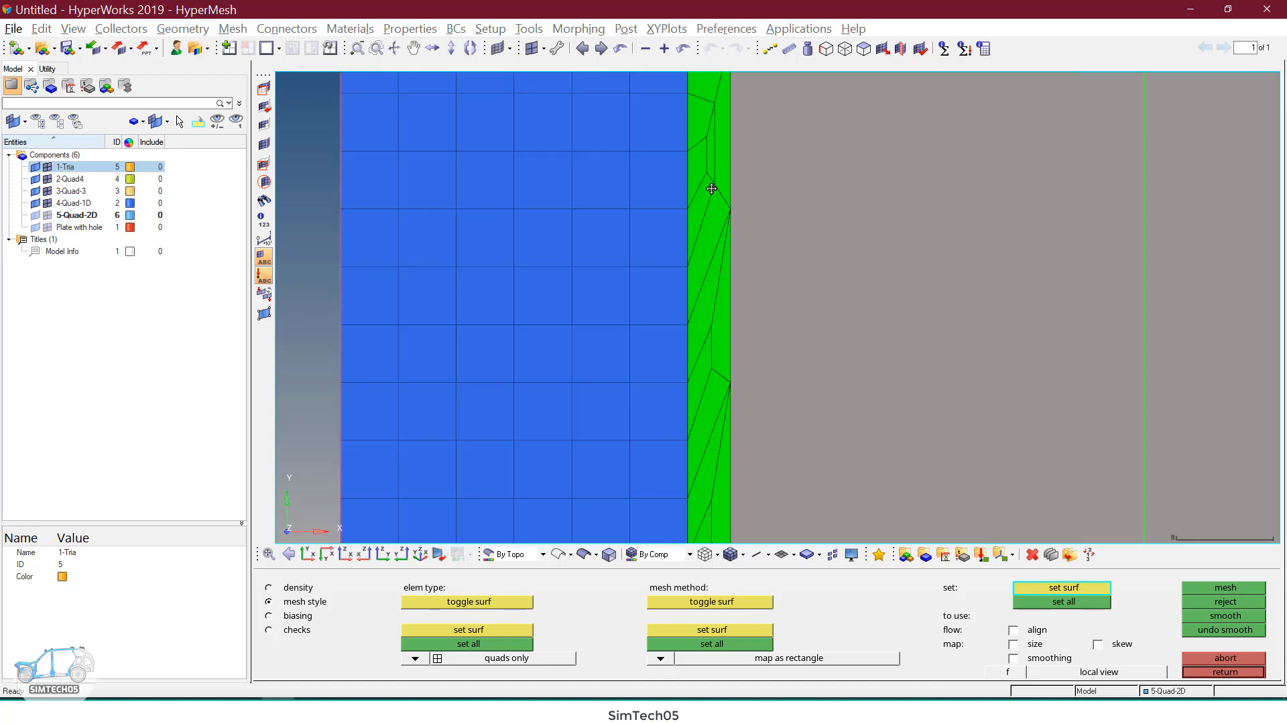
pyautogui.keyDown('ctrl'); pyautogui.moveTo(714, 187); pyautogui.dragTo(729, 279, button='right'); pyautogui.keyUp('ctrl')
pyautogui.scroll(1, 729, 281)
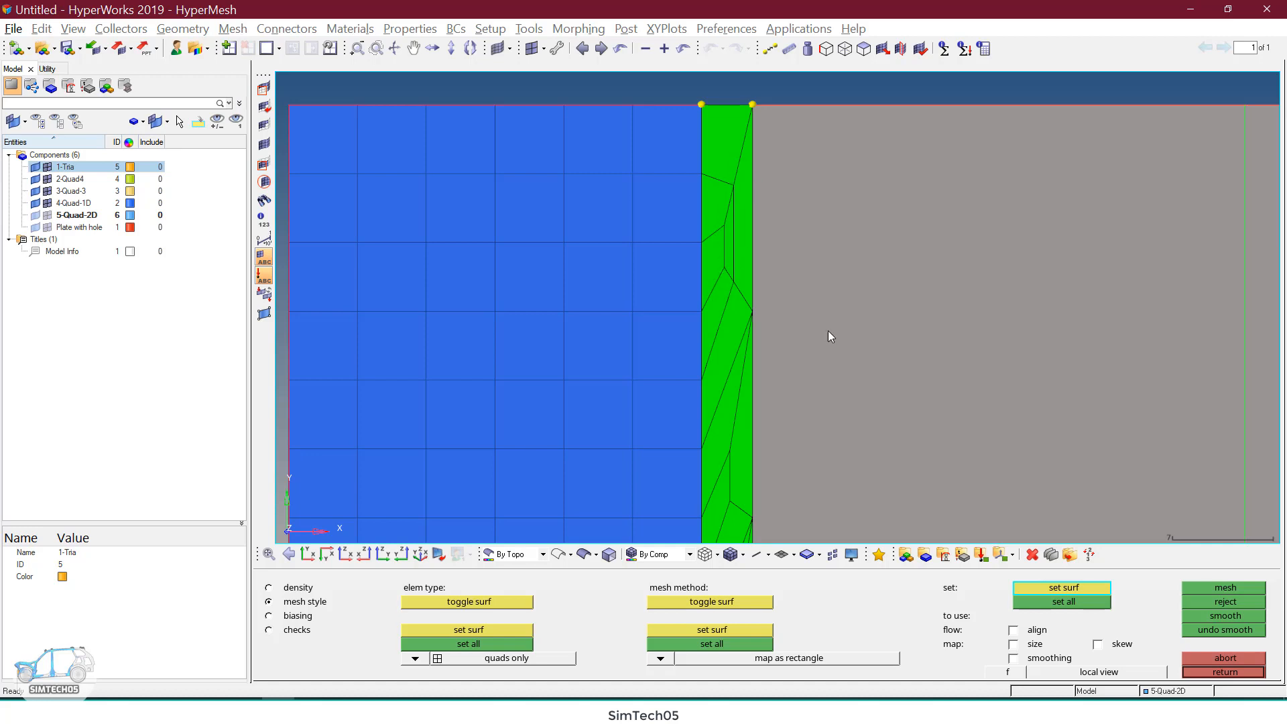
pyautogui.click(1224, 602)
pyautogui.click(1224, 672)
# Step: Split the narrow strip horizontally at the nodes three and six elements above the plate's bottom edge
pyautogui.scroll(-3, 697, 268)
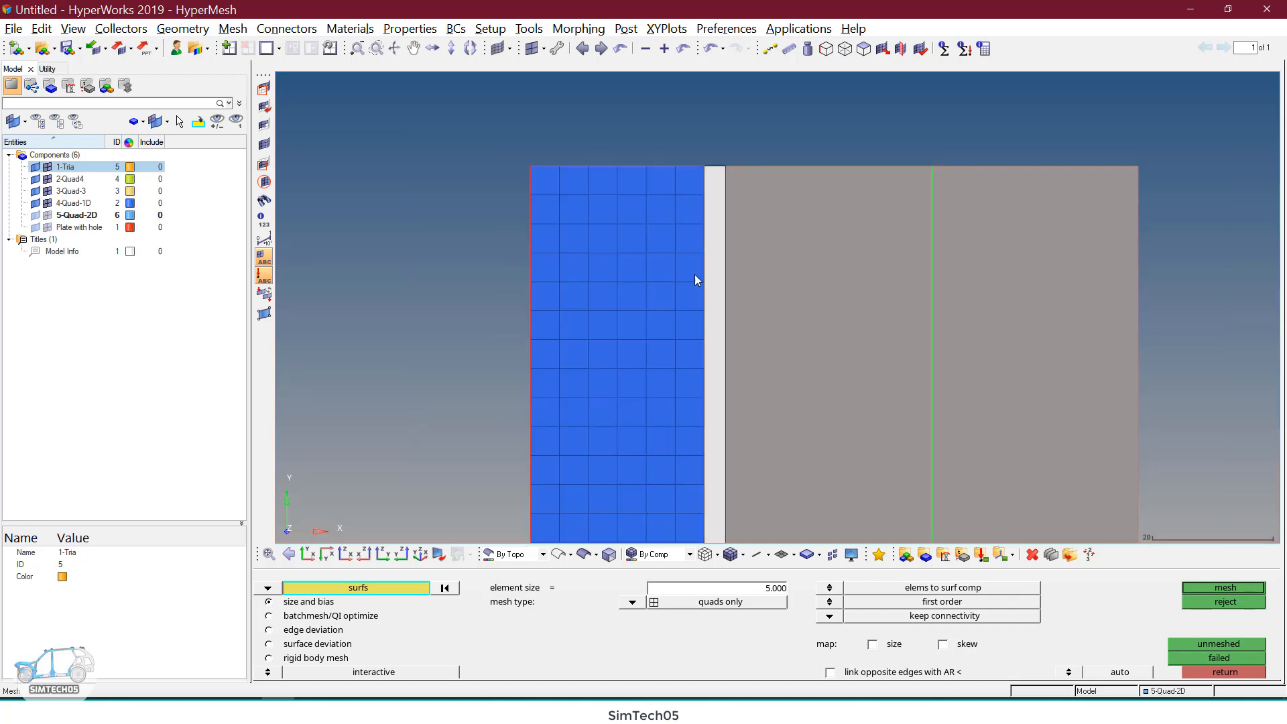
pyautogui.scroll(-3, 694, 275)
pyautogui.scroll(4, 693, 344)
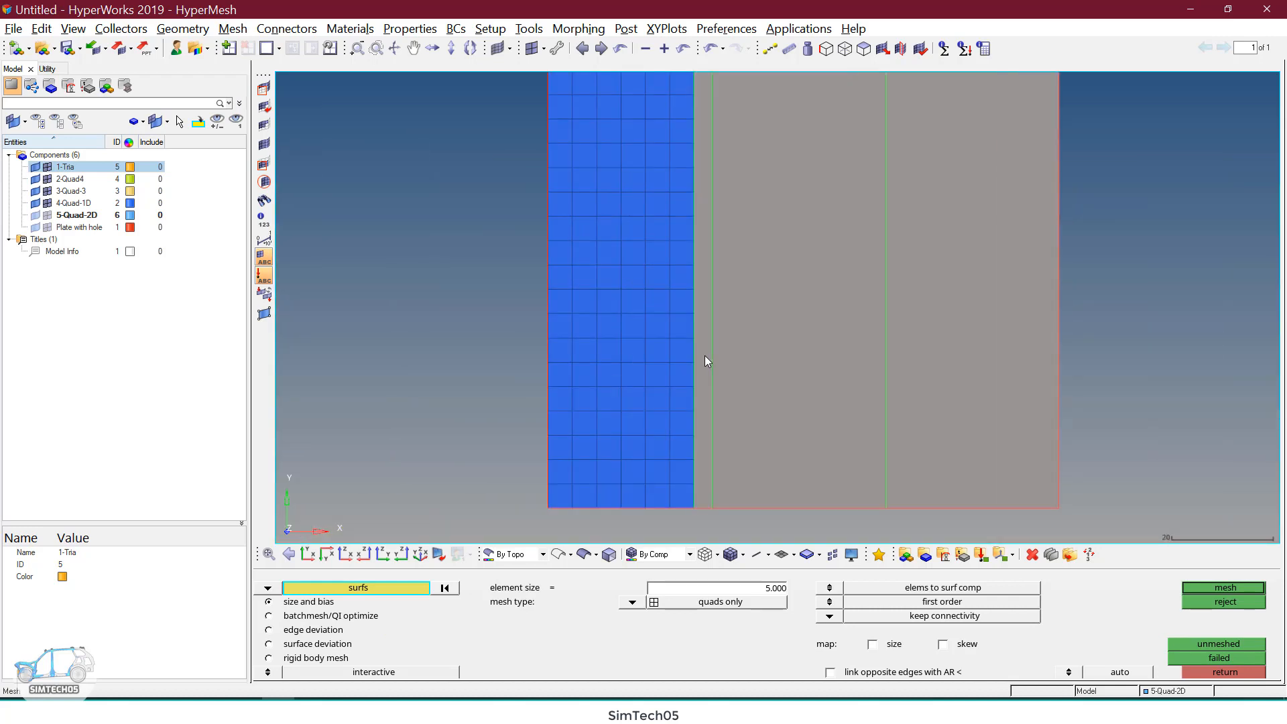
pyautogui.press('F11')
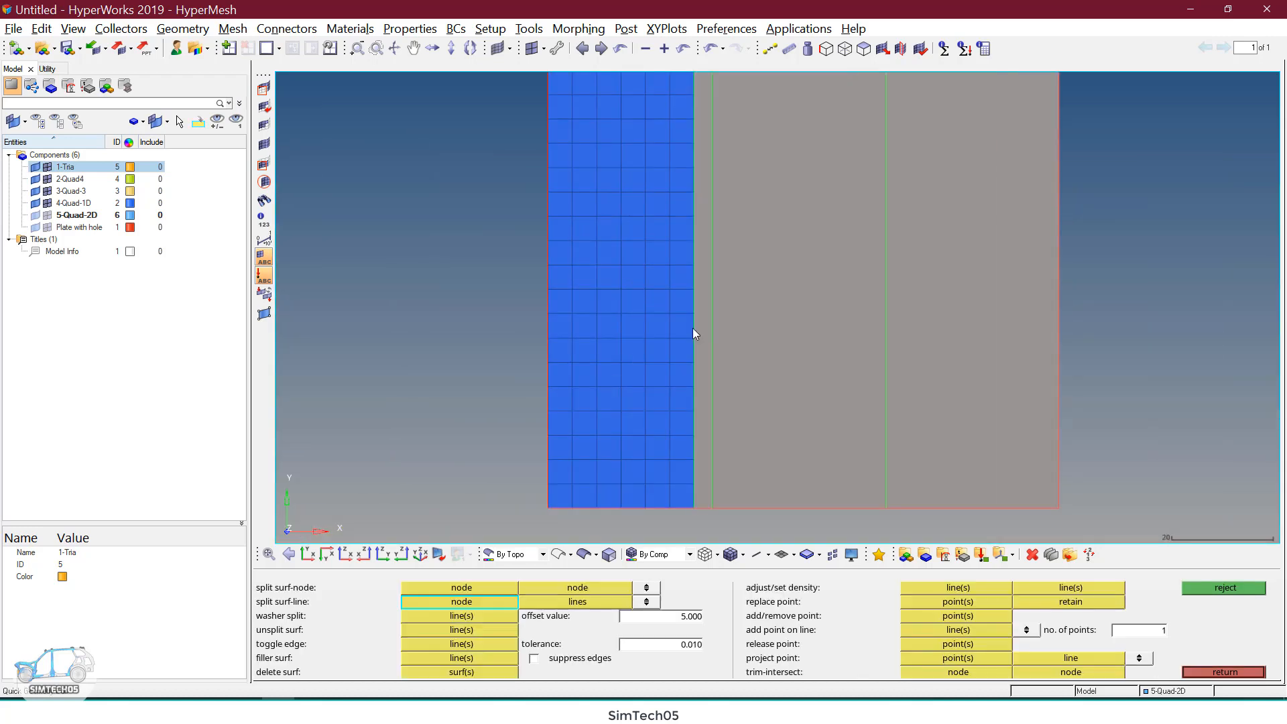
pyautogui.click(474, 588)
pyautogui.click(494, 601)
pyautogui.click(704, 434)
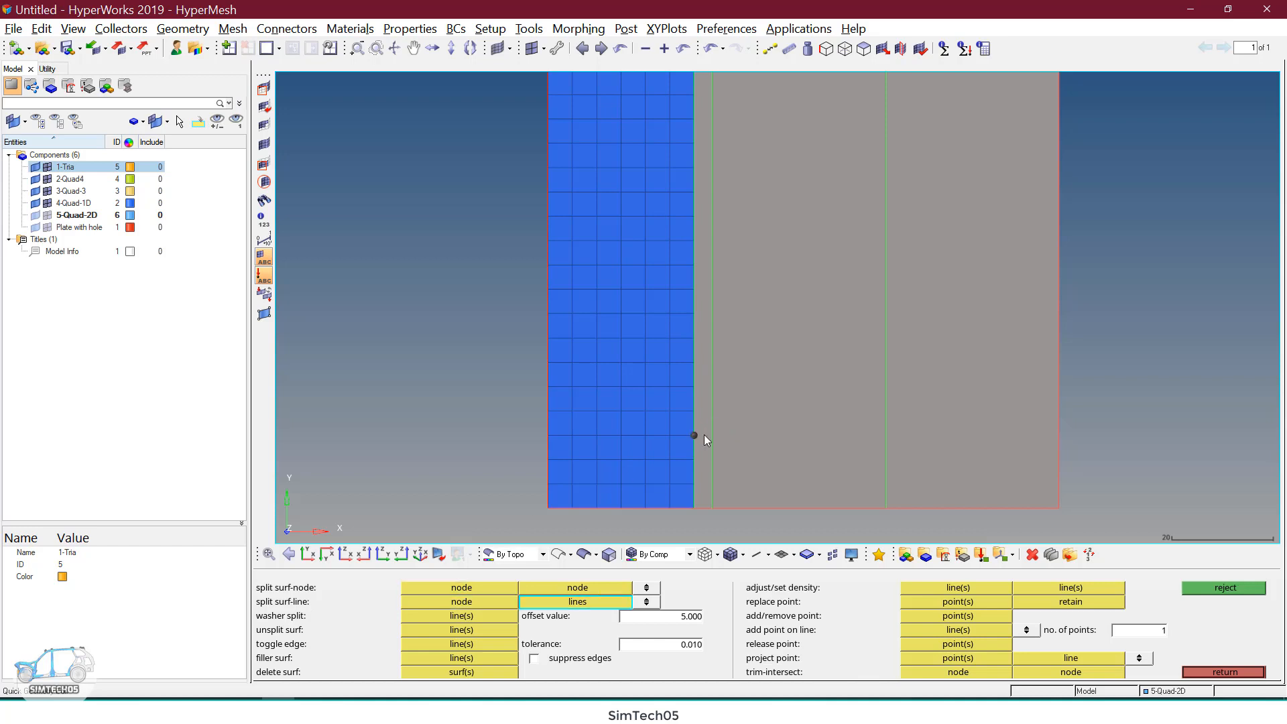
pyautogui.click(712, 360)
pyautogui.click(648, 602)
pyautogui.click(692, 359)
pyautogui.click(712, 360)
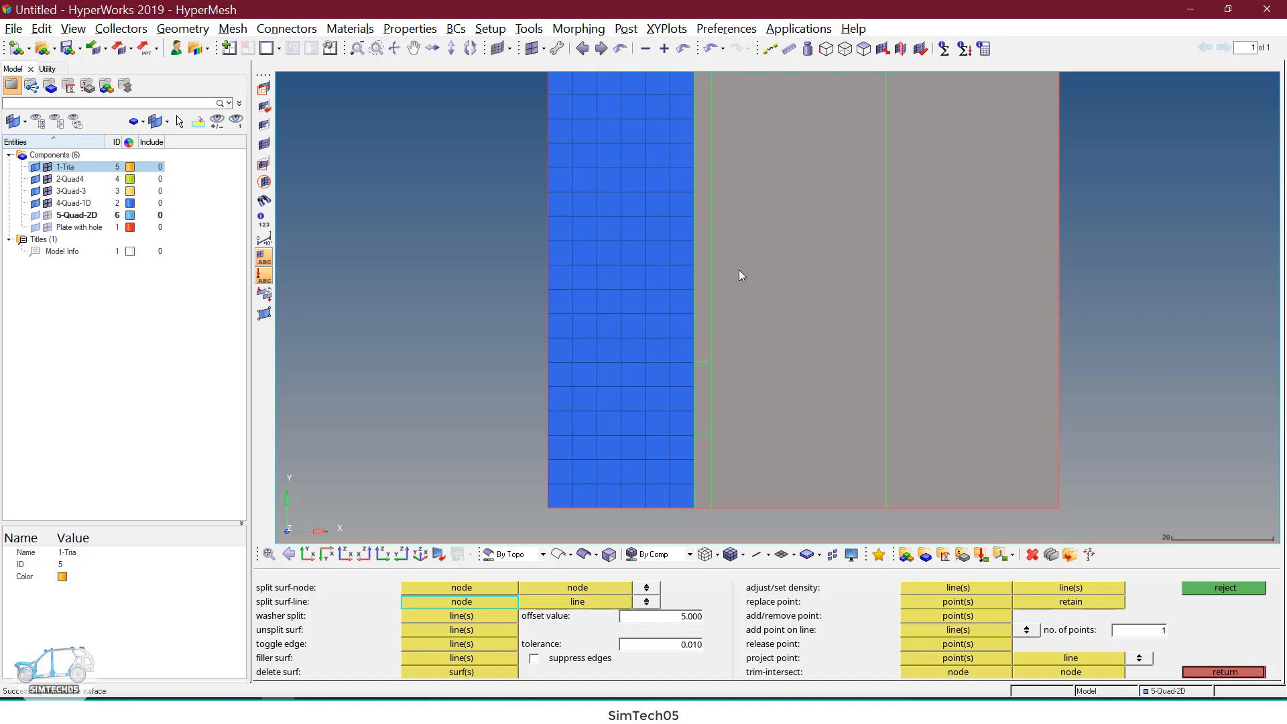
# Step: Split the rest of the narrow strip horizontally at every third node up to the plate's top edge, giving seven three-element segments
pyautogui.keyDown('ctrl'); pyautogui.moveTo(711, 289); pyautogui.dragTo(698, 318, button='right'); pyautogui.keyUp('ctrl')
pyautogui.click(685, 319)
pyautogui.click(699, 312)
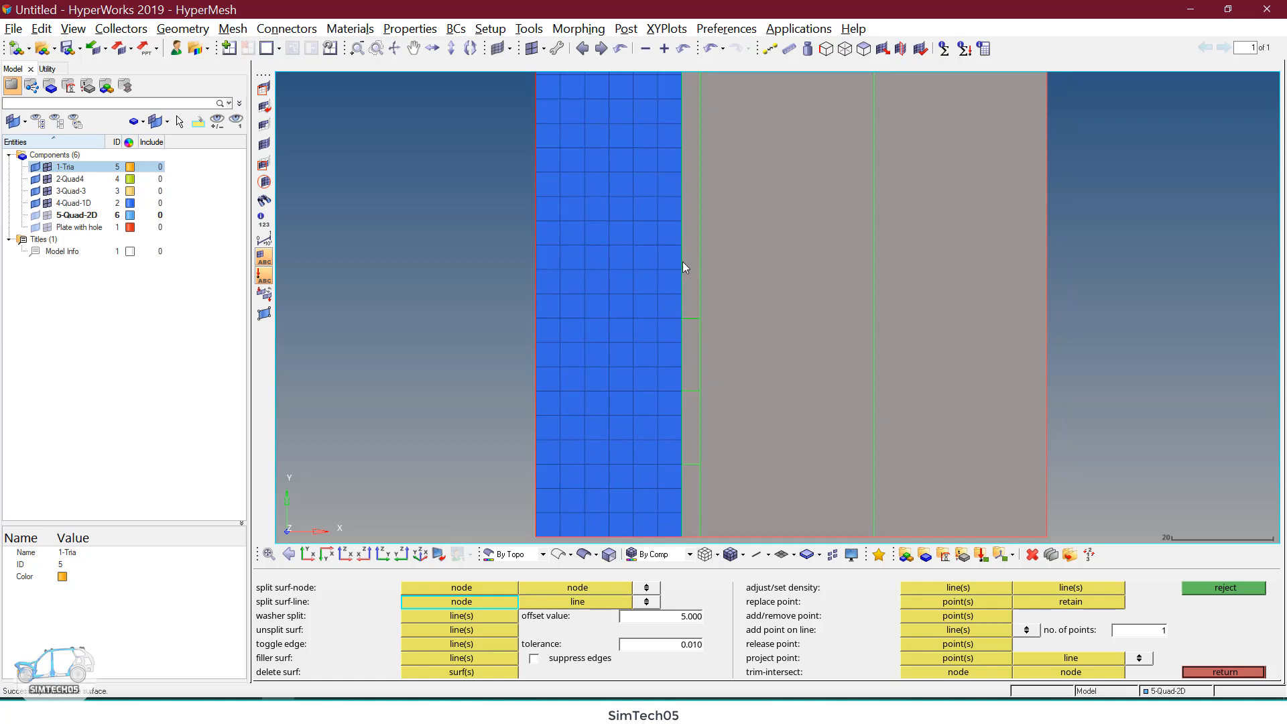
pyautogui.scroll(-2, 721, 259)
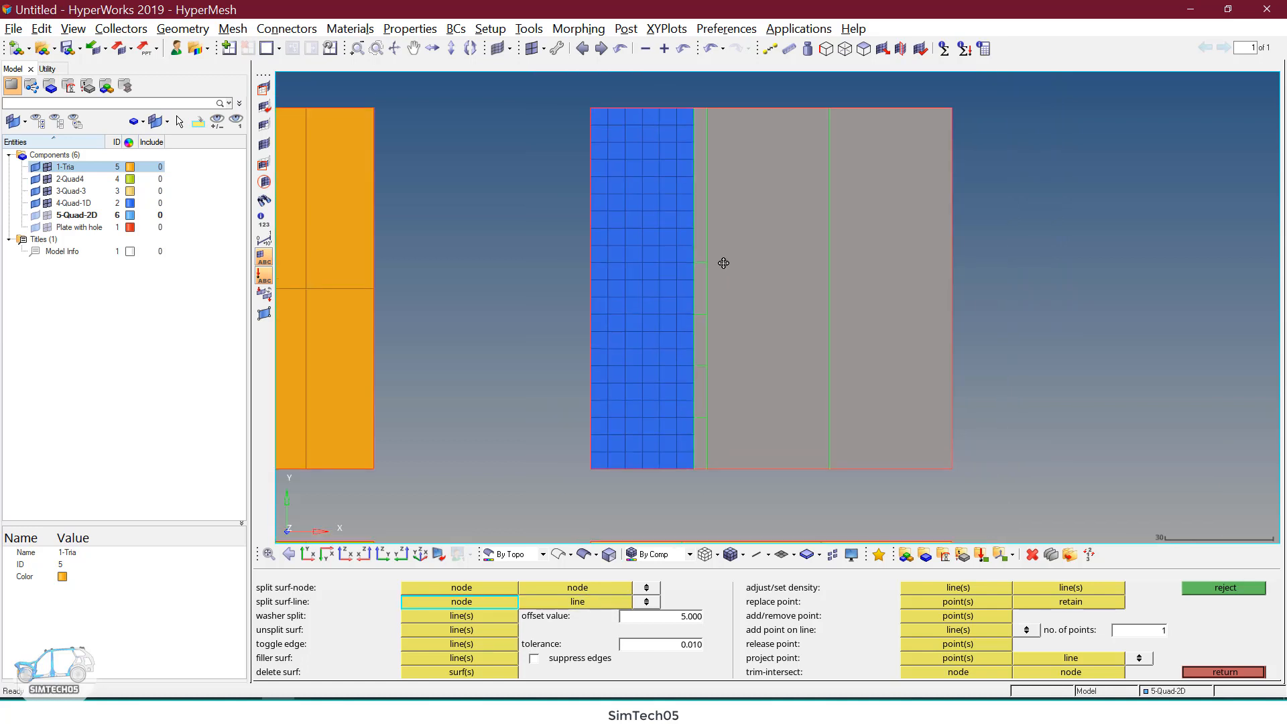
pyautogui.click(691, 227)
pyautogui.click(707, 226)
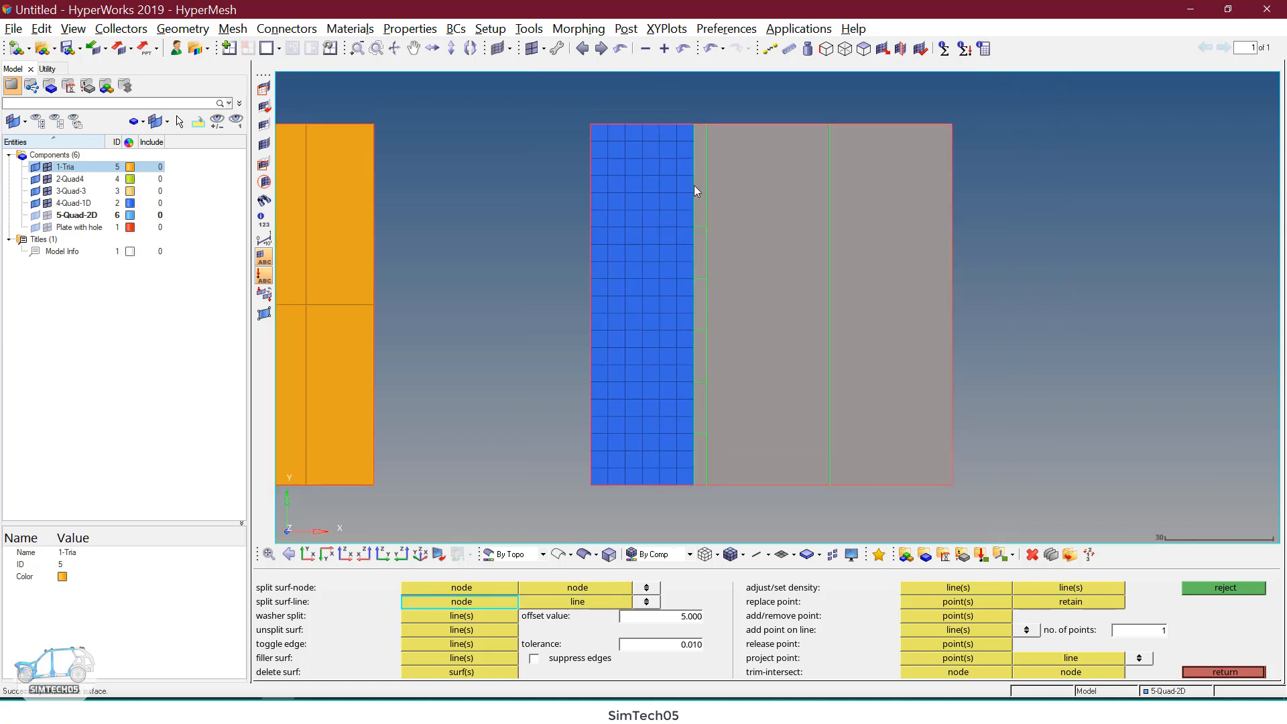
pyautogui.click(695, 175)
pyautogui.click(707, 175)
pyautogui.keyDown('ctrl'); pyautogui.moveTo(741, 303); pyautogui.dragTo(737, 282, button='right'); pyautogui.keyUp('ctrl')
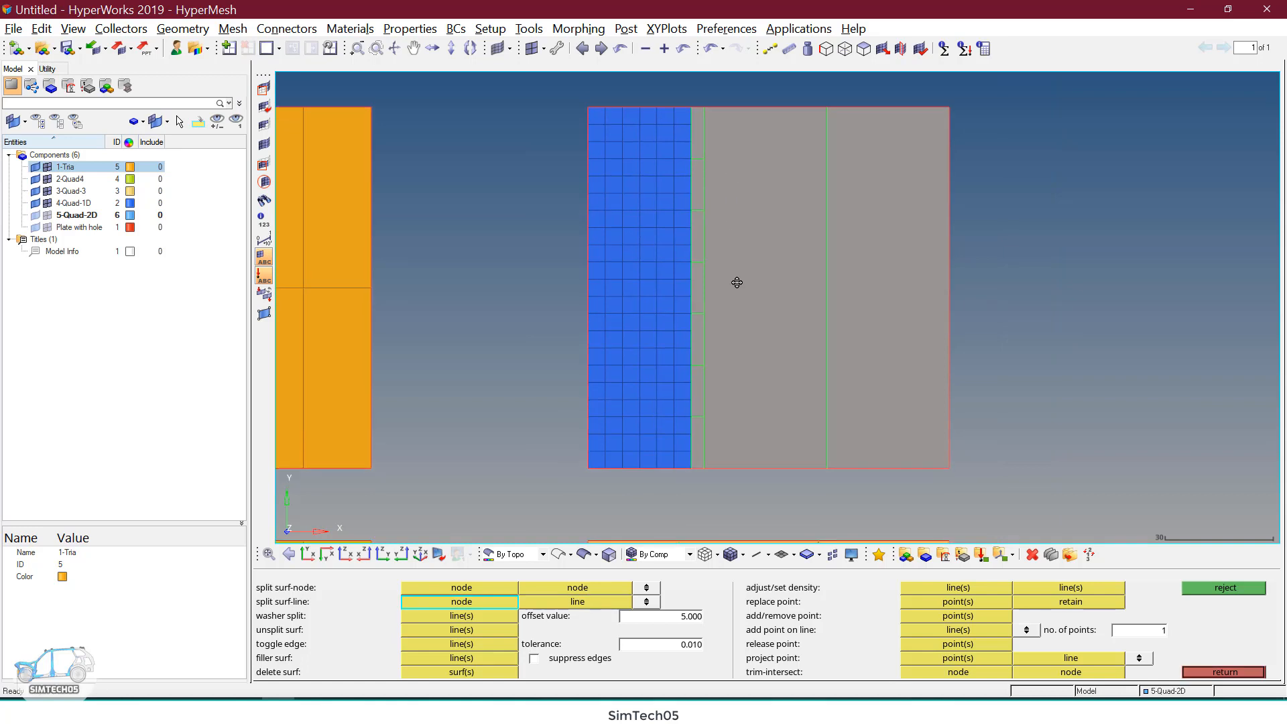
# Step: Mesh all seven segments of the narrow strip interactively with quads only at element size 5
pyautogui.press('F12')
pyautogui.click(698, 450)
pyautogui.click(698, 396)
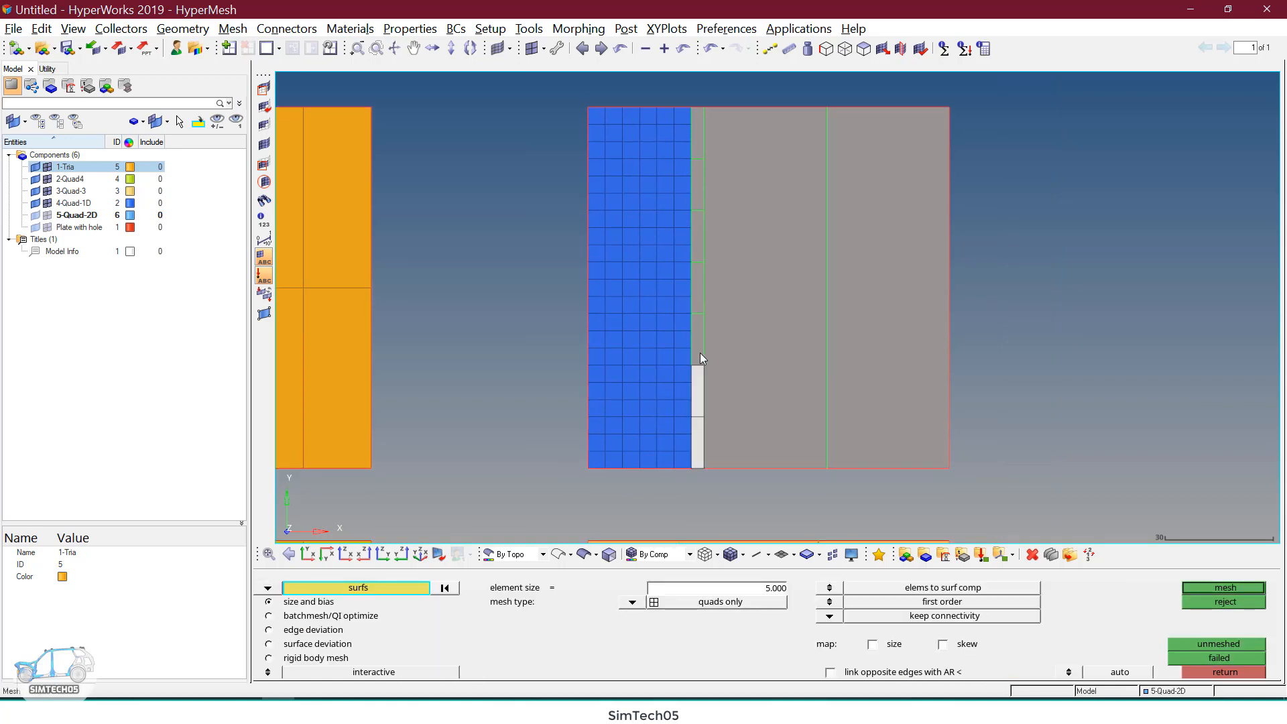
pyautogui.click(698, 319)
pyautogui.click(697, 275)
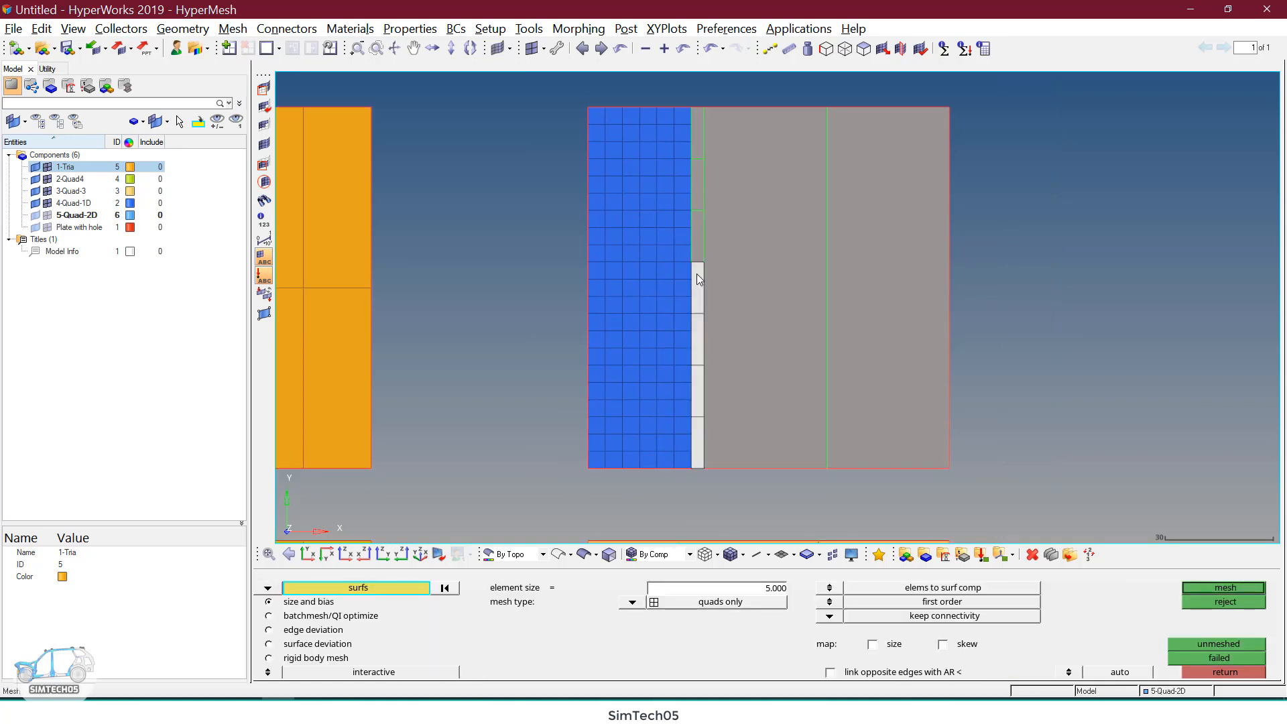
pyautogui.click(700, 176)
pyautogui.click(702, 139)
pyautogui.middleClick(711, 173)
pyautogui.scroll(2, 714, 298)
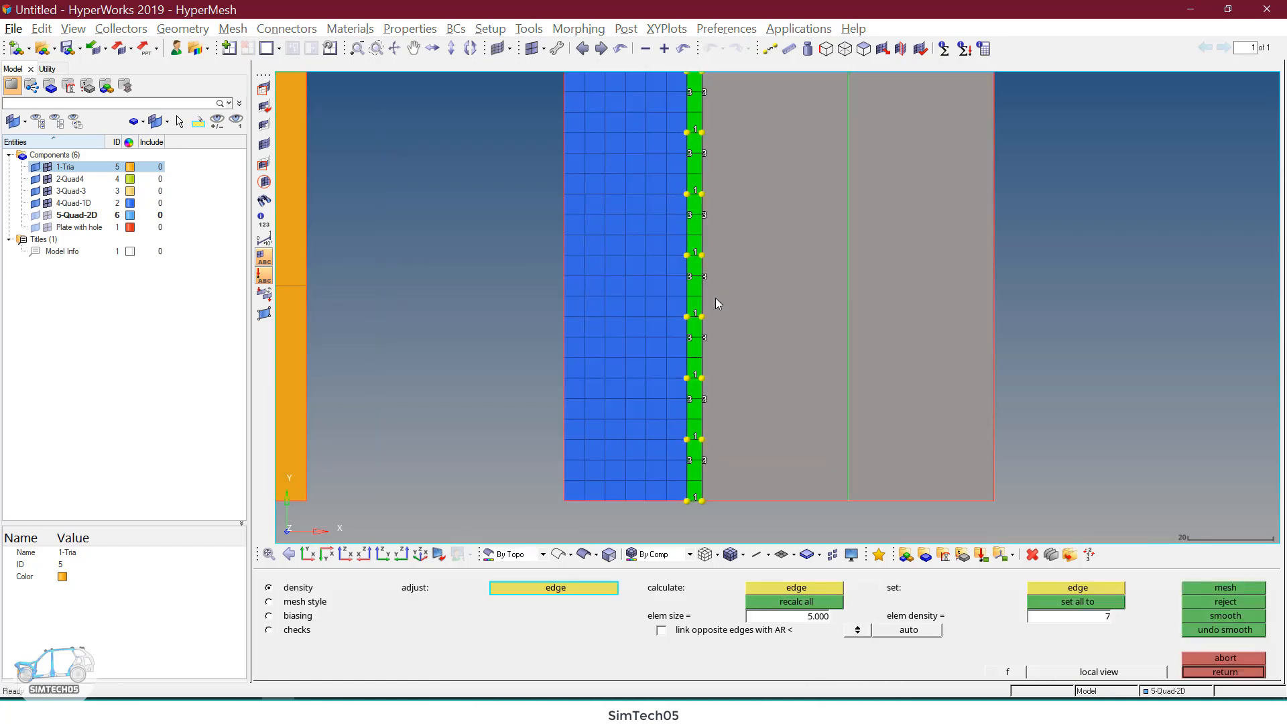
pyautogui.scroll(1, 718, 448)
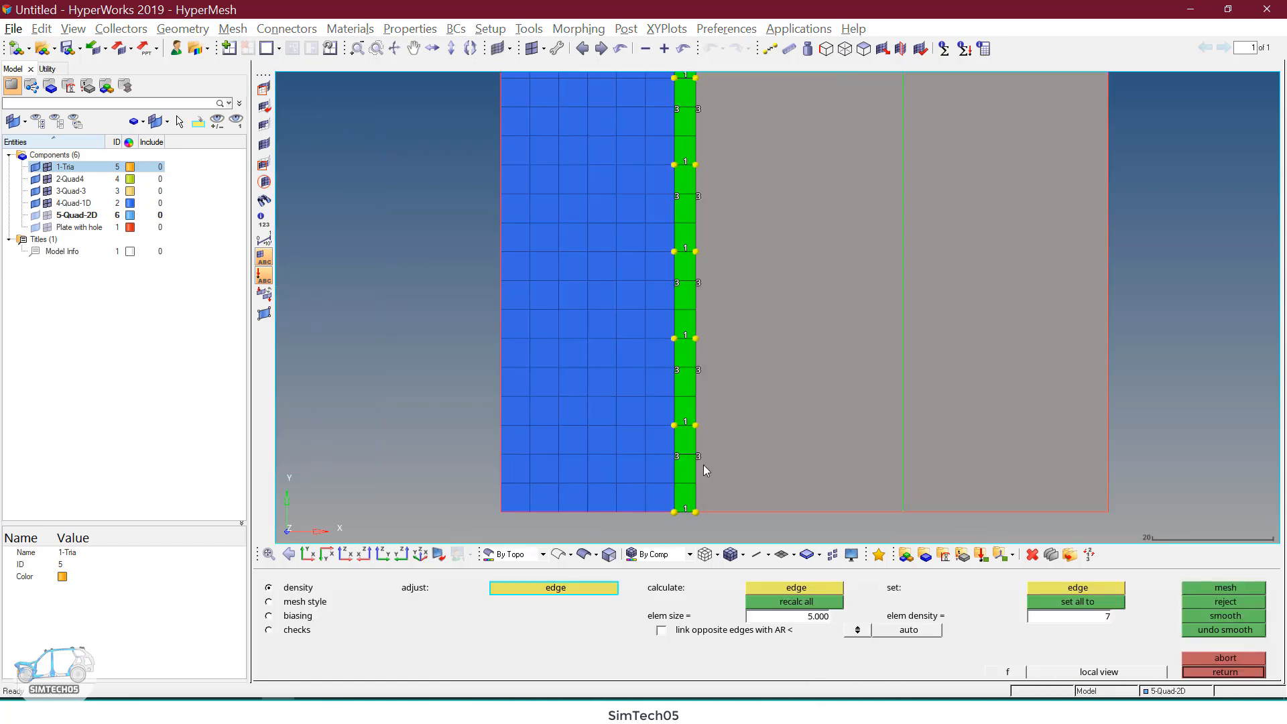
# Step: Set the element density of the right edge of each of the seven strip segments to 1
pyautogui.doubleClick(1075, 620)
pyautogui.write('1')
pyautogui.press('Return')
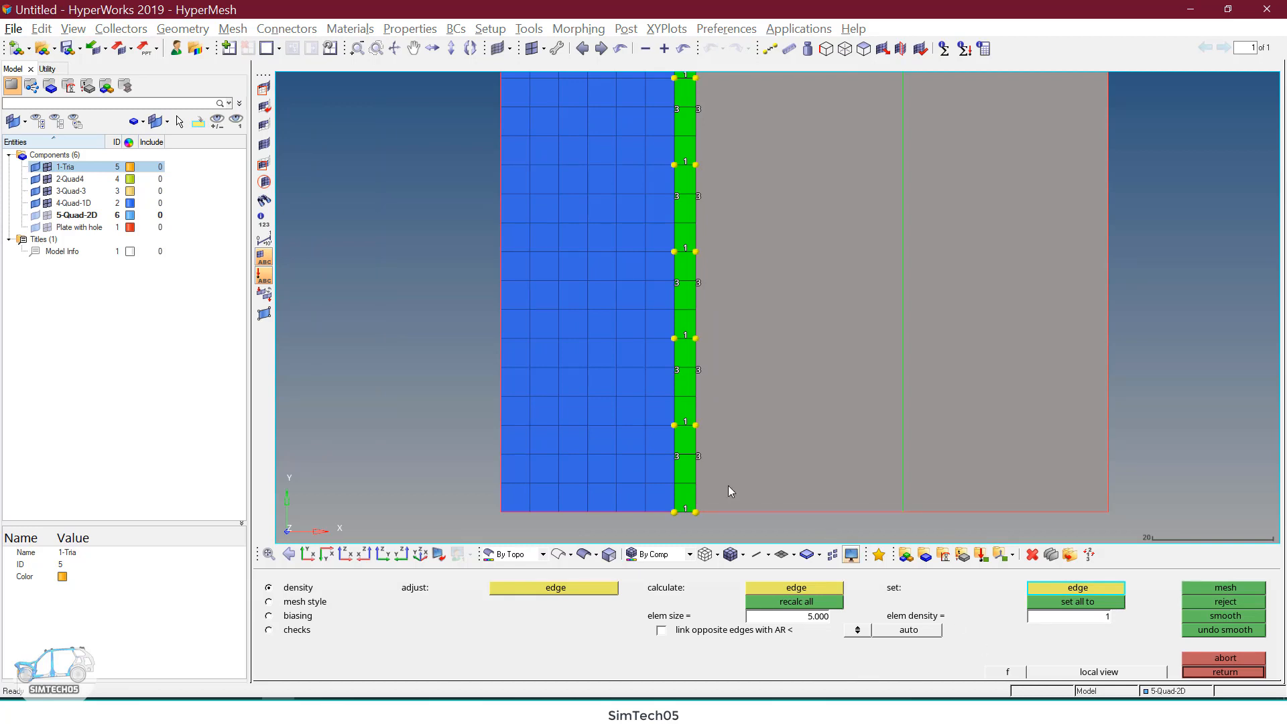
pyautogui.click(697, 456)
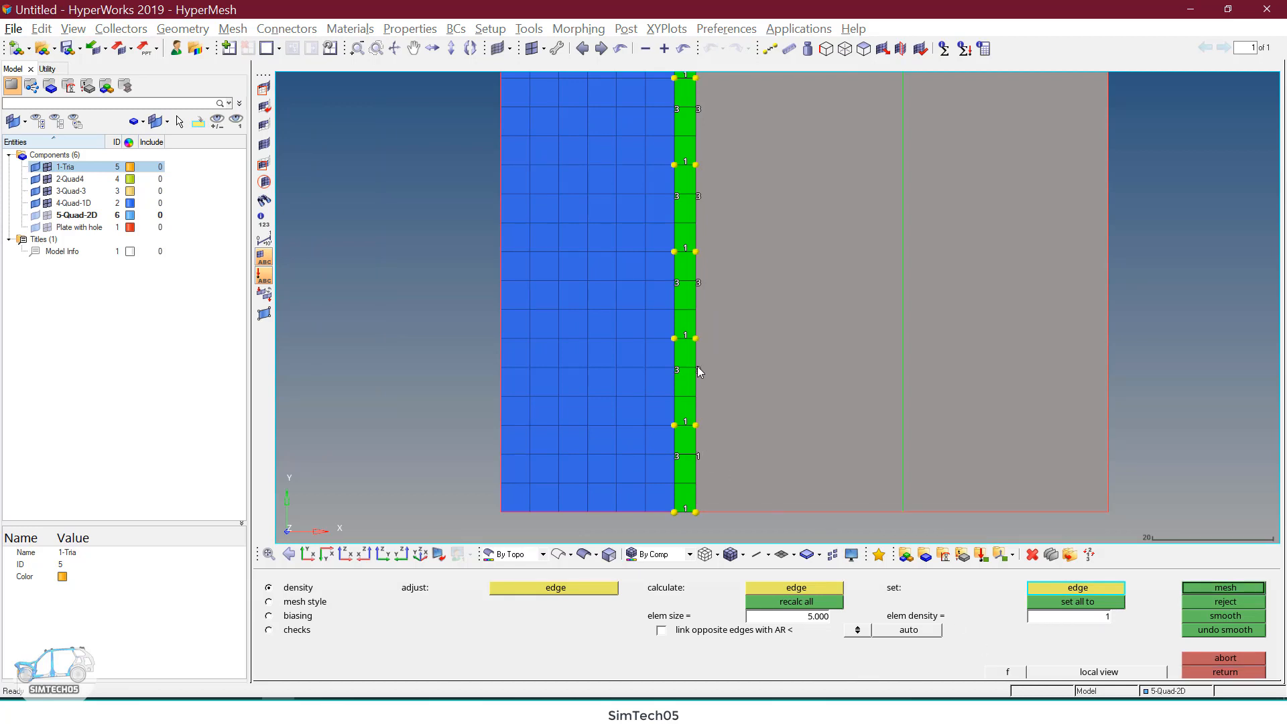
pyautogui.click(697, 369)
pyautogui.keyDown('ctrl'); pyautogui.moveTo(705, 361); pyautogui.dragTo(707, 405, button='right'); pyautogui.keyUp('ctrl')
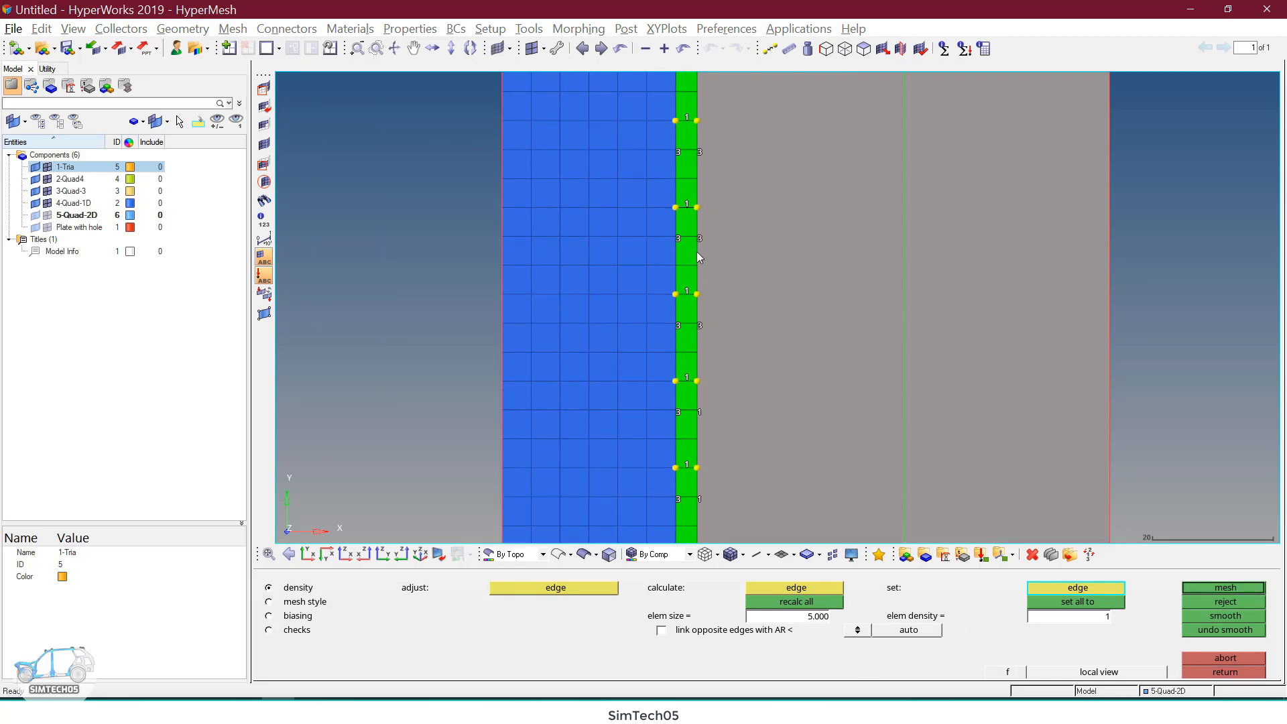
pyautogui.keyDown('ctrl'); pyautogui.moveTo(713, 245); pyautogui.dragTo(703, 373, button='right'); pyautogui.keyUp('ctrl')
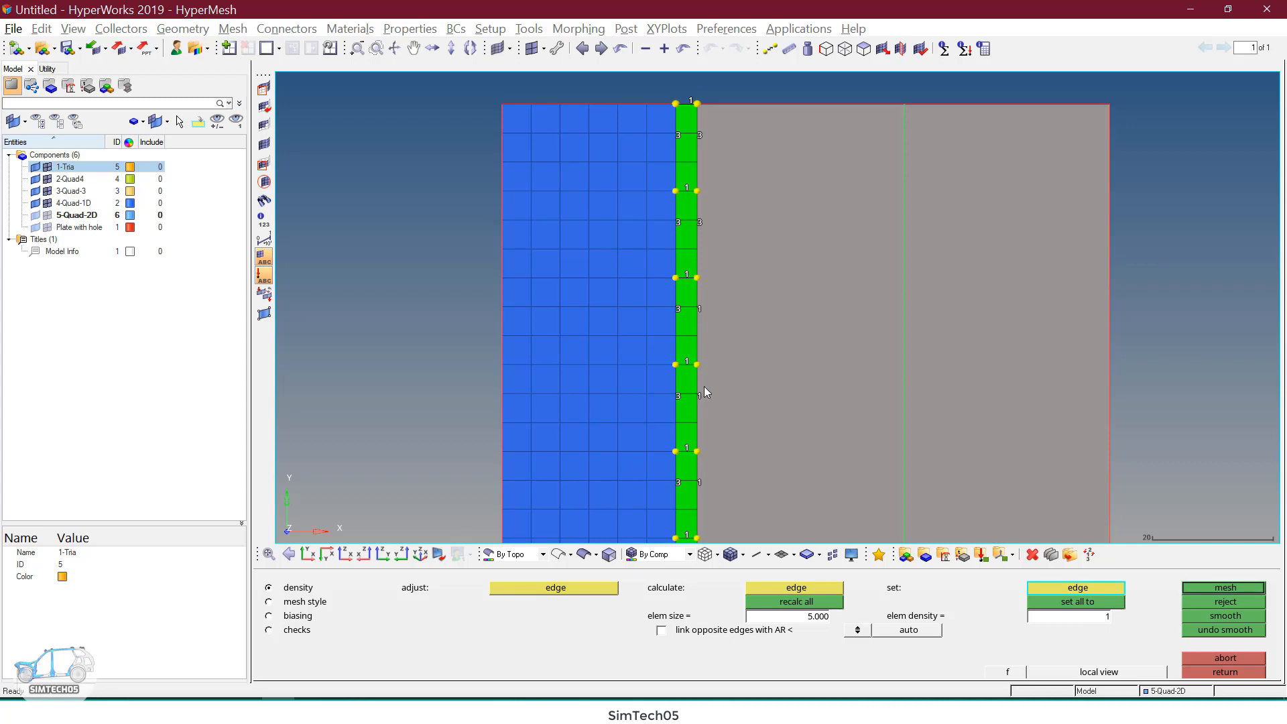
pyautogui.click(699, 140)
# Step: Remesh the strip segments with the new edge densities, accept the mesh and inspect the three-to-one quad transition
pyautogui.middleClick(744, 299)
pyautogui.keyDown('ctrl'); pyautogui.scroll(-2, 745, 303); pyautogui.keyUp('ctrl')
pyautogui.keyDown('ctrl'); pyautogui.moveTo(746, 303); pyautogui.dragTo(733, 208, button='right'); pyautogui.keyUp('ctrl')
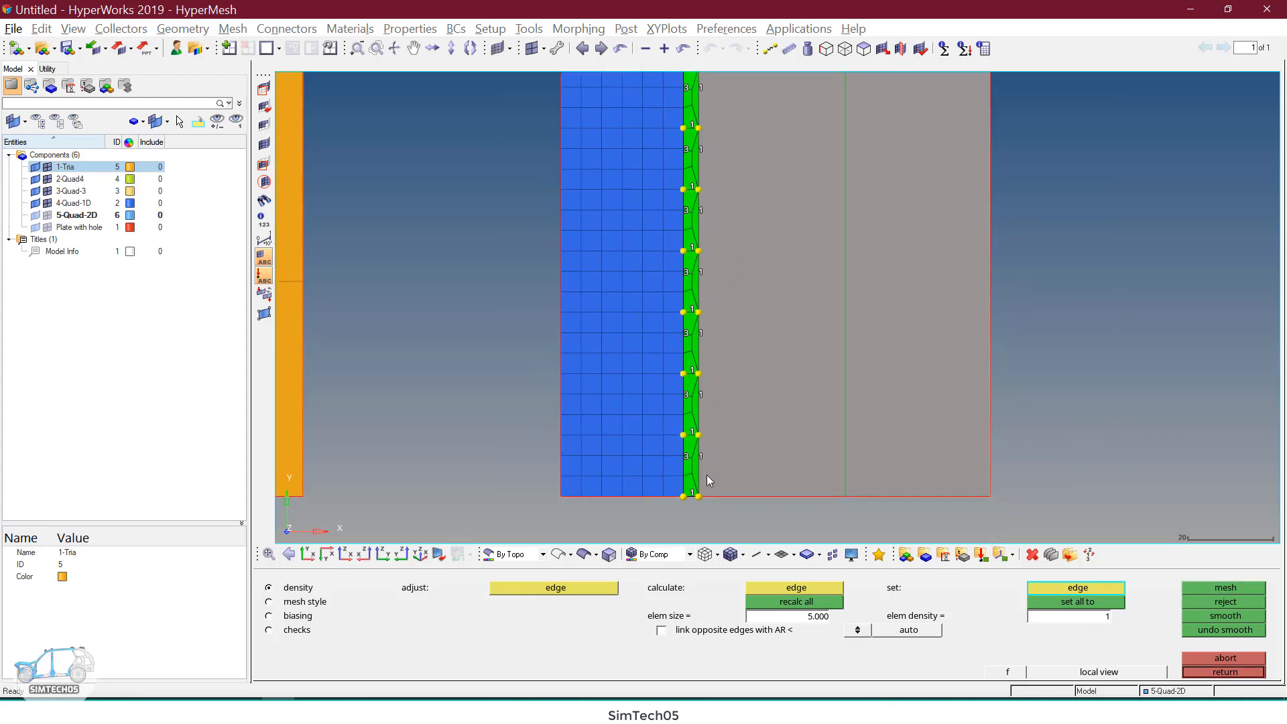
pyautogui.middleClick(722, 138)
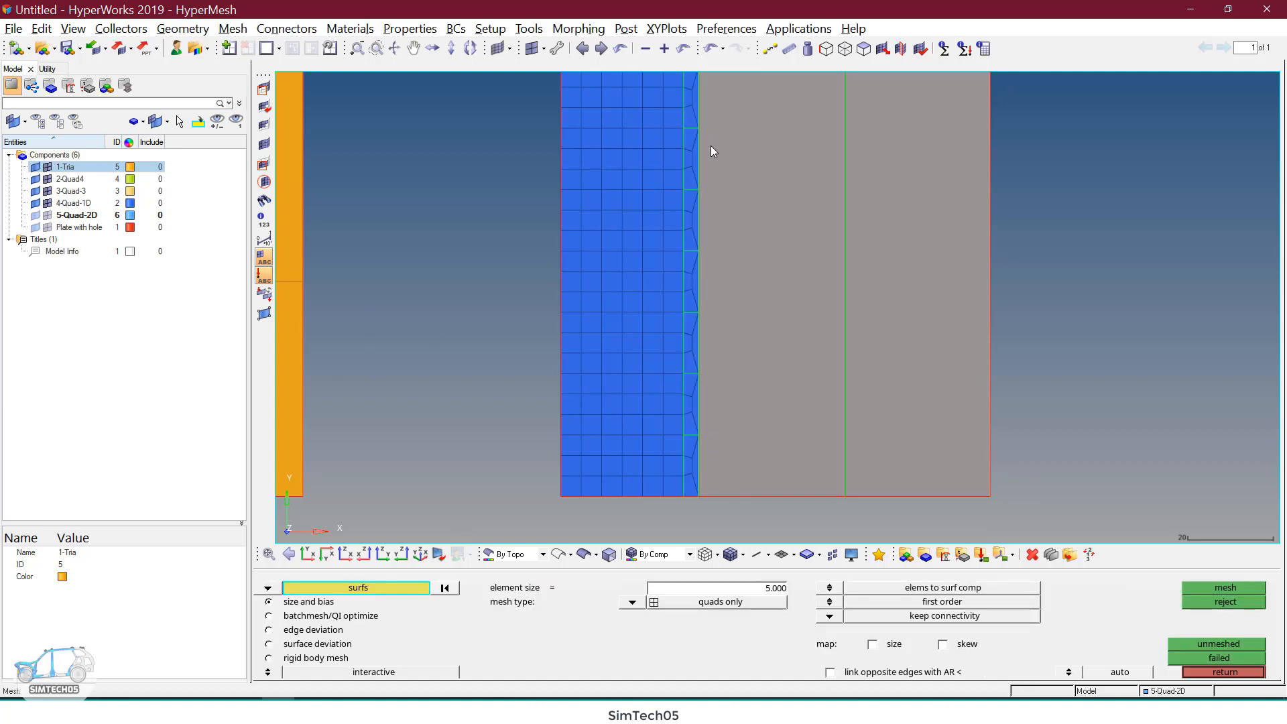
pyautogui.keyDown('ctrl'); pyautogui.moveTo(736, 231); pyautogui.dragTo(726, 295, button='right'); pyautogui.keyUp('ctrl')
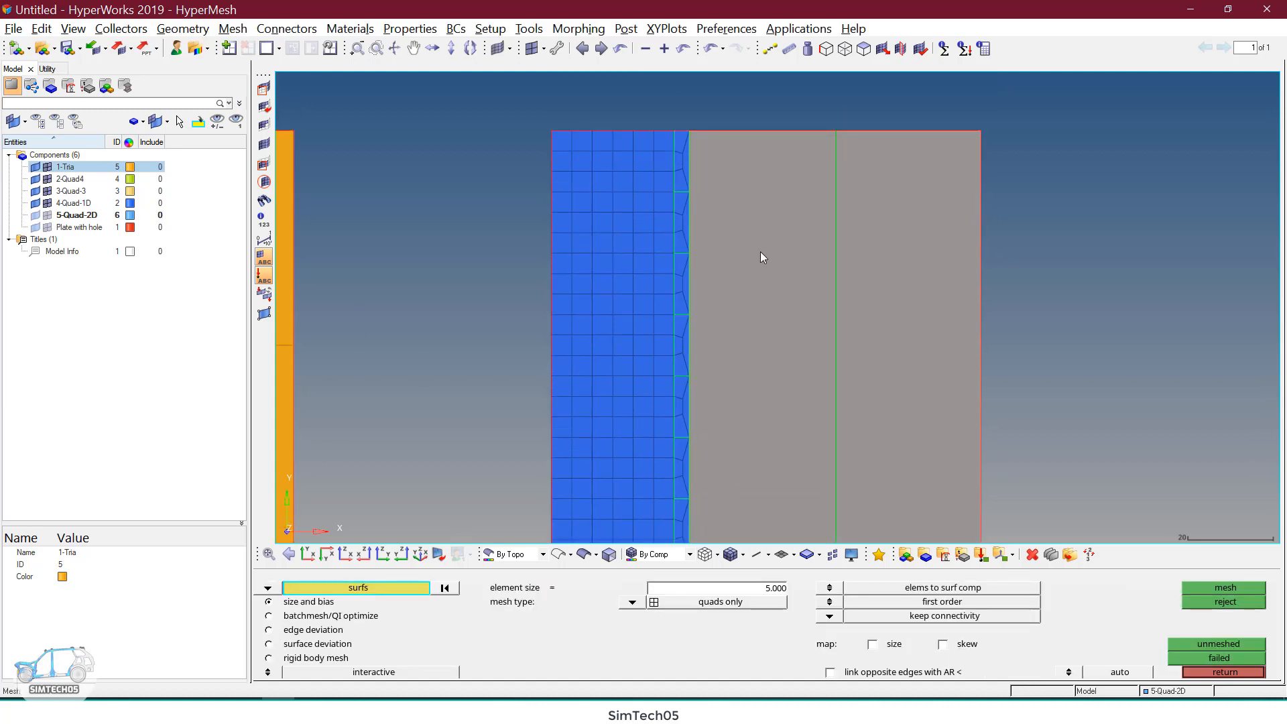
pyautogui.scroll(4, 657, 164)
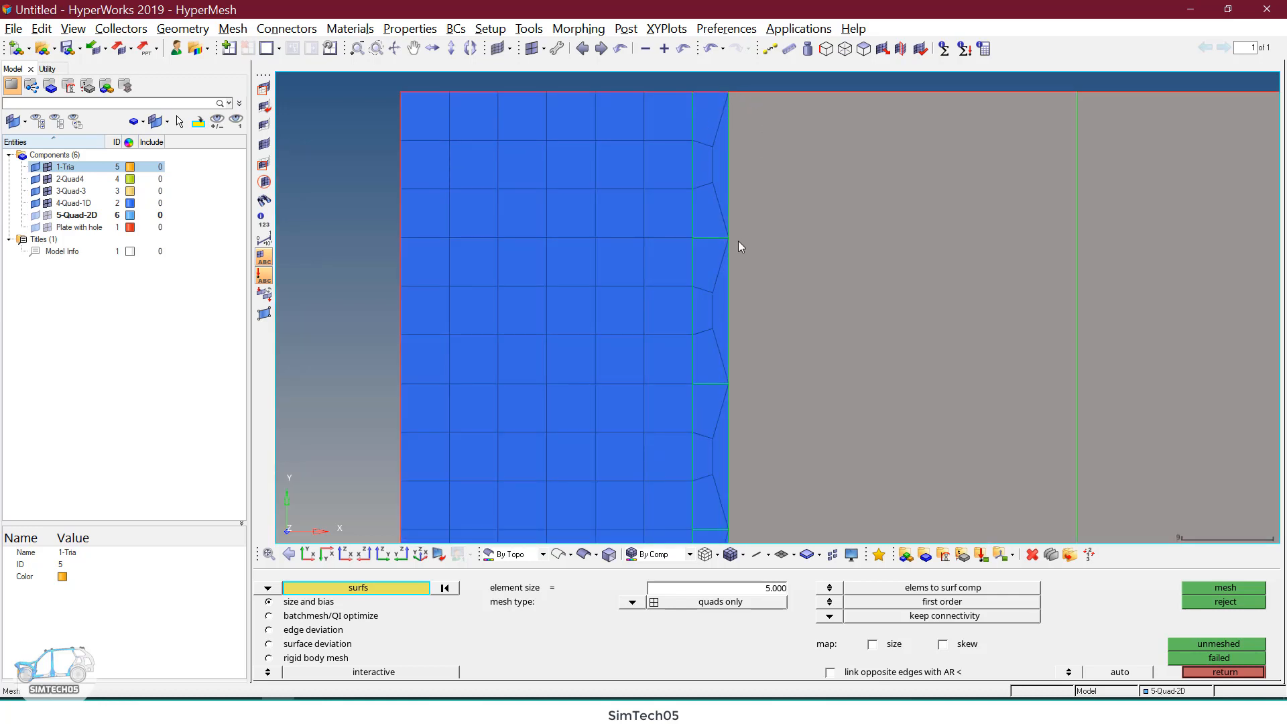
pyautogui.scroll(-3, 738, 240)
pyautogui.scroll(2, 738, 190)
pyautogui.scroll(-3, 733, 190)
pyautogui.scroll(-2, 738, 235)
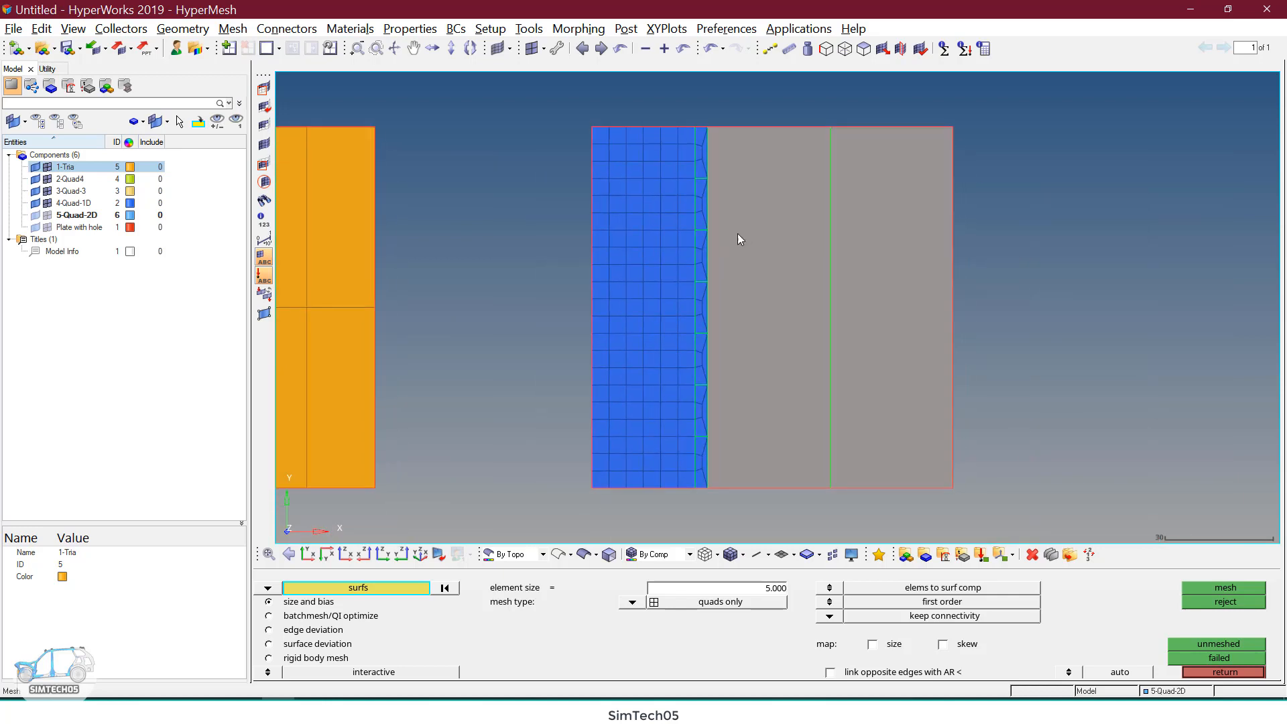
# Step: Mesh the middle surface beside the transition strip with quads only at element size 15
pyautogui.click(747, 249)
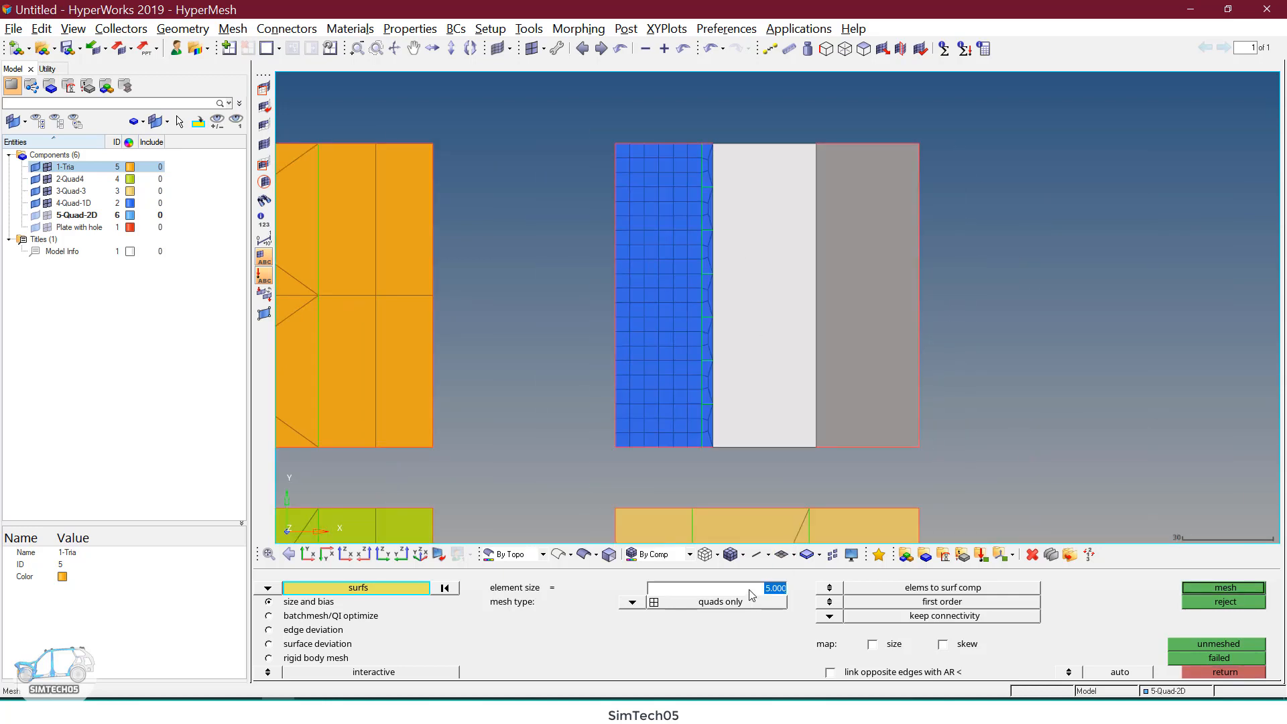
pyautogui.write('15')
pyautogui.press('Return')
pyautogui.click(1244, 587)
pyautogui.scroll(1, 774, 238)
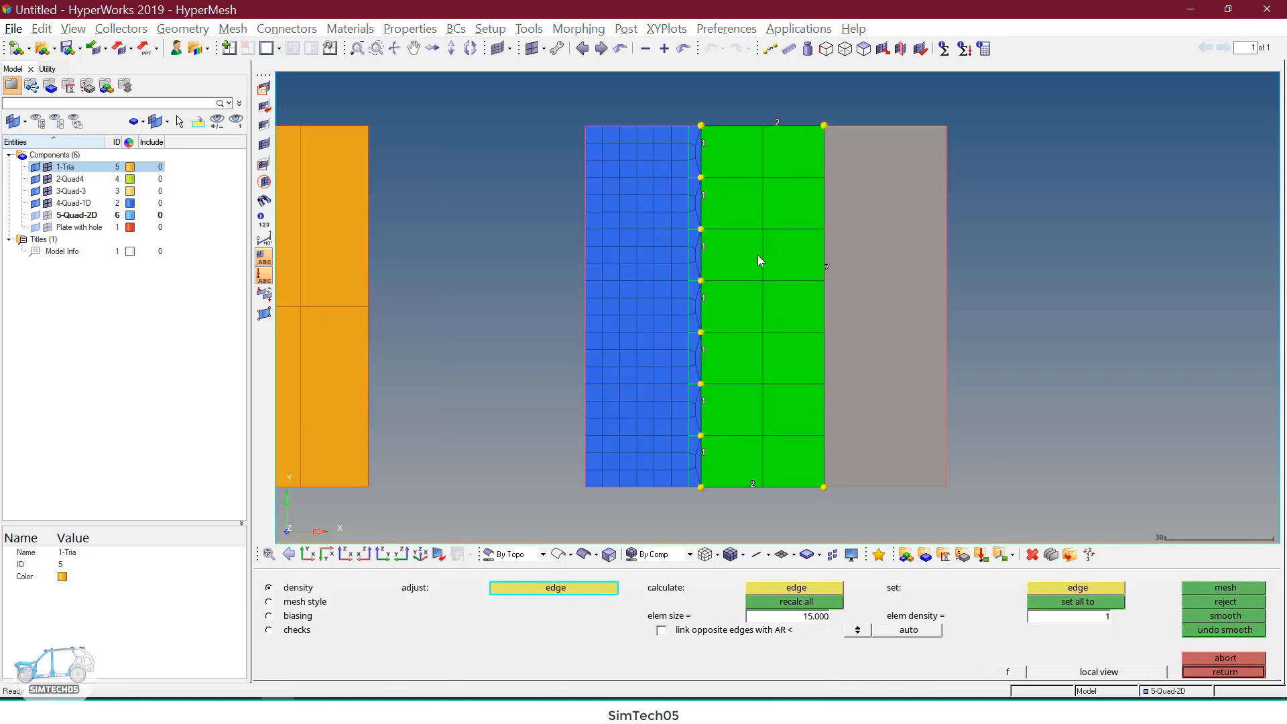
# Step: Set the top and bottom edges of the middle surface to a density of 3 and remesh it
pyautogui.click(768, 124)
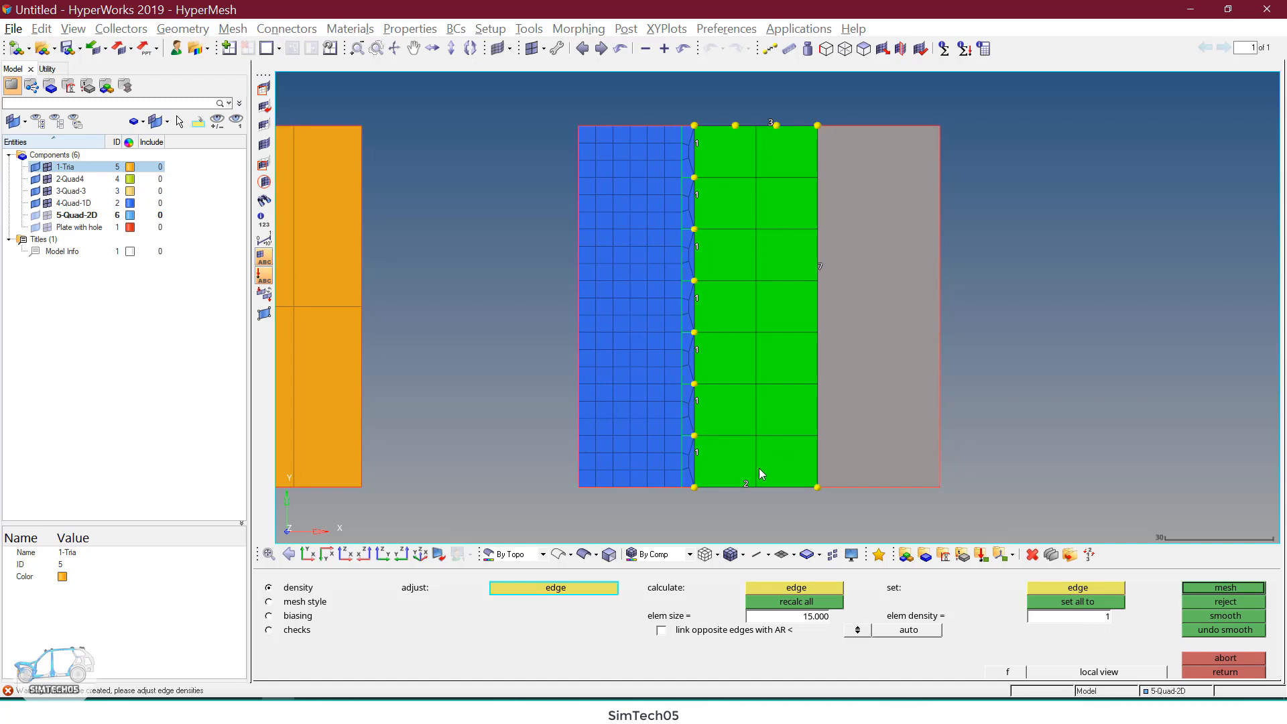
pyautogui.click(746, 480)
pyautogui.keyDown('ctrl'); pyautogui.moveTo(755, 357); pyautogui.dragTo(748, 357, button='right'); pyautogui.keyUp('ctrl')
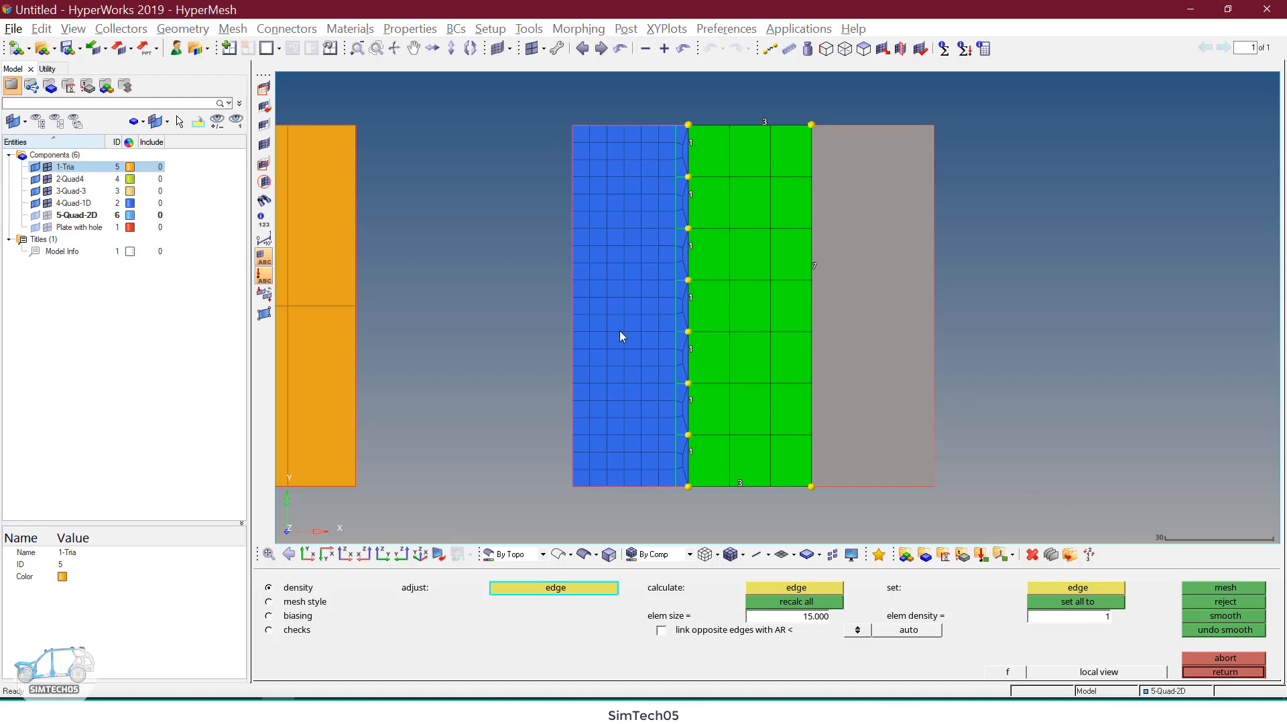
pyautogui.click(1201, 588)
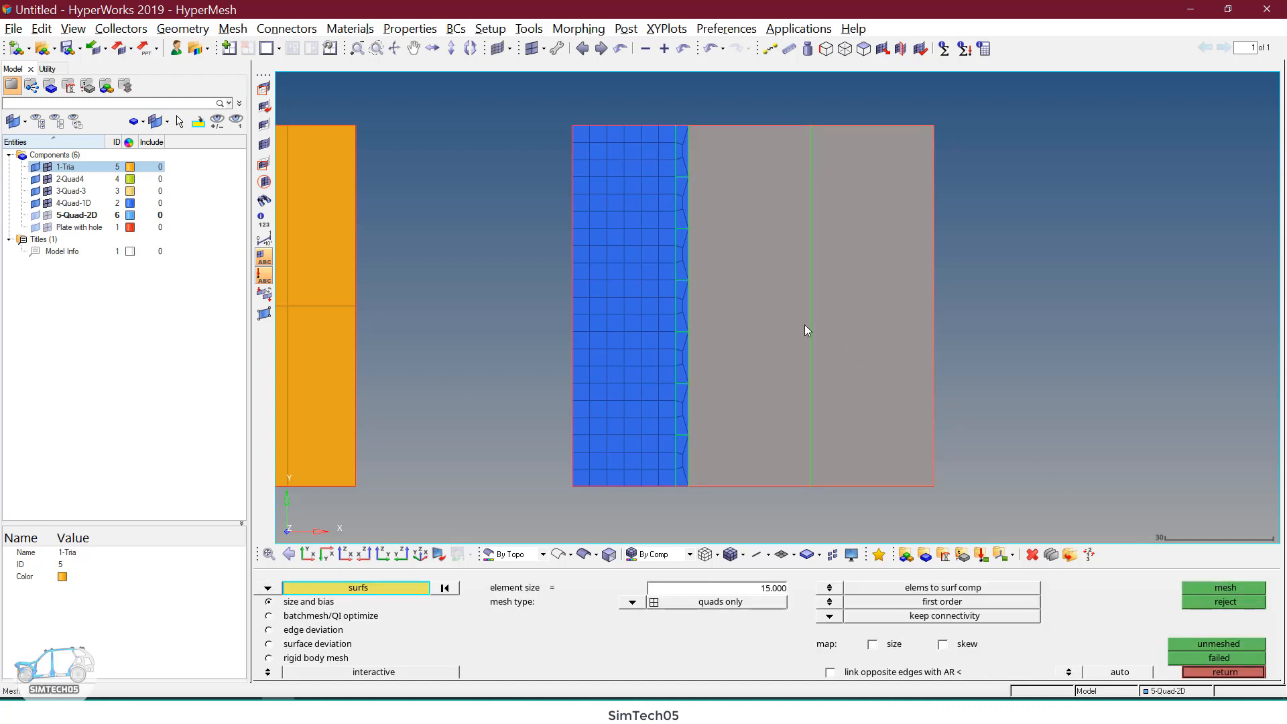
# Step: Delete the existing blue elements from the upper-right plate, covering the left strip and the narrow transition column
pyautogui.press('F2')
pyautogui.scroll(-2, 702, 276)
pyautogui.keyDown('shift'); pyautogui.moveTo(543, 118); pyautogui.dragTo(758, 416); pyautogui.keyUp('shift')
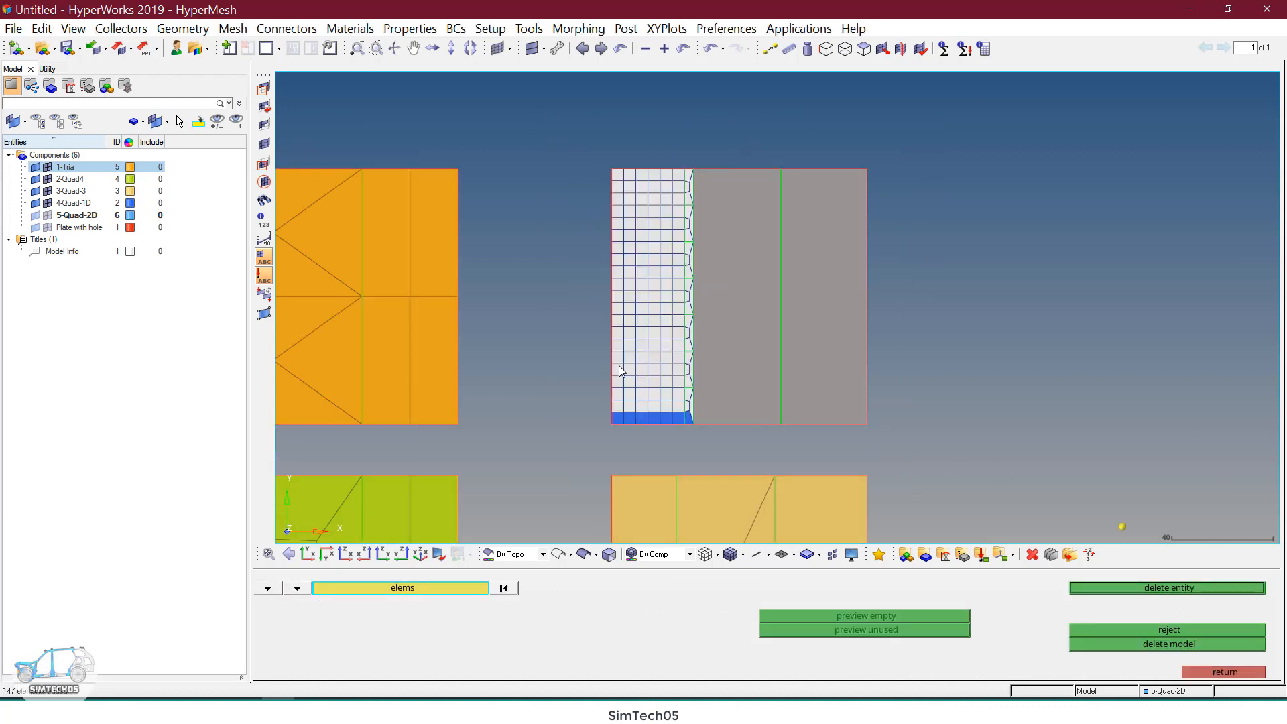
pyautogui.middleClick(733, 374)
pyautogui.scroll(1, 747, 373)
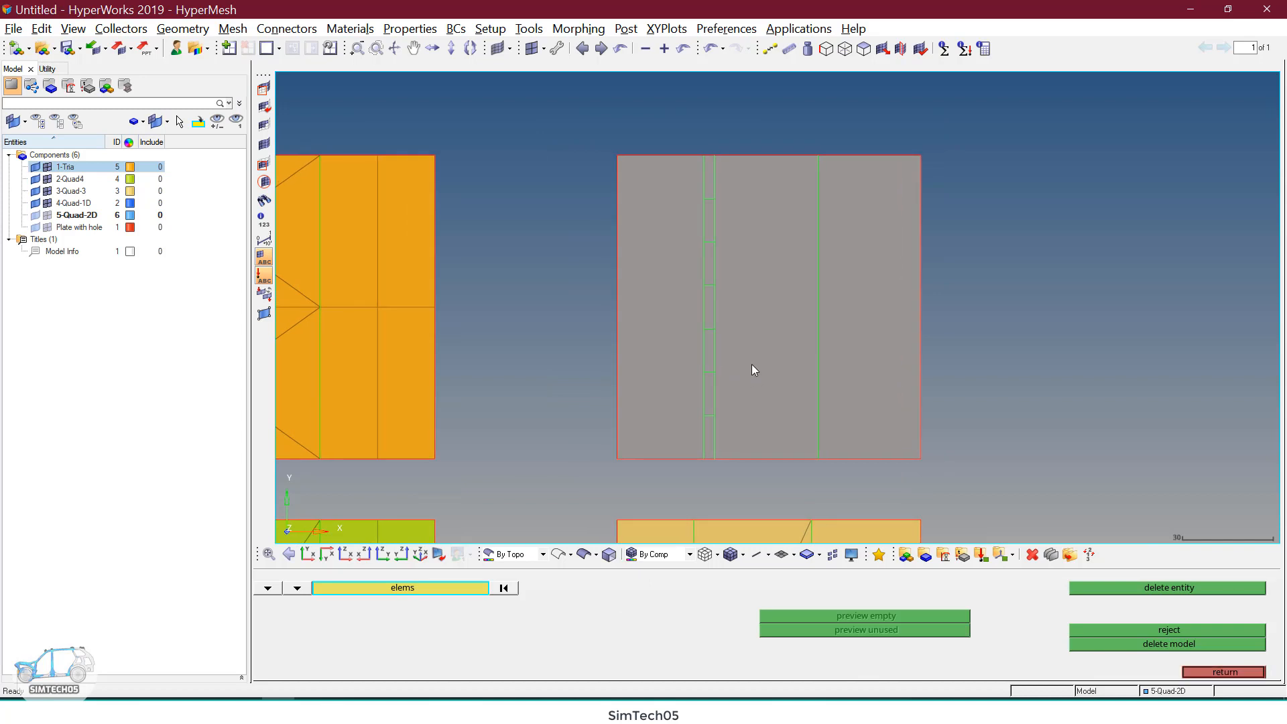
# Step: Mesh the plate's left strip surface with quads only at an element size of 4
pyautogui.press('F12')
pyautogui.click(679, 277)
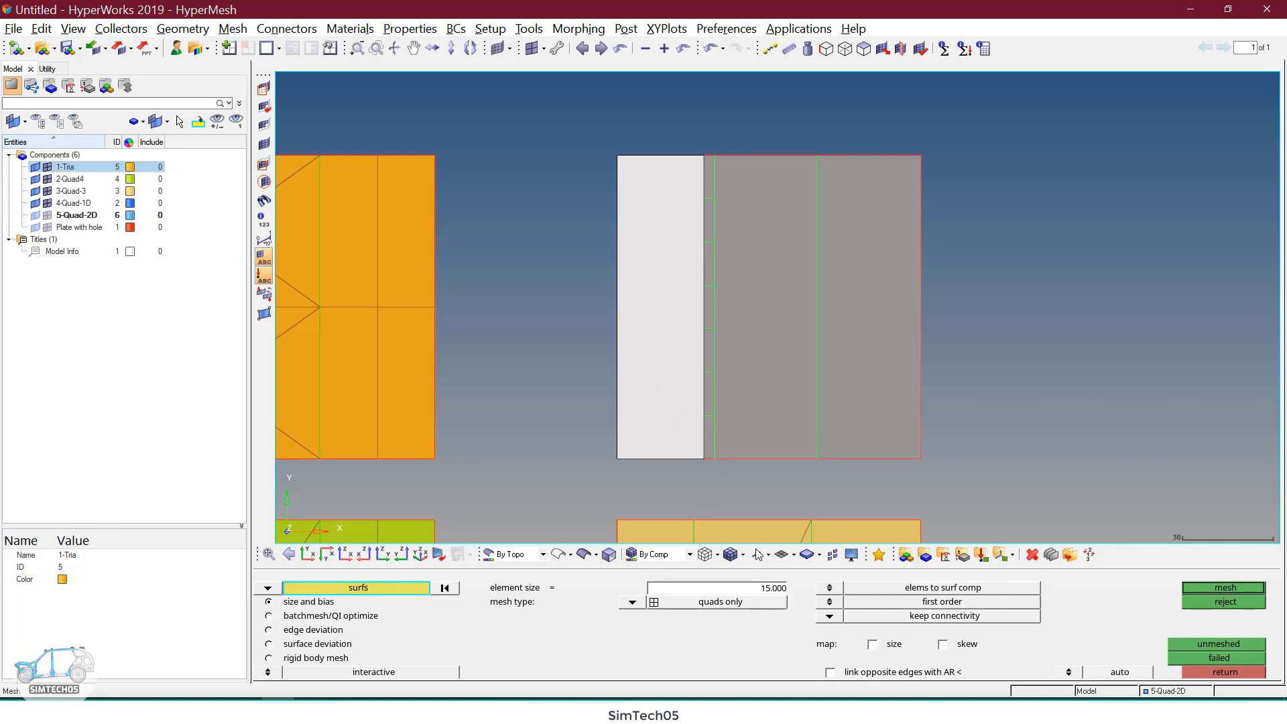
pyautogui.click(764, 590)
pyautogui.write('4')
pyautogui.click(1204, 584)
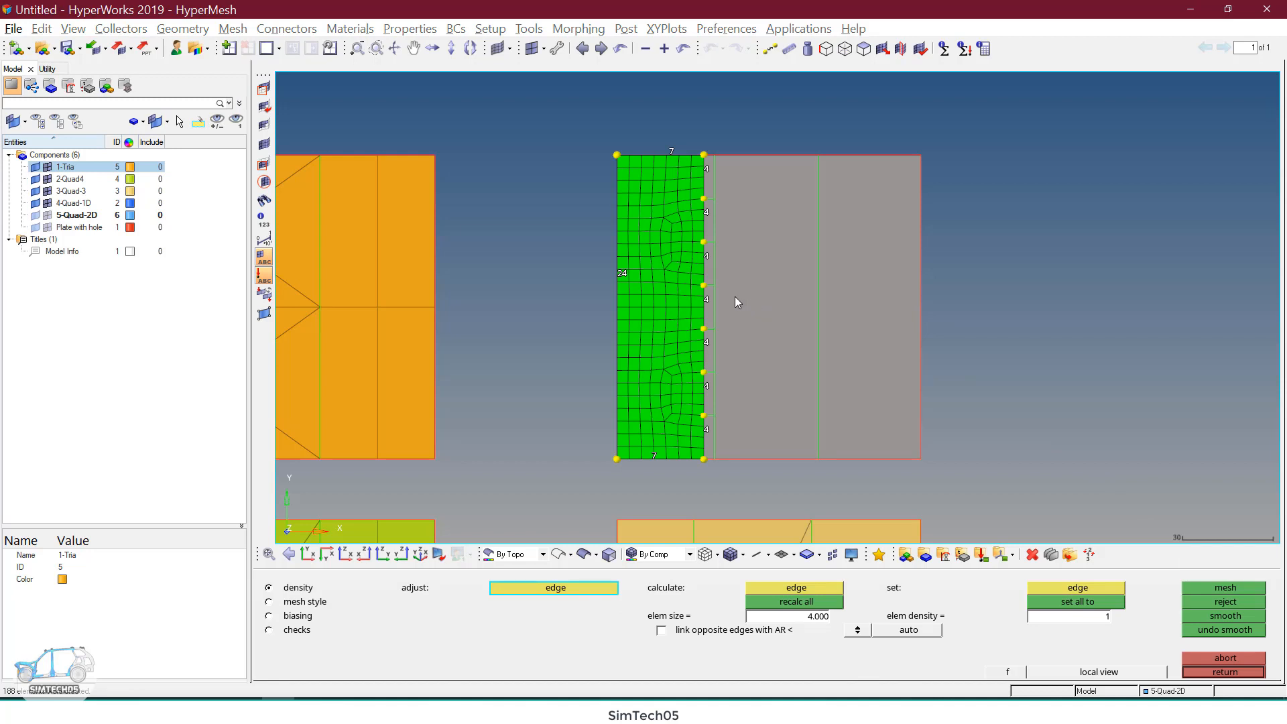
# Step: Raise the outer left edge of the strip to a density of 28, remesh it and accept the mesh
pyautogui.click(622, 273)
pyautogui.click(622, 273)
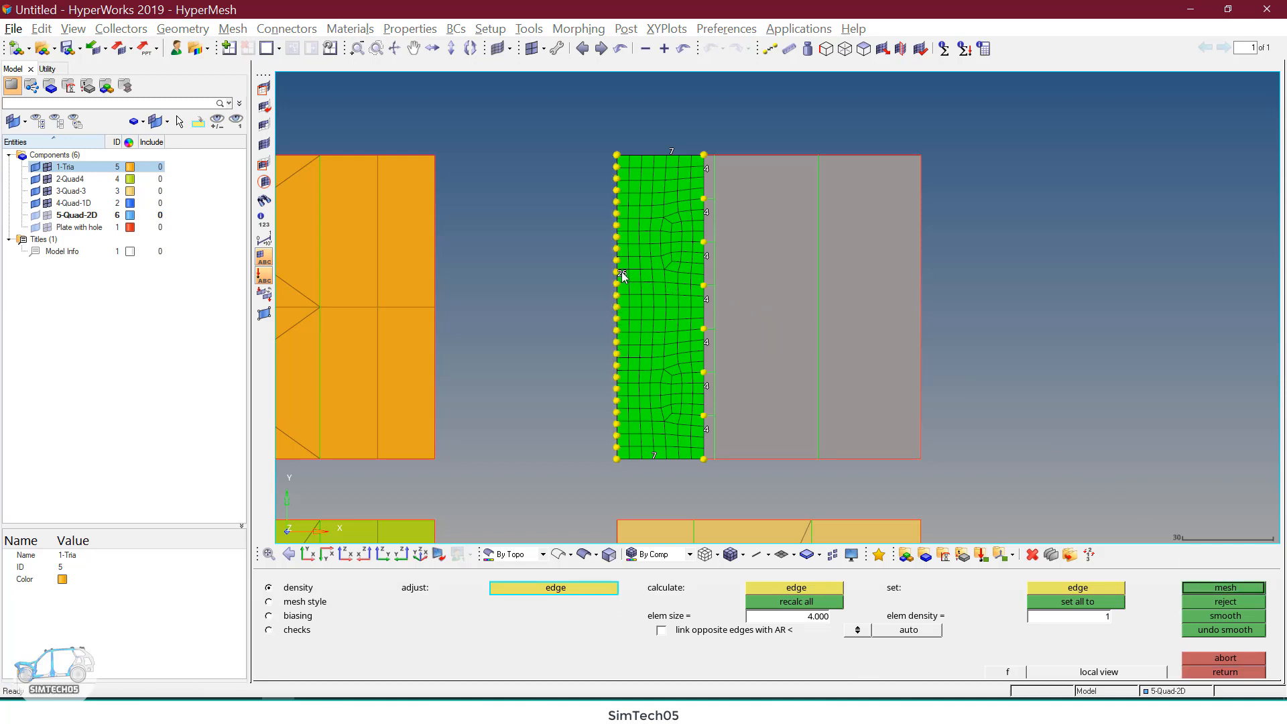
pyautogui.click(622, 273)
pyautogui.middleClick(622, 274)
pyautogui.click(620, 273)
pyautogui.middleClick(622, 276)
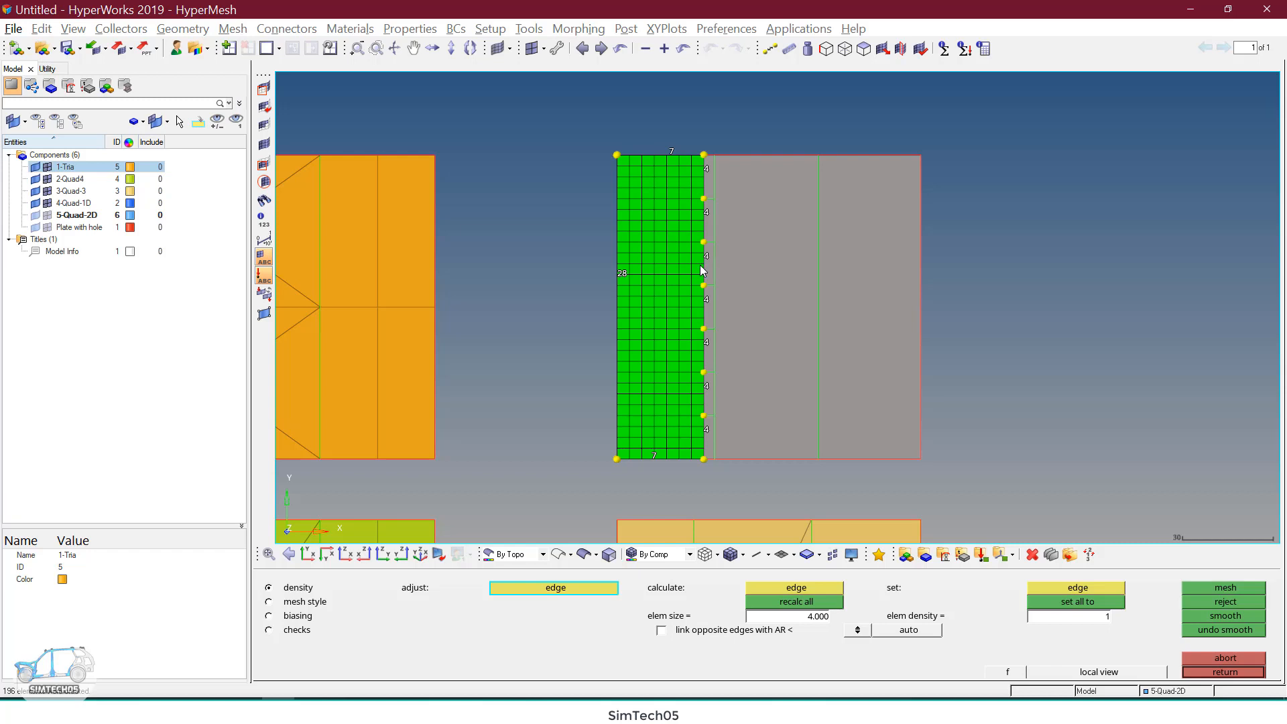
pyautogui.scroll(3, 705, 180)
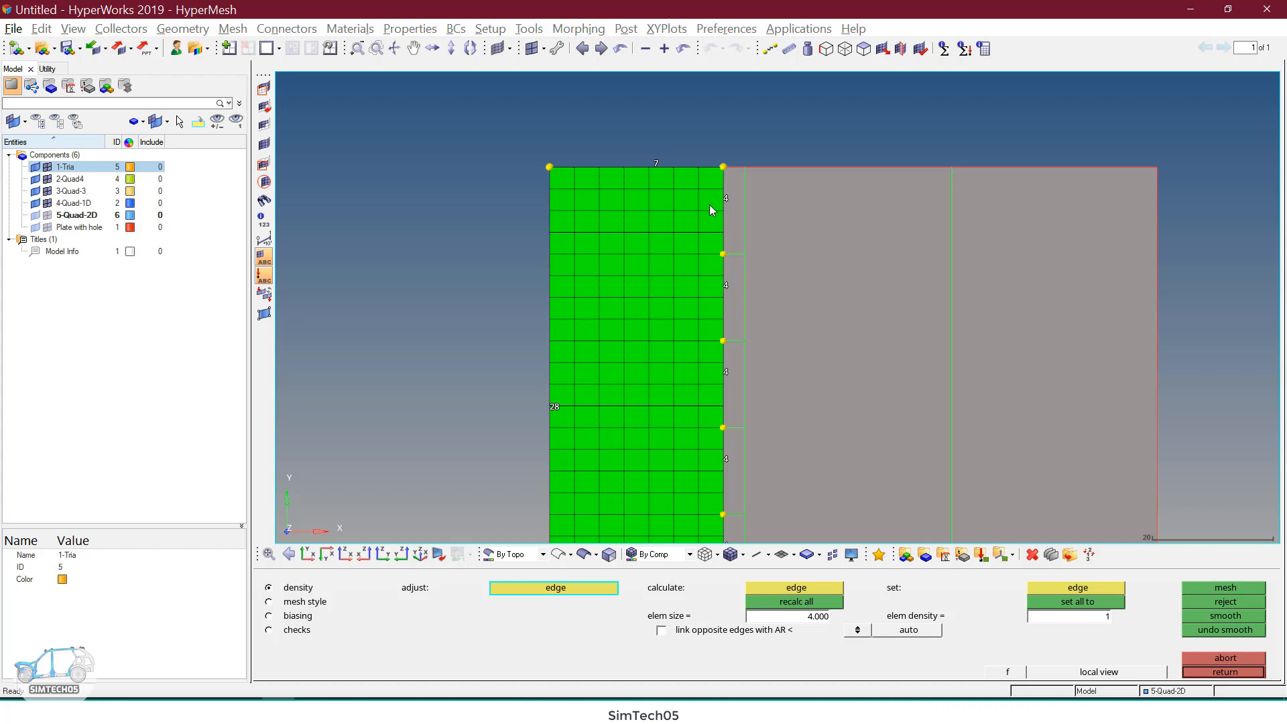
pyautogui.scroll(3, 726, 196)
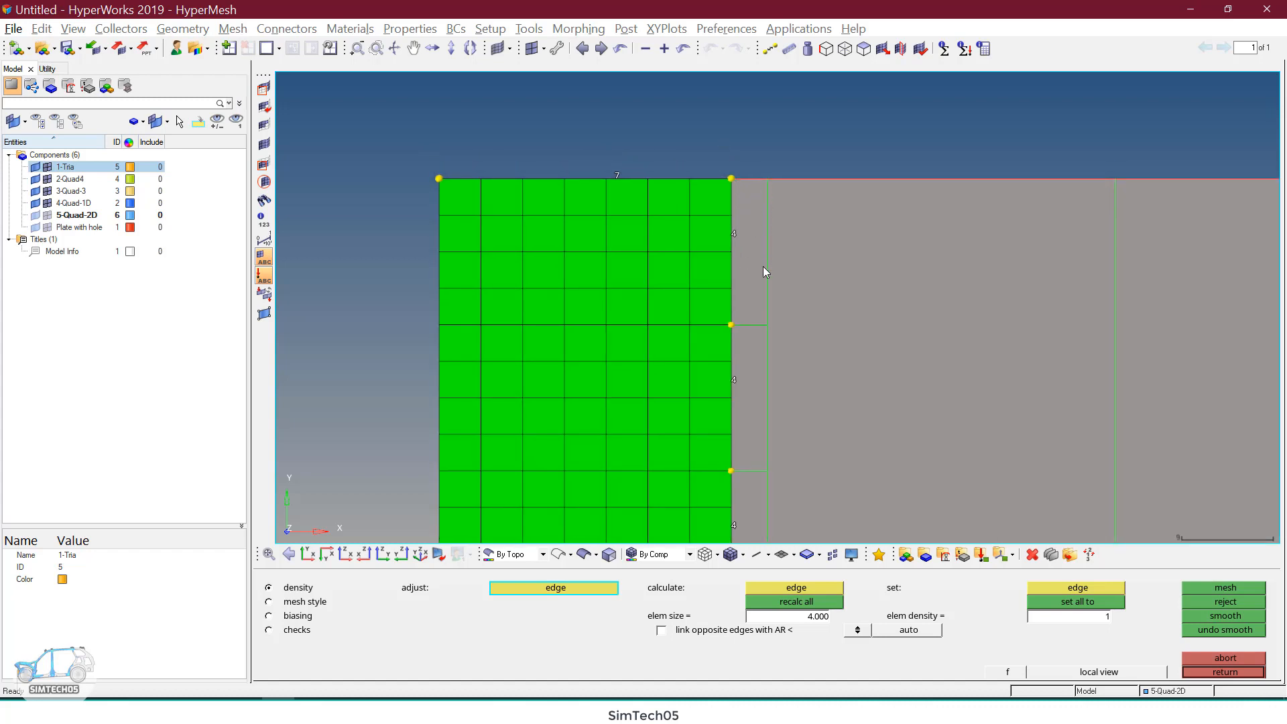
pyautogui.scroll(-5, 768, 251)
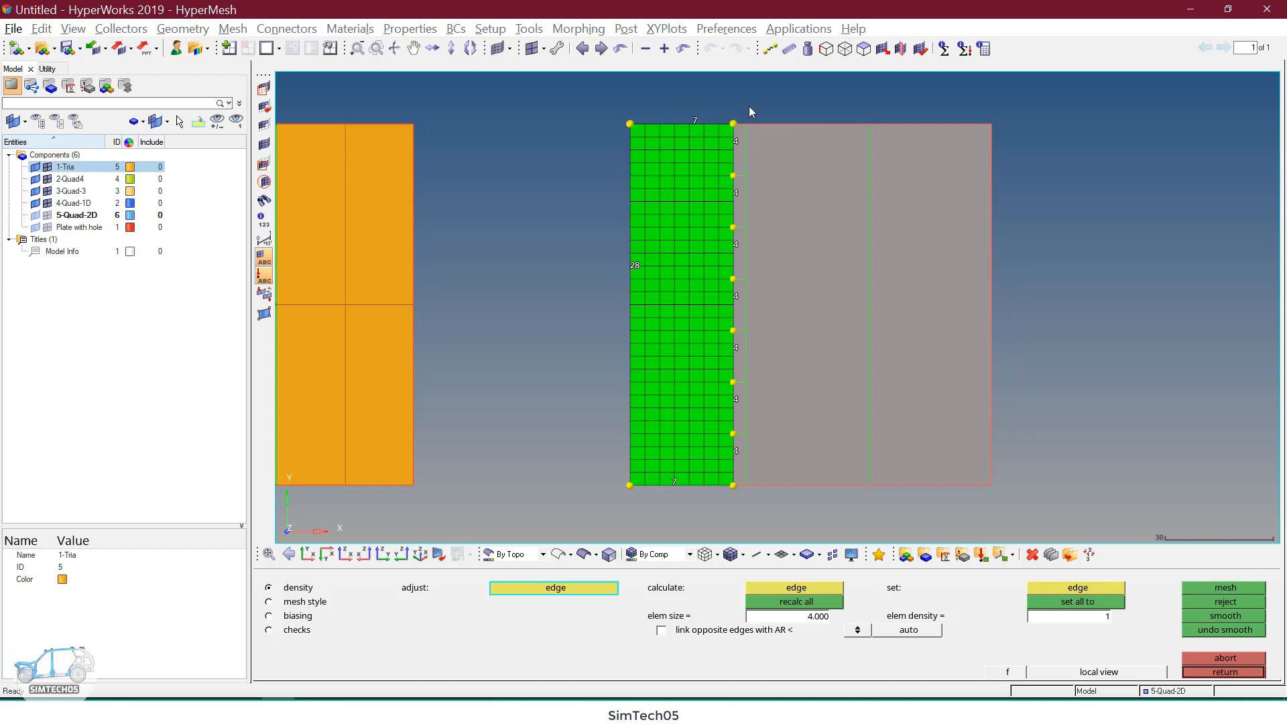
pyautogui.scroll(3, 749, 105)
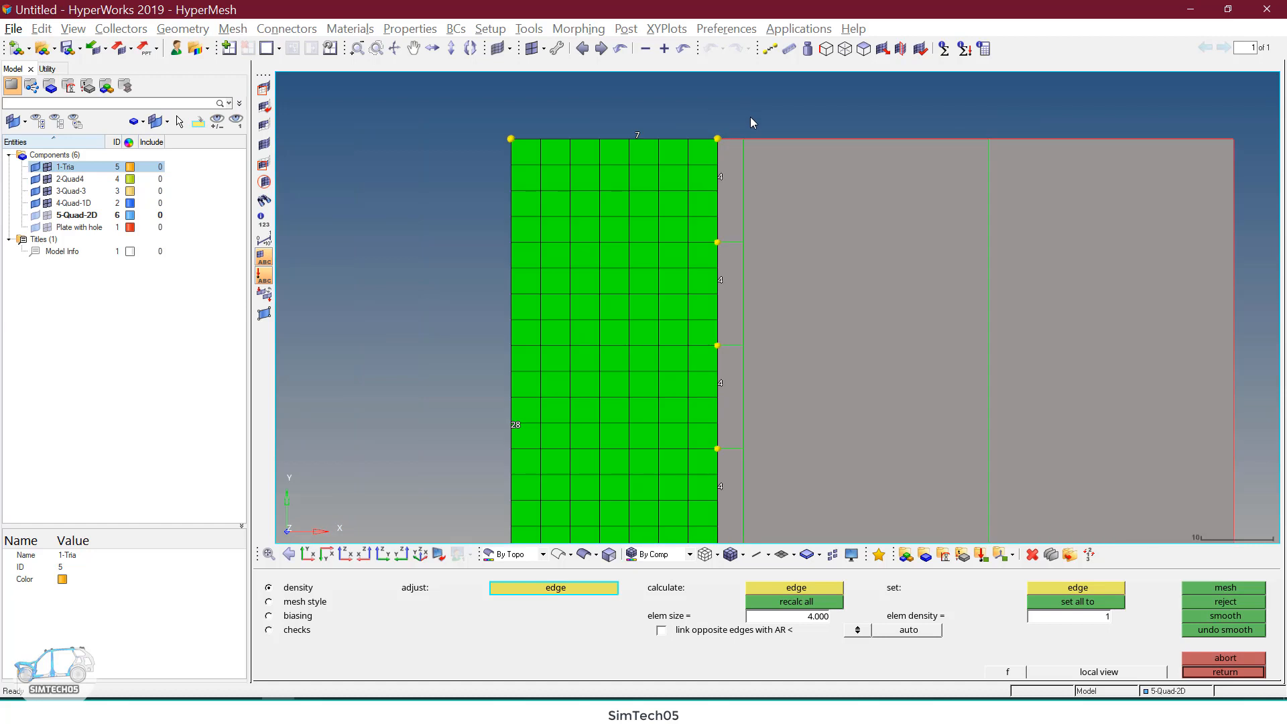
pyautogui.middleClick(750, 116)
# Step: Mesh all the small surfaces in the narrow transition column with quads at an element size of 4
pyautogui.click(728, 224)
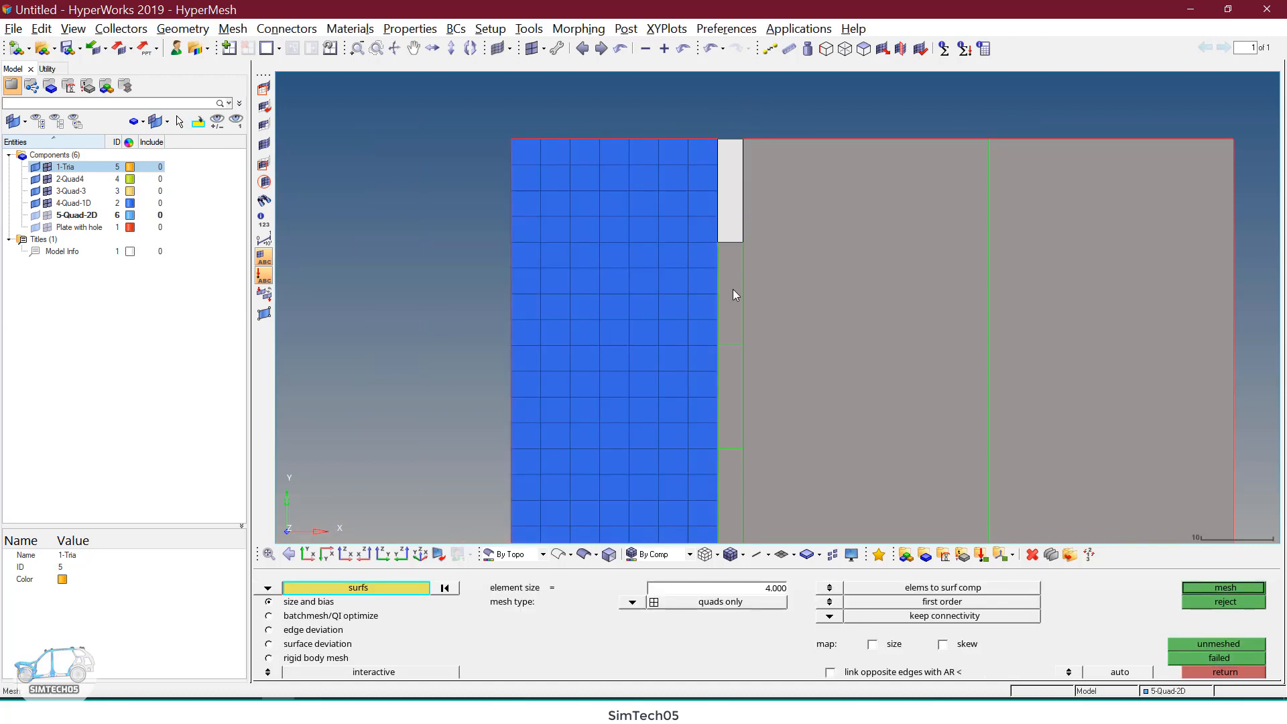
pyautogui.click(732, 295)
pyautogui.click(729, 365)
pyautogui.scroll(-1, 726, 370)
pyautogui.scroll(-1, 726, 371)
pyautogui.keyDown('ctrl'); pyautogui.moveTo(726, 371); pyautogui.dragTo(704, 202, button='right'); pyautogui.keyUp('ctrl')
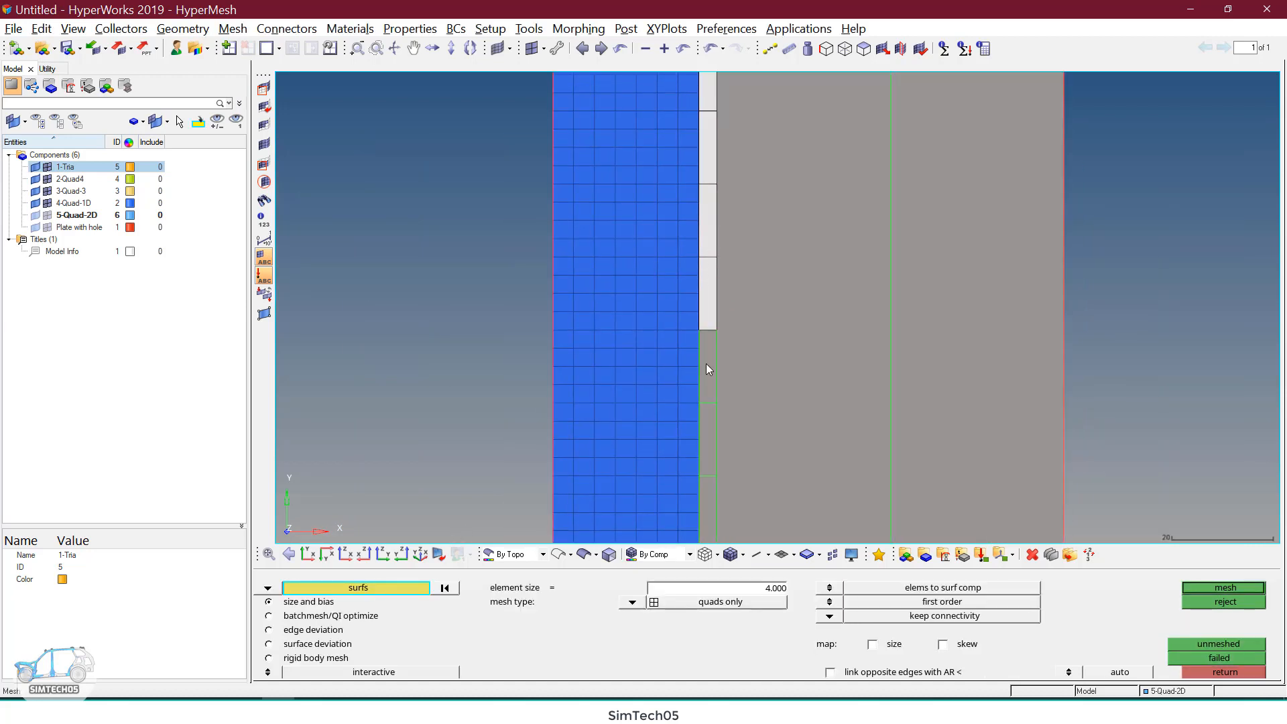
pyautogui.keyDown('ctrl'); pyautogui.moveTo(706, 364); pyautogui.dragTo(707, 232, button='right'); pyautogui.keyUp('ctrl')
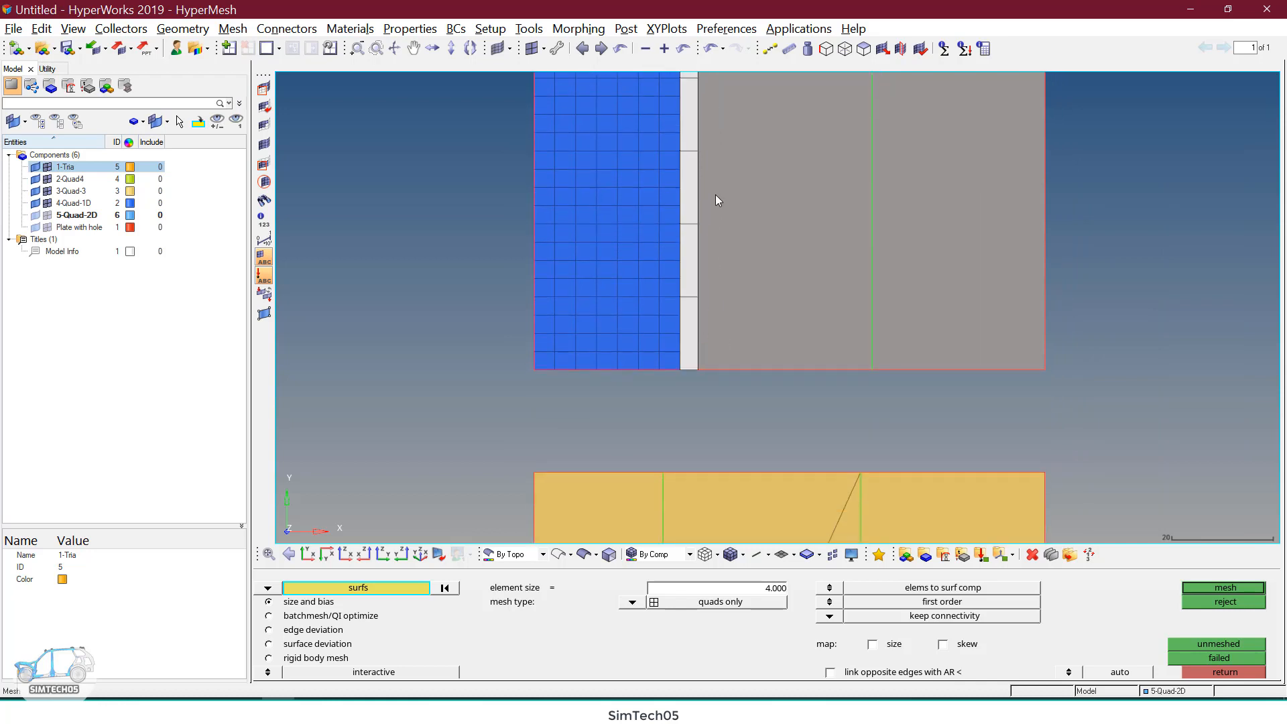
pyautogui.middleClick(716, 249)
pyautogui.keyDown('ctrl'); pyautogui.moveTo(731, 243); pyautogui.dragTo(730, 366, button='right'); pyautogui.keyUp('ctrl')
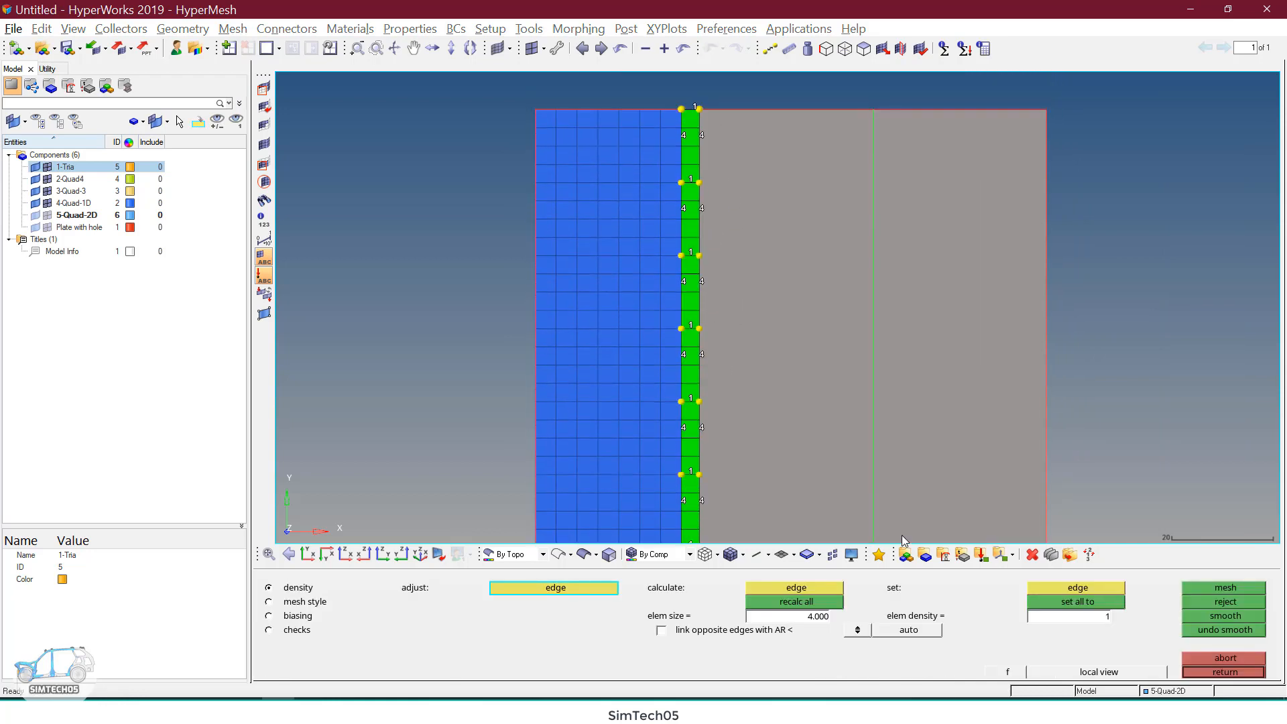
# Step: Set the right edge of every transition column surface to a density of 2, remesh them and accept the mesh
pyautogui.click(1093, 617)
pyautogui.write('2')
pyautogui.click(700, 136)
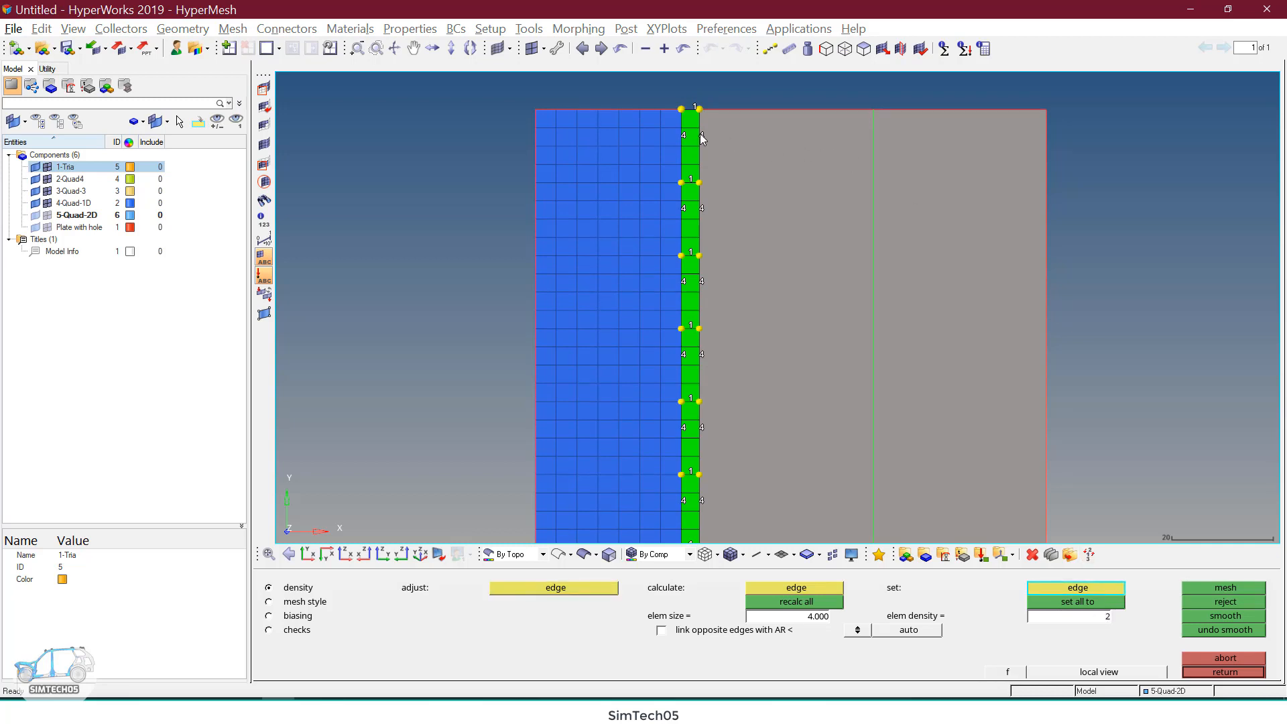
pyautogui.click(700, 206)
pyautogui.keyDown('ctrl'); pyautogui.moveTo(749, 366); pyautogui.dragTo(737, 266, button='right'); pyautogui.keyUp('ctrl')
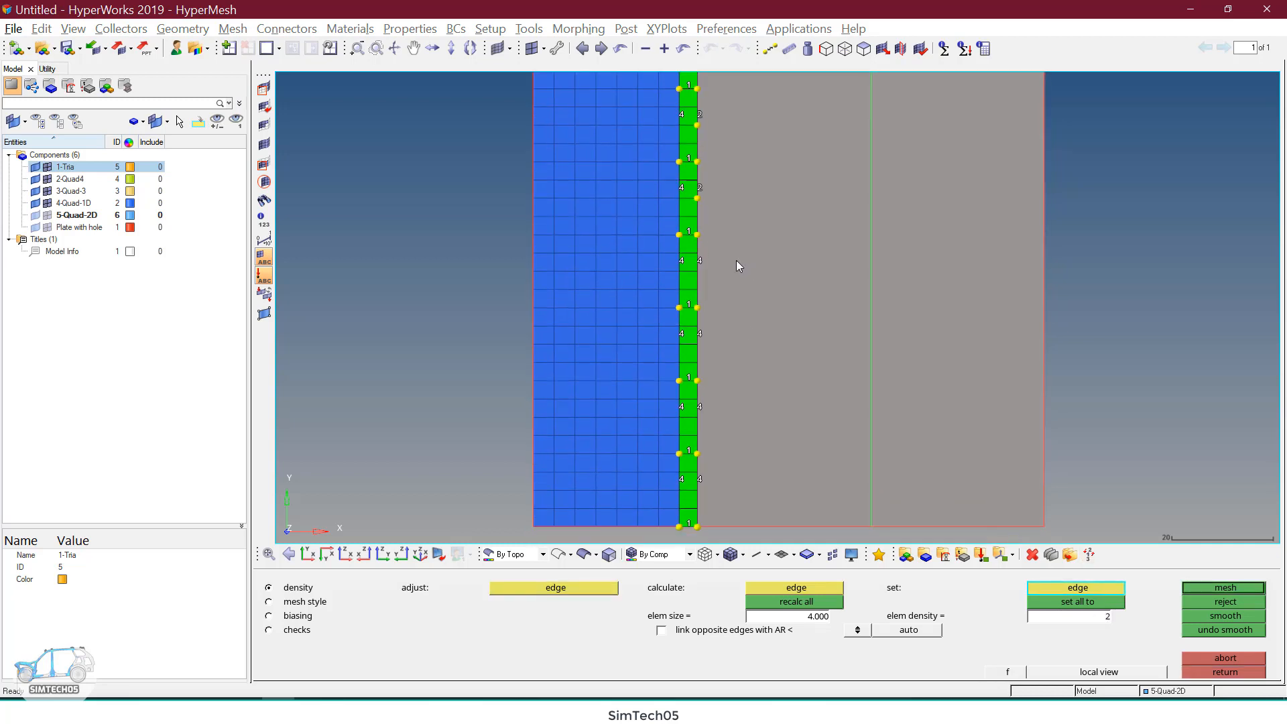
pyautogui.click(697, 336)
pyautogui.click(700, 404)
pyautogui.middleClick(770, 355)
pyautogui.keyDown('ctrl'); pyautogui.moveTo(724, 215); pyautogui.dragTo(724, 302, button='right'); pyautogui.keyUp('ctrl')
pyautogui.keyDown('ctrl'); pyautogui.scroll(3, 706, 195); pyautogui.keyUp('ctrl')
pyautogui.keyDown('ctrl'); pyautogui.scroll(-2, 718, 239); pyautogui.keyUp('ctrl')
pyautogui.middleClick(750, 237)
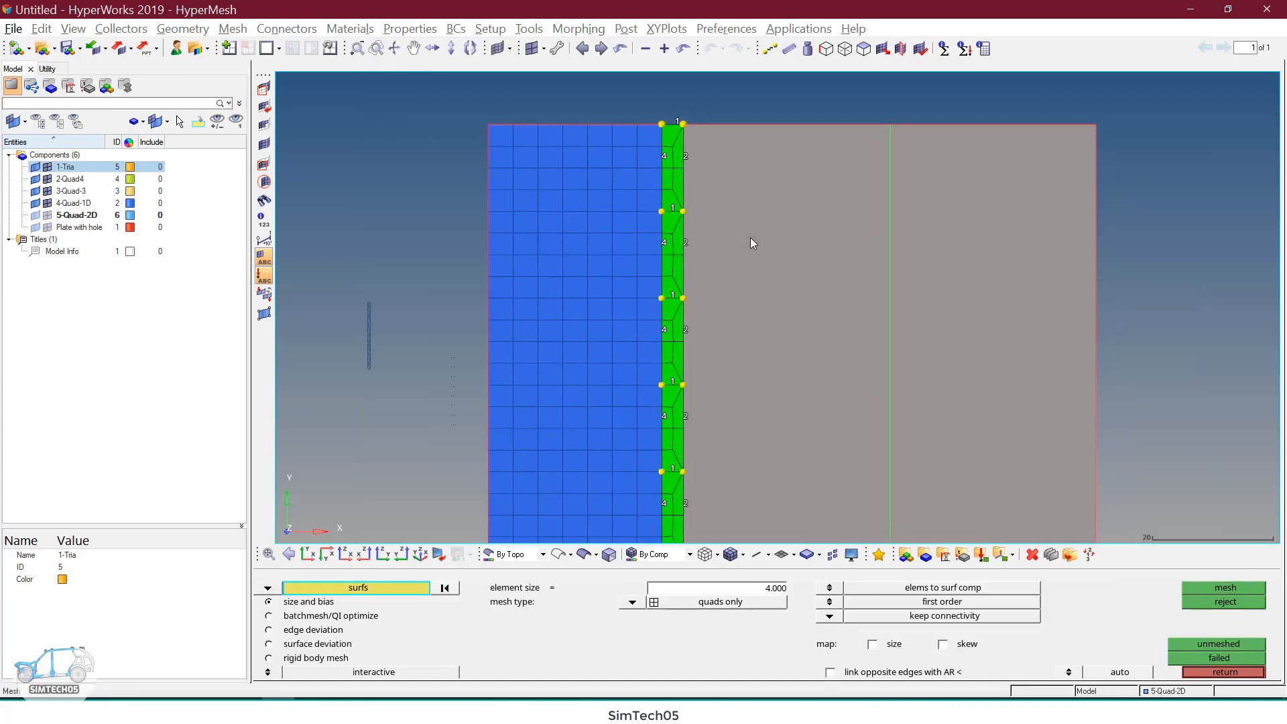
# Step: Split the middle surface horizontally at every second transition column division, from three nodes to the vertical line on its right
pyautogui.keyDown('ctrl'); pyautogui.moveTo(751, 238); pyautogui.dragTo(702, 242, button='right'); pyautogui.keyUp('ctrl')
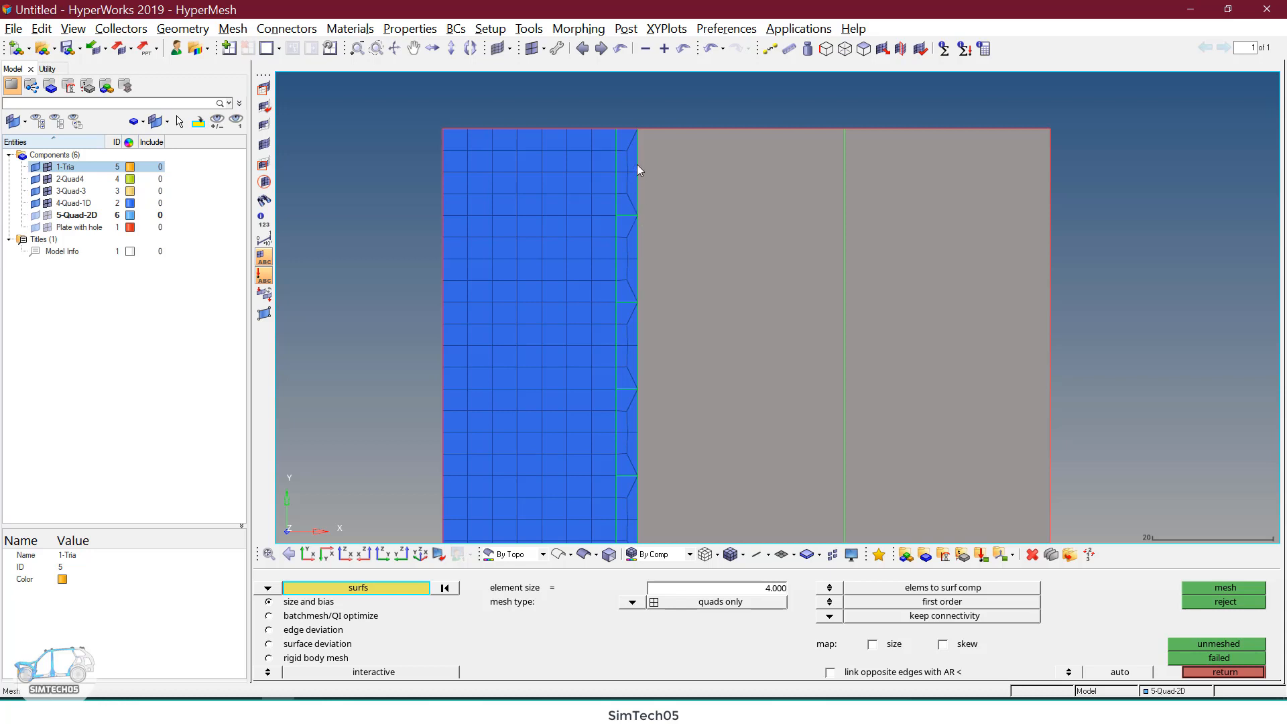
pyautogui.press('F11')
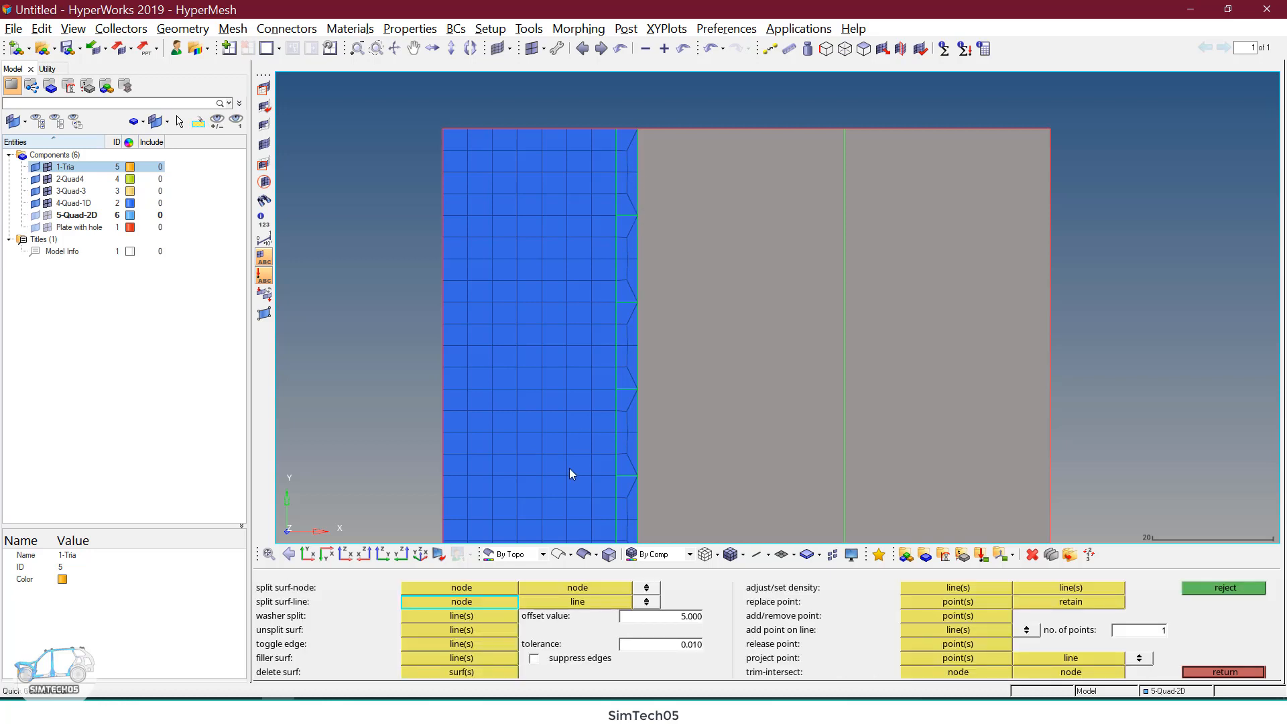
pyautogui.click(636, 303)
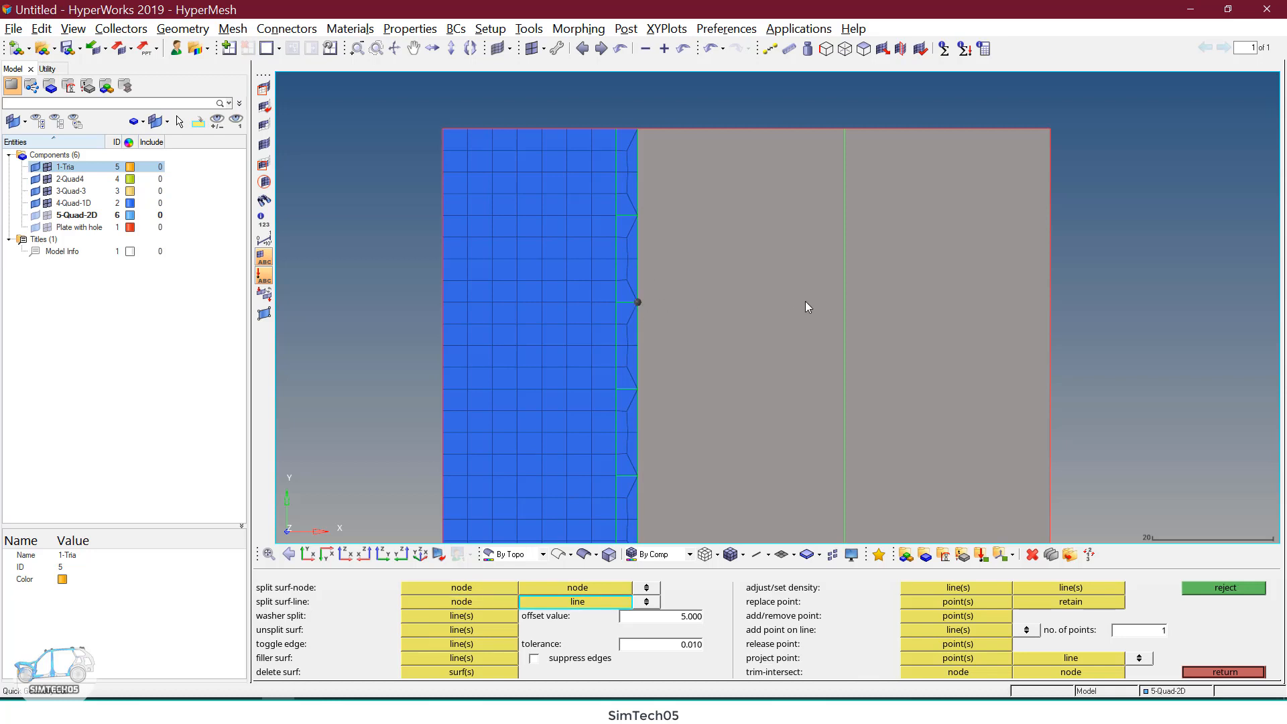
pyautogui.click(845, 317)
pyautogui.keyDown('ctrl'); pyautogui.moveTo(833, 282); pyautogui.dragTo(820, 175, button='right'); pyautogui.keyUp('ctrl')
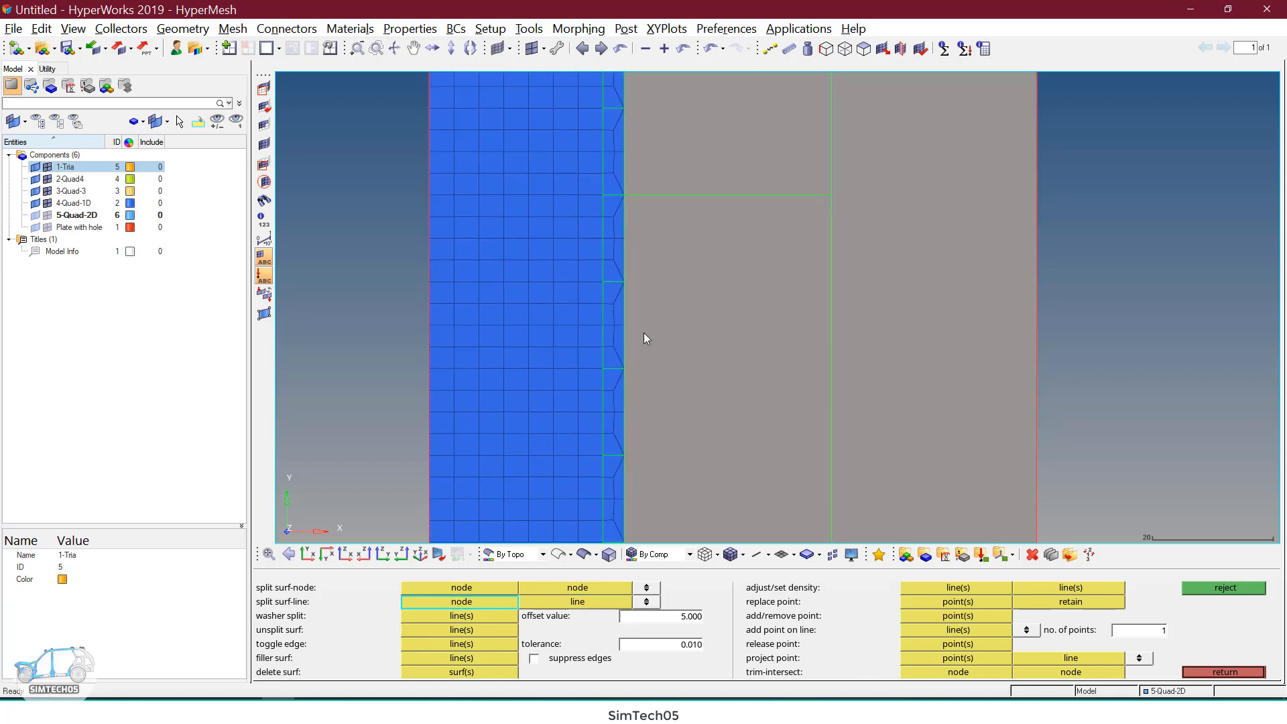
pyautogui.click(625, 368)
pyautogui.click(835, 389)
pyautogui.keyDown('ctrl'); pyautogui.moveTo(835, 389); pyautogui.dragTo(683, 269, button='right'); pyautogui.keyUp('ctrl')
pyautogui.keyDown('ctrl'); pyautogui.scroll(-1, 711, 238); pyautogui.keyUp('ctrl')
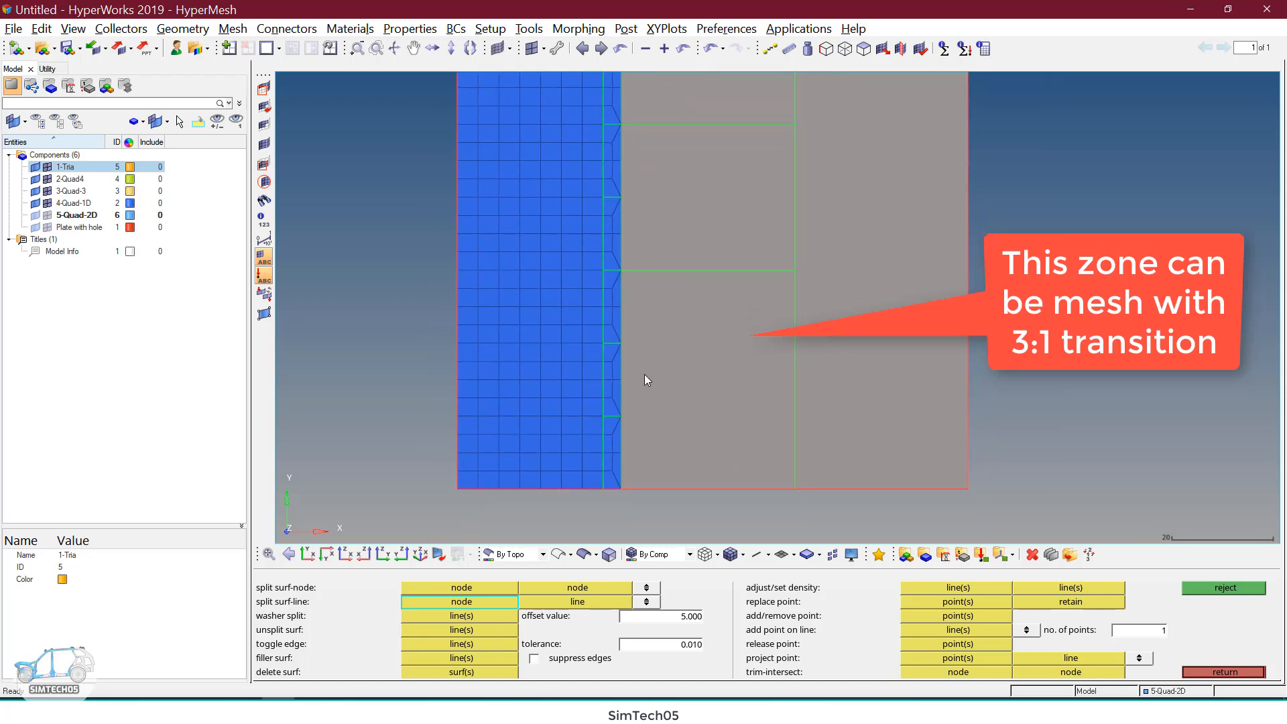
pyautogui.click(621, 416)
pyautogui.click(794, 417)
pyautogui.keyDown('ctrl'); pyautogui.moveTo(757, 140); pyautogui.dragTo(750, 273, button='right'); pyautogui.keyUp('ctrl')
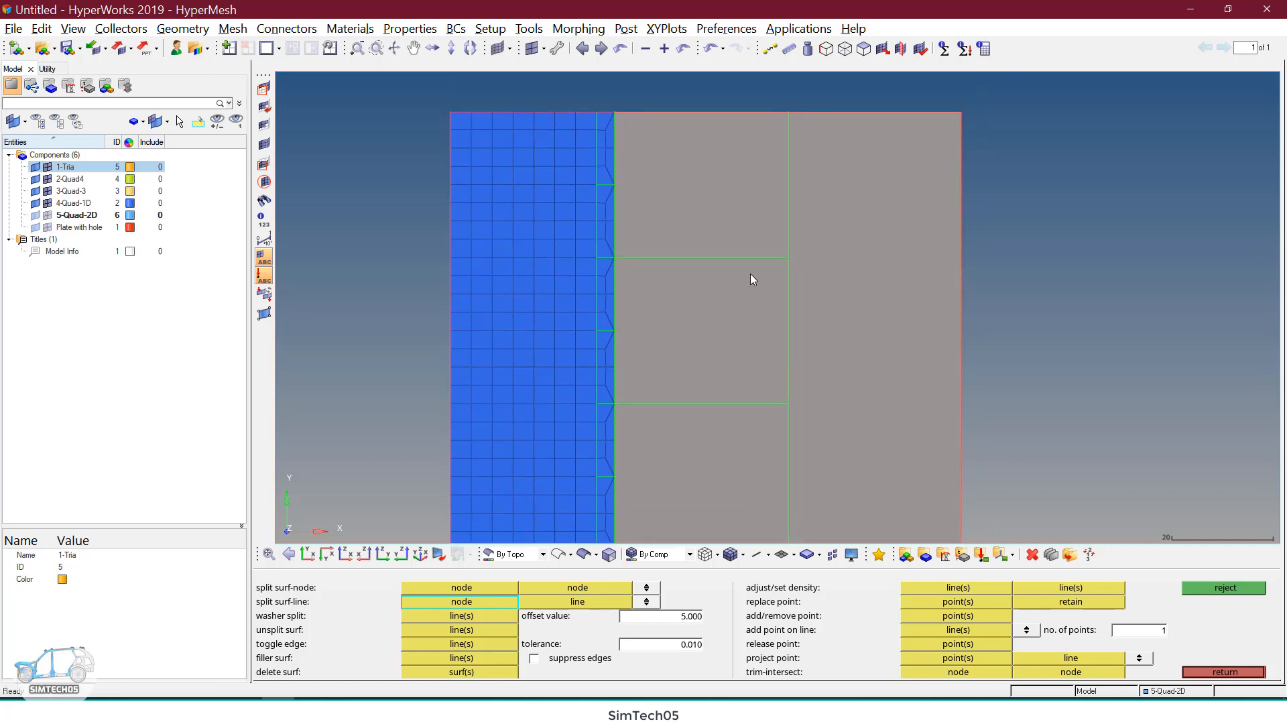
# Step: Mesh the topmost block of the split middle surface with quads at an element size of 4
pyautogui.press('F12')
pyautogui.click(701, 174)
pyautogui.middleClick(701, 168)
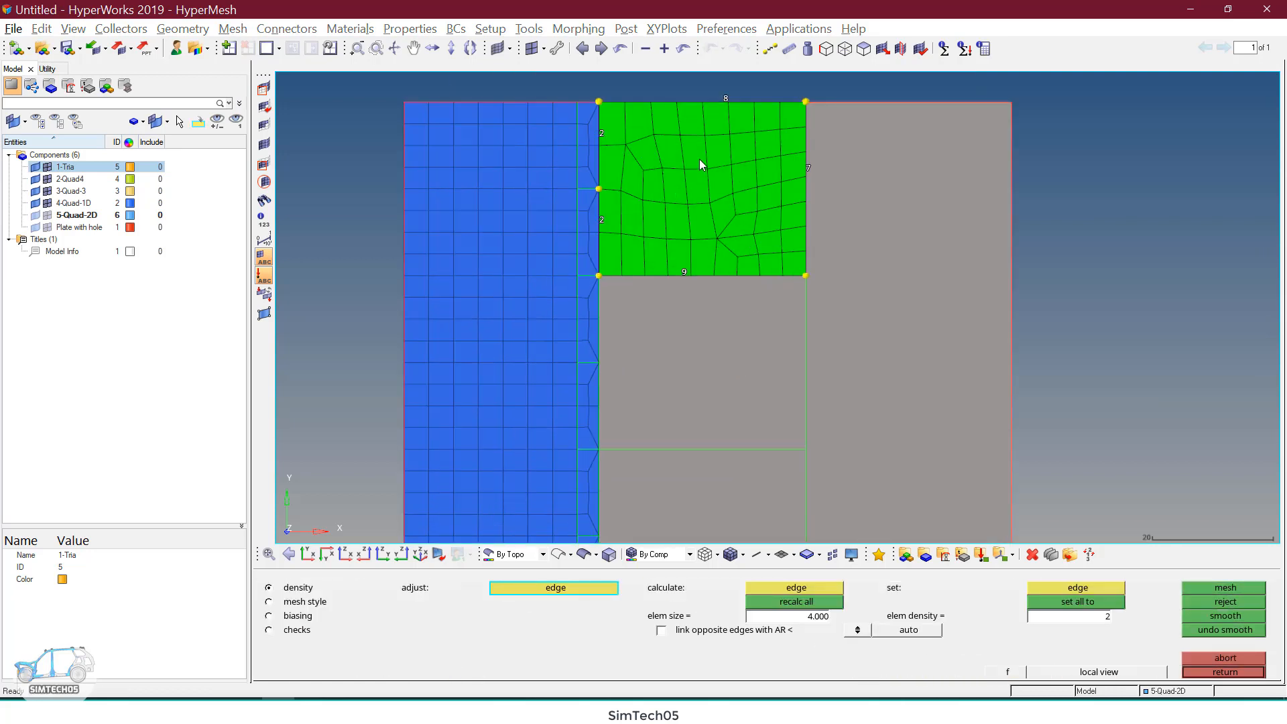
pyautogui.keyDown('ctrl'); pyautogui.moveTo(699, 159); pyautogui.dragTo(707, 245, button='right'); pyautogui.keyUp('ctrl')
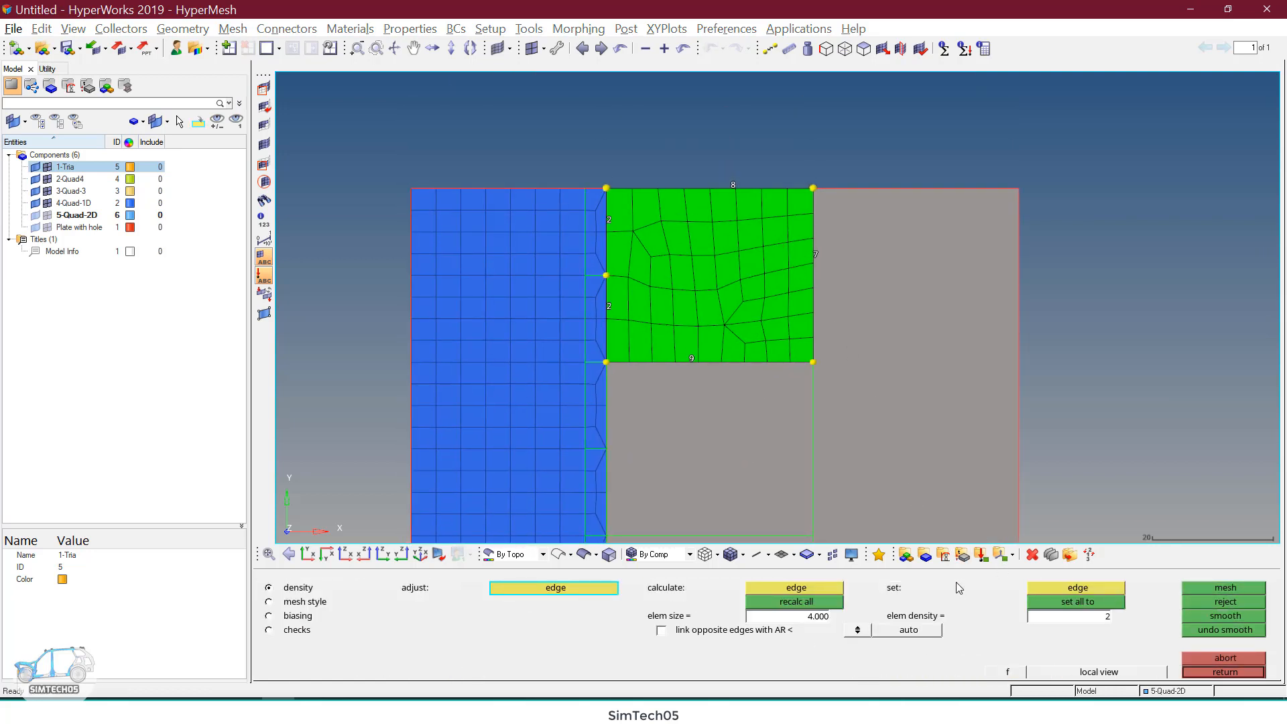
# Step: Recalculate all edge densities of the top block with an element size of 8 and remesh it
pyautogui.click(806, 618)
pyautogui.write('8')
pyautogui.click(809, 602)
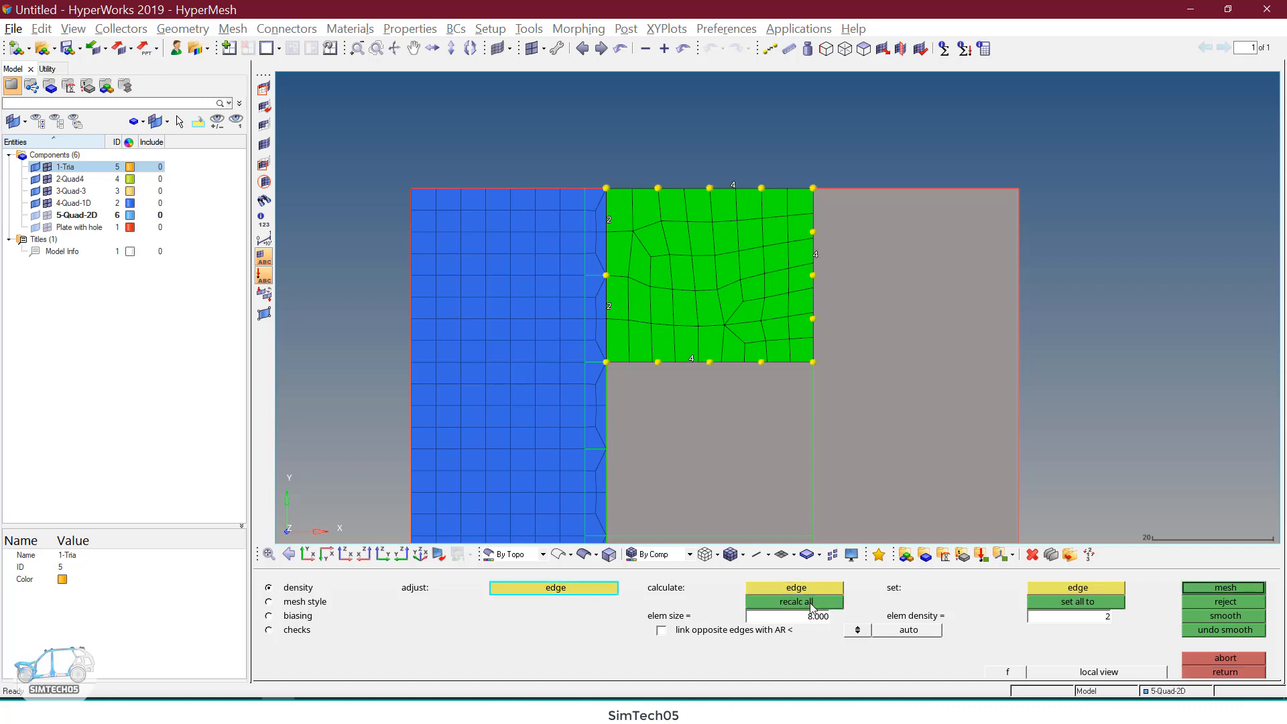
pyautogui.middleClick(768, 376)
pyautogui.keyDown('ctrl'); pyautogui.moveTo(762, 354); pyautogui.dragTo(756, 331, button='right'); pyautogui.keyUp('ctrl')
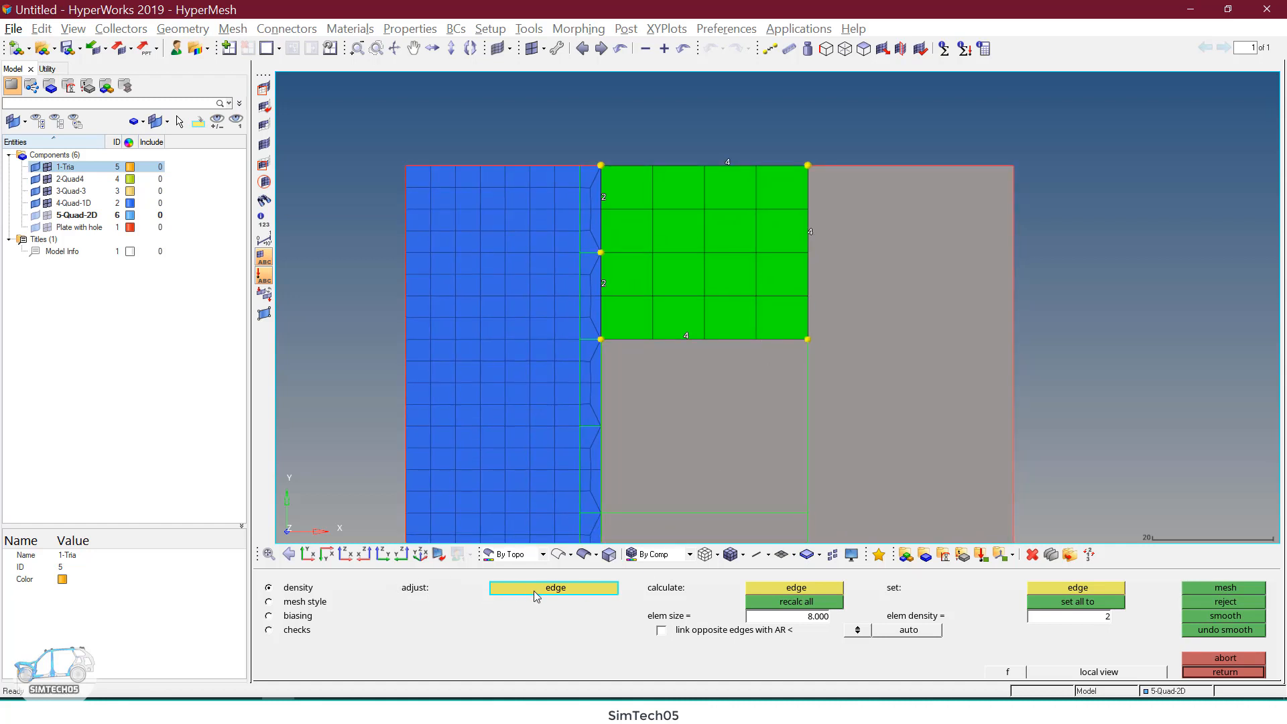
# Step: Lower the right, top and bottom edges of the top block to a density of 2 and remesh it
pyautogui.rightClick(809, 236)
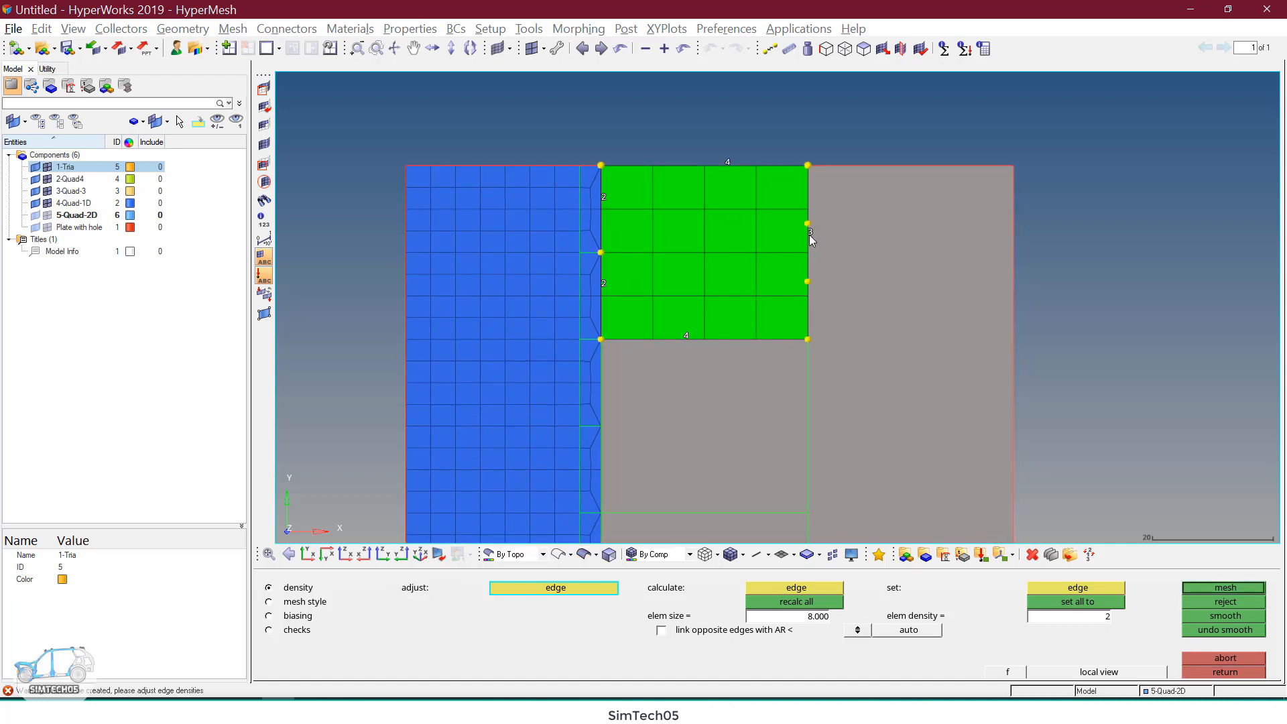
pyautogui.rightClick(810, 235)
pyautogui.keyDown('ctrl'); pyautogui.moveTo(761, 241); pyautogui.dragTo(754, 232, button='right'); pyautogui.keyUp('ctrl')
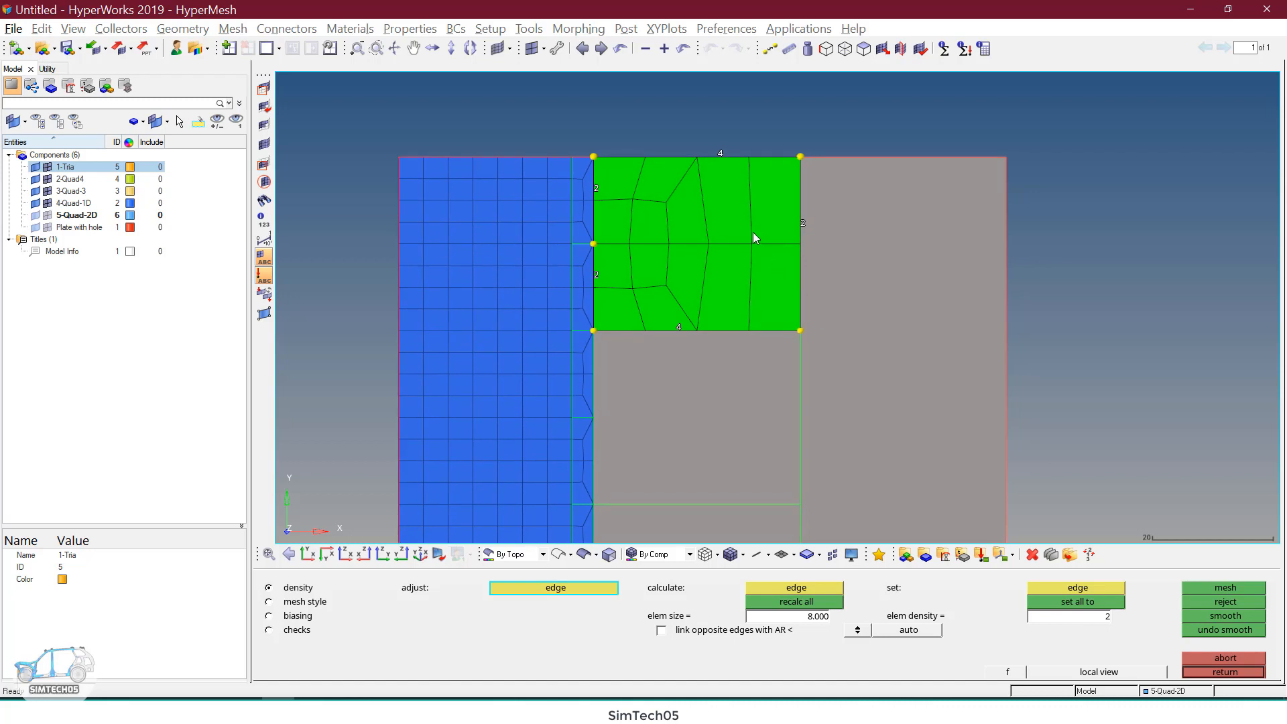
pyautogui.rightClick(719, 154)
pyautogui.rightClick(719, 154)
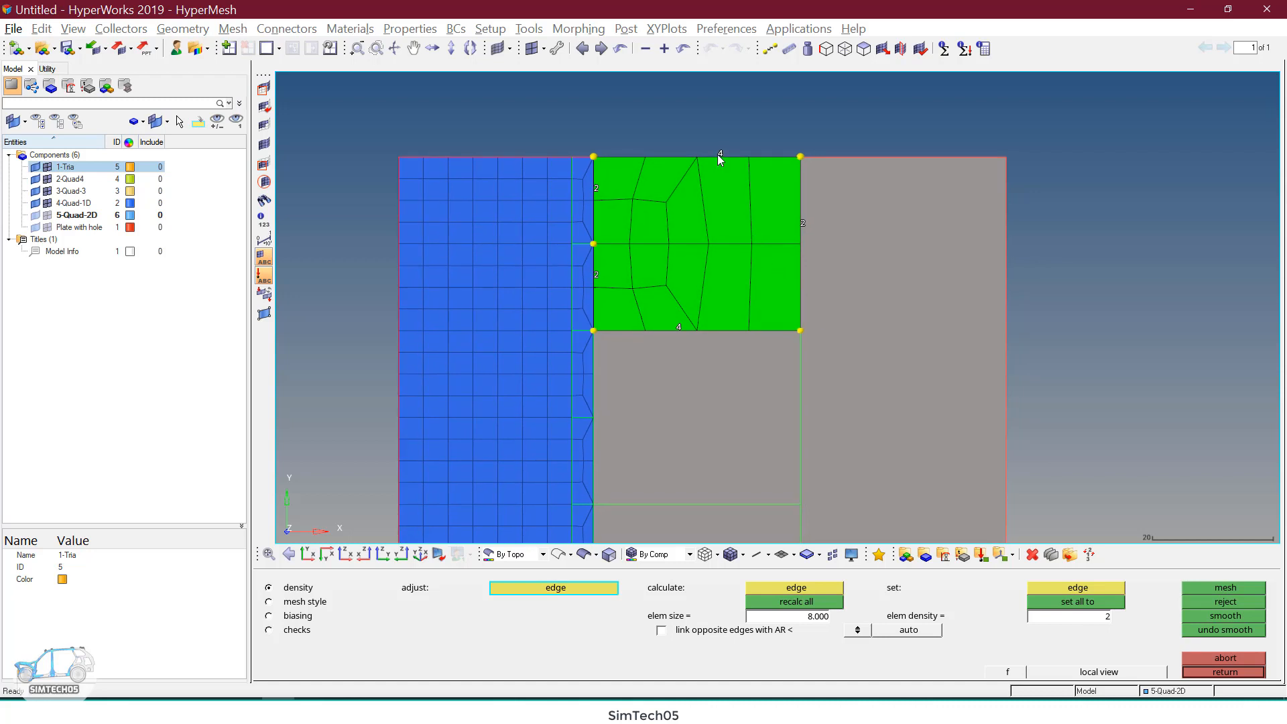
pyautogui.rightClick(681, 325)
pyautogui.rightClick(681, 325)
pyautogui.middleClick(689, 339)
pyautogui.keyDown('ctrl'); pyautogui.moveTo(721, 365); pyautogui.dragTo(725, 336, button='right'); pyautogui.keyUp('ctrl')
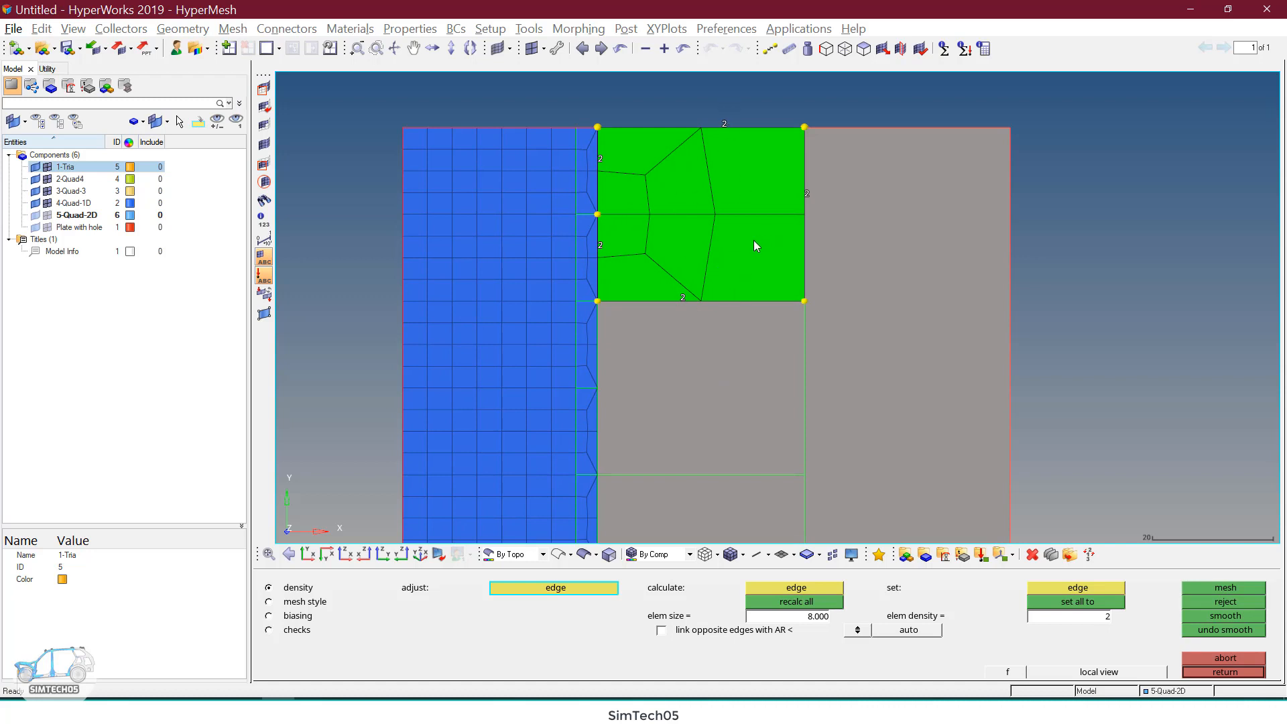
# Step: Try a density of 1 on the bottom and top edges of the top block and remesh it
pyautogui.rightClick(681, 297)
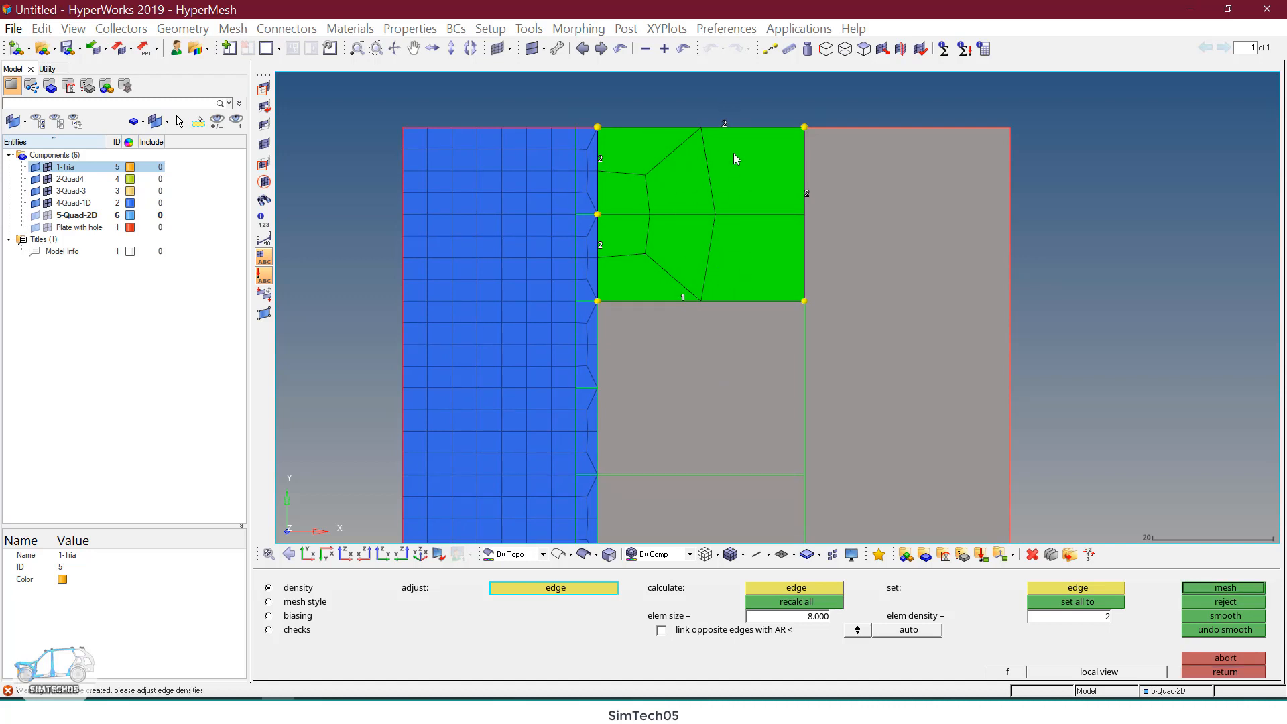
pyautogui.rightClick(727, 126)
pyautogui.middleClick(727, 167)
pyautogui.scroll(-1, 733, 253)
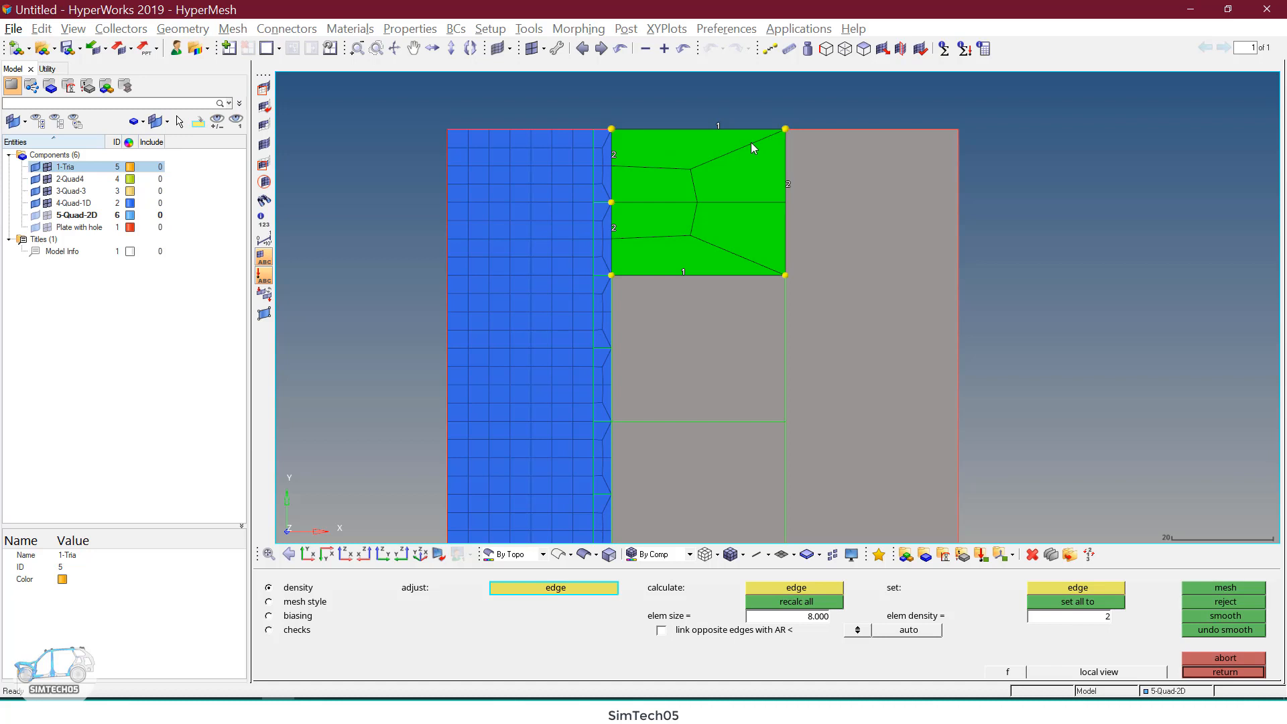
pyautogui.scroll(2, 690, 133)
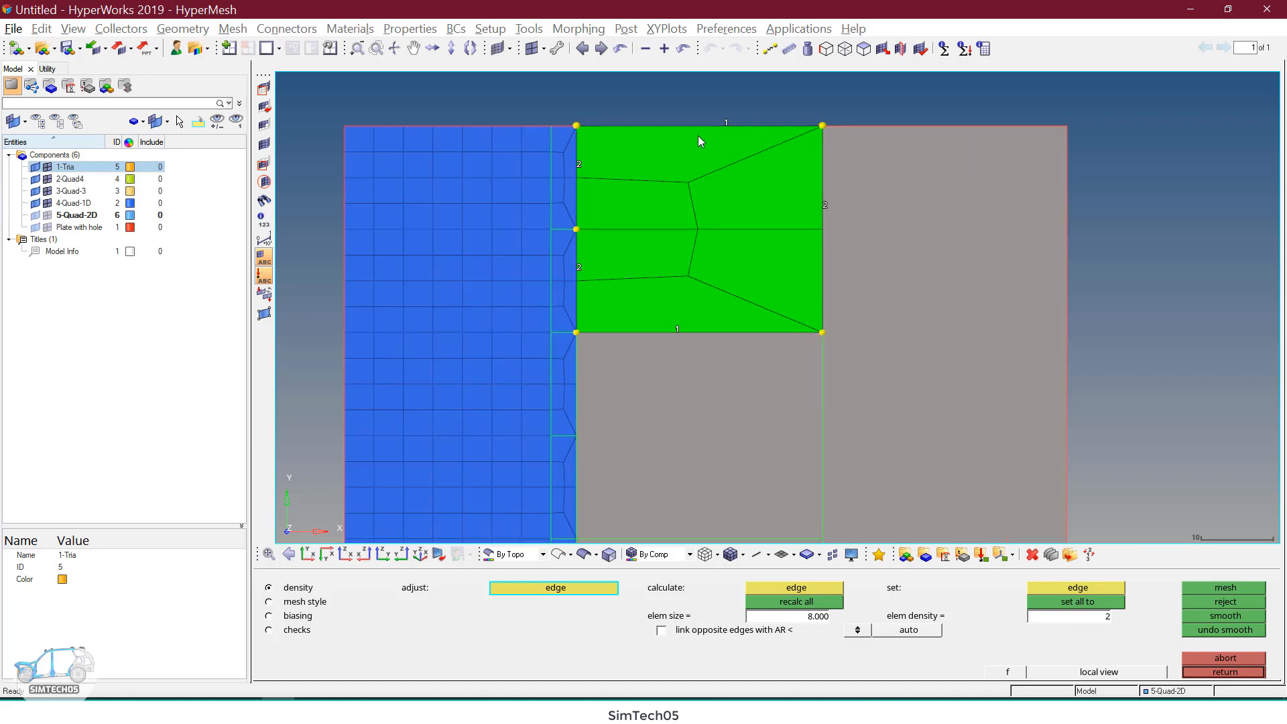
# Step: Set the bottom and top edges of the top block to density 2, remesh it and accept the mesh
pyautogui.click(683, 357)
pyautogui.click(734, 144)
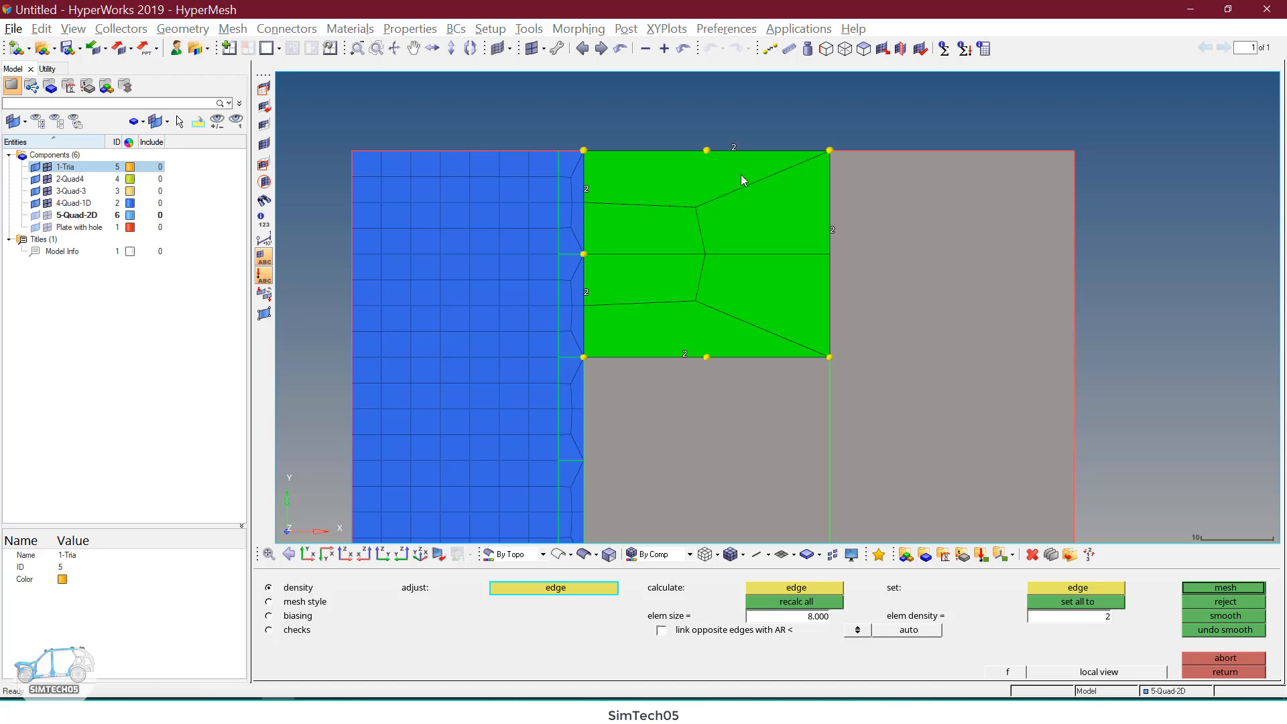
pyautogui.scroll(-2, 740, 223)
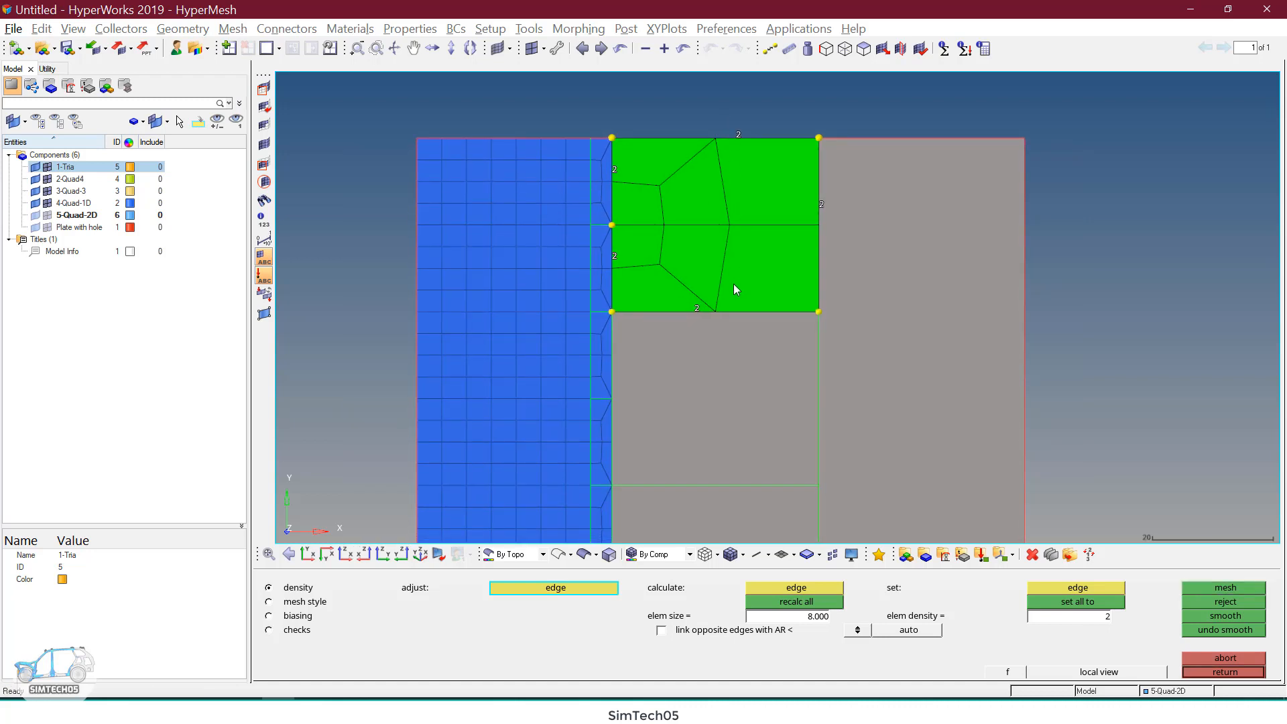
pyautogui.scroll(-2, 733, 284)
pyautogui.middleClick(723, 301)
pyautogui.click(724, 310)
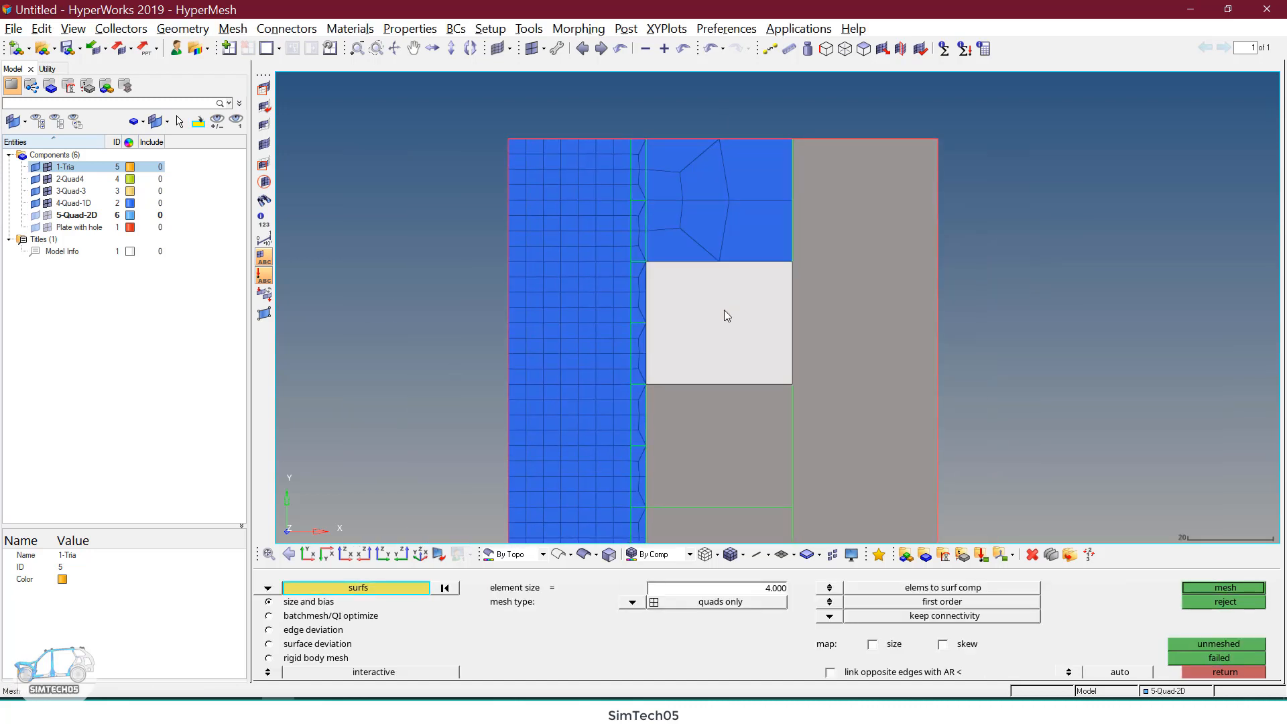
pyautogui.middleClick(724, 312)
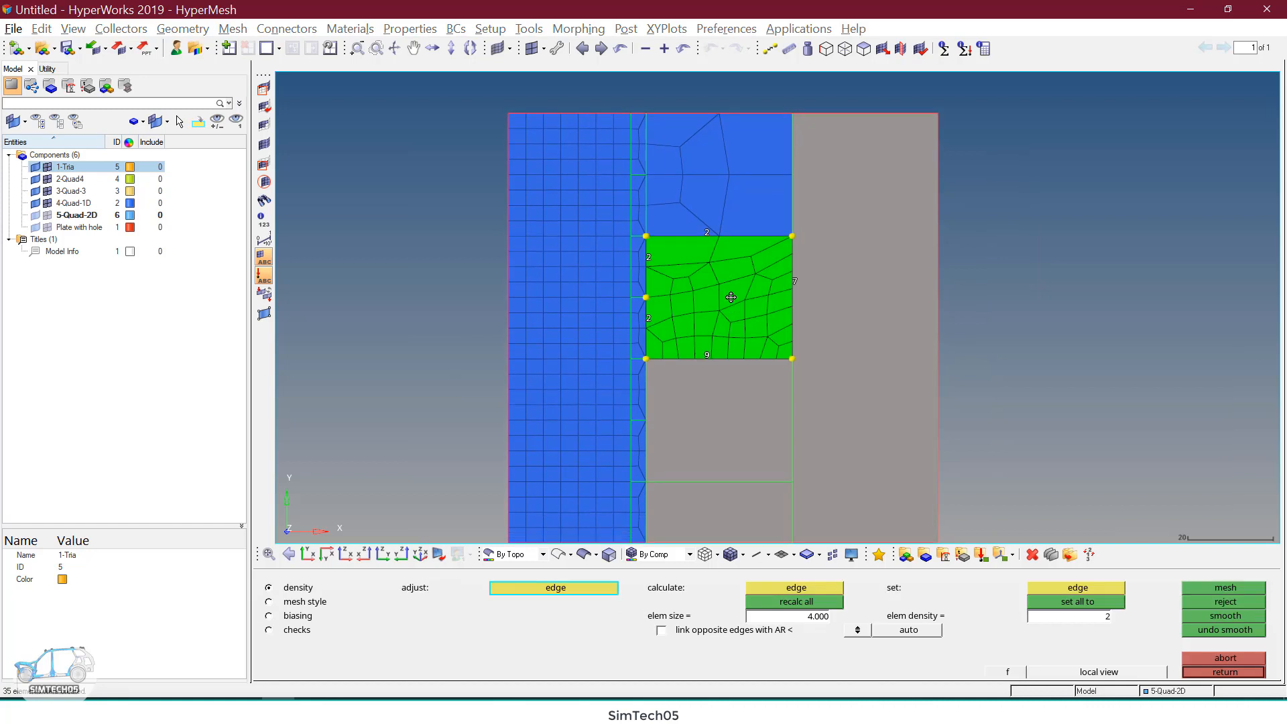
pyautogui.click(1226, 602)
# Step: Mesh the second block from the top of the middle surface with quads at an element size of 8
pyautogui.click(781, 588)
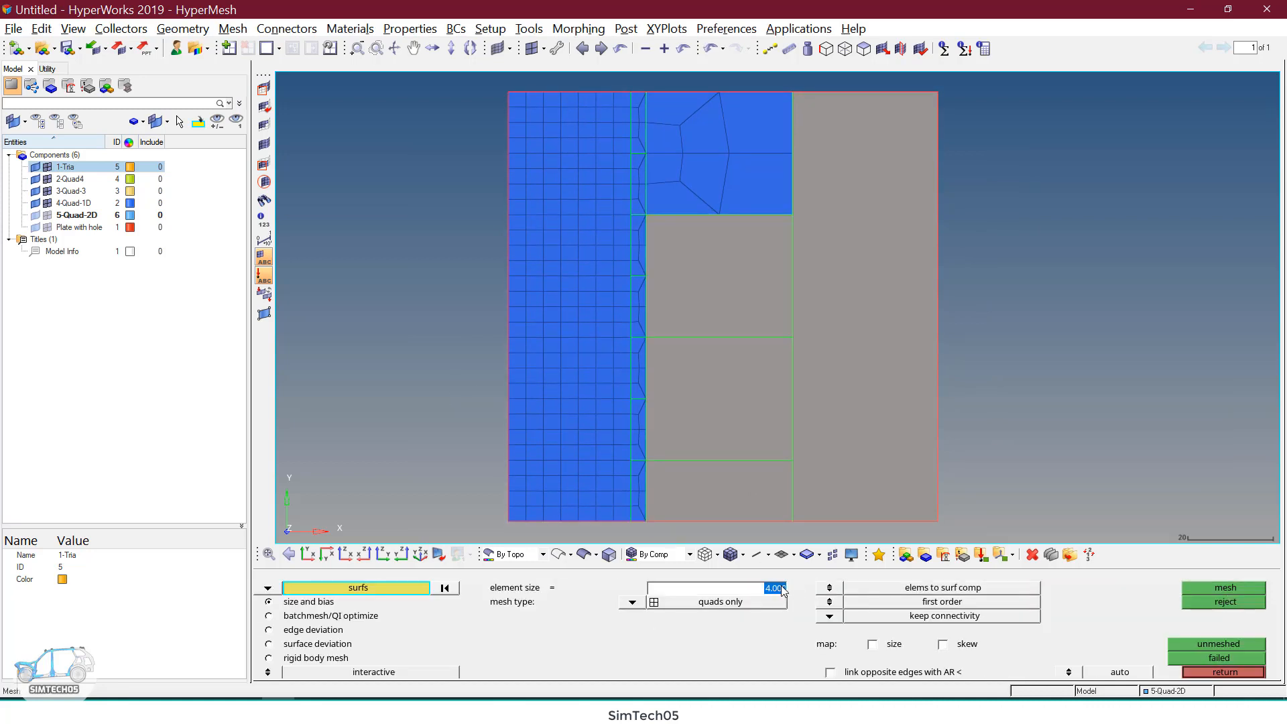
pyautogui.write('8')
pyautogui.click(720, 313)
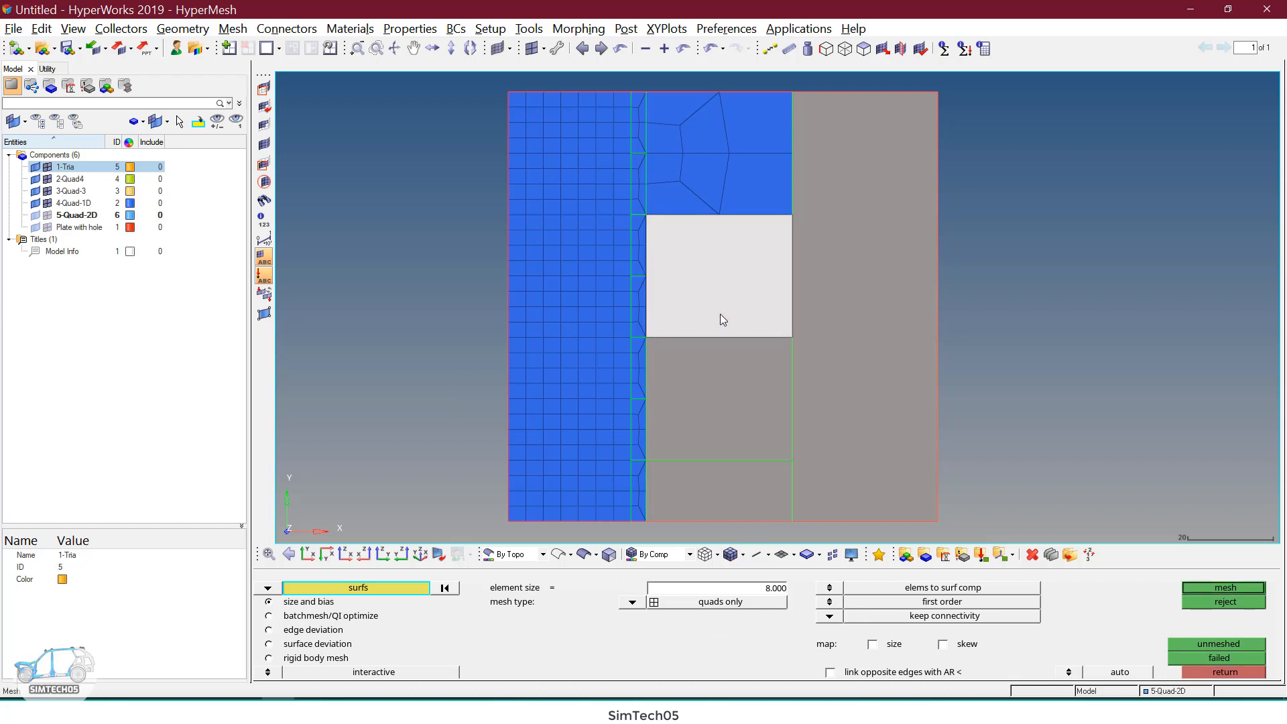
pyautogui.middleClick(720, 314)
pyautogui.keyDown('ctrl'); pyautogui.moveTo(751, 292); pyautogui.dragTo(746, 274, button='right'); pyautogui.keyUp('ctrl')
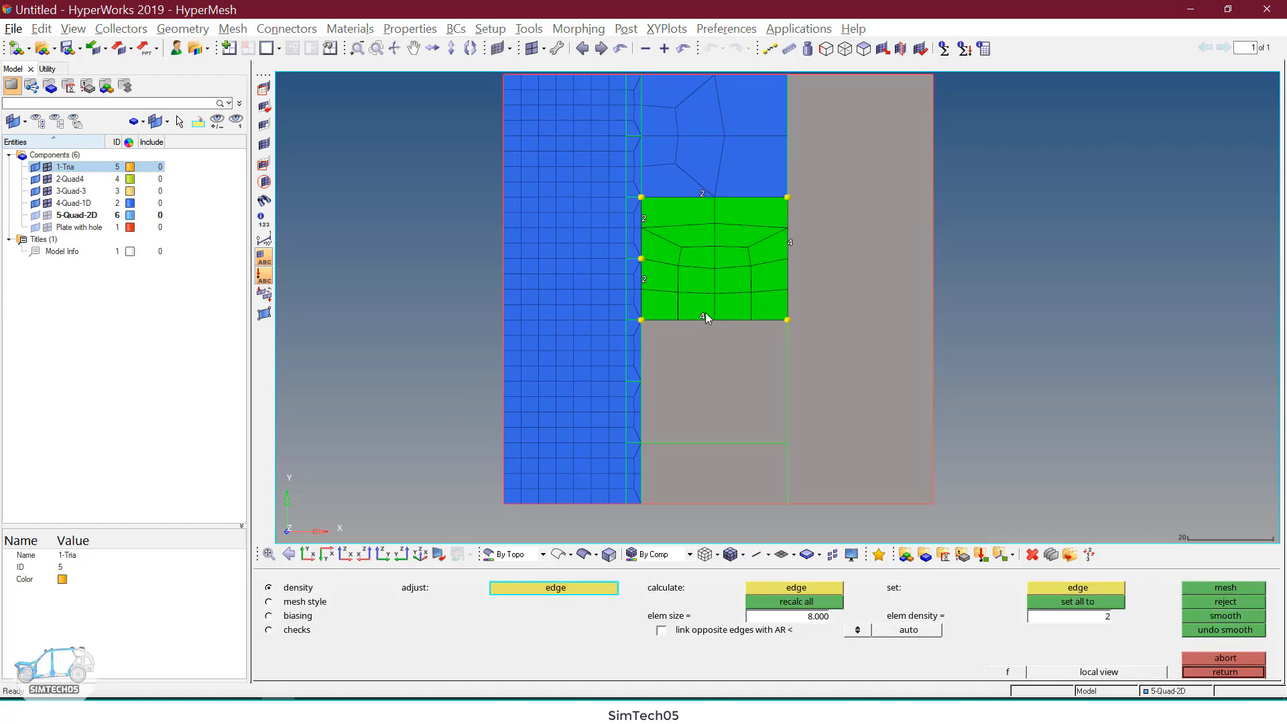
pyautogui.scroll(2, 721, 216)
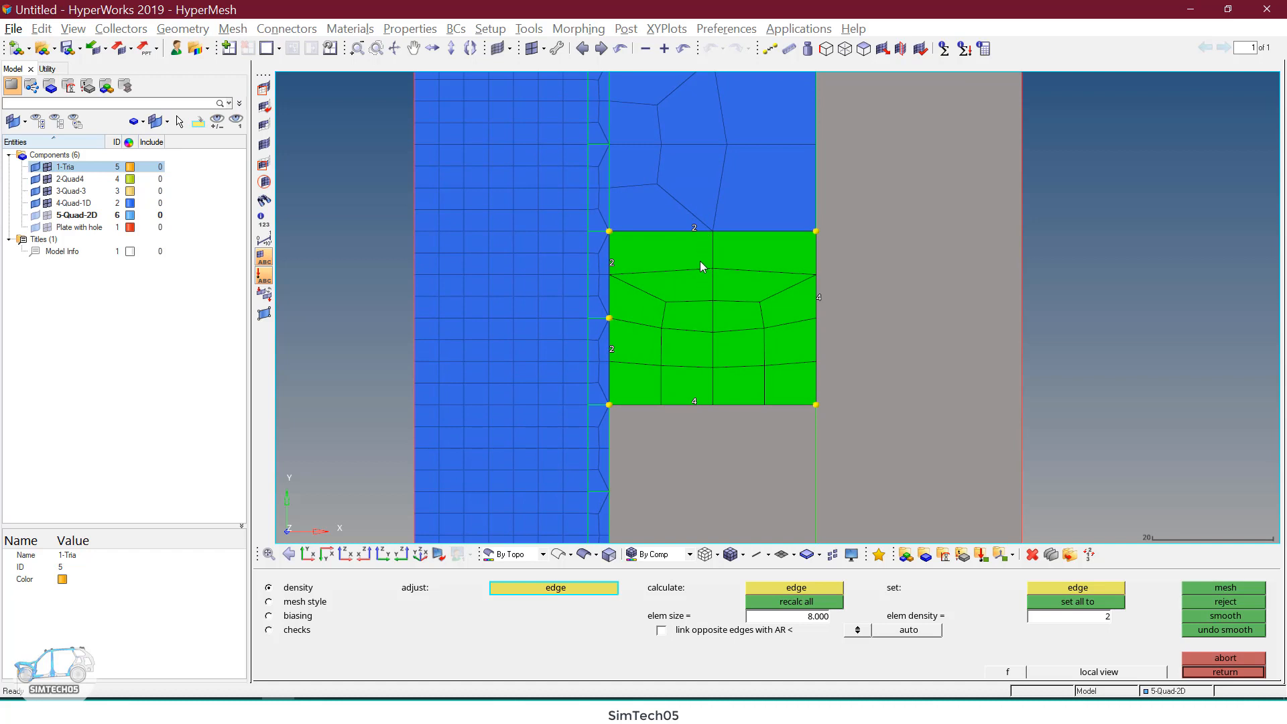
pyautogui.scroll(-1, 704, 396)
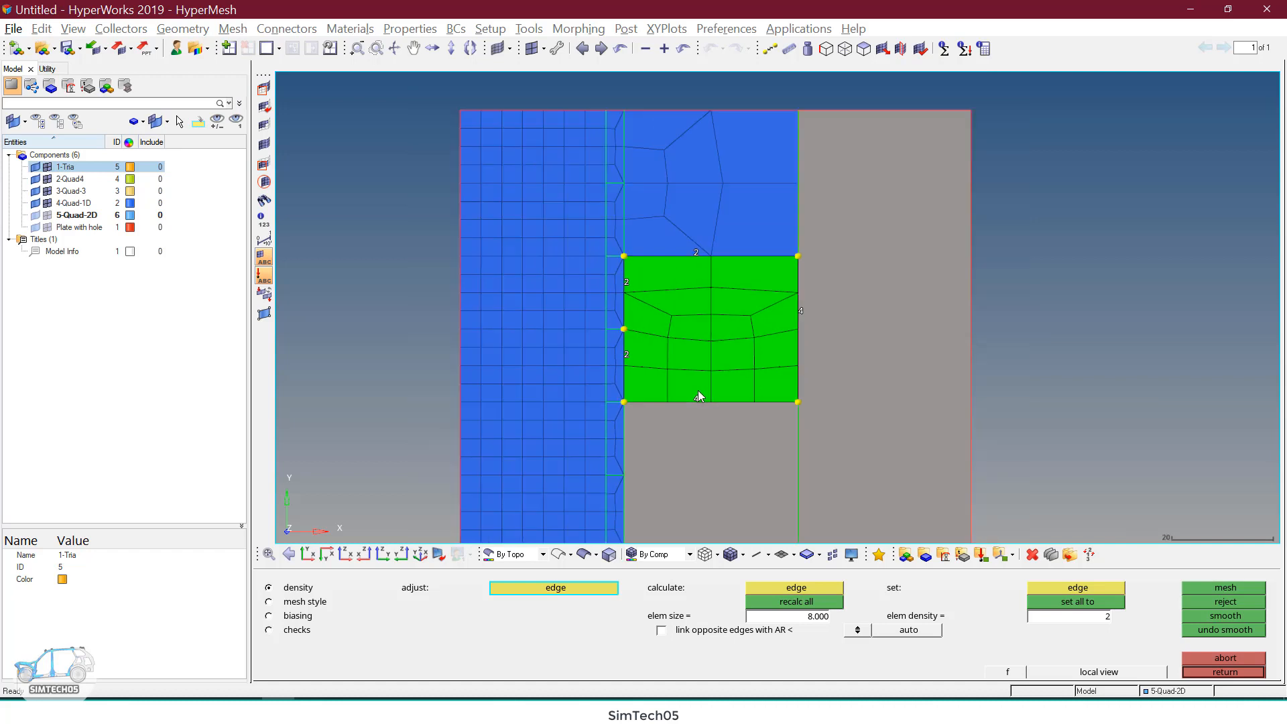
pyautogui.keyDown('ctrl'); pyautogui.moveTo(701, 395); pyautogui.dragTo(695, 349, button='right'); pyautogui.keyUp('ctrl')
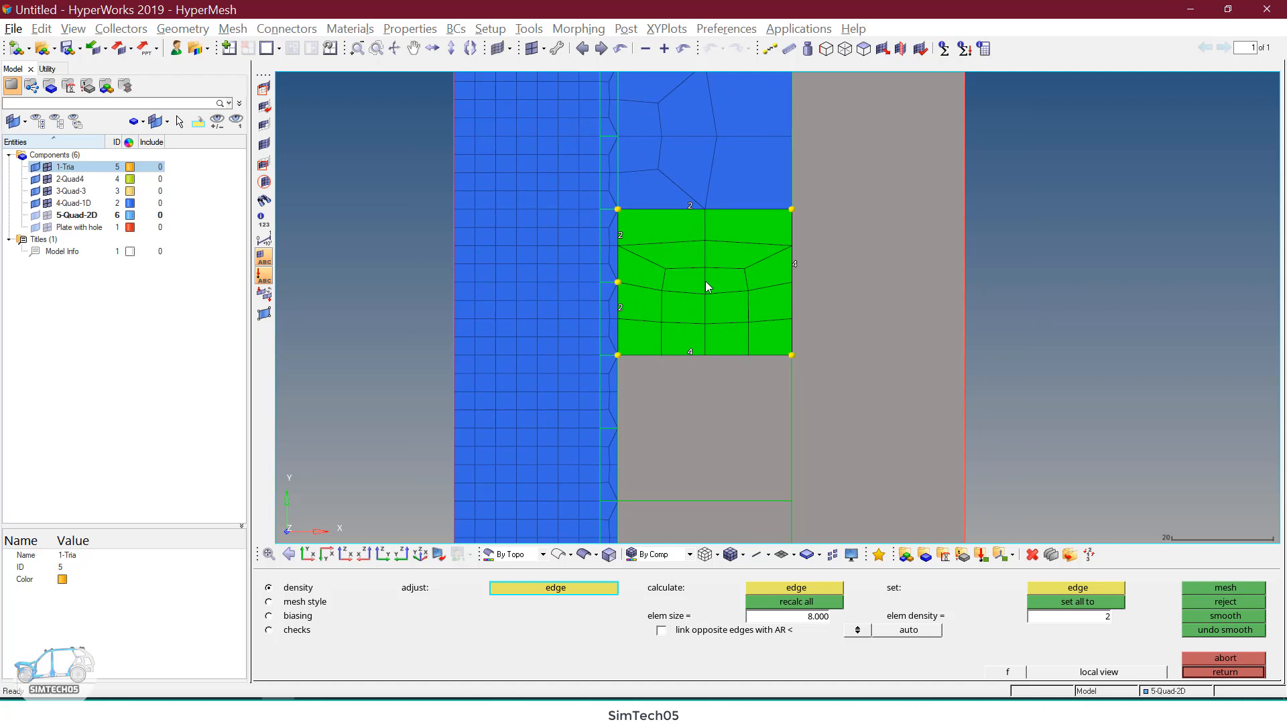
# Step: Lower the right and bottom edges of the second block to density 2, remesh it and accept the mesh
pyautogui.click(794, 263)
pyautogui.rightClick(794, 262)
pyautogui.middleClick(810, 280)
pyautogui.scroll(-1, 710, 319)
pyautogui.keyDown('ctrl'); pyautogui.moveTo(710, 319); pyautogui.dragTo(700, 289, button='right'); pyautogui.keyUp('ctrl')
pyautogui.rightClick(684, 313)
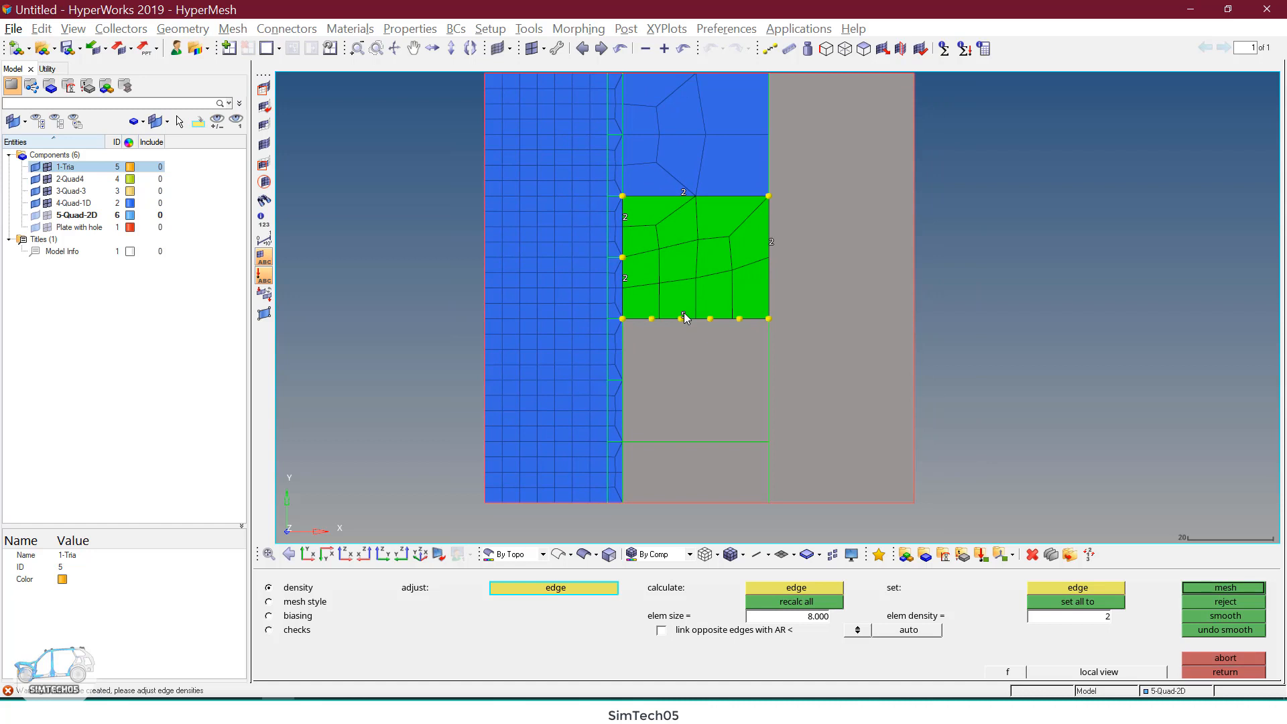
pyautogui.rightClick(684, 312)
pyautogui.scroll(-1, 687, 320)
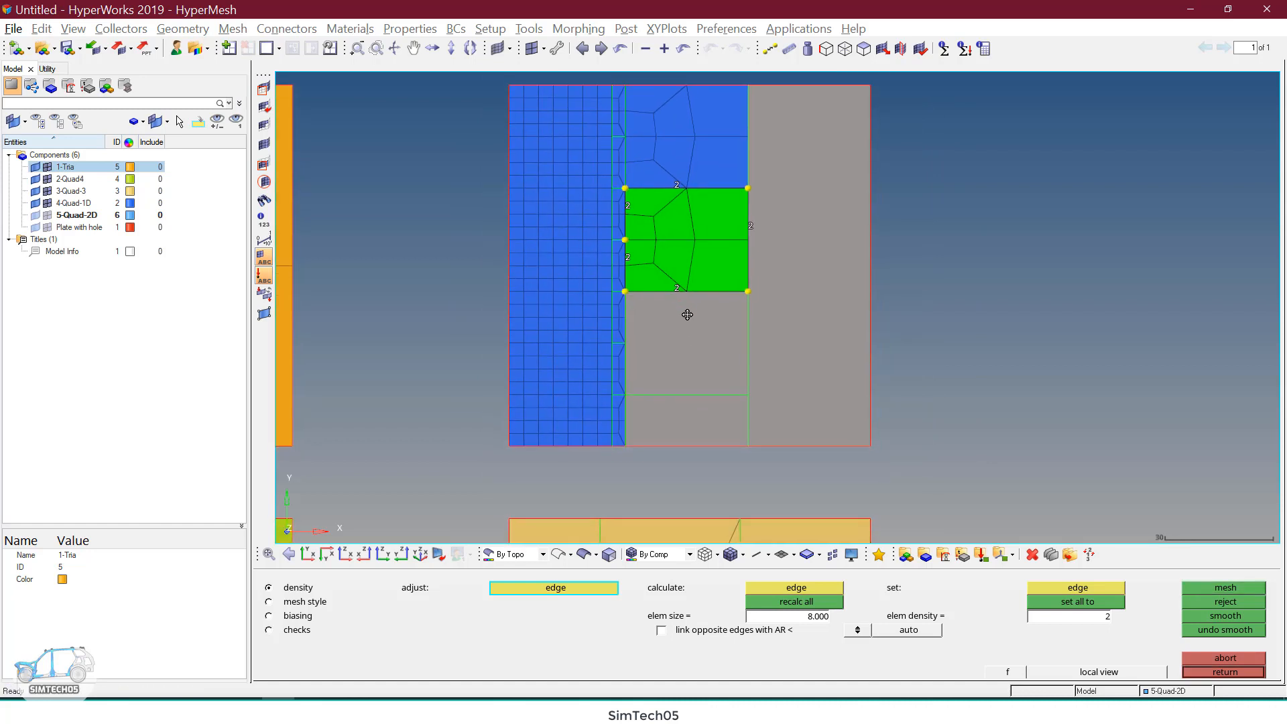
pyautogui.middleClick(684, 323)
# Step: Mesh the third block of the middle surface with quads at an element size of 8
pyautogui.click(683, 324)
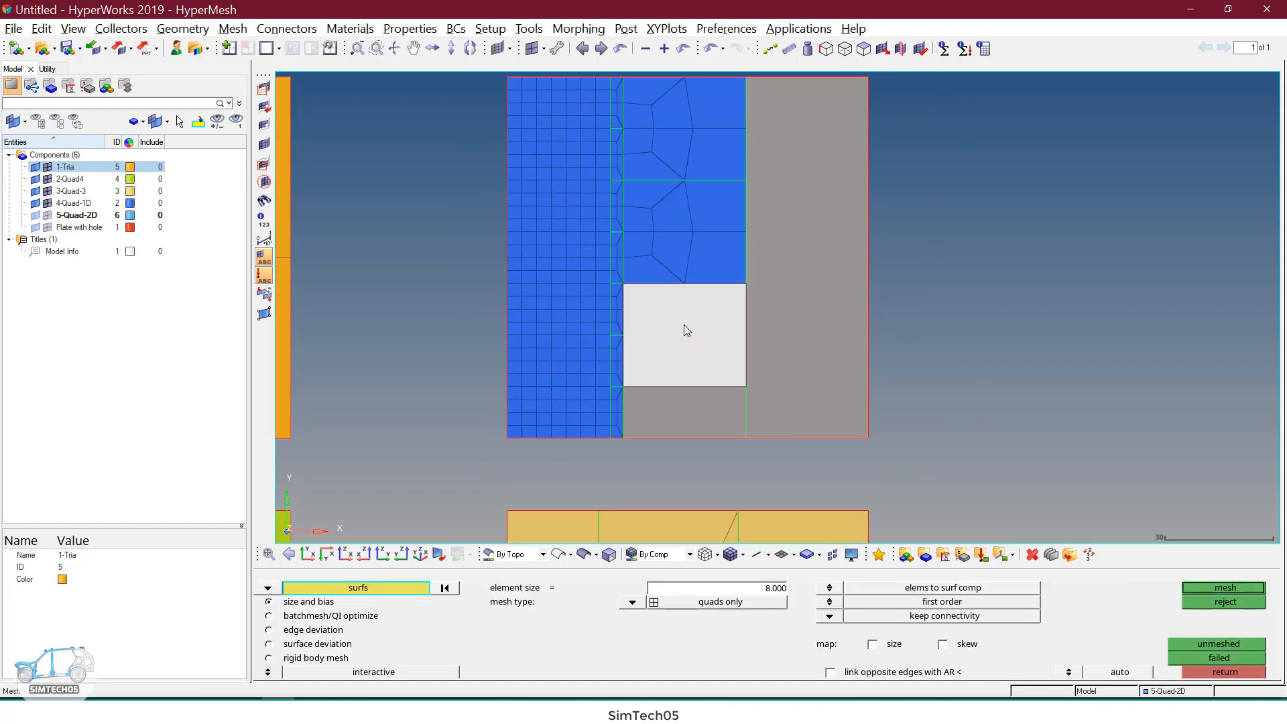
pyautogui.middleClick(684, 325)
pyautogui.scroll(1, 690, 374)
pyautogui.keyDown('ctrl'); pyautogui.moveTo(679, 382); pyautogui.dragTo(687, 371, button='right'); pyautogui.keyUp('ctrl')
# Step: Lower the bottom and right edges of the third block to density 2, remesh it and accept the mesh
pyautogui.rightClick(683, 374)
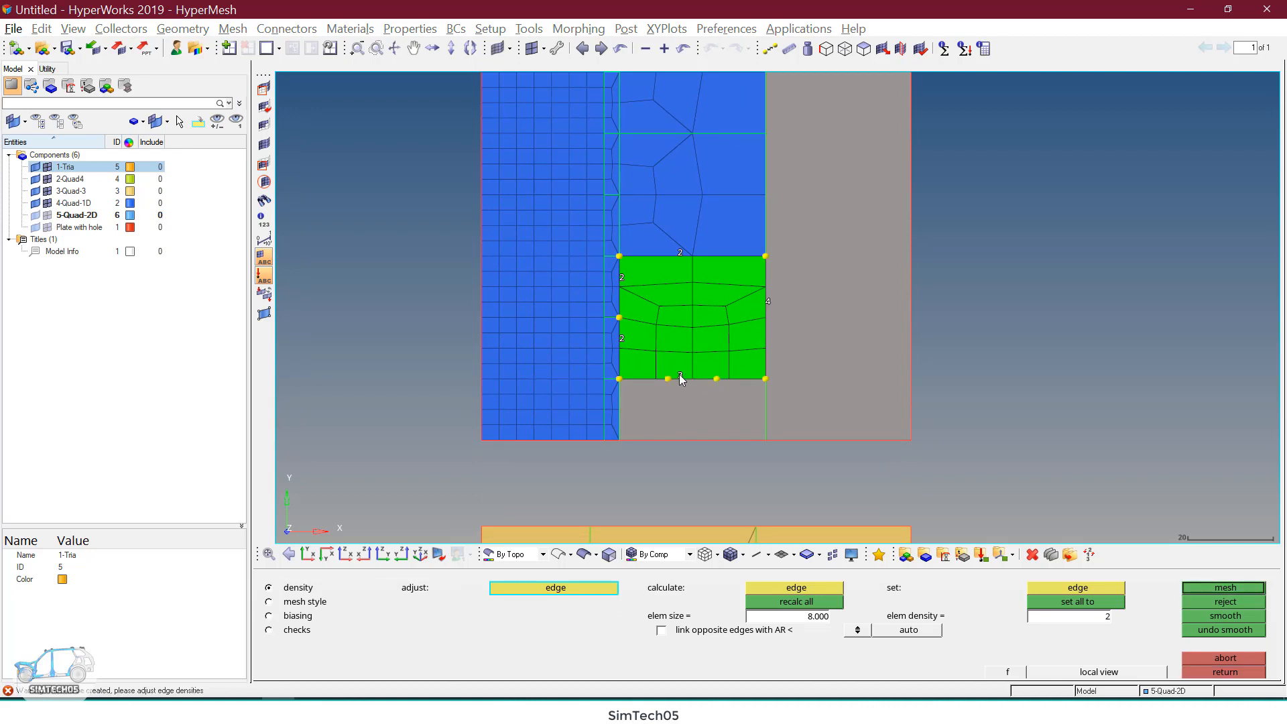
pyautogui.rightClick(679, 376)
pyautogui.rightClick(767, 303)
pyautogui.rightClick(767, 303)
pyautogui.middleClick(767, 304)
pyautogui.keyDown('ctrl'); pyautogui.moveTo(699, 401); pyautogui.dragTo(695, 364, button='right'); pyautogui.keyUp('ctrl')
pyautogui.press('Escape')
# Step: Mesh the short bottom block at element size 8, lower its bottom edge to density 2 and remesh it
pyautogui.click(685, 371)
pyautogui.middleClick(686, 372)
pyautogui.keyDown('ctrl'); pyautogui.scroll(1, 685, 372); pyautogui.keyUp('ctrl')
pyautogui.rightClick(677, 405)
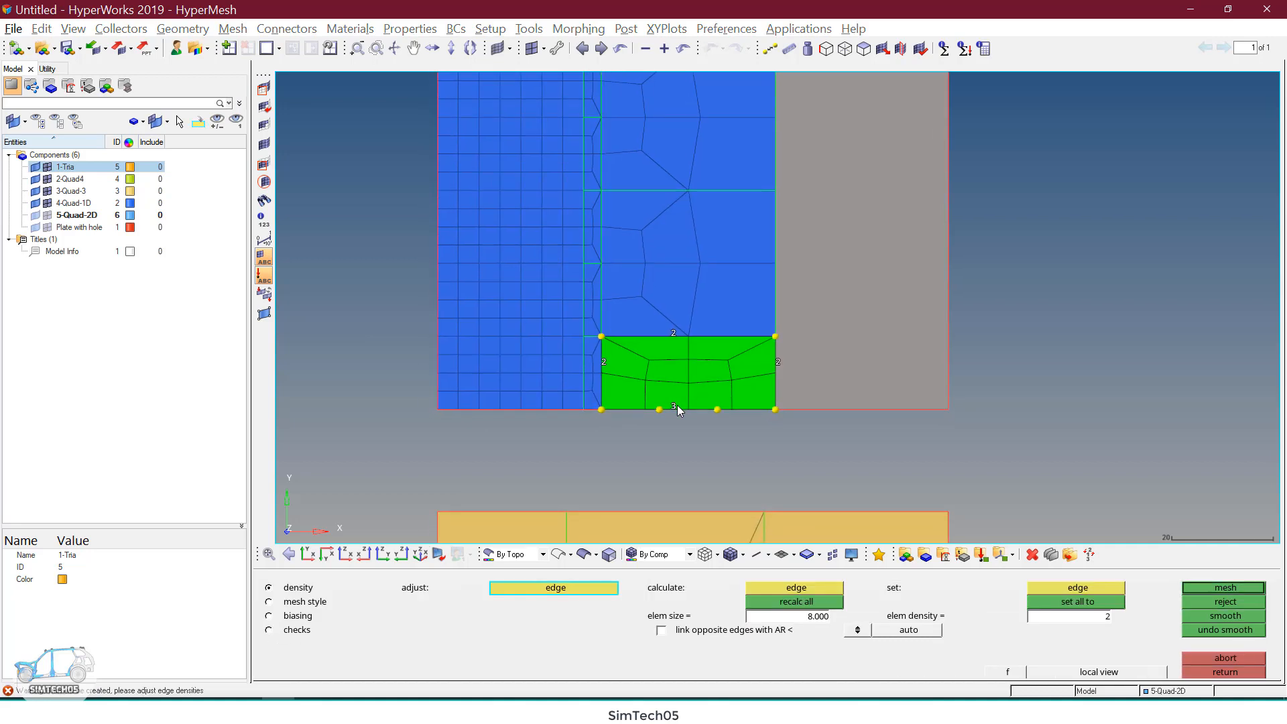
pyautogui.rightClick(677, 405)
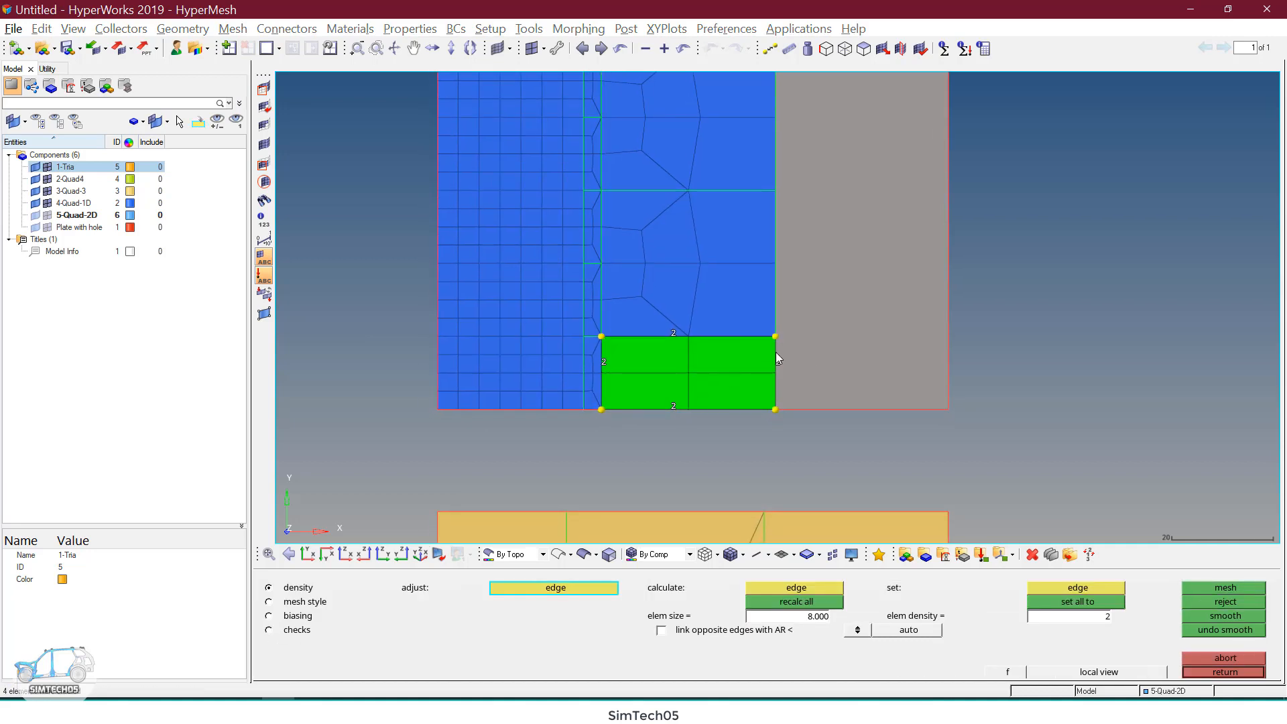
pyautogui.keyDown('ctrl'); pyautogui.scroll(-1, 719, 364); pyautogui.keyUp('ctrl')
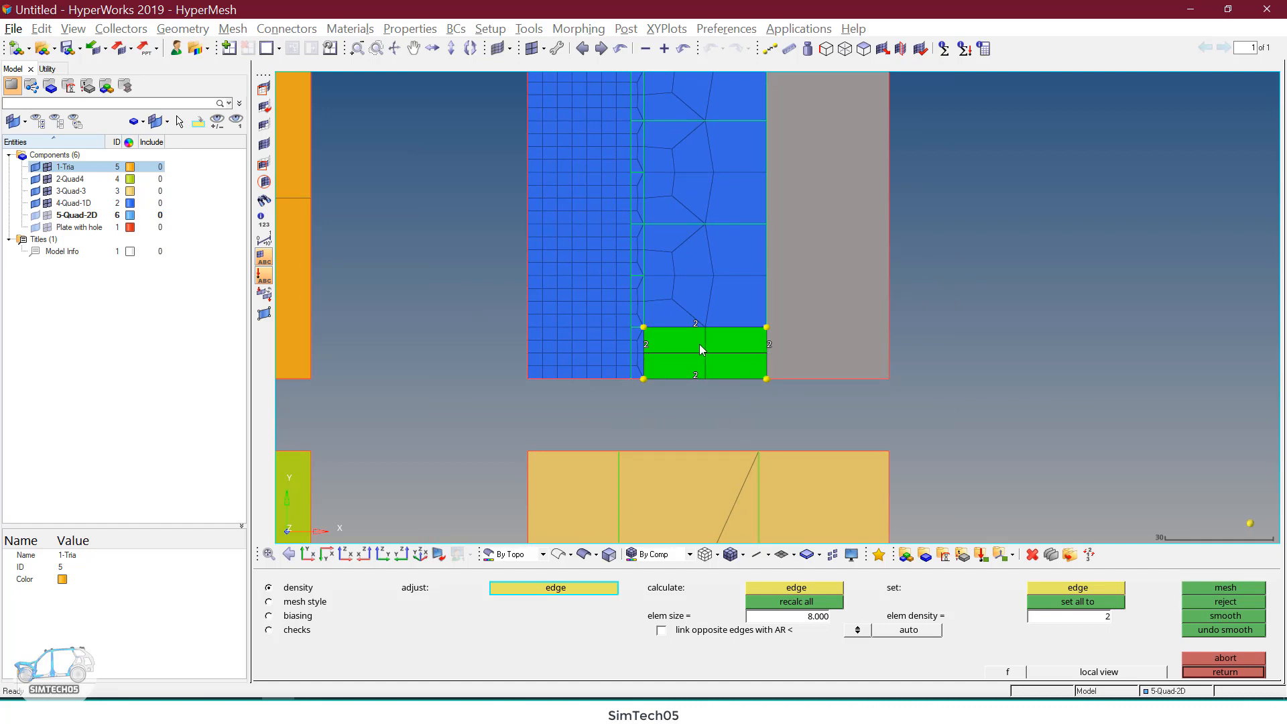
# Step: Try a density of 1 on the bottom block's right edge, restore it to 2 and remesh the block
pyautogui.keyDown('ctrl'); pyautogui.scroll(1, 699, 344); pyautogui.keyUp('ctrl')
pyautogui.rightClick(804, 356)
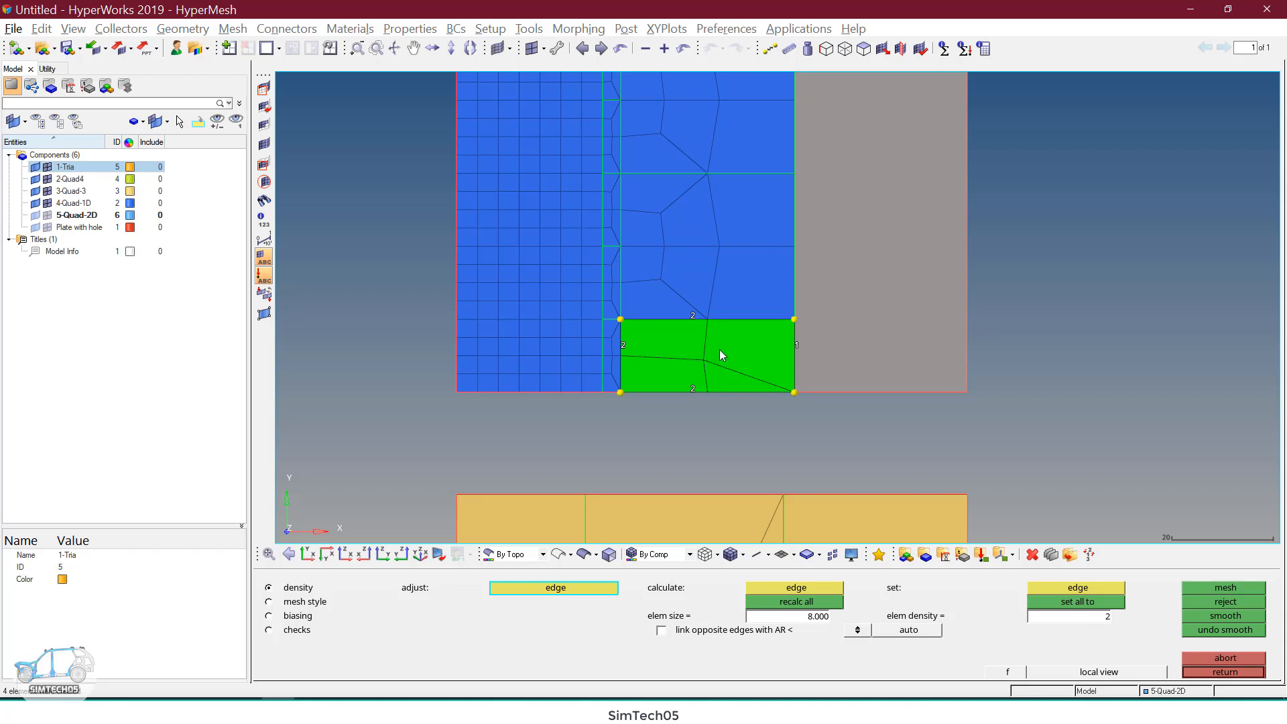
pyautogui.click(796, 346)
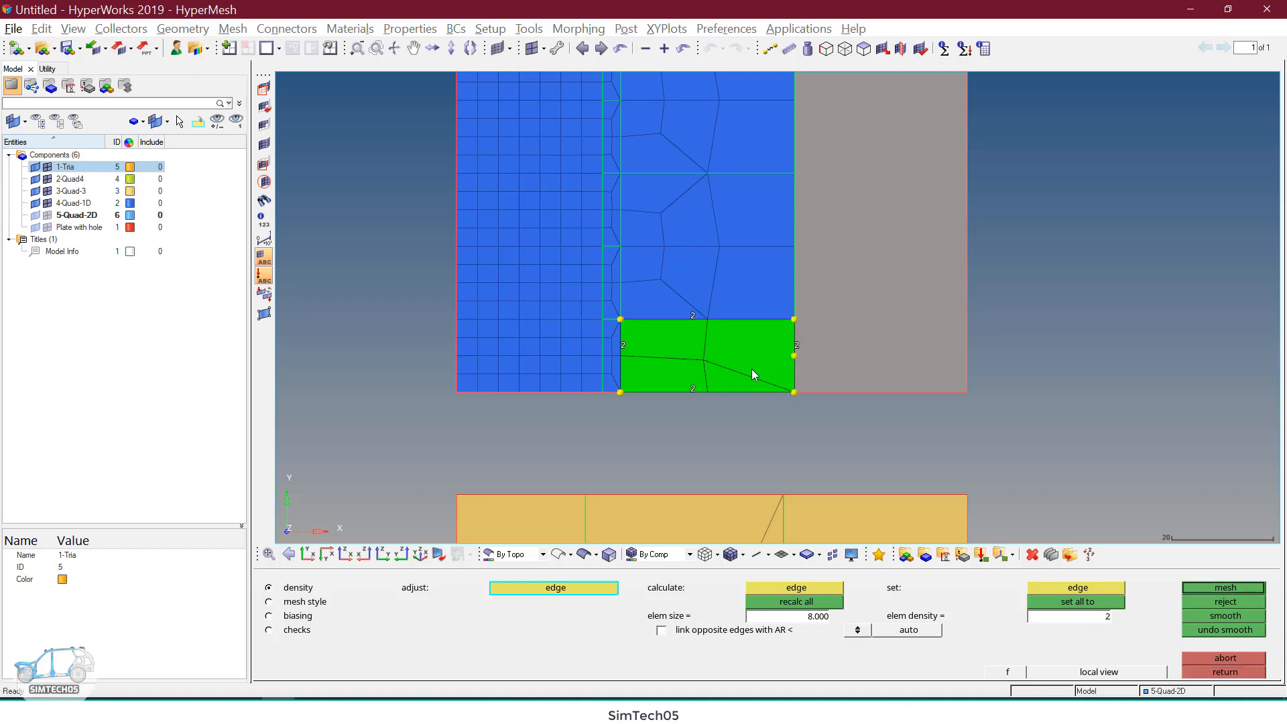
pyautogui.middleClick(817, 353)
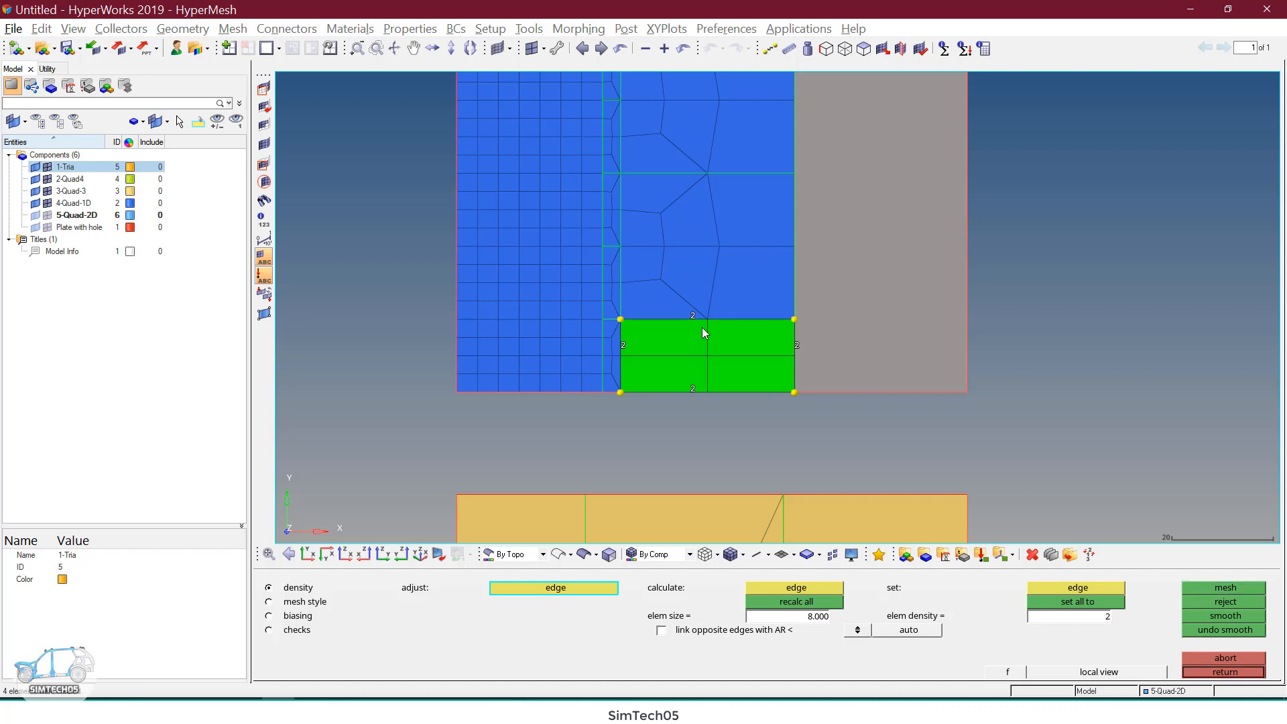
# Step: Lower the right edge of the bottom block to density 1, remesh it and accept the mesh
pyautogui.scroll(-2, 702, 327)
pyautogui.scroll(-1, 789, 367)
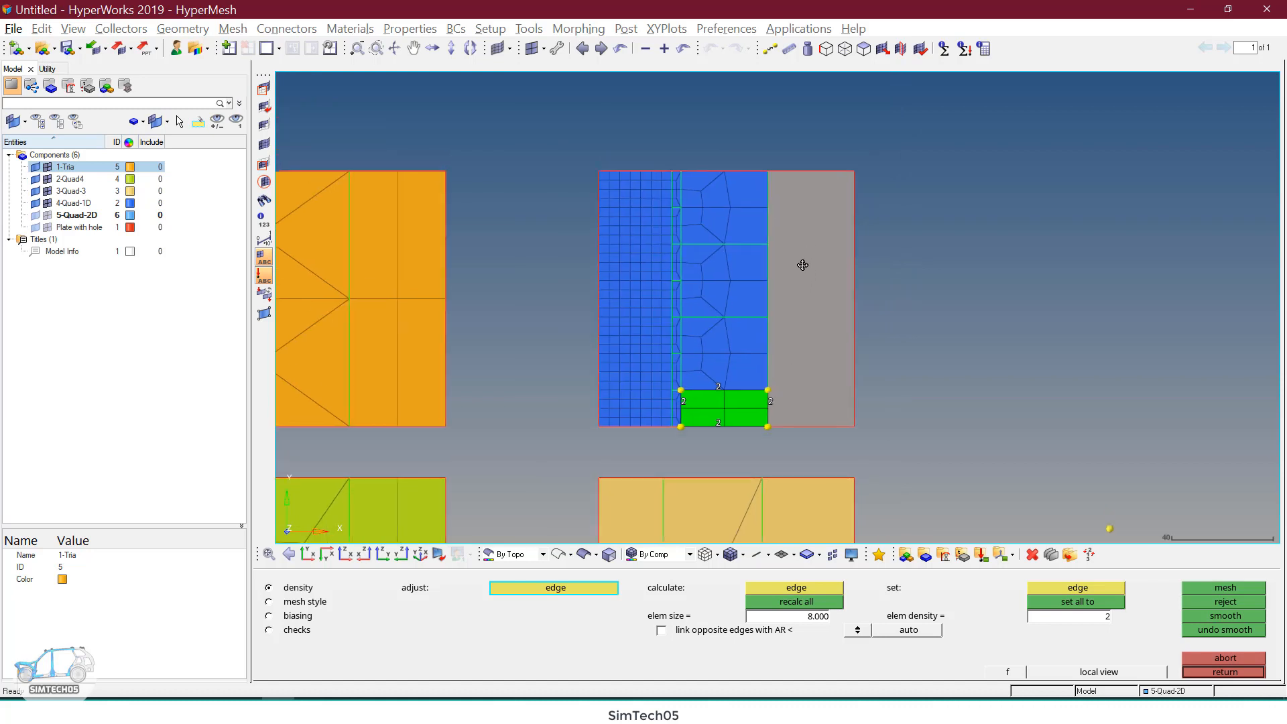
pyautogui.scroll(1, 776, 362)
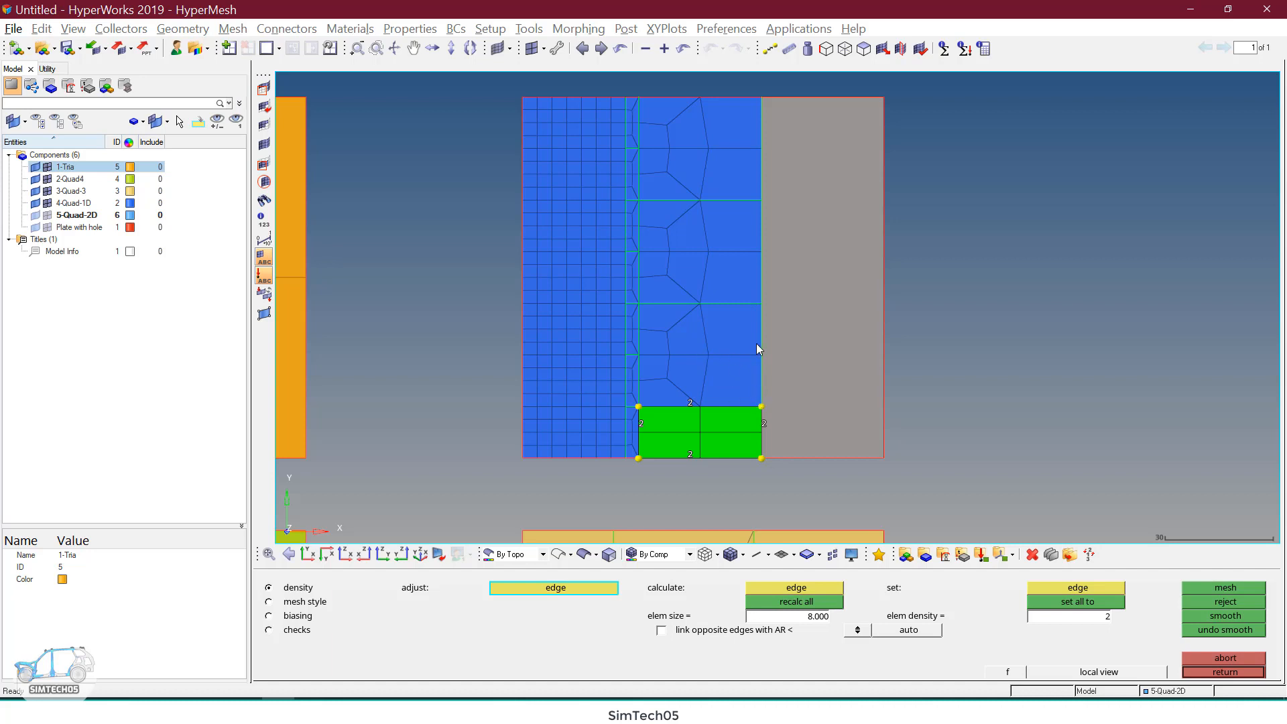
pyautogui.rightClick(765, 426)
pyautogui.middleClick(790, 413)
pyautogui.keyDown('ctrl'); pyautogui.scroll(-1, 784, 409); pyautogui.keyUp('ctrl')
pyautogui.keyDown('ctrl'); pyautogui.moveTo(773, 426); pyautogui.dragTo(776, 378, button='right'); pyautogui.keyUp('ctrl')
pyautogui.press('Escape')
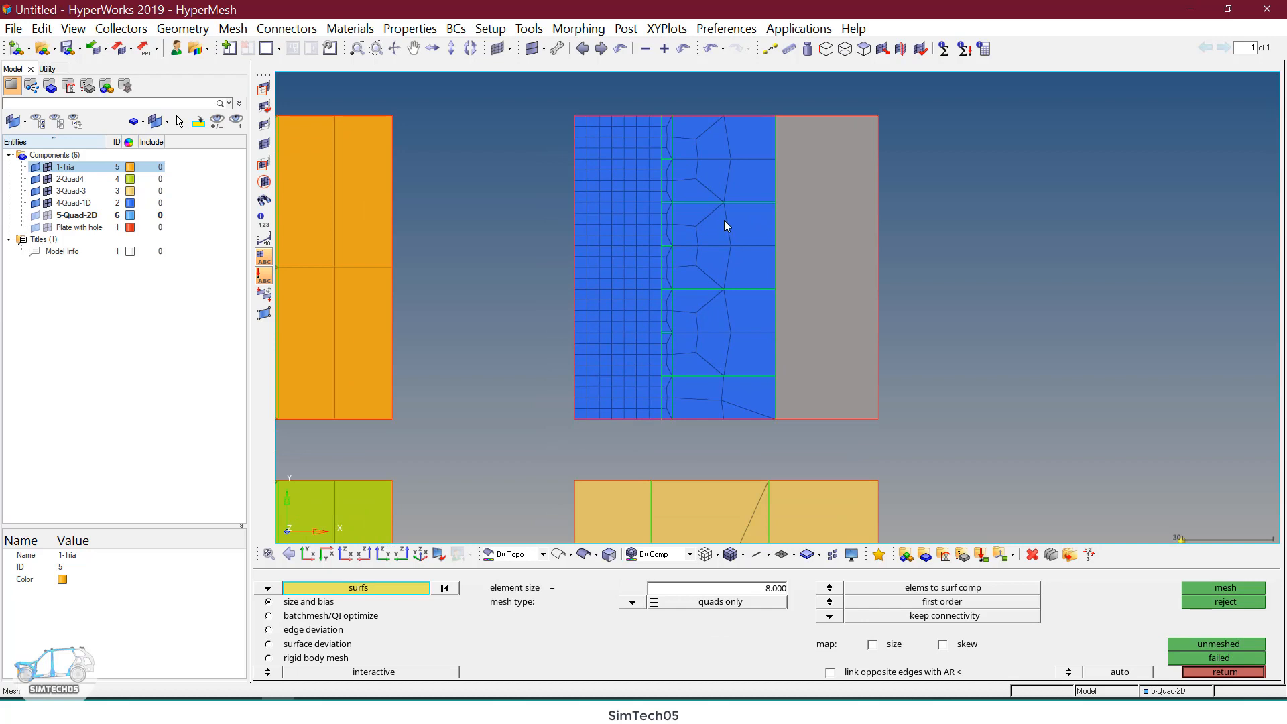
# Step: Mesh the remaining unmeshed surface on the plate's right side with quads at an element size of 8
pyautogui.click(794, 240)
pyautogui.middleClick(797, 242)
pyautogui.keyDown('ctrl'); pyautogui.moveTo(827, 306); pyautogui.dragTo(834, 298, button='right'); pyautogui.keyUp('ctrl')
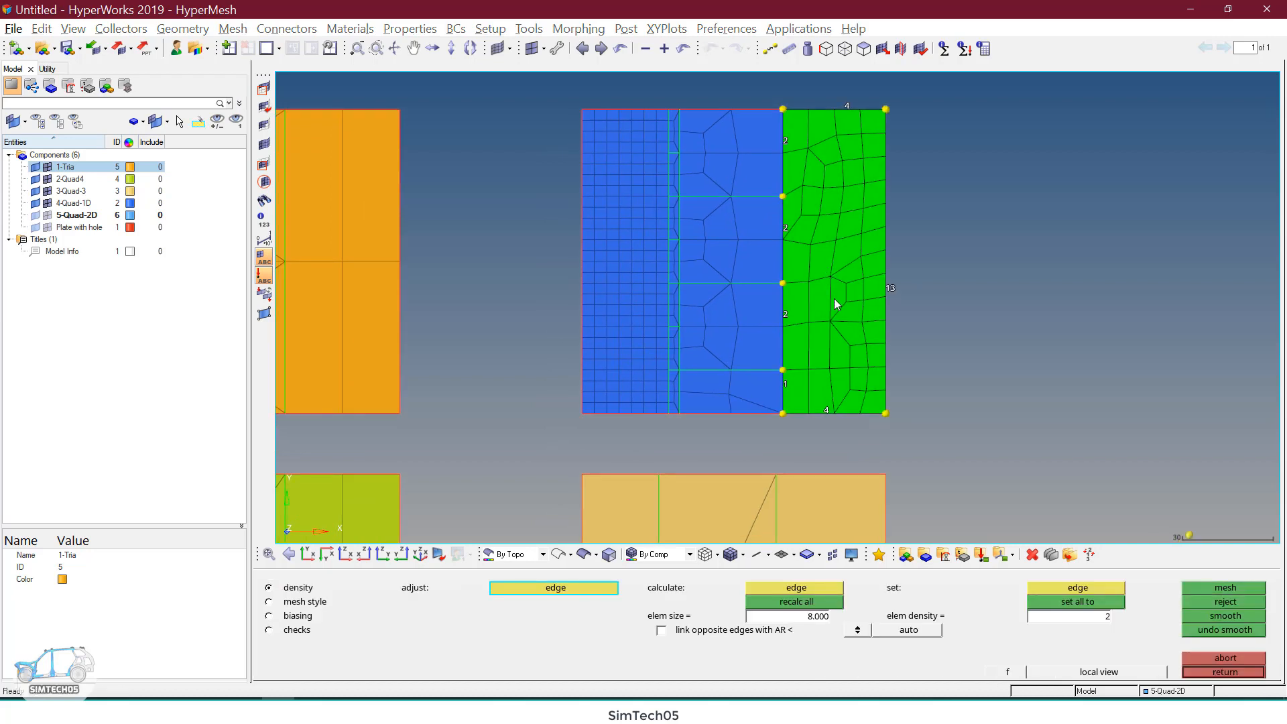
# Step: Recalculate all edge densities of the plate's right surface with an element size of 16 and remesh it
pyautogui.click(811, 616)
pyautogui.write('16')
pyautogui.click(797, 602)
pyautogui.scroll(-2, 935, 356)
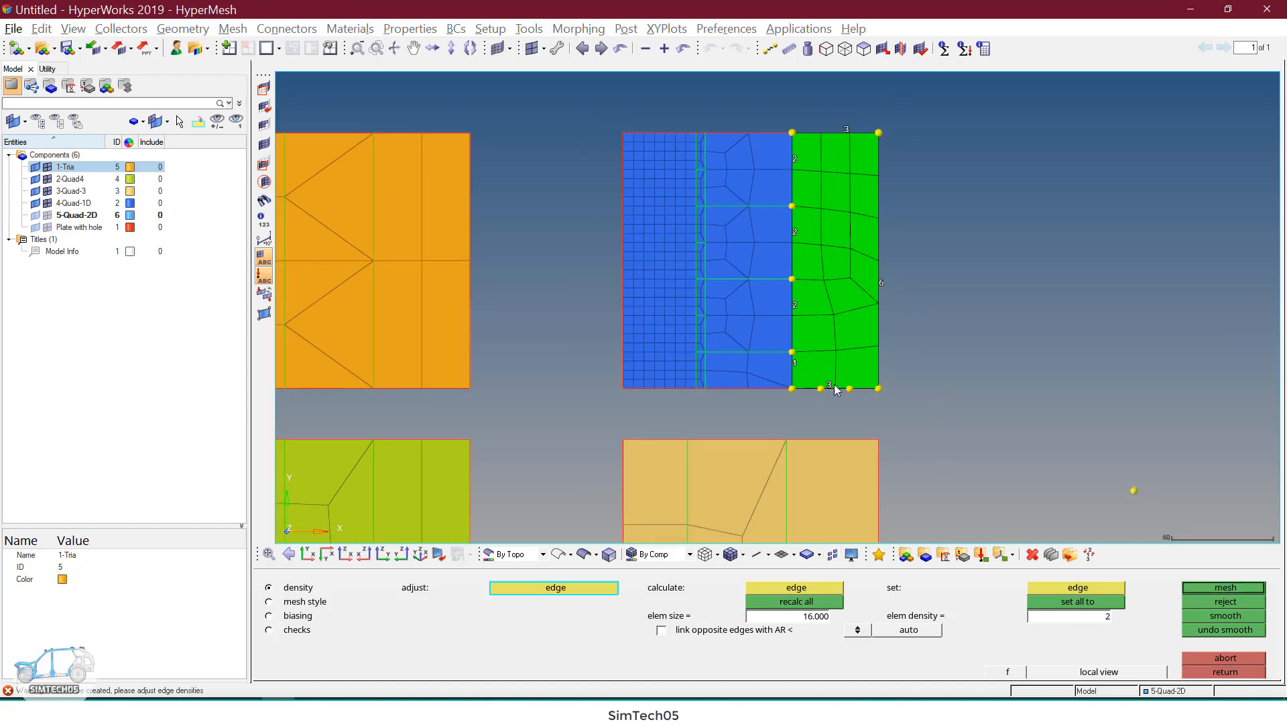
# Step: Raise the right surface's bottom edge to density 3 and its right edge to density 7, remesh and accept the mesh
pyautogui.click(829, 384)
pyautogui.keyDown('ctrl'); pyautogui.moveTo(884, 293); pyautogui.dragTo(874, 299, button='right'); pyautogui.keyUp('ctrl')
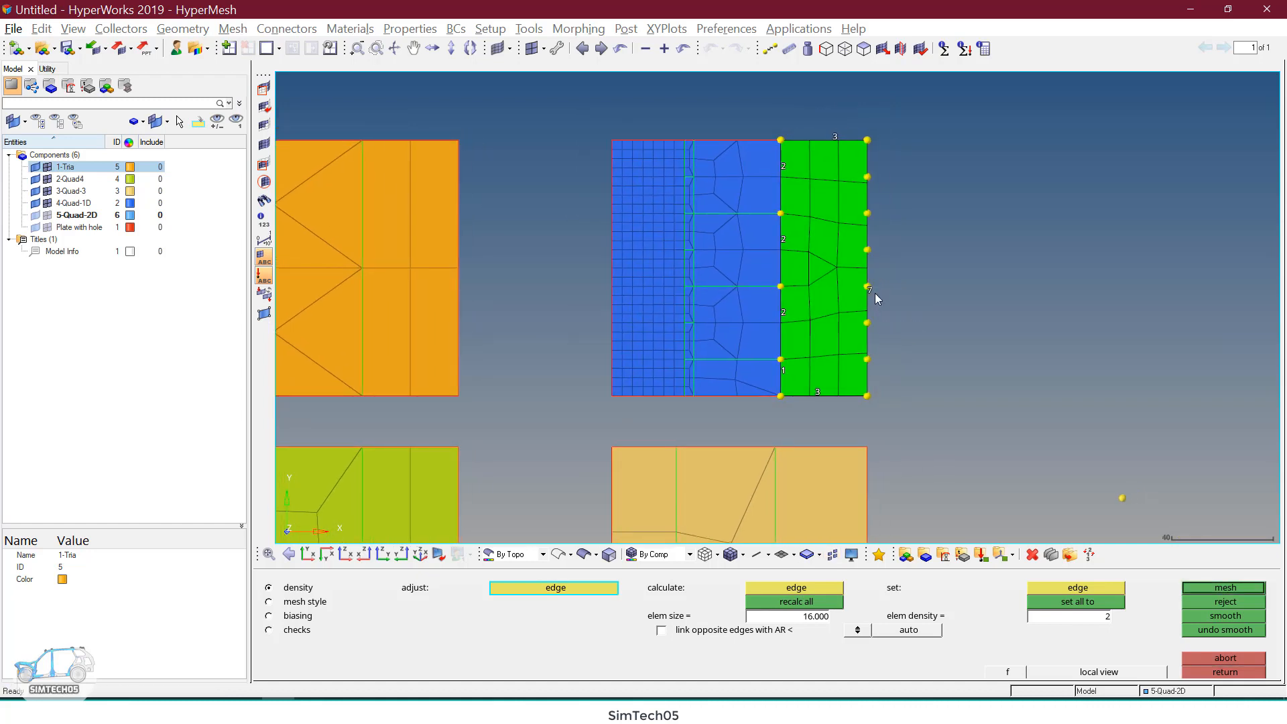
pyautogui.click(870, 291)
pyautogui.scroll(-2, 902, 315)
pyautogui.middleClick(904, 299)
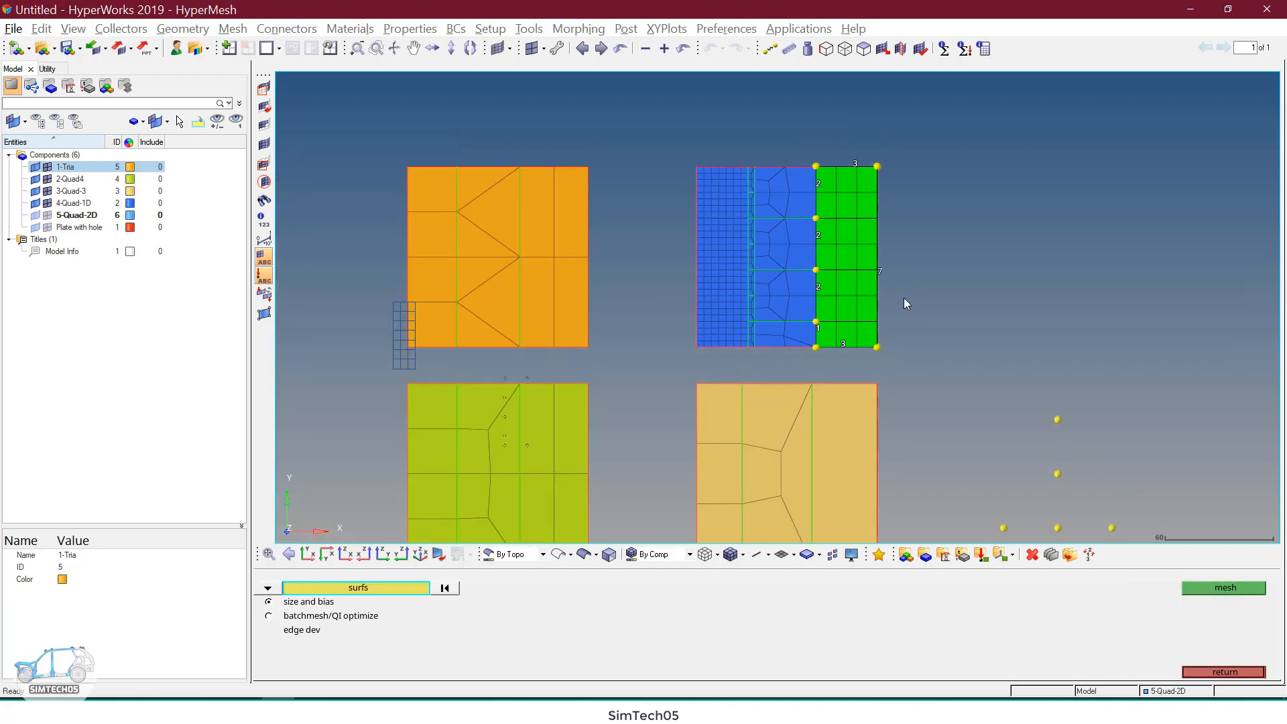
pyautogui.scroll(2, 826, 228)
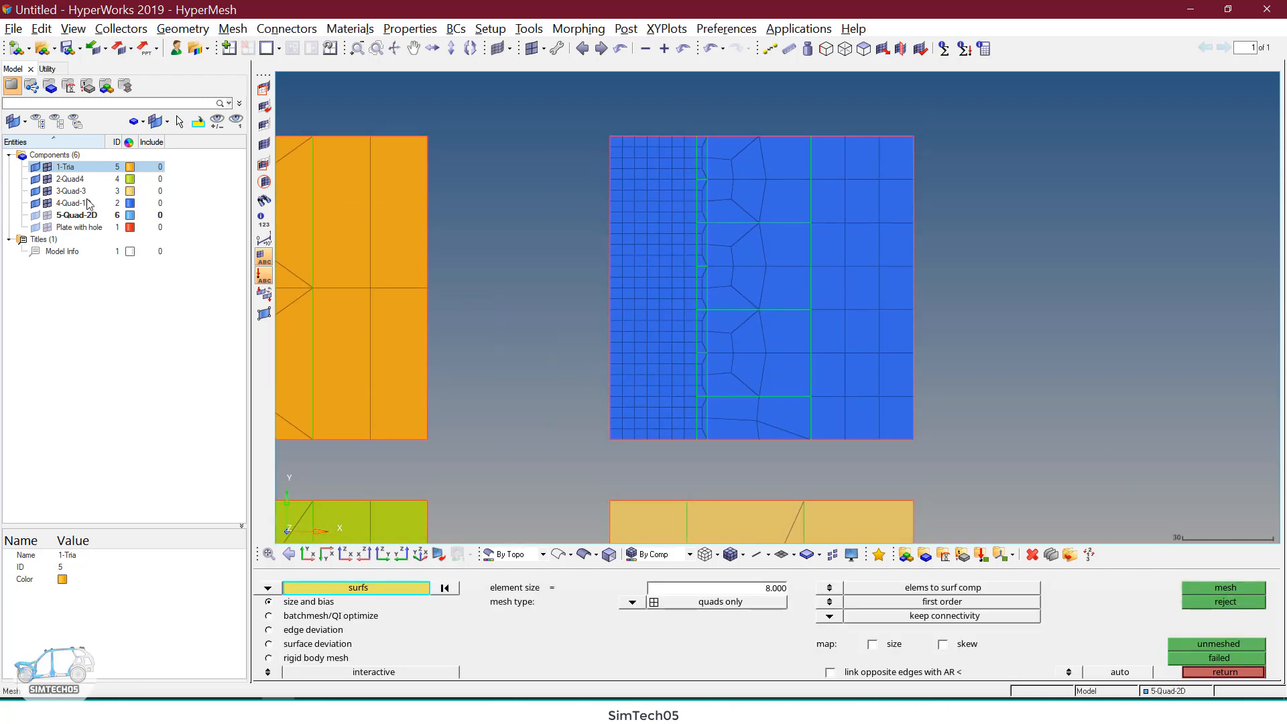
# Step: Hide the geometry of the 4-Quad-1D component and examine the finished transition mesh beside the other plates
pyautogui.click(35, 204)
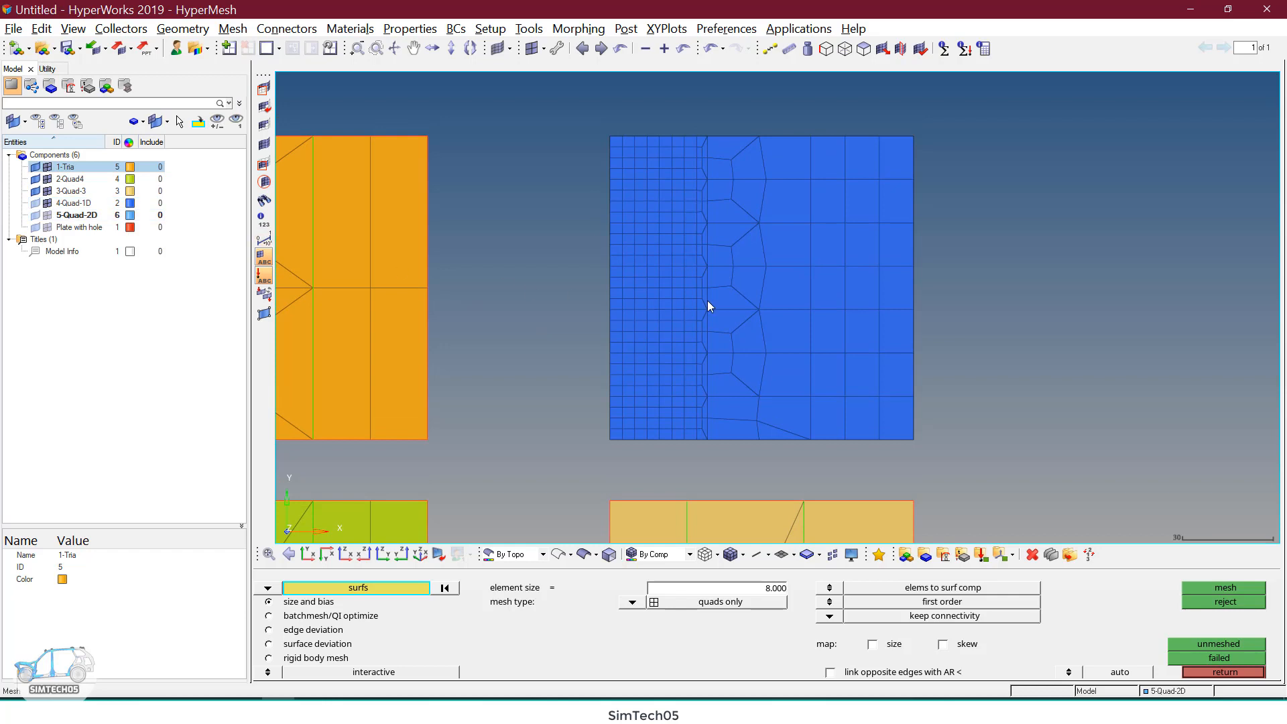
pyautogui.scroll(3, 690, 292)
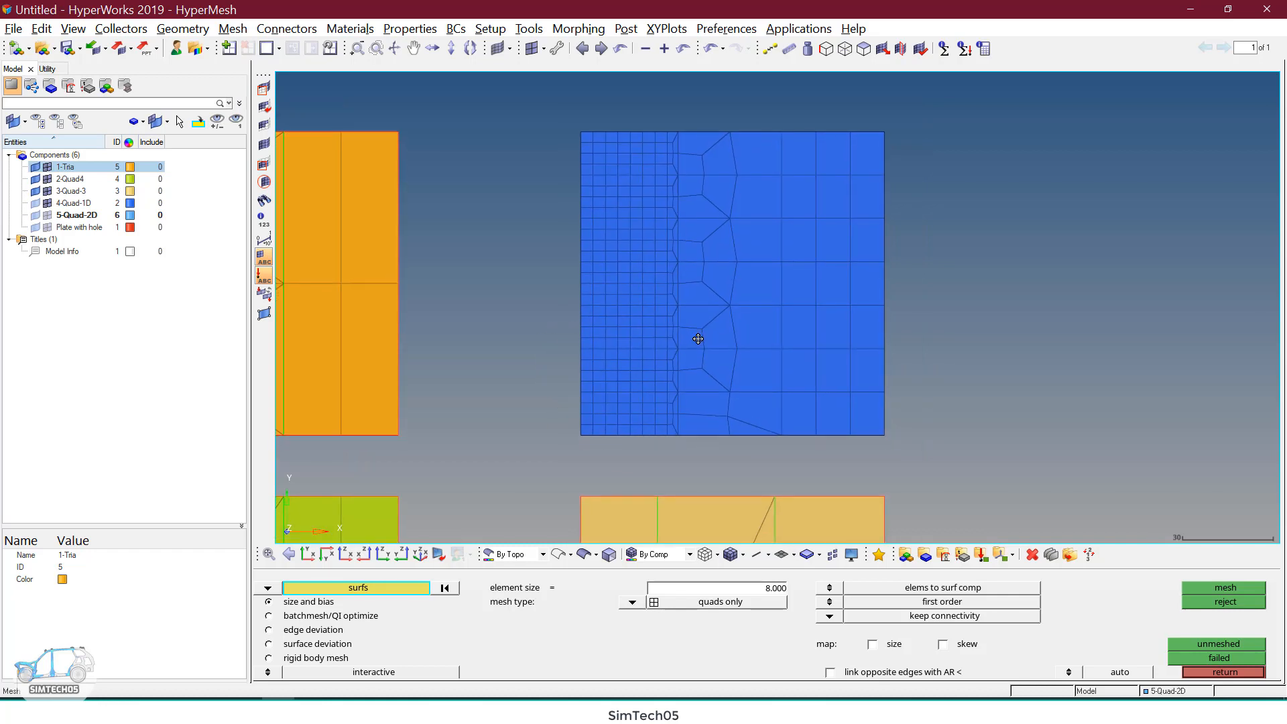
pyautogui.scroll(-3, 745, 287)
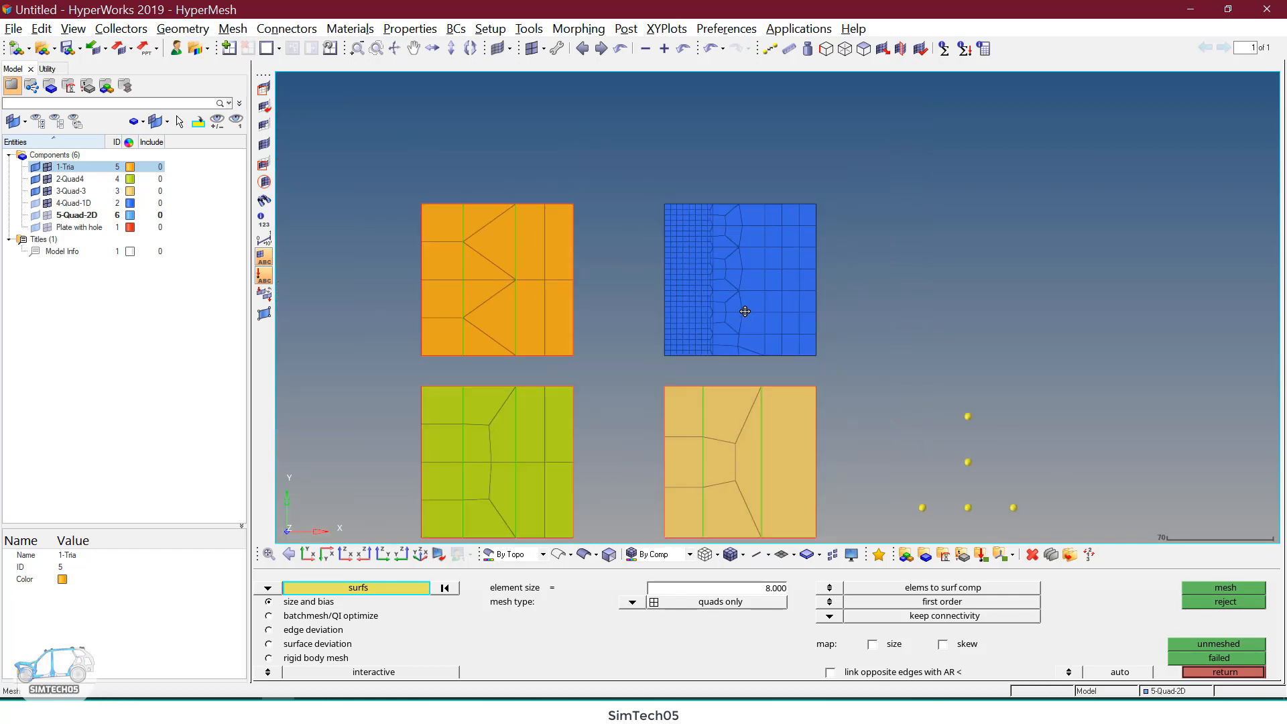
pyautogui.keyDown('ctrl'); pyautogui.moveTo(741, 310); pyautogui.dragTo(727, 273, button='right'); pyautogui.keyUp('ctrl')
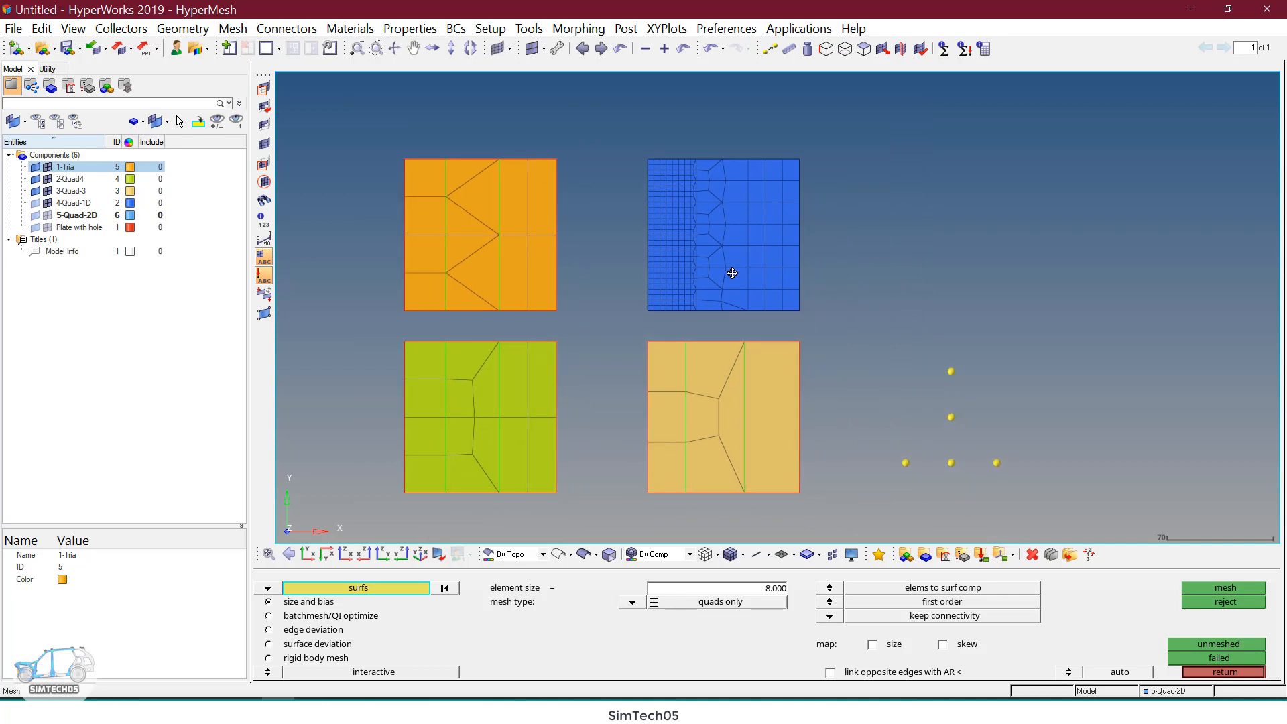
# Step: Show the 5-Quad-2D component and delete all existing mesh elements on its plate
pyautogui.click(37, 215)
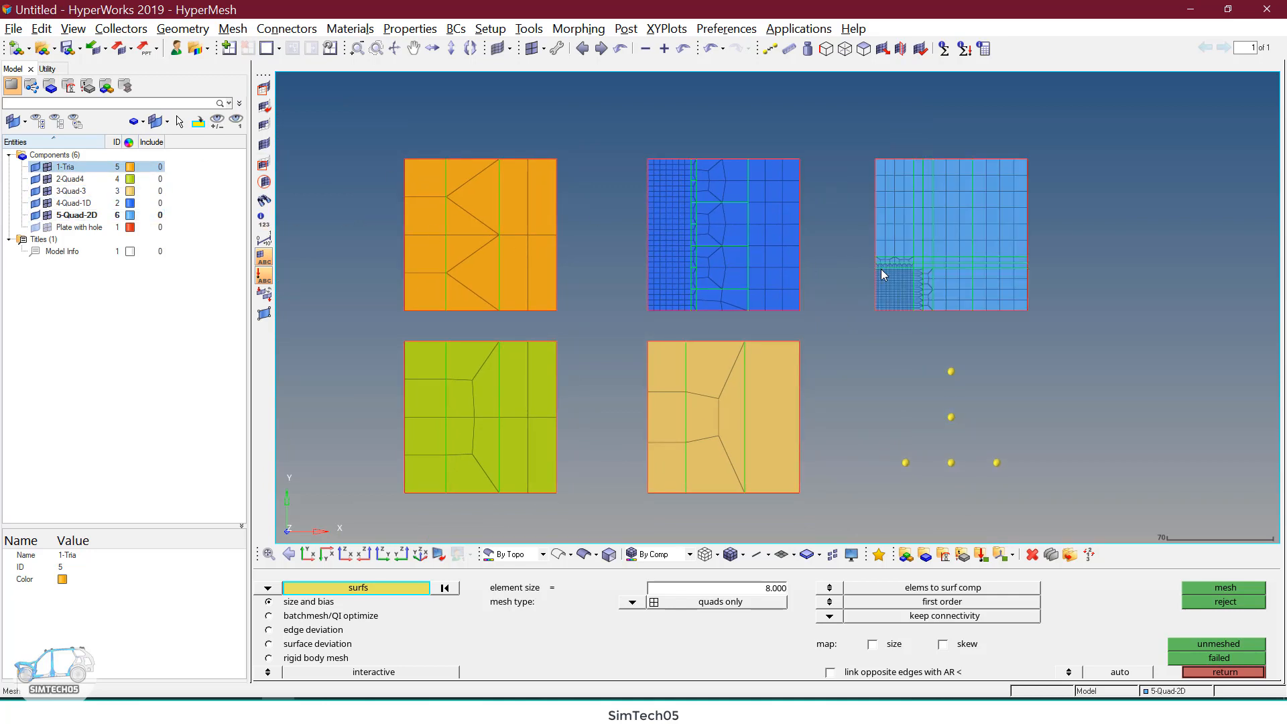
pyautogui.scroll(2, 1016, 247)
pyautogui.keyDown('ctrl'); pyautogui.moveTo(1016, 248); pyautogui.dragTo(914, 331, button='right'); pyautogui.keyUp('ctrl')
pyautogui.scroll(2, 903, 301)
pyautogui.scroll(-2, 914, 331)
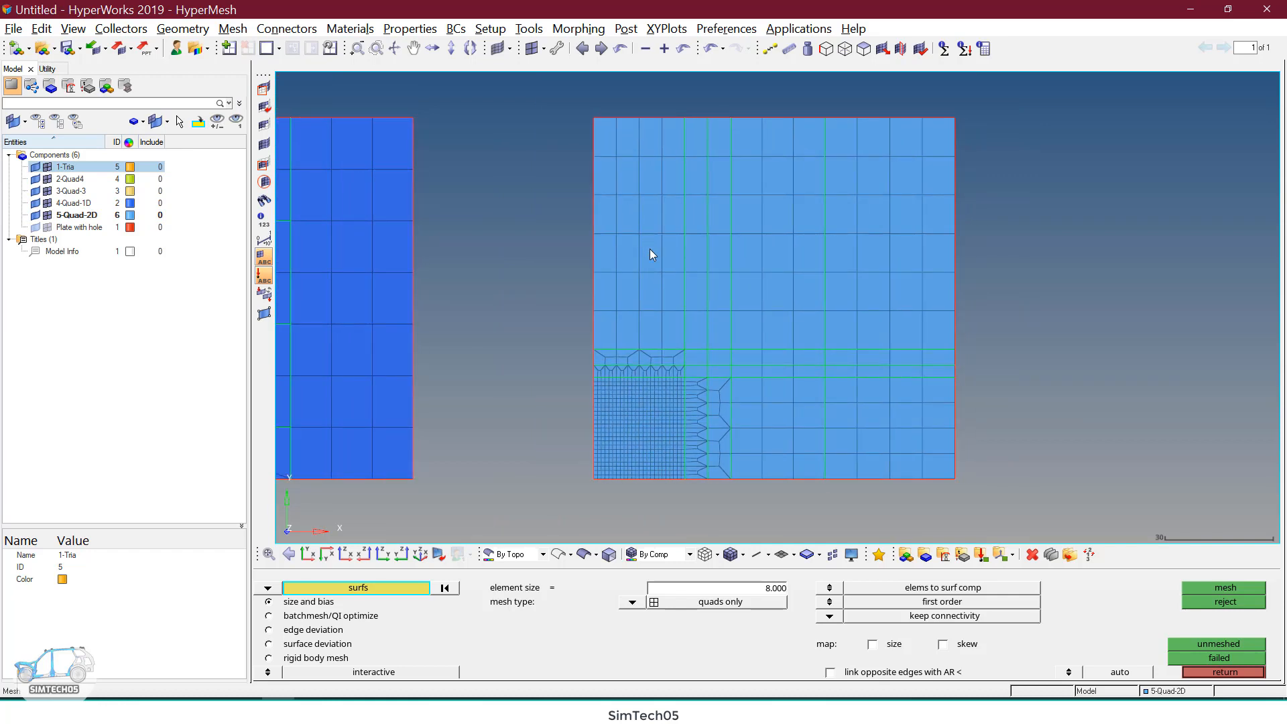
pyautogui.press('F2')
pyautogui.keyDown('shift'); pyautogui.moveTo(567, 99); pyautogui.dragTo(1043, 540); pyautogui.keyUp('shift')
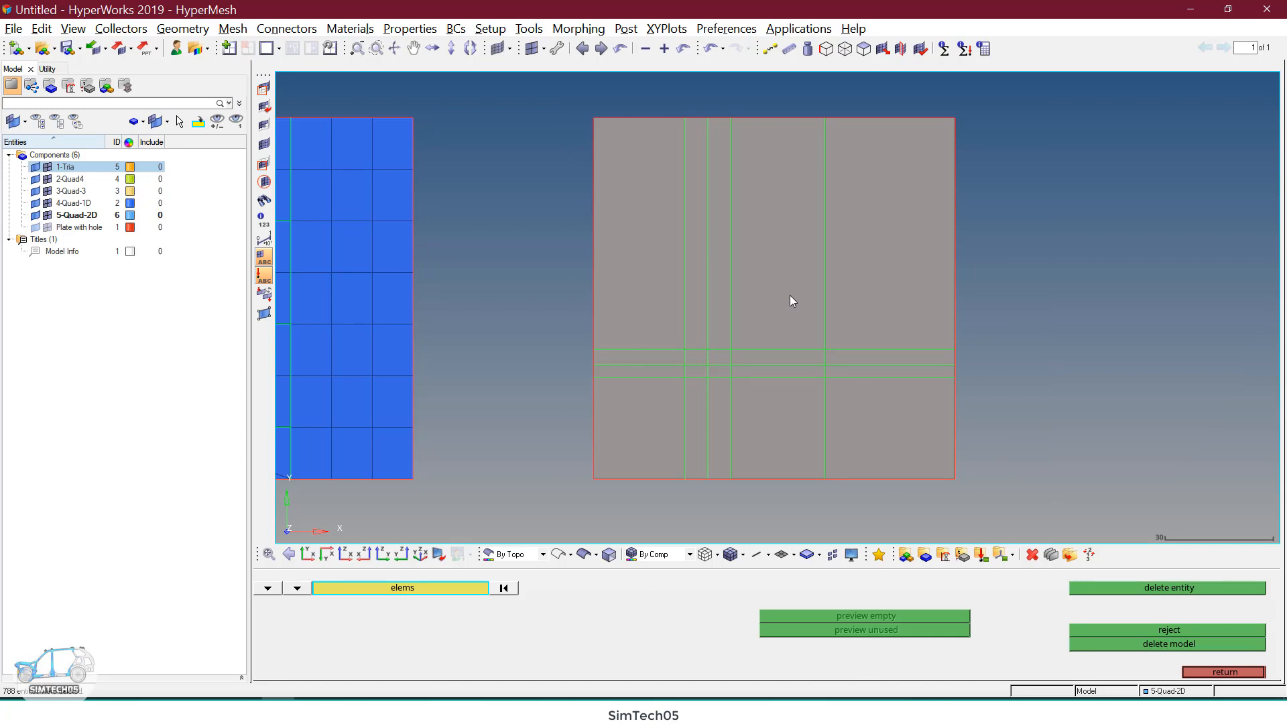
pyautogui.press('F11')
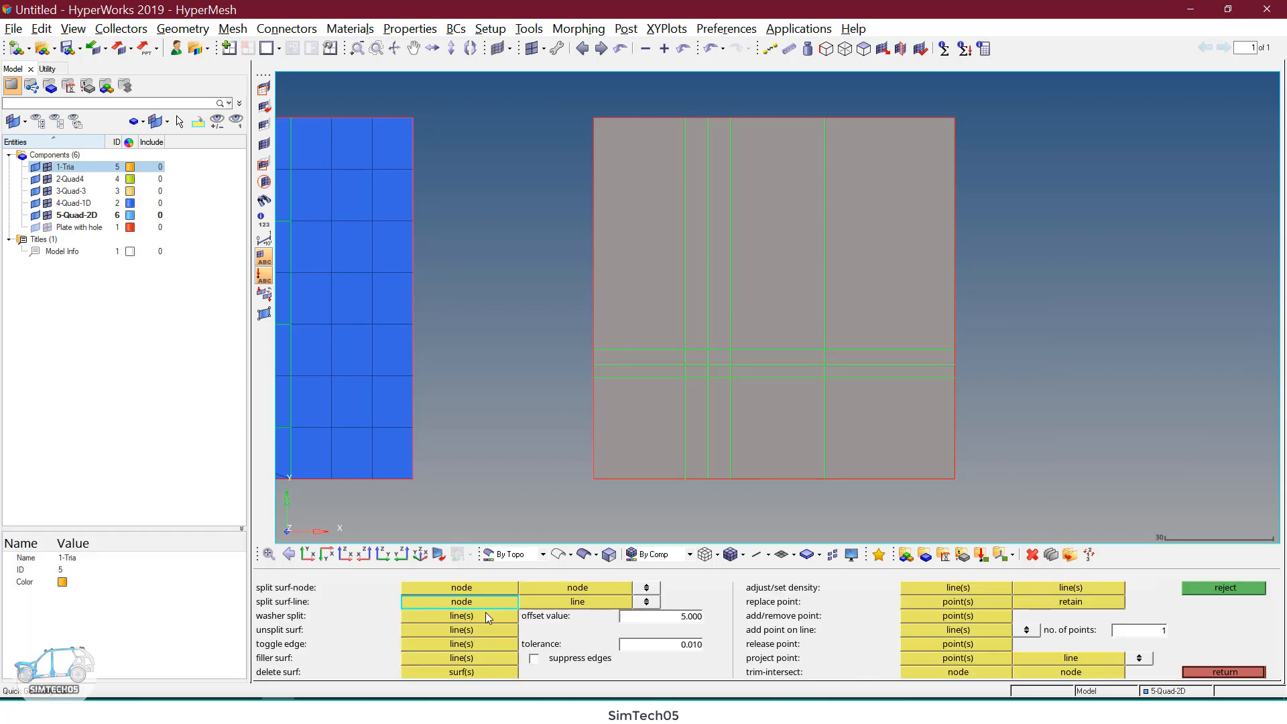
pyautogui.press('F12')
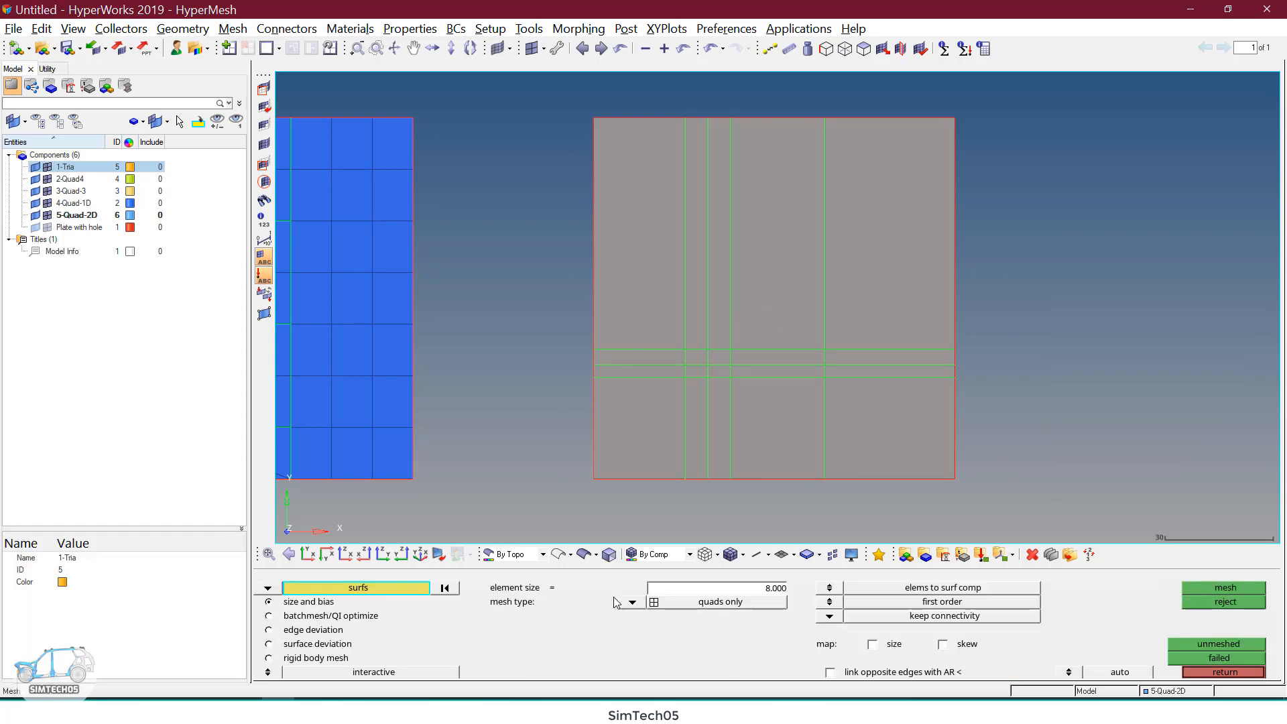
pyautogui.press('Escape')
pyautogui.click(1221, 589)
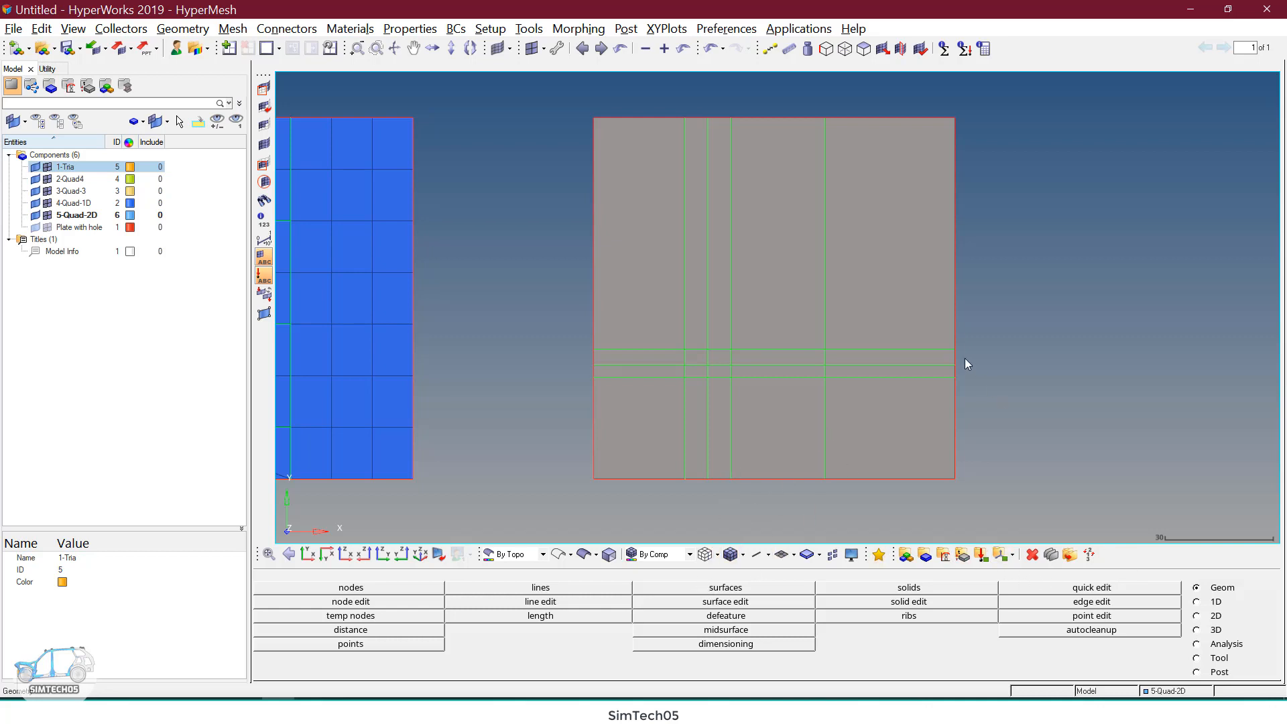
# Step: Mesh the lower-left corner surface of the 5-Quad-2D plate with quads only at an element size of 1
pyautogui.press('F12')
pyautogui.scroll(1, 638, 422)
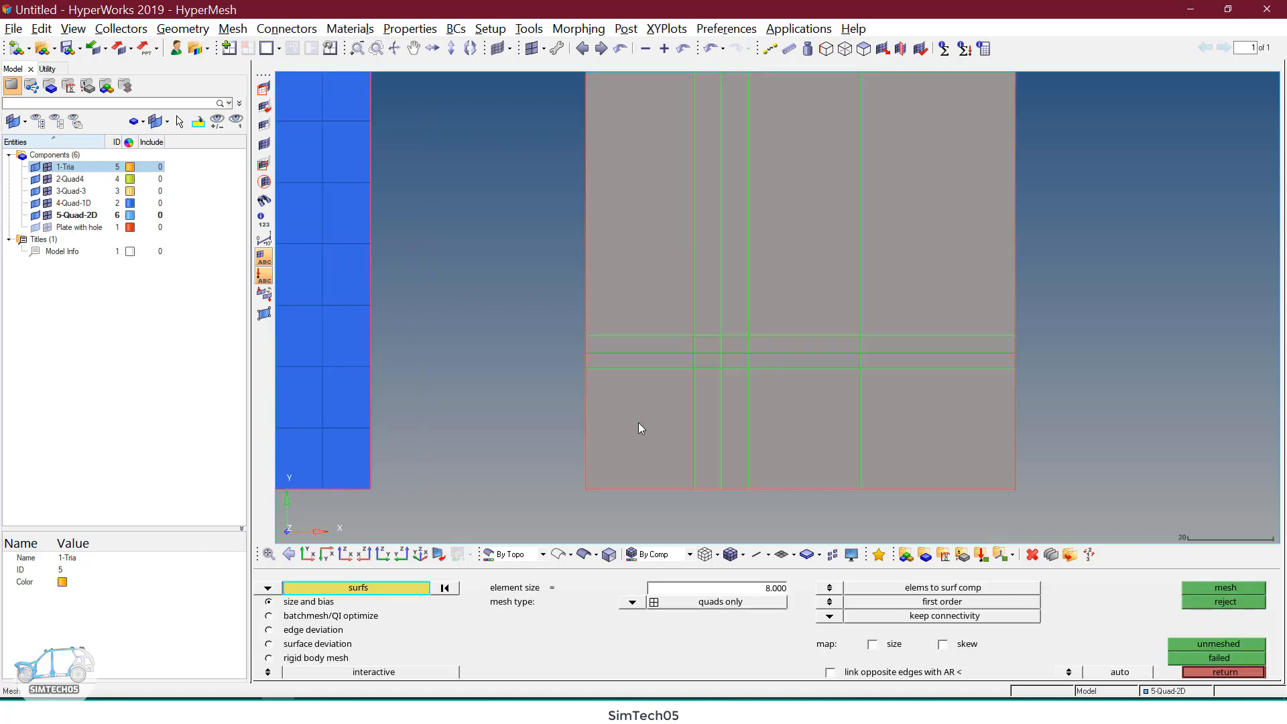
pyautogui.click(638, 422)
pyautogui.click(768, 590)
pyautogui.write('1')
pyautogui.press('Return')
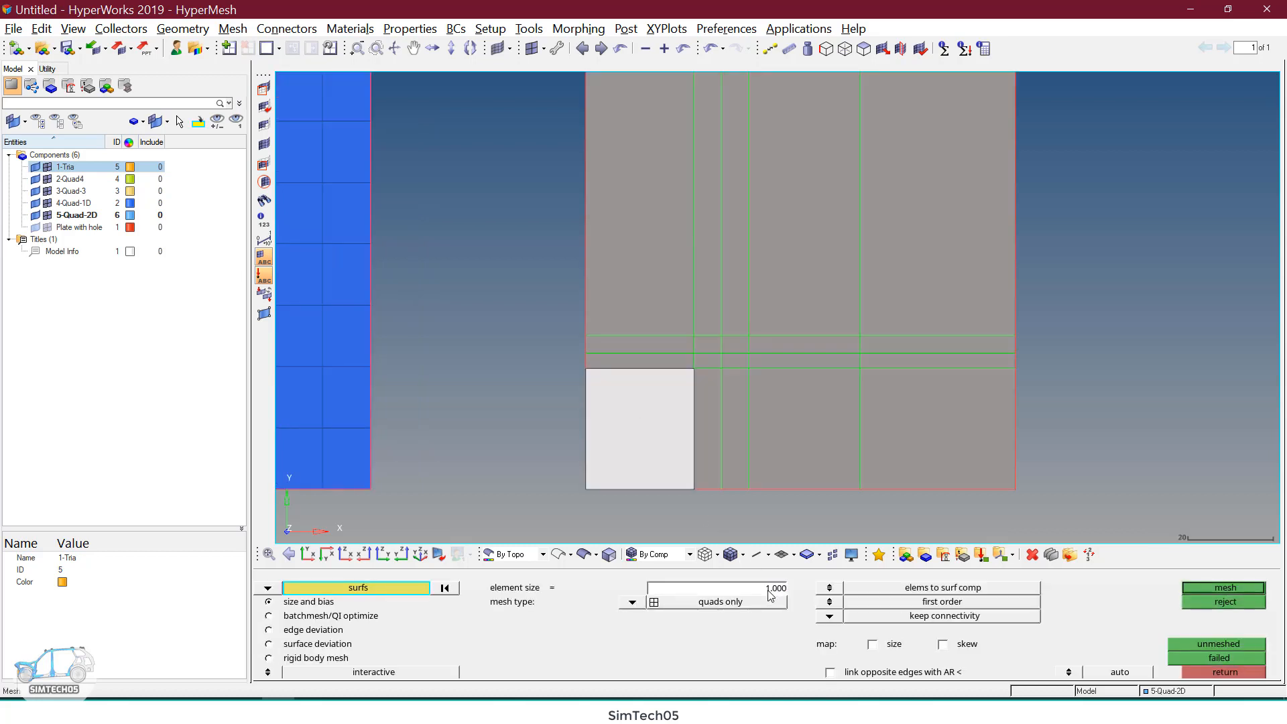
pyautogui.click(1228, 588)
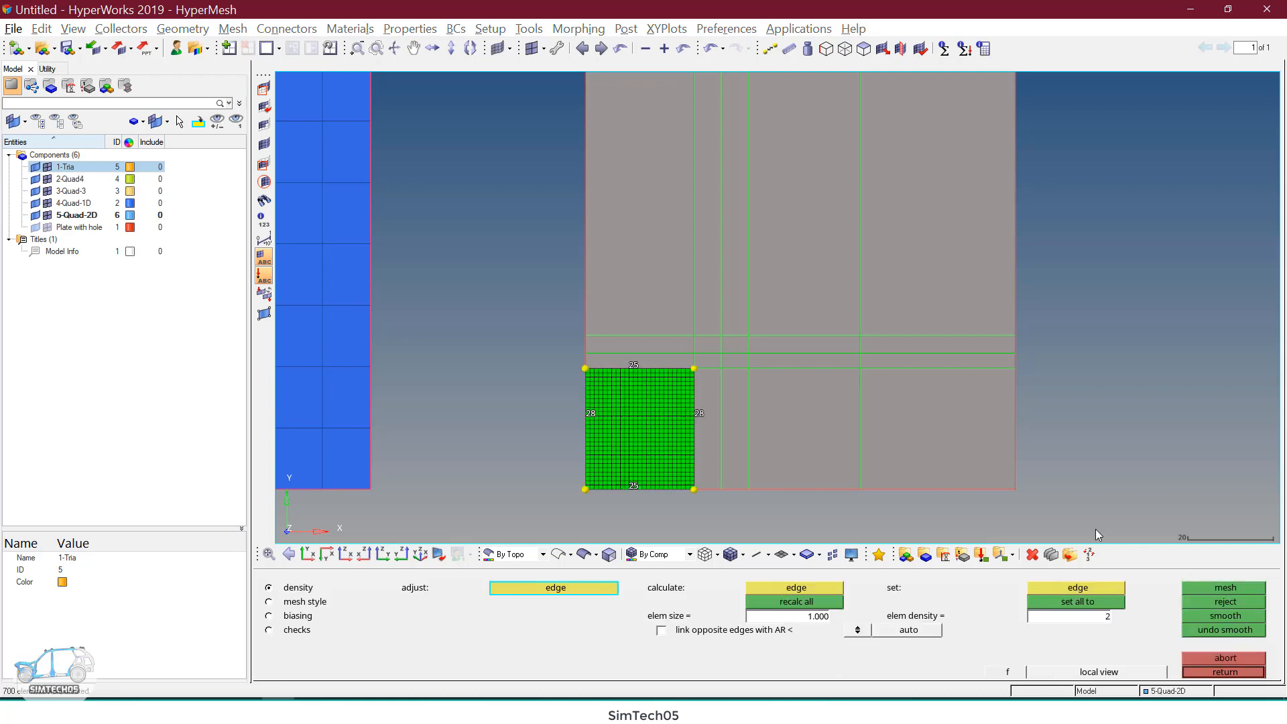
# Step: Raise the corner surface's top and bottom edge densities to 28, remesh and accept the mesh
pyautogui.scroll(2, 710, 421)
pyautogui.keyDown('ctrl'); pyautogui.moveTo(711, 421); pyautogui.dragTo(757, 369, button='right'); pyautogui.keyUp('ctrl')
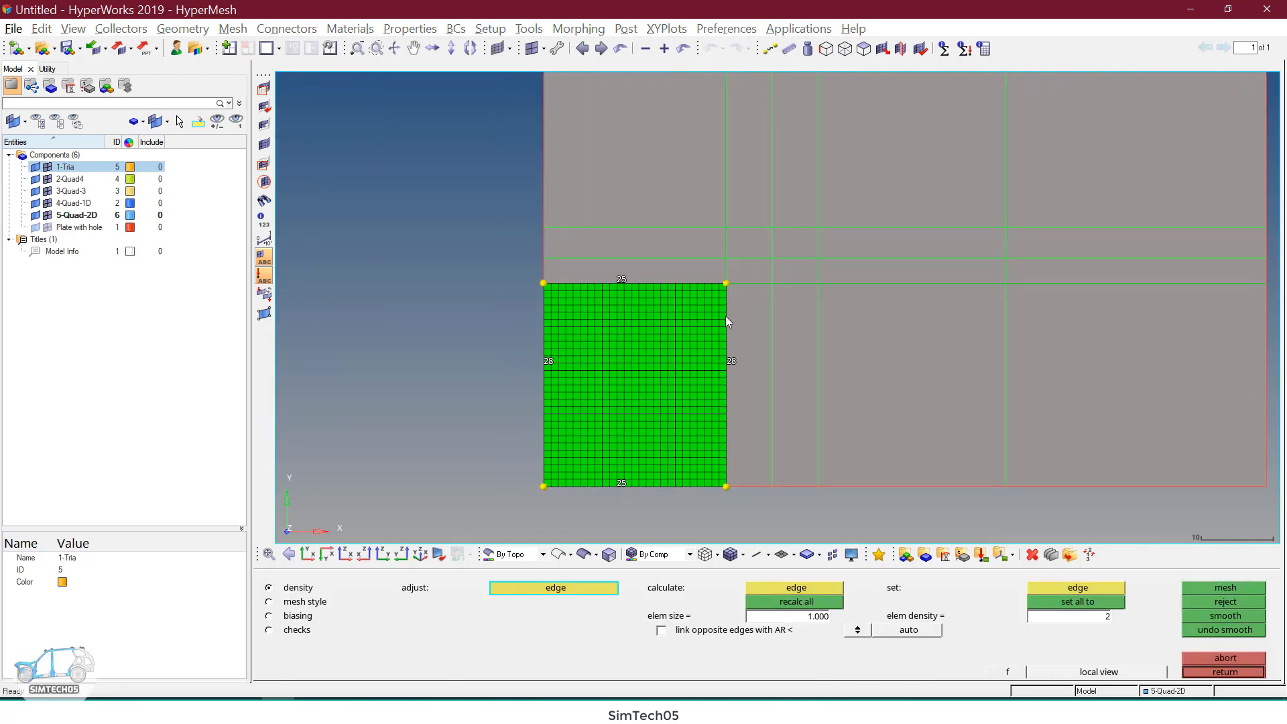
pyautogui.click(626, 280)
pyautogui.click(626, 280)
pyautogui.click(626, 280)
pyautogui.click(620, 484)
pyautogui.click(621, 483)
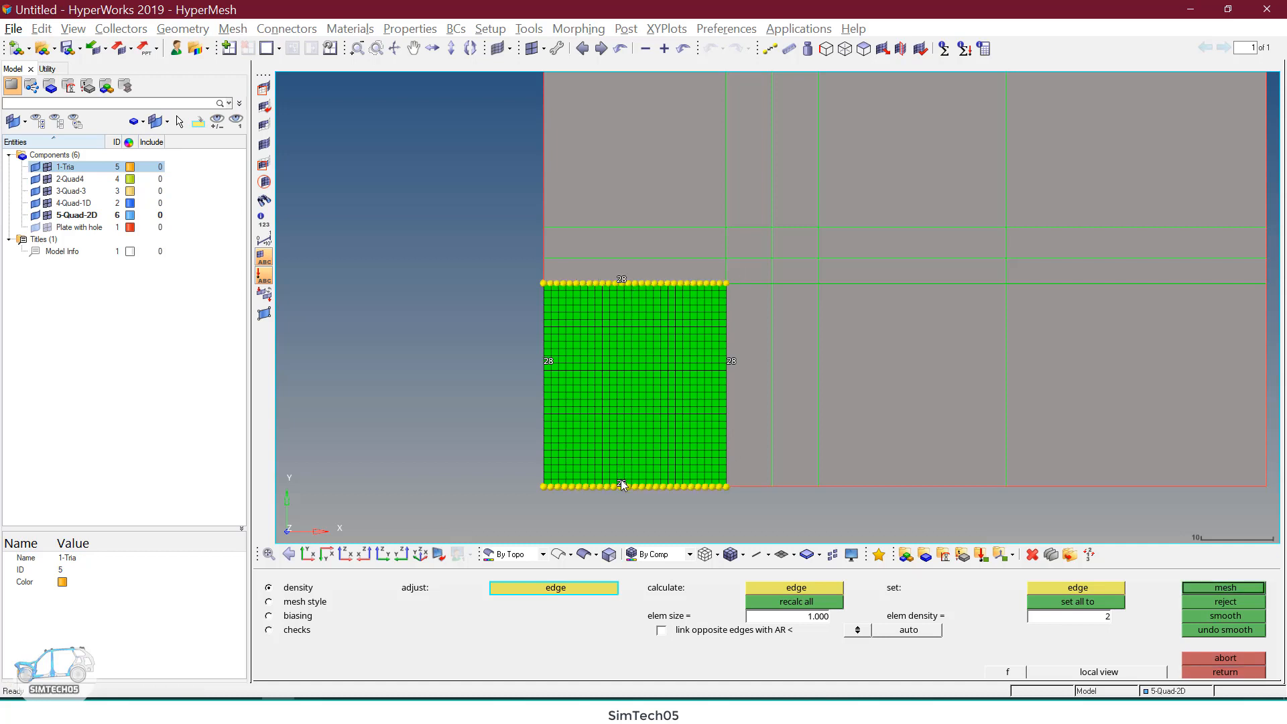
pyautogui.click(622, 485)
pyautogui.middleClick(641, 471)
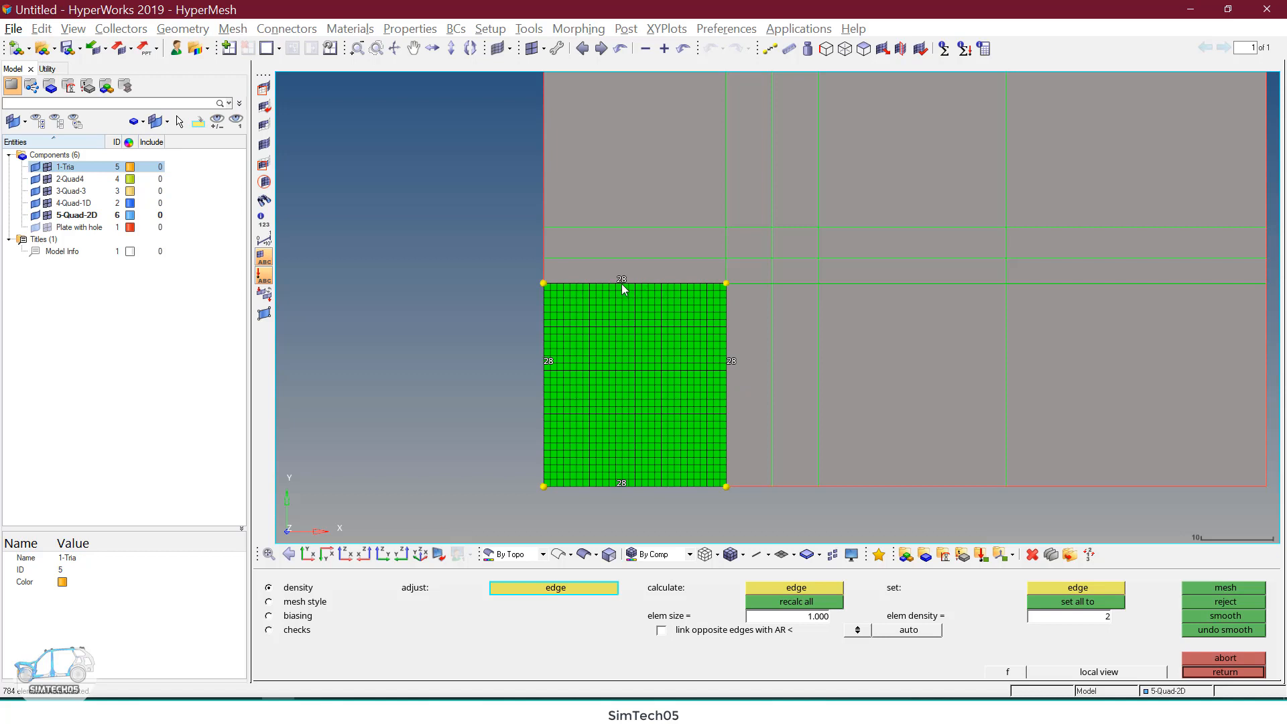
pyautogui.press('Escape')
# Step: Try to mesh the narrow surface directly right of the fine corner mesh with quads at an element size of 1
pyautogui.click(746, 382)
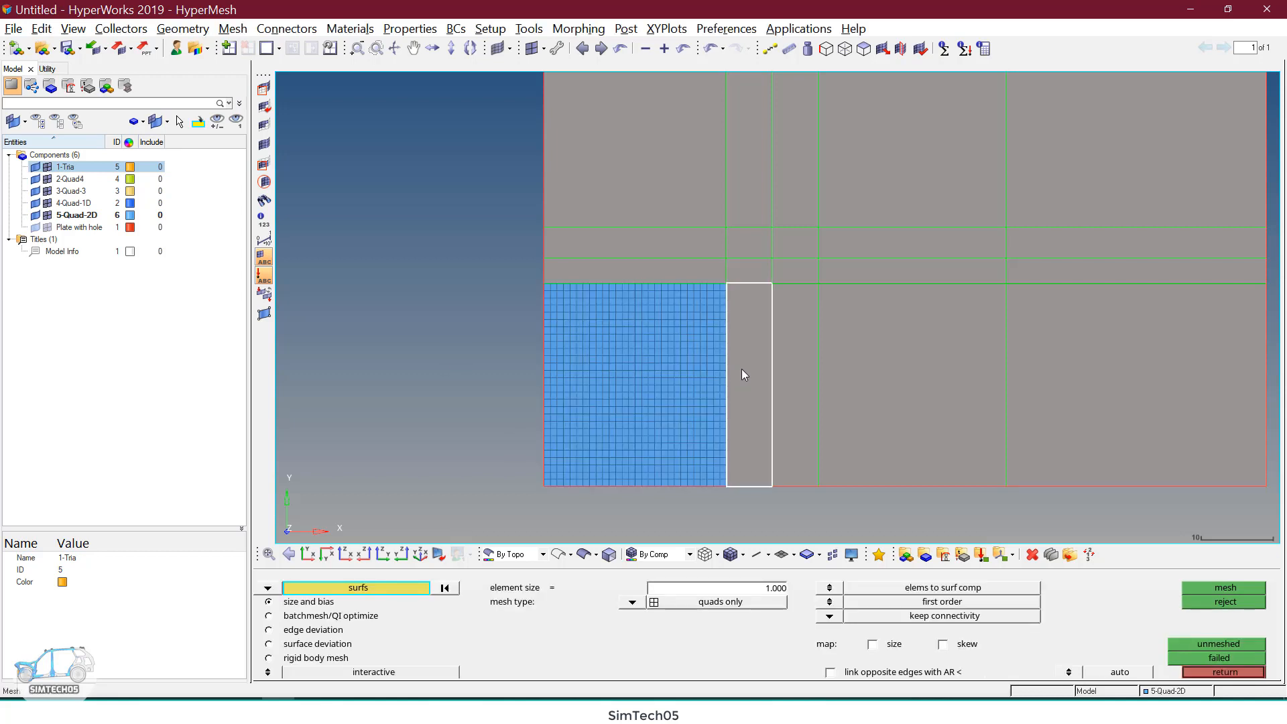
pyautogui.scroll(2, 750, 379)
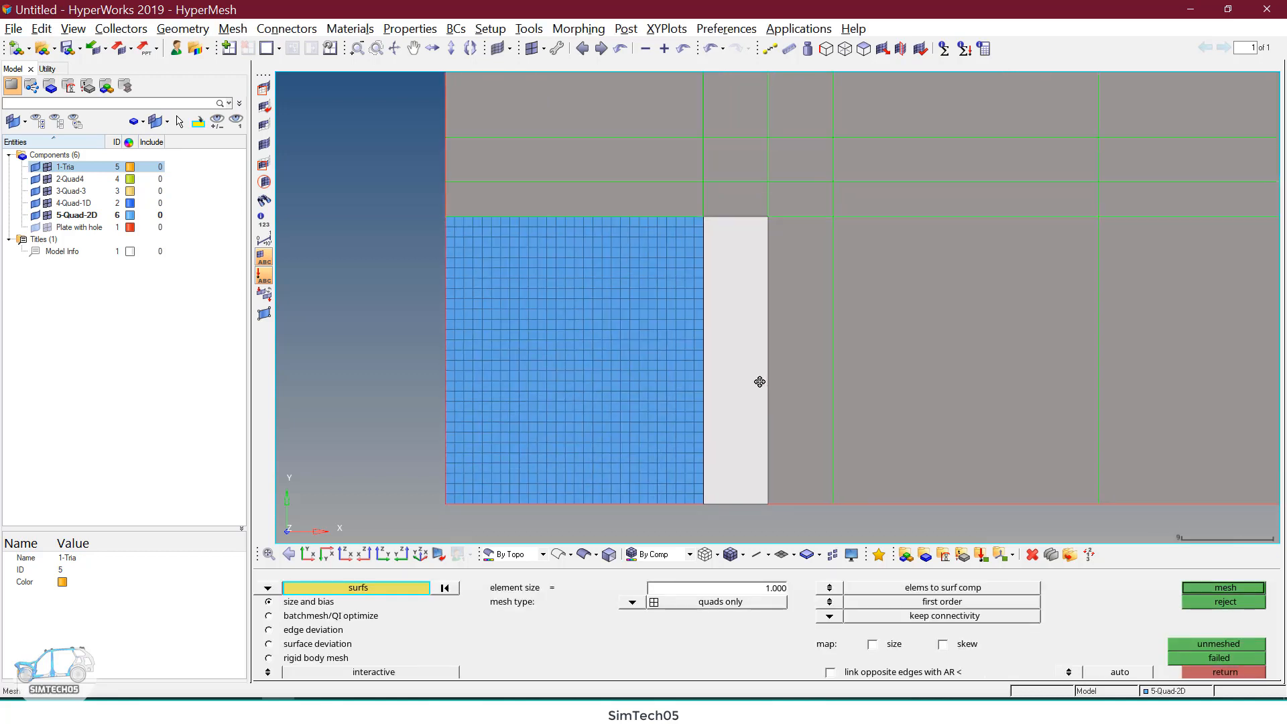
pyautogui.middleClick(731, 358)
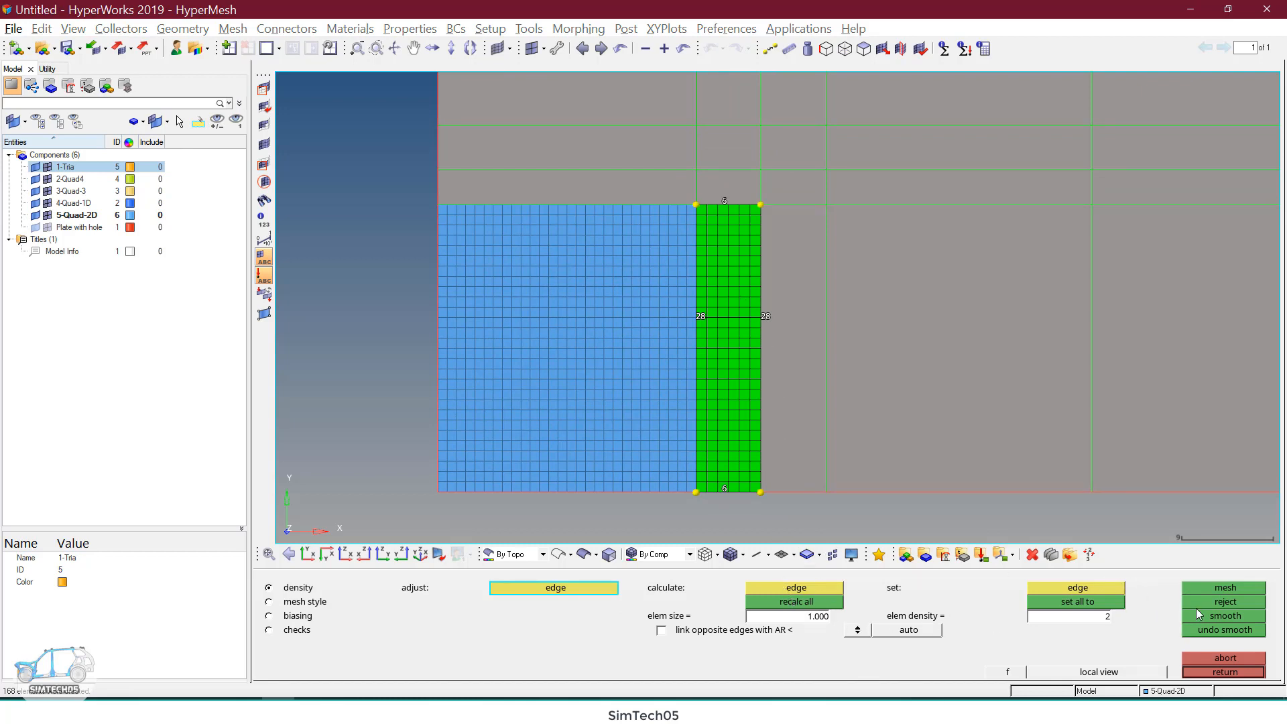
pyautogui.click(1227, 605)
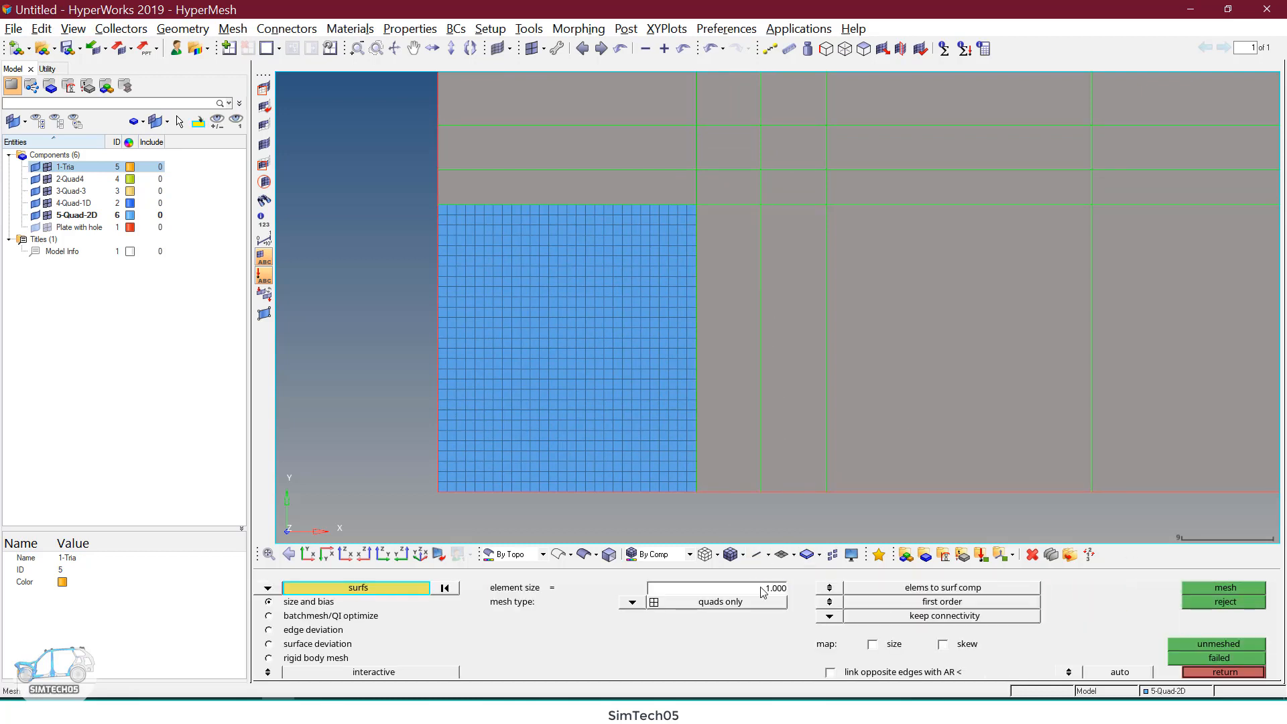
# Step: Set the element size to 2 and mesh the narrow surface right of the fine corner mesh with quads
pyautogui.click(763, 590)
pyautogui.write('2')
pyautogui.click(741, 334)
pyautogui.middleClick(737, 332)
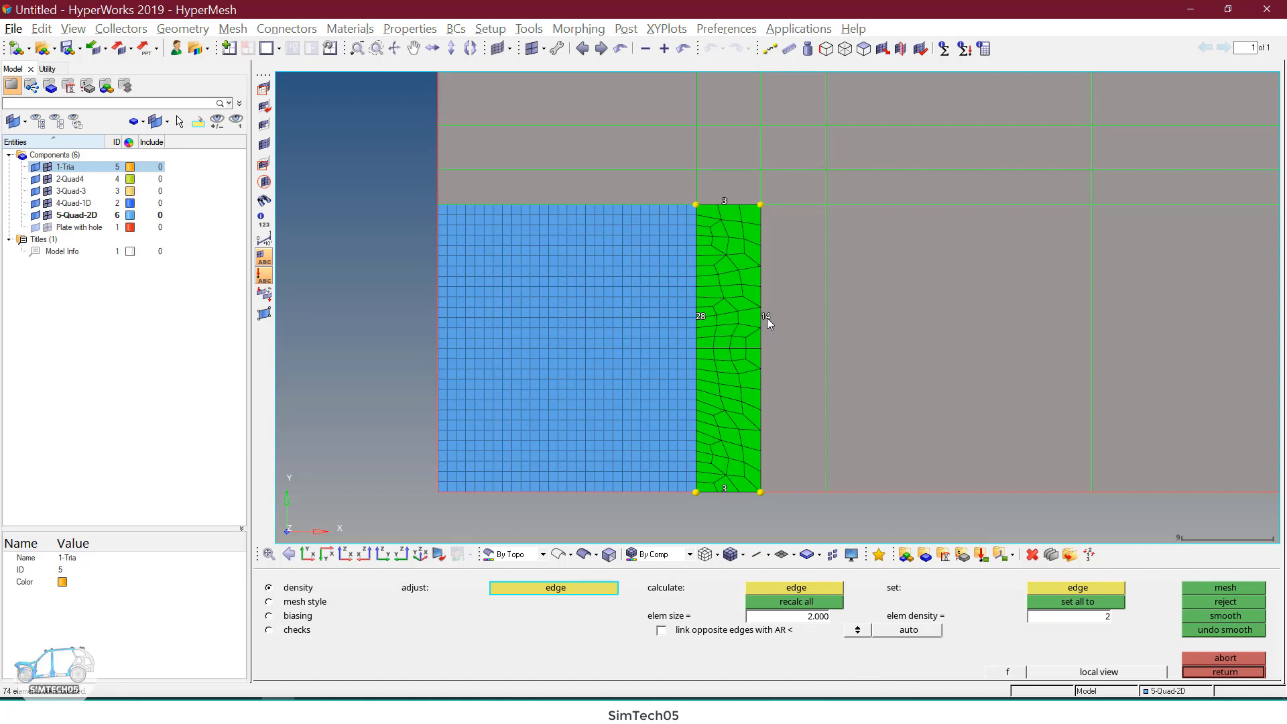
# Step: Try densities of 1 on the narrow surface's top and bottom edges, with smoothing turned off
pyautogui.rightClick(724, 201)
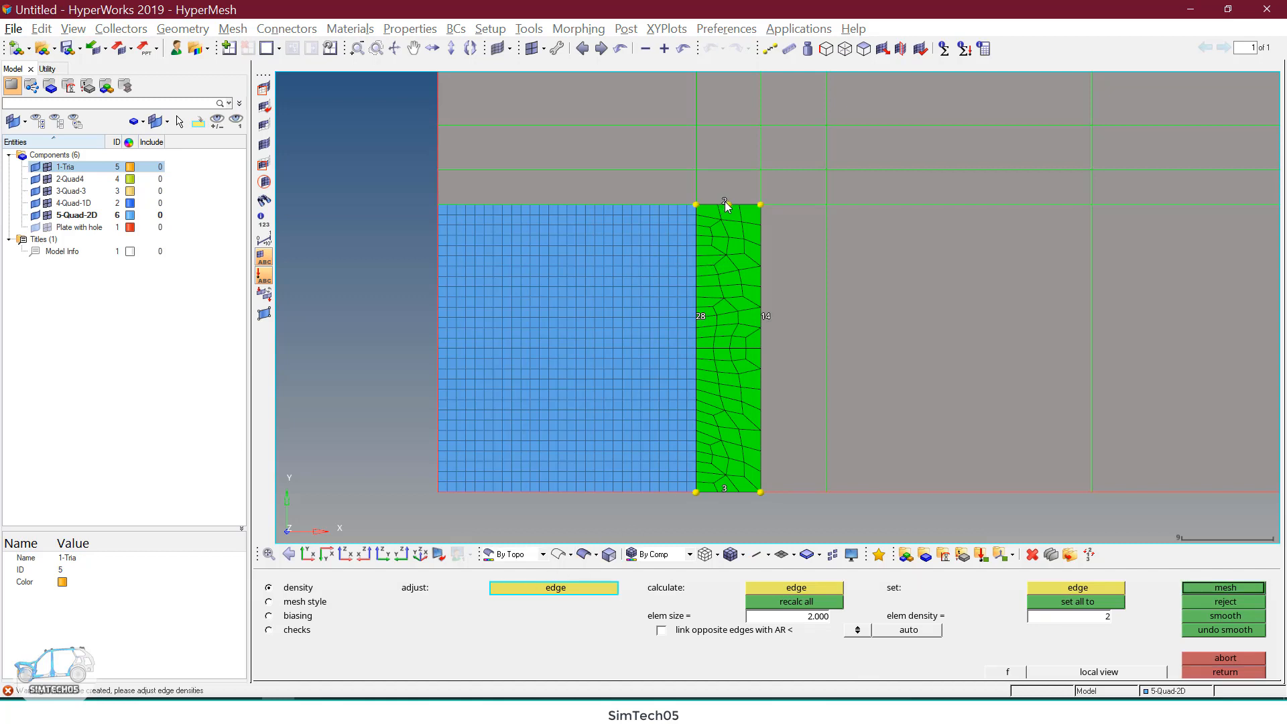
pyautogui.rightClick(725, 202)
pyautogui.rightClick(723, 490)
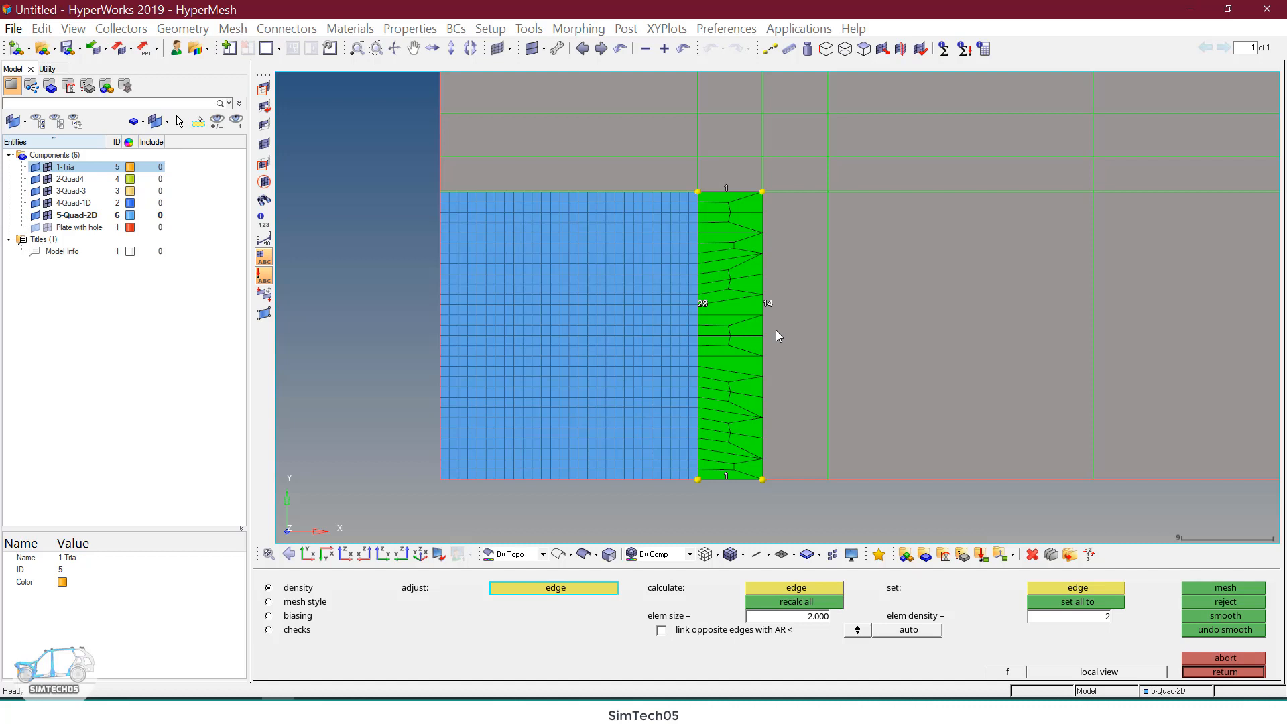
pyautogui.click(309, 602)
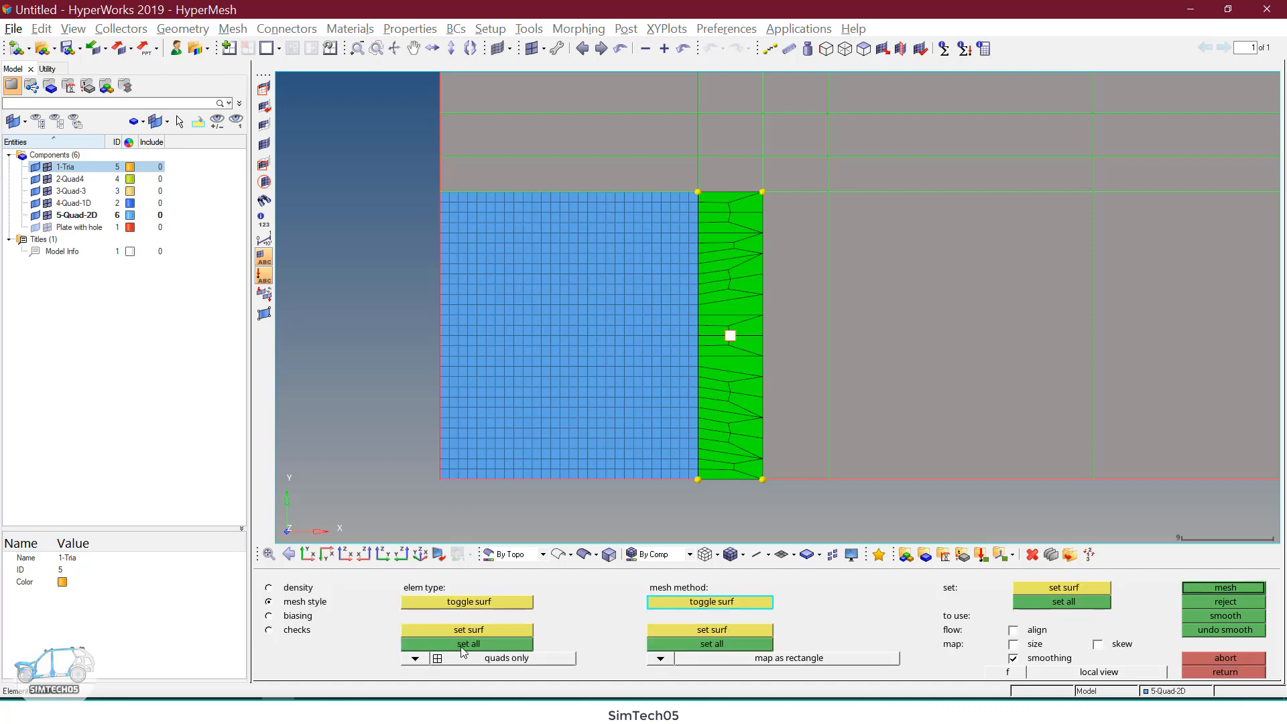
pyautogui.click(1012, 659)
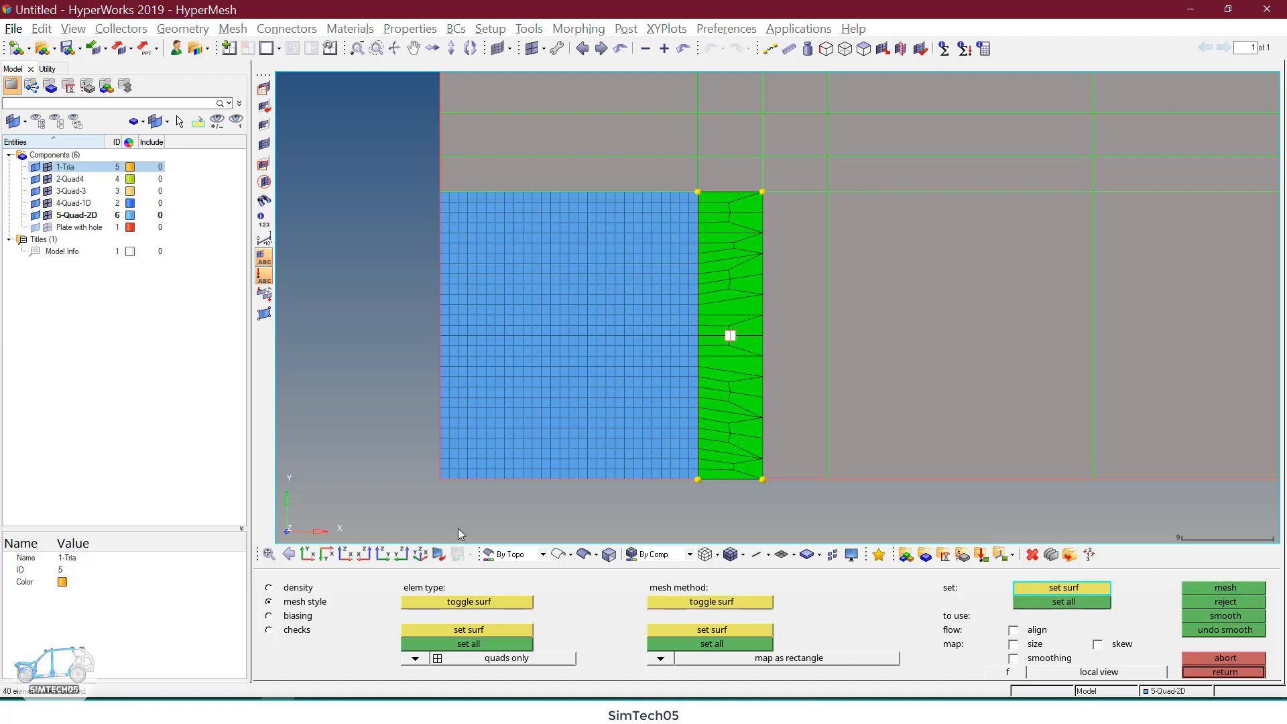
# Step: Try densities of 2 on the narrow surface's top and bottom edges, and reject the mesh
pyautogui.click(312, 587)
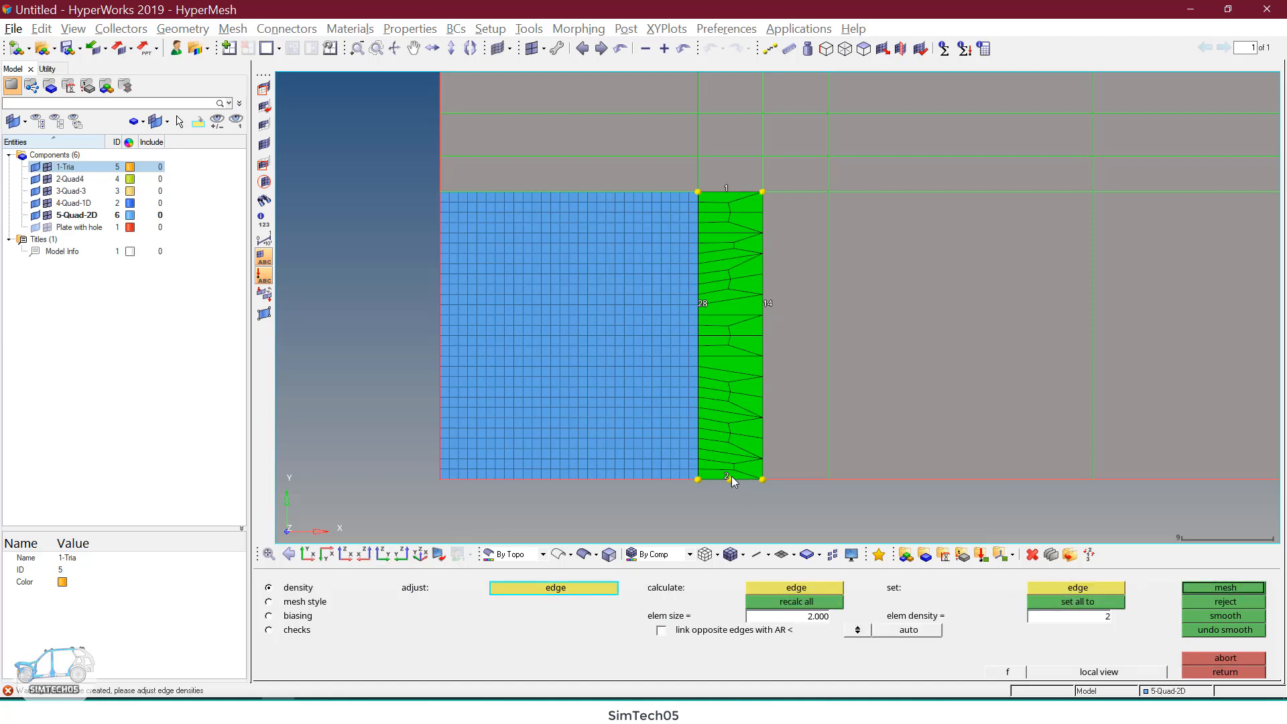
pyautogui.click(728, 189)
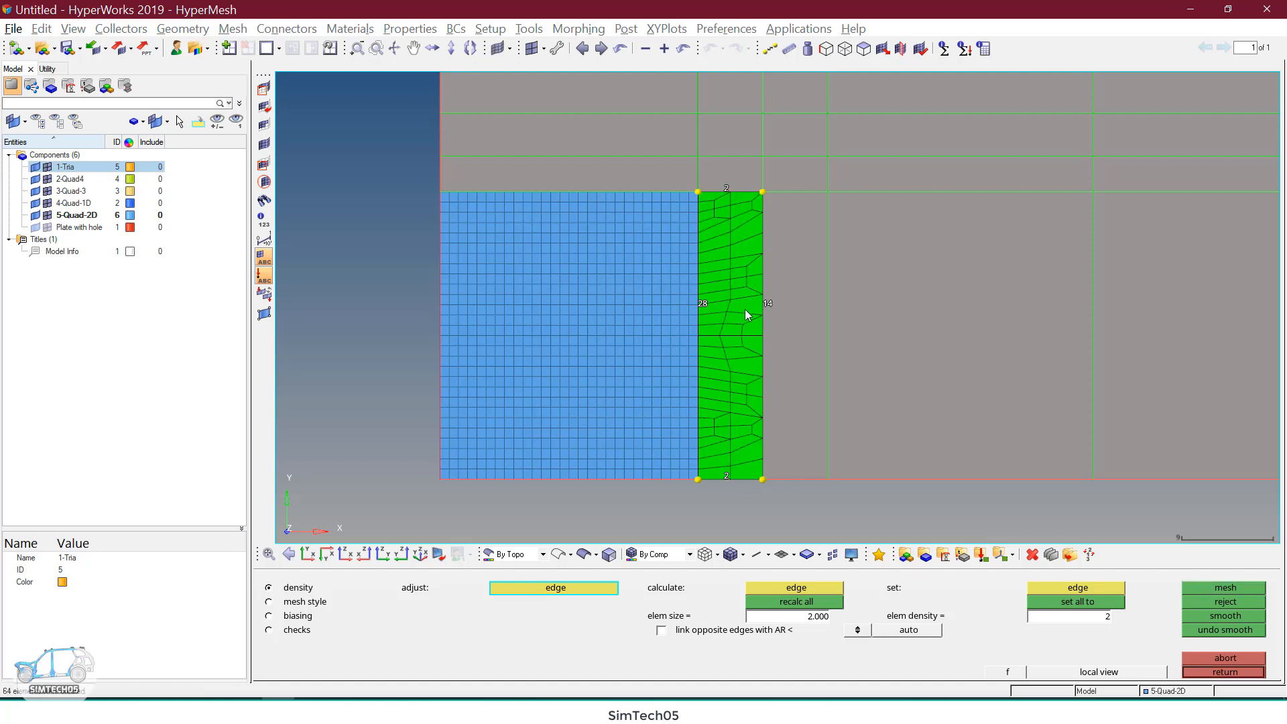
pyautogui.click(1245, 602)
pyautogui.press('Escape')
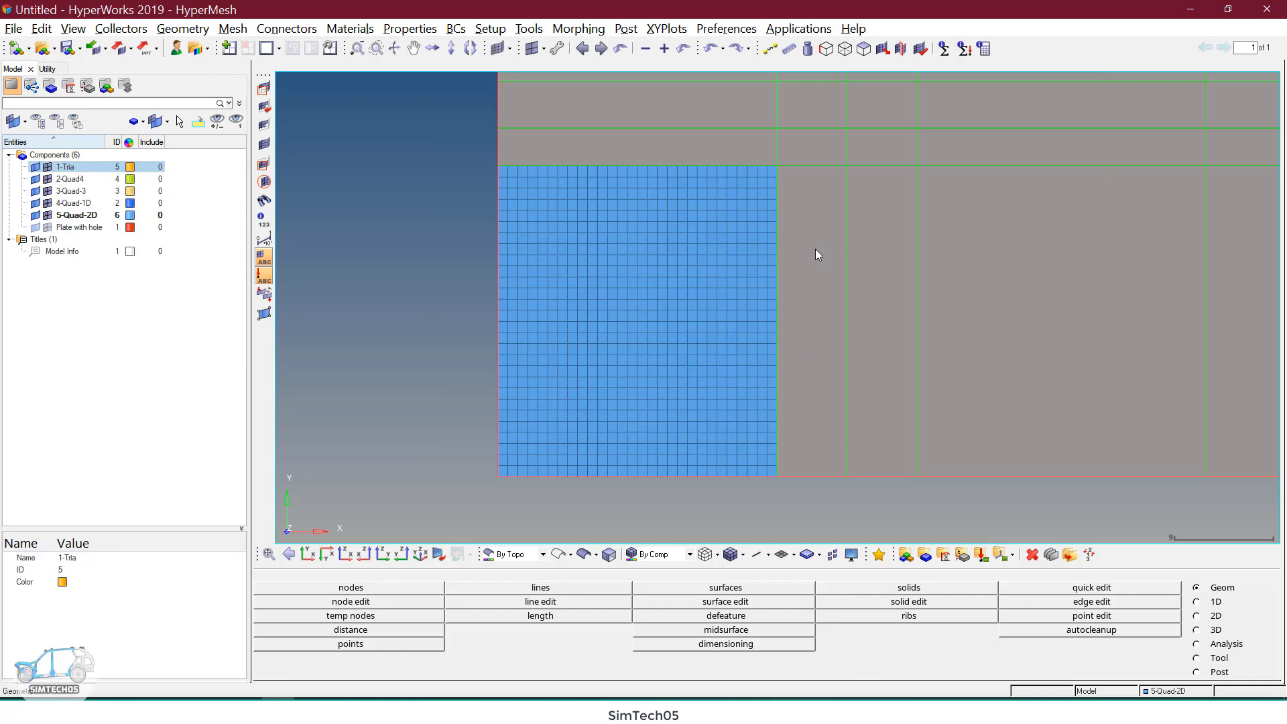
# Step: Split the narrow surface right of the fine mesh into seven pieces with horizontal cuts from every fourth mesh node
pyautogui.press('F11')
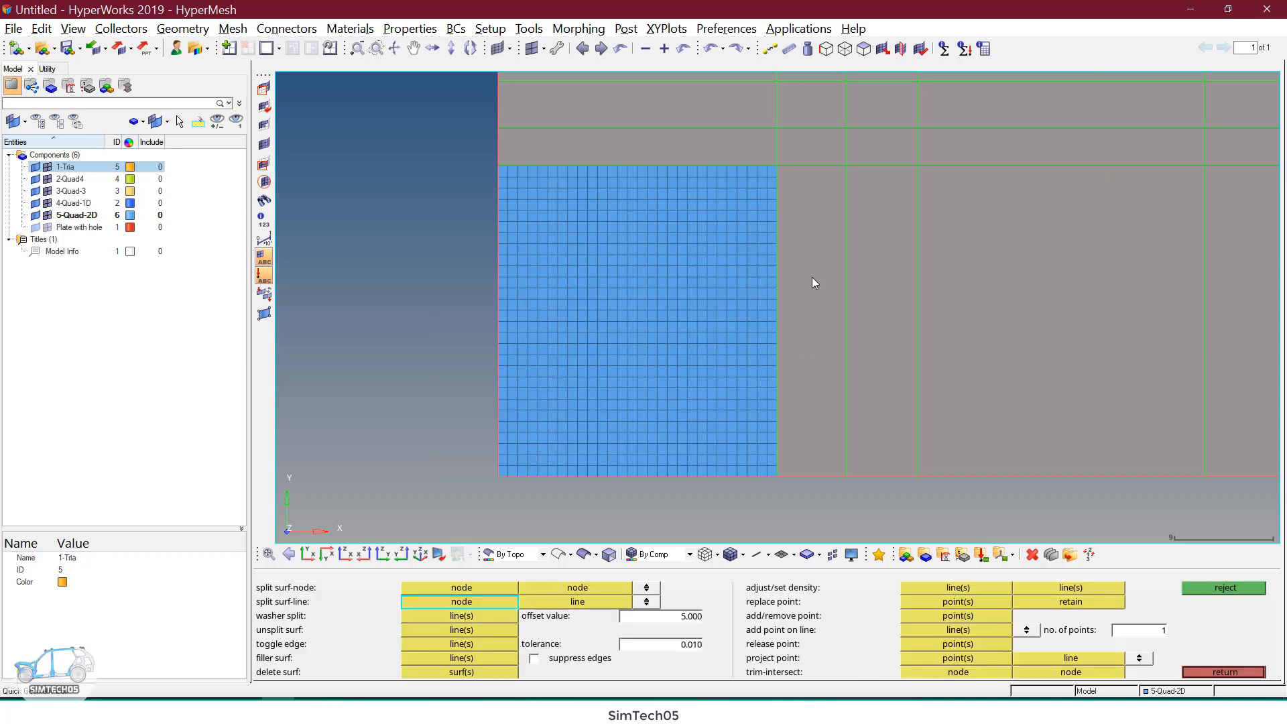
pyautogui.scroll(3, 784, 448)
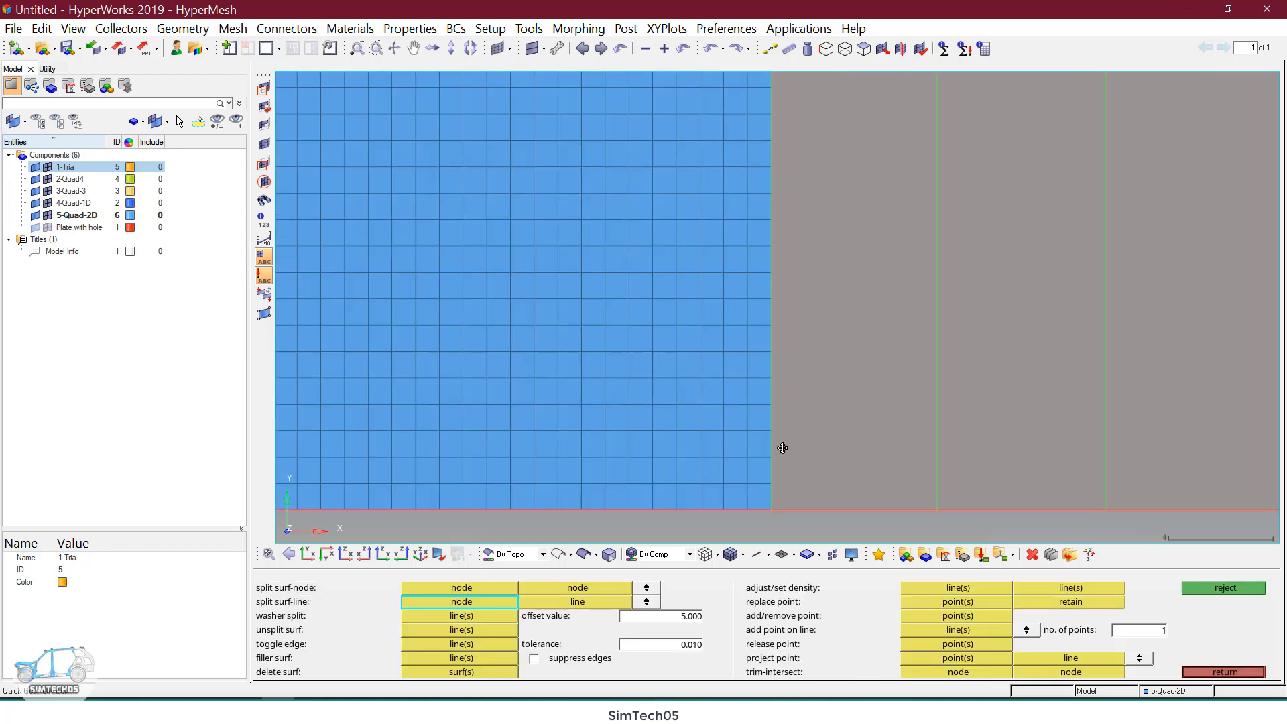
pyautogui.click(729, 356)
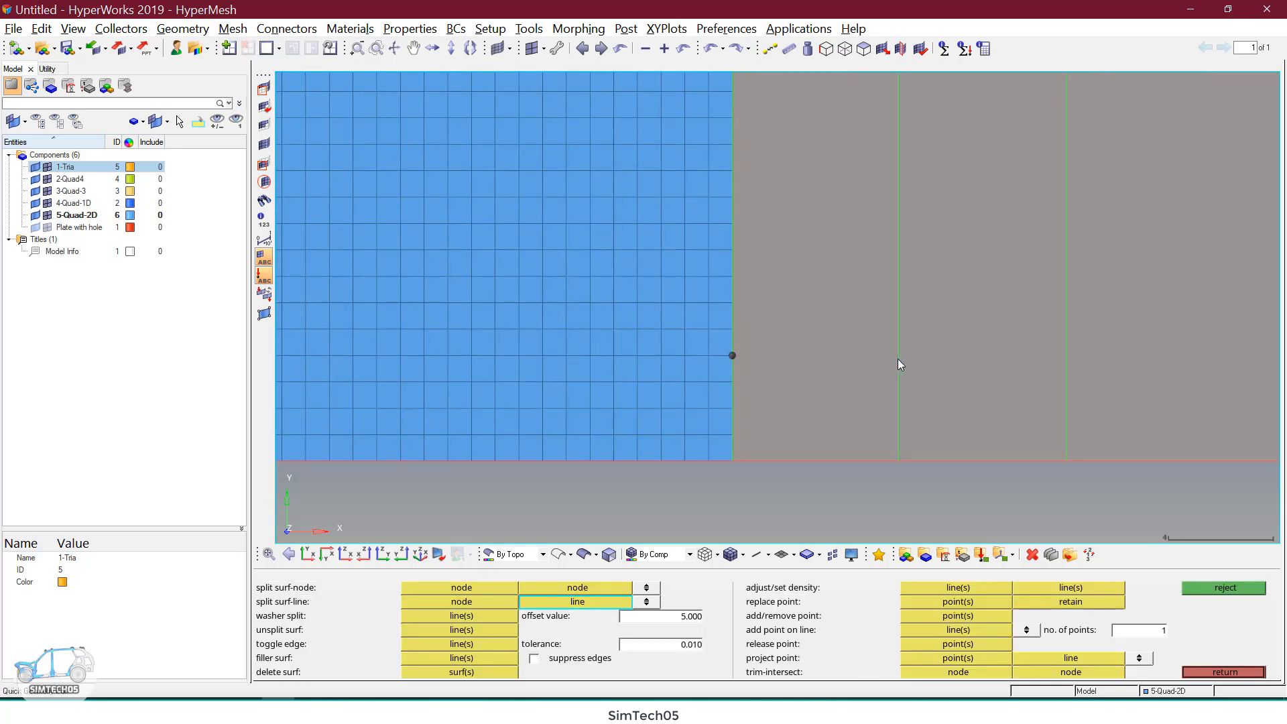
pyautogui.click(898, 360)
pyautogui.scroll(-5, 822, 302)
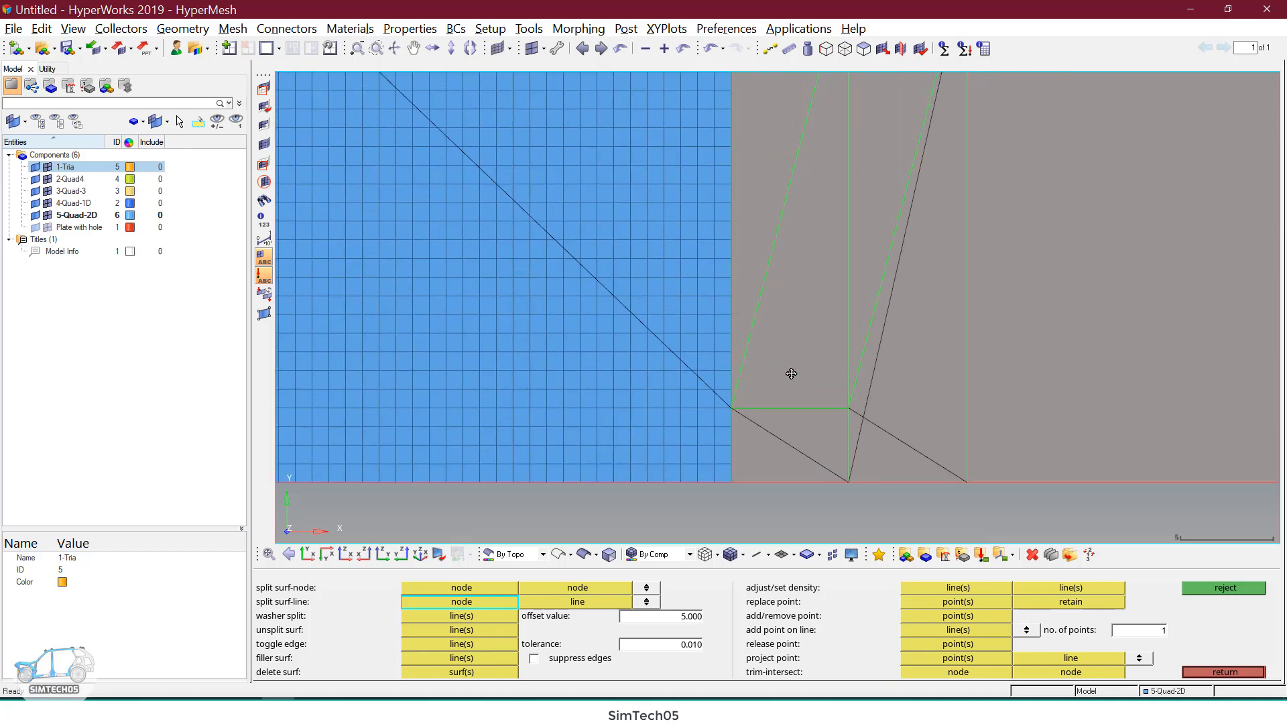
pyautogui.scroll(2, 786, 373)
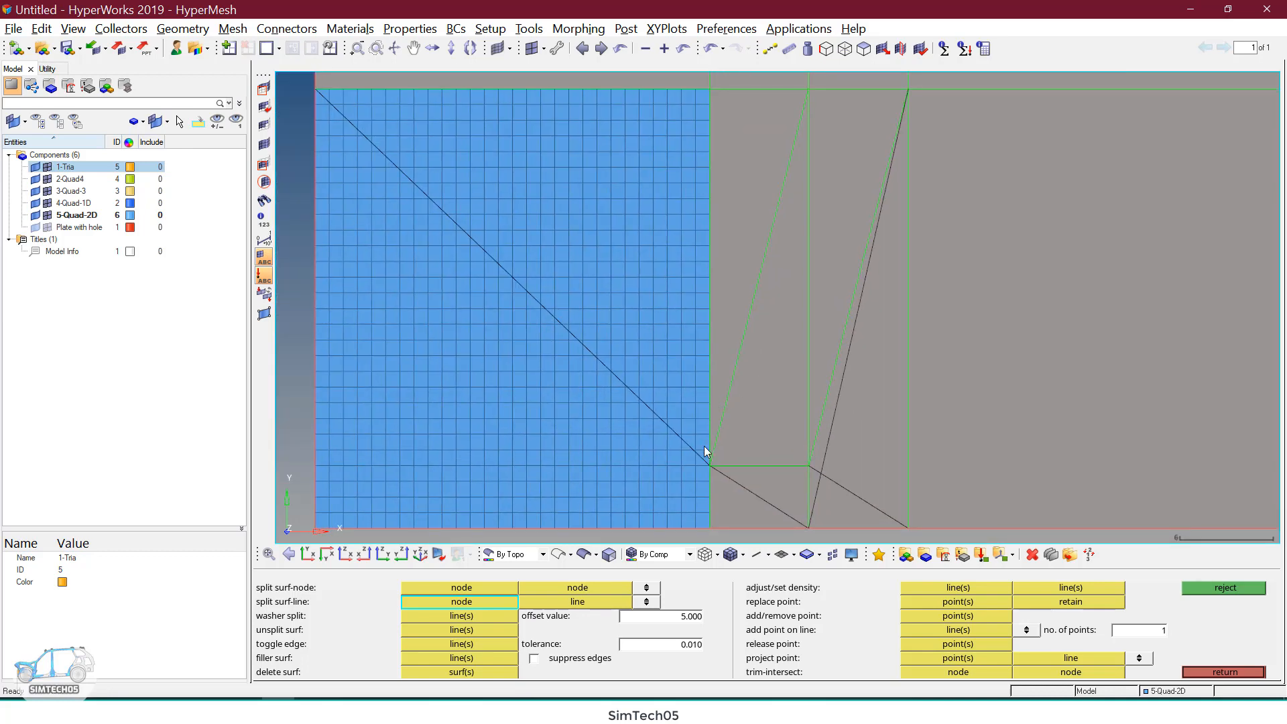
pyautogui.click(716, 402)
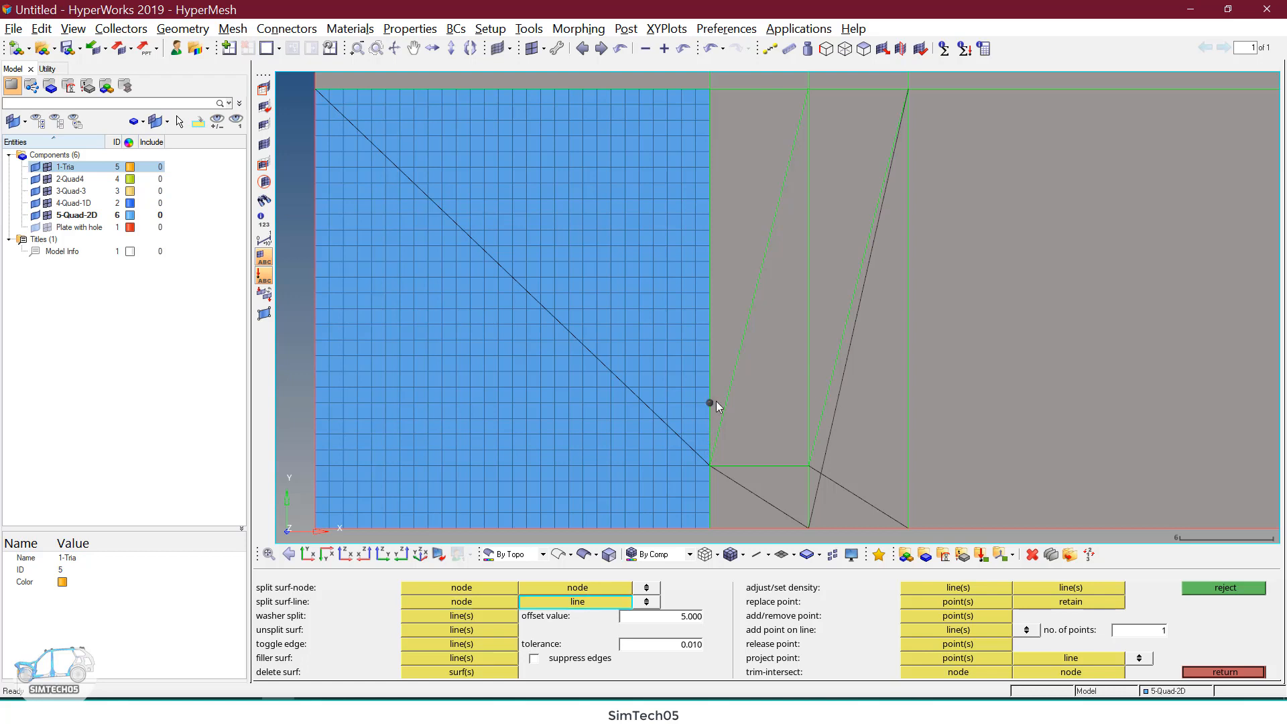
pyautogui.click(807, 390)
pyautogui.click(710, 337)
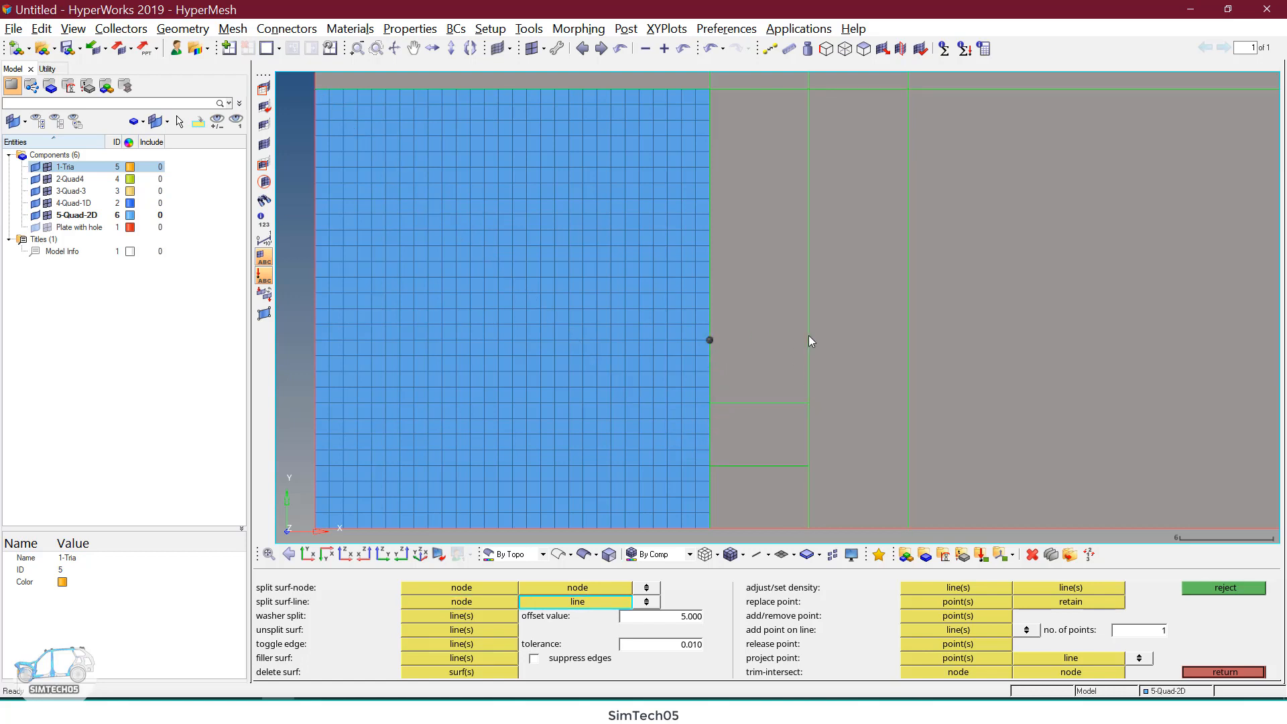
pyautogui.click(808, 336)
pyautogui.click(710, 279)
pyautogui.click(807, 272)
pyautogui.click(709, 213)
pyautogui.click(809, 219)
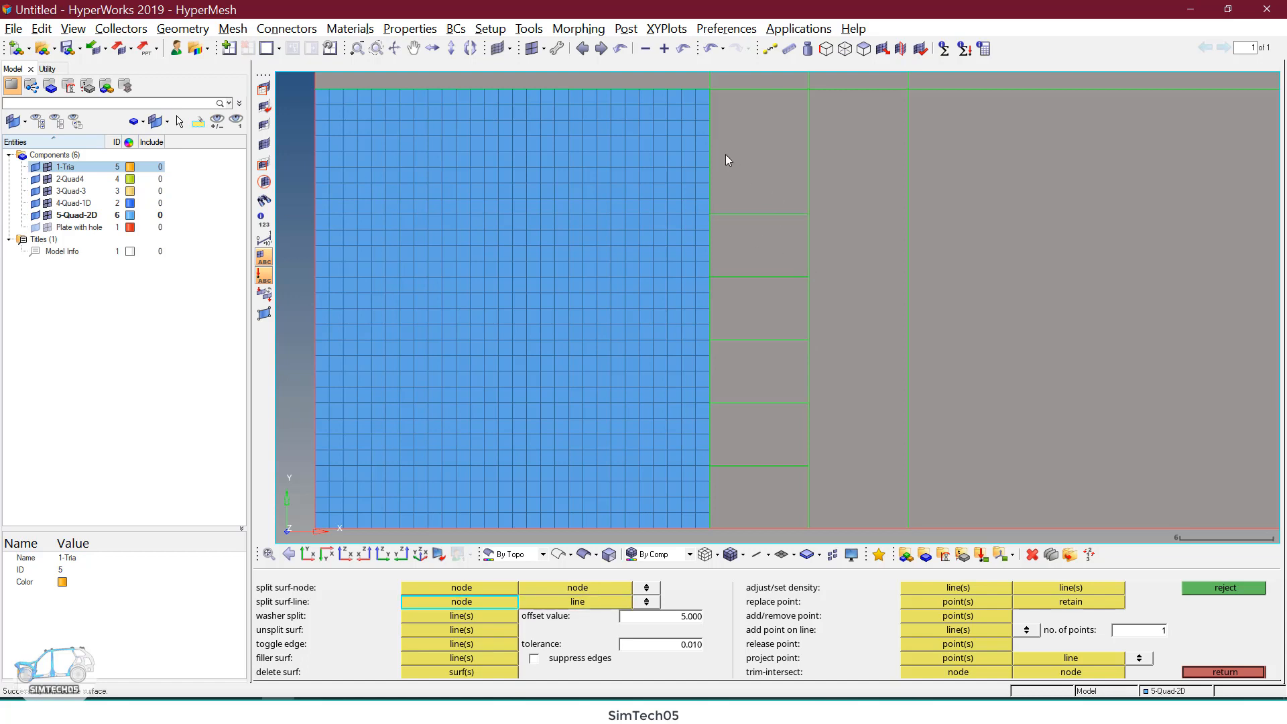
pyautogui.click(708, 151)
pyautogui.click(807, 167)
pyautogui.scroll(-2, 798, 241)
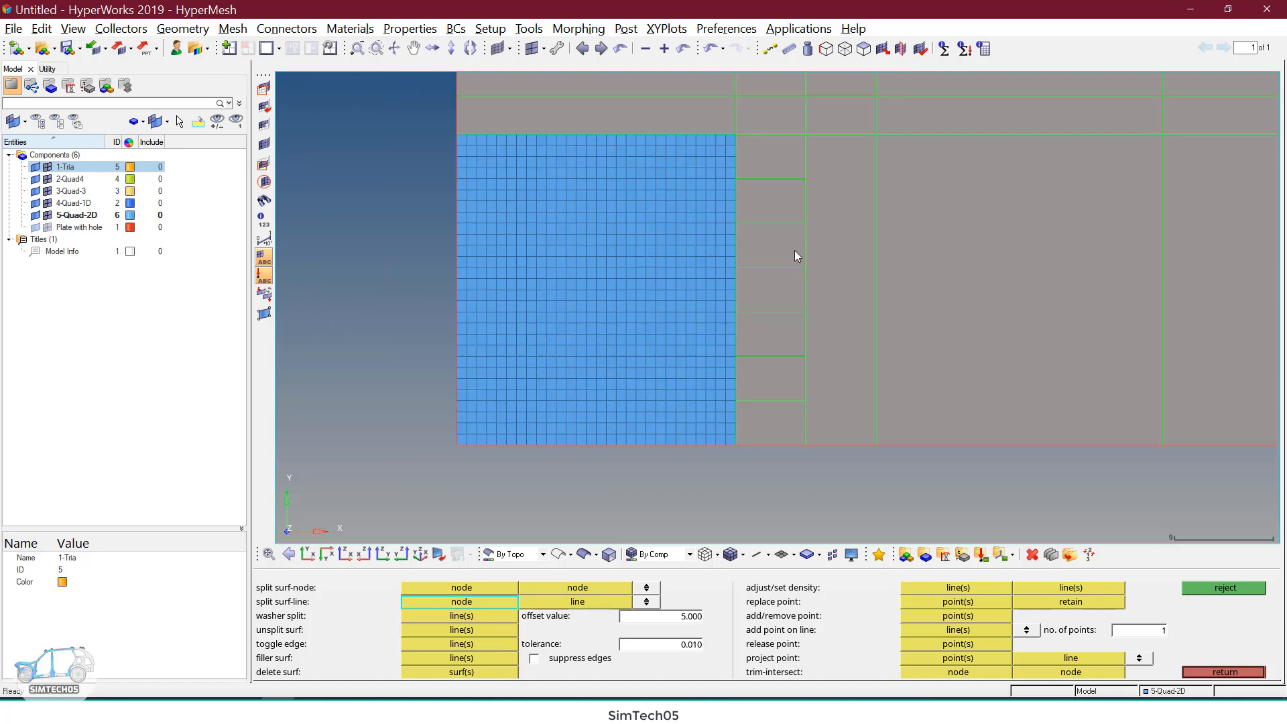
# Step: Mesh the seven split surfaces beside the fine mesh with quads at an element size of 2
pyautogui.keyDown('ctrl'); pyautogui.moveTo(794, 250); pyautogui.dragTo(796, 243, button='right'); pyautogui.keyUp('ctrl')
pyautogui.press('F12')
pyautogui.keyDown('shift'); pyautogui.moveTo(761, 144); pyautogui.dragTo(792, 534); pyautogui.keyUp('shift')
pyautogui.middleClick(765, 473)
pyautogui.scroll(2, 765, 473)
pyautogui.keyDown('ctrl'); pyautogui.moveTo(778, 427); pyautogui.dragTo(762, 493, button='right'); pyautogui.keyUp('ctrl')
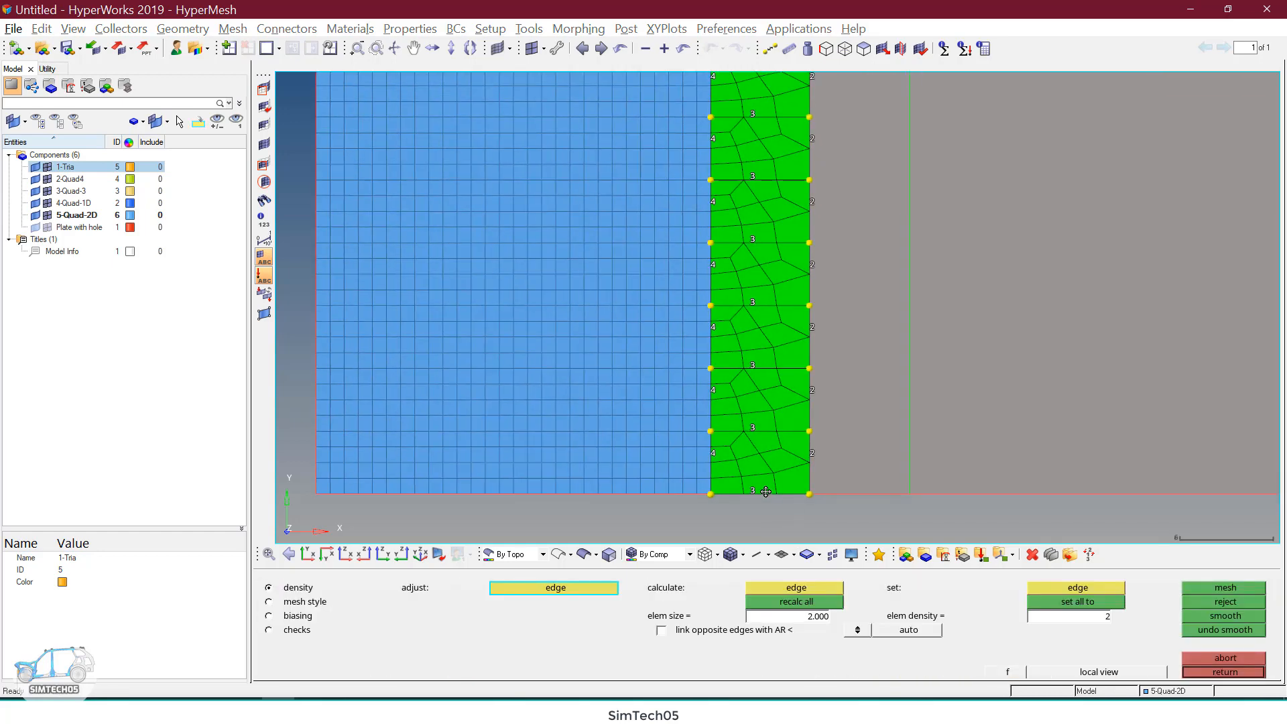
pyautogui.scroll(-1, 761, 493)
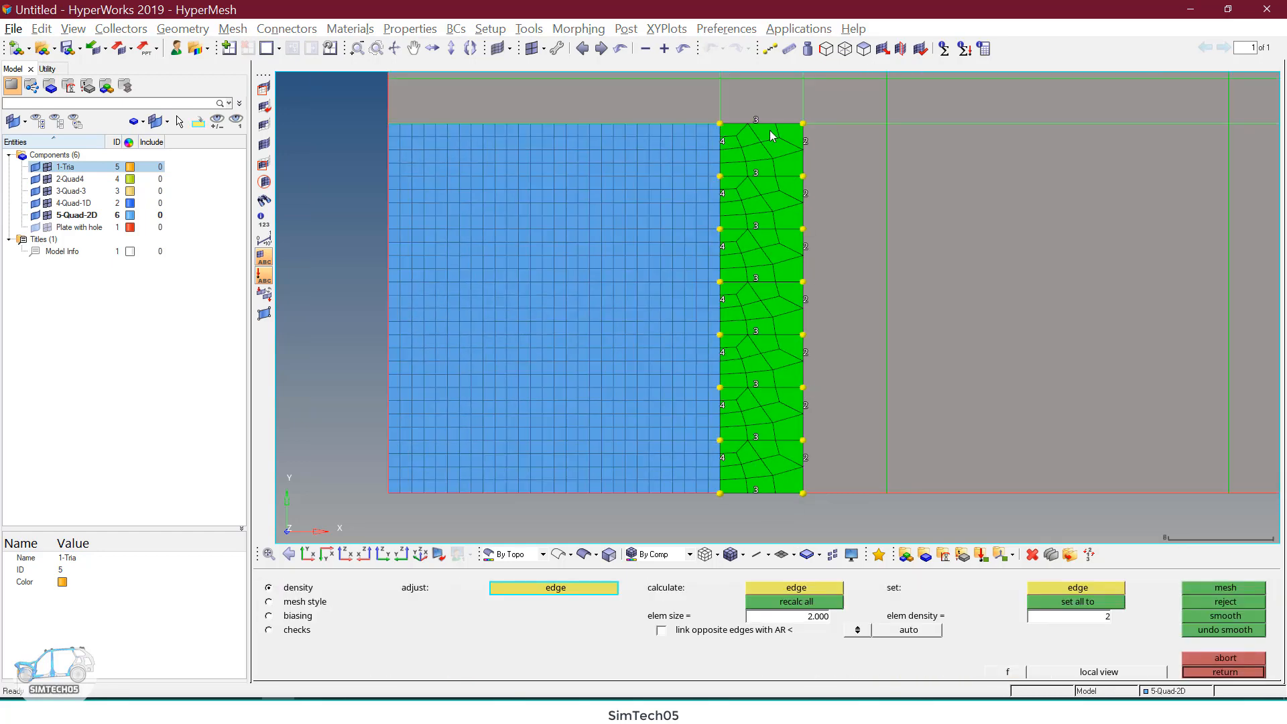
# Step: Set a density of 1 on all horizontal edges of the seven surfaces beside the fine mesh, and accept the mesh
pyautogui.doubleClick(1089, 616)
pyautogui.write('1')
pyautogui.press('Return')
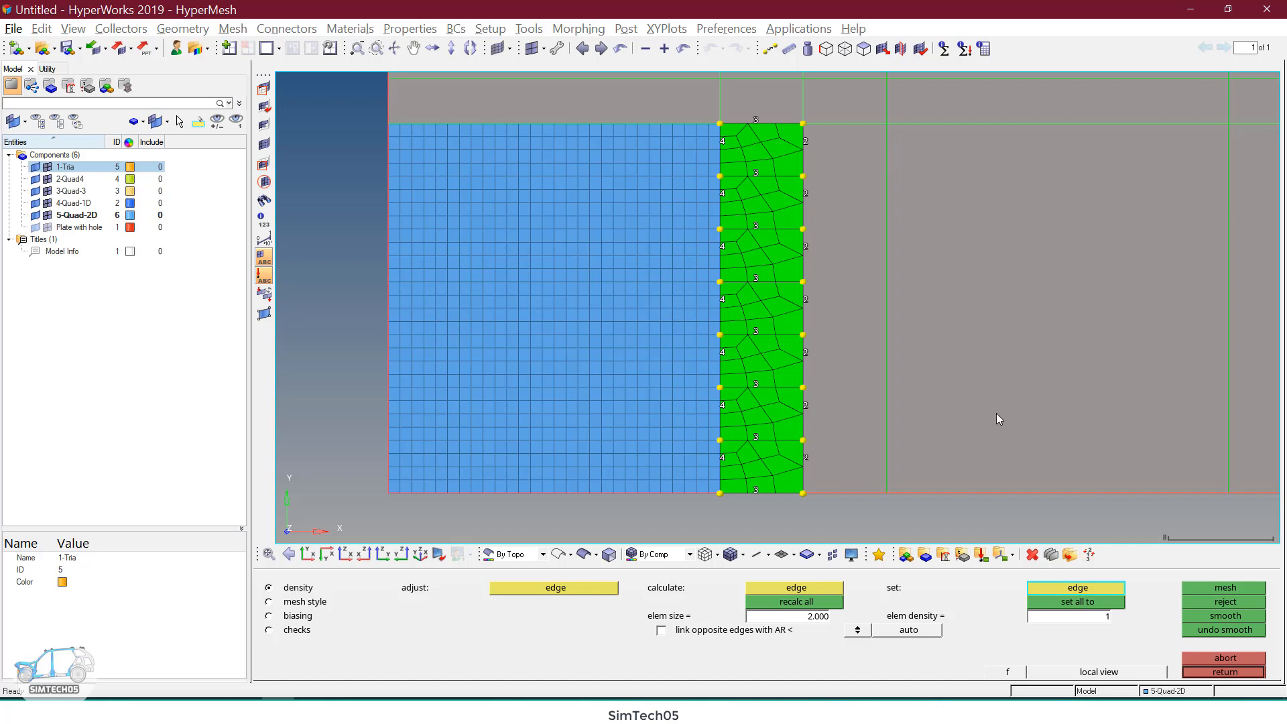
pyautogui.click(759, 129)
pyautogui.click(760, 183)
pyautogui.click(760, 231)
pyautogui.click(756, 338)
pyautogui.click(758, 436)
pyautogui.middleClick(770, 492)
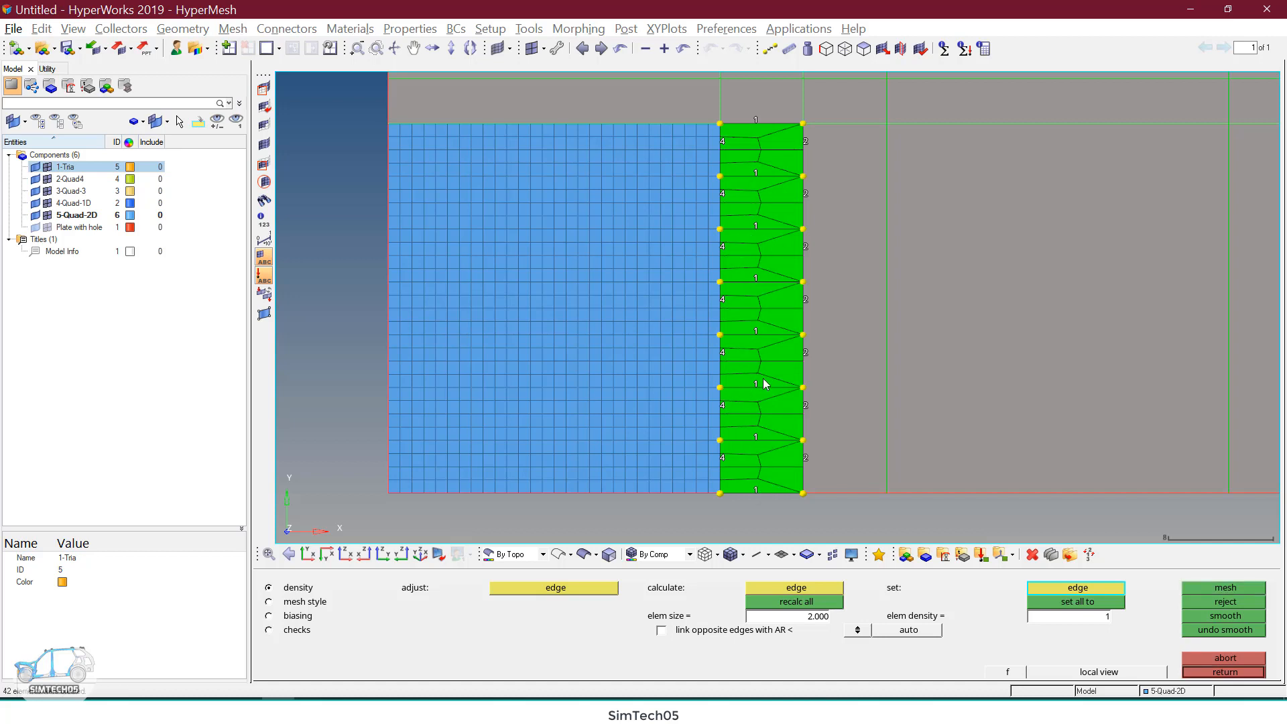
pyautogui.keyDown('ctrl'); pyautogui.scroll(-1, 762, 366); pyautogui.keyUp('ctrl')
pyautogui.keyDown('ctrl'); pyautogui.moveTo(742, 239); pyautogui.dragTo(759, 266, button='right'); pyautogui.keyUp('ctrl')
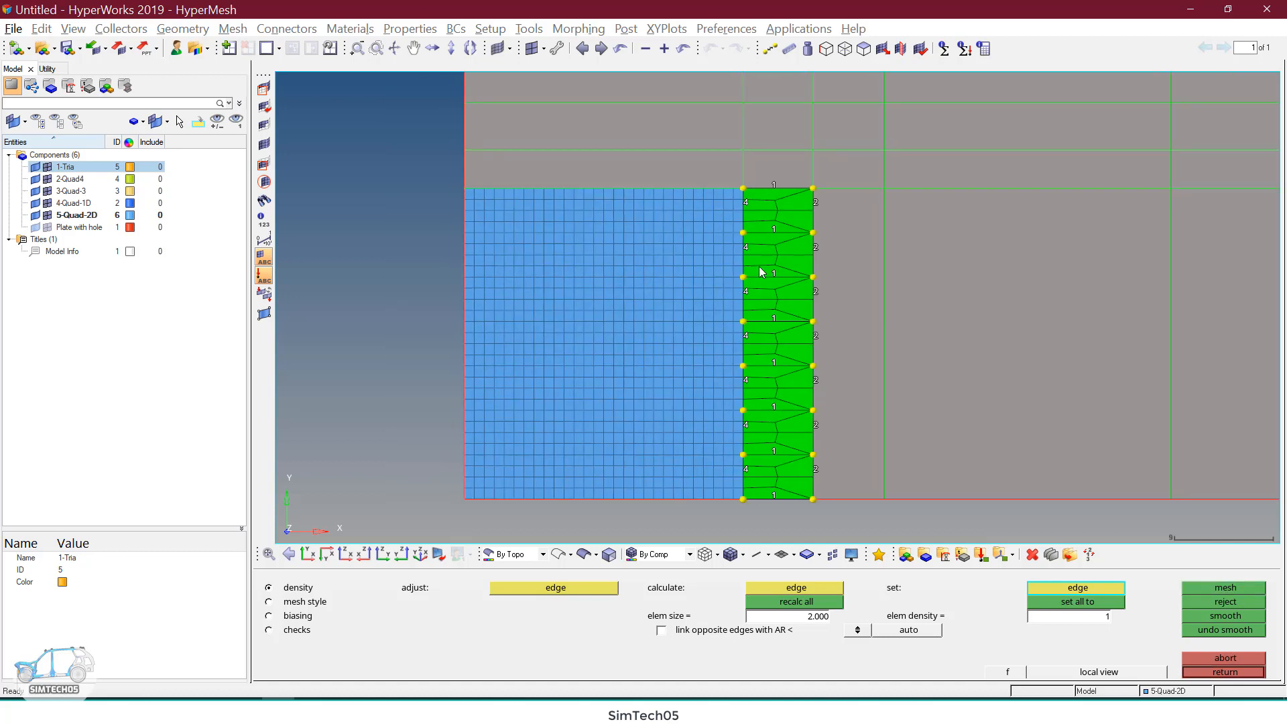
pyautogui.middleClick(810, 294)
# Step: Try meshing the undivided narrow surface directly above the fine mesh with quads at an element size of 2
pyautogui.keyDown('ctrl'); pyautogui.moveTo(721, 157); pyautogui.dragTo(829, 352, button='right'); pyautogui.keyUp('ctrl')
pyautogui.keyDown('ctrl'); pyautogui.scroll(1, 782, 341); pyautogui.keyUp('ctrl')
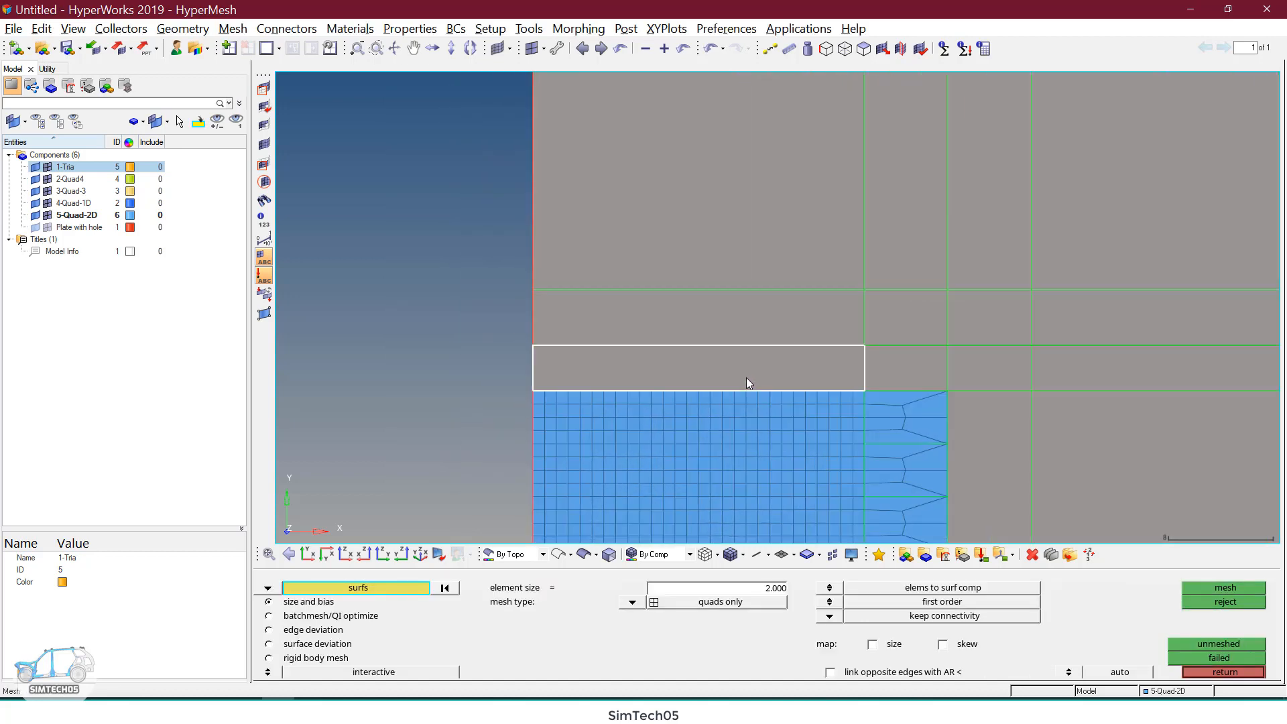
pyautogui.click(746, 379)
pyautogui.keyDown('ctrl'); pyautogui.moveTo(936, 432); pyautogui.dragTo(854, 304, button='right'); pyautogui.keyUp('ctrl')
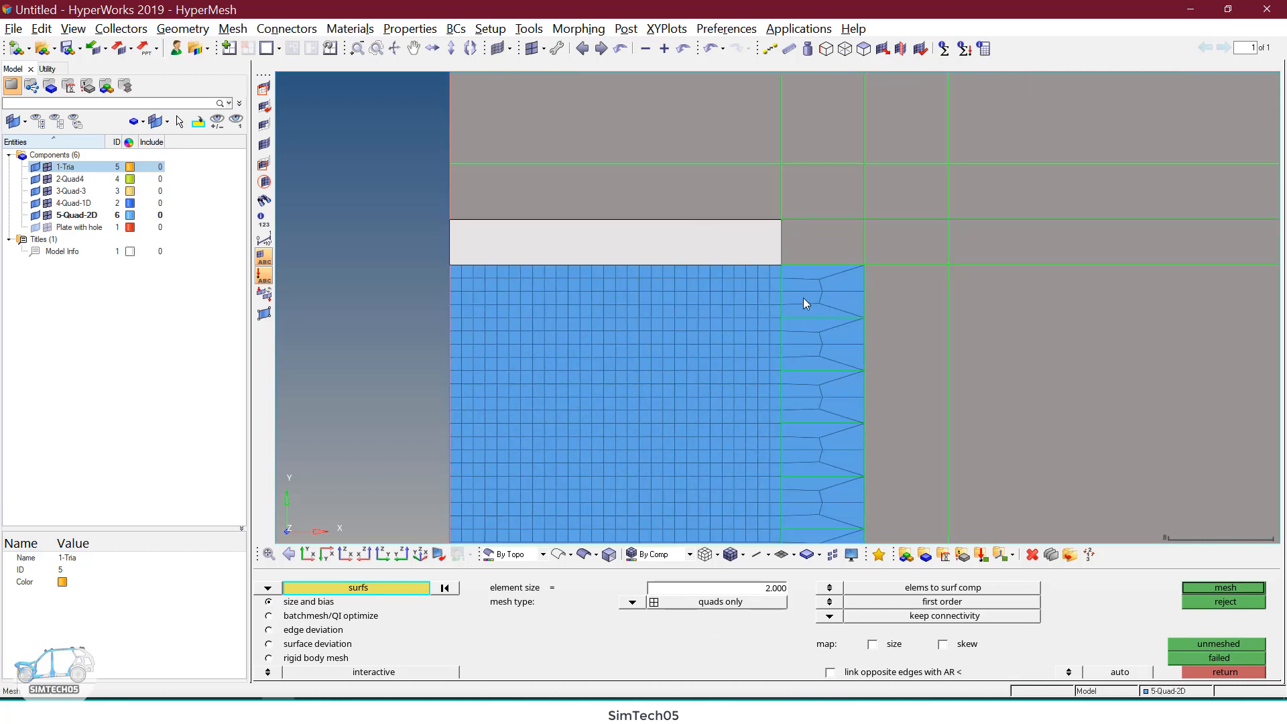
pyautogui.keyDown('ctrl'); pyautogui.moveTo(720, 211); pyautogui.dragTo(734, 263, button='right'); pyautogui.keyUp('ctrl')
pyautogui.middleClick(734, 264)
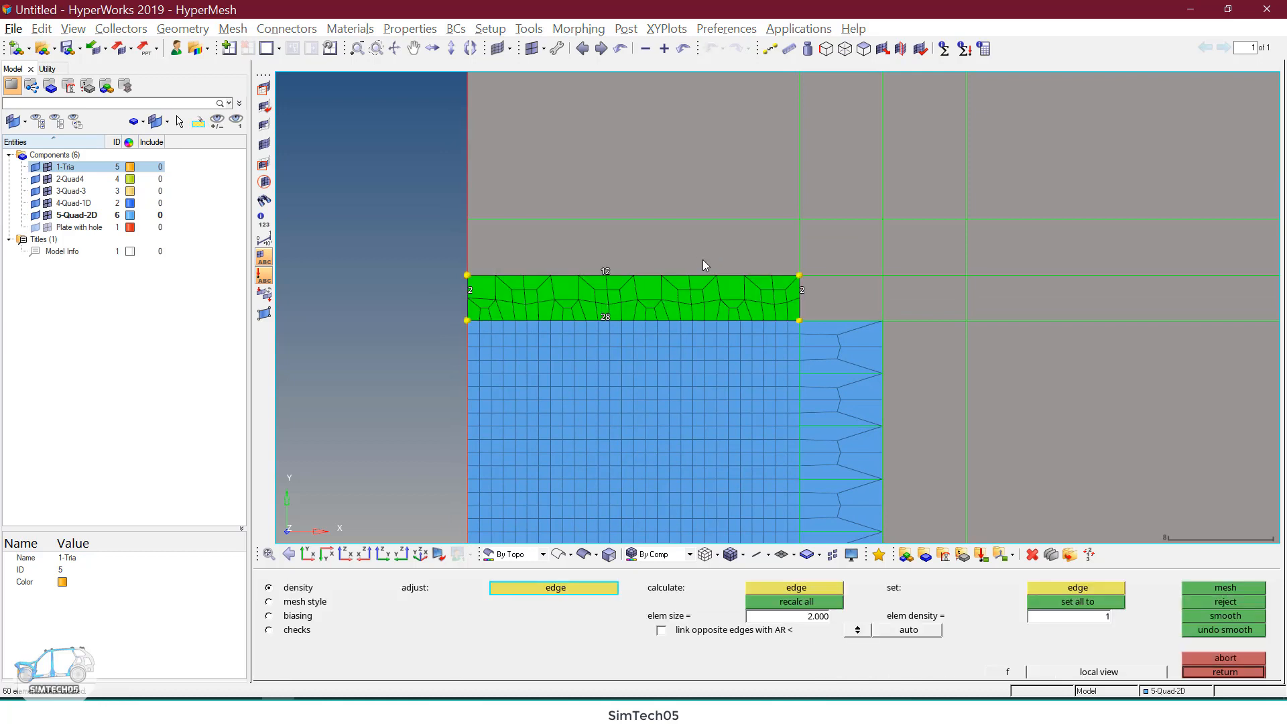
# Step: Try a density of 14 on the top edge of the narrow surface above the fine mesh, and remesh it
pyautogui.keyDown('ctrl'); pyautogui.scroll(1, 702, 260); pyautogui.keyUp('ctrl')
pyautogui.rightClick(626, 296)
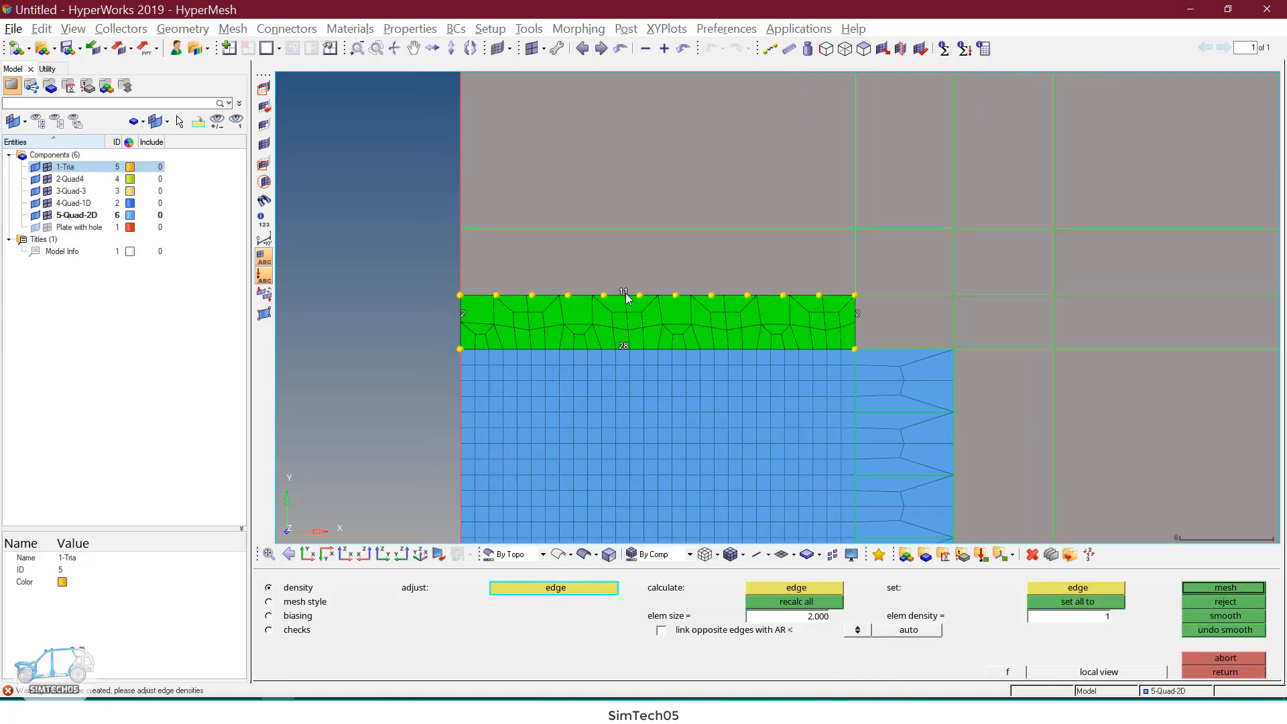
pyautogui.click(625, 292)
pyautogui.click(626, 293)
pyautogui.click(625, 293)
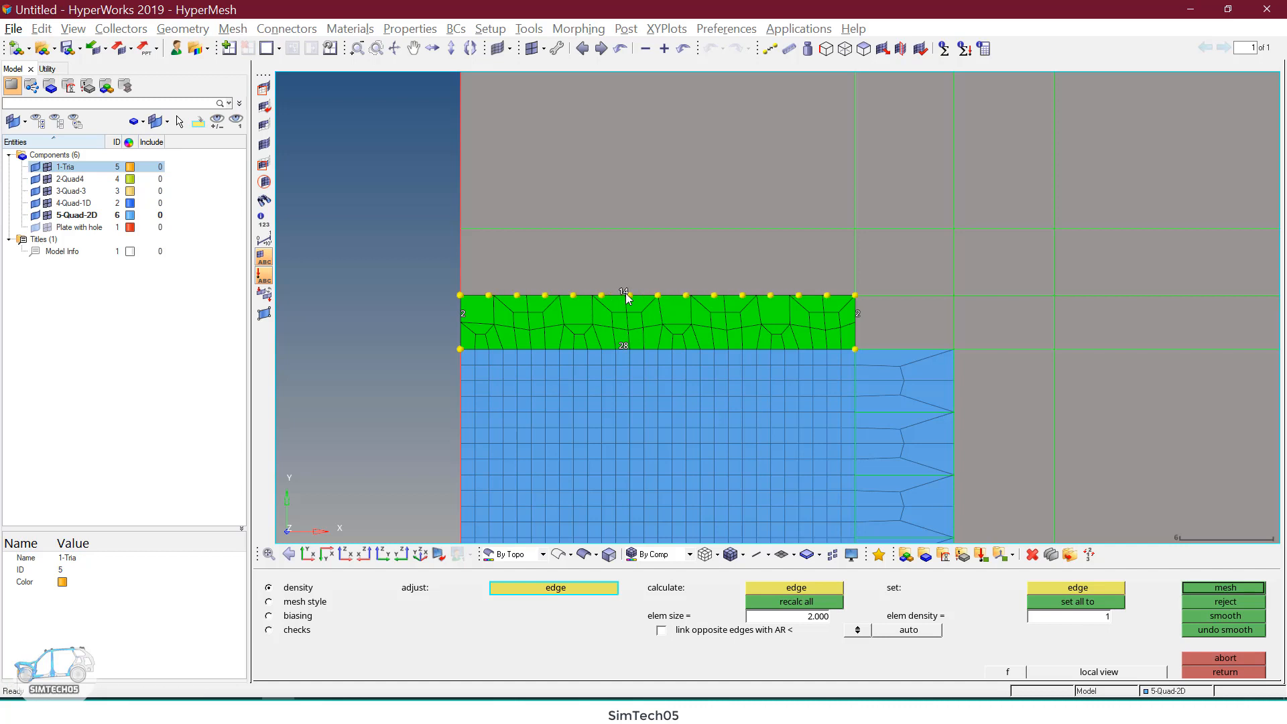
pyautogui.middleClick(663, 312)
pyautogui.keyDown('ctrl'); pyautogui.moveTo(670, 312); pyautogui.dragTo(691, 298, button='right'); pyautogui.keyUp('ctrl')
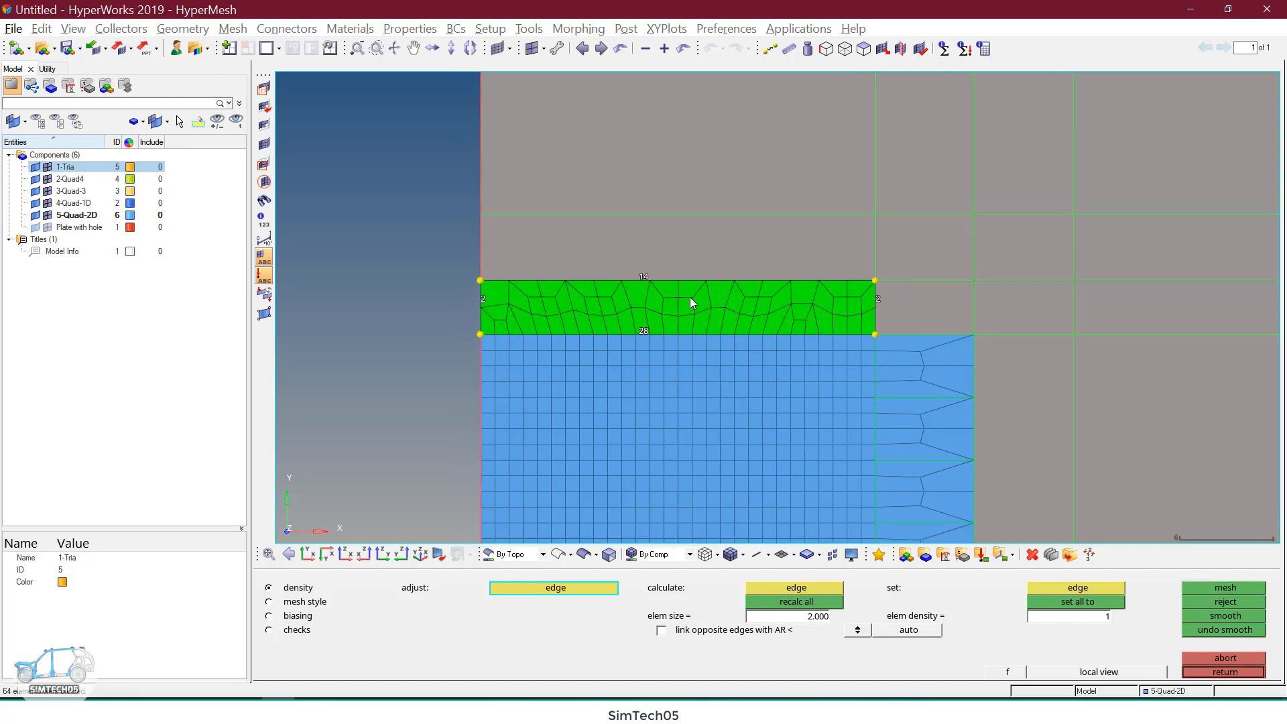
# Step: Try densities of 1 on both short side edges of the narrow surface above the fine mesh, and reject the mesh
pyautogui.rightClick(487, 299)
pyautogui.rightClick(879, 300)
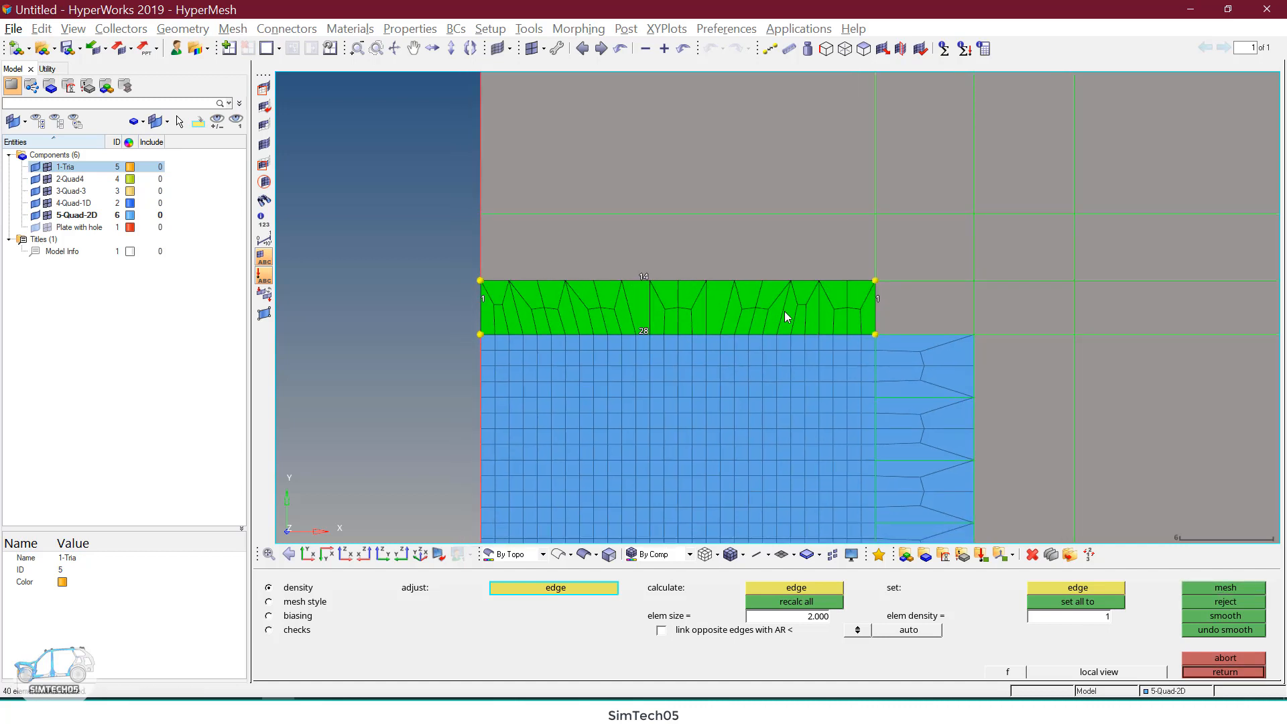
pyautogui.keyDown('ctrl'); pyautogui.moveTo(764, 315); pyautogui.dragTo(804, 303, button='right'); pyautogui.keyUp('ctrl')
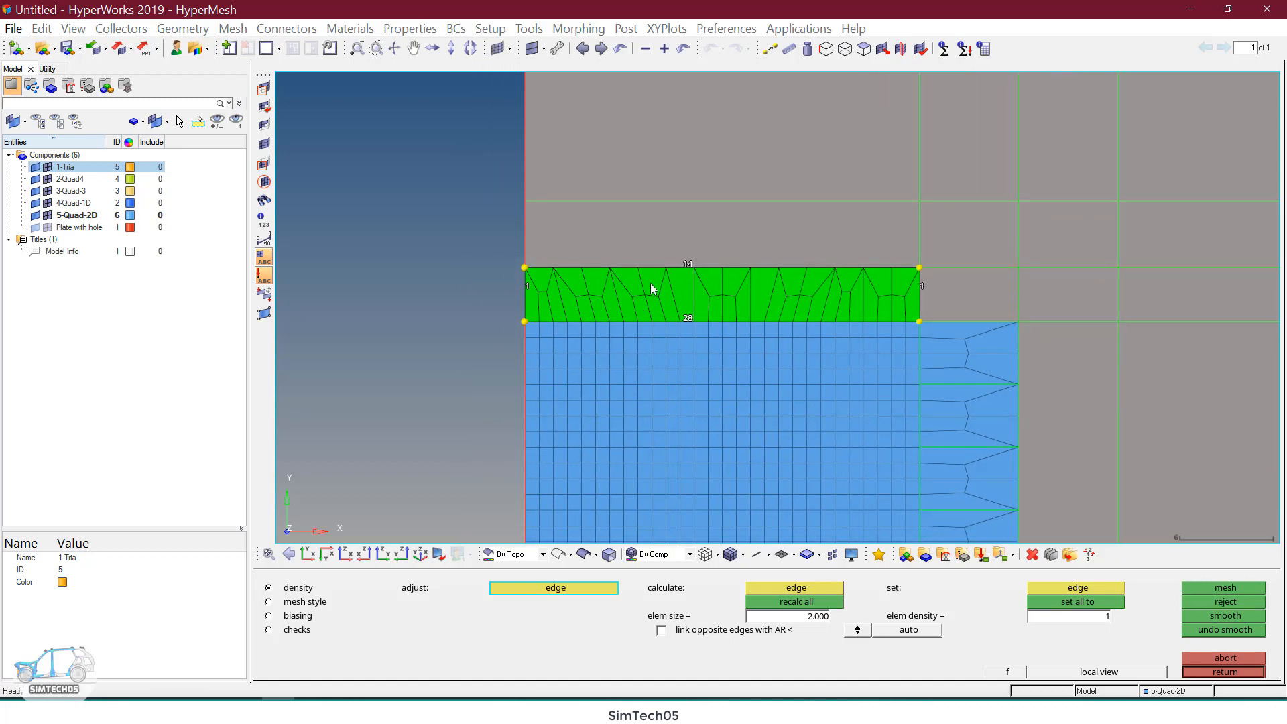
pyautogui.keyDown('ctrl'); pyautogui.moveTo(936, 392); pyautogui.dragTo(873, 293, button='right'); pyautogui.keyUp('ctrl')
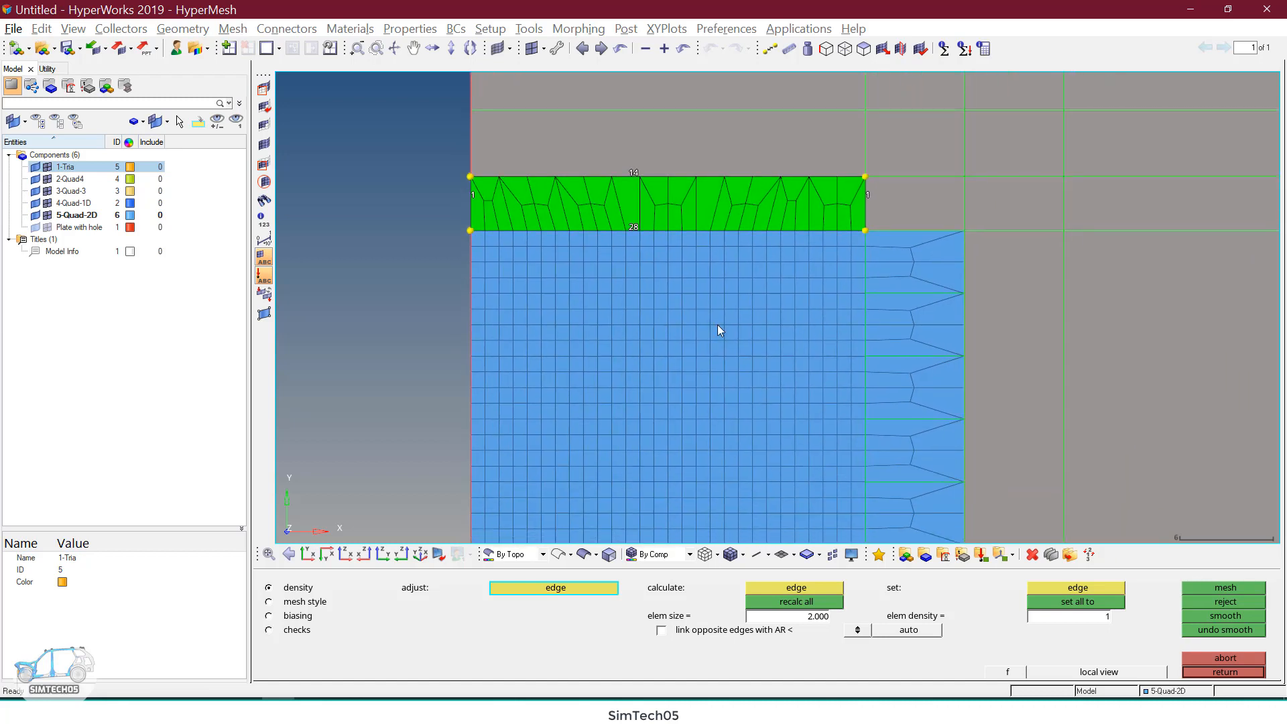
pyautogui.click(1215, 602)
# Step: Split the narrow surface above the fine mesh into seven pieces with vertical cuts from every fourth mesh node
pyautogui.keyDown('ctrl'); pyautogui.moveTo(712, 195); pyautogui.dragTo(728, 260, button='right'); pyautogui.keyUp('ctrl')
pyautogui.press('Escape')
pyautogui.press('F11')
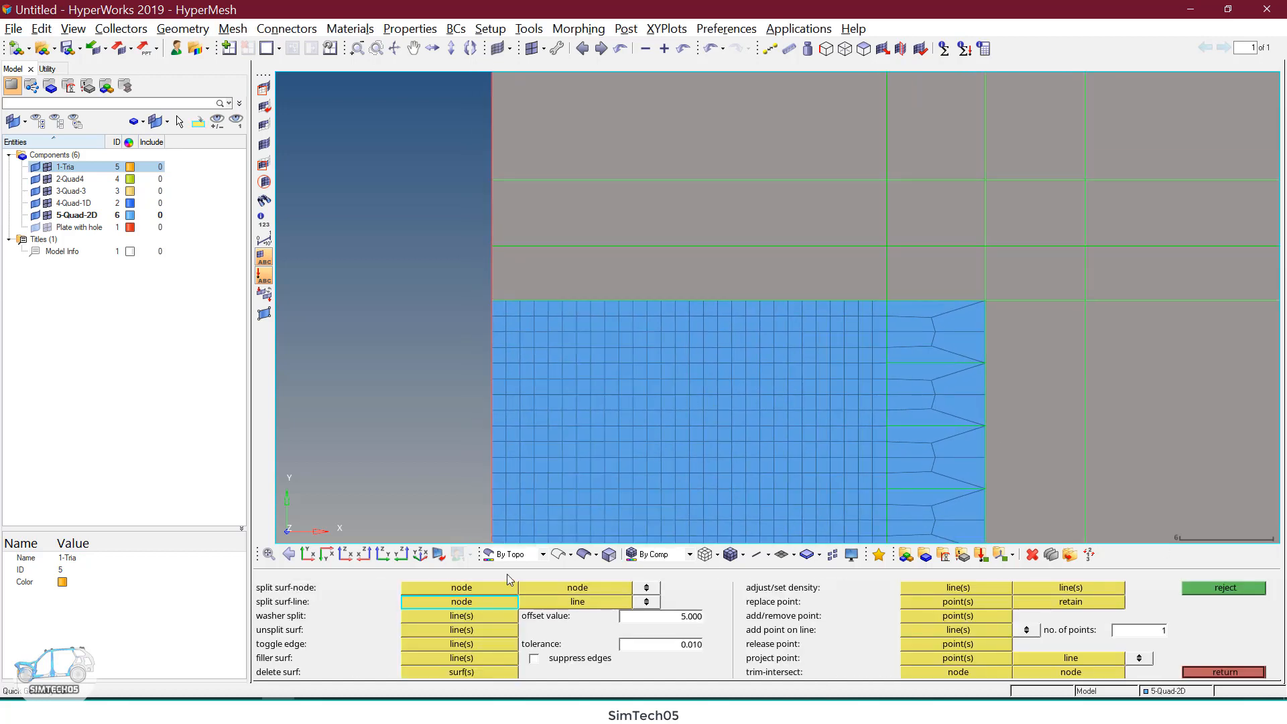
pyautogui.click(548, 301)
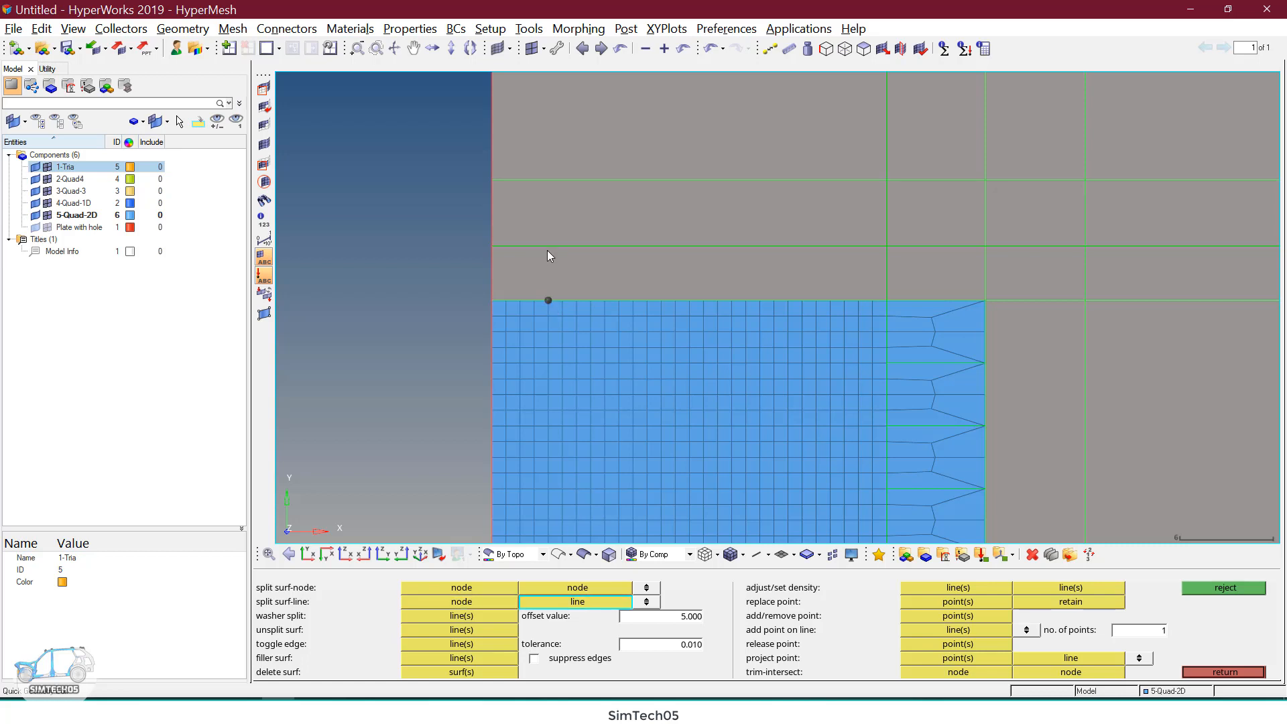
pyautogui.click(547, 250)
pyautogui.click(605, 301)
pyautogui.click(614, 245)
pyautogui.click(661, 300)
pyautogui.click(667, 248)
pyautogui.click(720, 301)
pyautogui.click(721, 248)
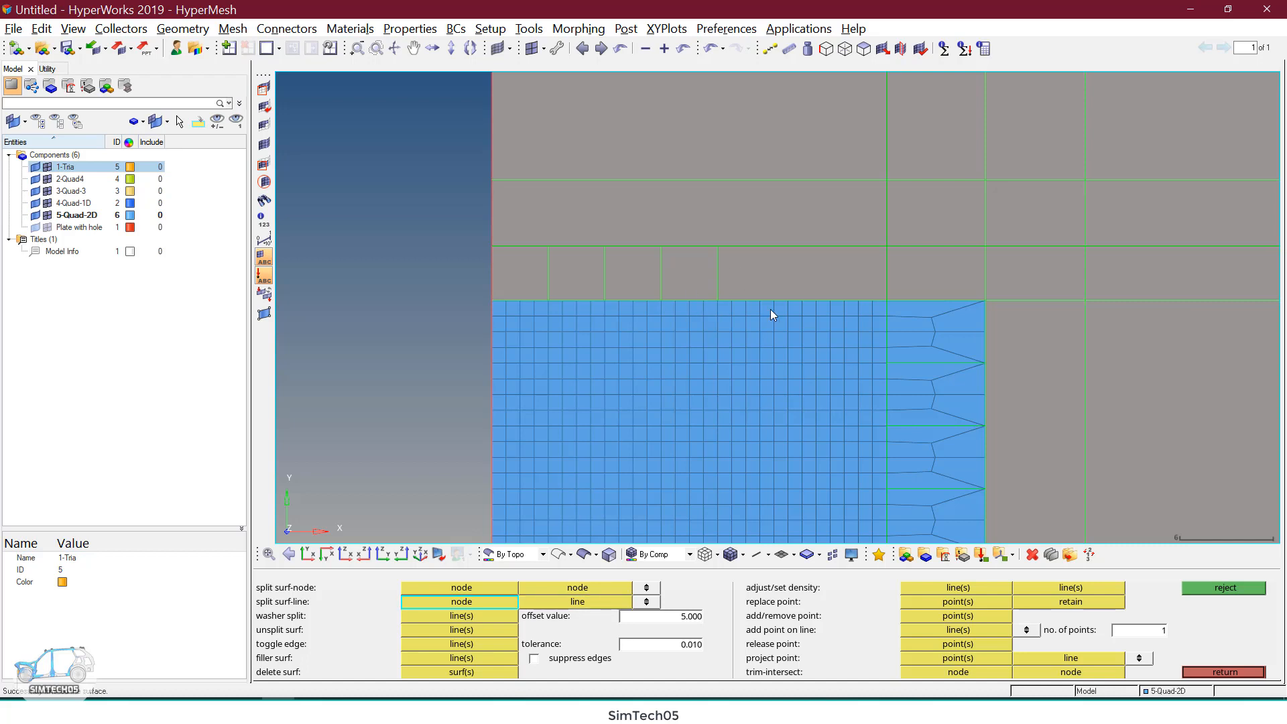
pyautogui.click(773, 300)
pyautogui.click(779, 248)
pyautogui.click(828, 301)
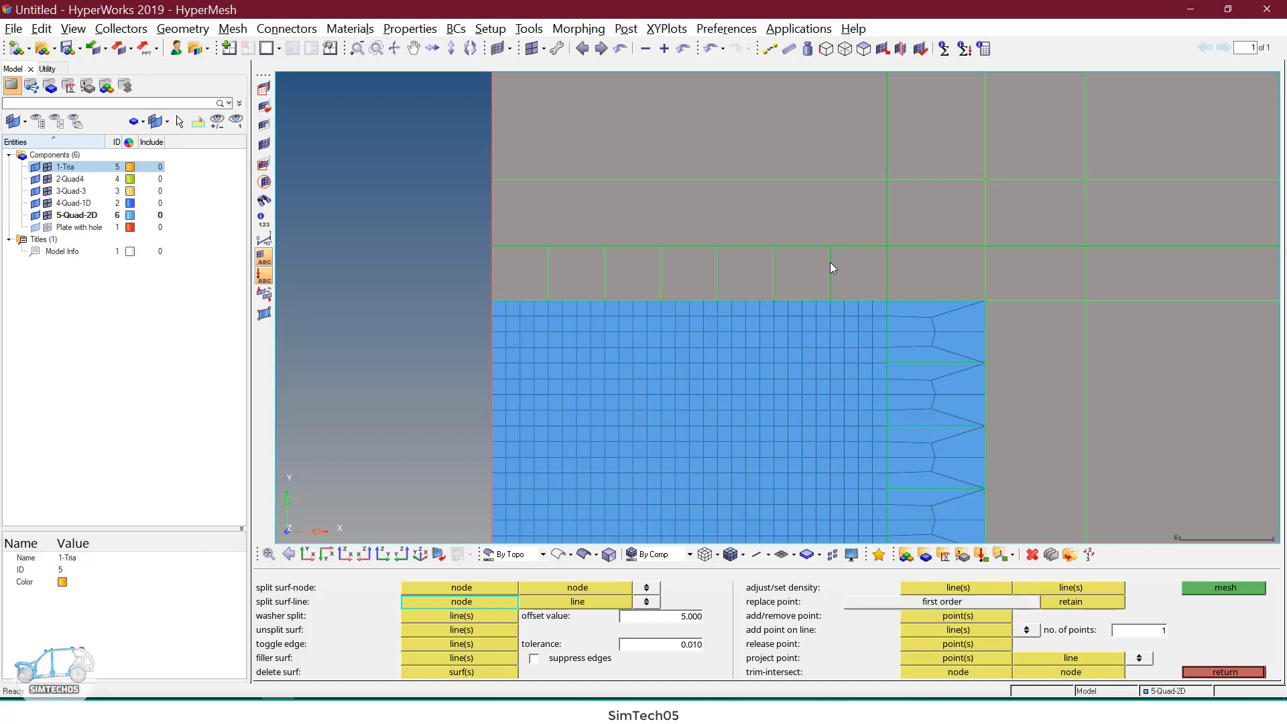
# Step: Mesh the seven split surfaces above the fine mesh with quads at an element size of 2
pyautogui.press('F12')
pyautogui.keyDown('shift'); pyautogui.moveTo(481, 272); pyautogui.dragTo(838, 278); pyautogui.keyUp('shift')
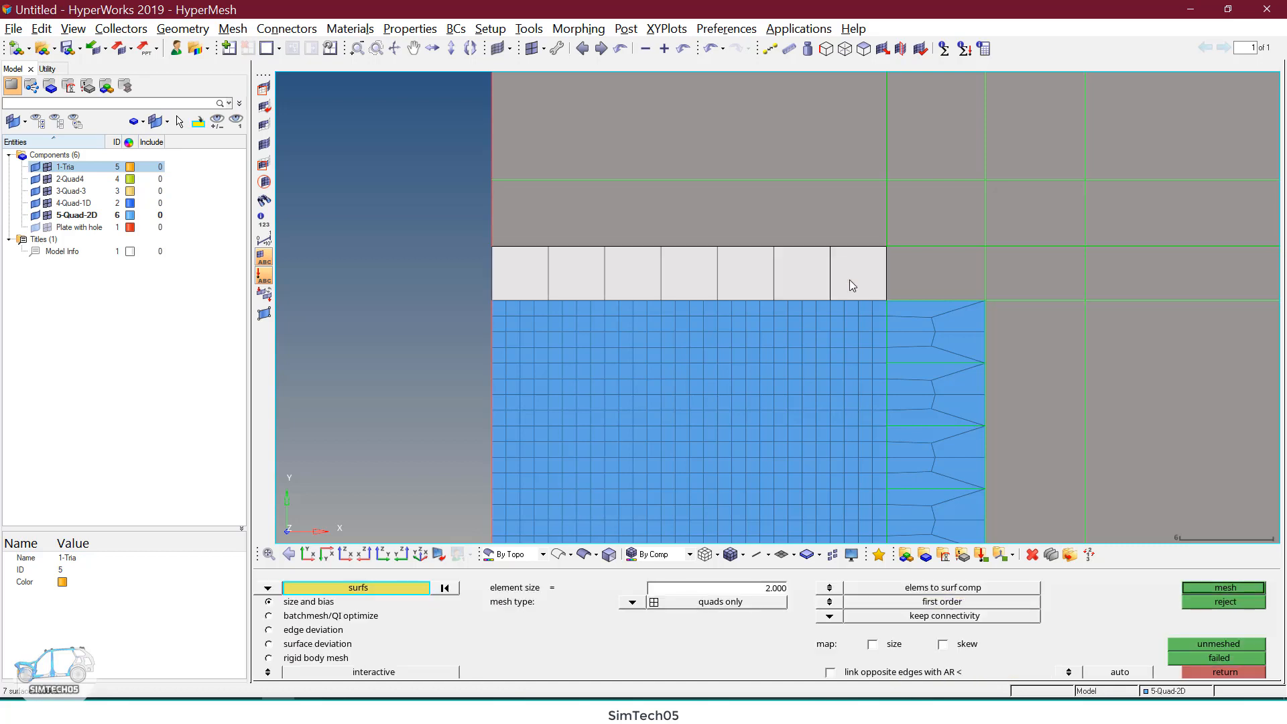
pyautogui.middleClick(850, 279)
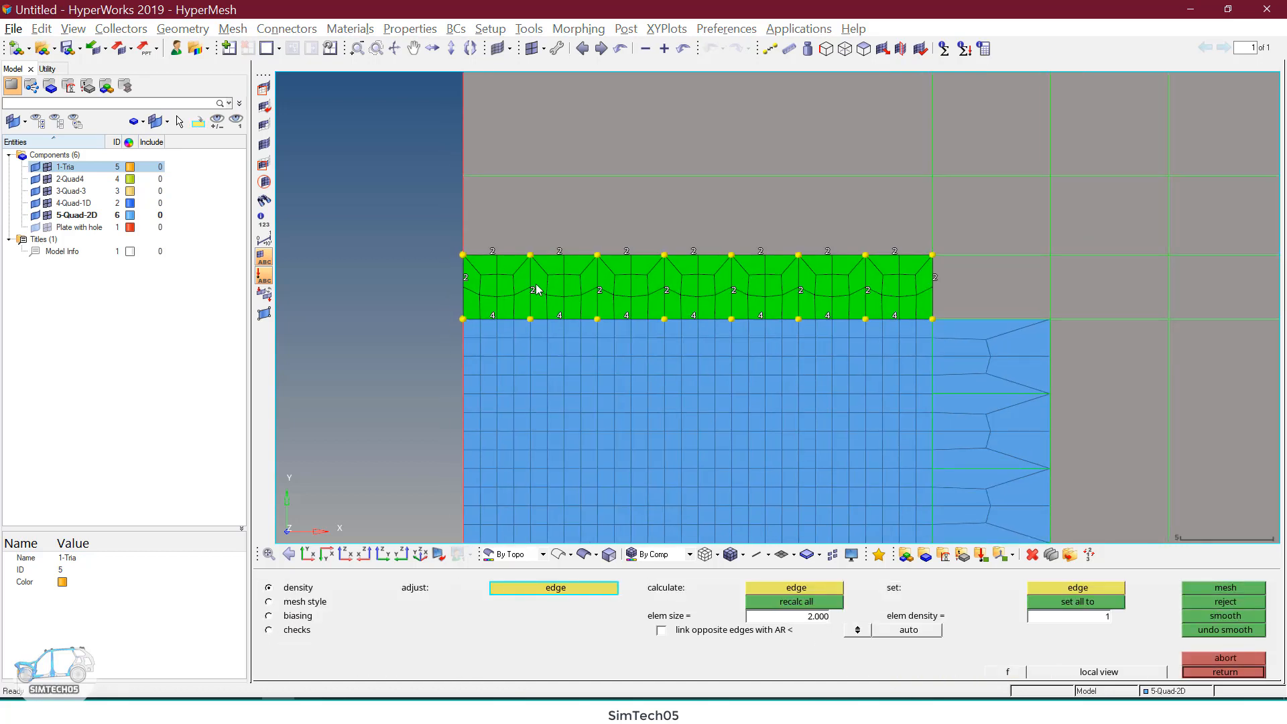
# Step: Set a density of 1 on all vertical edges of the seven surfaces above the fine mesh, and accept the mesh
pyautogui.rightClick(466, 277)
pyautogui.rightClick(532, 289)
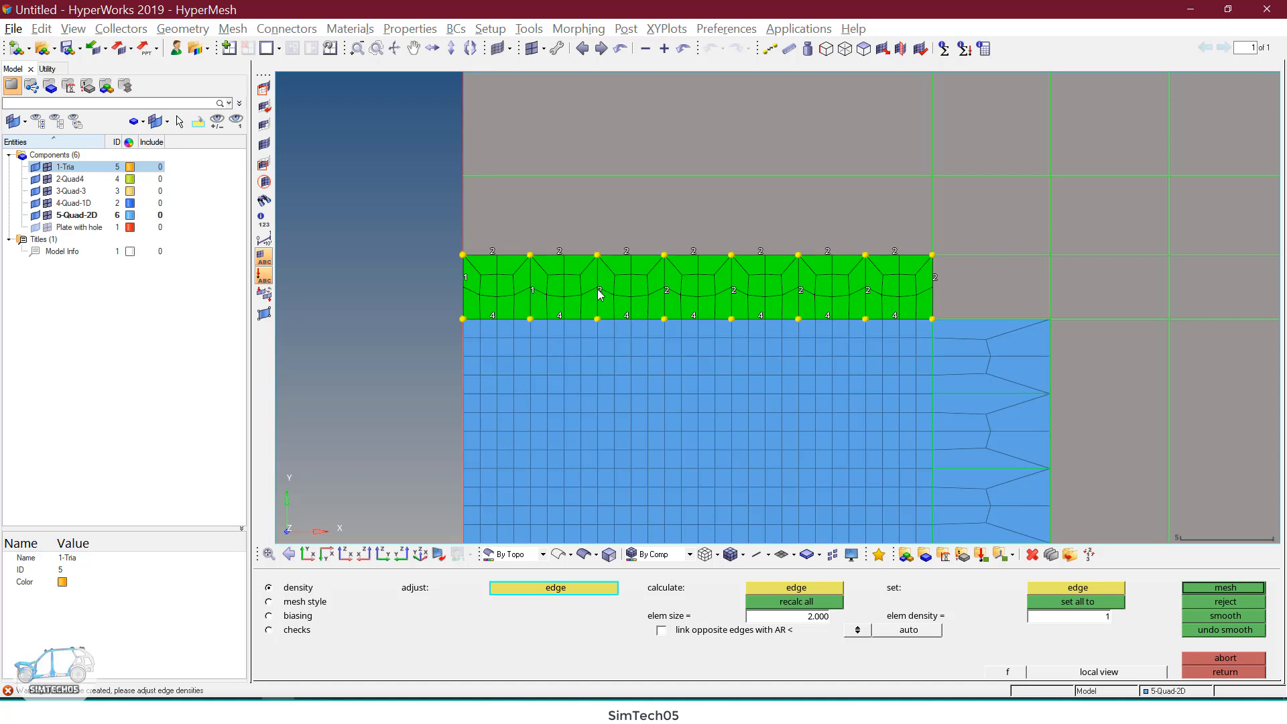
pyautogui.rightClick(599, 291)
pyautogui.rightClick(667, 292)
pyautogui.rightClick(734, 292)
pyautogui.rightClick(801, 292)
pyautogui.rightClick(868, 293)
pyautogui.rightClick(935, 277)
pyautogui.middleClick(956, 299)
pyautogui.keyDown('ctrl'); pyautogui.scroll(-1, 956, 299); pyautogui.keyUp('ctrl')
pyautogui.keyDown('ctrl'); pyautogui.moveTo(956, 299); pyautogui.dragTo(867, 264, button='right'); pyautogui.keyUp('ctrl')
pyautogui.middleClick(904, 291)
# Step: Mesh the small corner surface between the upper and side transition strips with quads at an element size of 8
pyautogui.keyDown('ctrl'); pyautogui.scroll(-1, 904, 291); pyautogui.keyUp('ctrl')
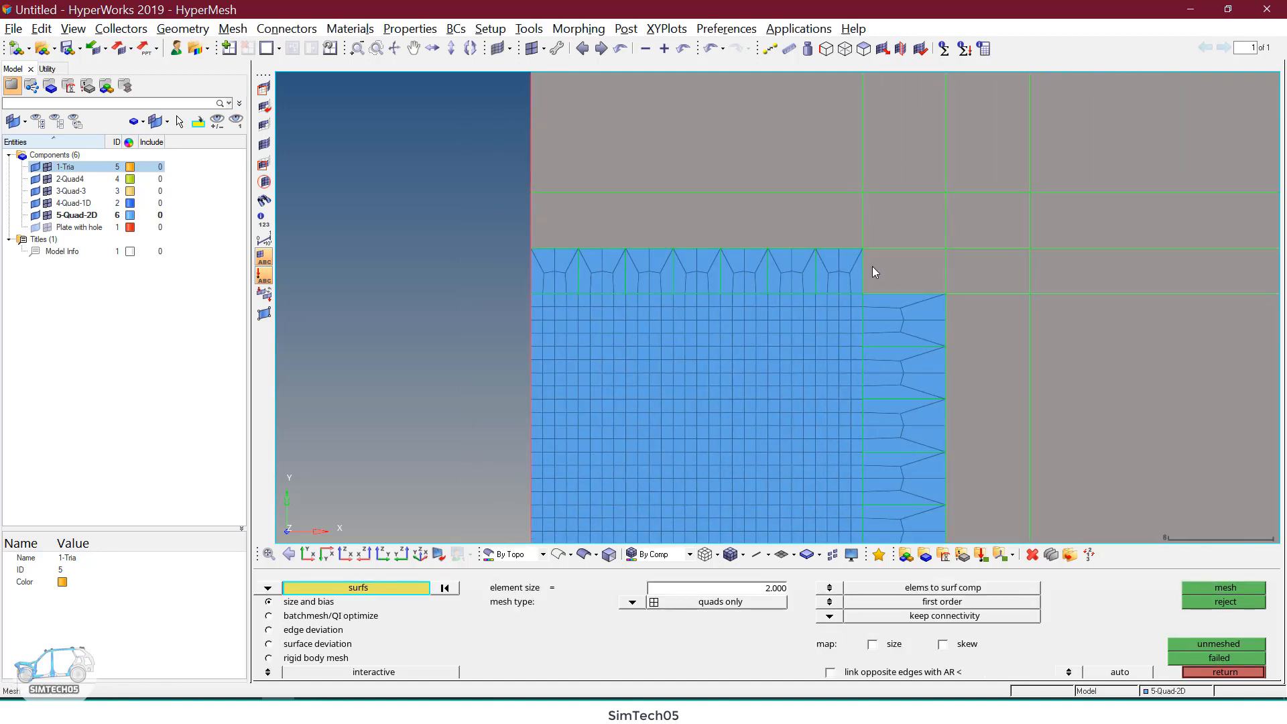
pyautogui.click(878, 268)
pyautogui.keyDown('ctrl'); pyautogui.scroll(1, 910, 271); pyautogui.keyUp('ctrl')
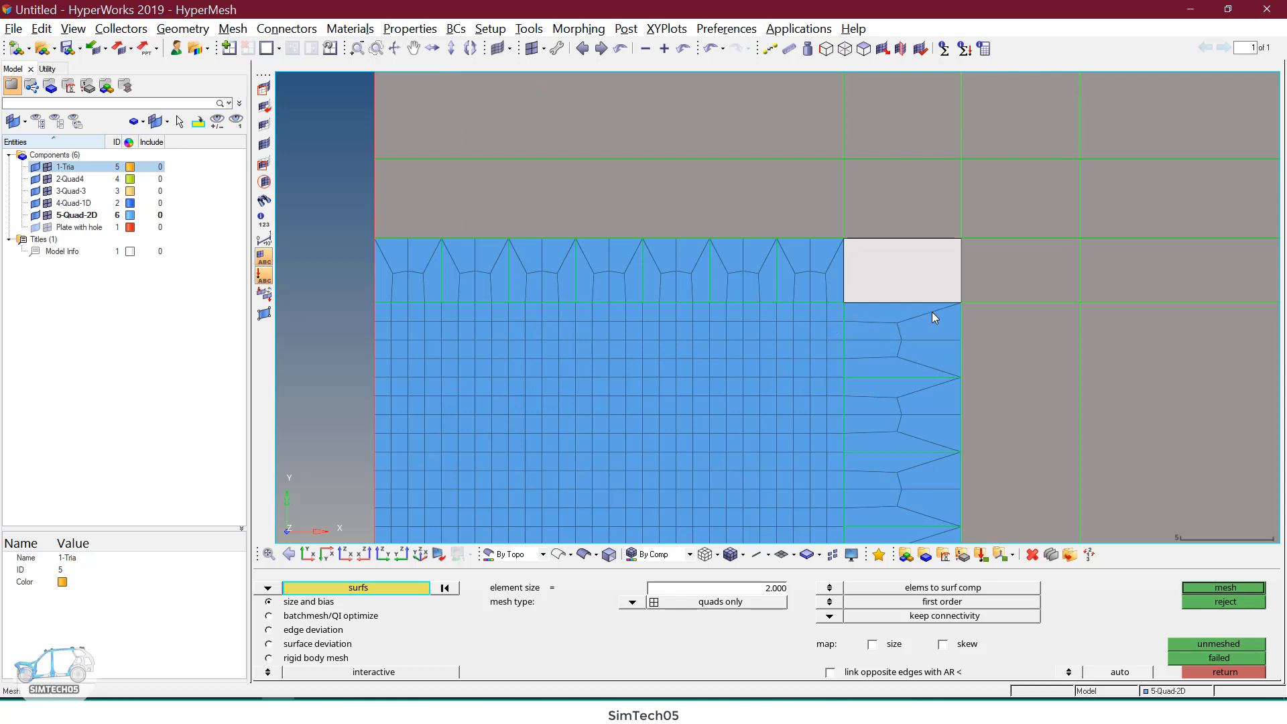
pyautogui.keyDown('ctrl'); pyautogui.moveTo(905, 267); pyautogui.dragTo(892, 279, button='right'); pyautogui.keyUp('ctrl')
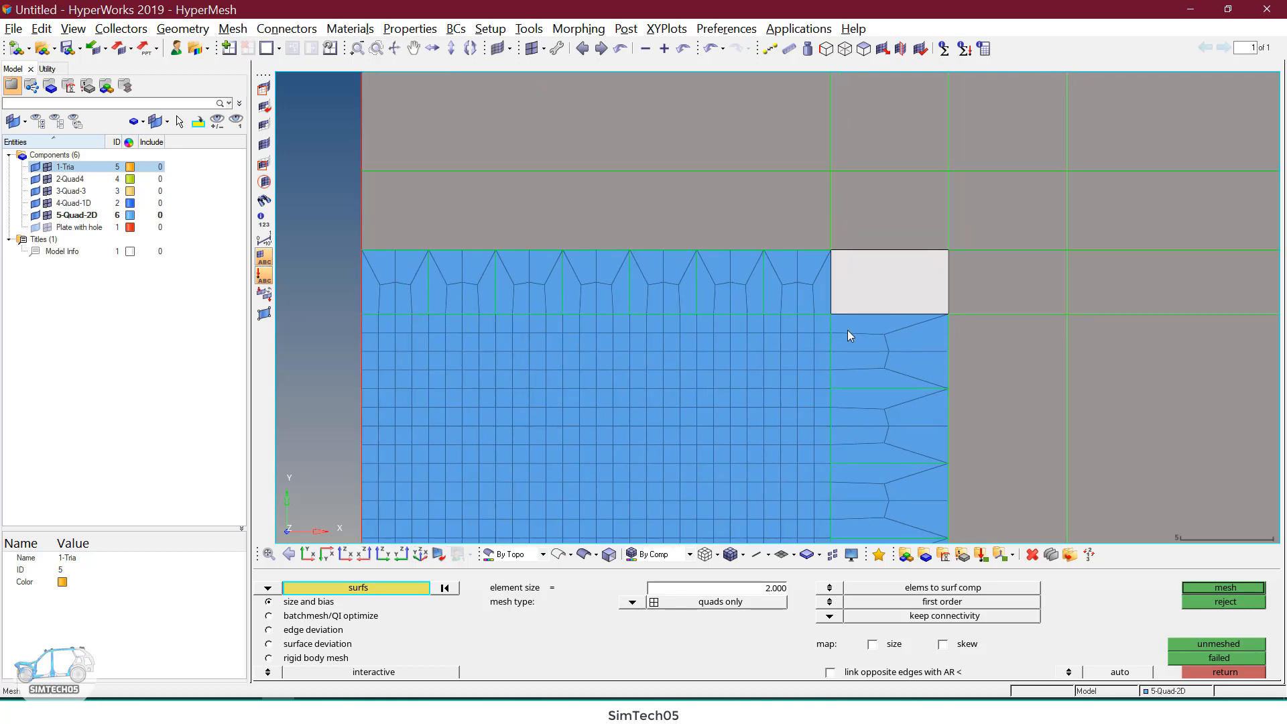
pyautogui.click(765, 589)
pyautogui.write('8')
pyautogui.middleClick(1108, 383)
pyautogui.middleClick(1105, 385)
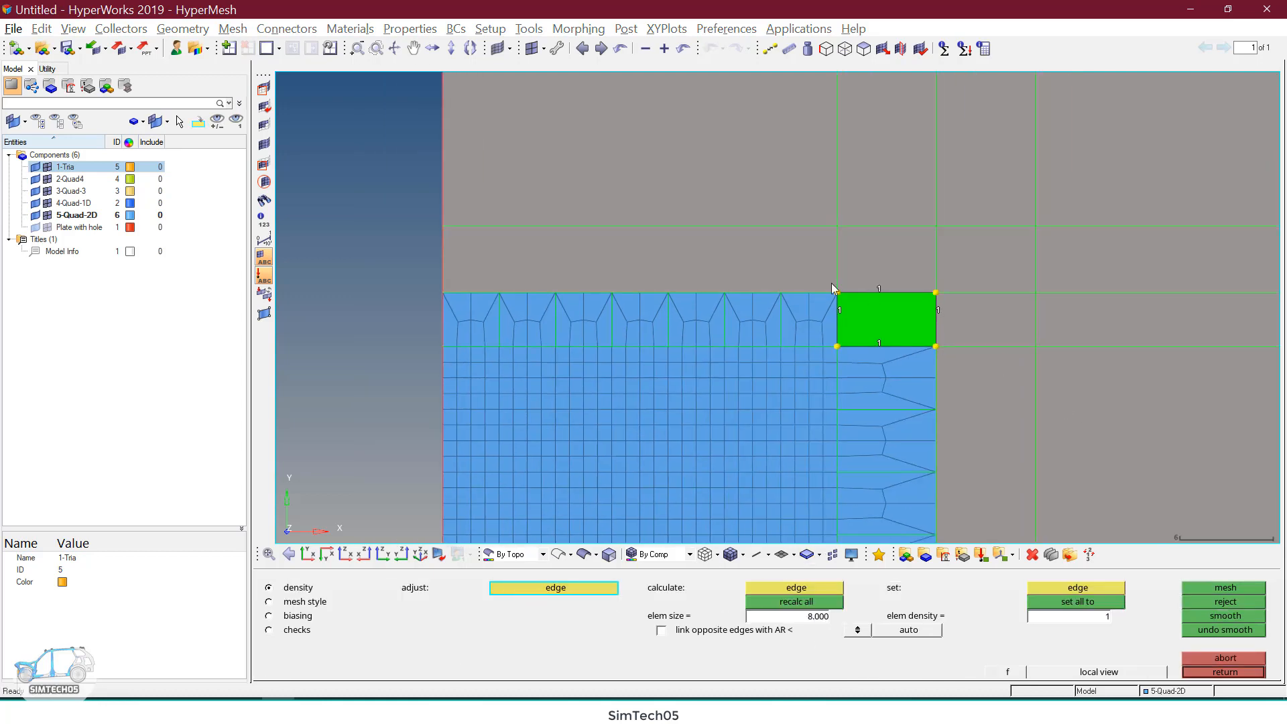
# Step: Mesh the narrow surface above the upper transition strip with quads at size 8 and a top edge density of 4, and accept it
pyautogui.click(718, 259)
pyautogui.middleClick(722, 261)
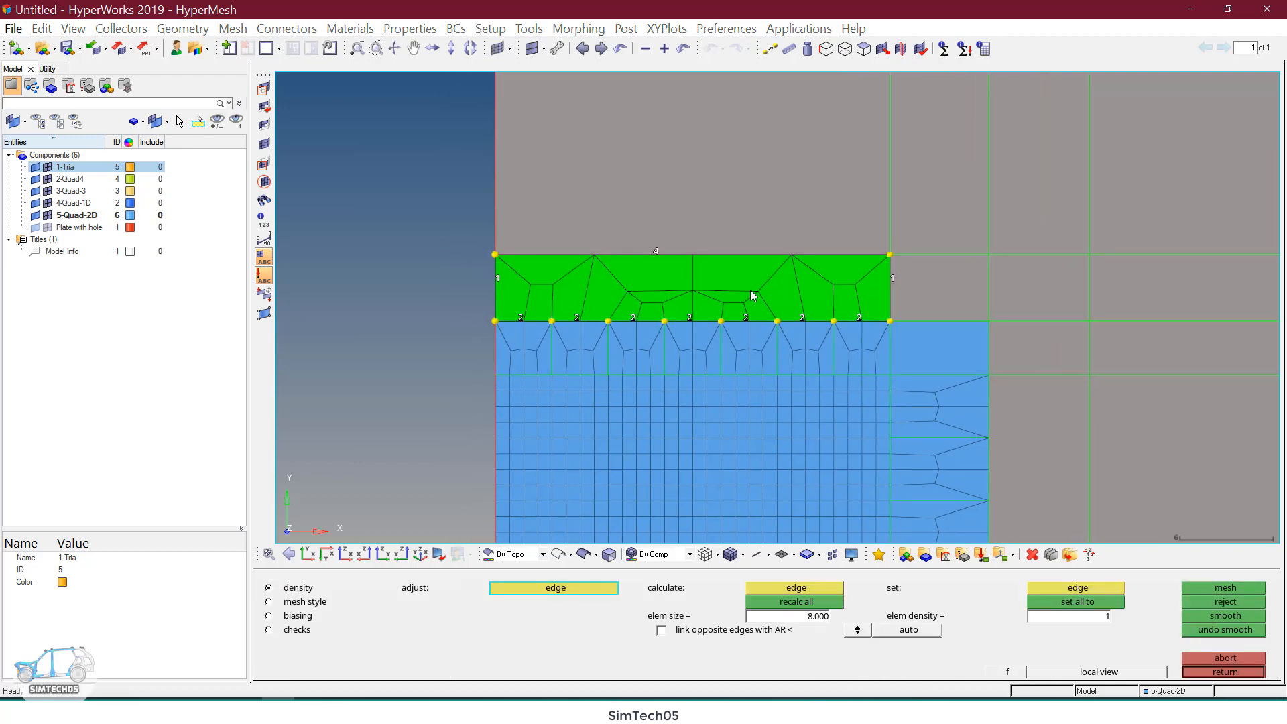
pyautogui.rightClick(655, 255)
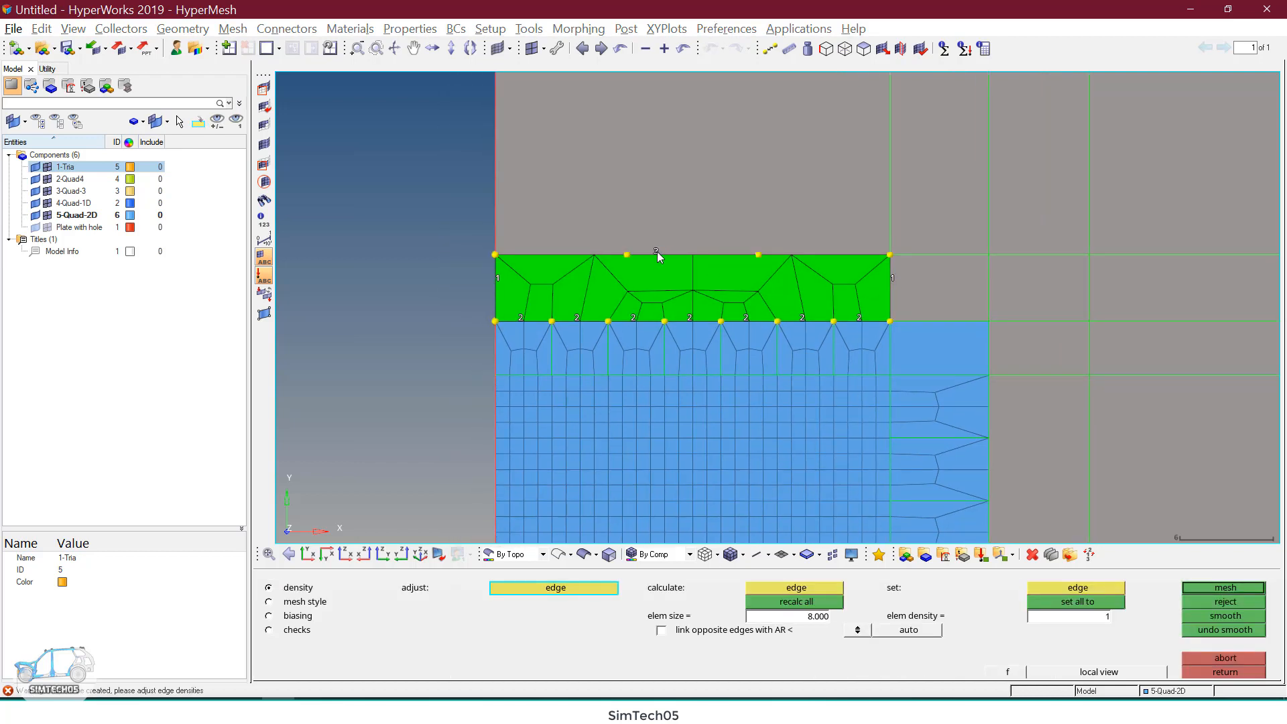
pyautogui.click(657, 252)
pyautogui.middleClick(658, 252)
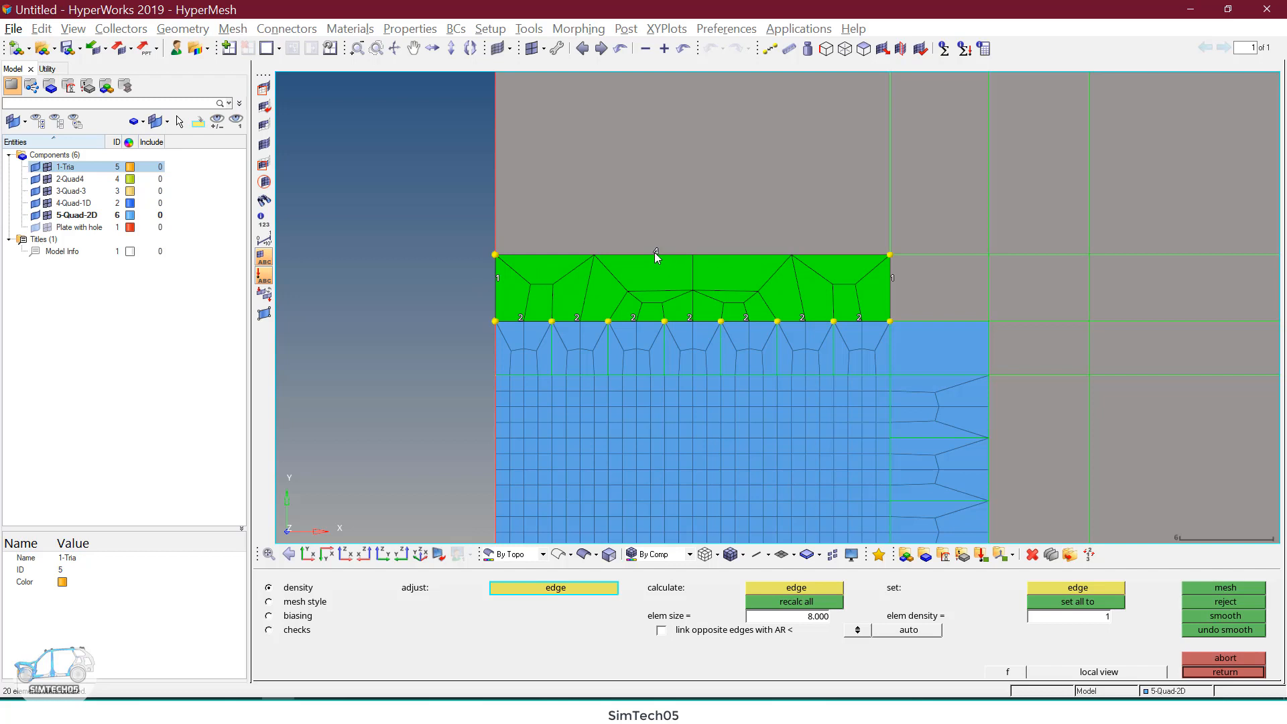
pyautogui.keyDown('ctrl'); pyautogui.scroll(-3, 831, 355); pyautogui.keyUp('ctrl')
pyautogui.keyDown('ctrl'); pyautogui.moveTo(830, 355); pyautogui.dragTo(727, 255, button='right'); pyautogui.keyUp('ctrl')
pyautogui.middleClick(843, 328)
# Step: Mesh the narrow surface beyond the side transition strip with quads at an element size of 8, and accept it
pyautogui.keyDown('ctrl'); pyautogui.scroll(-1, 811, 328); pyautogui.keyUp('ctrl')
pyautogui.keyDown('ctrl'); pyautogui.moveTo(811, 328); pyautogui.dragTo(766, 275, button='right'); pyautogui.keyUp('ctrl')
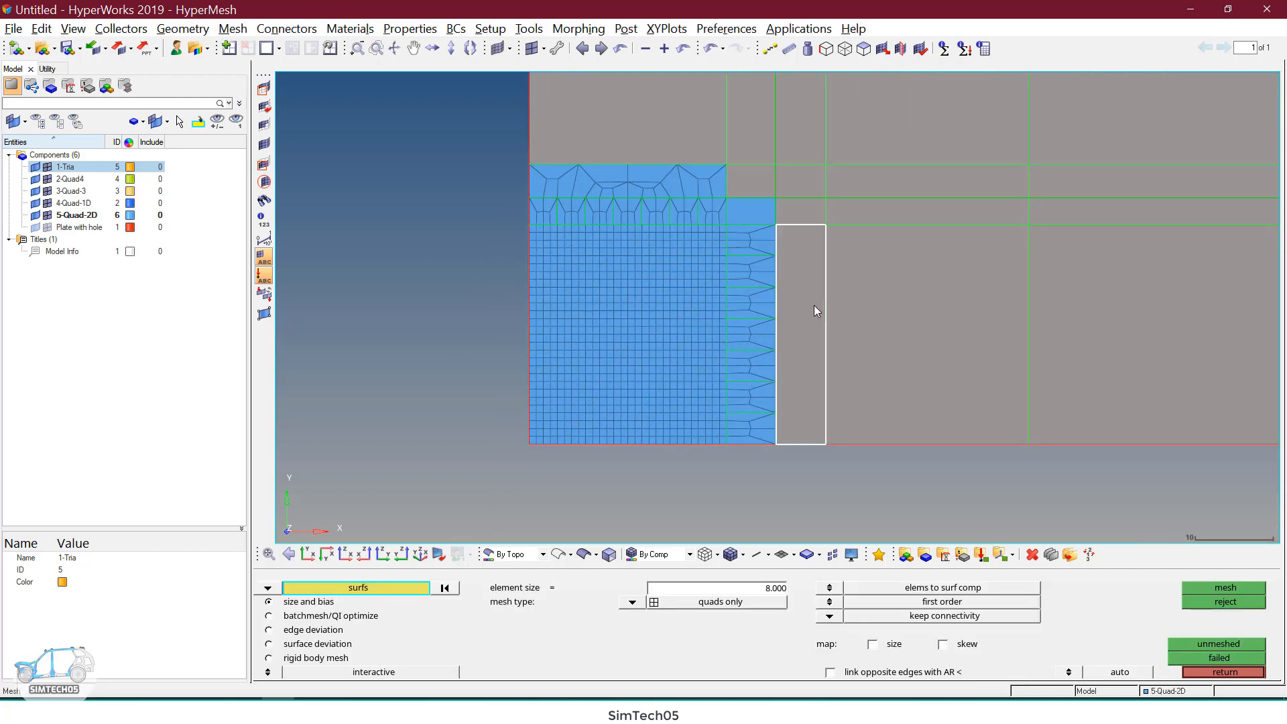
pyautogui.click(813, 306)
pyautogui.middleClick(814, 304)
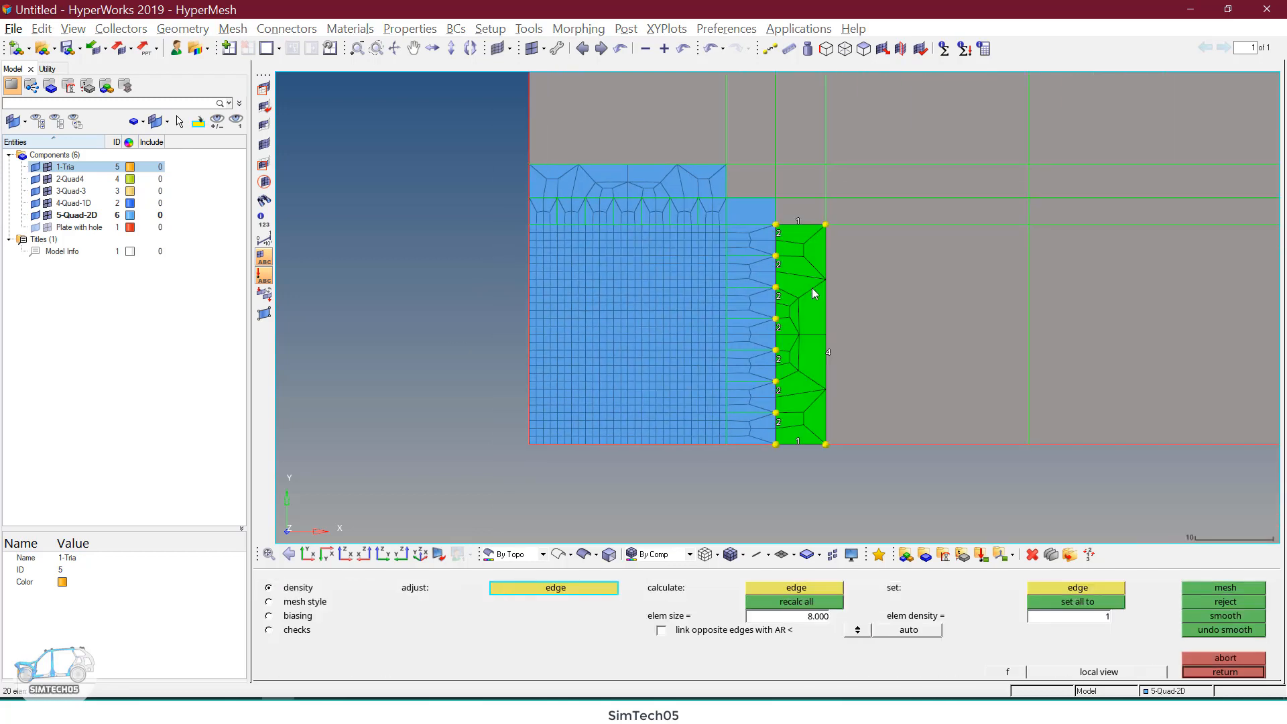
pyautogui.keyDown('ctrl'); pyautogui.scroll(1, 815, 282); pyautogui.keyUp('ctrl')
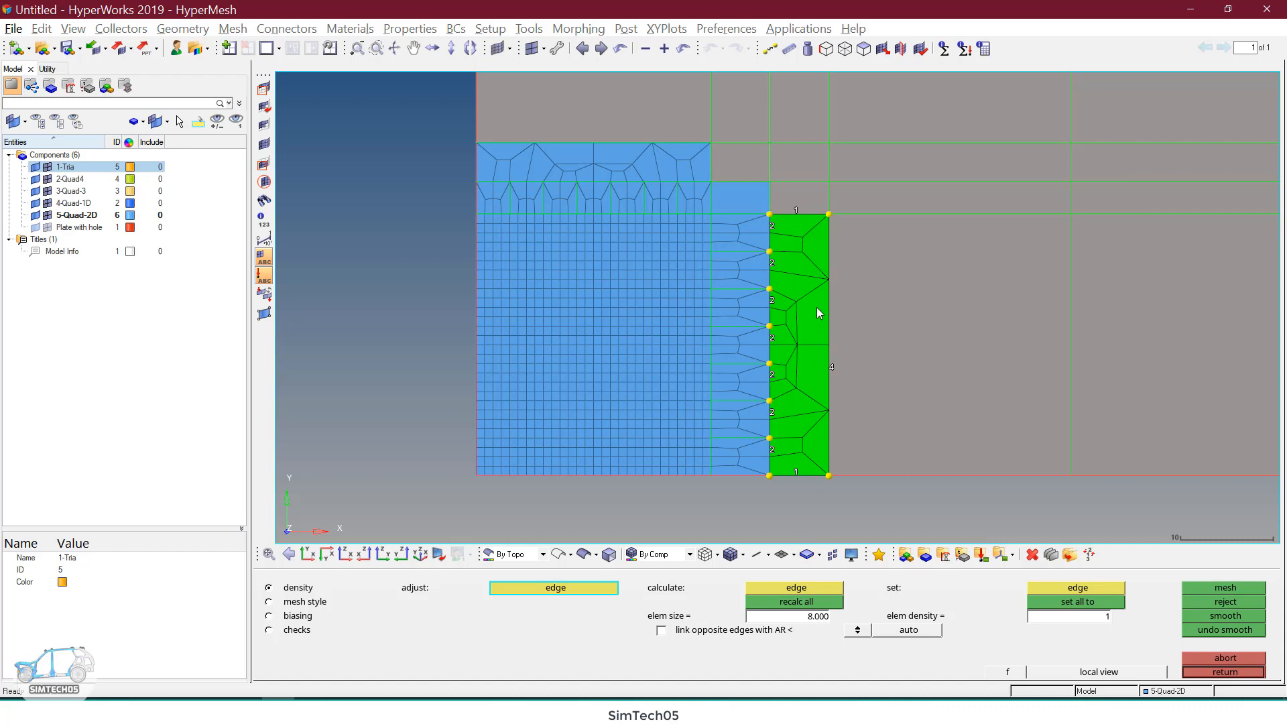
pyautogui.keyDown('ctrl'); pyautogui.scroll(-3, 819, 322); pyautogui.keyUp('ctrl')
pyautogui.middleClick(791, 329)
# Step: Mesh the three remaining small surfaces around the meshed corner element with quads at an element size of 8
pyautogui.click(786, 311)
pyautogui.click(777, 291)
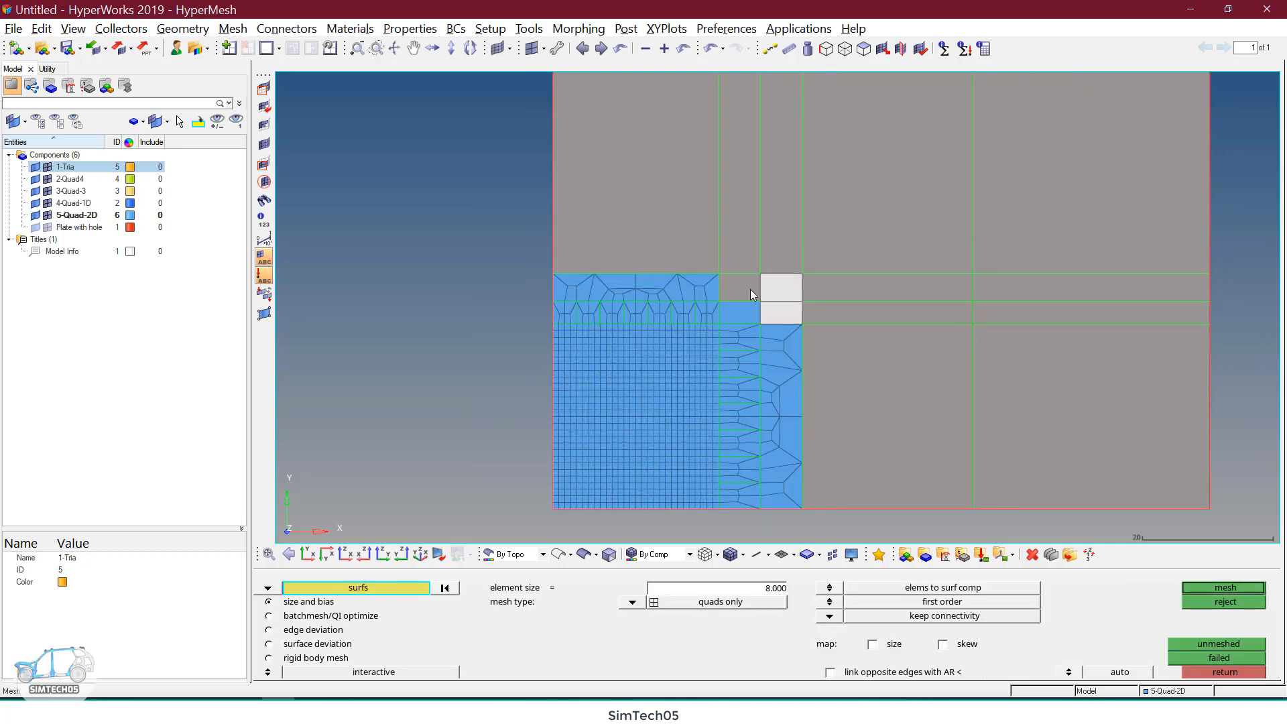
pyautogui.middleClick(755, 295)
pyautogui.middleClick(811, 351)
# Step: Mesh all remaining surfaces above and beside the transition zones with quads at an element size of 16
pyautogui.keyDown('ctrl'); pyautogui.scroll(-2, 811, 351); pyautogui.keyUp('ctrl')
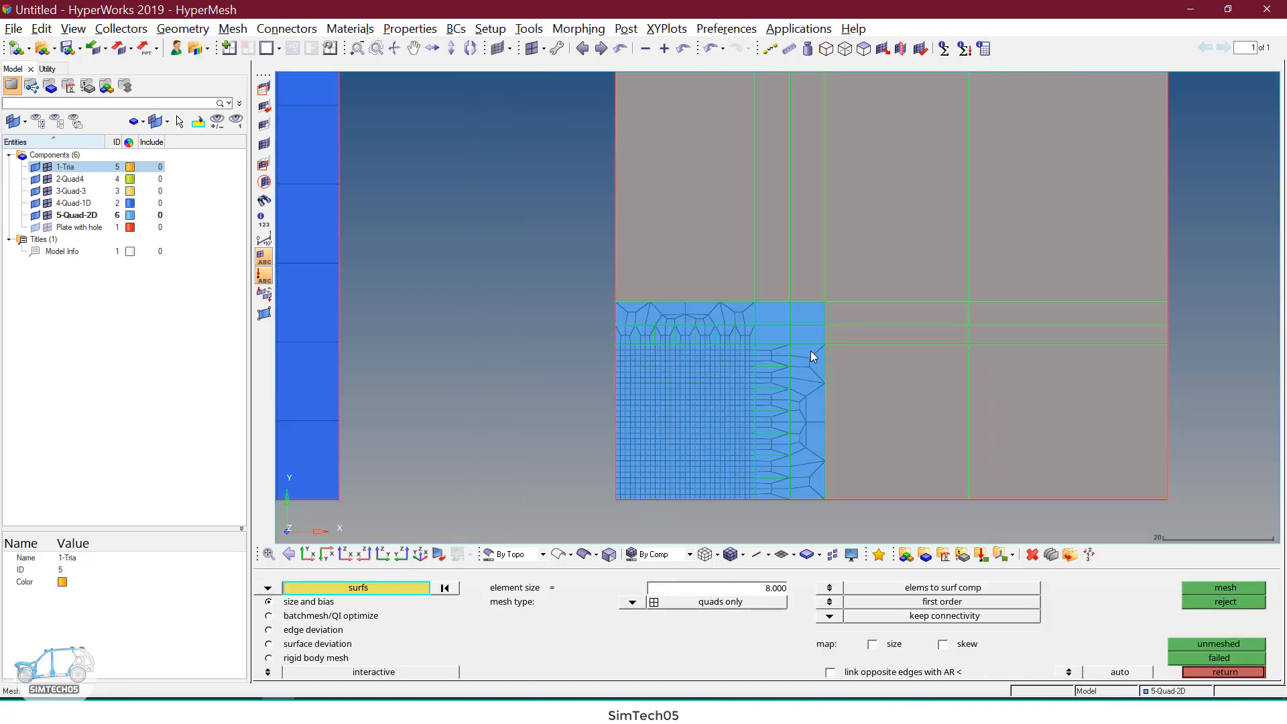
pyautogui.click(737, 201)
pyautogui.keyDown('shift'); pyautogui.moveTo(678, 155); pyautogui.dragTo(1148, 179); pyautogui.keyUp('shift')
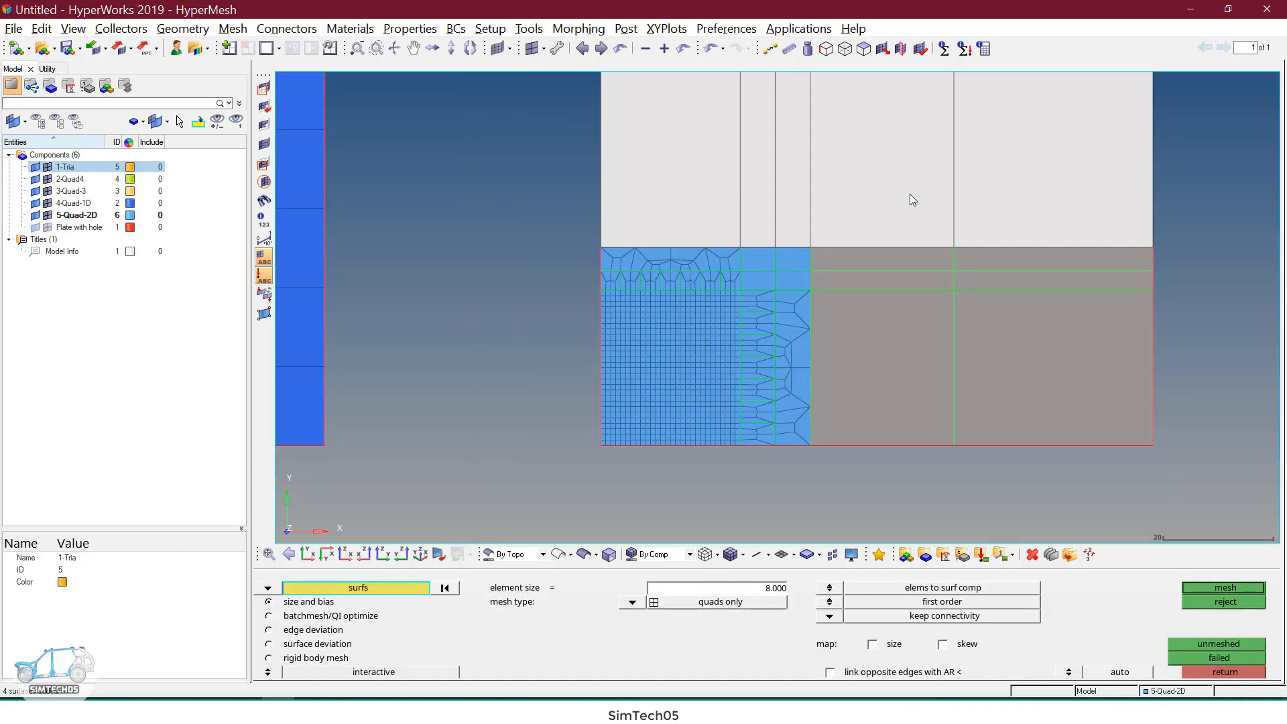
pyautogui.keyDown('shift'); pyautogui.moveTo(910, 198); pyautogui.dragTo(1087, 492); pyautogui.keyUp('shift')
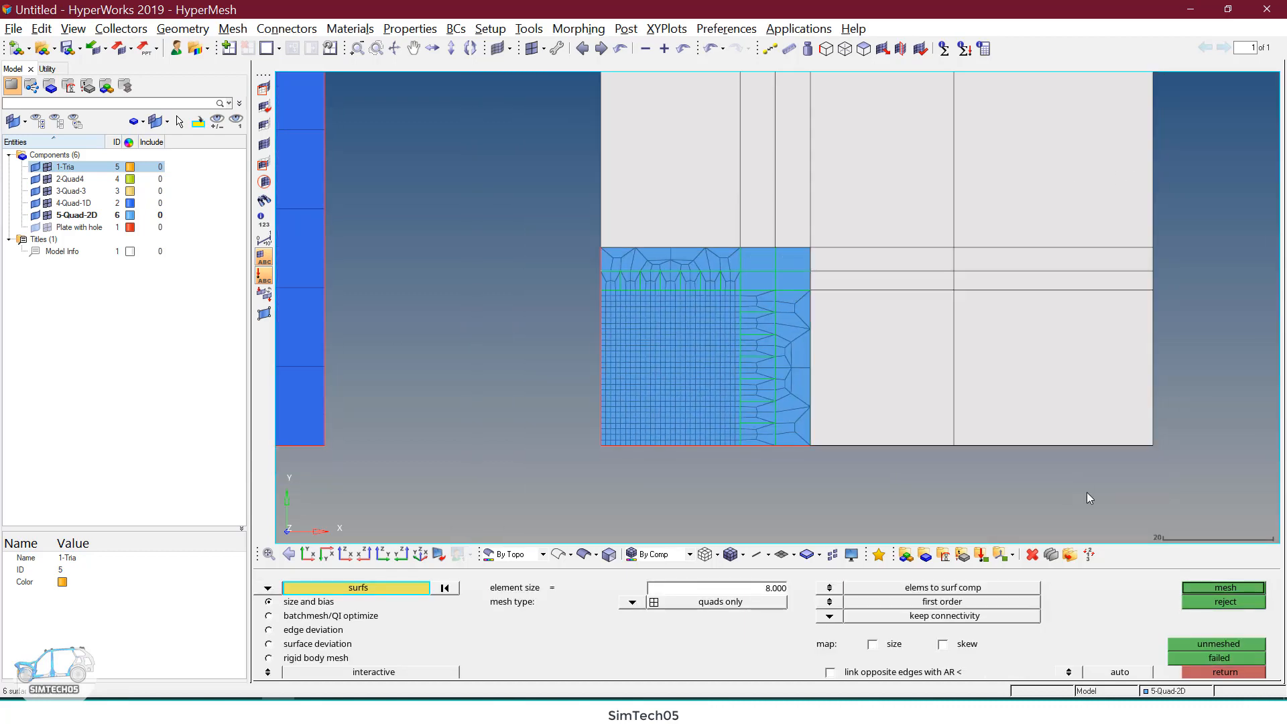
pyautogui.click(768, 590)
pyautogui.write('16')
pyautogui.press('Return')
pyautogui.middleClick(847, 438)
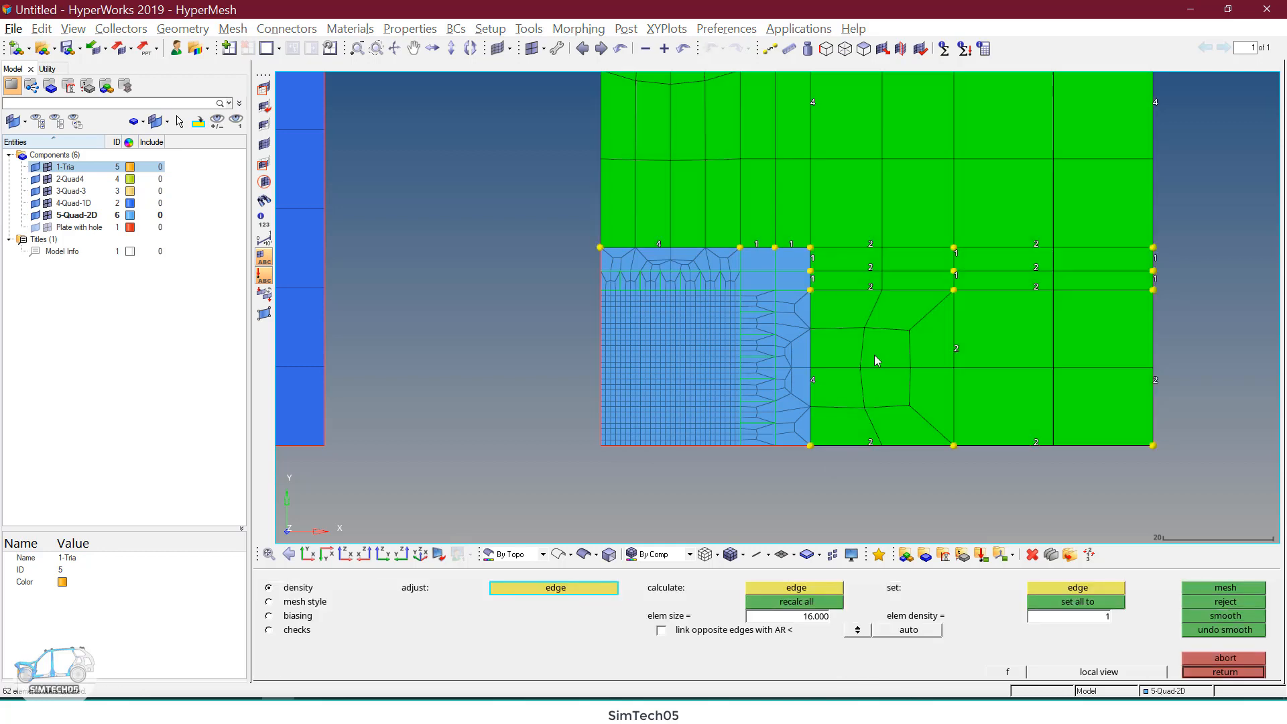
pyautogui.keyDown('ctrl'); pyautogui.moveTo(911, 294); pyautogui.dragTo(881, 360, button='right'); pyautogui.keyUp('ctrl')
pyautogui.keyDown('ctrl'); pyautogui.scroll(-1, 880, 361); pyautogui.keyUp('ctrl')
pyautogui.keyDown('ctrl'); pyautogui.moveTo(827, 267); pyautogui.dragTo(809, 336, button='right'); pyautogui.keyUp('ctrl')
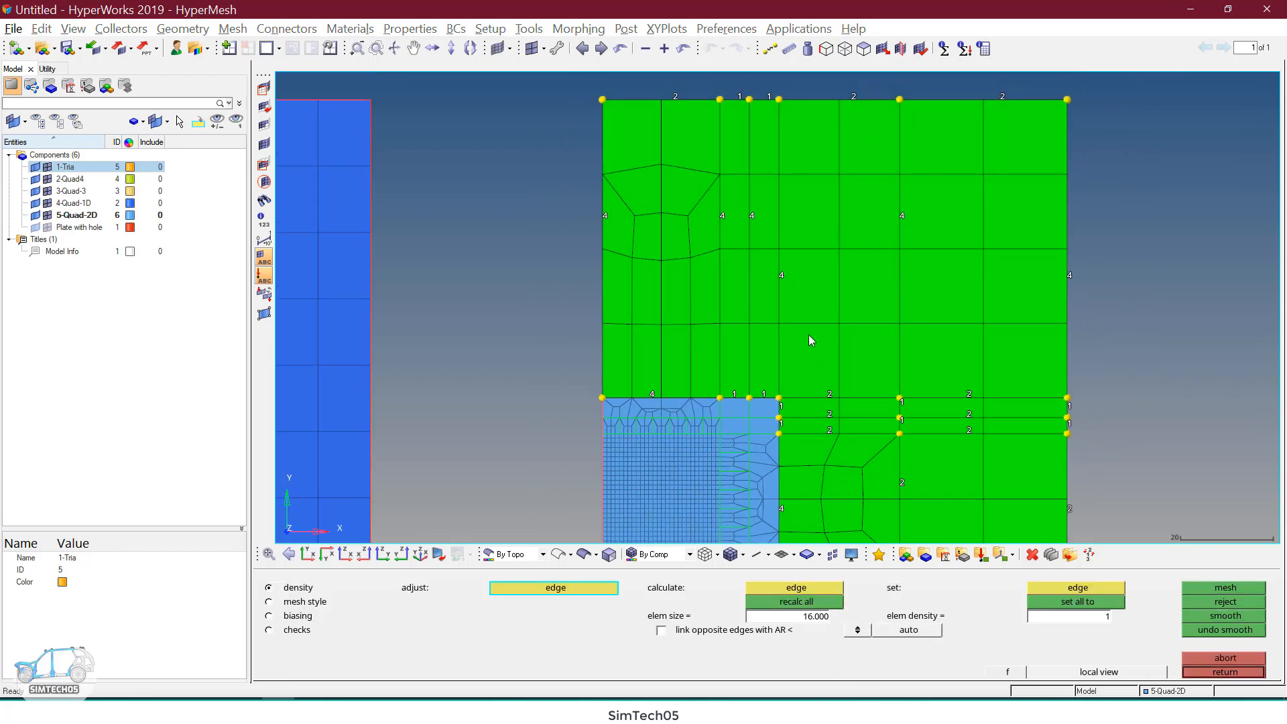
# Step: Set the outer edge density to 4 on the large surface above the upper transition strip and remesh
pyautogui.keyDown('ctrl'); pyautogui.scroll(-1, 807, 331); pyautogui.keyUp('ctrl')
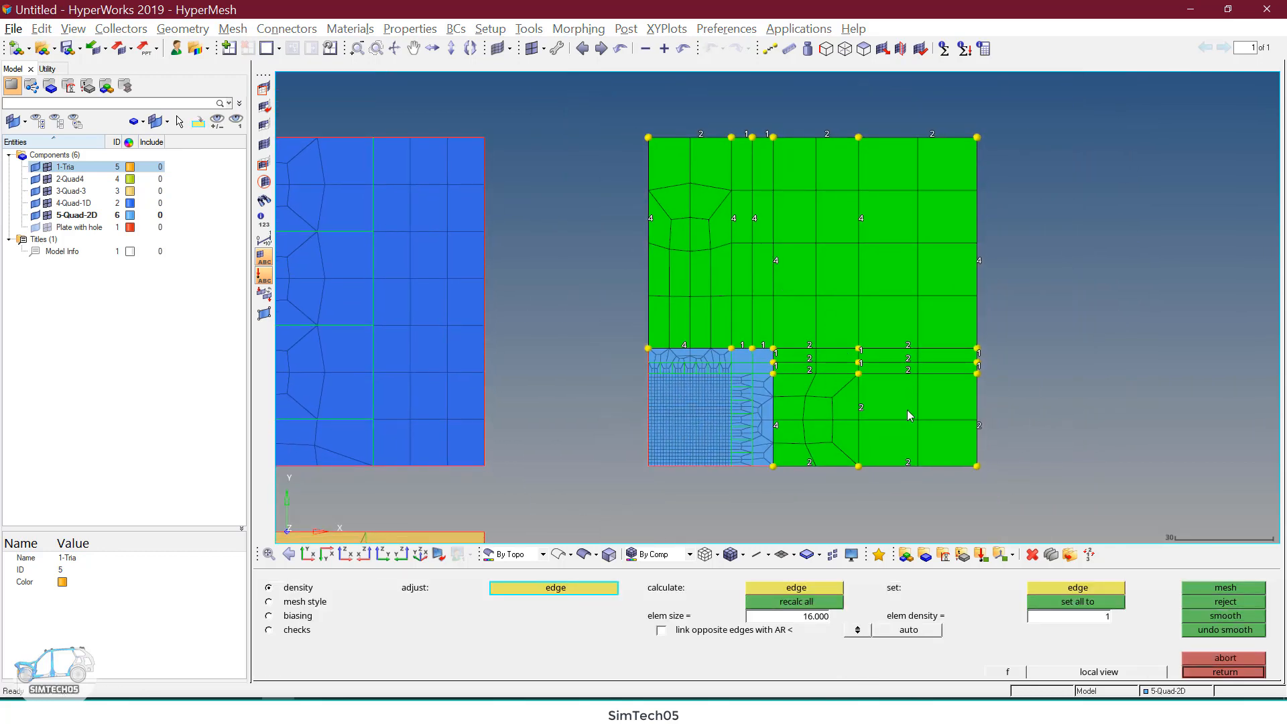
pyautogui.click(701, 141)
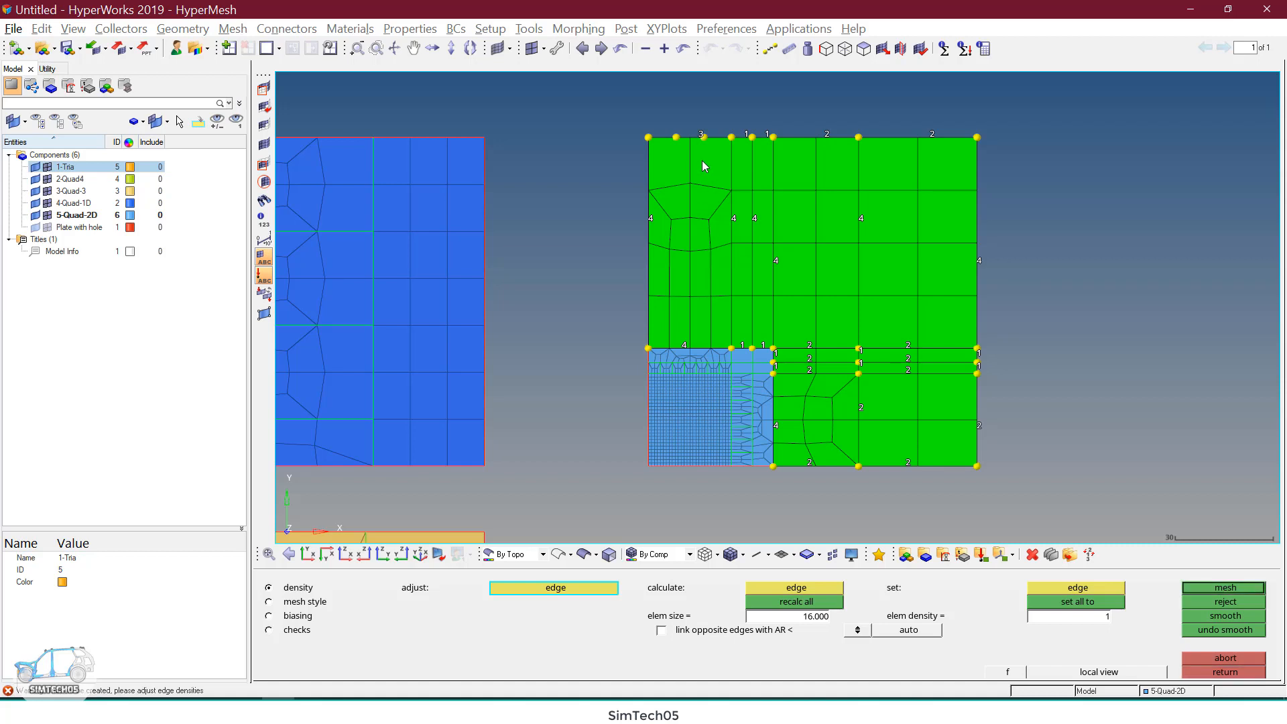
pyautogui.click(701, 138)
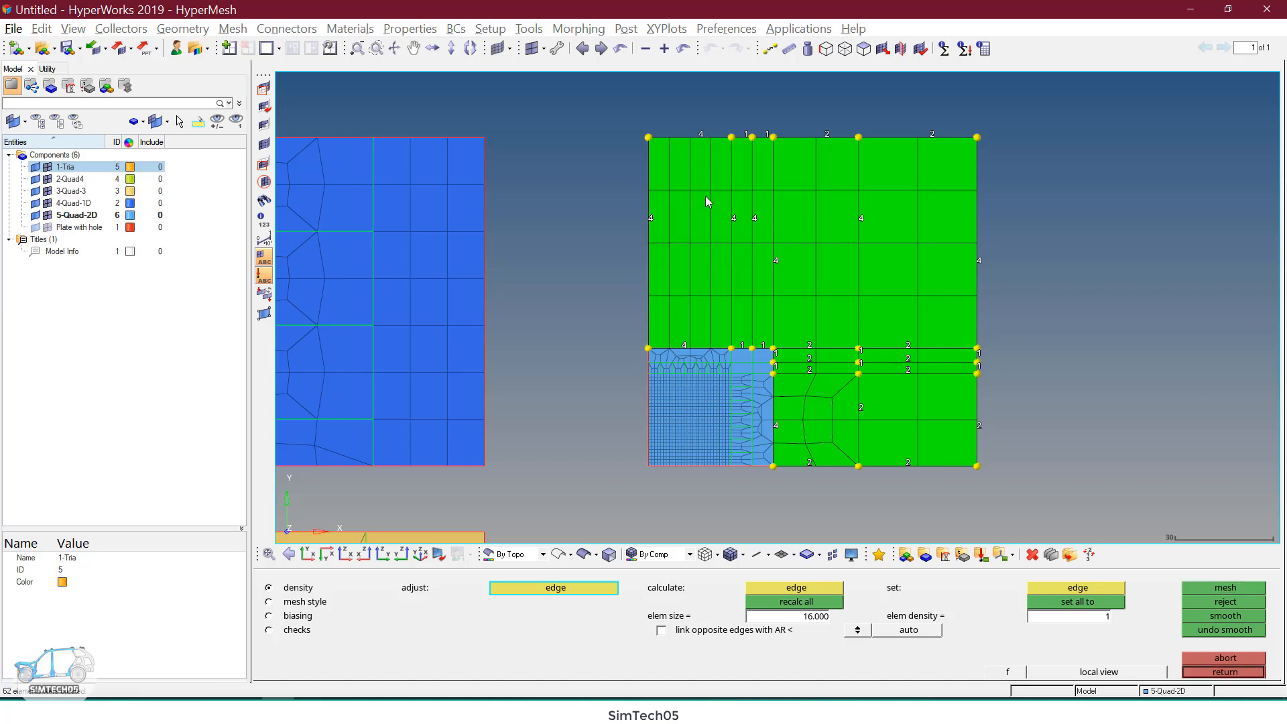
# Step: Recalculate all edge densities at element size 10, giving the surface above the fine mesh a density of 4 on its upper edge and 6 on its outer side
pyautogui.click(821, 616)
pyautogui.press('BackSpace')
pyautogui.write('10')
pyautogui.click(796, 601)
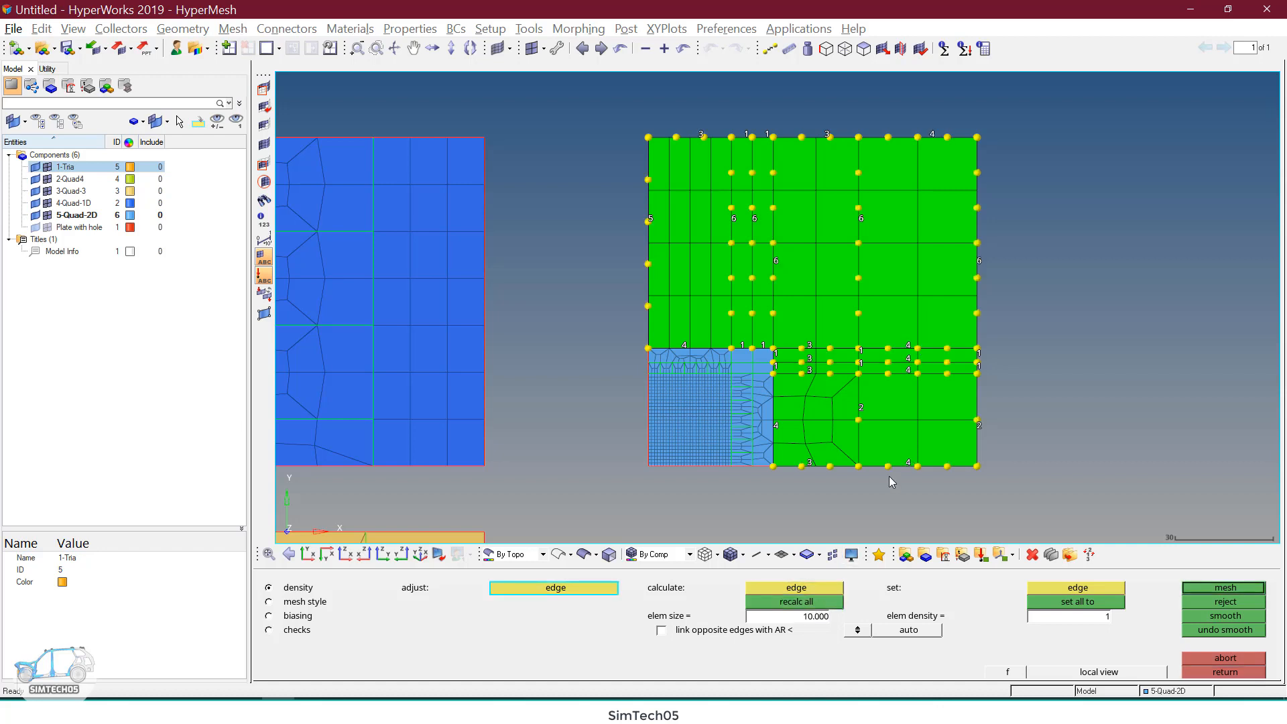
pyautogui.keyDown('ctrl'); pyautogui.moveTo(868, 373); pyautogui.dragTo(852, 372, button='right'); pyautogui.keyUp('ctrl')
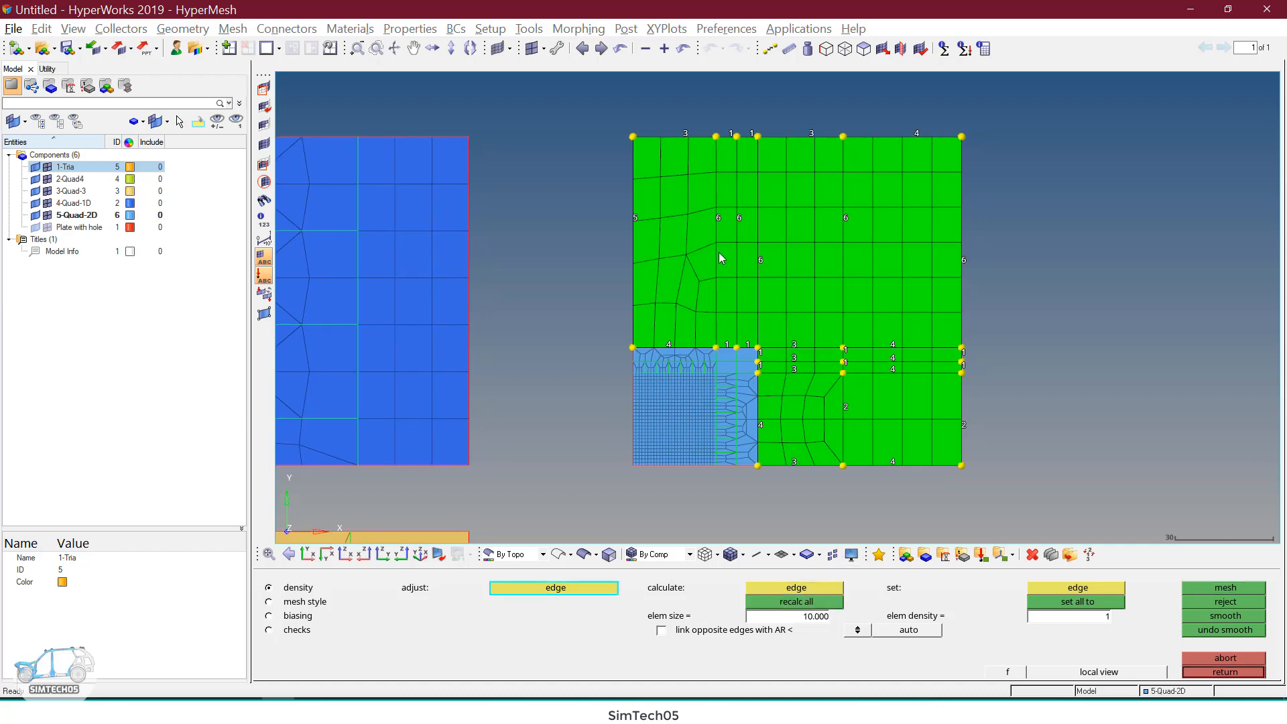
pyautogui.click(685, 135)
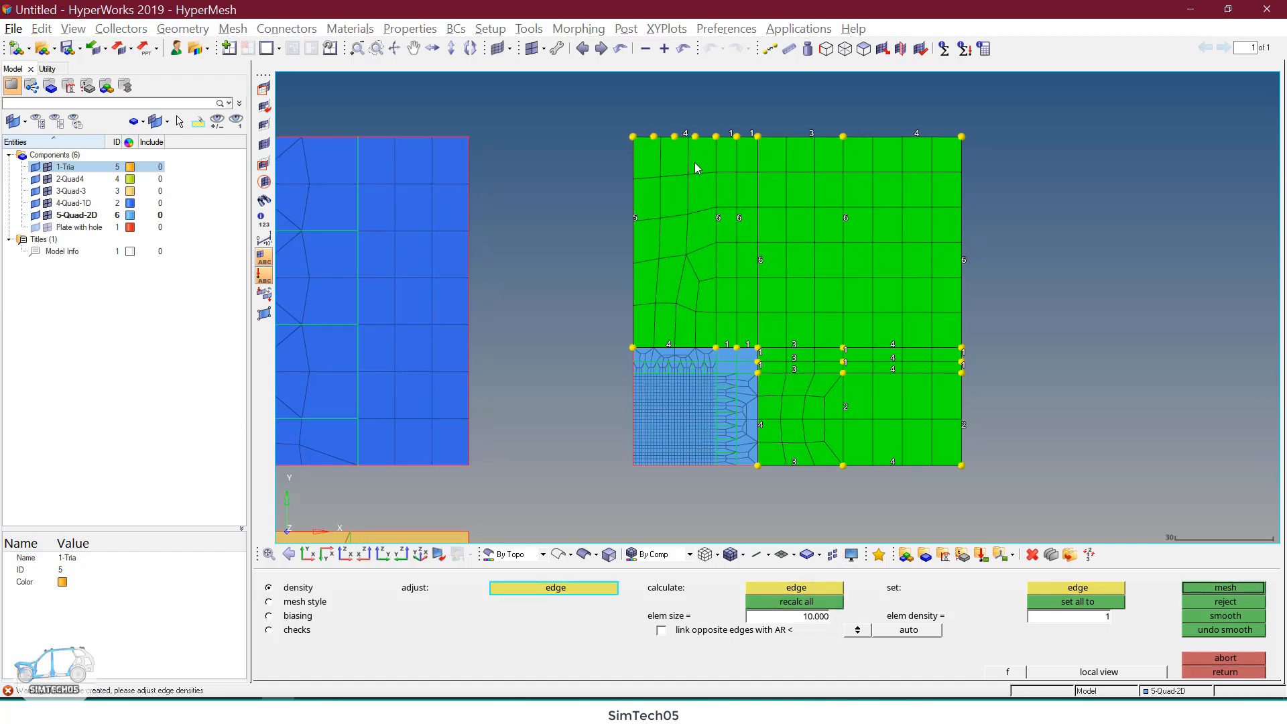
pyautogui.click(636, 217)
pyautogui.middleClick(646, 237)
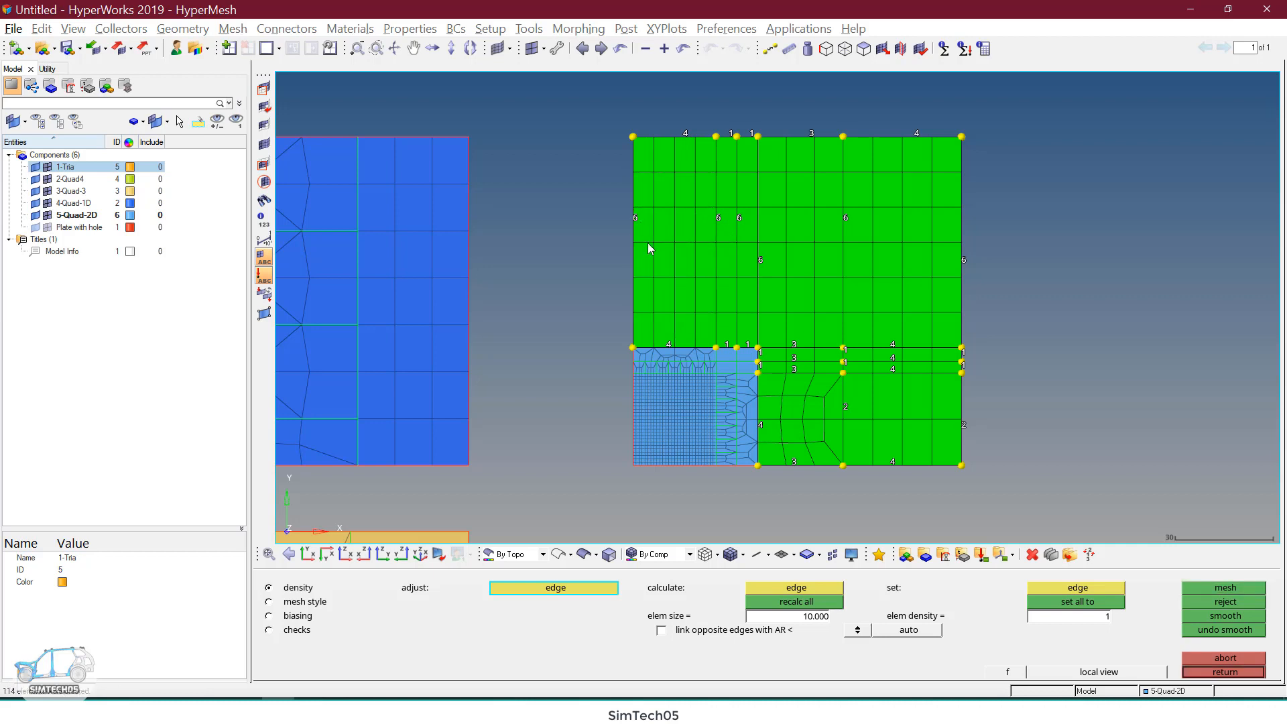
# Step: Set both vertical edge densities of the lower outer surface to 4, remesh, and accept the mesh
pyautogui.click(964, 424)
pyautogui.click(843, 405)
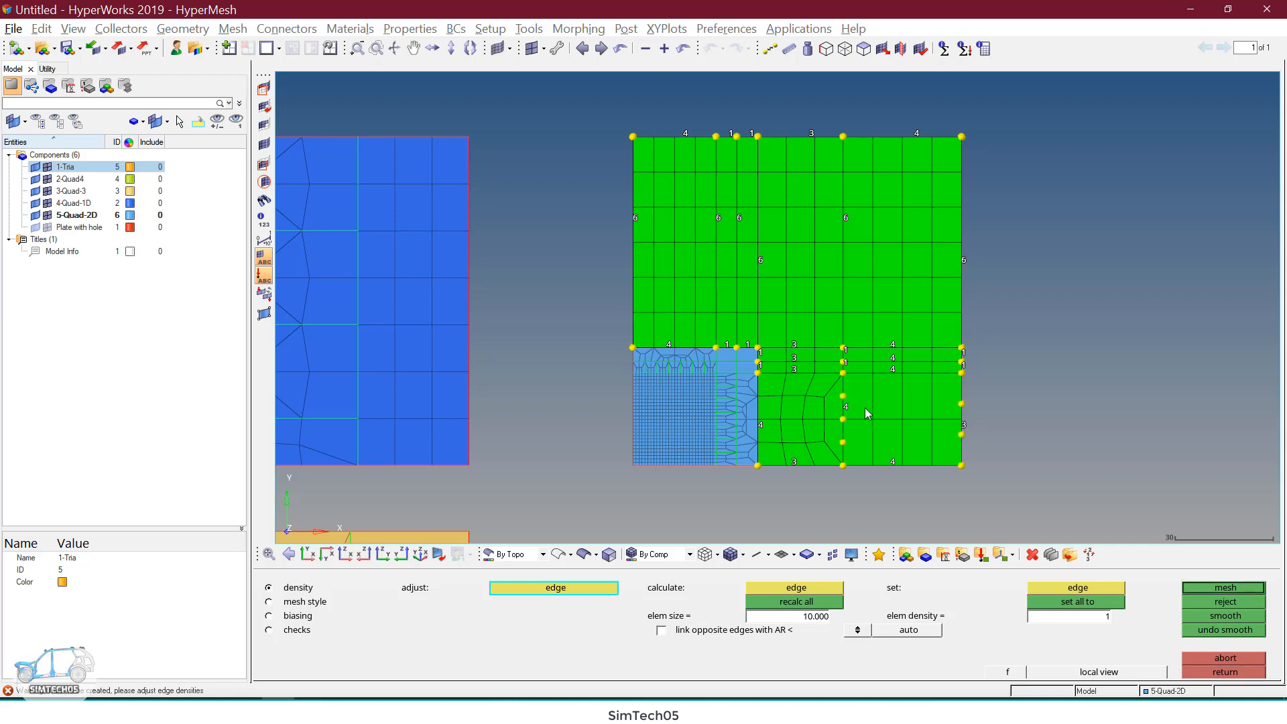
pyautogui.click(963, 424)
pyautogui.middleClick(969, 422)
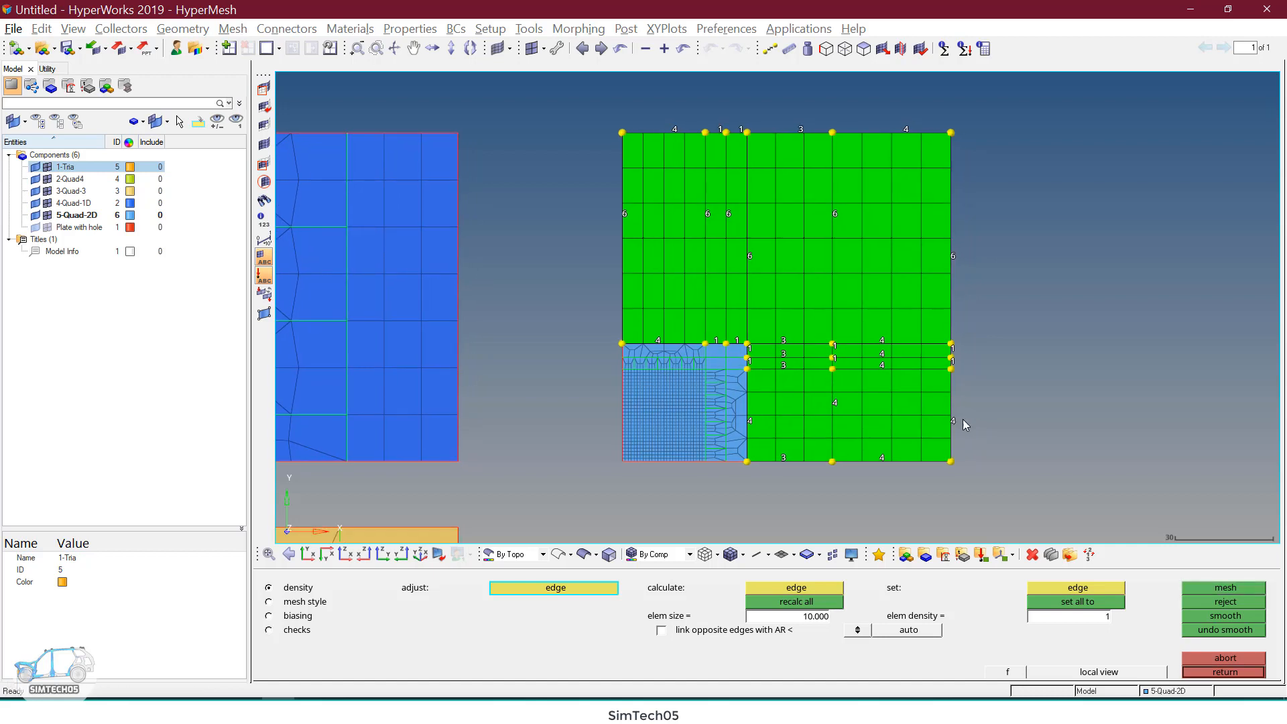
pyautogui.middleClick(961, 418)
# Step: Check the finished two-direction transition mesh, and display the geometry of the Plate with hole component
pyautogui.keyDown('ctrl'); pyautogui.scroll(3, 763, 404); pyautogui.keyUp('ctrl')
pyautogui.keyDown('ctrl'); pyautogui.moveTo(769, 399); pyautogui.dragTo(836, 348, button='right'); pyautogui.keyUp('ctrl')
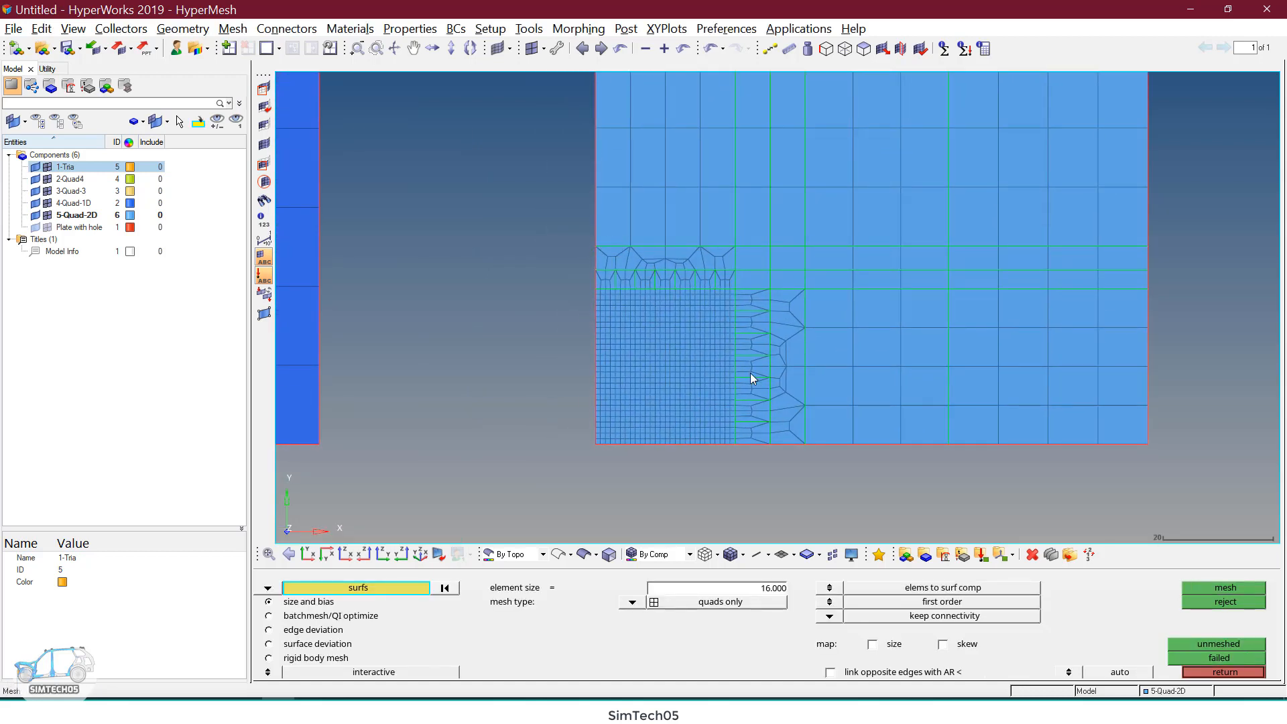
pyautogui.scroll(3, 781, 420)
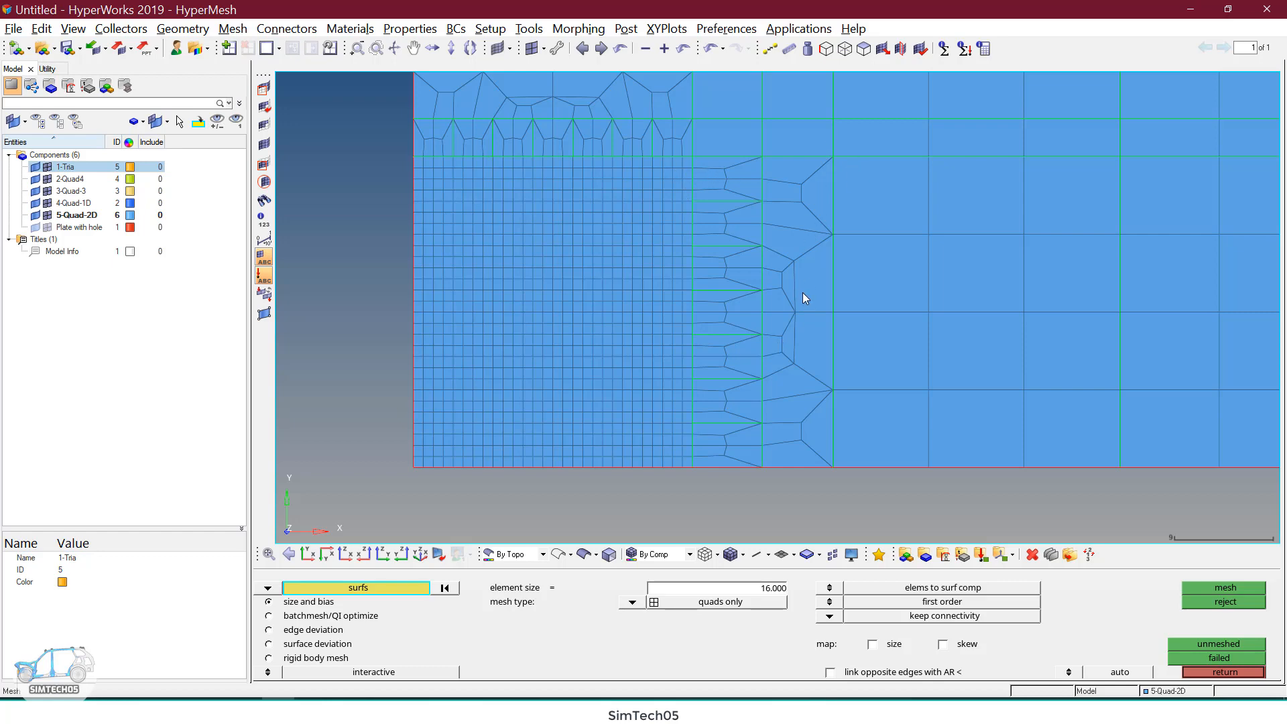
pyautogui.scroll(-8, 802, 293)
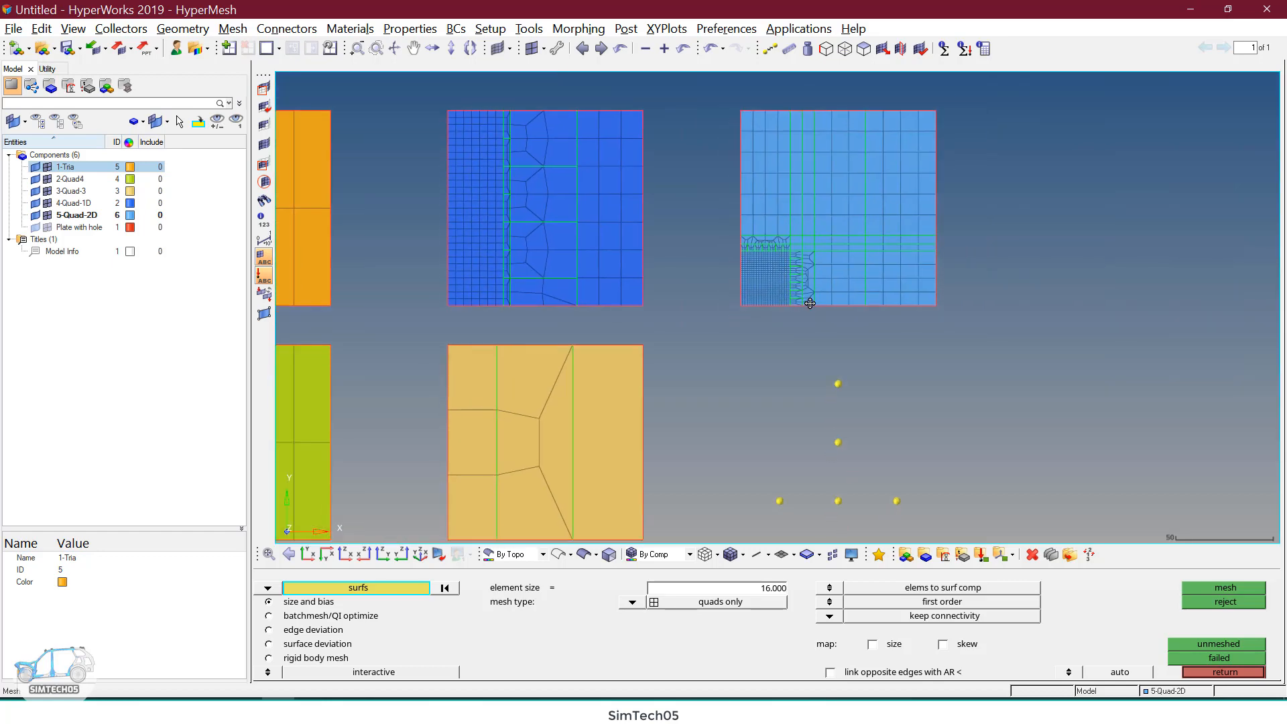
pyautogui.keyDown('ctrl'); pyautogui.moveTo(809, 303); pyautogui.dragTo(820, 290, button='right'); pyautogui.keyUp('ctrl')
pyautogui.click(35, 227)
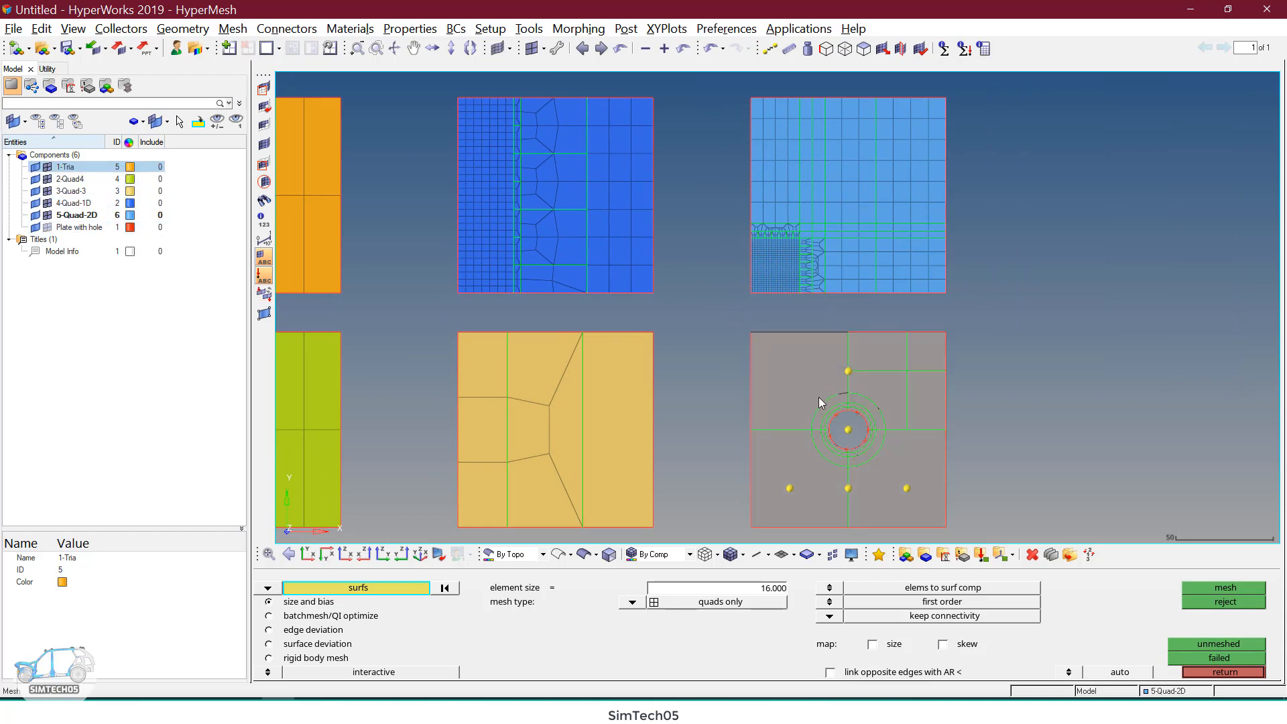
pyautogui.press('f')
pyautogui.scroll(8, 1113, 426)
pyautogui.keyDown('ctrl'); pyautogui.moveTo(1092, 419); pyautogui.dragTo(862, 366, button='right'); pyautogui.keyUp('ctrl')
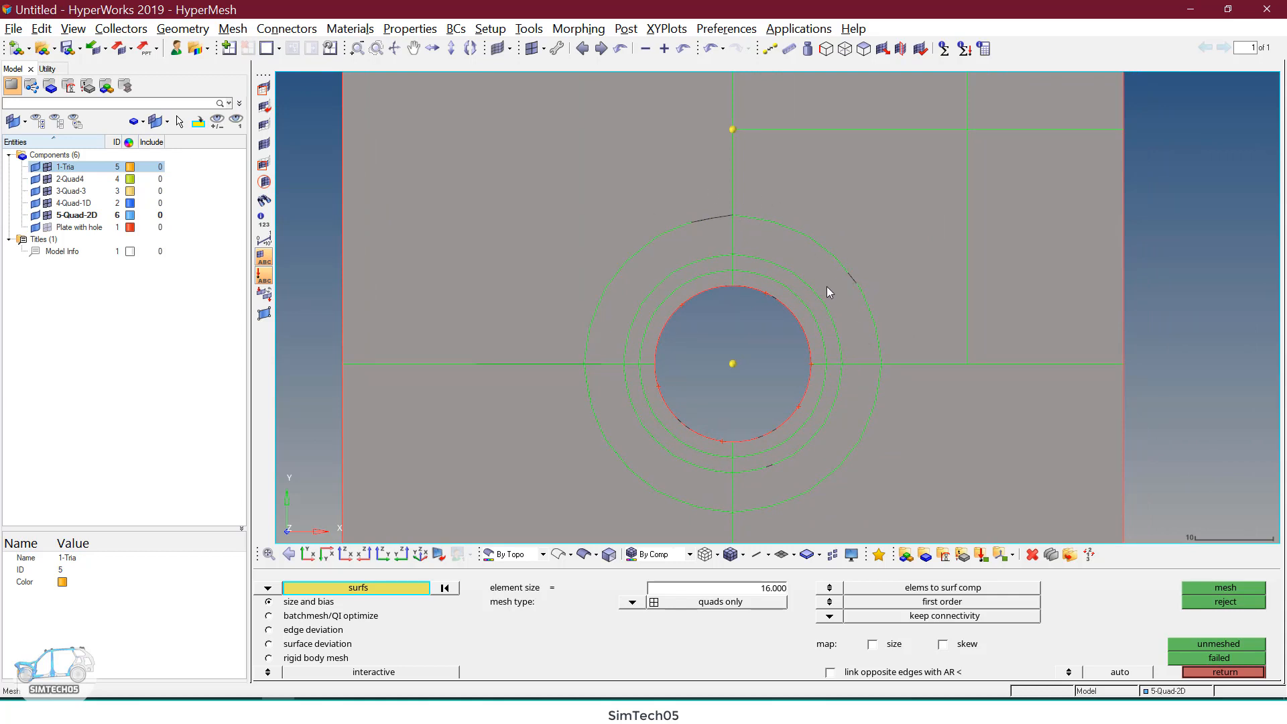
pyautogui.scroll(2, 757, 272)
pyautogui.keyDown('ctrl'); pyautogui.moveTo(758, 273); pyautogui.dragTo(763, 238, button='right'); pyautogui.keyUp('ctrl')
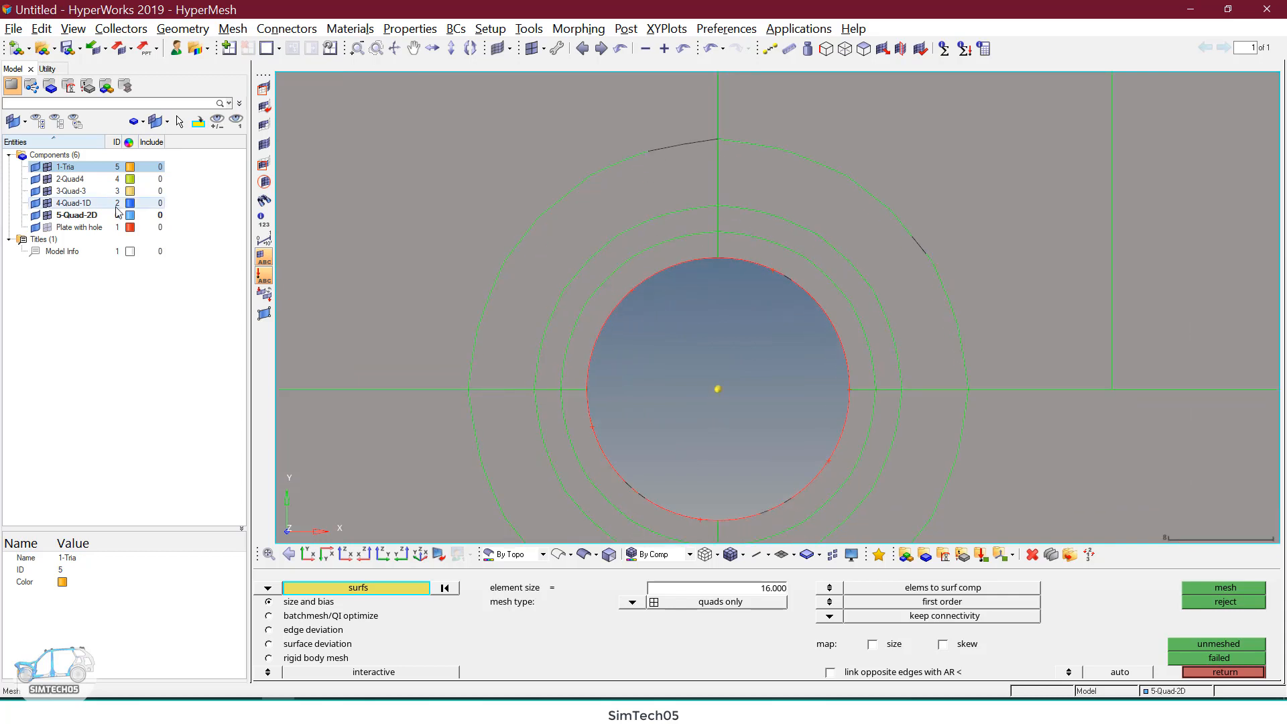
# Step: Display the elements of the Plate with hole component and examine the mesh around the hole
pyautogui.click(45, 228)
pyautogui.keyDown('ctrl'); pyautogui.moveTo(687, 333); pyautogui.dragTo(702, 312, button='right'); pyautogui.keyUp('ctrl')
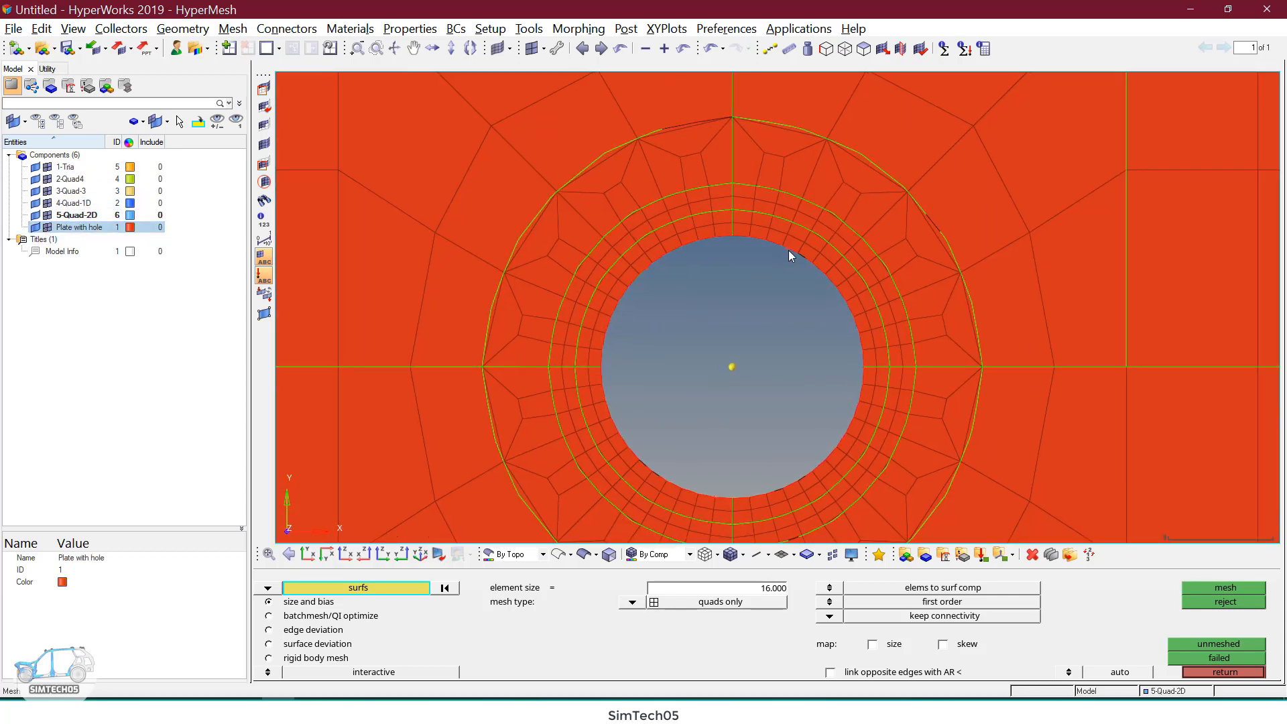
pyautogui.keyDown('ctrl'); pyautogui.moveTo(902, 266); pyautogui.dragTo(842, 338, button='right'); pyautogui.keyUp('ctrl')
pyautogui.keyDown('ctrl'); pyautogui.scroll(-3, 858, 323); pyautogui.keyUp('ctrl')
pyautogui.keyDown('ctrl'); pyautogui.moveTo(831, 235); pyautogui.dragTo(801, 288, button='right'); pyautogui.keyUp('ctrl')
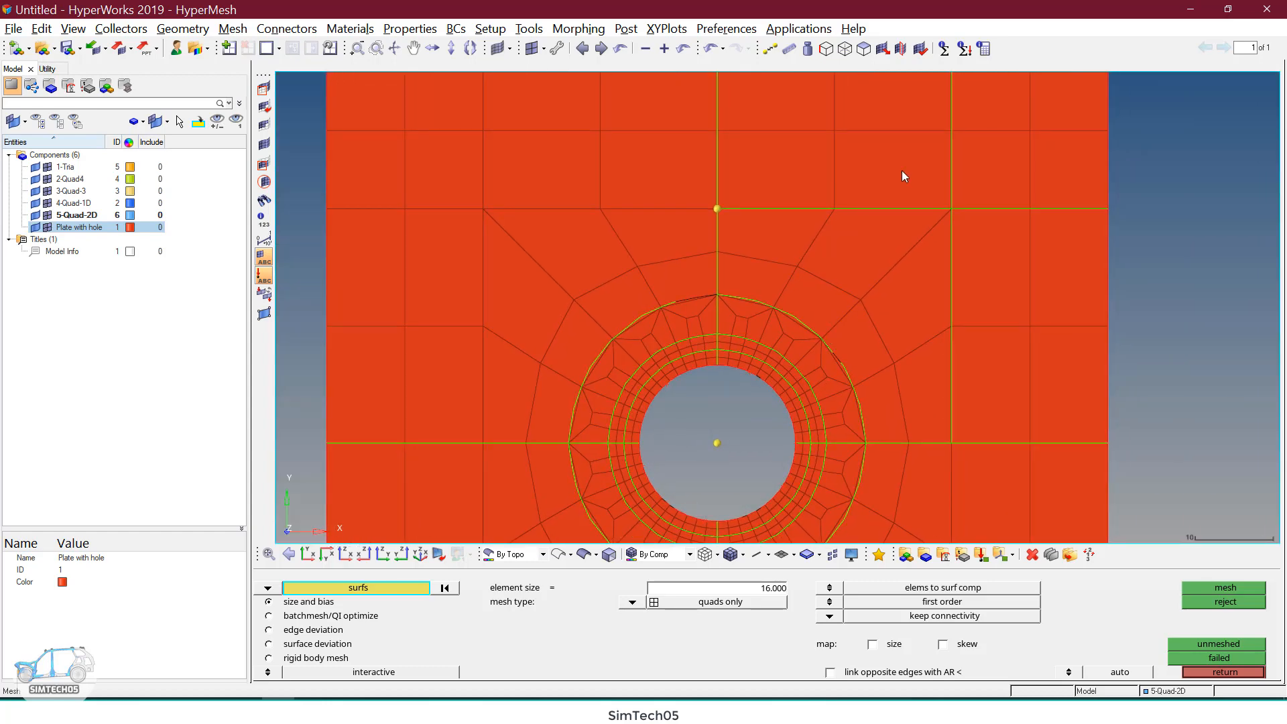
pyautogui.keyDown('ctrl'); pyautogui.scroll(-4, 954, 308); pyautogui.keyUp('ctrl')
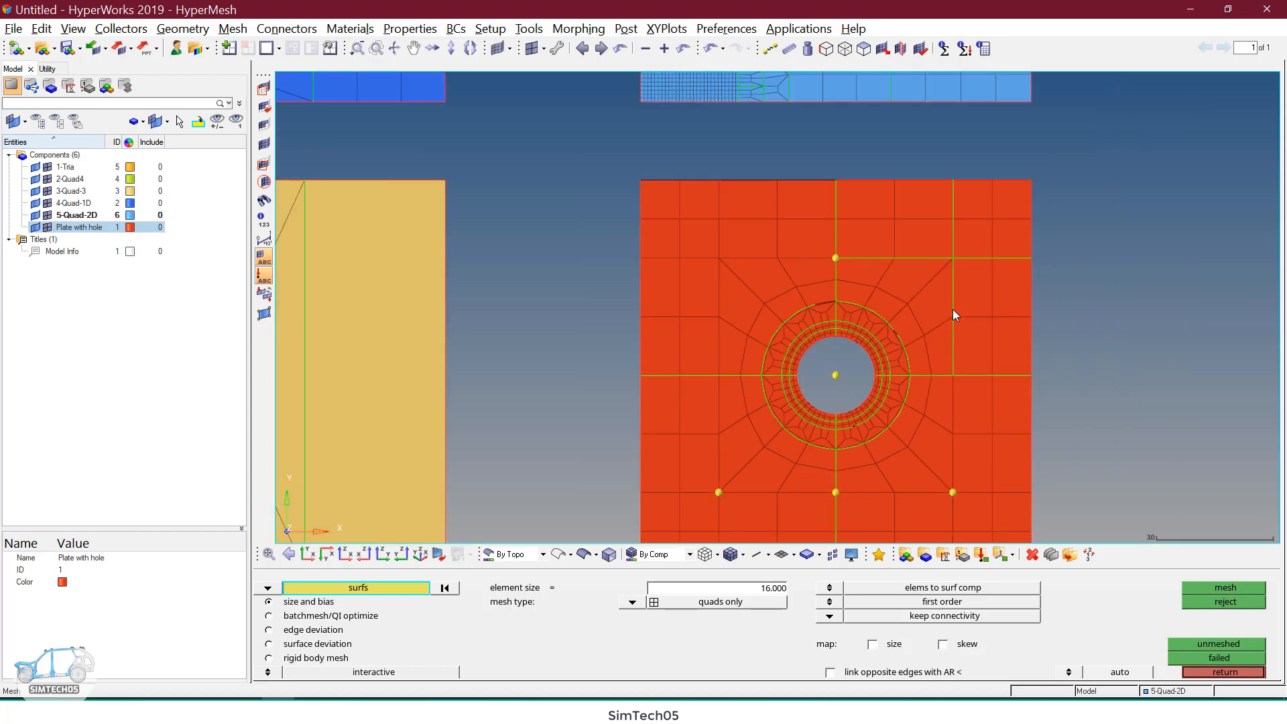
# Step: Delete all elements of the plate with the hole
pyautogui.keyDown('ctrl'); pyautogui.moveTo(952, 309); pyautogui.dragTo(943, 298, button='right'); pyautogui.keyUp('ctrl')
pyautogui.press('F2')
pyautogui.keyDown('ctrl'); pyautogui.scroll(-1, 858, 320); pyautogui.keyUp('ctrl')
pyautogui.keyDown('shift'); pyautogui.moveTo(701, 203); pyautogui.dragTo(1062, 517); pyautogui.keyUp('shift')
pyautogui.middleClick(927, 395)
pyautogui.keyDown('ctrl'); pyautogui.scroll(4, 852, 323); pyautogui.keyUp('ctrl')
pyautogui.keyDown('ctrl'); pyautogui.moveTo(853, 323); pyautogui.dragTo(835, 389, button='right'); pyautogui.keyUp('ctrl')
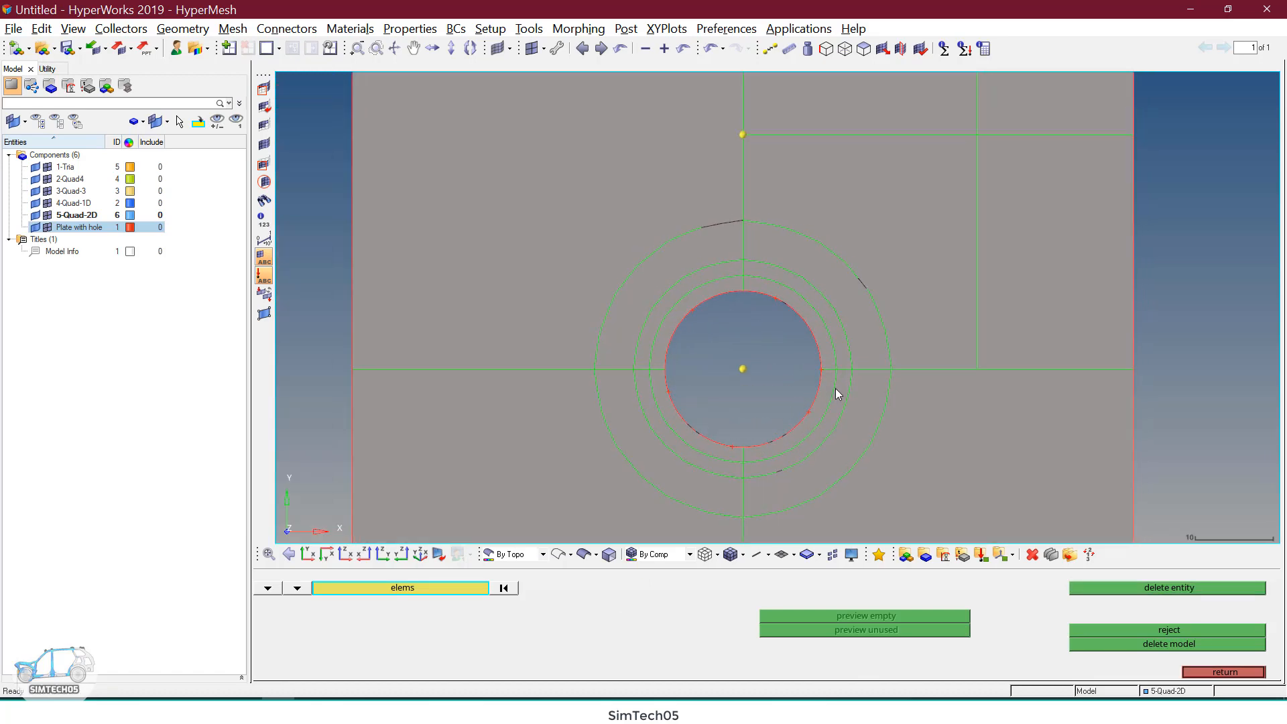
pyautogui.press('F11')
pyautogui.keyDown('ctrl'); pyautogui.scroll(2, 846, 315); pyautogui.keyUp('ctrl')
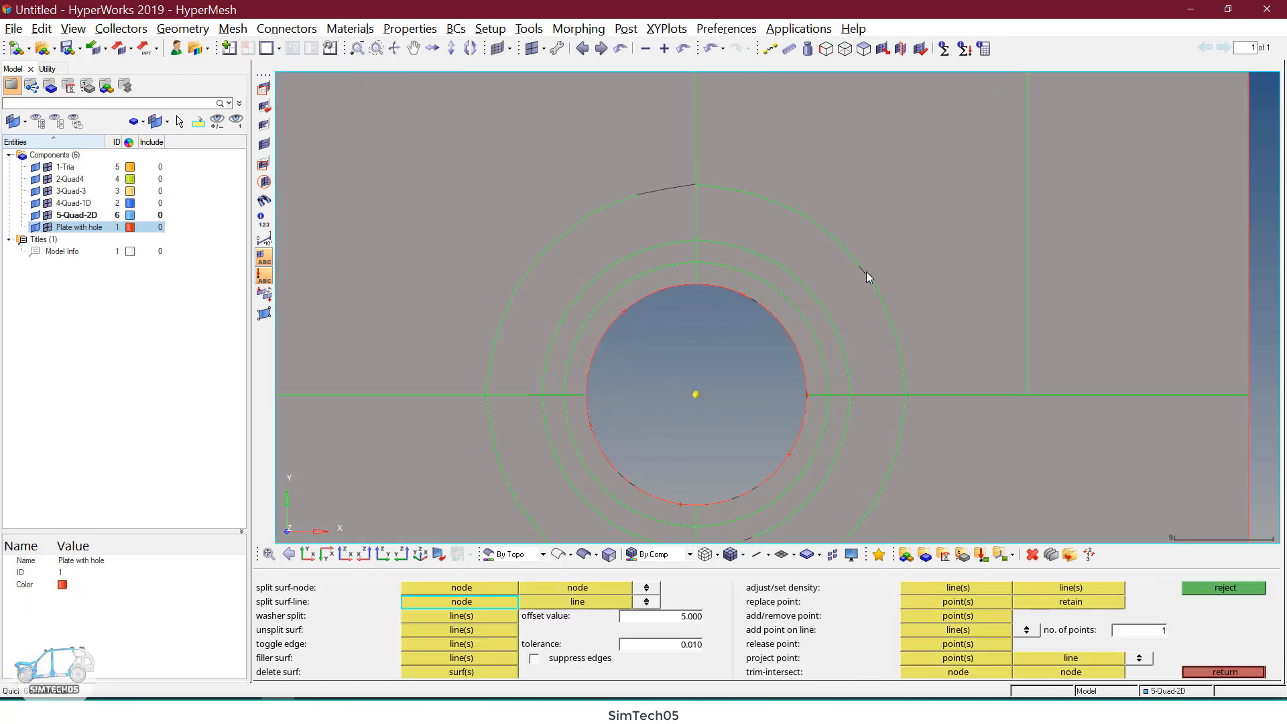
pyautogui.press('Escape')
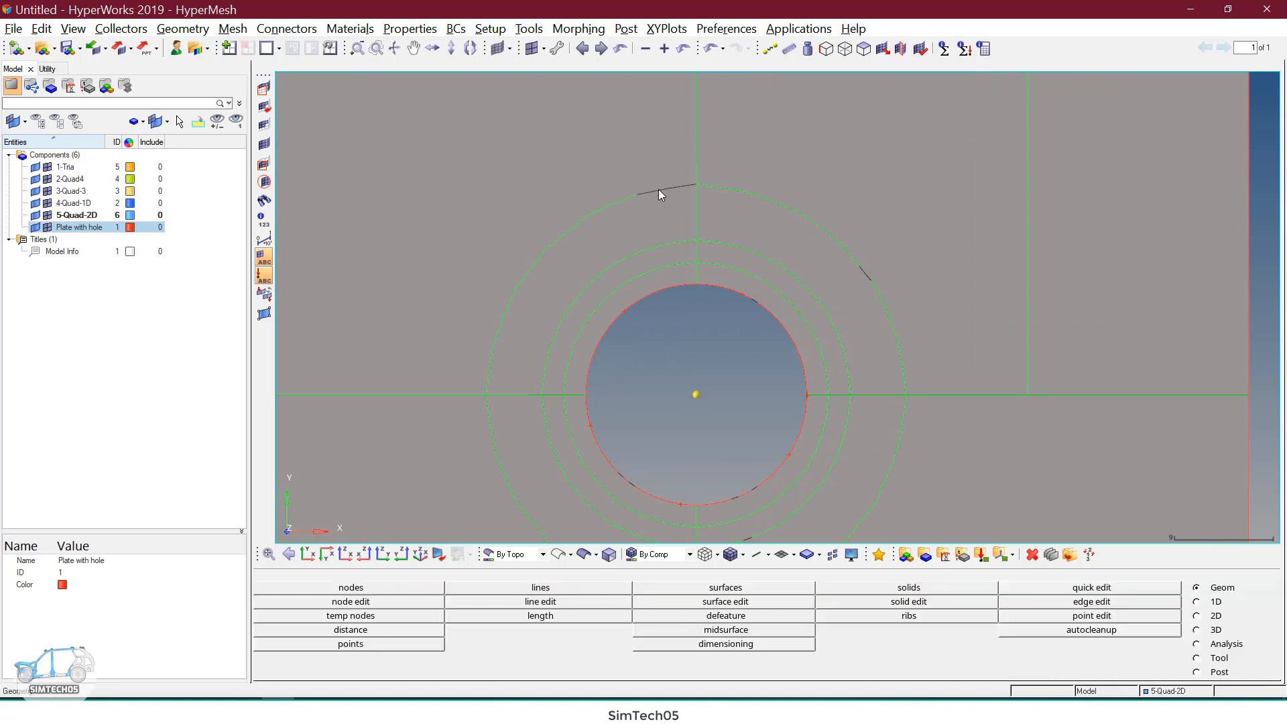
# Step: Mesh the upper quarter surface of the innermost ring around the hole with quads only at an element size of 2
pyautogui.press('F12')
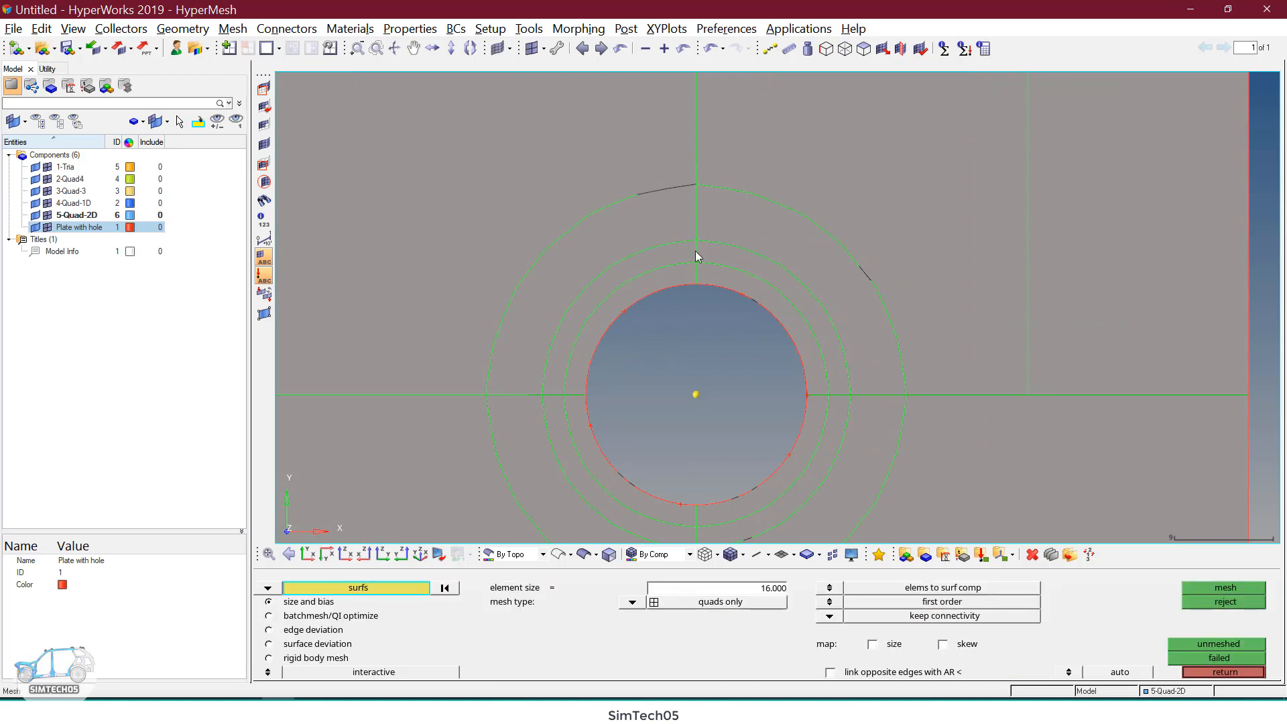
pyautogui.click(761, 292)
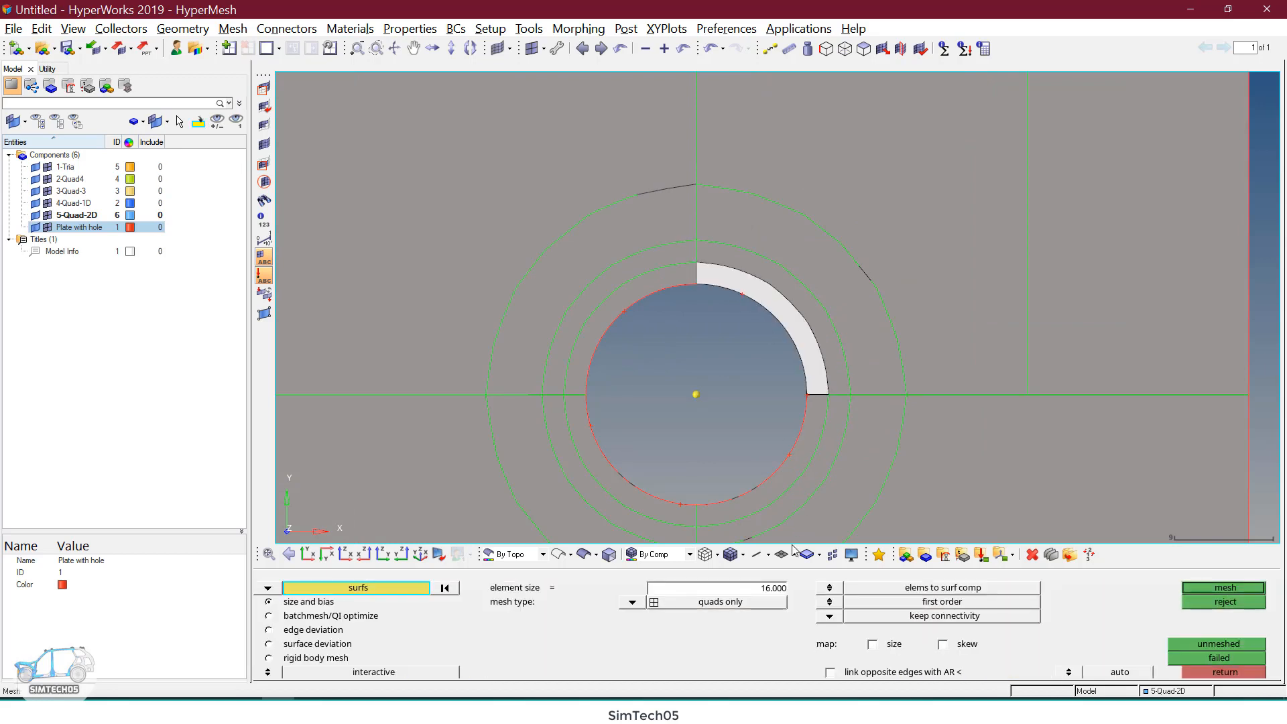
pyautogui.click(772, 589)
pyautogui.write('2')
pyautogui.click(1236, 587)
pyautogui.scroll(3, 760, 316)
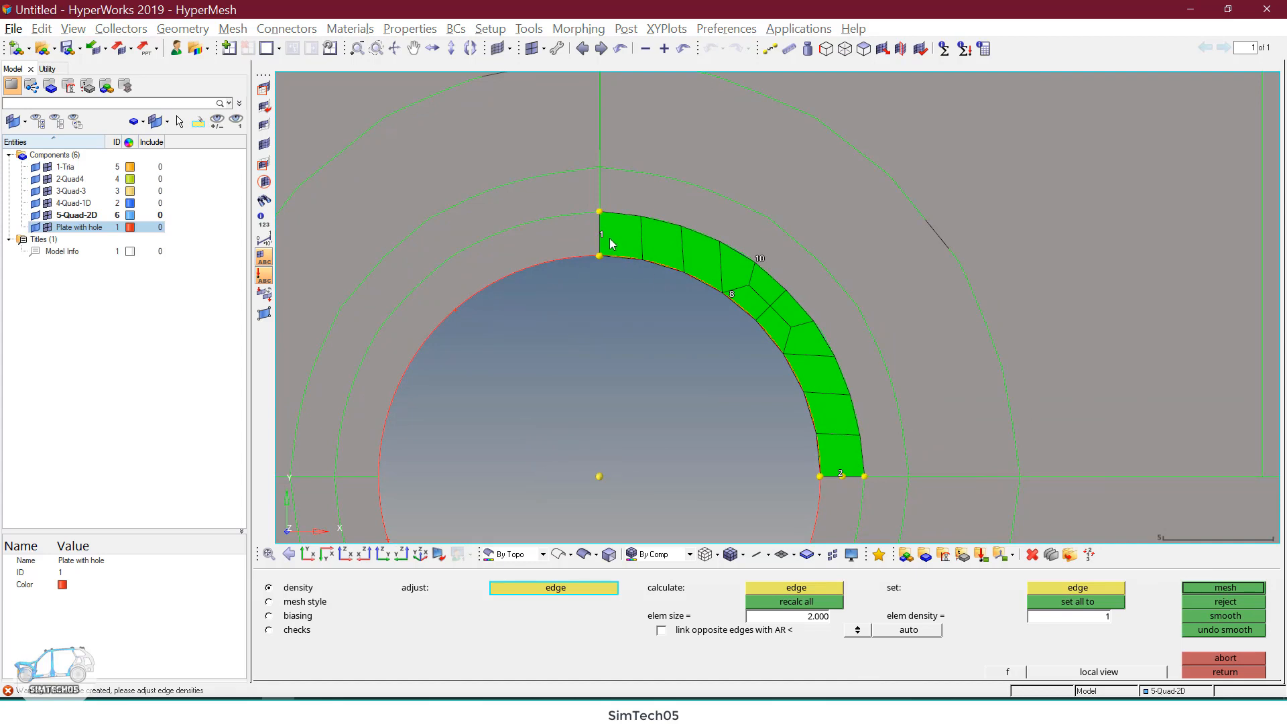
# Step: Set the innermost ring quarter's radial edge density to 2 and both arc densities to 12, and remesh
pyautogui.click(610, 243)
pyautogui.moveTo(733, 293); pyautogui.dragTo(742, 288)
pyautogui.click(763, 259)
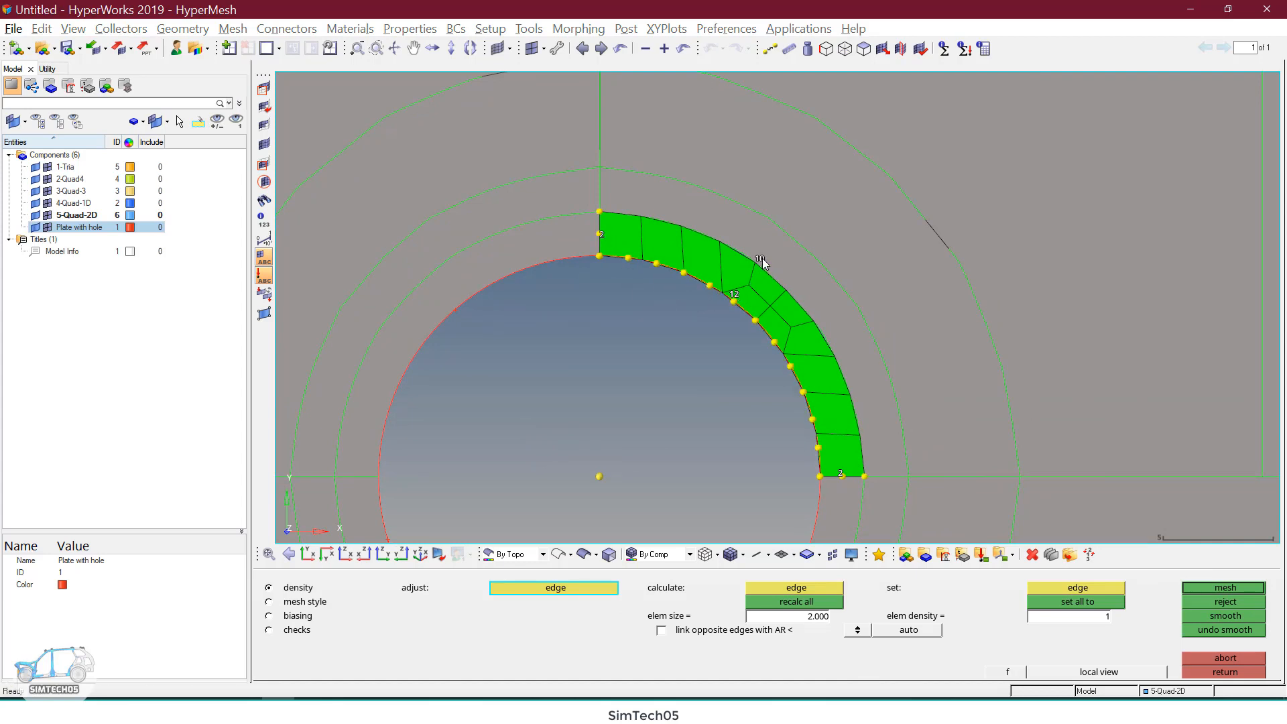
pyautogui.click(764, 258)
pyautogui.keyDown('ctrl'); pyautogui.moveTo(801, 296); pyautogui.dragTo(800, 296, button='right'); pyautogui.keyUp('ctrl')
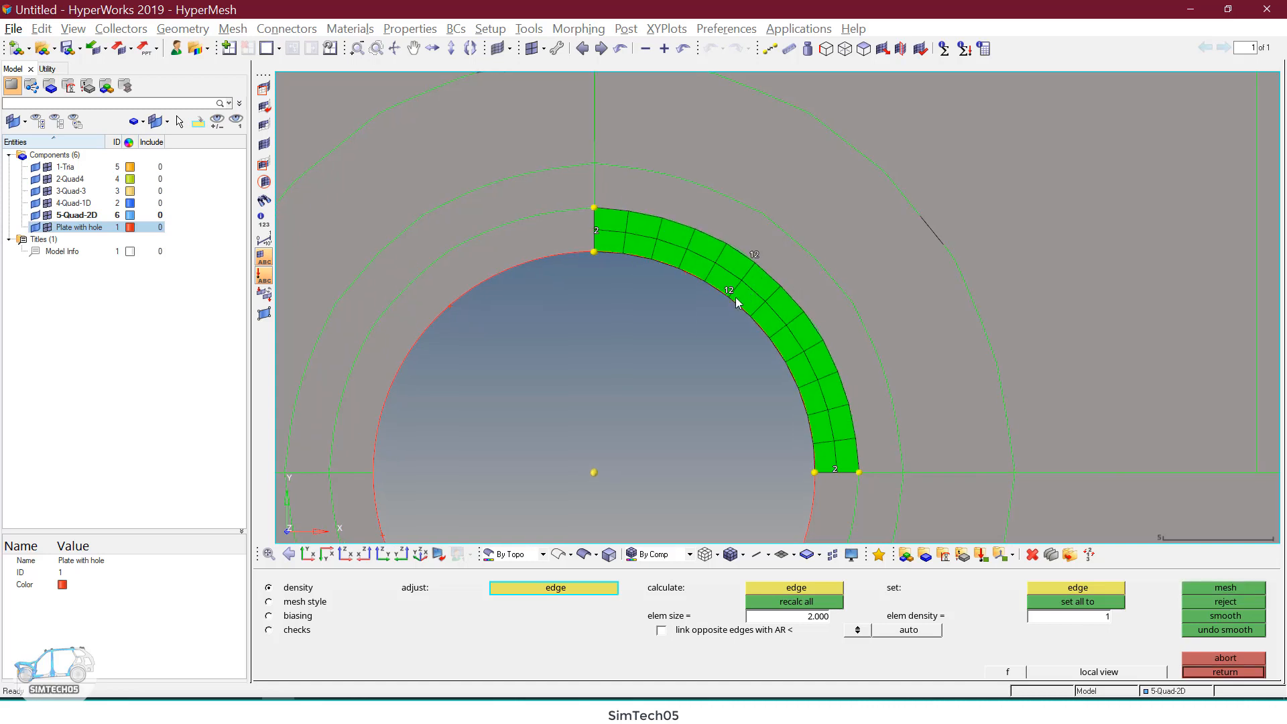
# Step: Set both radial edge densities of the innermost ring quarter to 3, remesh, and accept the mesh
pyautogui.scroll(-3, 841, 248)
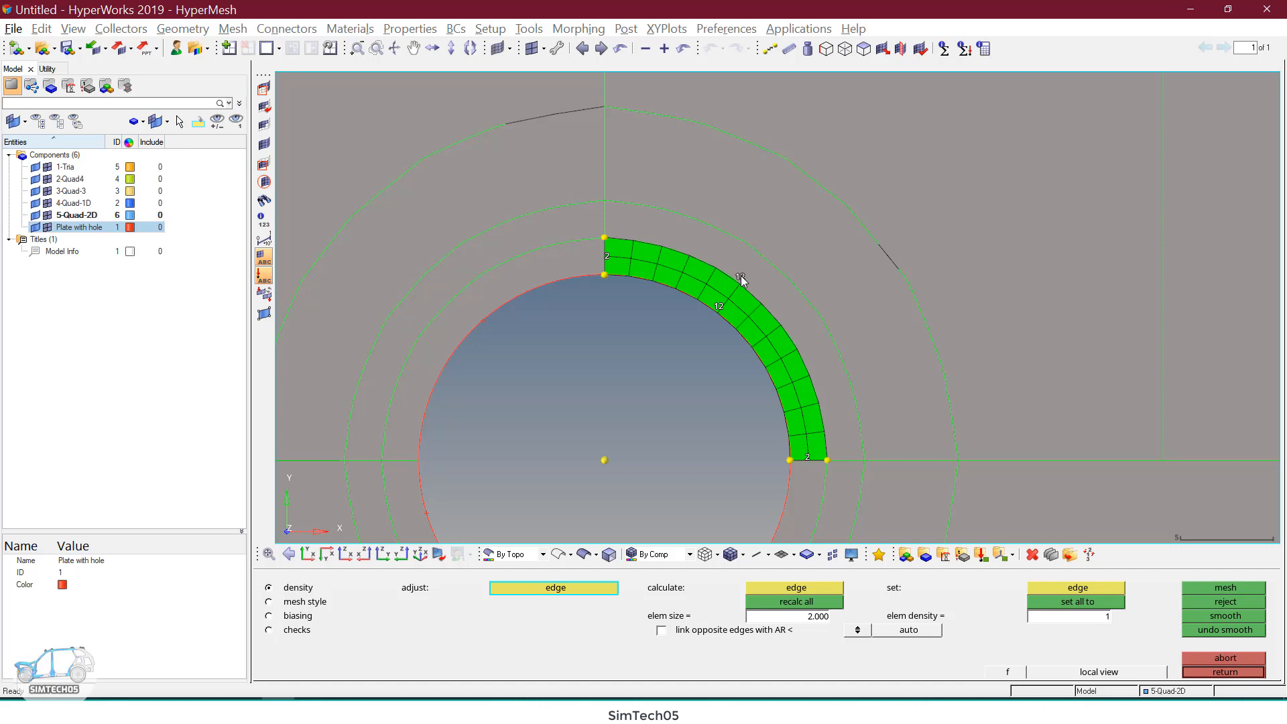
pyautogui.click(607, 255)
pyautogui.click(810, 456)
pyautogui.middleClick(811, 456)
pyautogui.keyDown('ctrl'); pyautogui.scroll(2, 797, 352); pyautogui.keyUp('ctrl')
pyautogui.keyDown('ctrl'); pyautogui.moveTo(781, 356); pyautogui.dragTo(772, 374, button='right'); pyautogui.keyUp('ctrl')
pyautogui.press('Escape')
# Step: Mesh the adjoining second ring quarter with quads at size 2, using radial densities of 2 and an outer arc density of 12, and accept it
pyautogui.click(791, 336)
pyautogui.middleClick(792, 335)
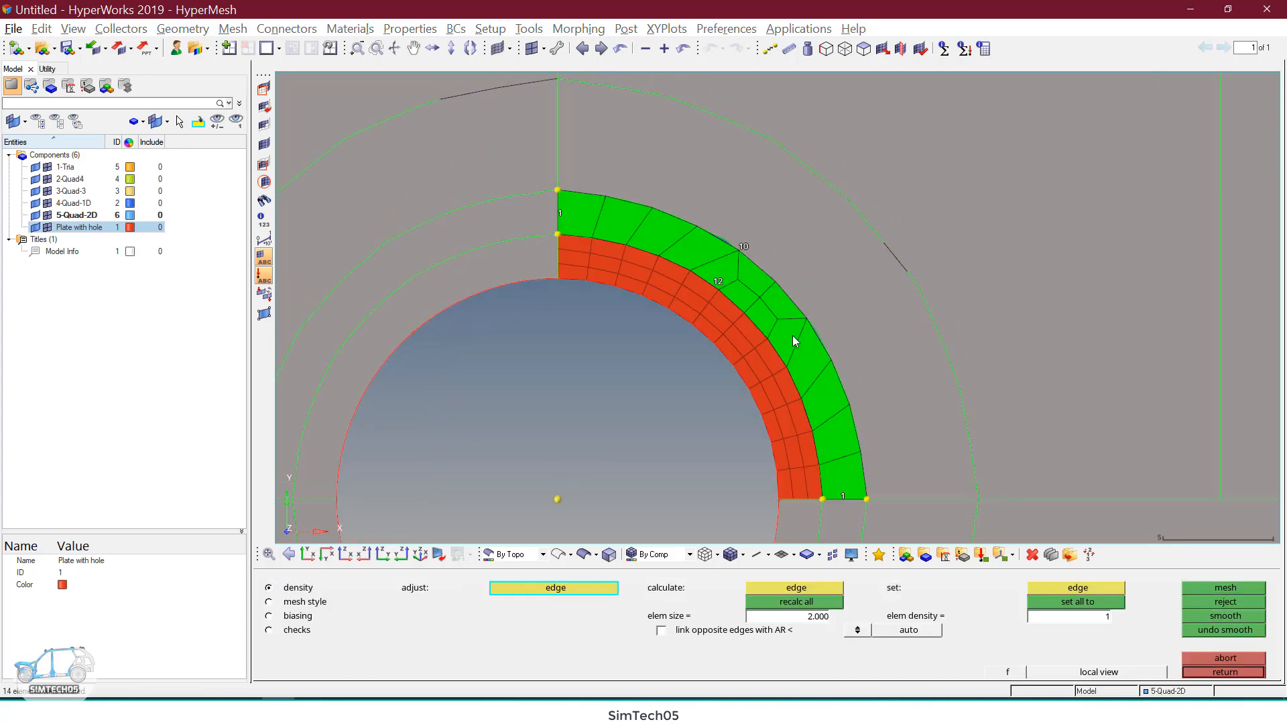
pyautogui.doubleClick(575, 214)
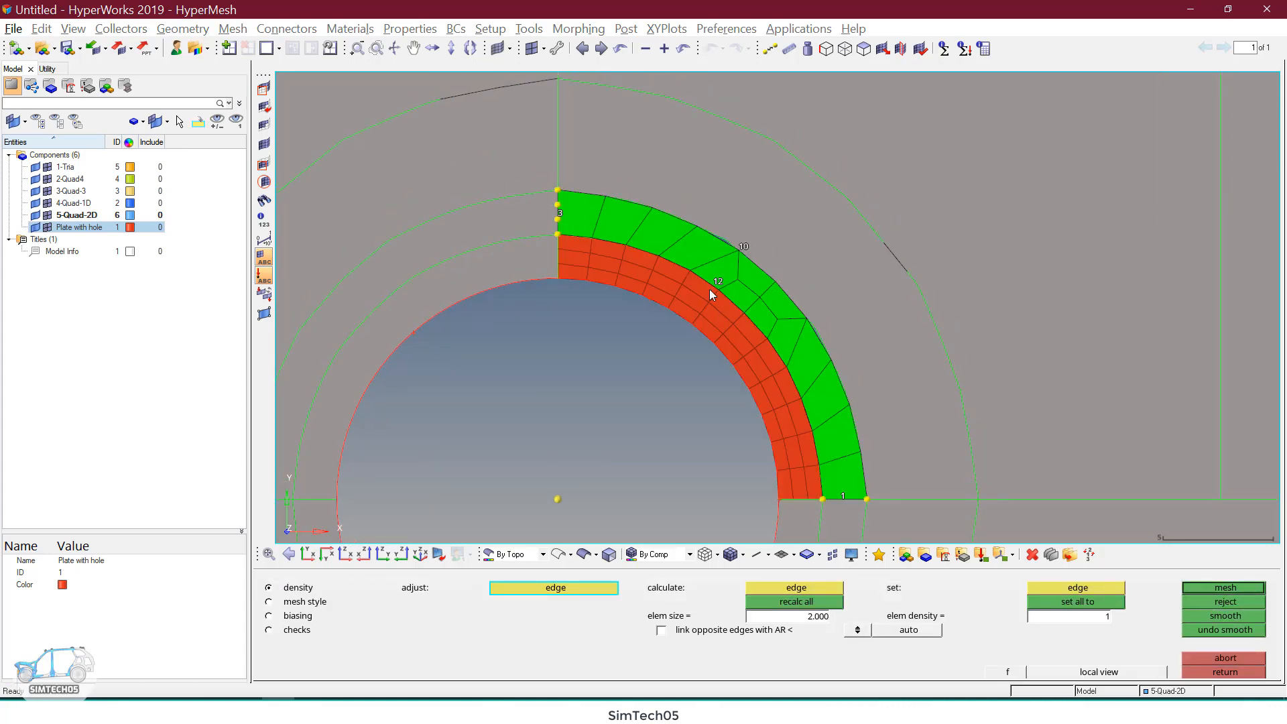
pyautogui.click(846, 497)
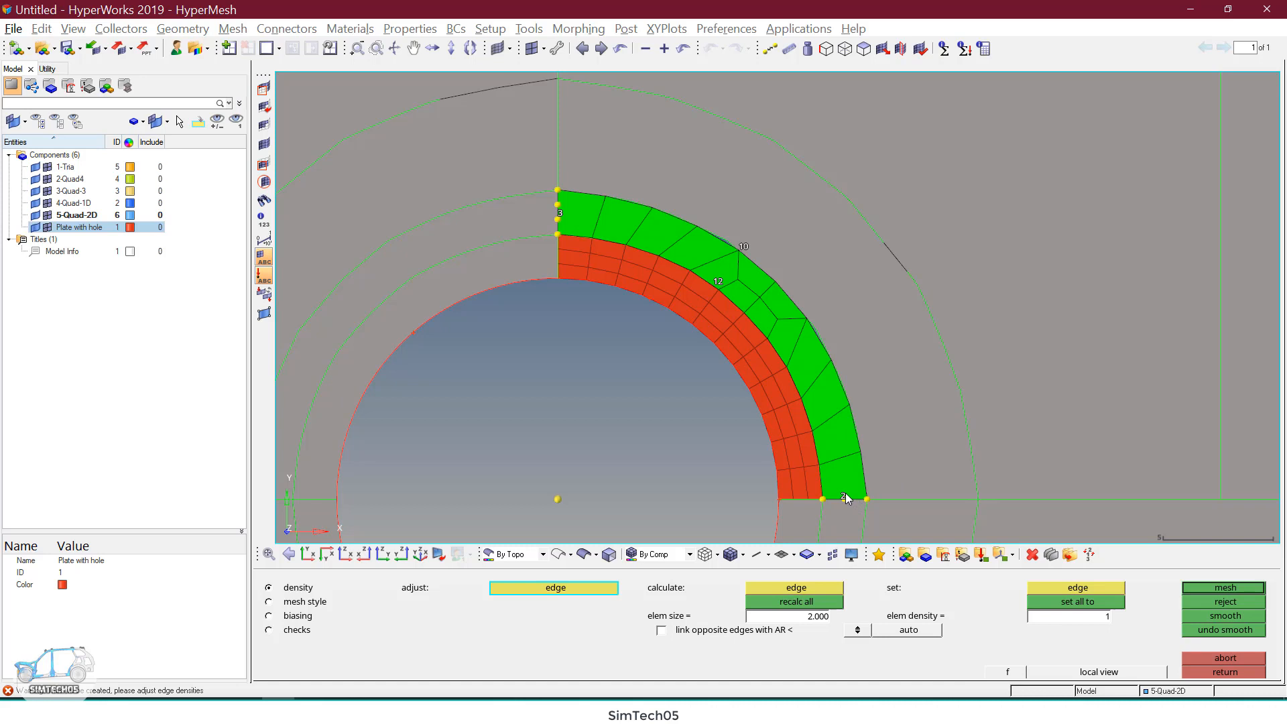
pyautogui.rightClick(580, 222)
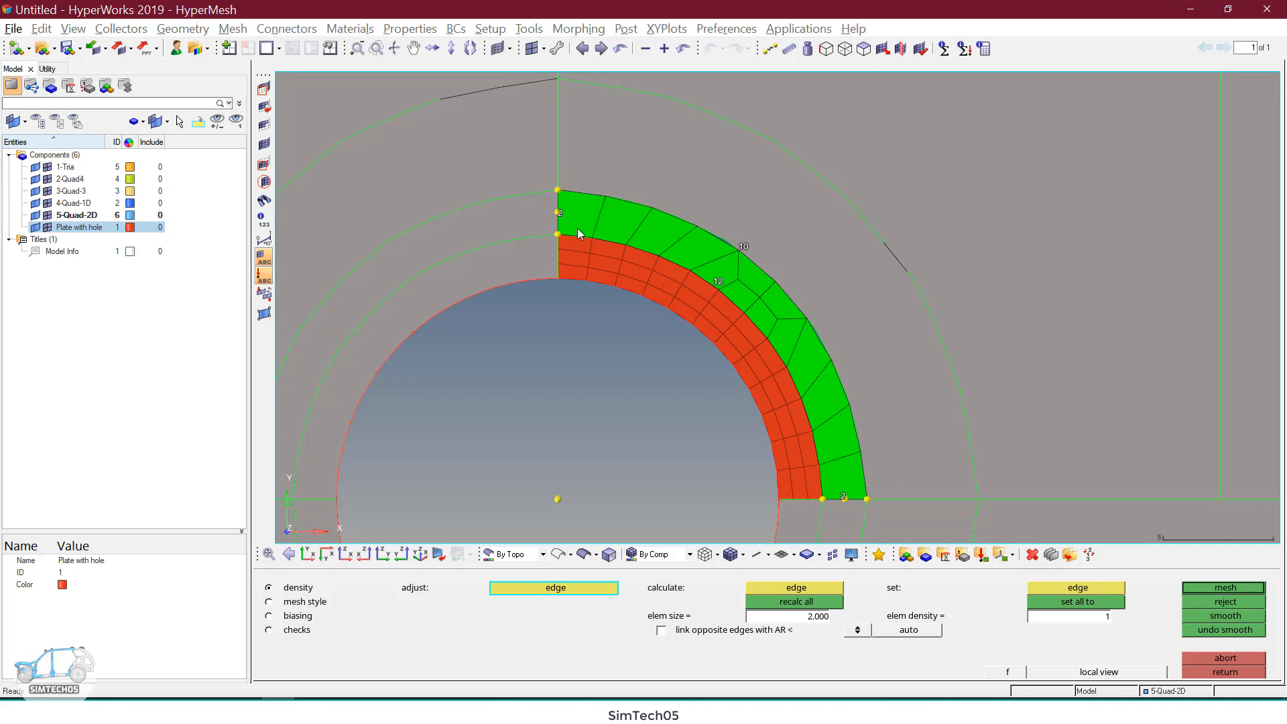
pyautogui.doubleClick(738, 246)
pyautogui.scroll(-1, 775, 256)
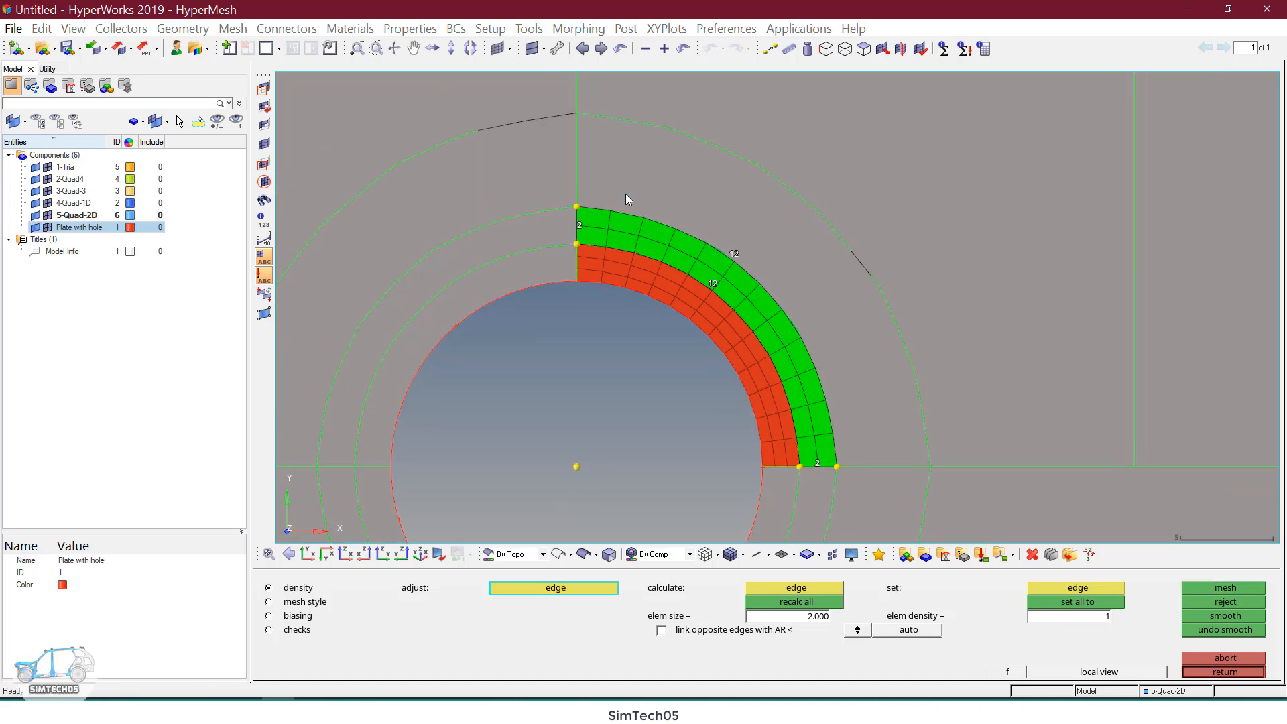
pyautogui.middleClick(830, 409)
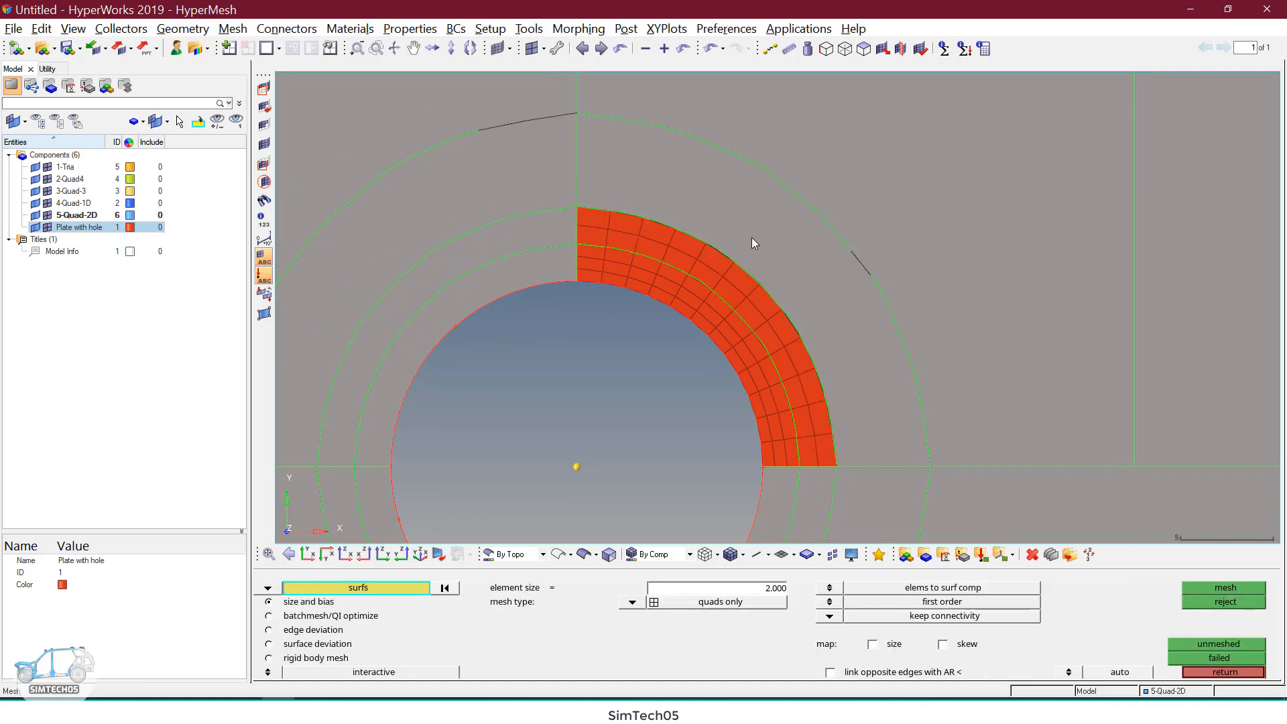
# Step: Mesh the outermost ring quarter around the hole with quads at an element size of 4
pyautogui.click(720, 235)
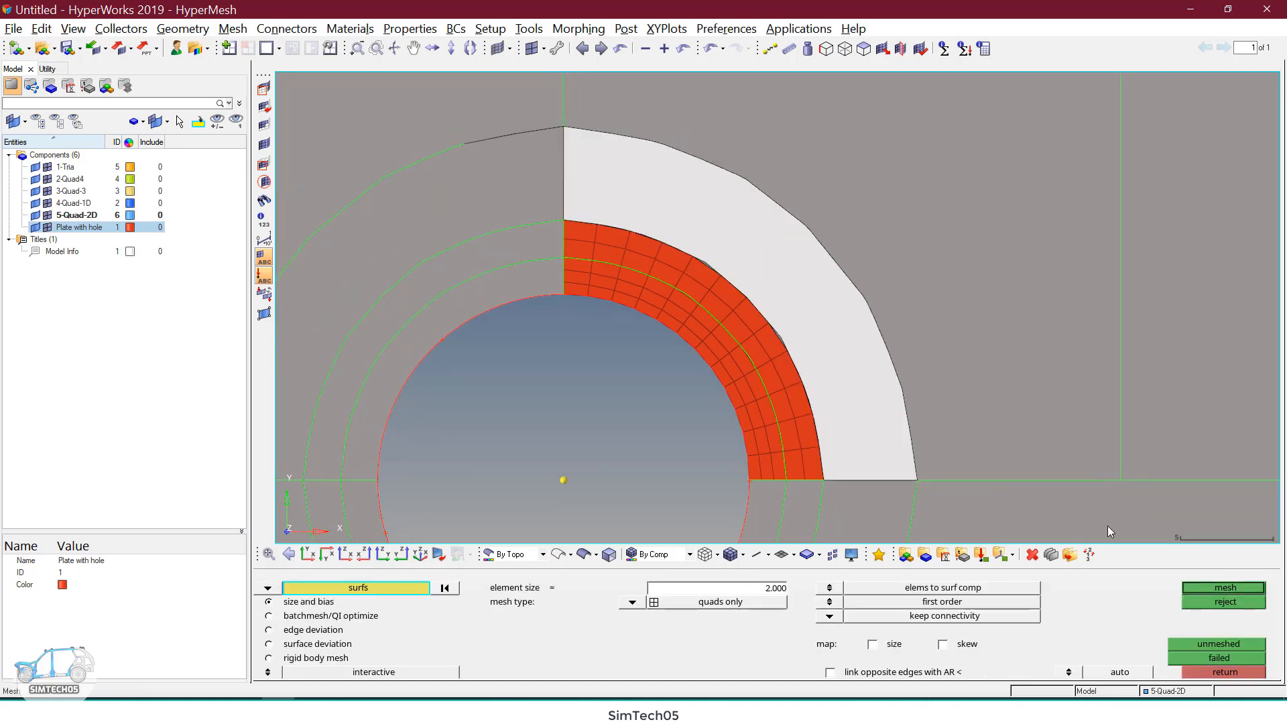
pyautogui.click(765, 588)
pyautogui.write('4')
pyautogui.click(1204, 589)
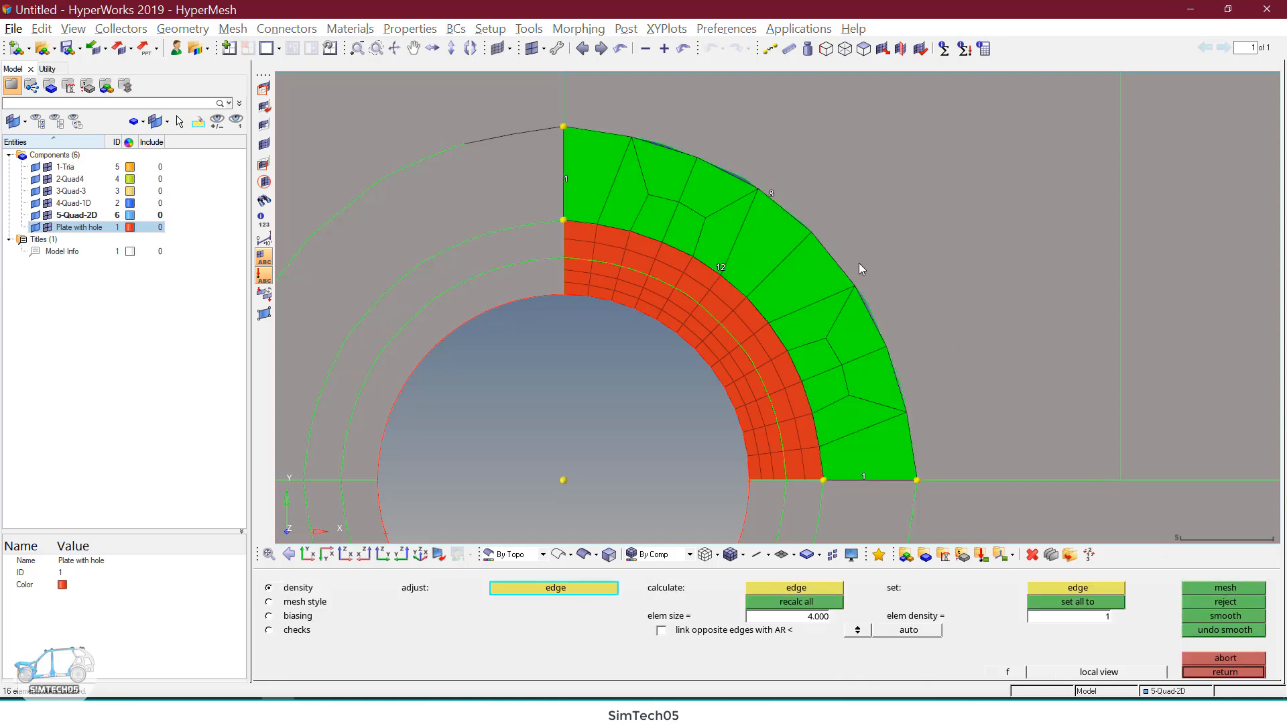
# Step: Reject the outermost ring quarter's mesh and mesh that surface again with quads only at an element size of 4
pyautogui.keyDown('ctrl'); pyautogui.moveTo(856, 276); pyautogui.dragTo(866, 305, button='right'); pyautogui.keyUp('ctrl')
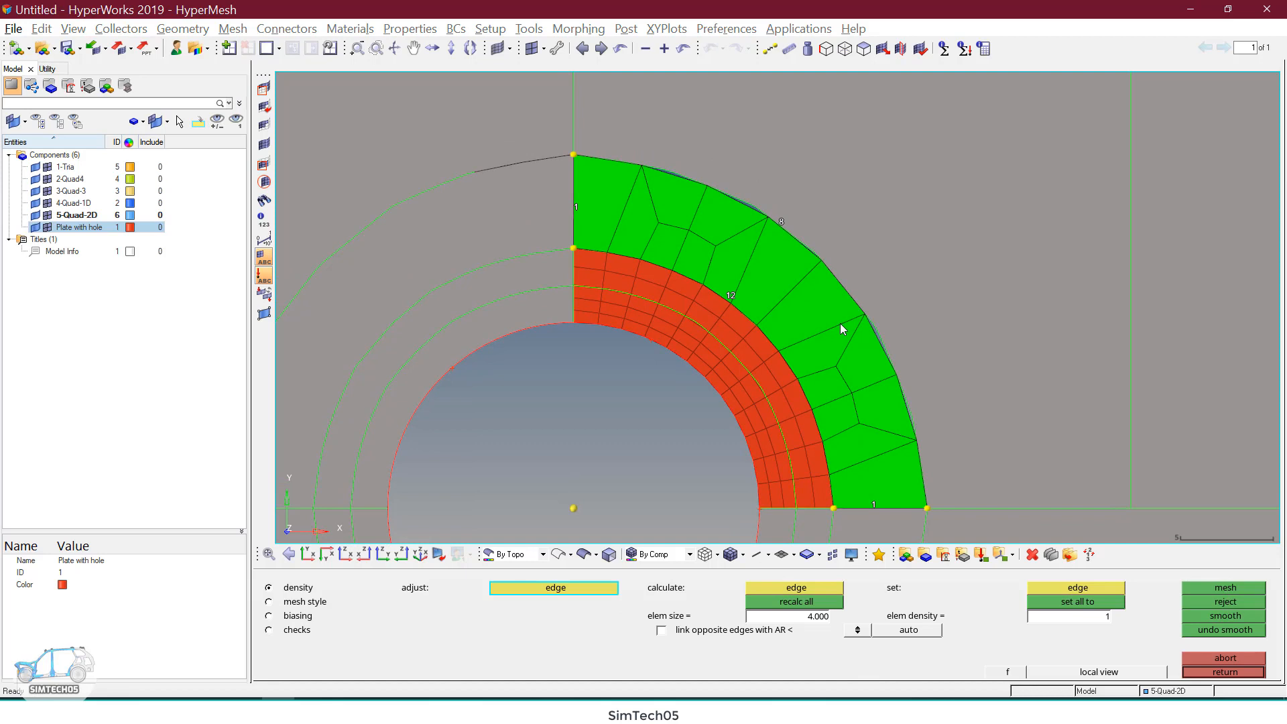
pyautogui.scroll(-1, 839, 323)
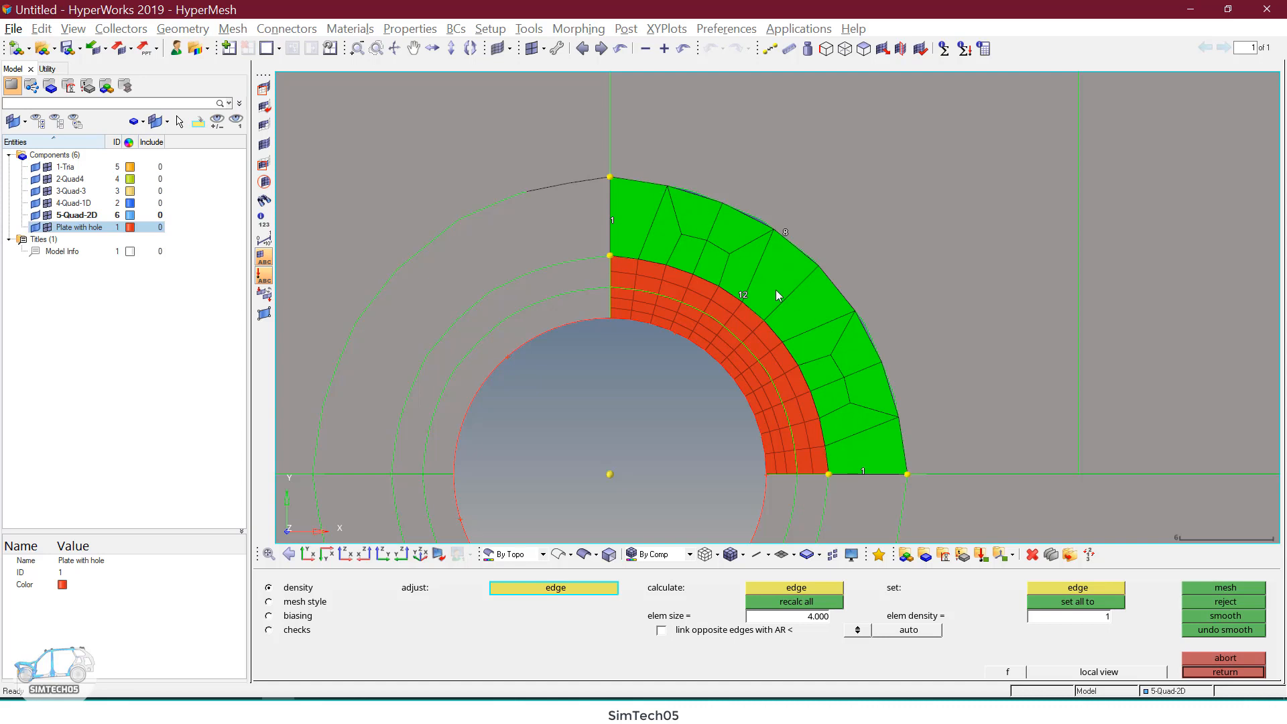
pyautogui.click(1228, 601)
pyautogui.keyDown('ctrl'); pyautogui.moveTo(791, 308); pyautogui.dragTo(747, 303, button='right'); pyautogui.keyUp('ctrl')
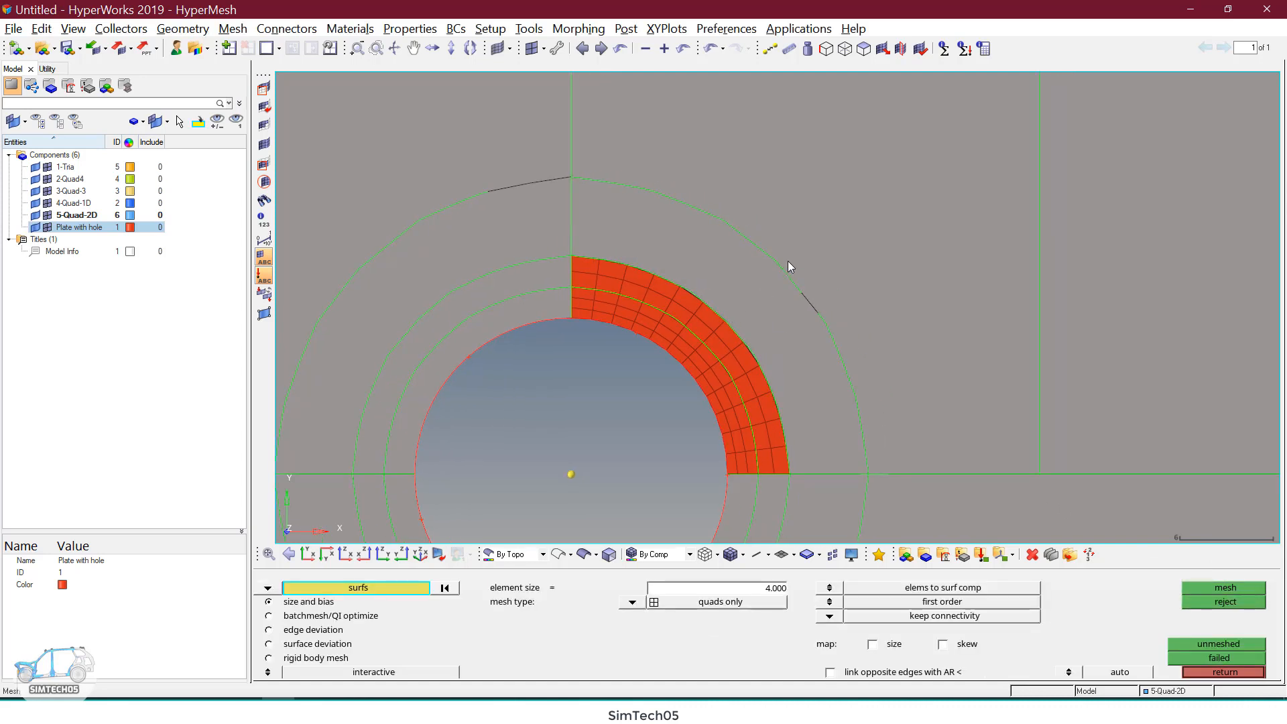
pyautogui.click(757, 295)
pyautogui.middleClick(756, 293)
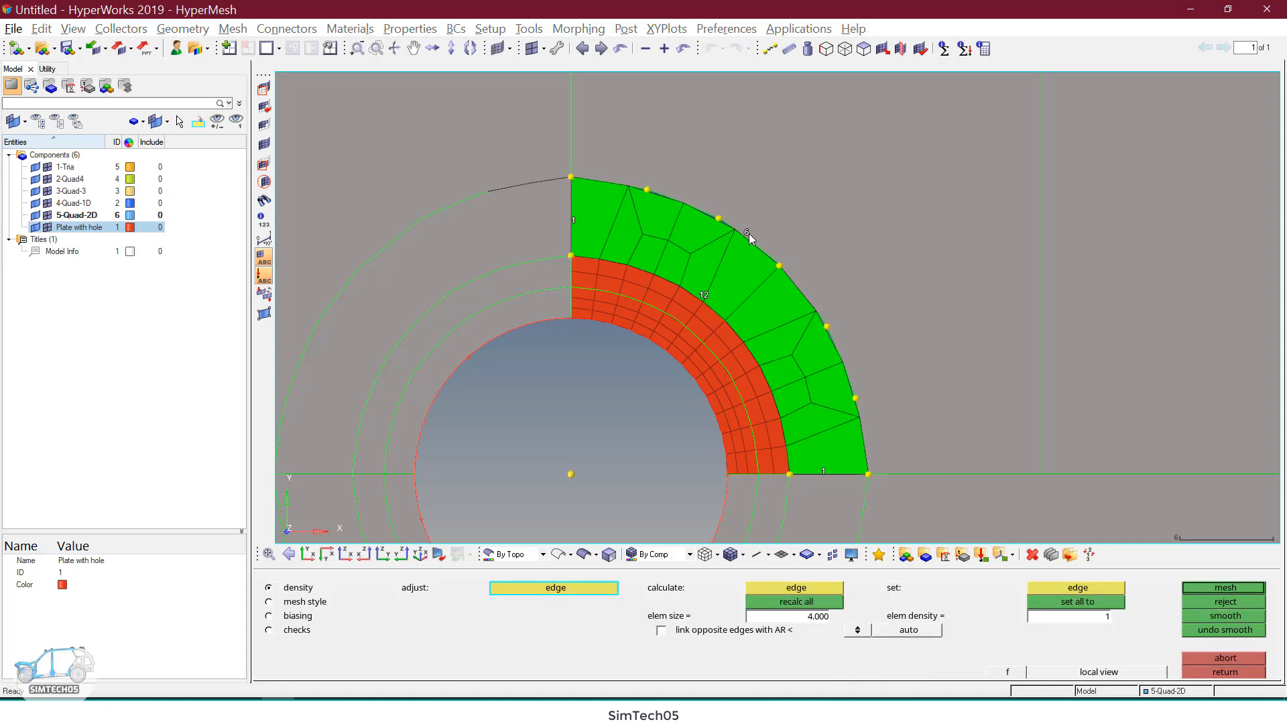
# Step: Set the outermost ring quarter's outer arc density to 6, remesh, and accept the mesh
pyautogui.rightClick(750, 233)
pyautogui.rightClick(751, 235)
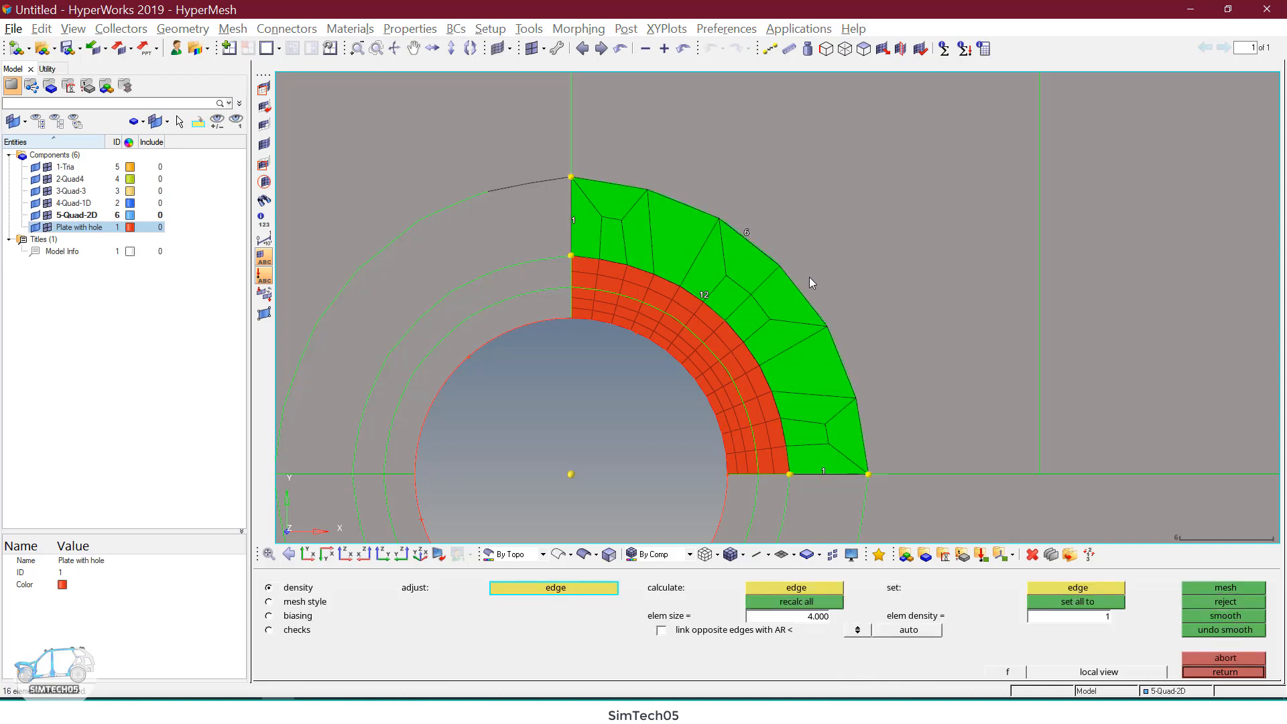
pyautogui.scroll(-2, 812, 276)
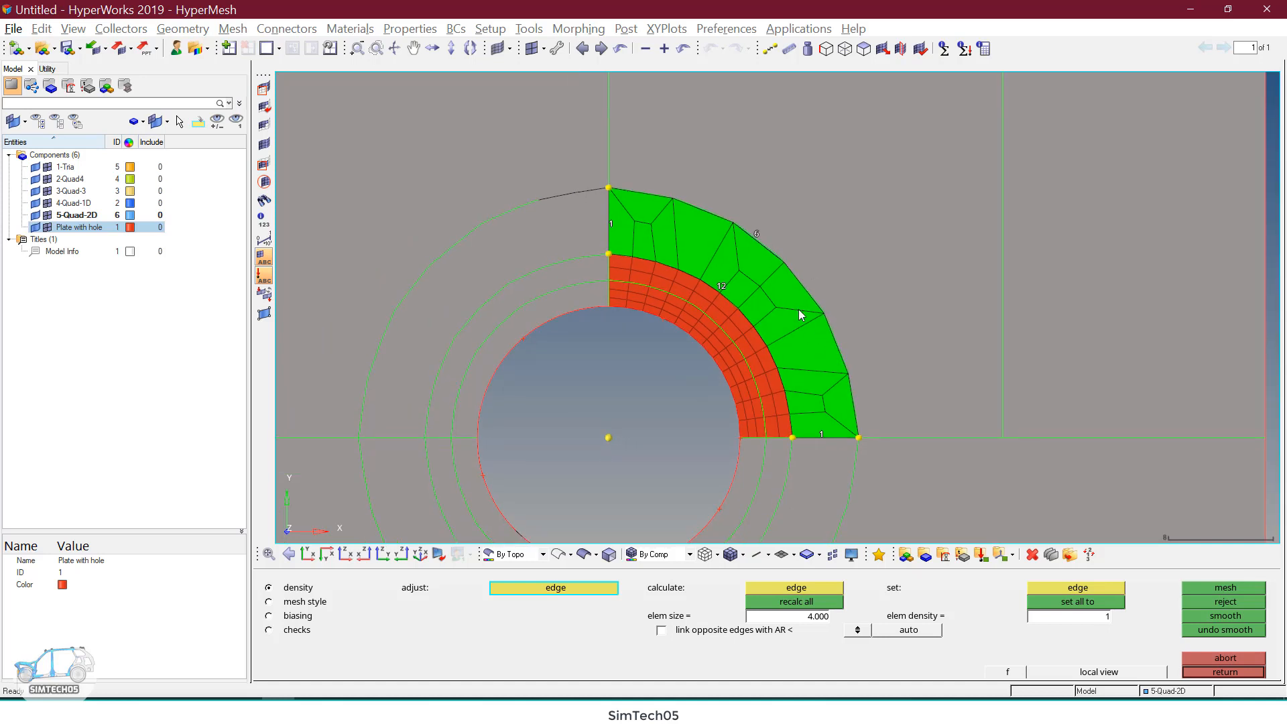
pyautogui.scroll(1, 798, 310)
pyautogui.keyDown('ctrl'); pyautogui.moveTo(798, 309); pyautogui.dragTo(796, 324, button='right'); pyautogui.keyUp('ctrl')
pyautogui.press('Escape')
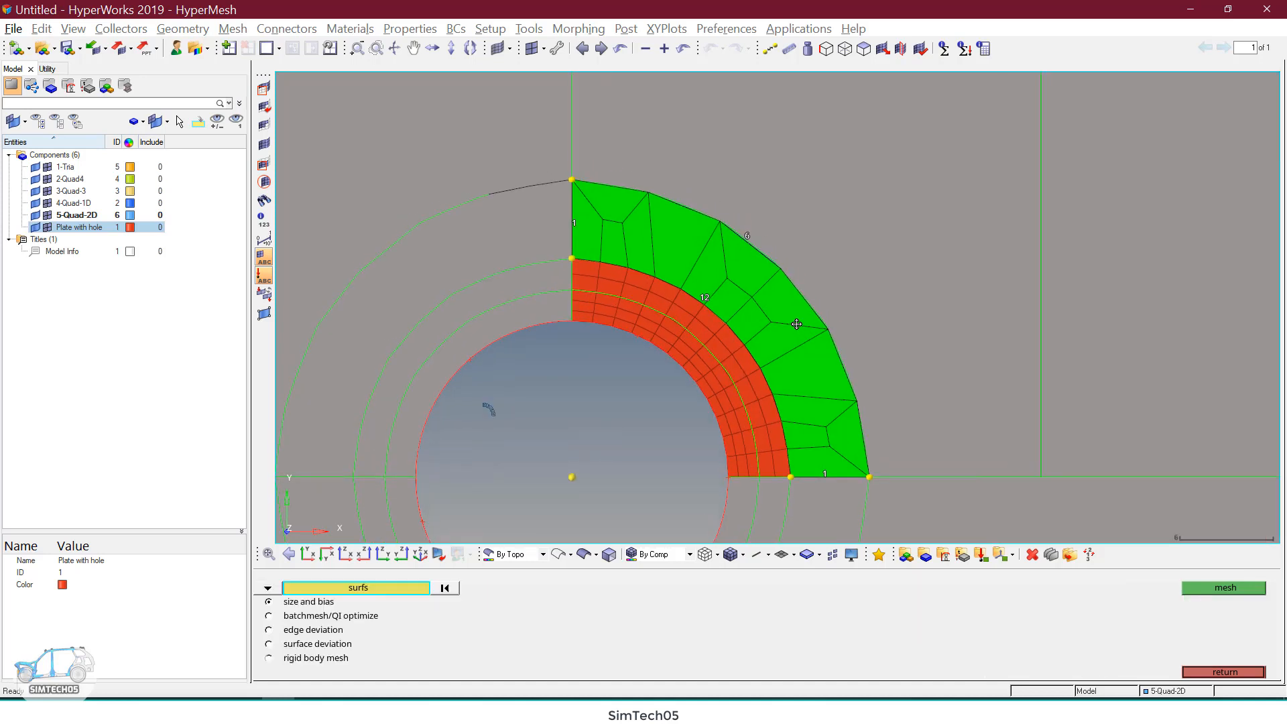
# Step: Split the outermost ring quarter surface diagonally in two, between the middle nodes of its inner and outer arcs
pyautogui.press('F11')
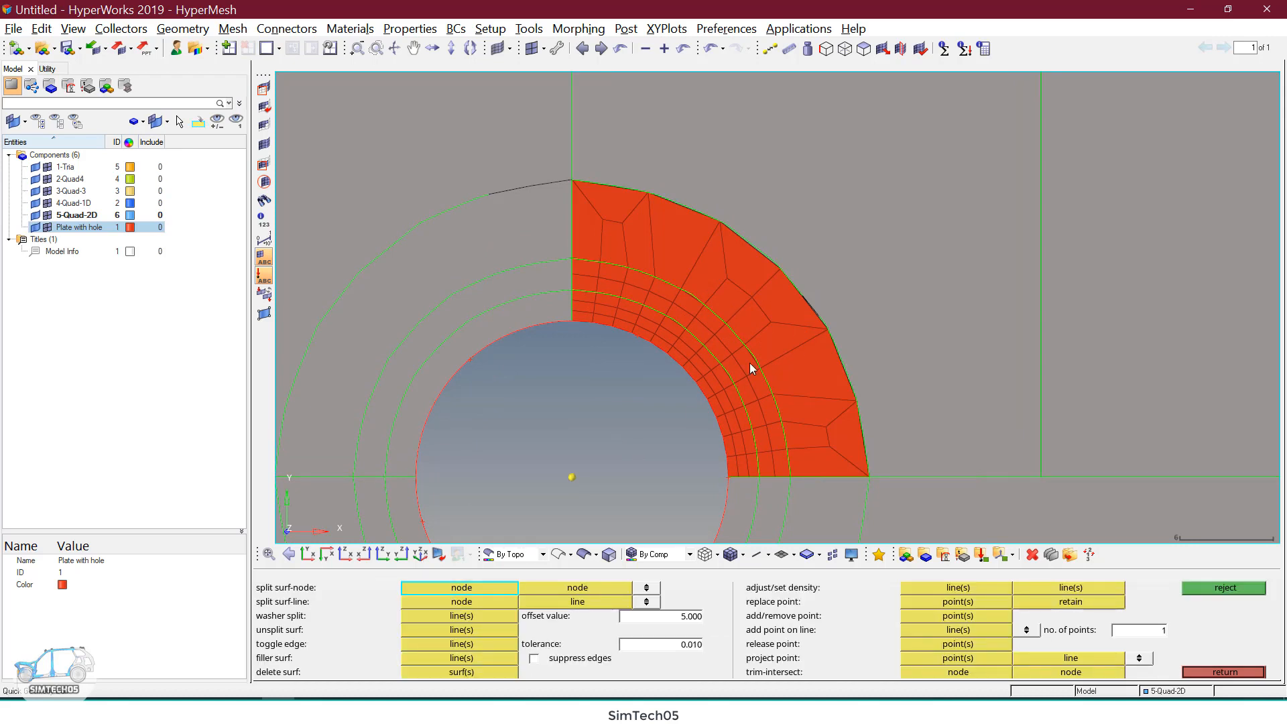
pyautogui.click(728, 321)
pyautogui.click(778, 268)
pyautogui.press('Escape')
# Step: Delete the elements lying on both halves of the split outermost ring quarter, selecting them by geometry surfaces
pyautogui.press('F2')
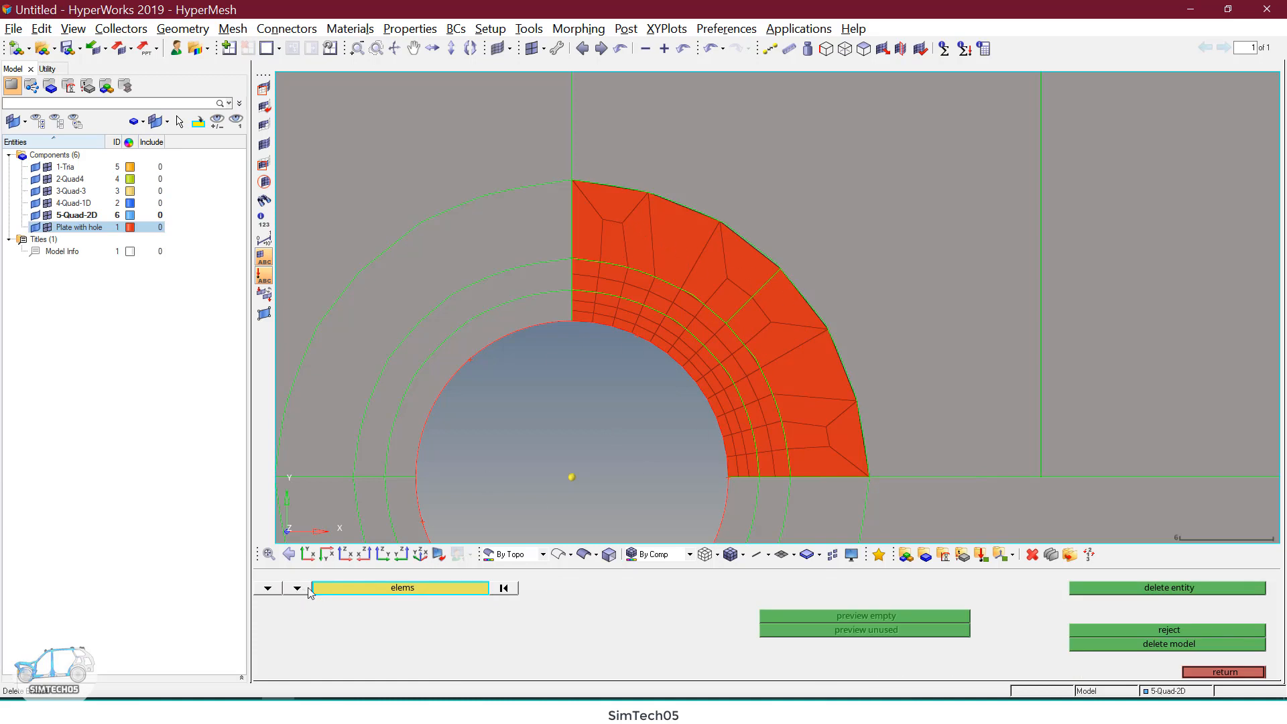
pyautogui.click(405, 587)
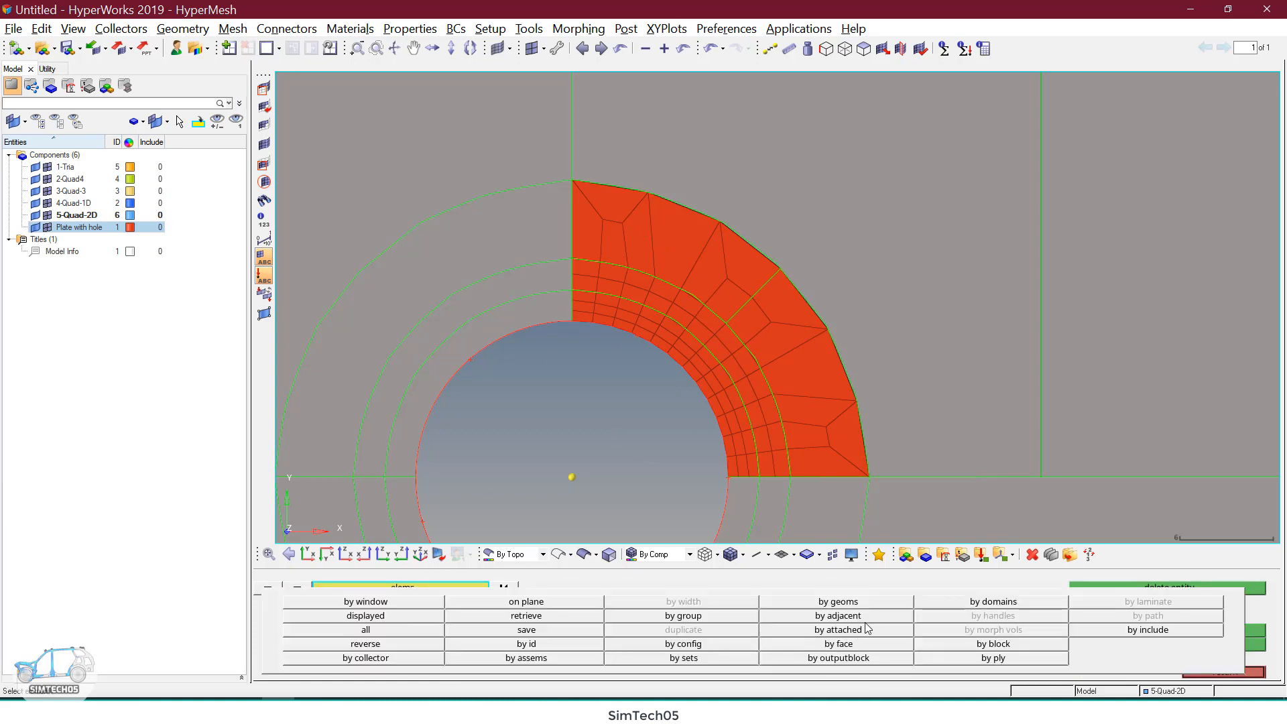
pyautogui.click(846, 603)
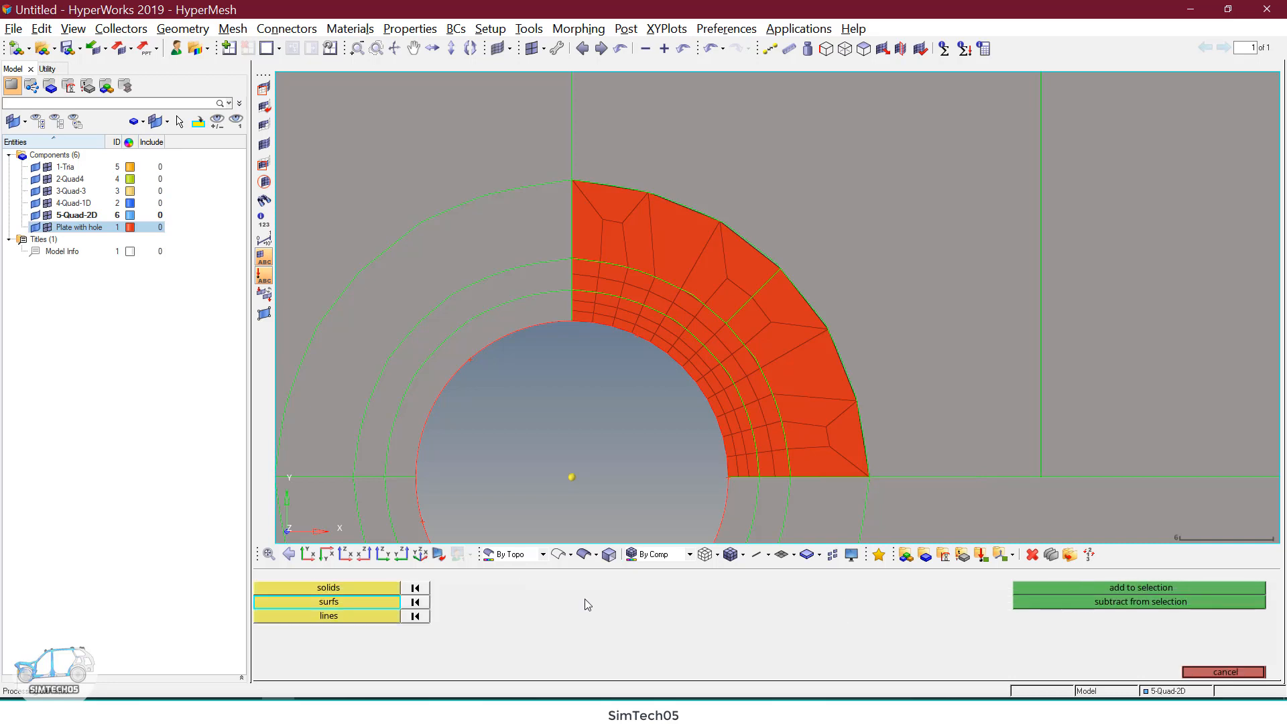
pyautogui.click(702, 279)
pyautogui.click(777, 342)
pyautogui.middleClick(779, 343)
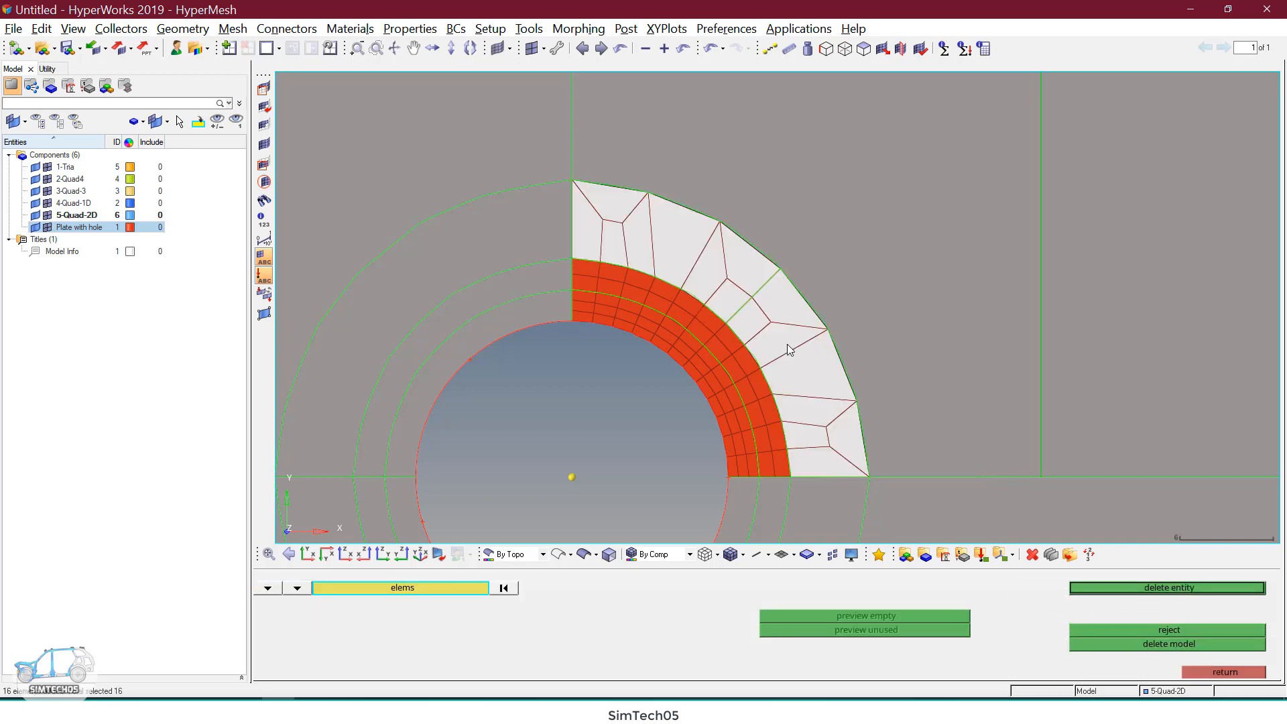
pyautogui.middleClick(790, 346)
# Step: Mesh the lower half of the outermost ring quarter with size 4 quads, an outer arc density of 2, and accept it
pyautogui.keyDown('ctrl'); pyautogui.scroll(-1, 803, 350); pyautogui.keyUp('ctrl')
pyautogui.press('F12')
pyautogui.click(798, 361)
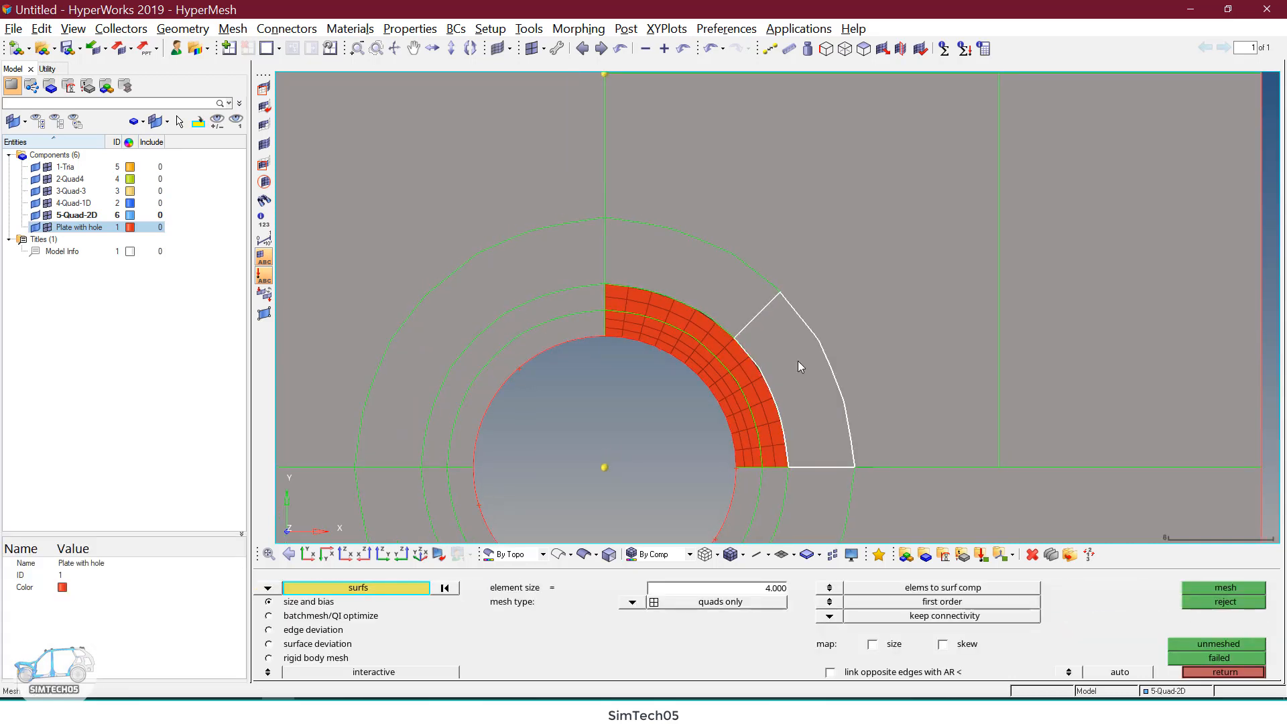
pyautogui.middleClick(798, 361)
pyautogui.scroll(1, 797, 362)
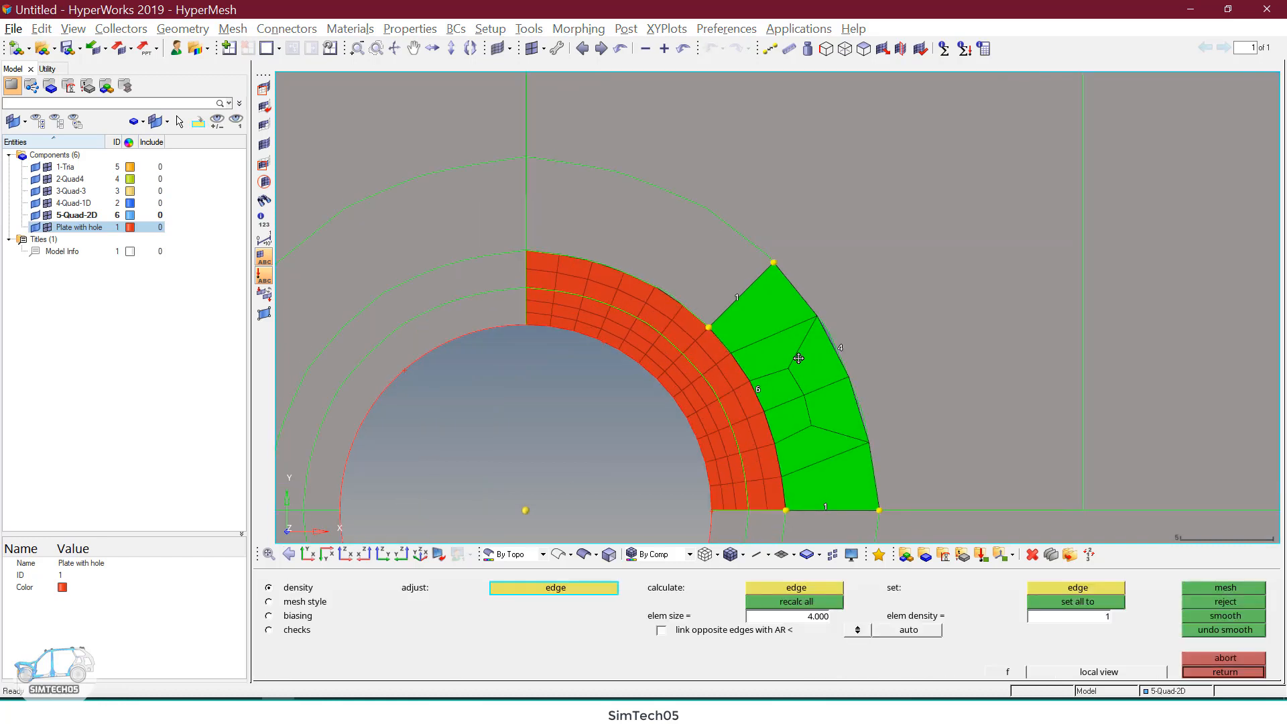
pyautogui.rightClick(843, 331)
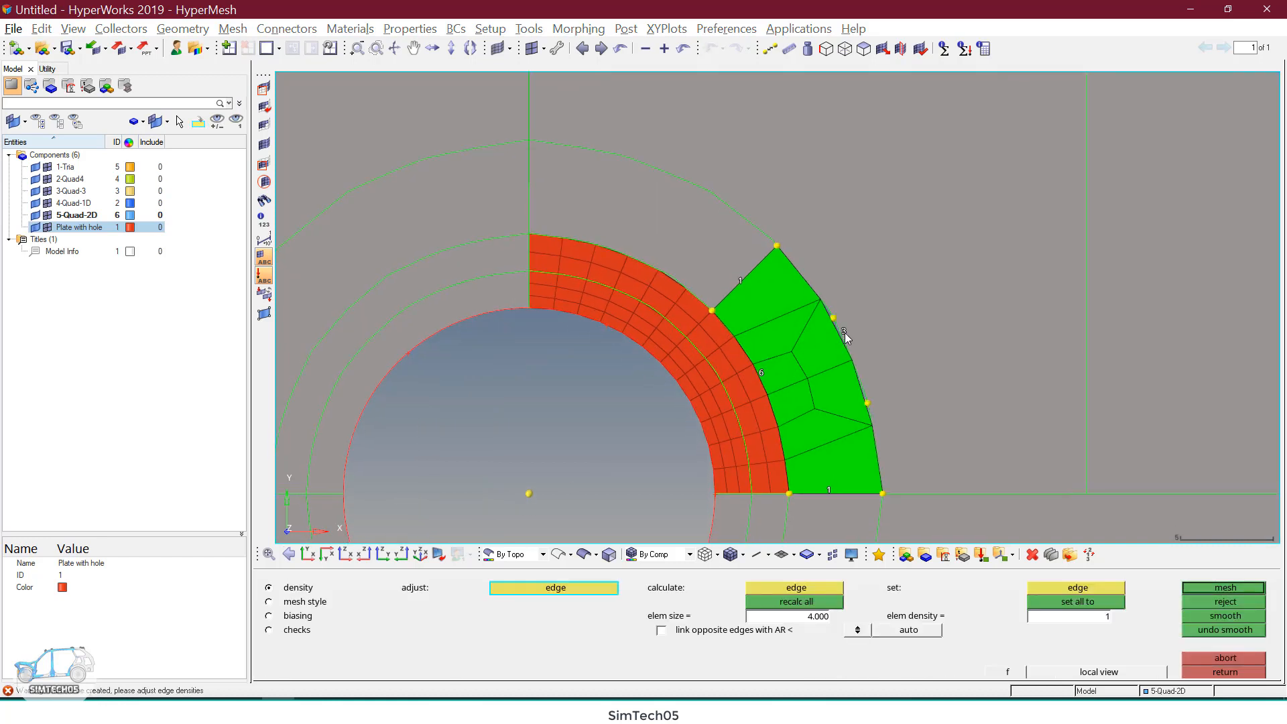
pyautogui.rightClick(844, 332)
pyautogui.keyDown('ctrl'); pyautogui.moveTo(845, 306); pyautogui.dragTo(871, 325, button='right'); pyautogui.keyUp('ctrl')
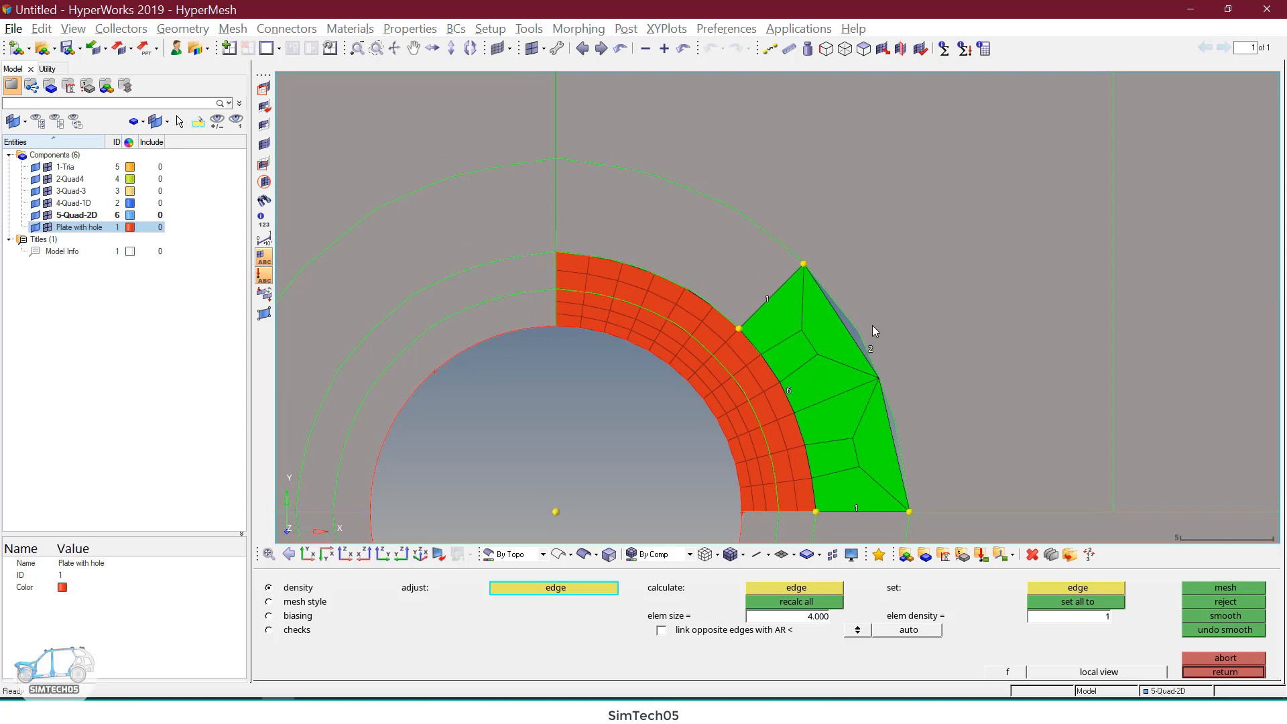
pyautogui.keyDown('ctrl'); pyautogui.moveTo(799, 389); pyautogui.dragTo(842, 359, button='right'); pyautogui.keyUp('ctrl')
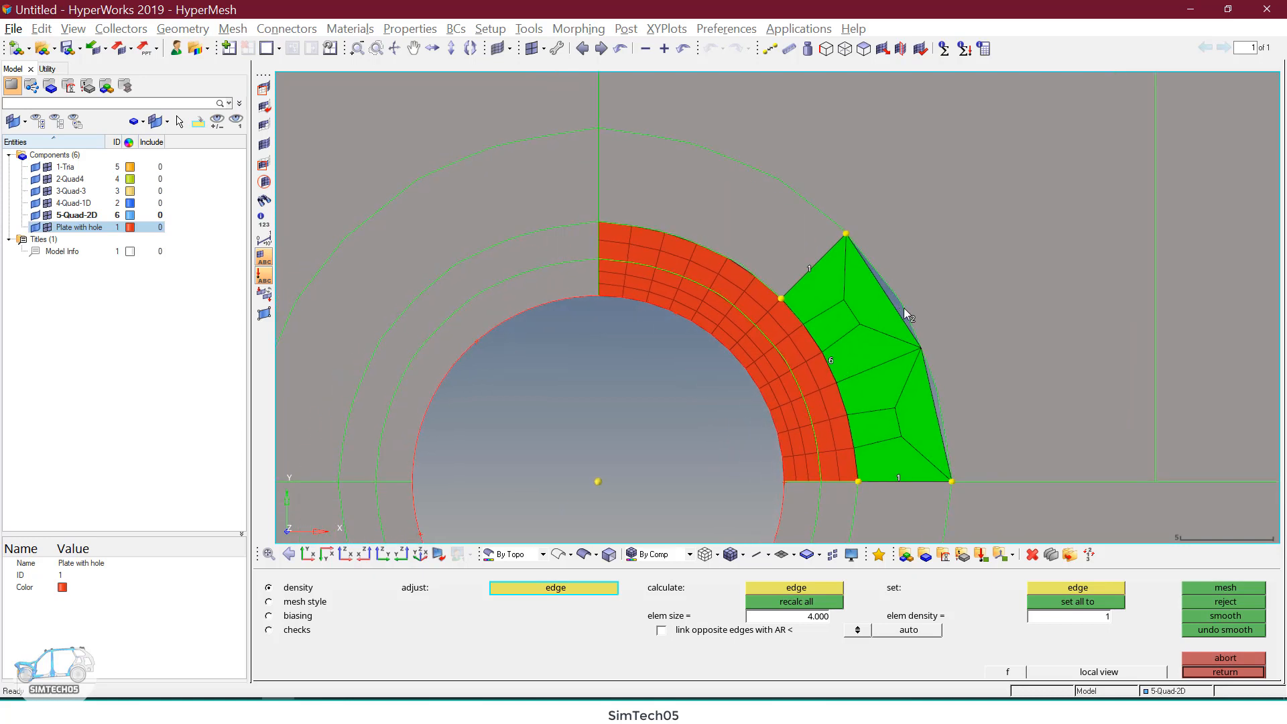
pyautogui.keyDown('ctrl'); pyautogui.moveTo(878, 271); pyautogui.dragTo(895, 314, button='right'); pyautogui.keyUp('ctrl')
pyautogui.middleClick(895, 313)
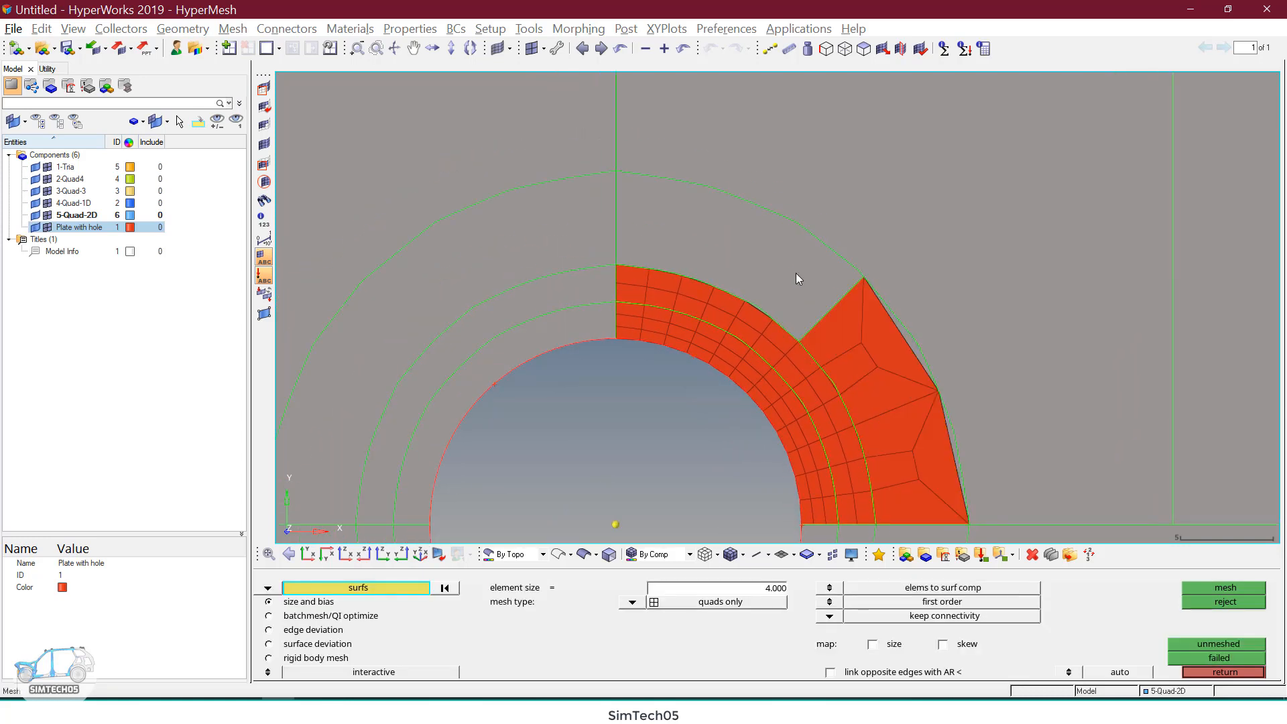
# Step: Mesh the upper half of the outermost ring quarter with size 4 quads, an outer arc density of 2, and accept it
pyautogui.click(794, 273)
pyautogui.middleClick(795, 272)
pyautogui.keyDown('ctrl'); pyautogui.moveTo(795, 273); pyautogui.dragTo(795, 300, button='right'); pyautogui.keyUp('ctrl')
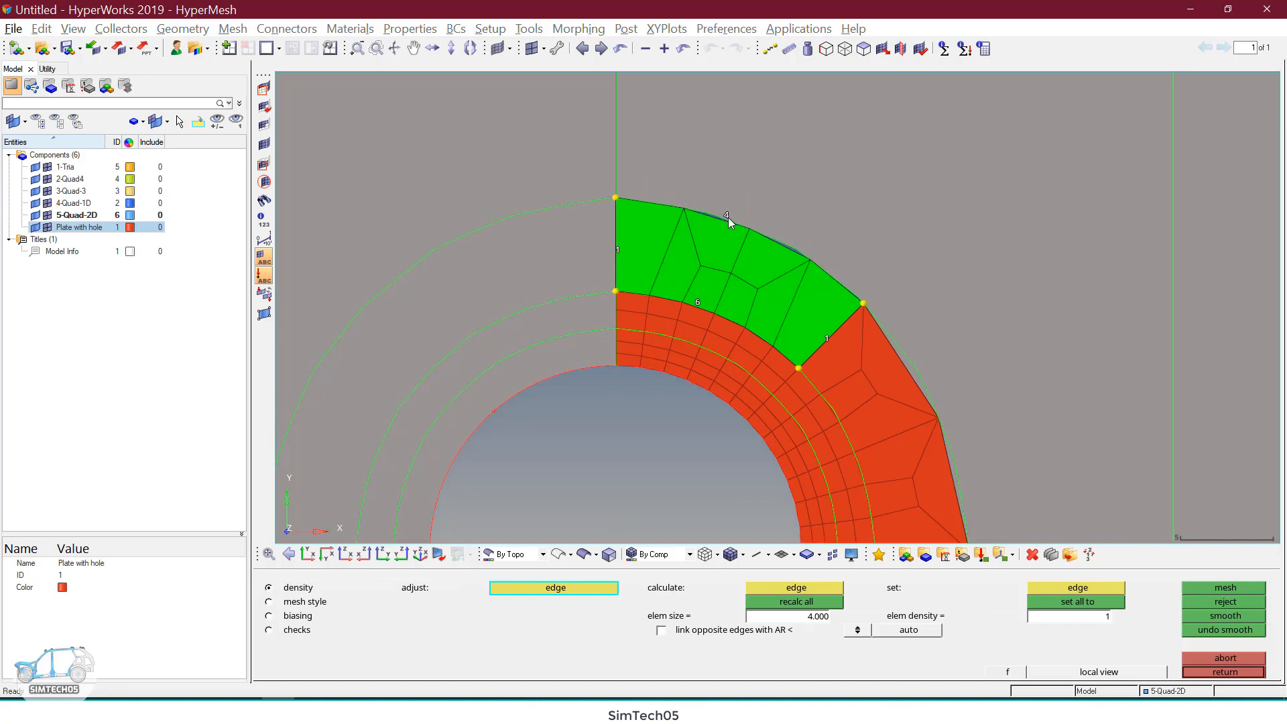
pyautogui.rightClick(728, 218)
pyautogui.middleClick(739, 246)
pyautogui.rightClick(725, 224)
pyautogui.middleClick(743, 286)
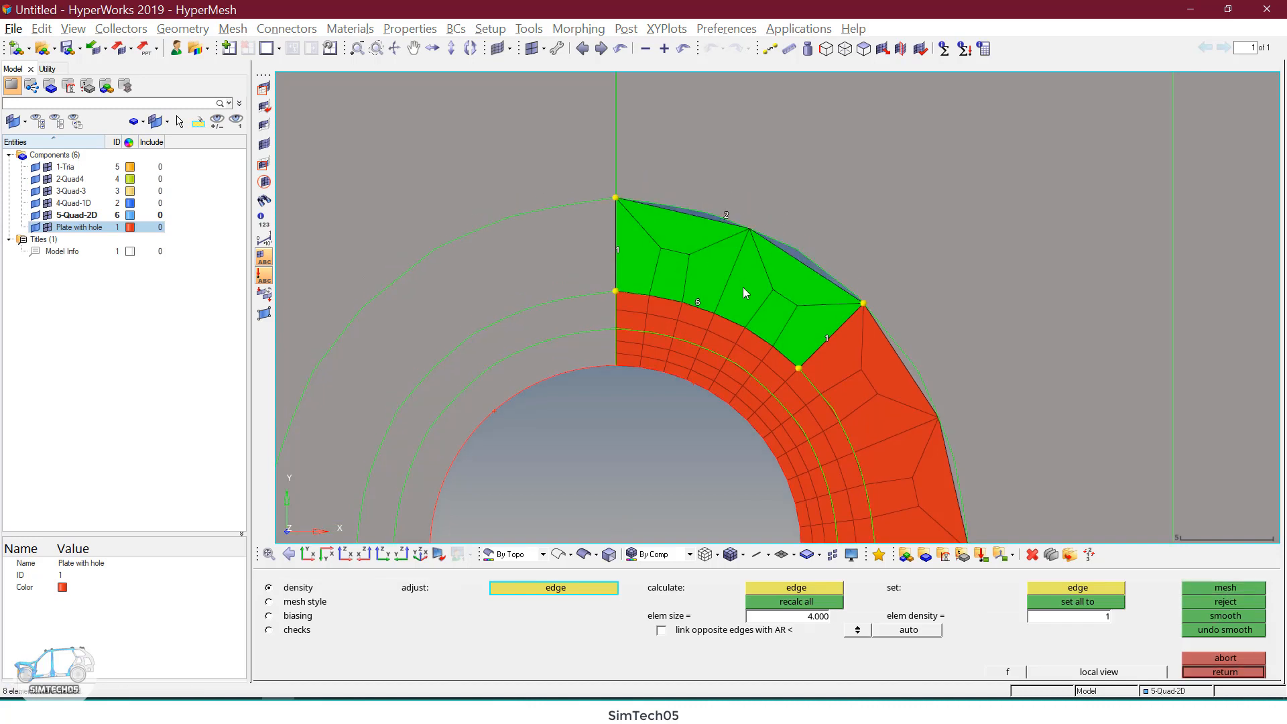
pyautogui.keyDown('ctrl'); pyautogui.scroll(-2, 743, 287); pyautogui.keyUp('ctrl')
pyautogui.keyDown('ctrl'); pyautogui.moveTo(742, 286); pyautogui.dragTo(689, 271, button='right'); pyautogui.keyUp('ctrl')
pyautogui.middleClick(788, 295)
# Step: Mesh the square-cornered surface outside the ring quarter with quads at an element size of 4
pyautogui.keyDown('ctrl'); pyautogui.moveTo(815, 295); pyautogui.dragTo(834, 340, button='right'); pyautogui.keyUp('ctrl')
pyautogui.click(821, 293)
pyautogui.keyDown('ctrl'); pyautogui.scroll(-2, 836, 306); pyautogui.keyUp('ctrl')
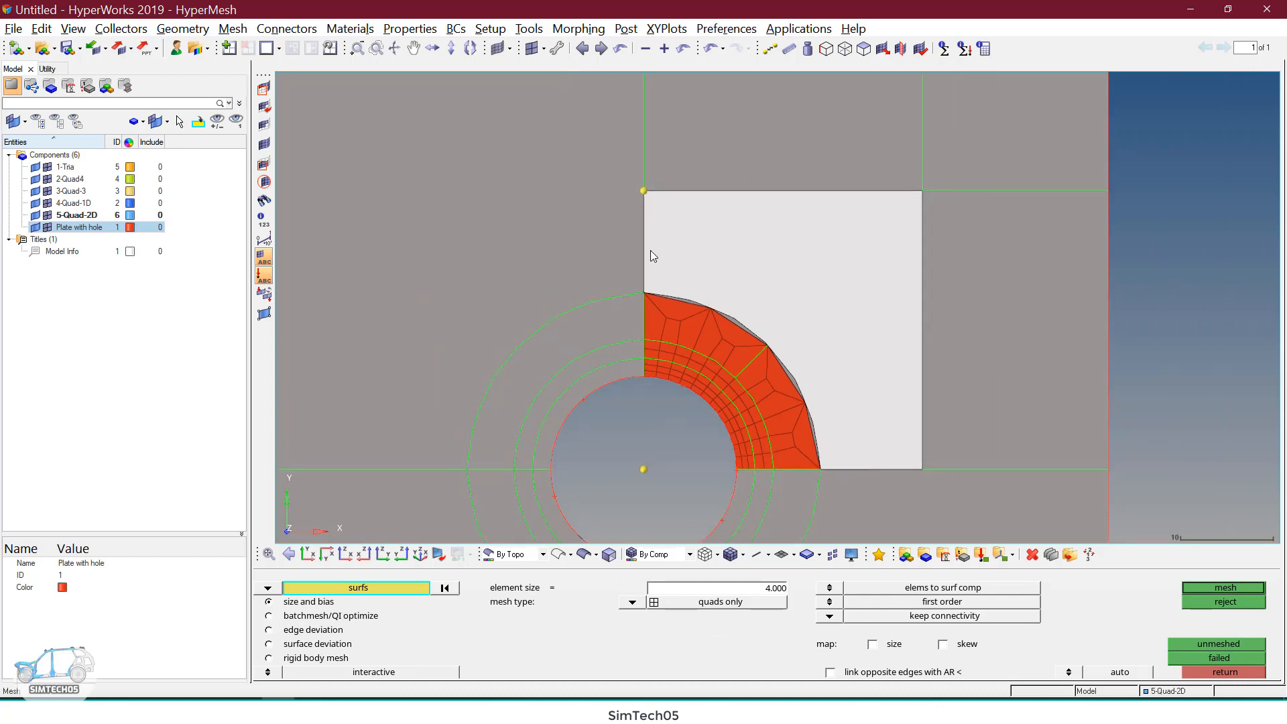
pyautogui.keyDown('ctrl'); pyautogui.moveTo(788, 277); pyautogui.dragTo(795, 297, button='right'); pyautogui.keyUp('ctrl')
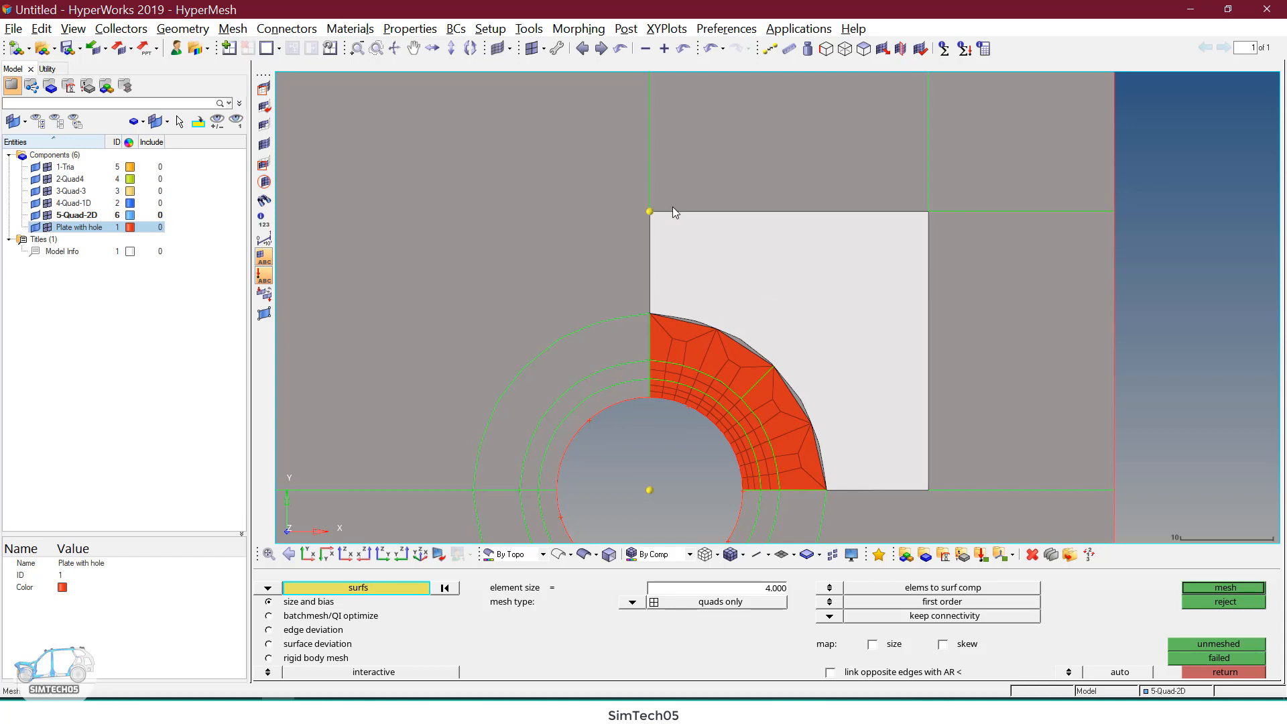
pyautogui.scroll(-2, 891, 334)
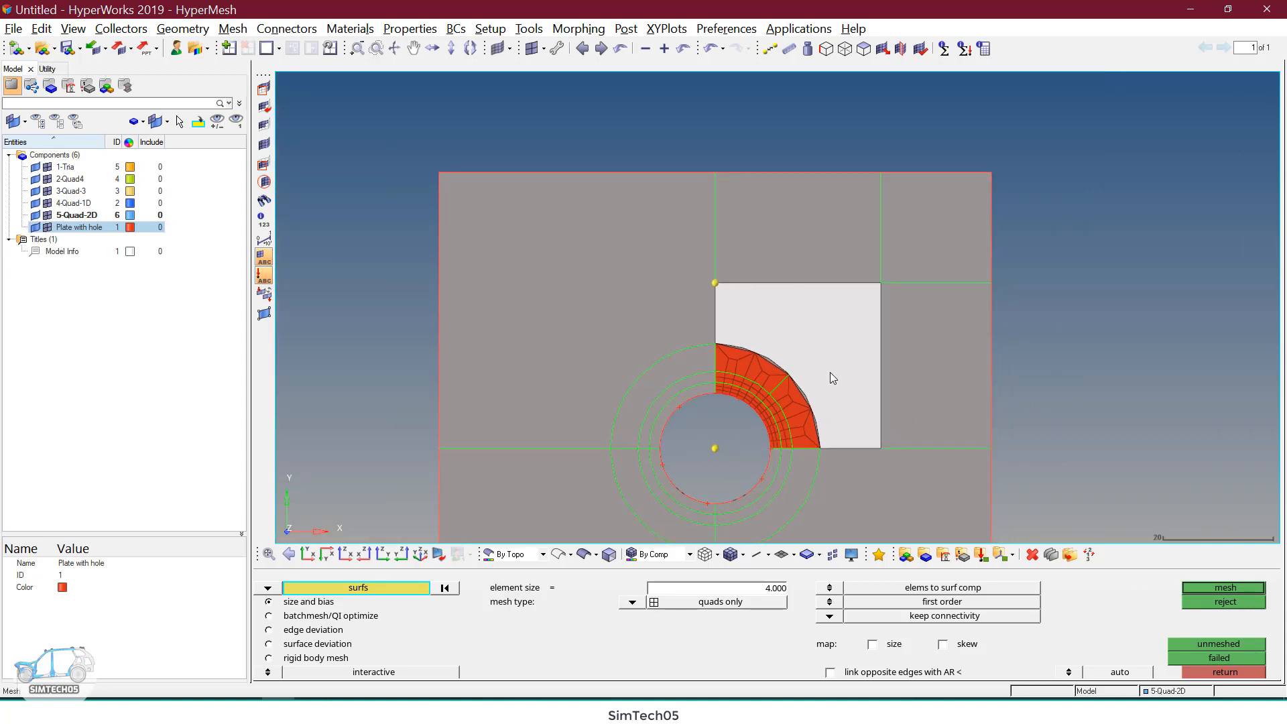
pyautogui.scroll(3, 830, 372)
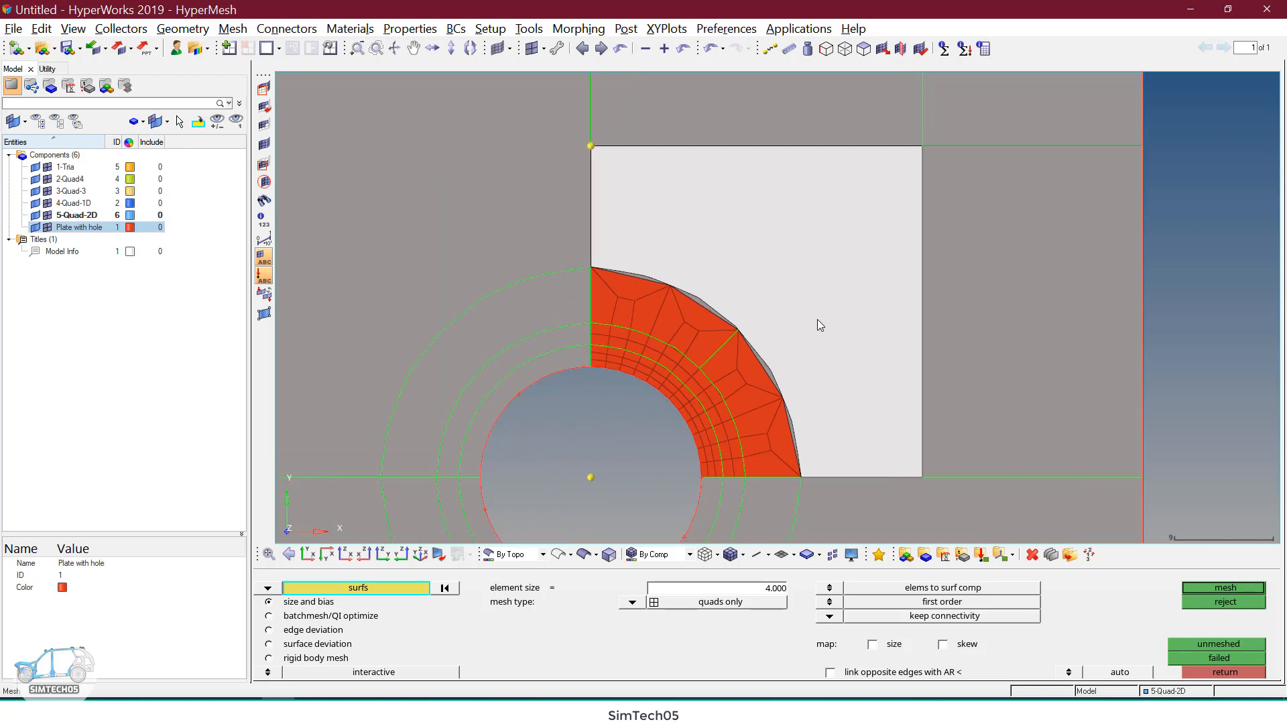
pyautogui.middleClick(818, 319)
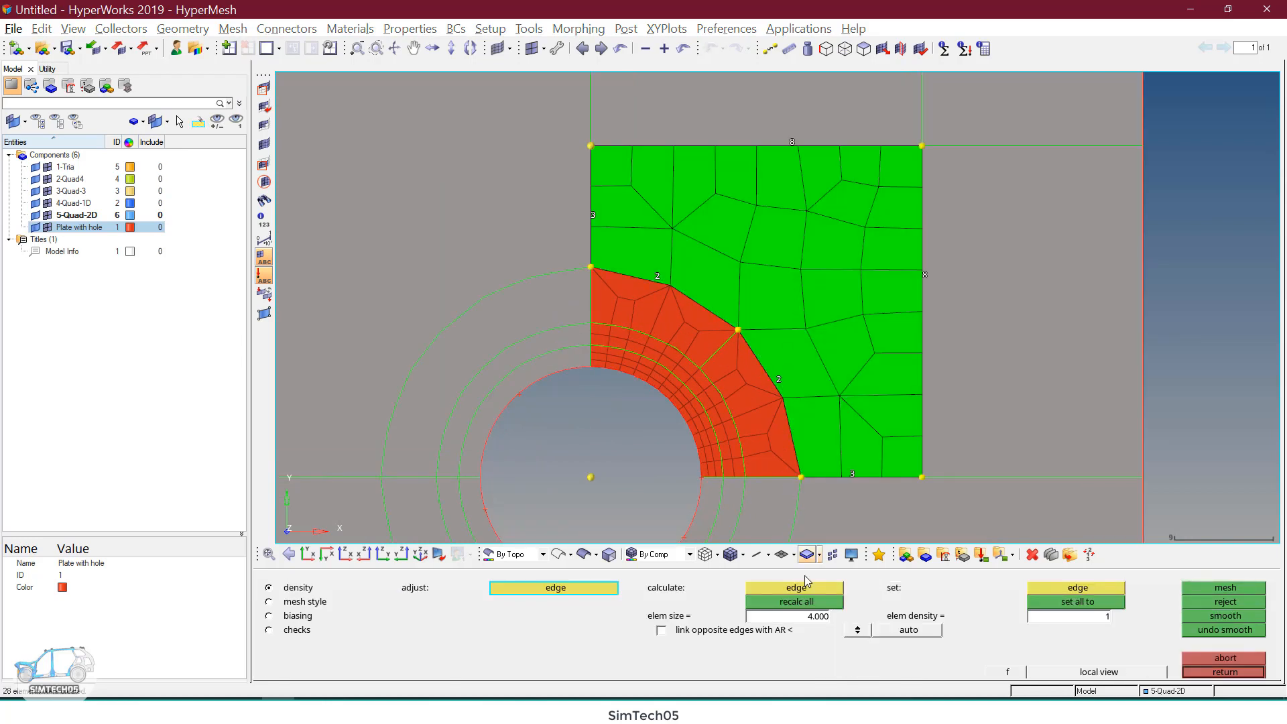
# Step: Recalculate the square-cornered surface's edge densities for an element size of 8 and remesh it
pyautogui.click(811, 617)
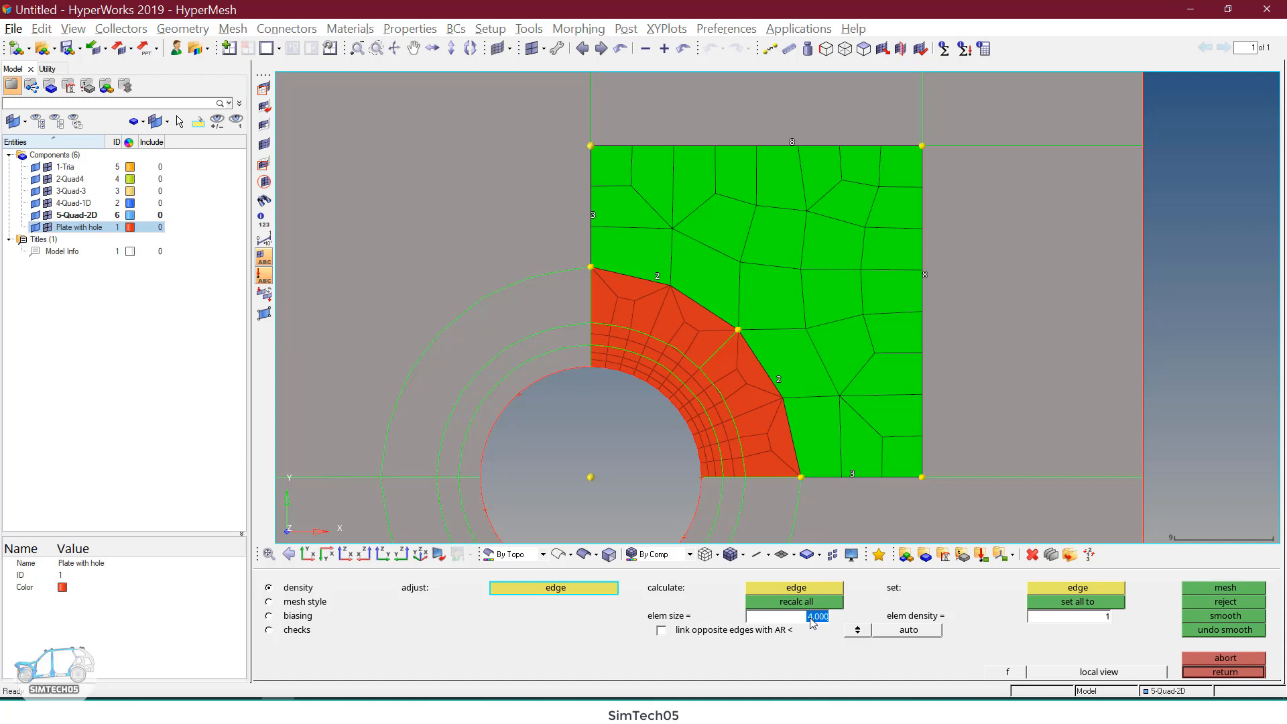
pyautogui.write('8')
pyautogui.press('Return')
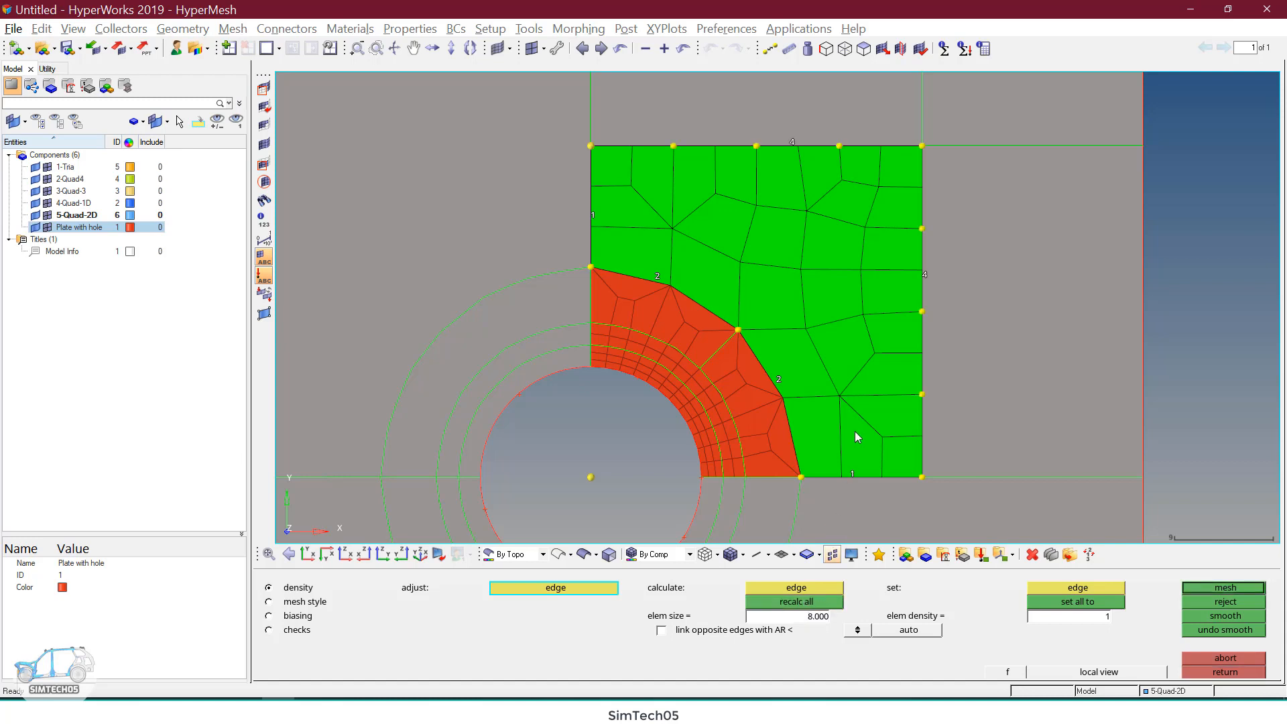
pyautogui.keyDown('ctrl'); pyautogui.moveTo(805, 315); pyautogui.dragTo(798, 317, button='right'); pyautogui.keyUp('ctrl')
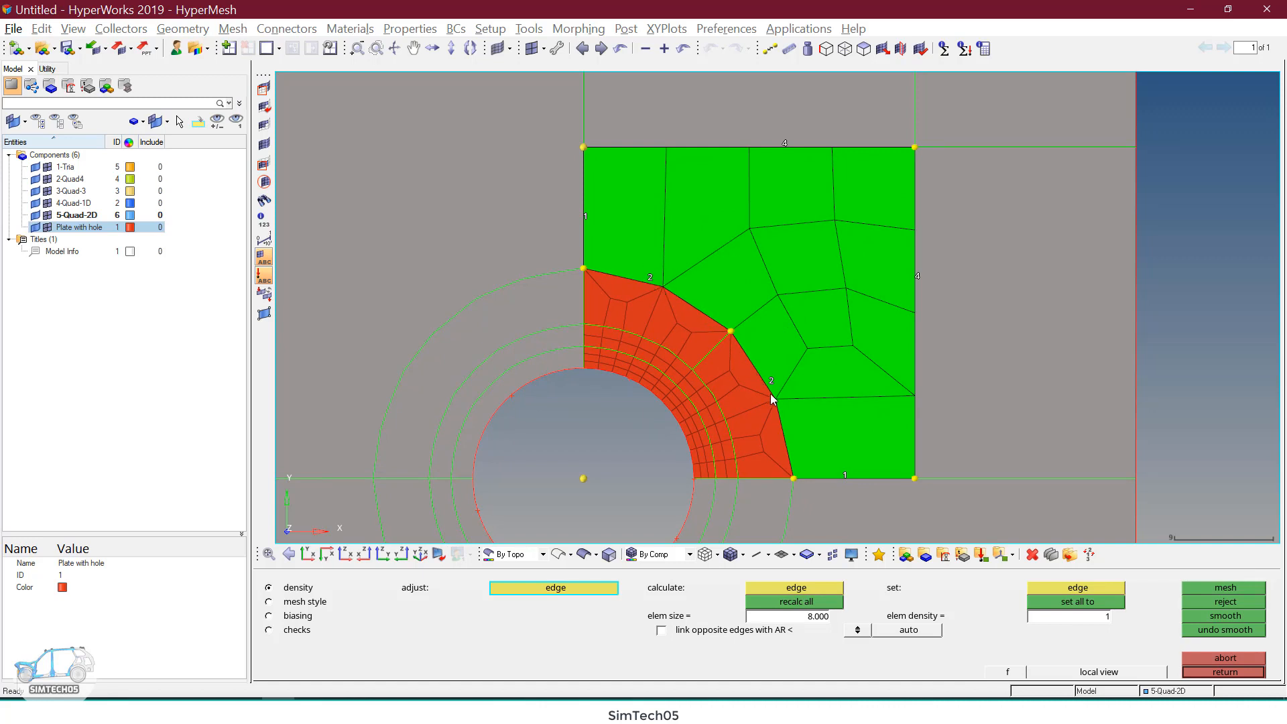
# Step: Set the densities of the square-cornered surface's two long outer edges and two short edges to 2, remeshing it
pyautogui.rightClick(786, 146)
pyautogui.rightClick(787, 146)
pyautogui.rightClick(917, 275)
pyautogui.rightClick(917, 276)
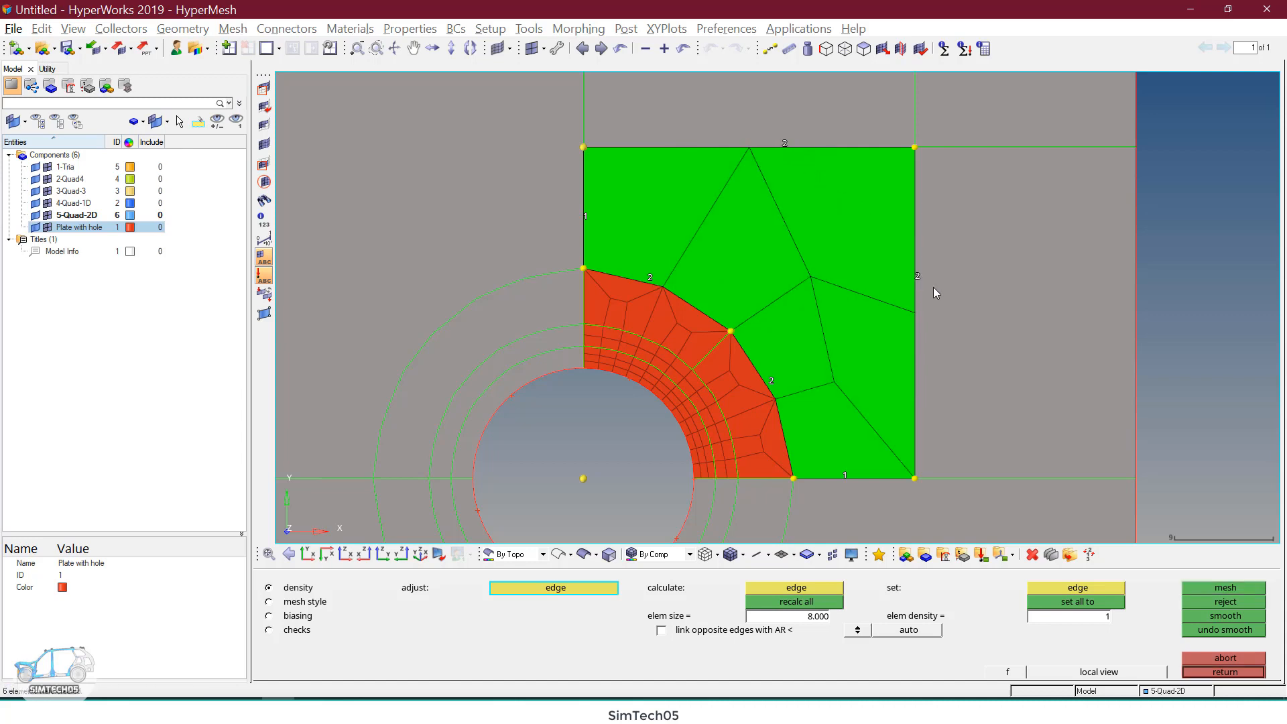
pyautogui.click(844, 476)
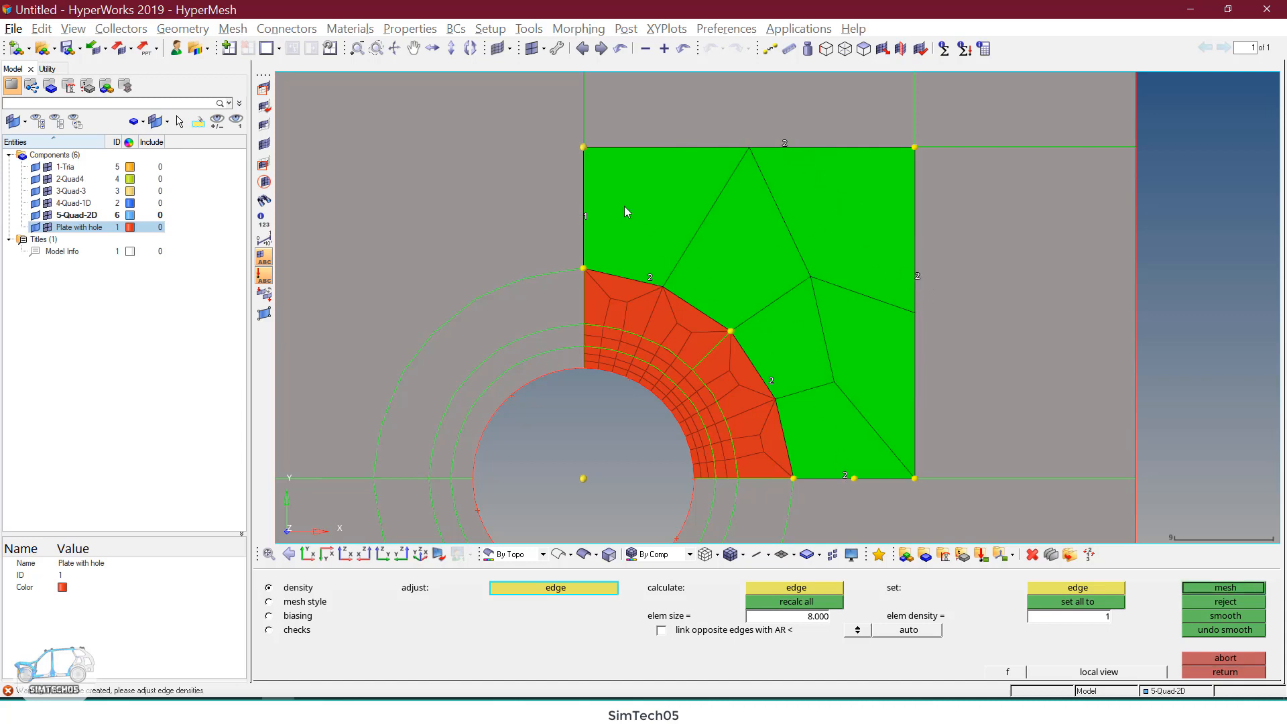
pyautogui.click(593, 213)
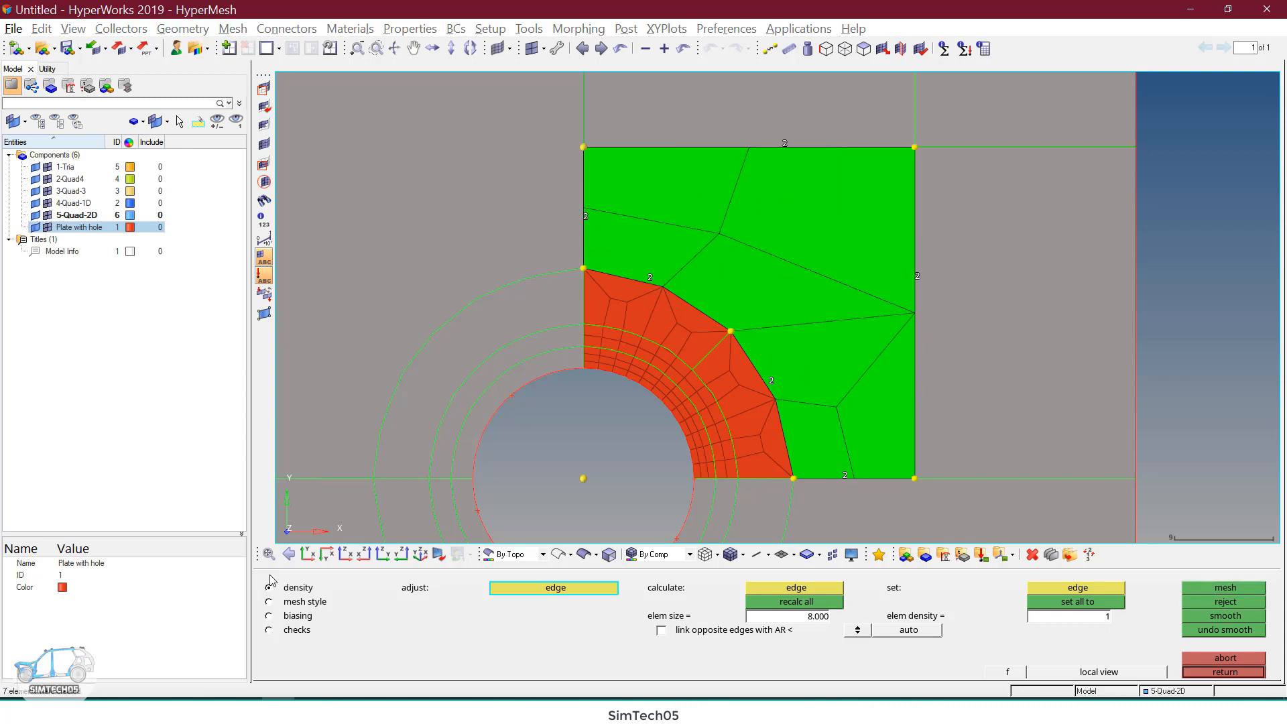
# Step: Set the mesh method to map as pentagon for the square-cornered surface outside the ring quarter
pyautogui.click(293, 601)
pyautogui.click(427, 642)
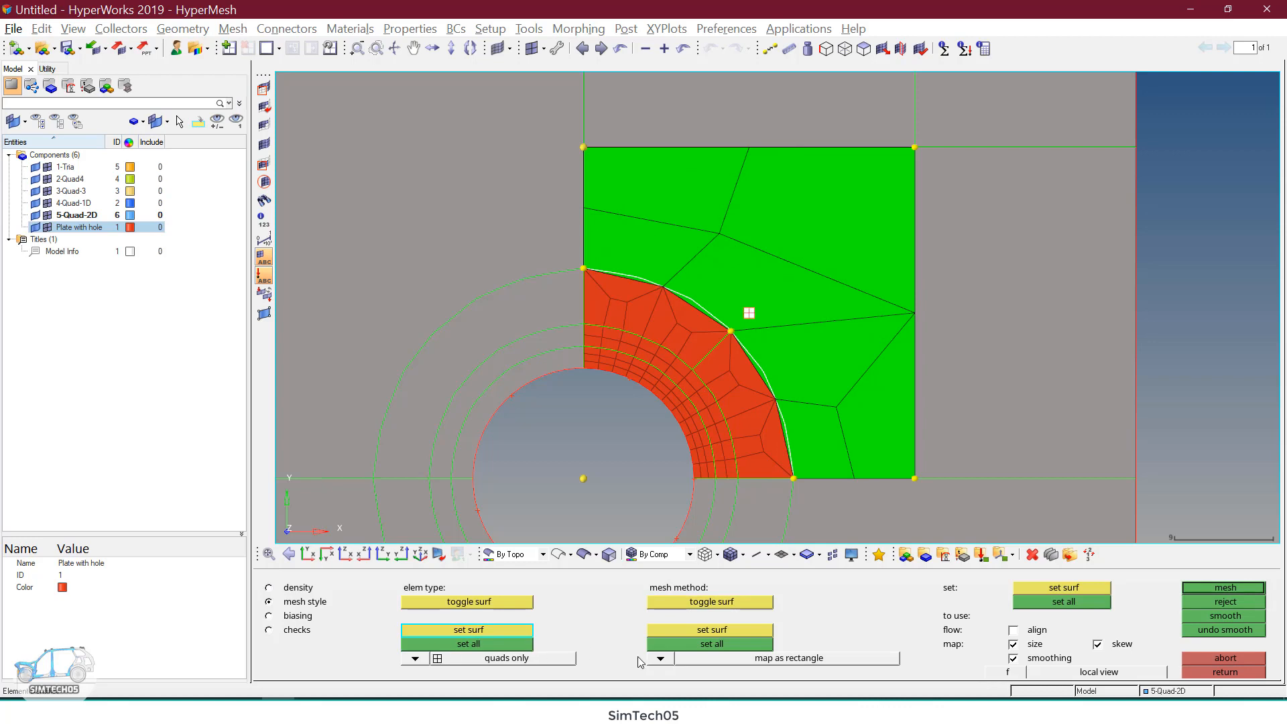
pyautogui.click(662, 659)
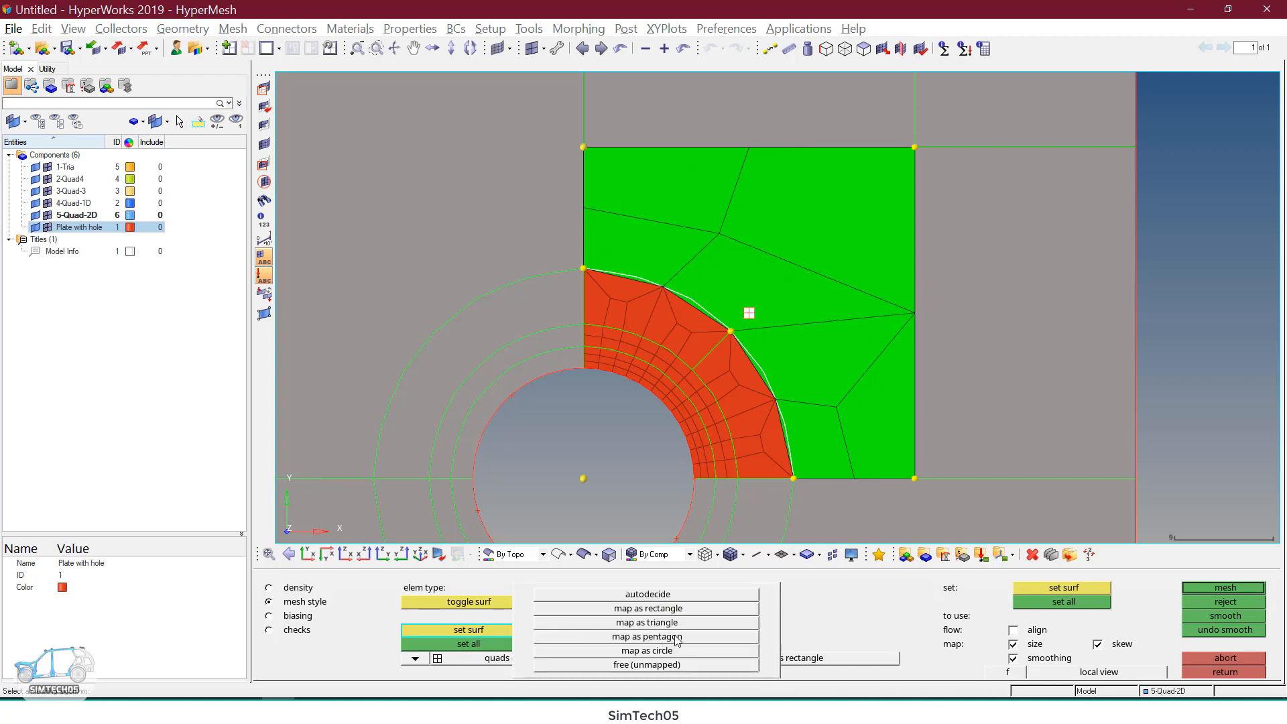
pyautogui.click(677, 636)
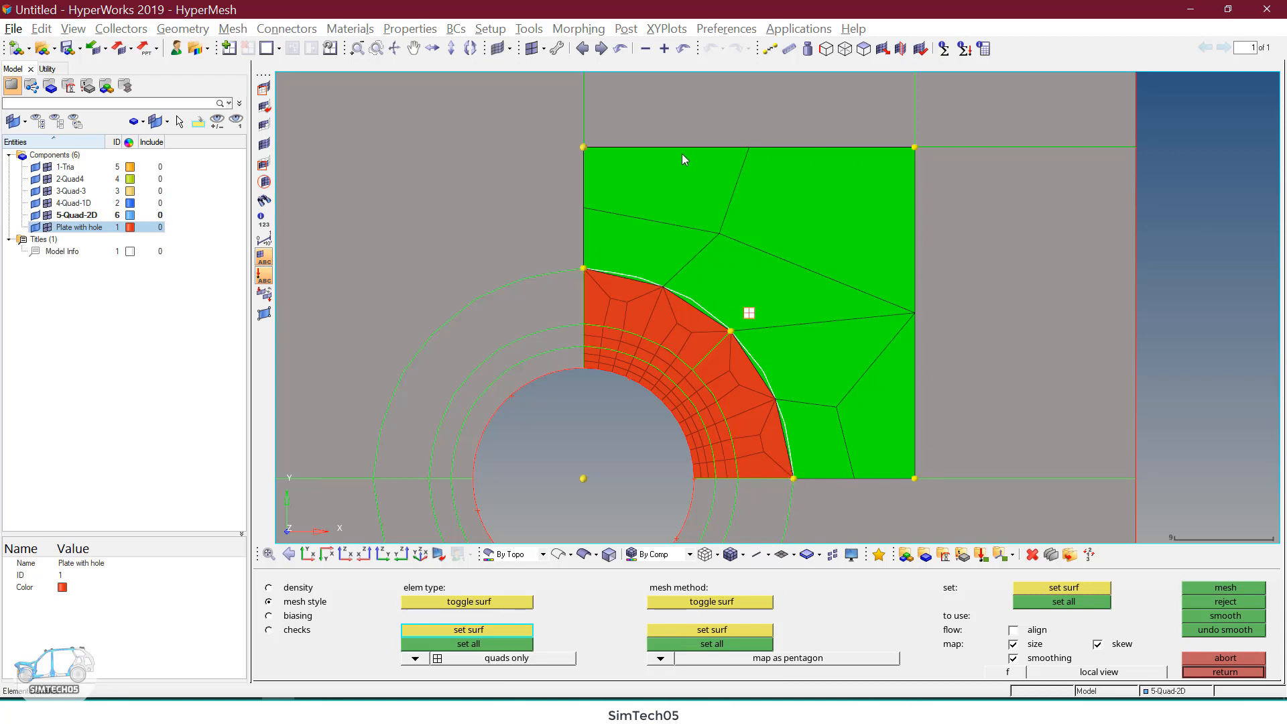
pyautogui.click(737, 642)
# Step: Disable size, skew and smoothing for the square-cornered surface, apply this to all, remesh it and accept the mesh
pyautogui.click(1035, 647)
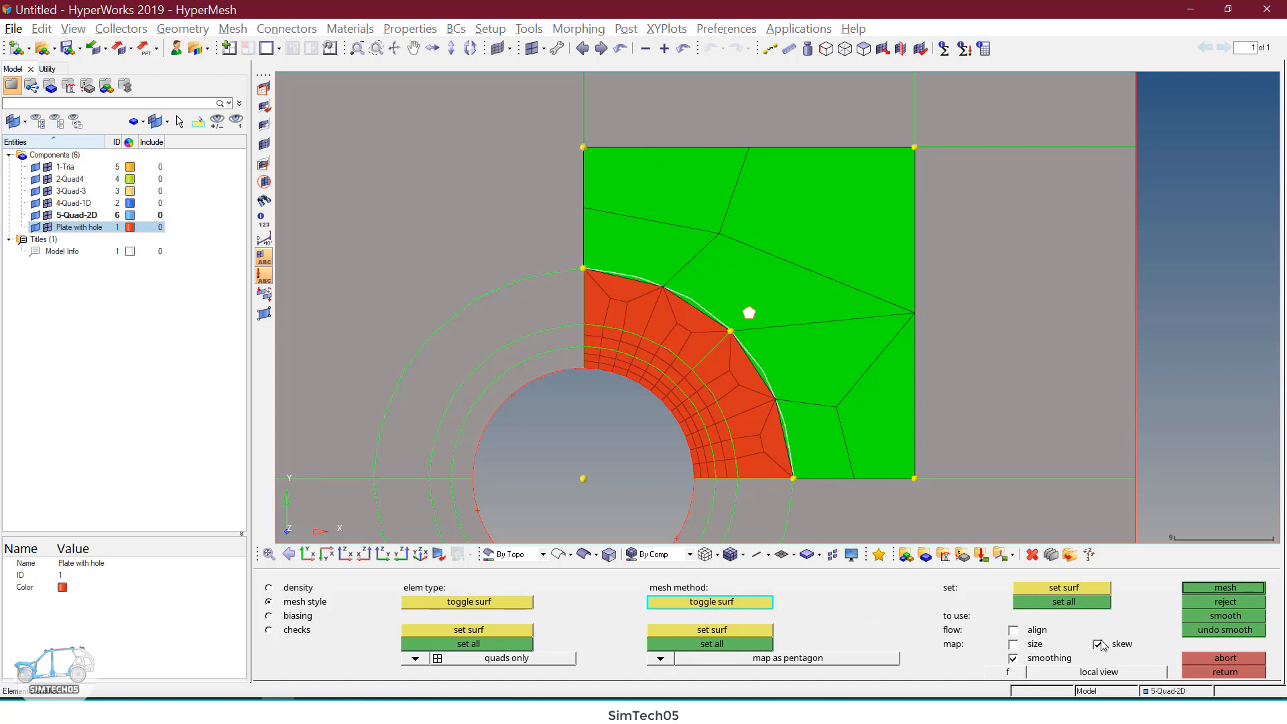
pyautogui.click(1103, 645)
pyautogui.click(1059, 660)
pyautogui.click(1071, 603)
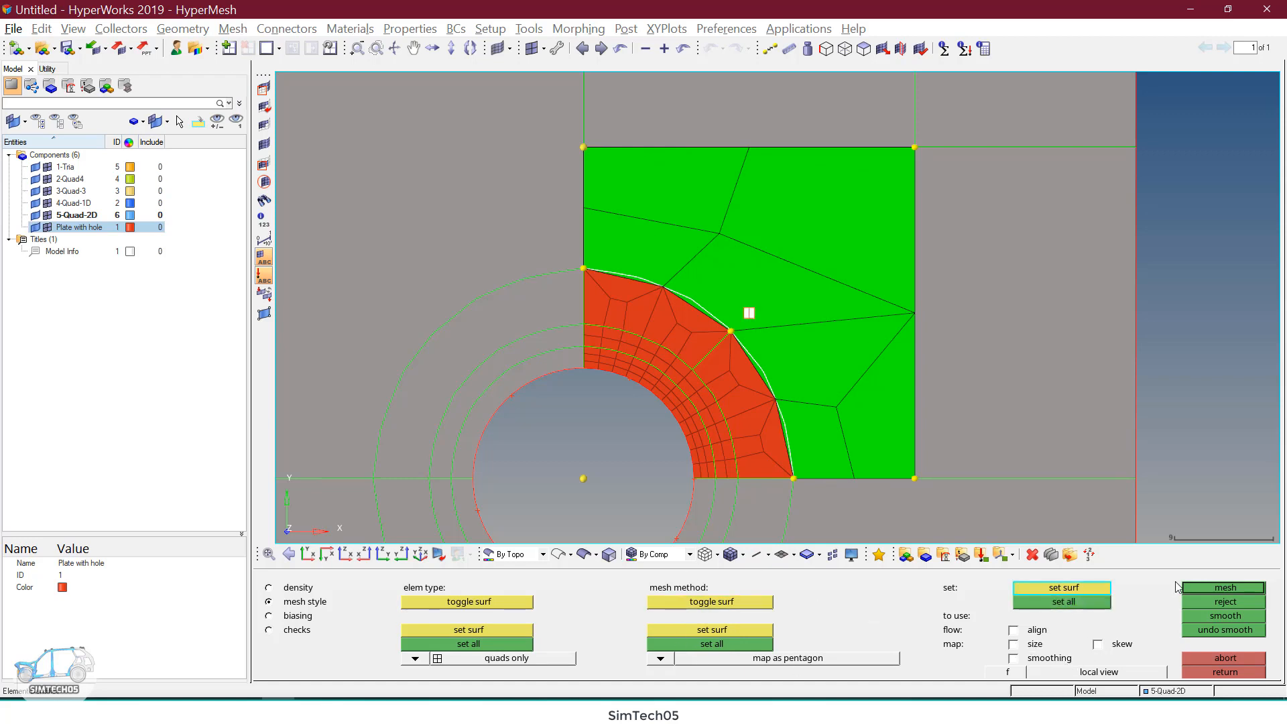
pyautogui.click(1196, 585)
pyautogui.keyDown('ctrl'); pyautogui.scroll(-3, 827, 287); pyautogui.keyUp('ctrl')
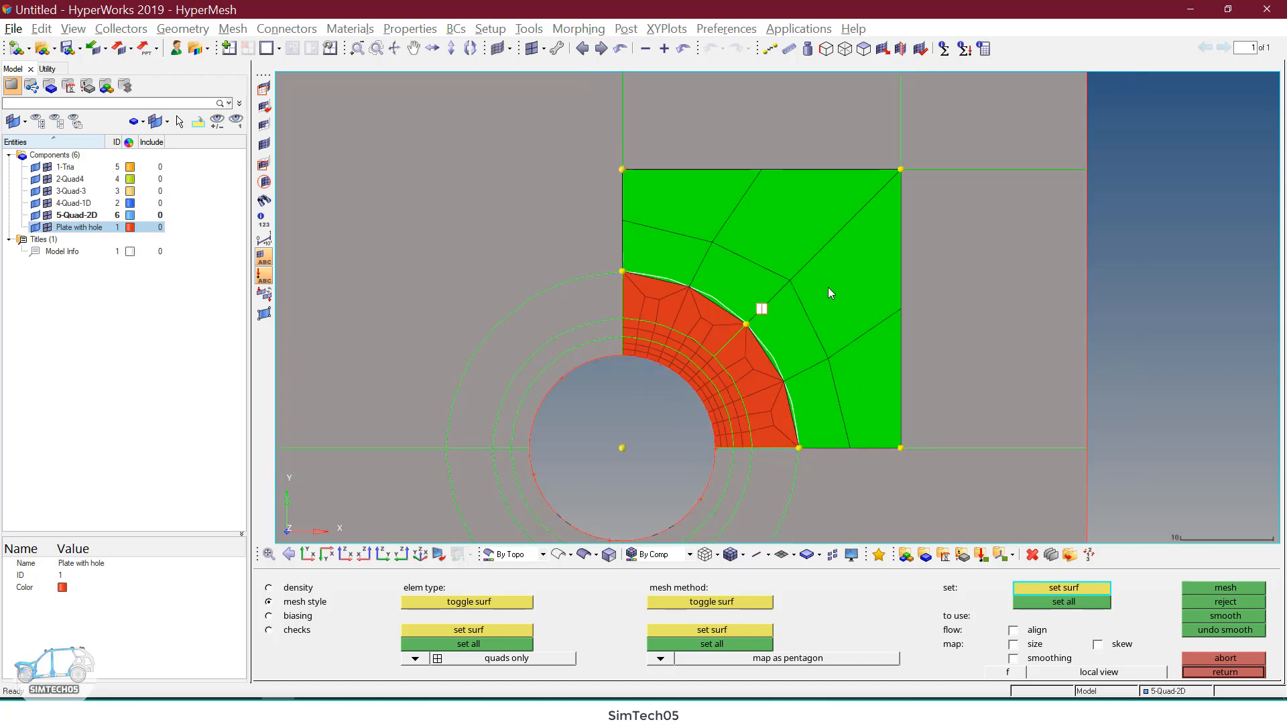
pyautogui.keyDown('ctrl'); pyautogui.moveTo(827, 287); pyautogui.dragTo(806, 299, button='right'); pyautogui.keyUp('ctrl')
pyautogui.press('Escape')
pyautogui.keyDown('ctrl'); pyautogui.scroll(-1, 793, 254); pyautogui.keyUp('ctrl')
pyautogui.keyDown('ctrl'); pyautogui.moveTo(793, 254); pyautogui.dragTo(792, 326, button='right'); pyautogui.keyUp('ctrl')
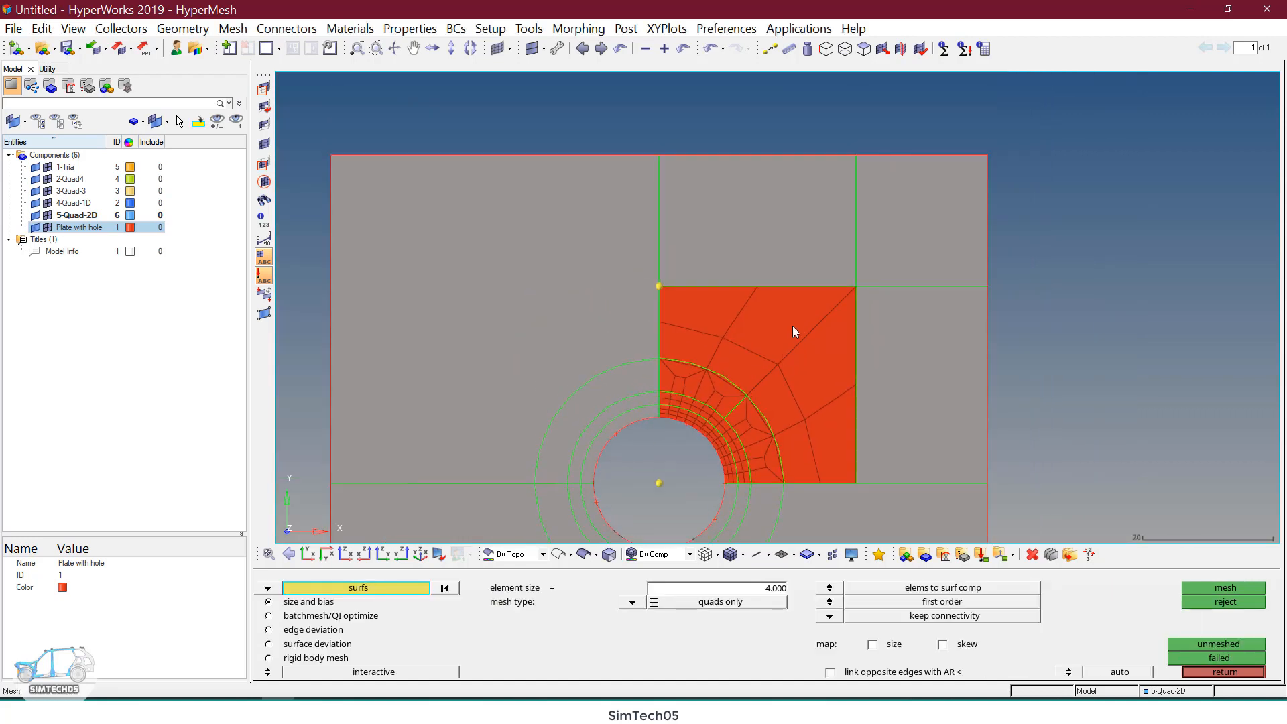
# Step: Mesh the three unmeshed outer surfaces of the plate's upper-right quarter with quads at an element size of 4
pyautogui.click(795, 205)
pyautogui.click(885, 261)
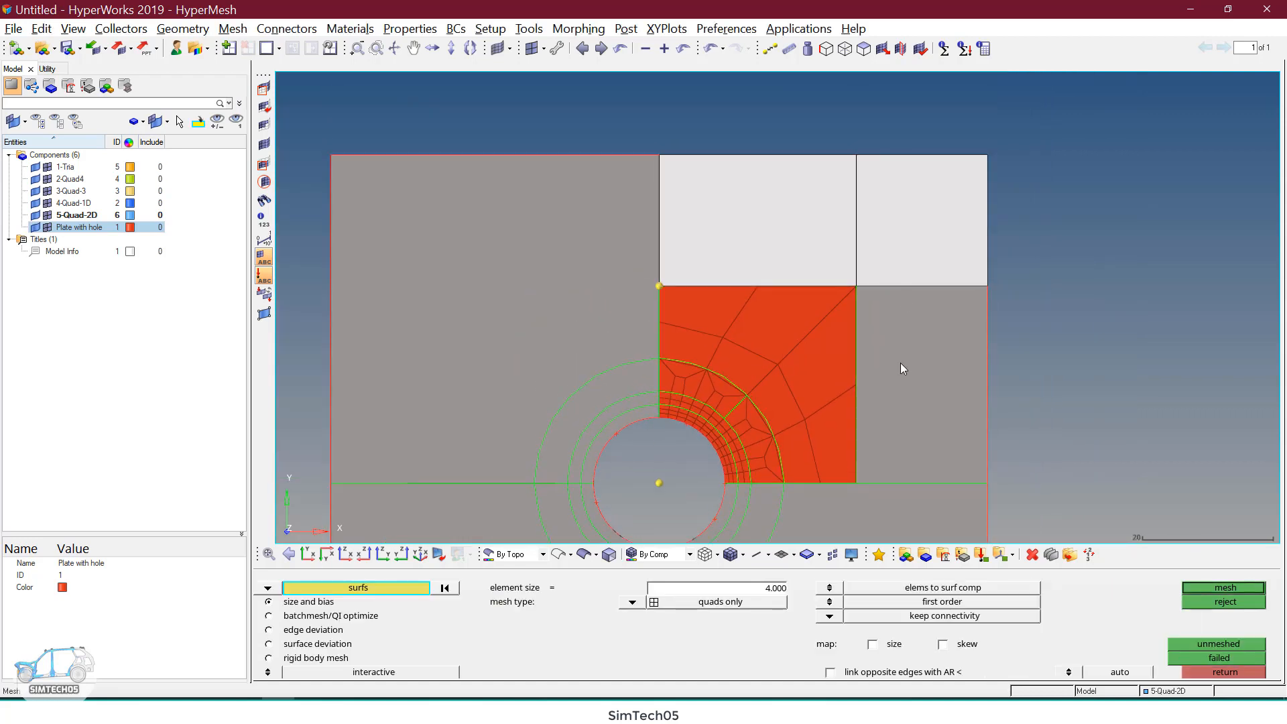
pyautogui.click(900, 362)
pyautogui.middleClick(903, 361)
pyautogui.keyDown('ctrl'); pyautogui.moveTo(903, 360); pyautogui.dragTo(869, 344, button='right'); pyautogui.keyUp('ctrl')
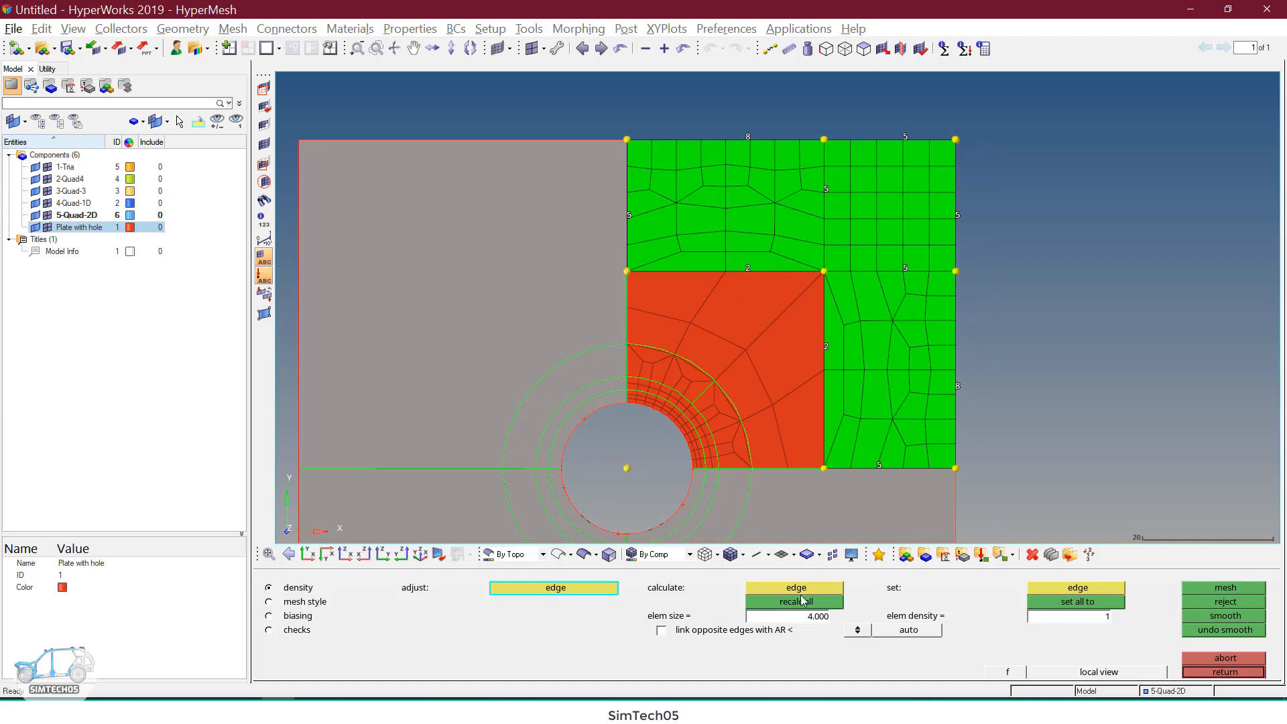
# Step: Recalculate all edge densities of the three outer surfaces for an element size of 8 and remesh them
pyautogui.click(804, 618)
pyautogui.write('8')
pyautogui.click(841, 599)
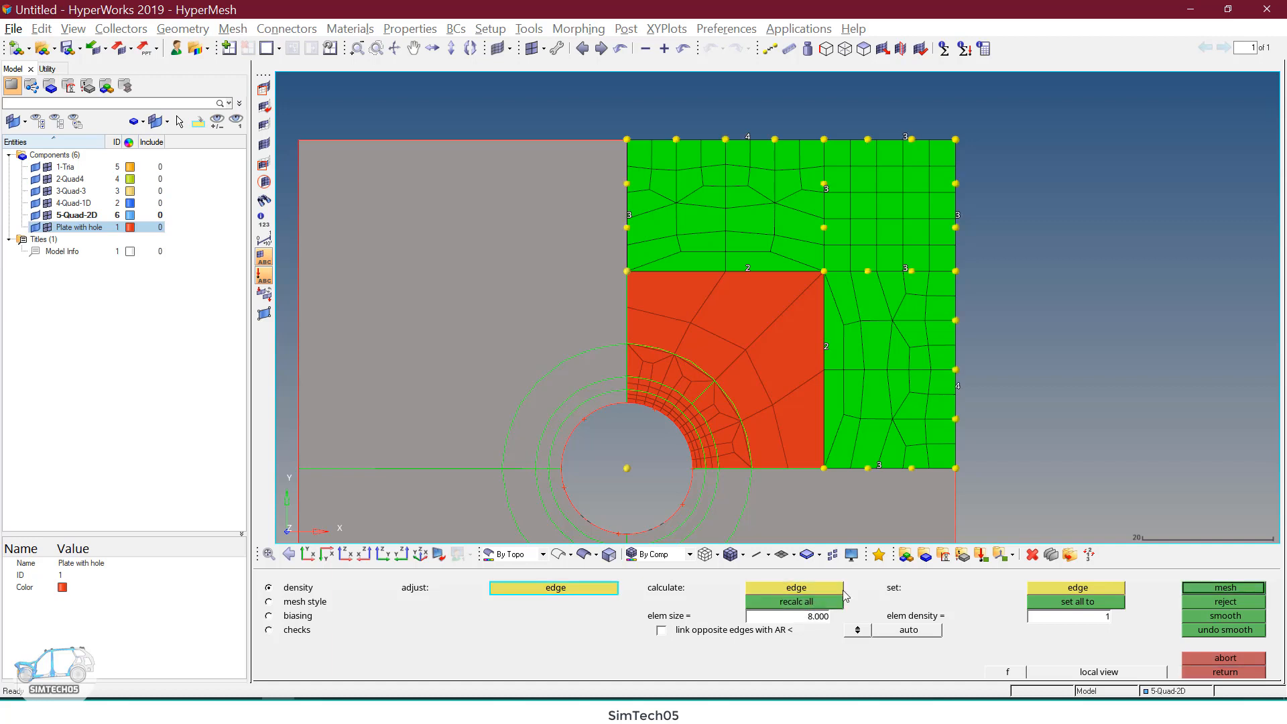
pyautogui.middleClick(1075, 420)
pyautogui.keyDown('ctrl'); pyautogui.moveTo(1017, 340); pyautogui.dragTo(1006, 341, button='right'); pyautogui.keyUp('ctrl')
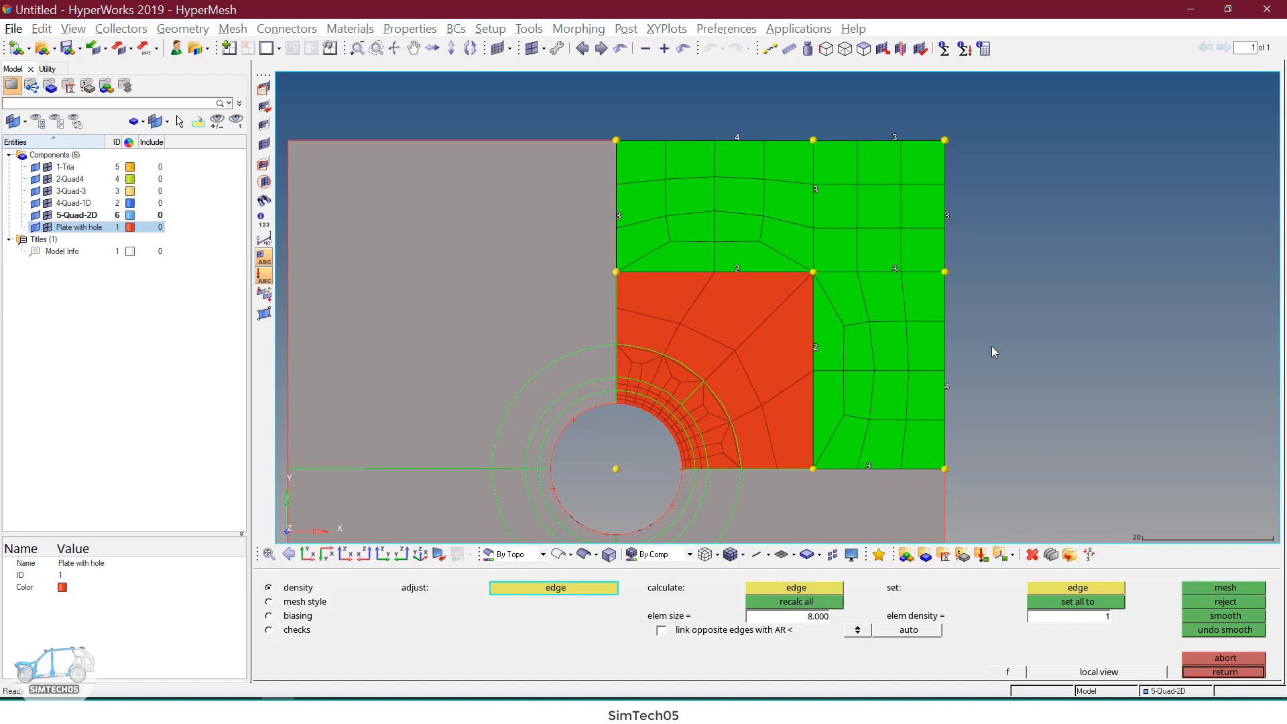
# Step: Recalculate all edge densities of the three outer surfaces for an element size of 16 and remesh them
pyautogui.click(790, 619)
pyautogui.write('16')
pyautogui.click(791, 602)
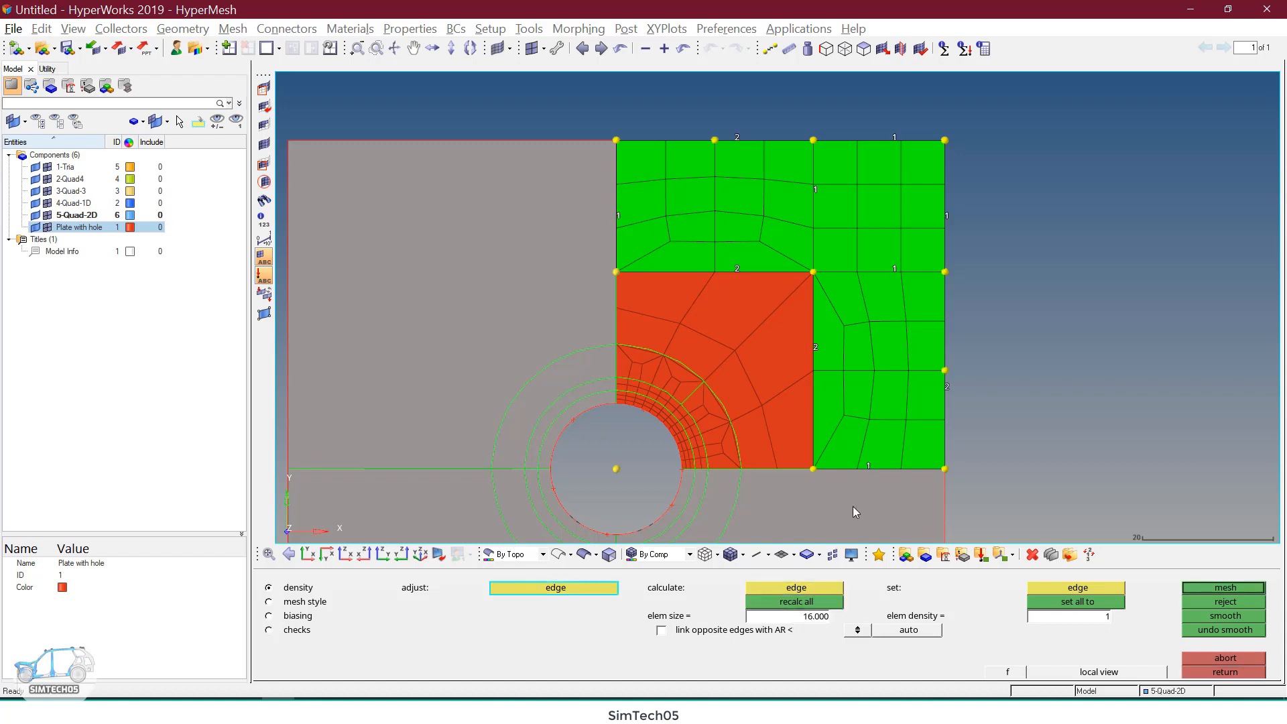
pyautogui.middleClick(982, 380)
pyautogui.keyDown('ctrl'); pyautogui.moveTo(982, 380); pyautogui.dragTo(1002, 369, button='right'); pyautogui.keyUp('ctrl')
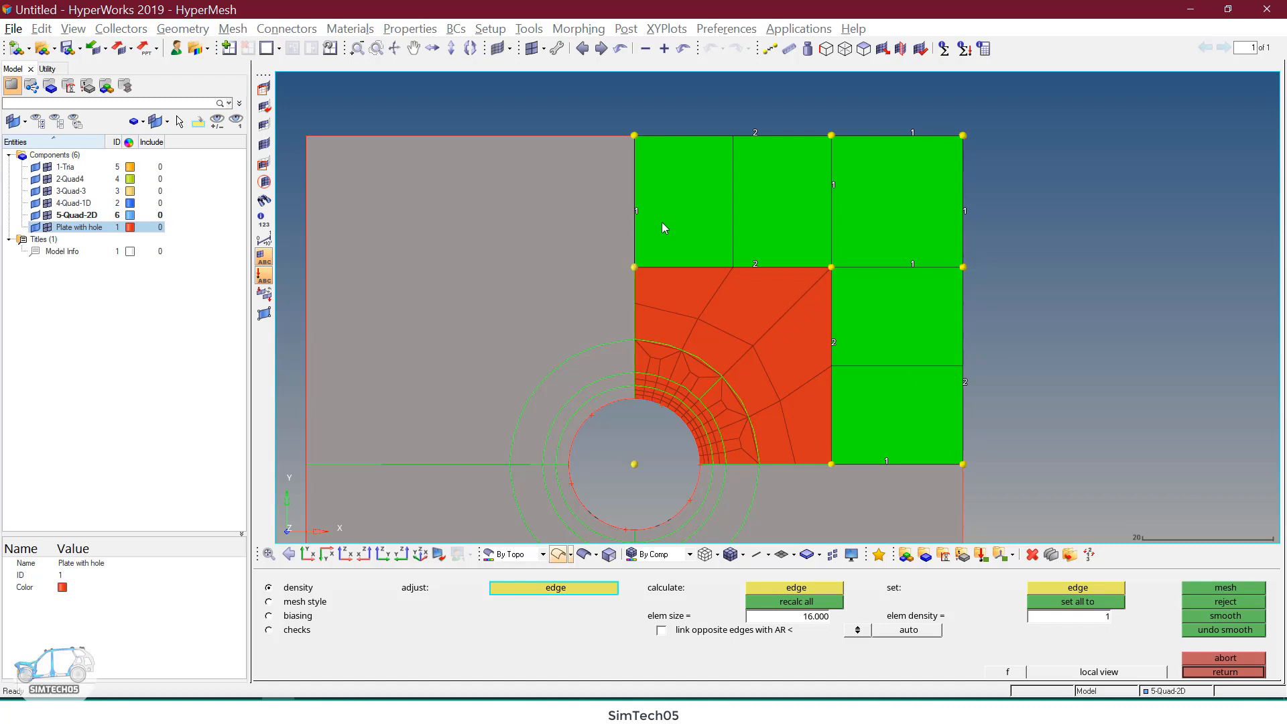
# Step: Raise the single-element edges of the three outer surfaces to a density of 2 and remesh them
pyautogui.click(638, 213)
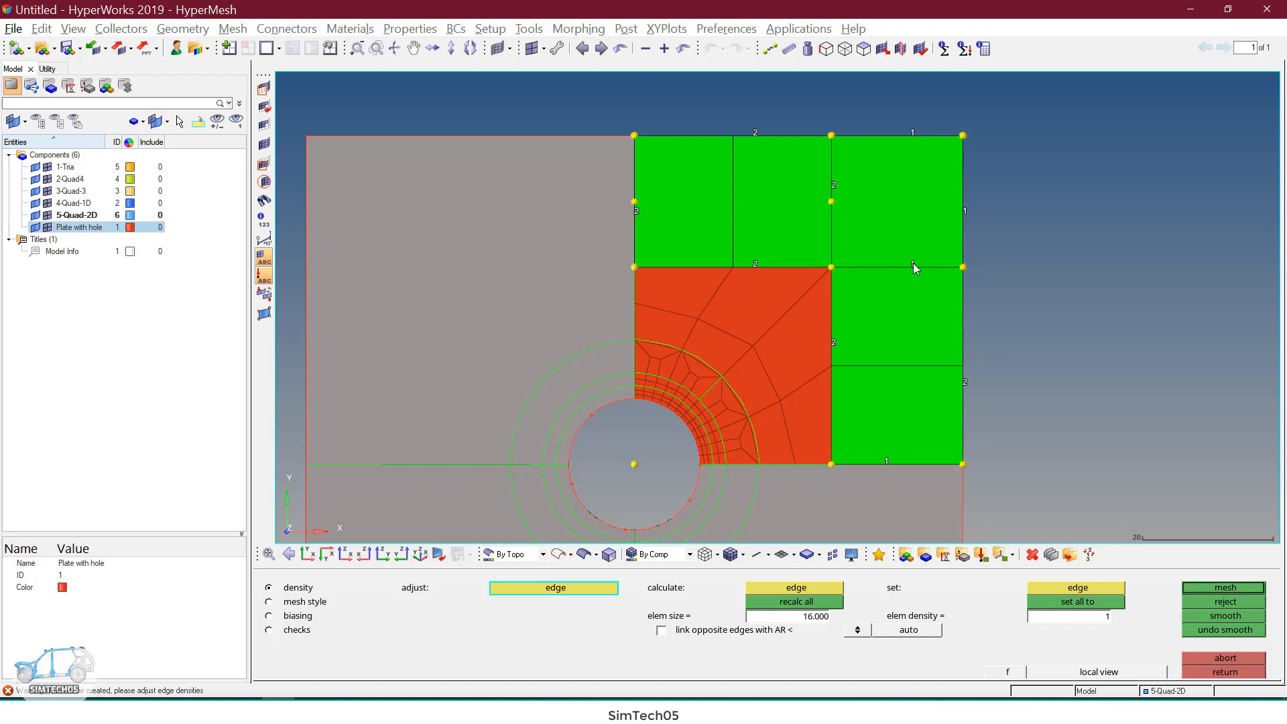
pyautogui.click(897, 448)
pyautogui.click(914, 136)
pyautogui.click(963, 208)
pyautogui.scroll(-2, 1003, 234)
pyautogui.keyDown('ctrl'); pyautogui.moveTo(1004, 234); pyautogui.dragTo(1003, 231, button='right'); pyautogui.keyUp('ctrl')
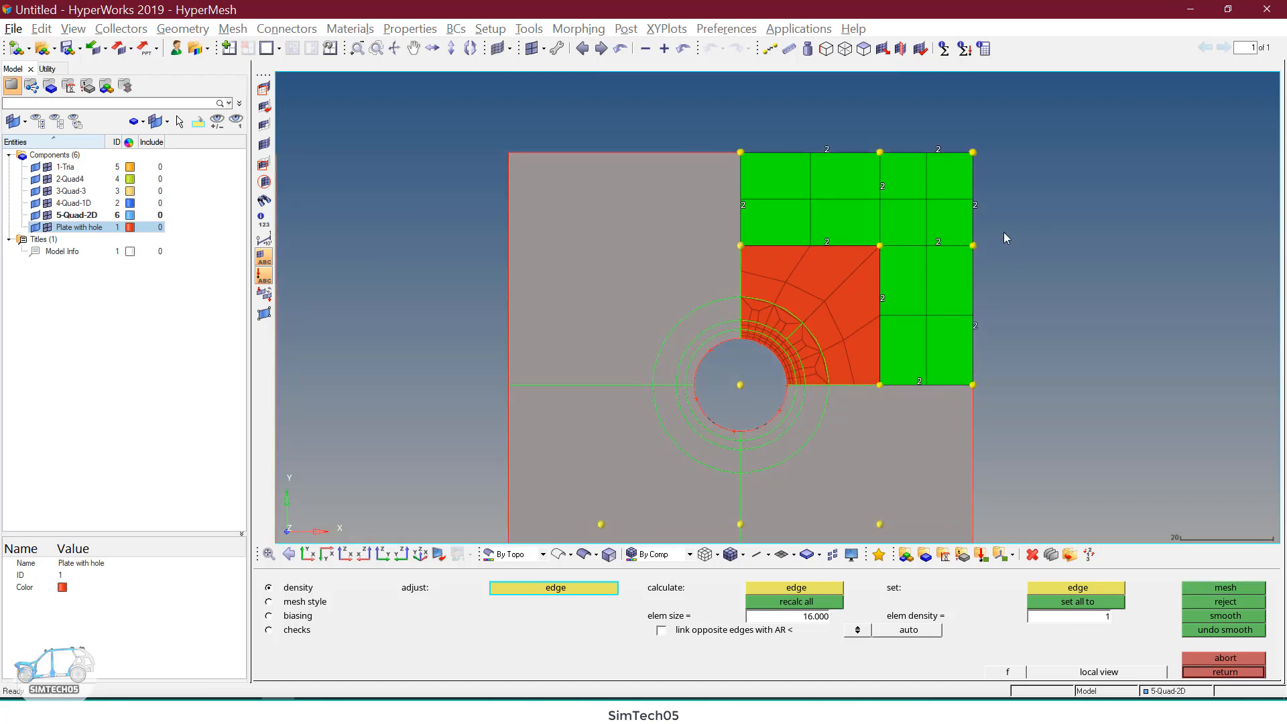
# Step: Try a density of 3 on the upper-left outer surface's top edge, restore it to 2, and accept the mesh
pyautogui.click(830, 150)
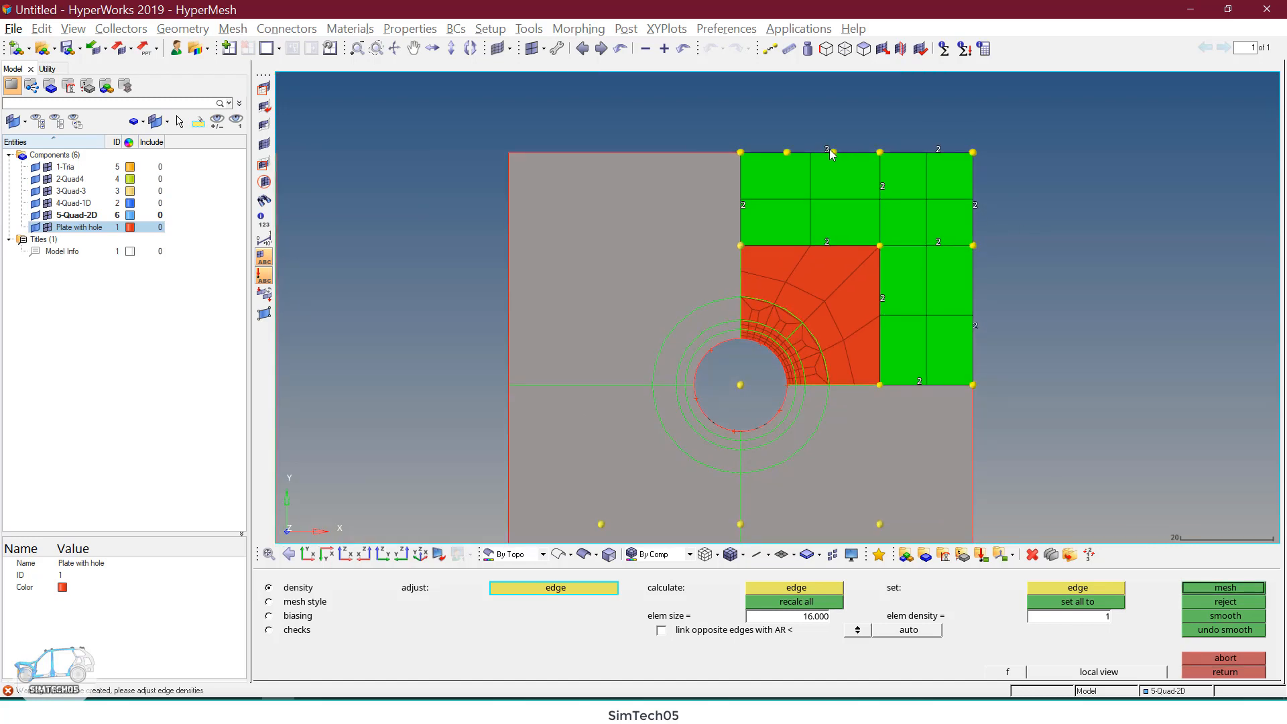
pyautogui.rightClick(830, 149)
pyautogui.keyDown('ctrl'); pyautogui.moveTo(1024, 235); pyautogui.dragTo(1036, 232, button='right'); pyautogui.keyUp('ctrl')
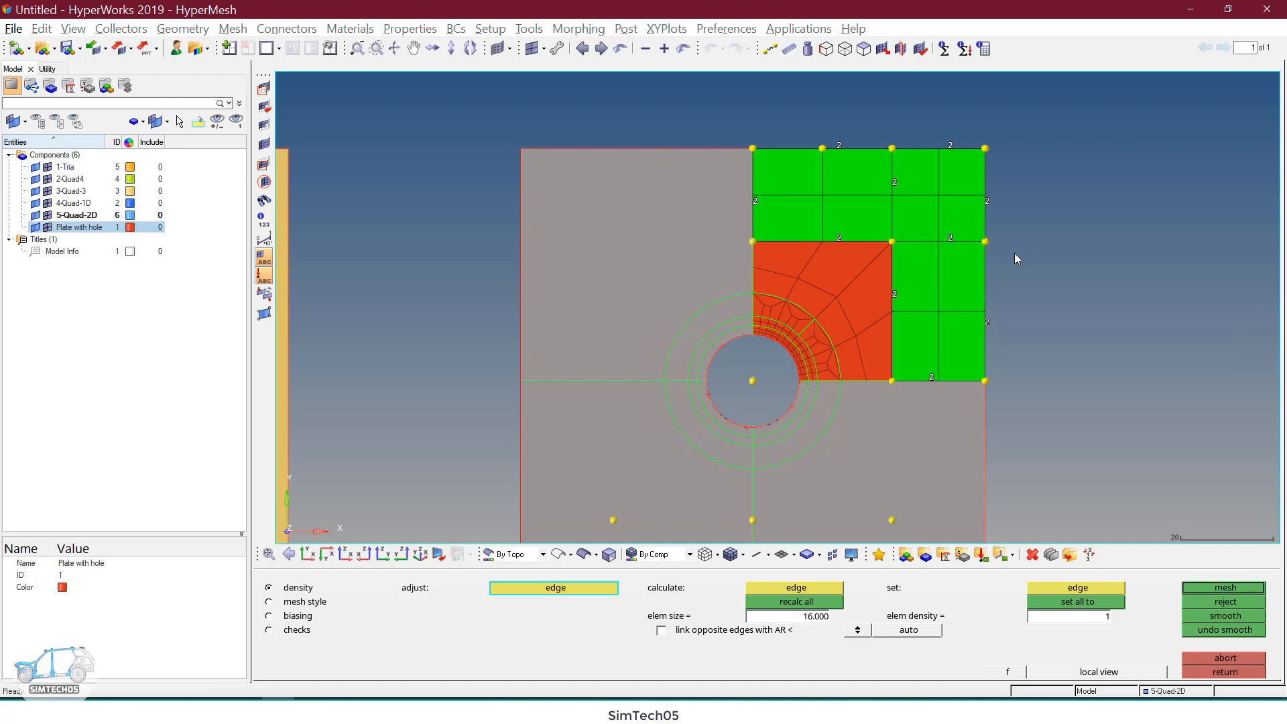
pyautogui.press('Escape')
pyautogui.keyDown('ctrl'); pyautogui.moveTo(954, 305); pyautogui.dragTo(923, 301, button='right'); pyautogui.keyUp('ctrl')
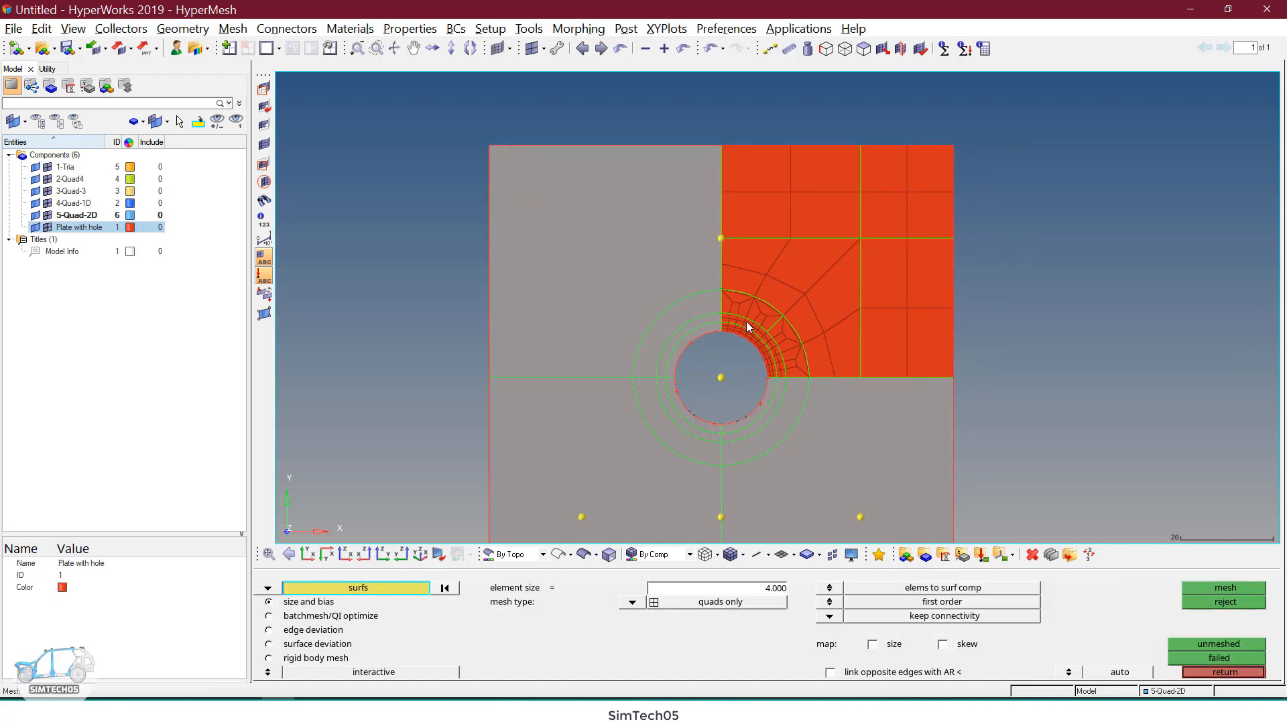
# Step: Start the Reflect tool, select all elements of the upper-right quarter and duplicate them into their original component
pyautogui.scroll(3, 749, 327)
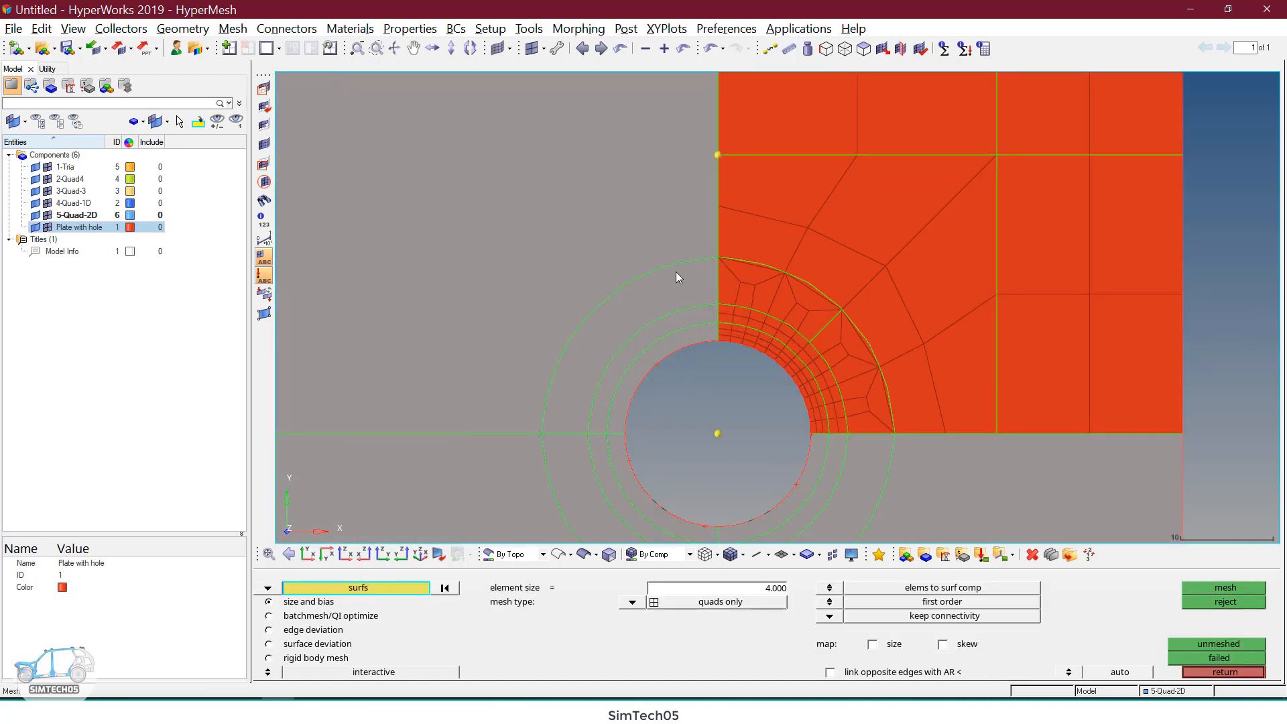
pyautogui.scroll(-2, 724, 302)
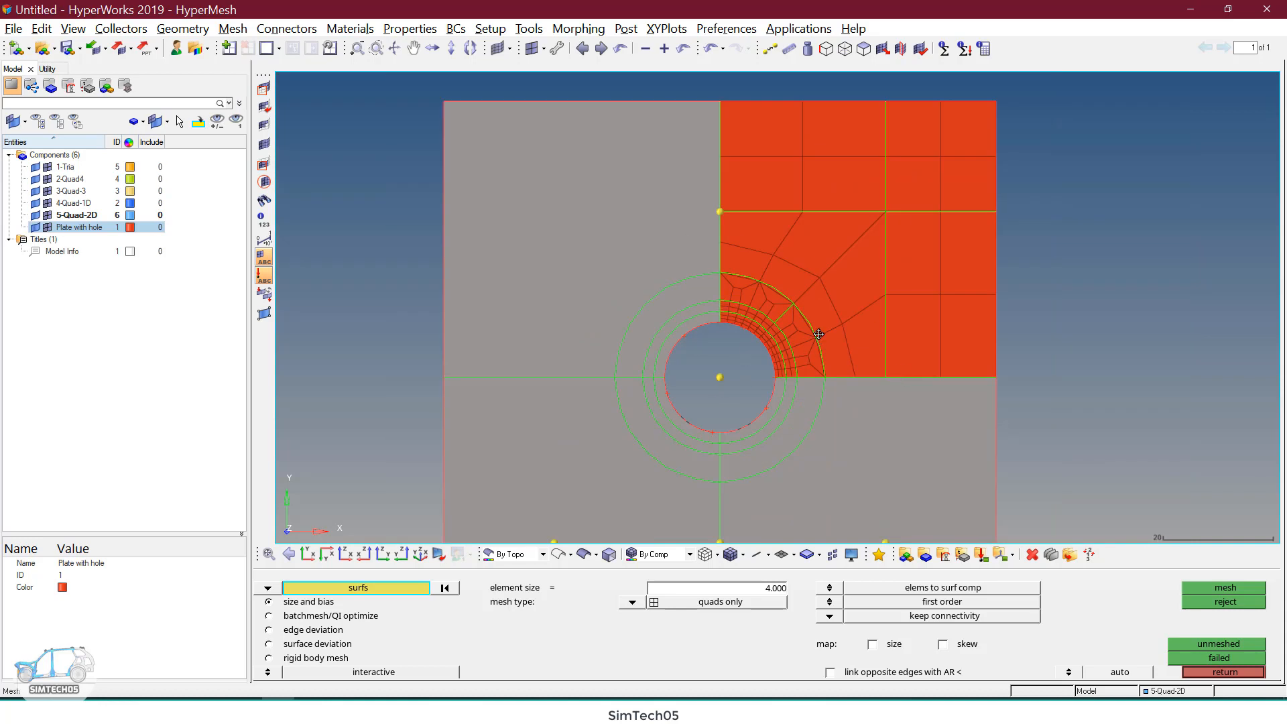
pyautogui.keyDown('ctrl'); pyautogui.moveTo(818, 334); pyautogui.dragTo(843, 357, button='right'); pyautogui.keyUp('ctrl')
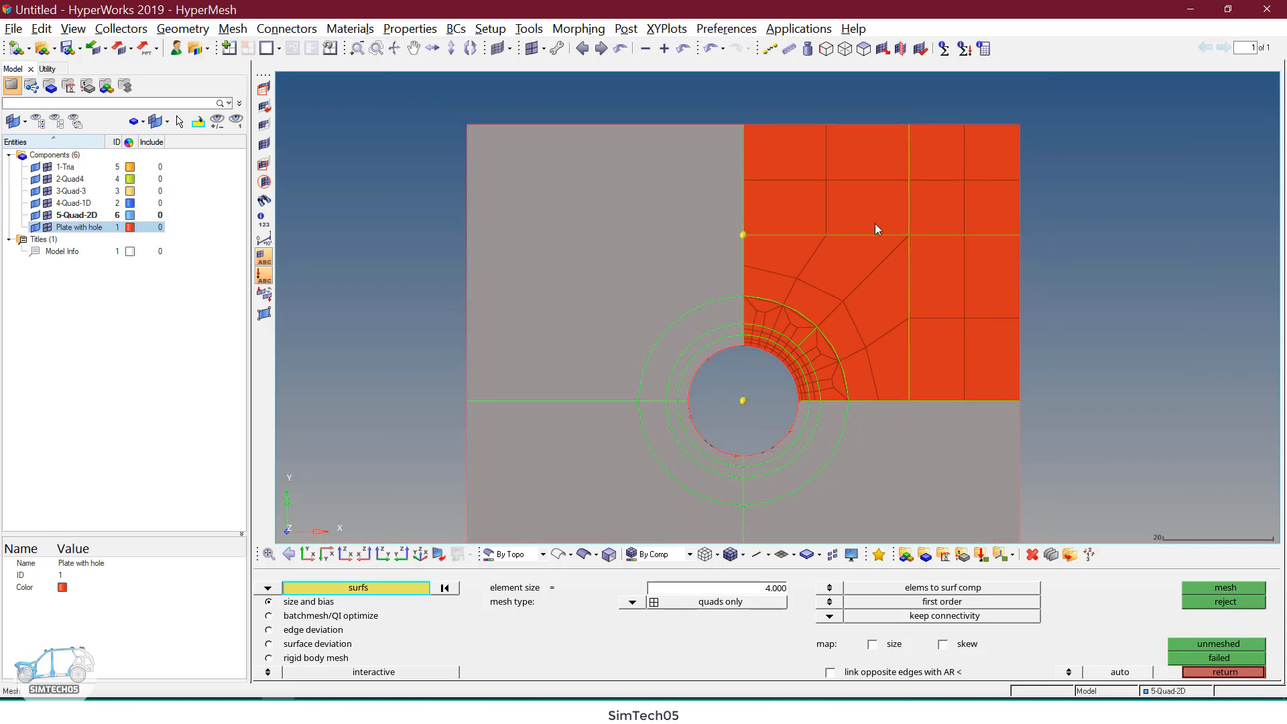
pyautogui.press('Escape')
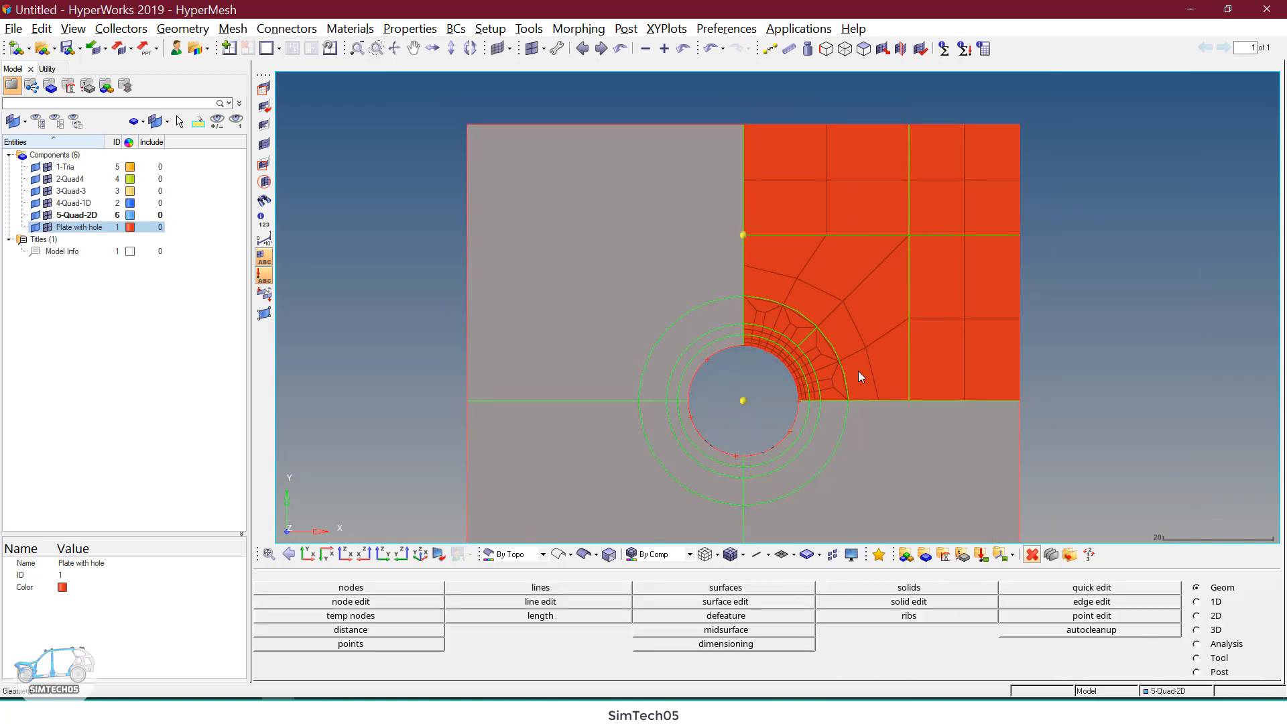
pyautogui.click(1220, 657)
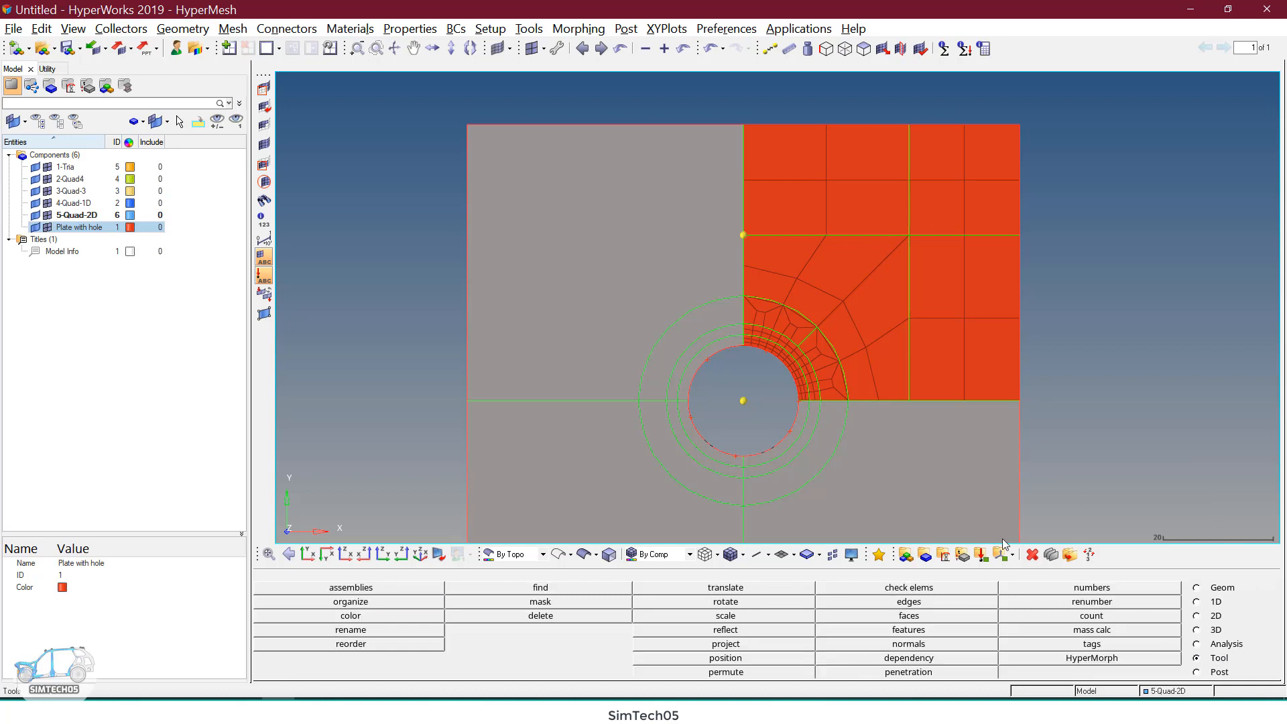
pyautogui.keyDown('ctrl'); pyautogui.moveTo(938, 479); pyautogui.dragTo(937, 445, button='right'); pyautogui.keyUp('ctrl')
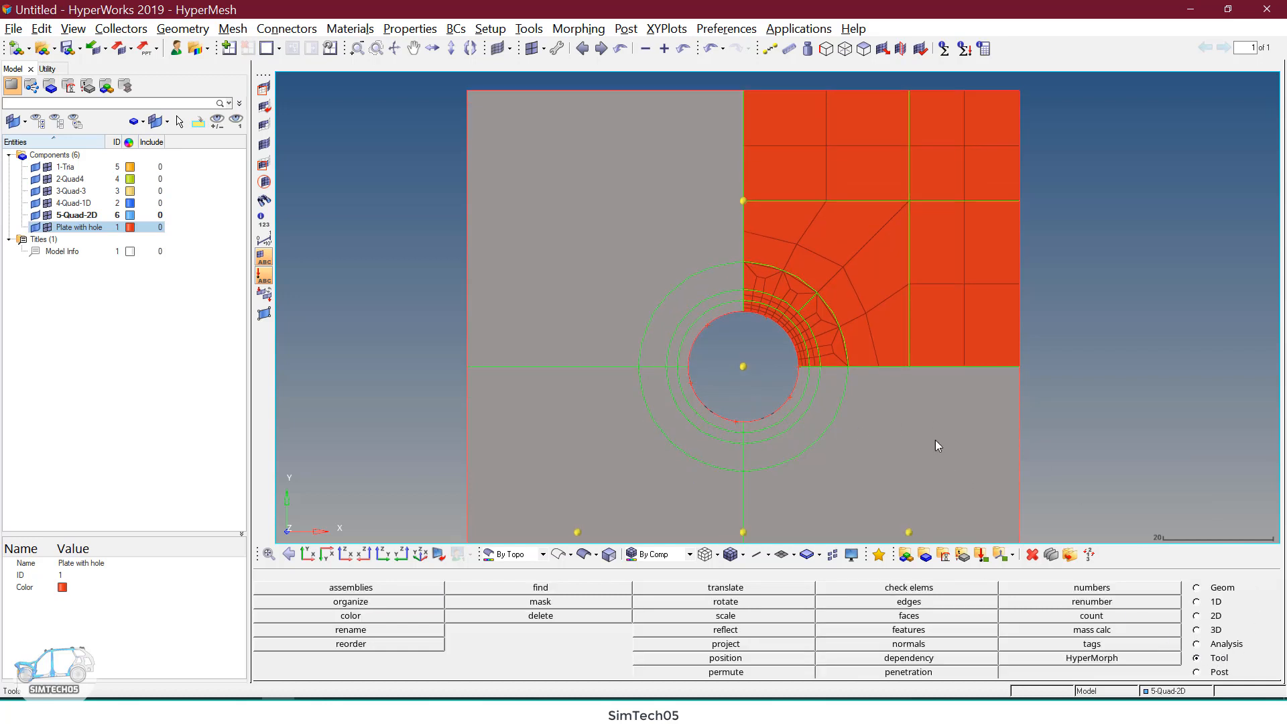
pyautogui.click(736, 630)
pyautogui.scroll(-3, 843, 336)
pyautogui.keyDown('shift'); pyautogui.moveTo(781, 191); pyautogui.dragTo(1002, 403); pyautogui.keyUp('shift')
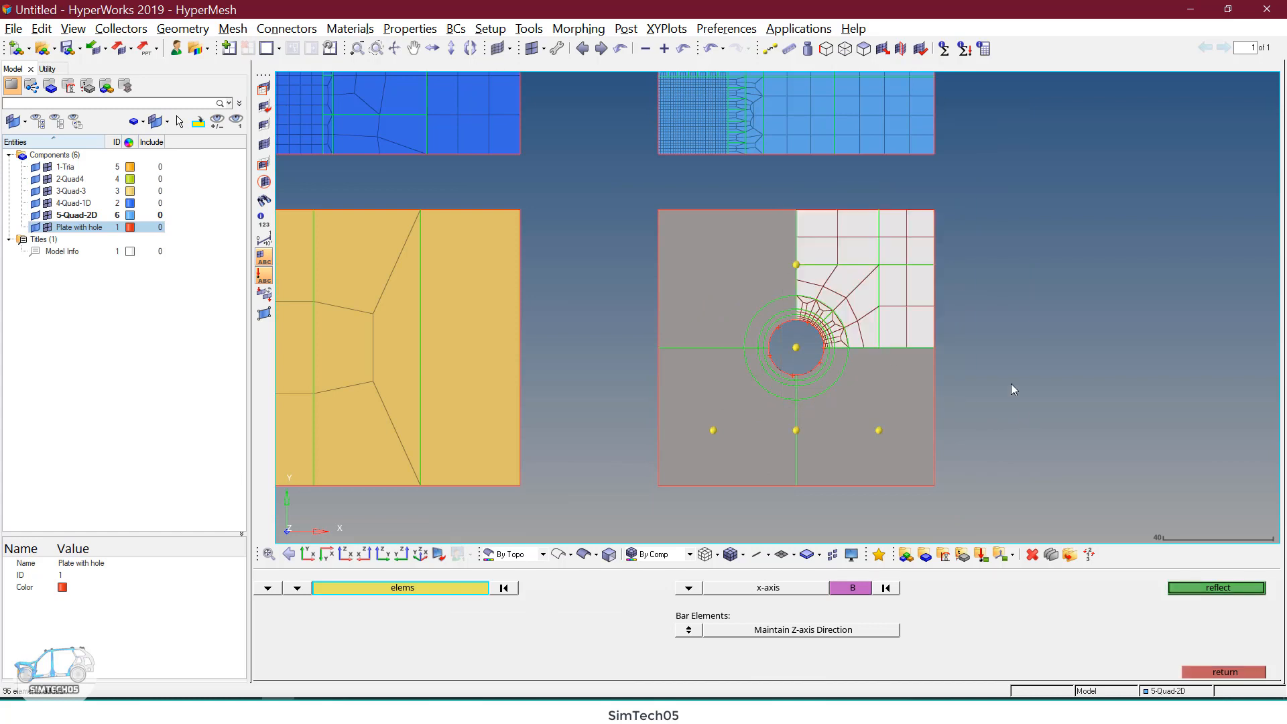
pyautogui.click(426, 586)
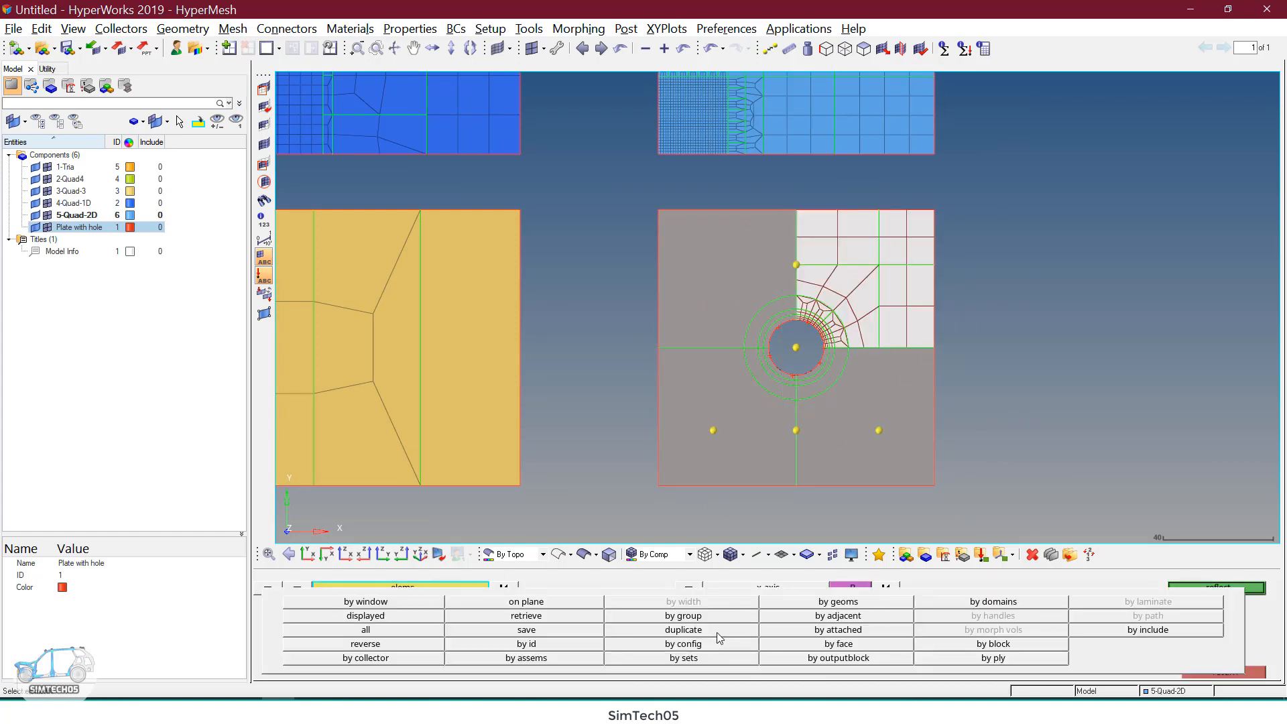
pyautogui.click(717, 633)
pyautogui.click(360, 603)
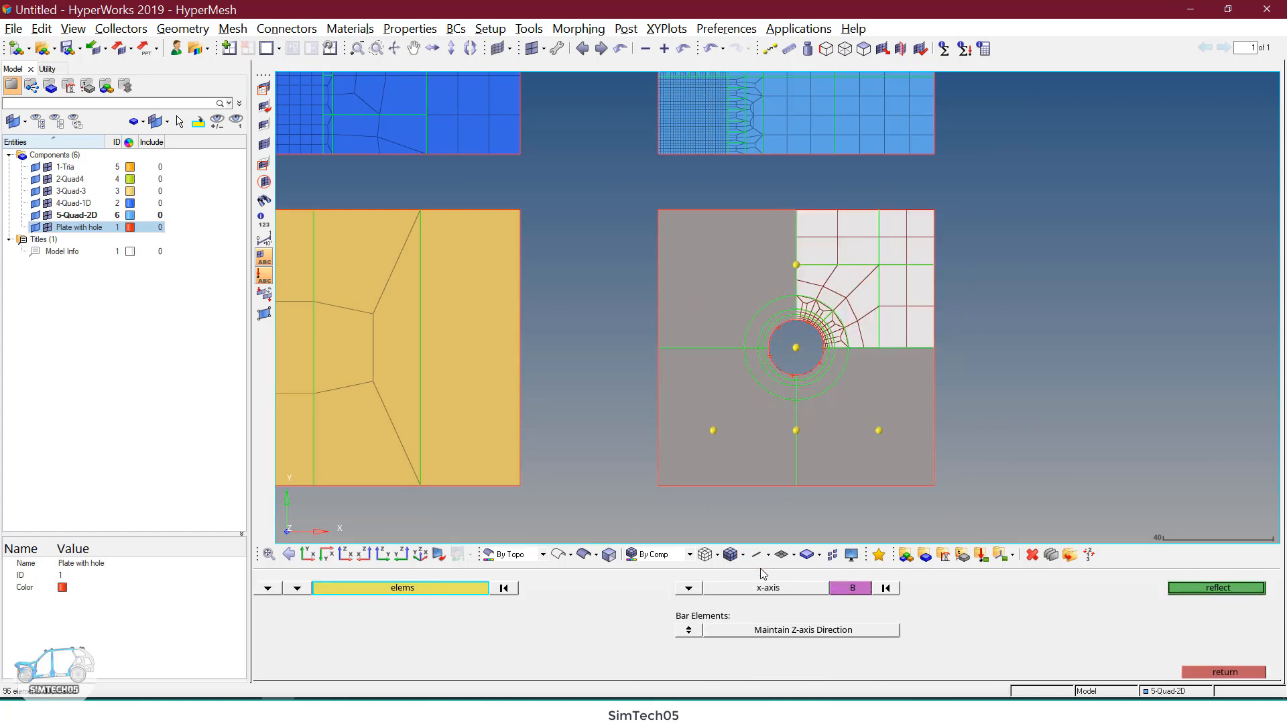
# Step: Reflect the duplicated quarter mesh along the y-axis with the hole's centre node as the base point
pyautogui.click(841, 590)
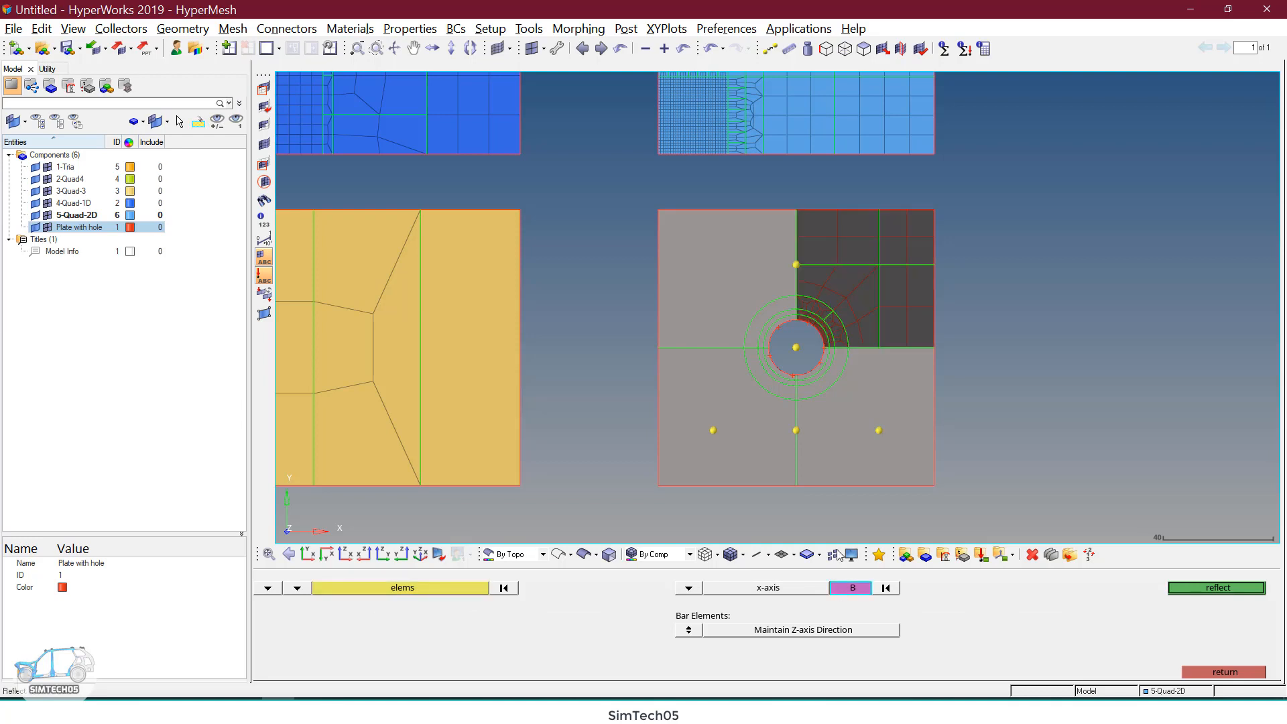
pyautogui.click(795, 347)
pyautogui.click(689, 588)
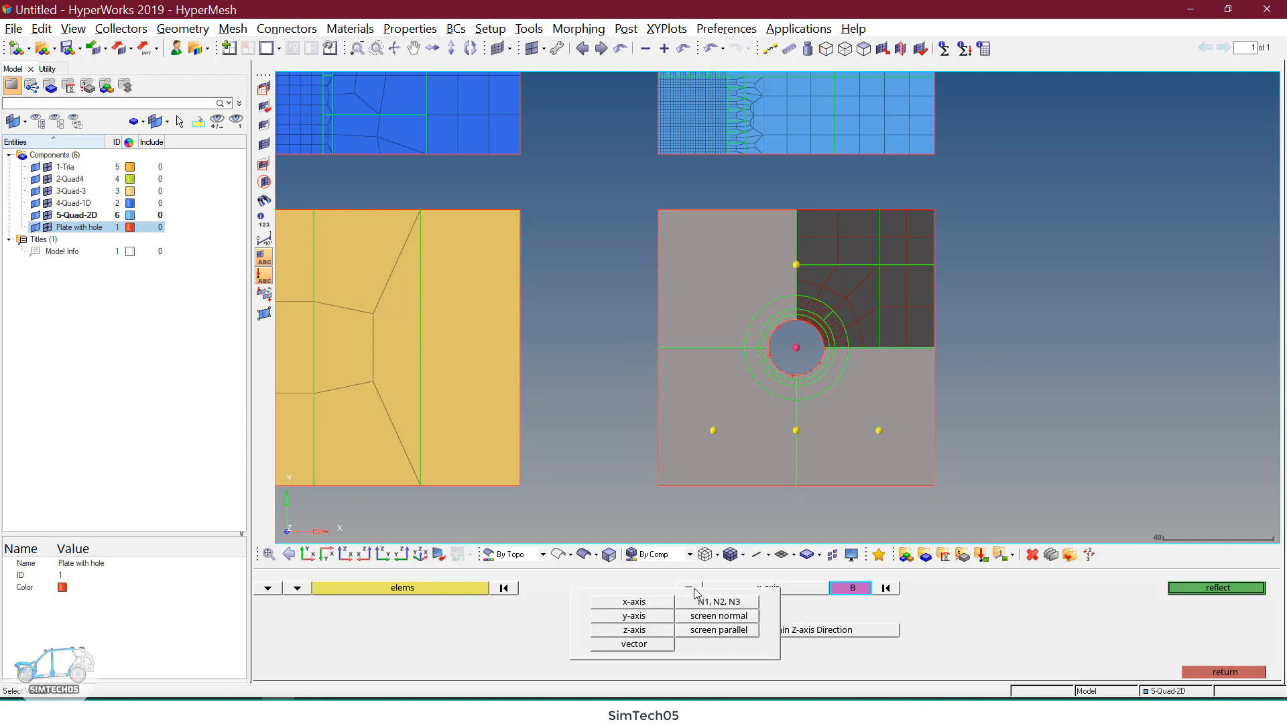
pyautogui.click(648, 616)
pyautogui.click(1224, 589)
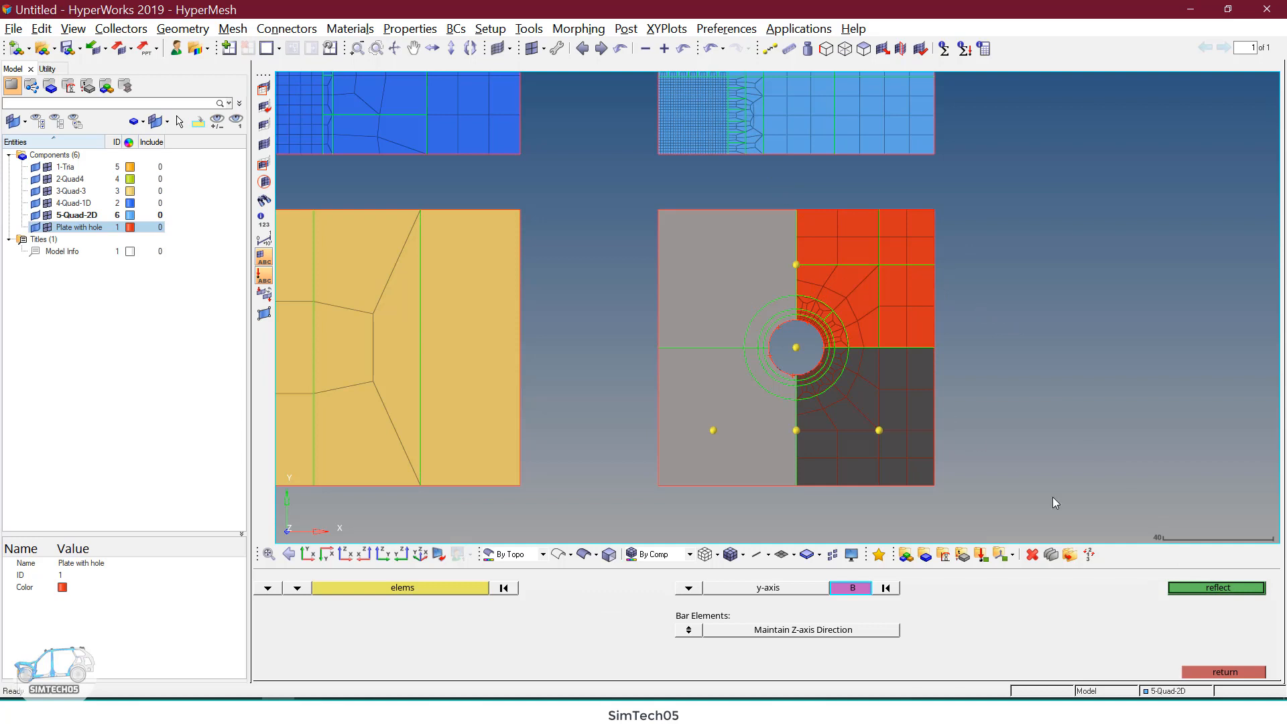
# Step: Duplicate the right half's elements into their original component and reflect them along the x-axis about the hole's centre node
pyautogui.click(396, 589)
pyautogui.keyDown('shift'); pyautogui.moveTo(787, 197); pyautogui.dragTo(1053, 536); pyautogui.keyUp('shift')
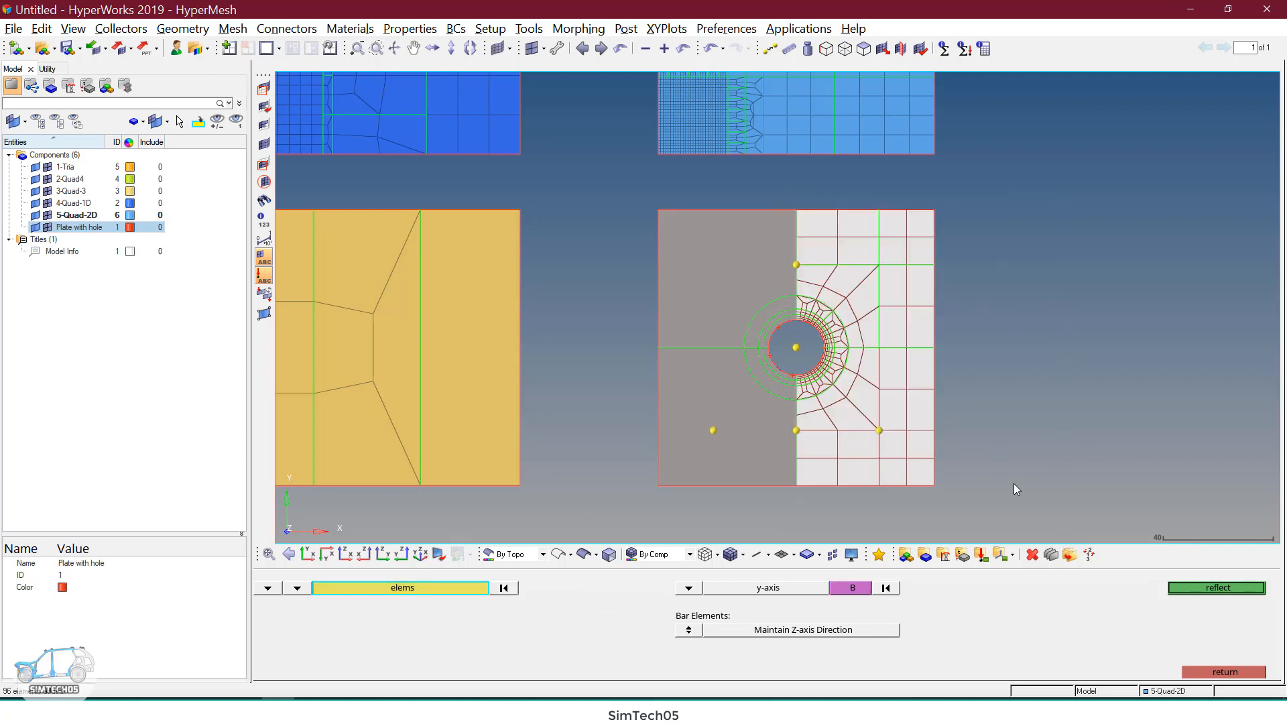
pyautogui.click(391, 589)
pyautogui.click(719, 626)
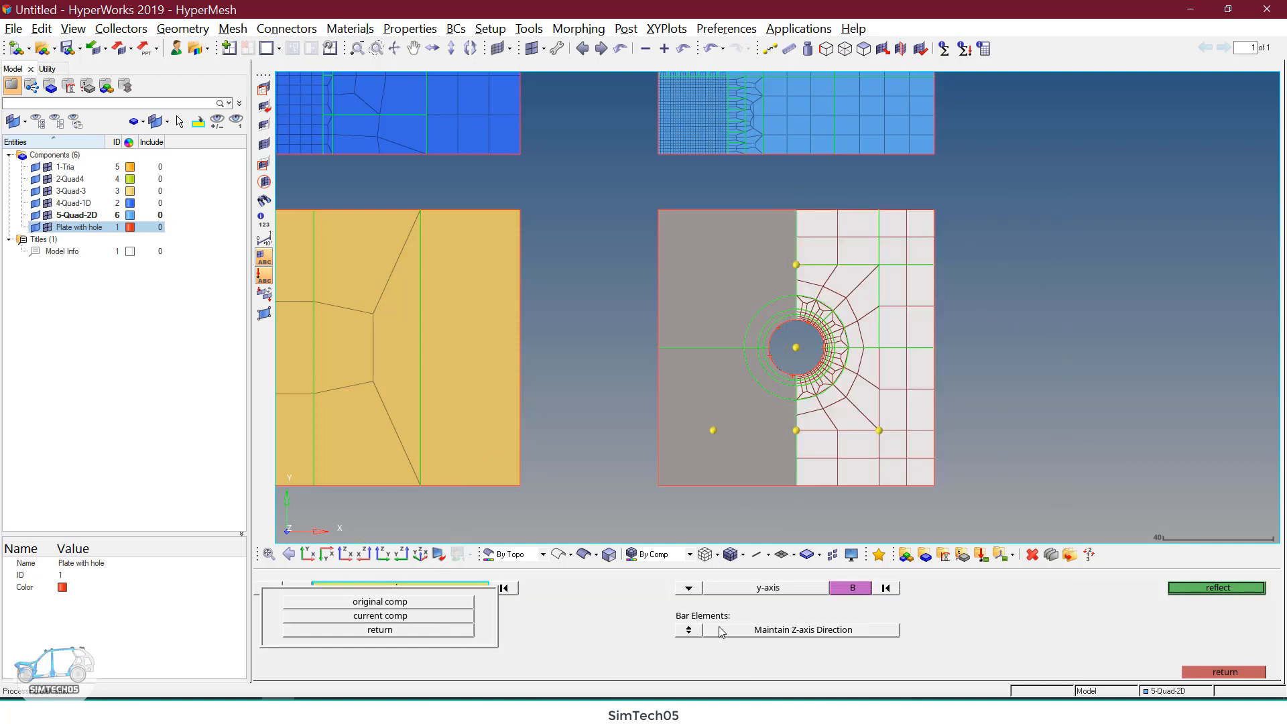
pyautogui.click(373, 601)
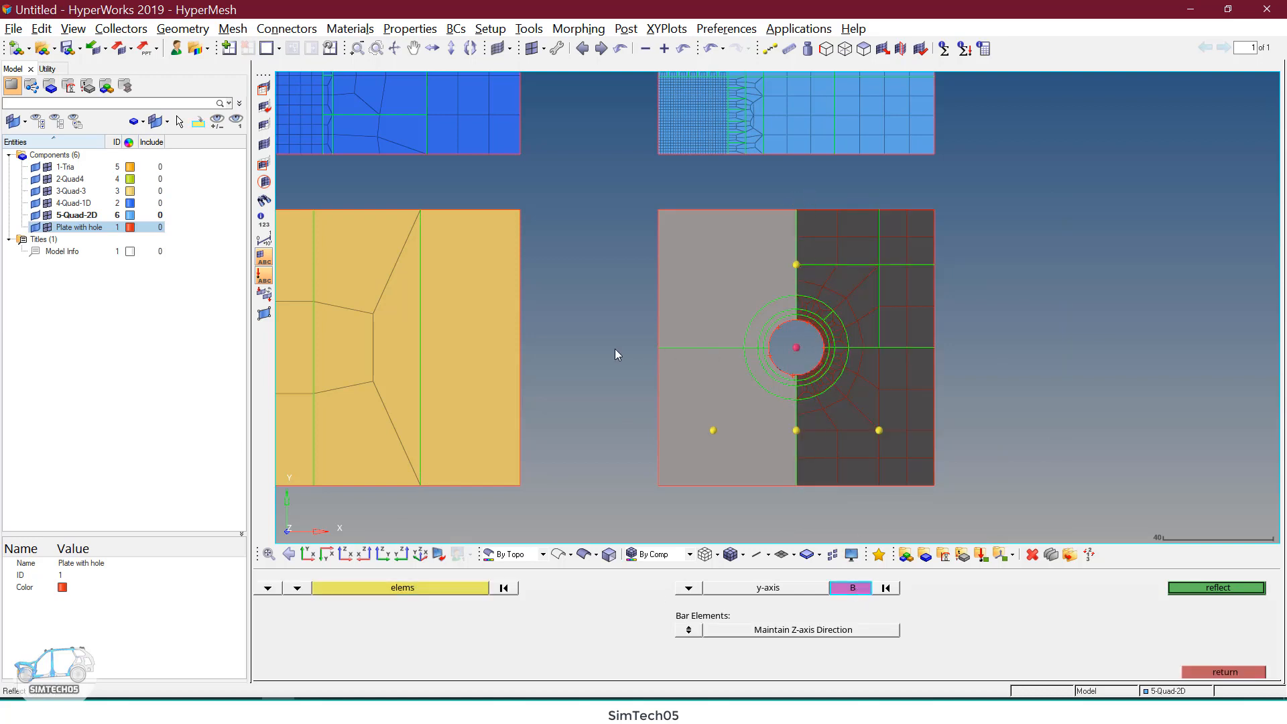
pyautogui.click(688, 588)
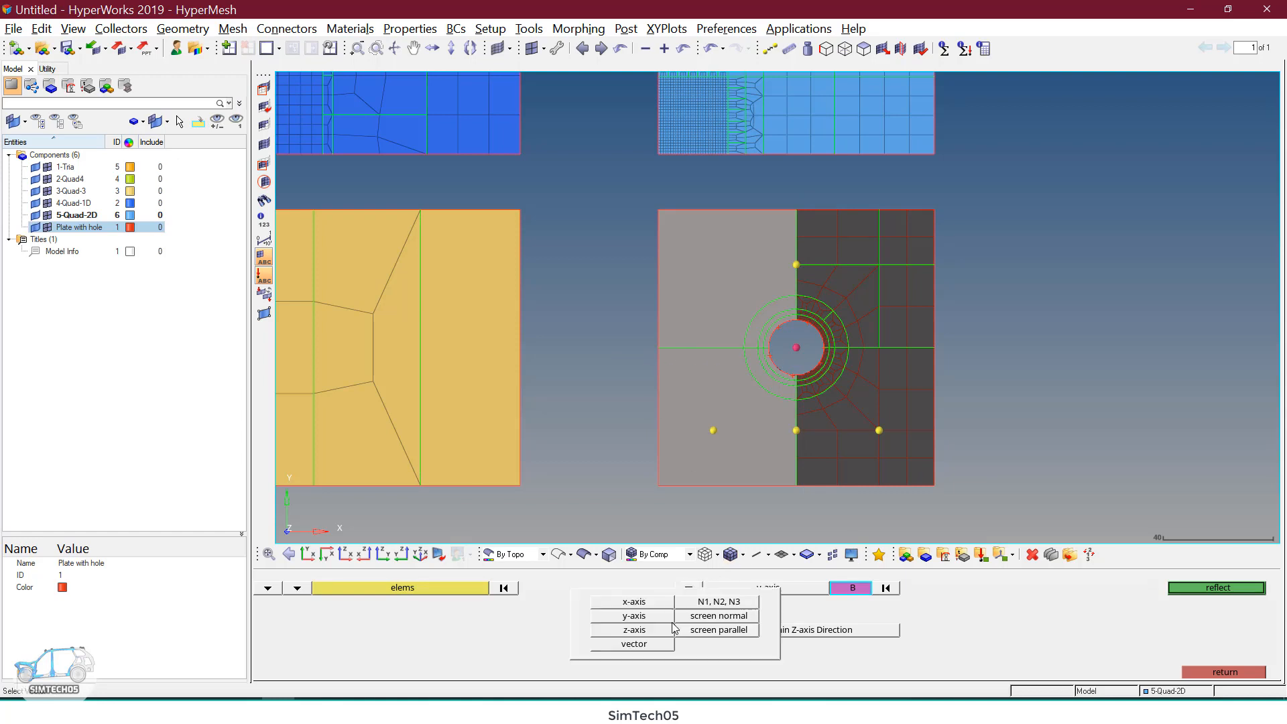
pyautogui.click(634, 602)
pyautogui.click(1217, 588)
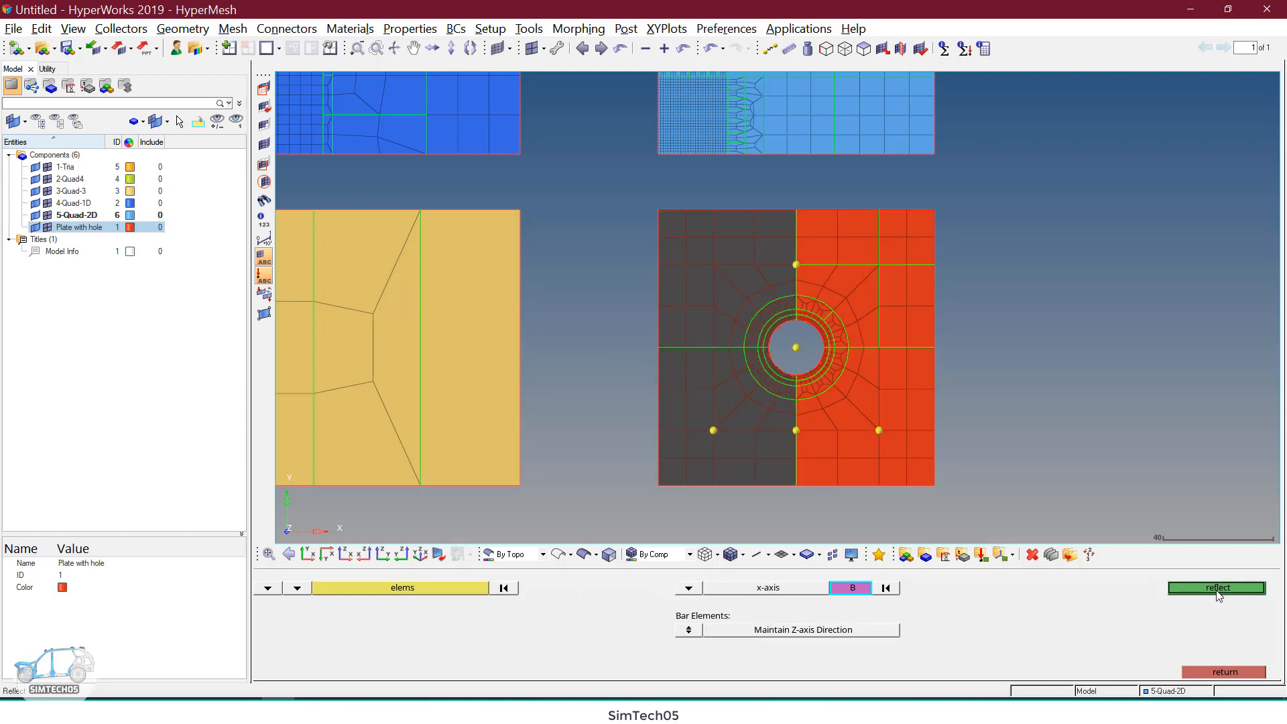
# Step: Open the Edges tool, select the Plate with hole component and preview its coincident nodes with a tolerance of 0.010
pyautogui.press('Escape')
pyautogui.hotkey('shift', 'F3')
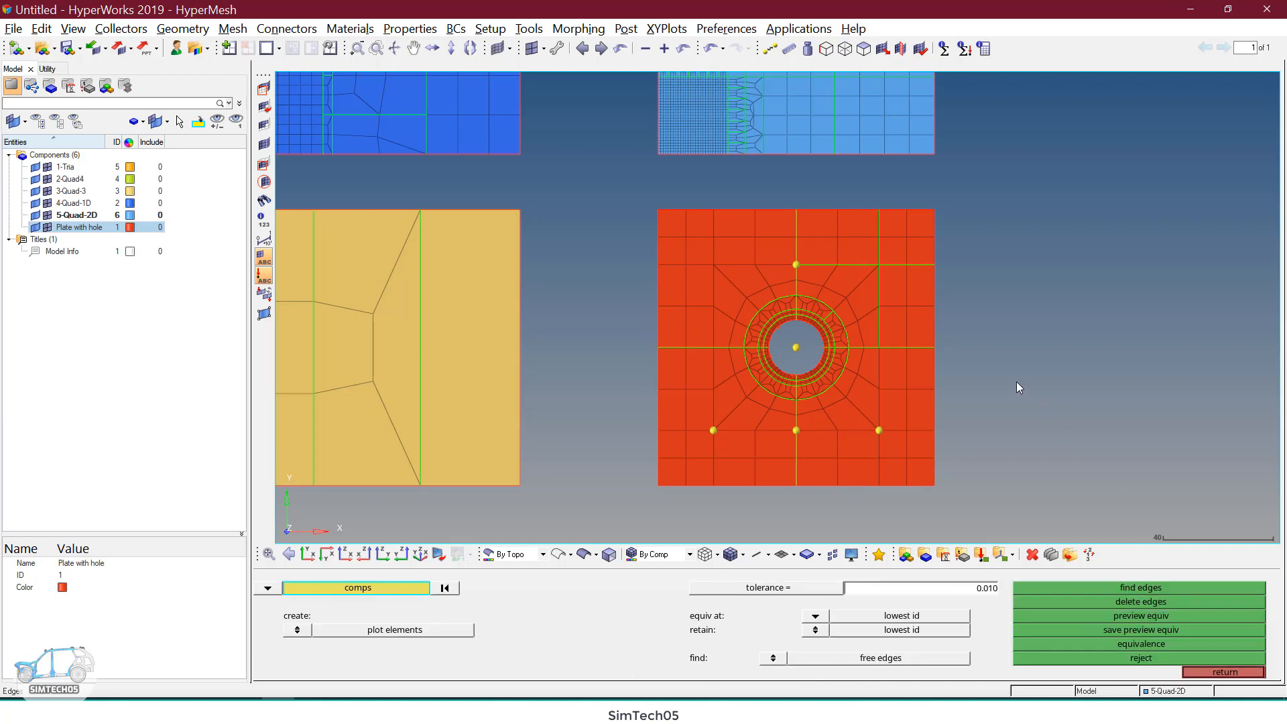
pyautogui.keyDown('shift'); pyautogui.click(719, 251); pyautogui.keyUp('shift')
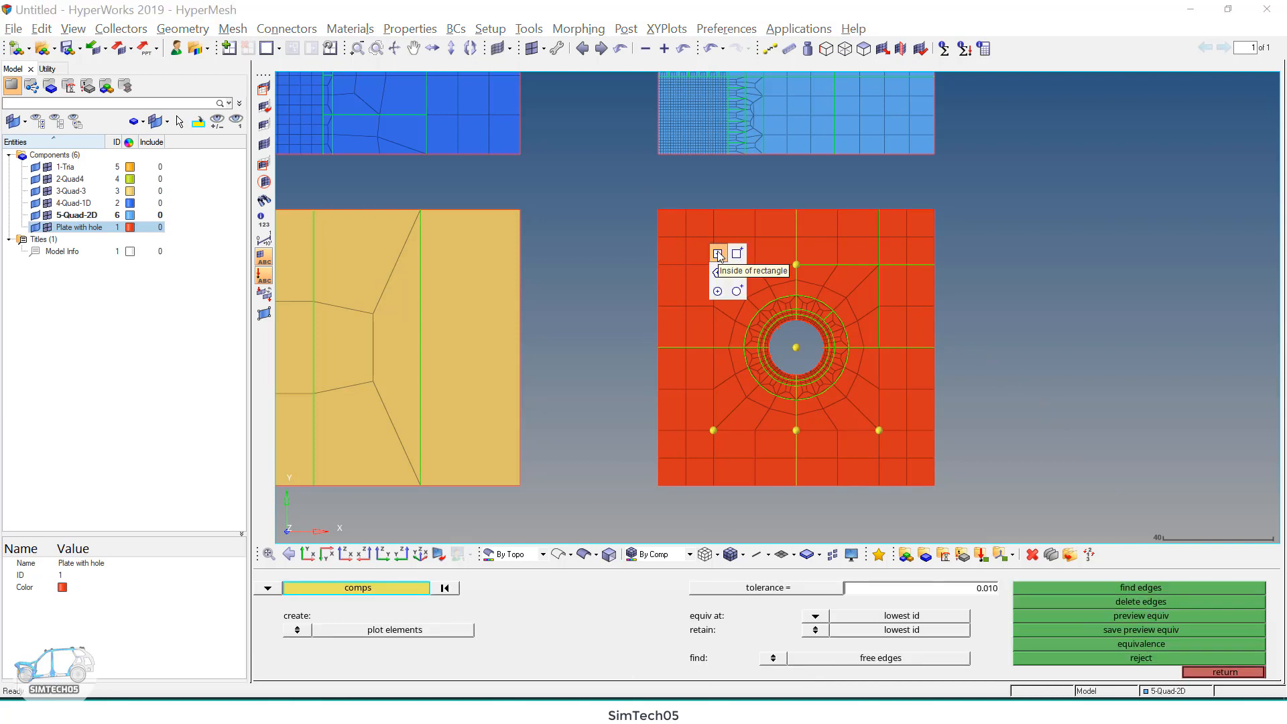
pyautogui.click(719, 252)
pyautogui.click(676, 231)
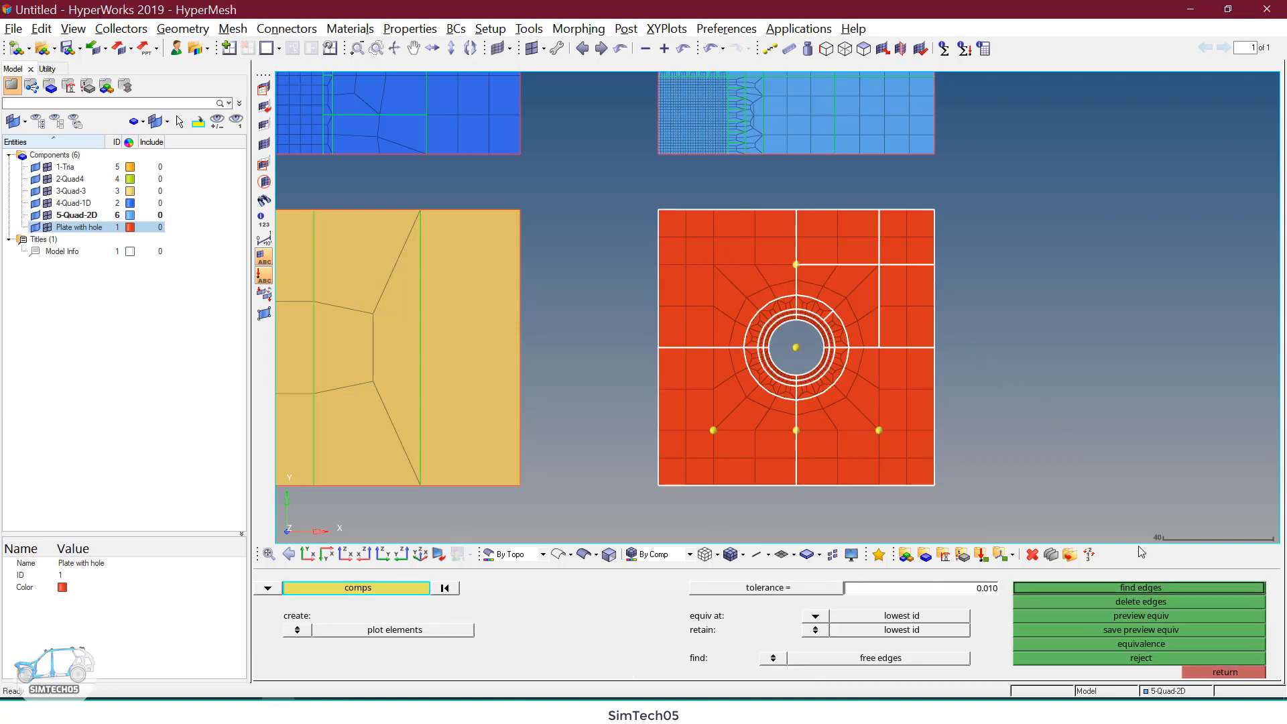
pyautogui.click(1131, 614)
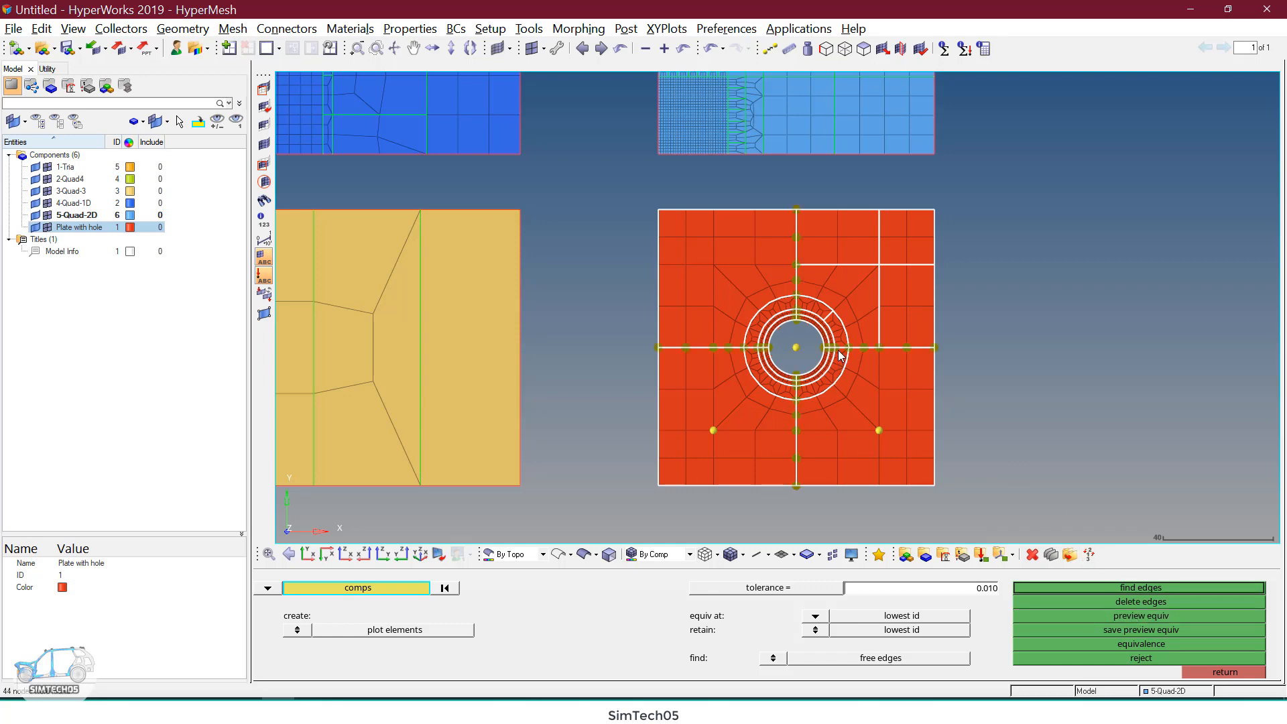
# Step: Equivalence the coincident nodes along the plate's reflection seams, and find the plate's free edges
pyautogui.scroll(5, 841, 357)
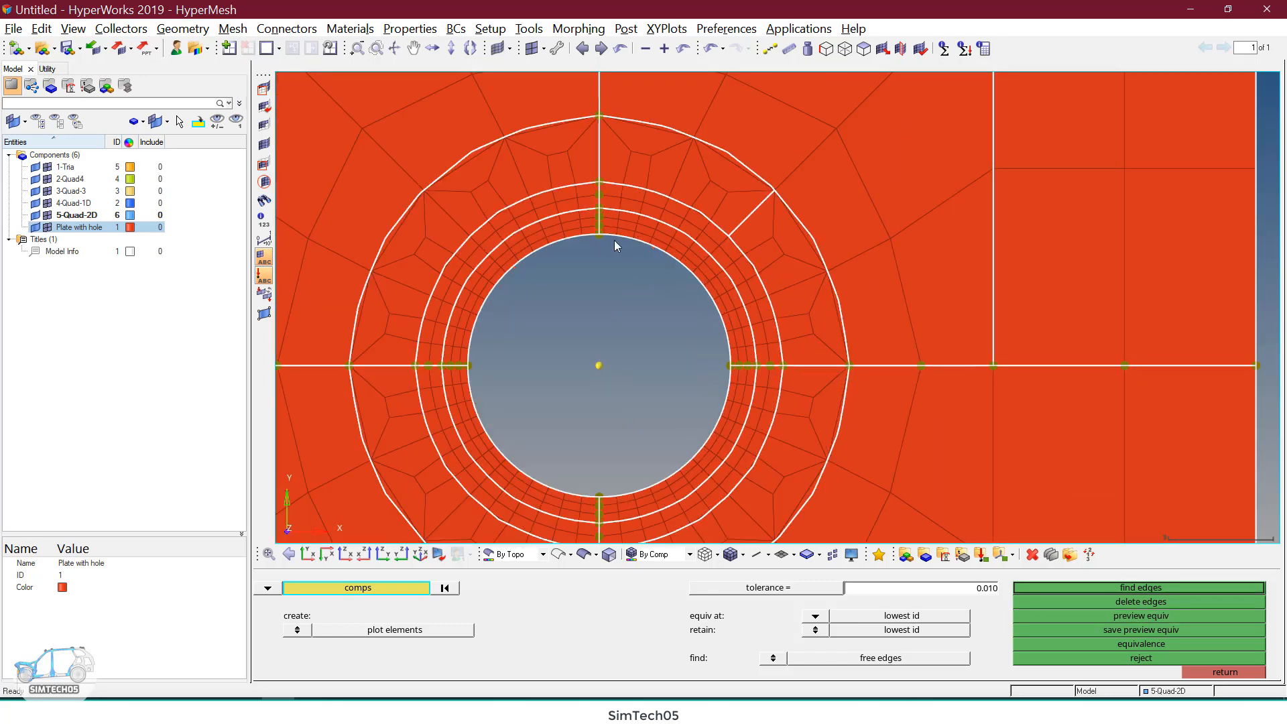
pyautogui.keyDown('ctrl'); pyautogui.moveTo(715, 301); pyautogui.dragTo(859, 223, button='right'); pyautogui.keyUp('ctrl')
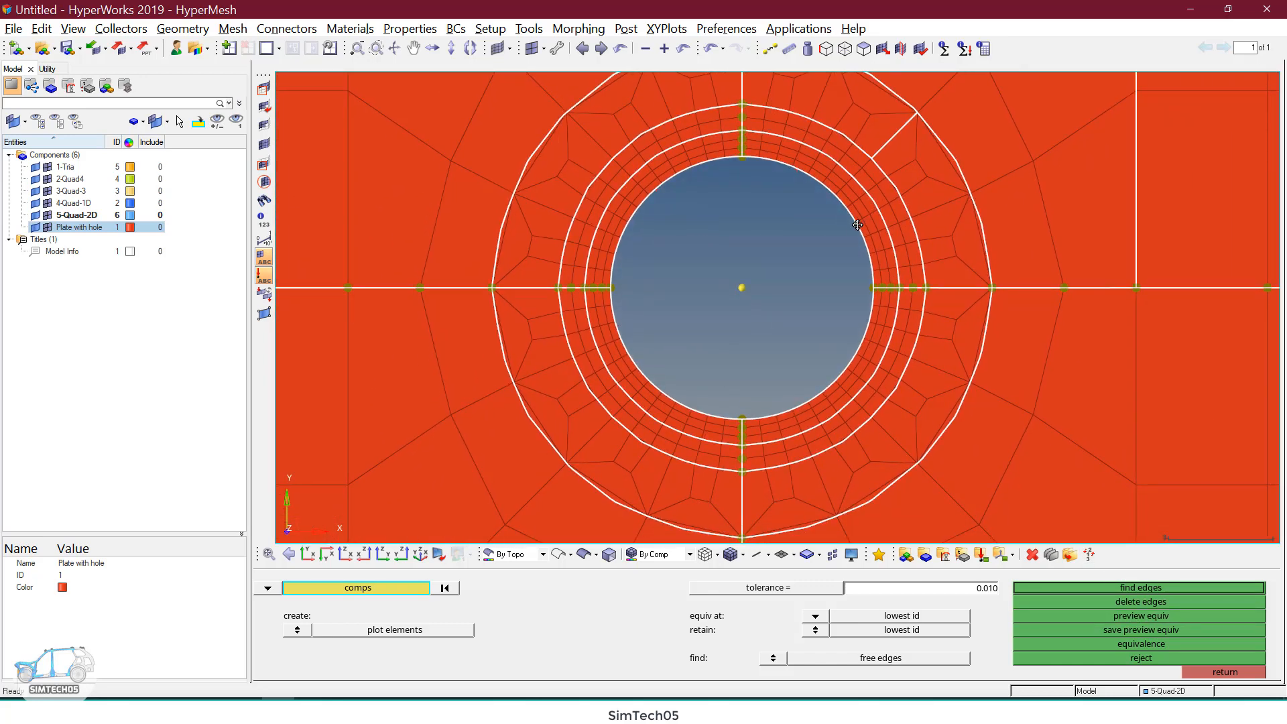
pyautogui.scroll(-1, 1019, 311)
pyautogui.keyDown('ctrl'); pyautogui.moveTo(1009, 309); pyautogui.dragTo(965, 315, button='right'); pyautogui.keyUp('ctrl')
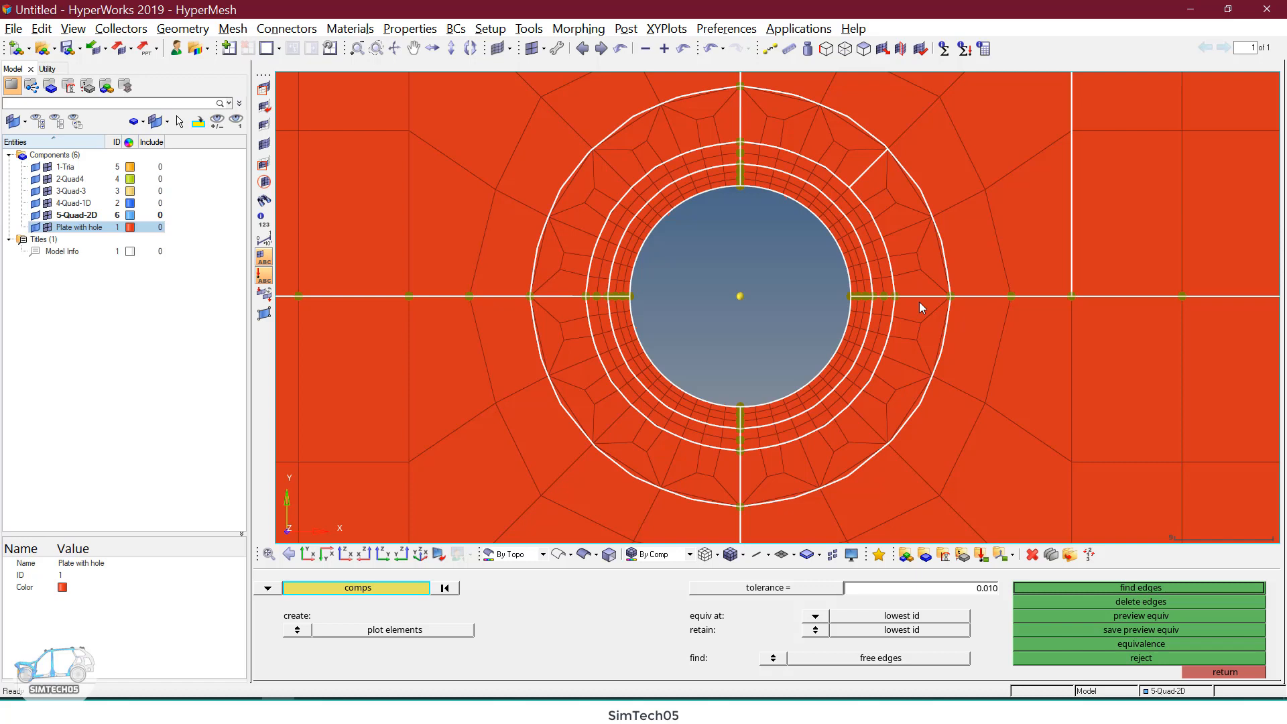
pyautogui.click(1137, 615)
pyautogui.click(1140, 644)
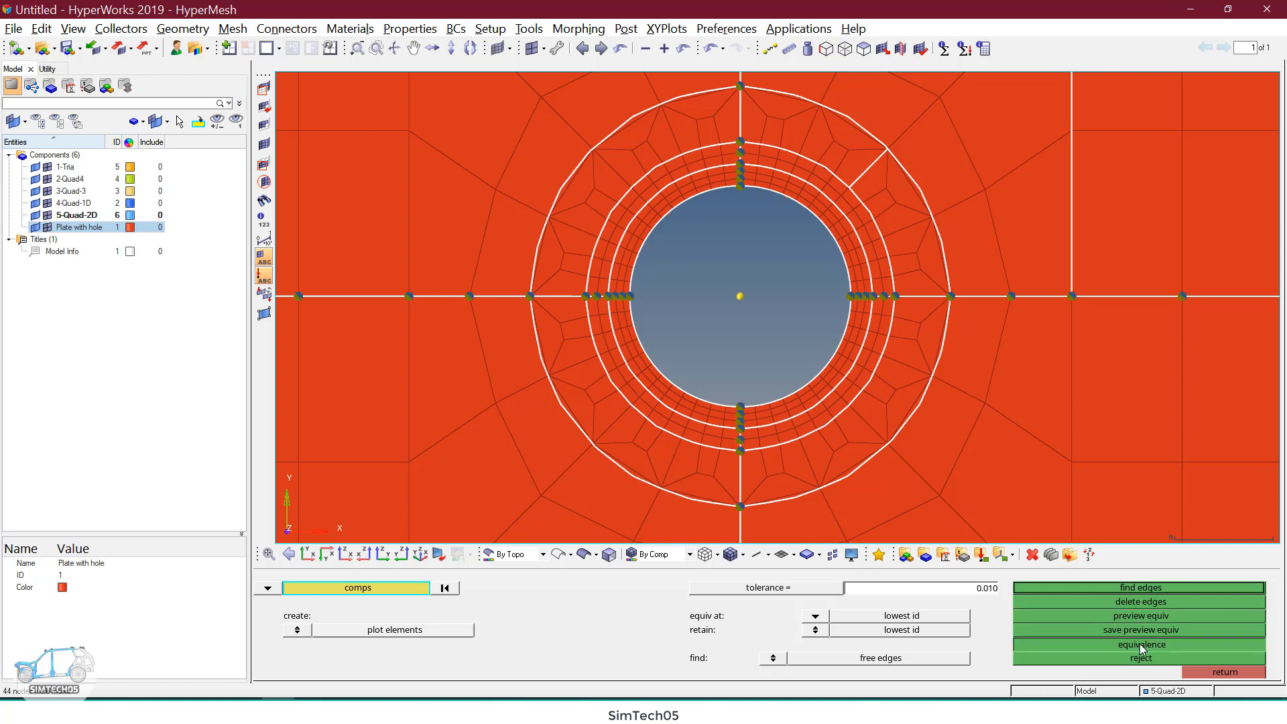
pyautogui.click(1134, 589)
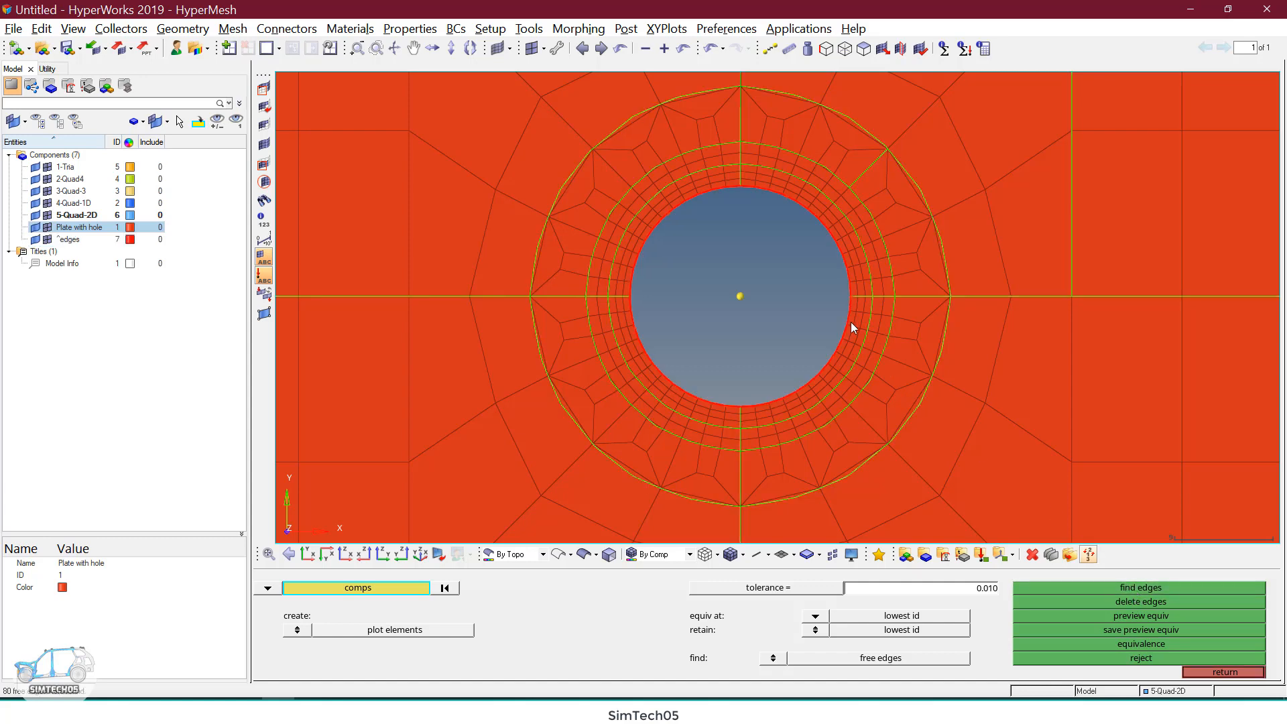
# Step: Change the Plate with hole component's colour to green and hide its geometry
pyautogui.press('f')
pyautogui.keyDown('ctrl'); pyautogui.moveTo(1020, 333); pyautogui.dragTo(727, 224, button='right'); pyautogui.keyUp('ctrl')
pyautogui.scroll(3, 790, 270)
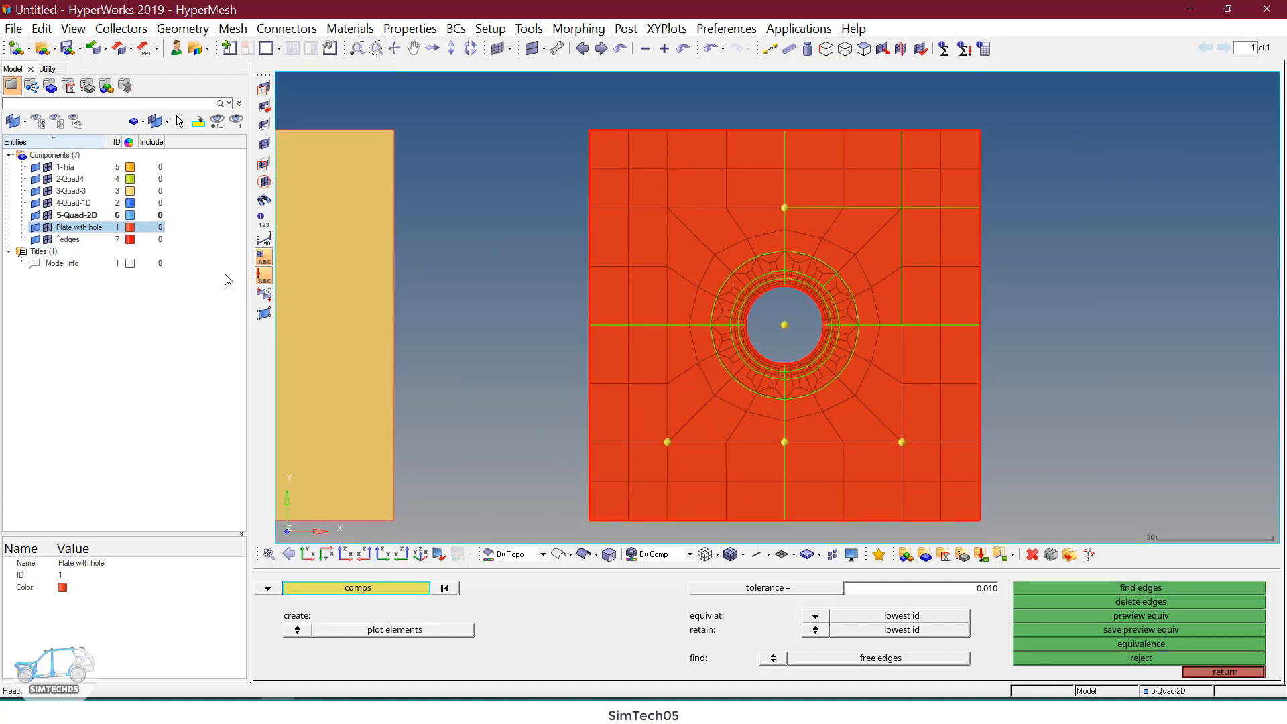
pyautogui.click(131, 227)
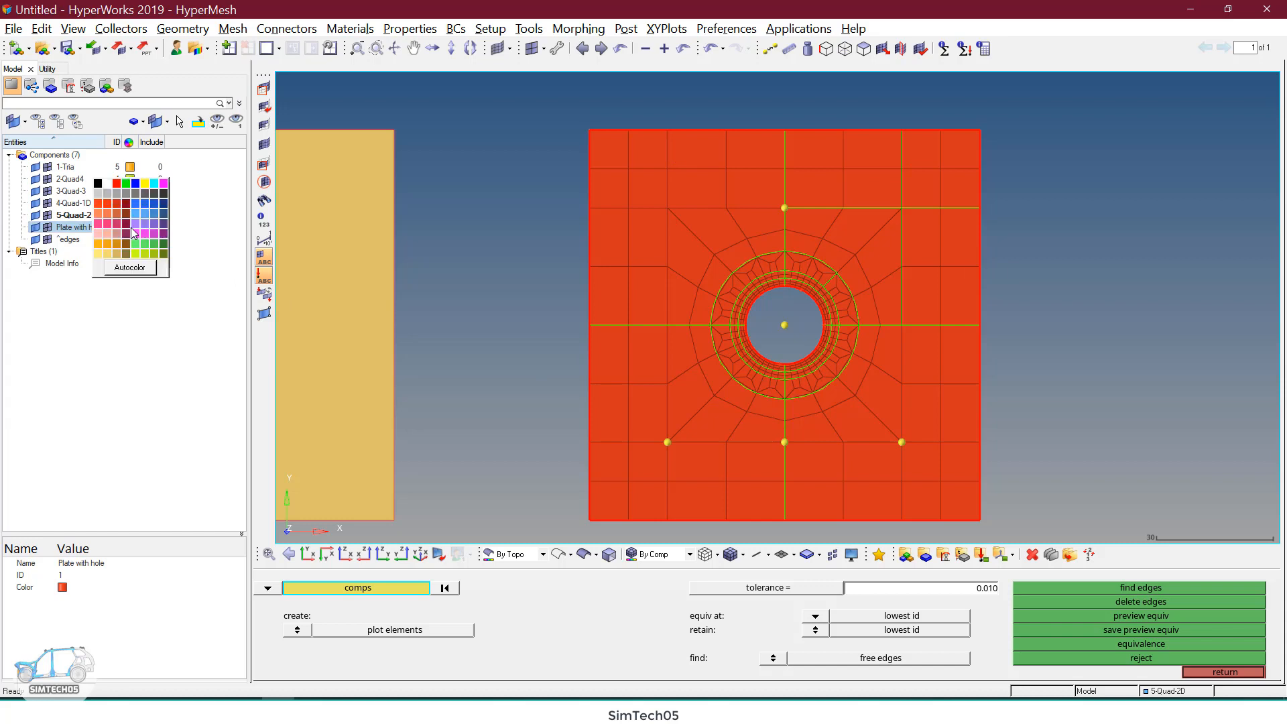
pyautogui.click(126, 183)
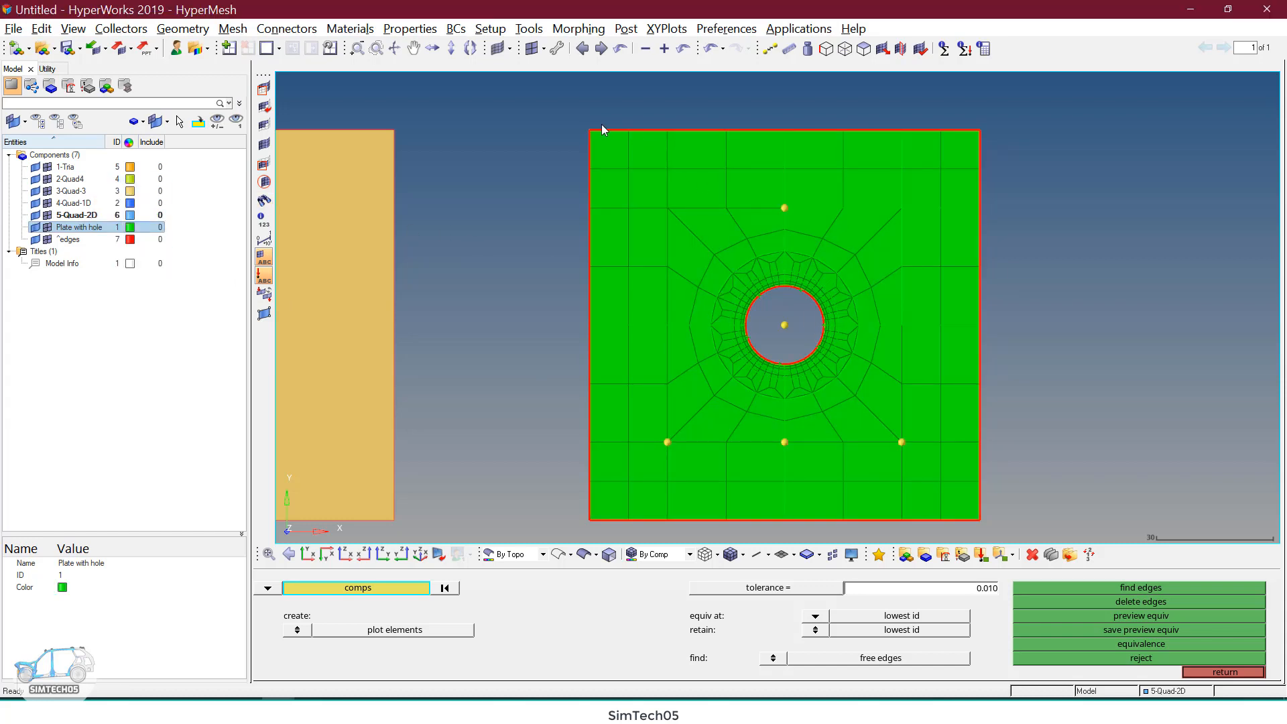
pyautogui.click(35, 228)
# Step: Examine the mesh transition around the hole and compare it with the 5-Quad-2D and 4-Quad-1D plates, ending with all plates in view
pyautogui.keyDown('ctrl'); pyautogui.moveTo(821, 347); pyautogui.dragTo(835, 345, button='right'); pyautogui.keyUp('ctrl')
pyautogui.scroll(3, 793, 347)
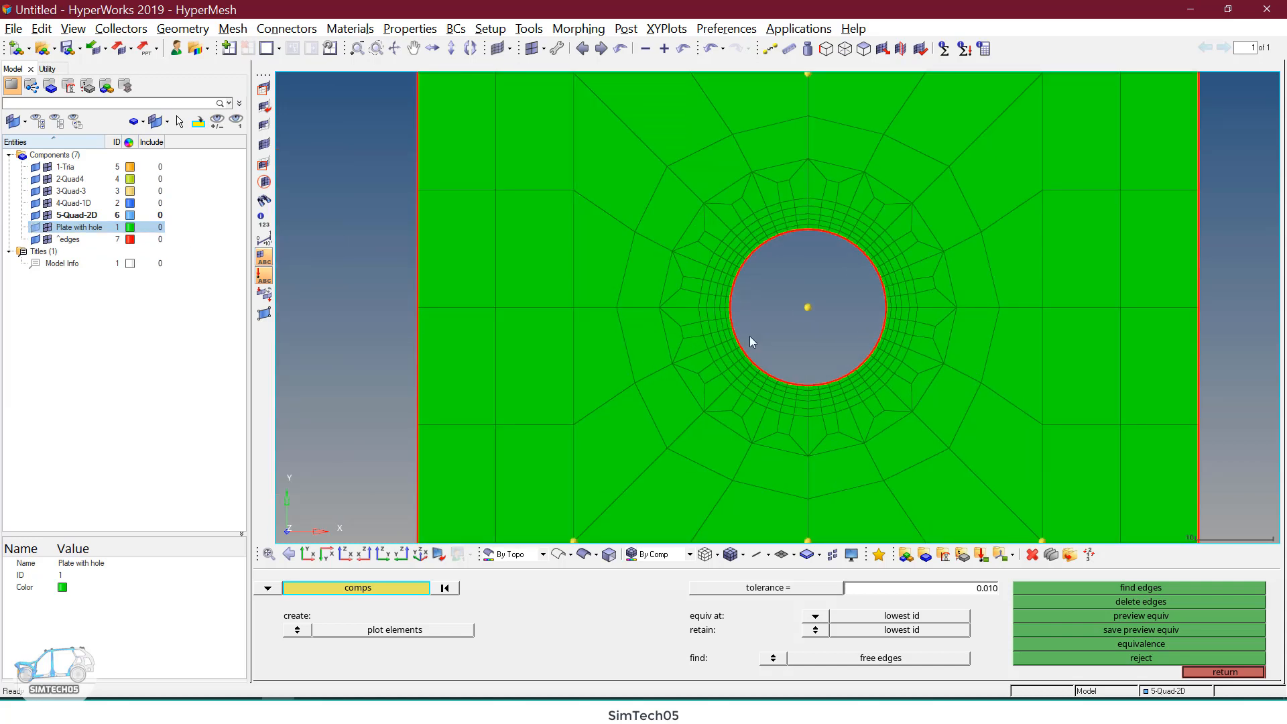
pyautogui.scroll(-6, 838, 325)
pyautogui.scroll(6, 834, 238)
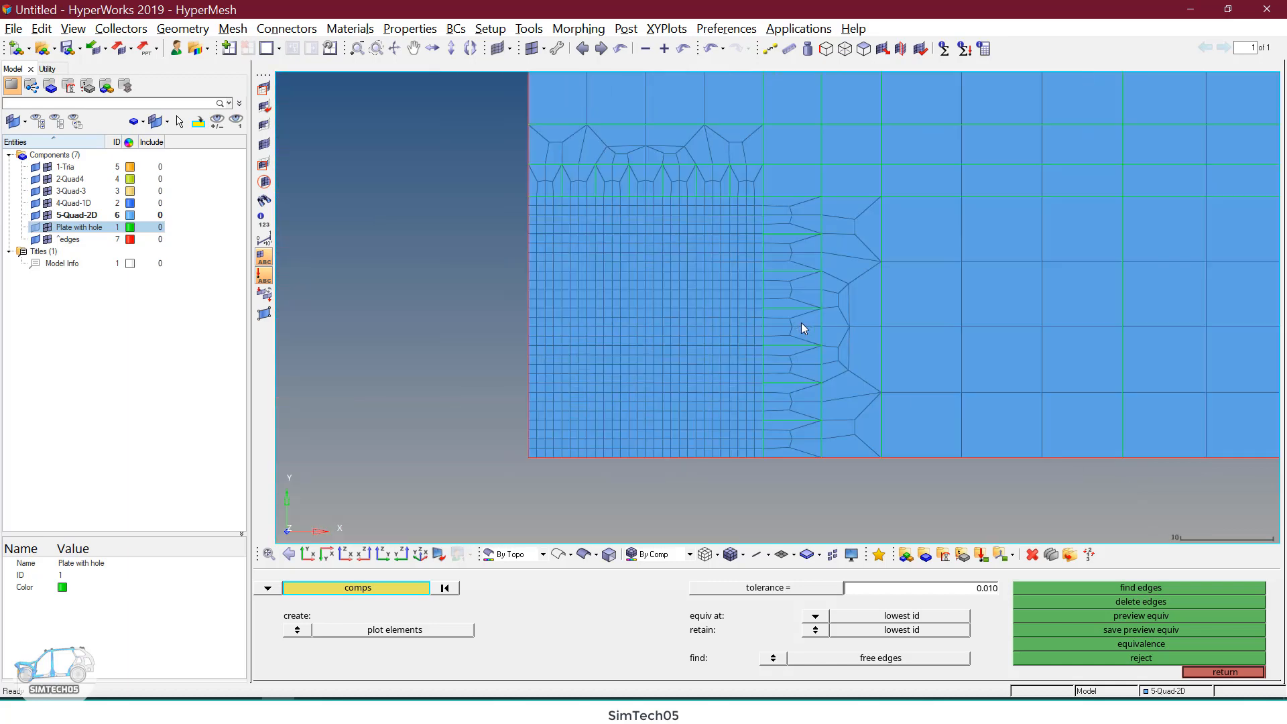
pyautogui.keyDown('ctrl'); pyautogui.moveTo(803, 326); pyautogui.dragTo(850, 348, button='right'); pyautogui.keyUp('ctrl')
pyautogui.scroll(-3, 796, 271)
pyautogui.keyDown('ctrl'); pyautogui.moveTo(797, 271); pyautogui.dragTo(1274, 360, button='right'); pyautogui.keyUp('ctrl')
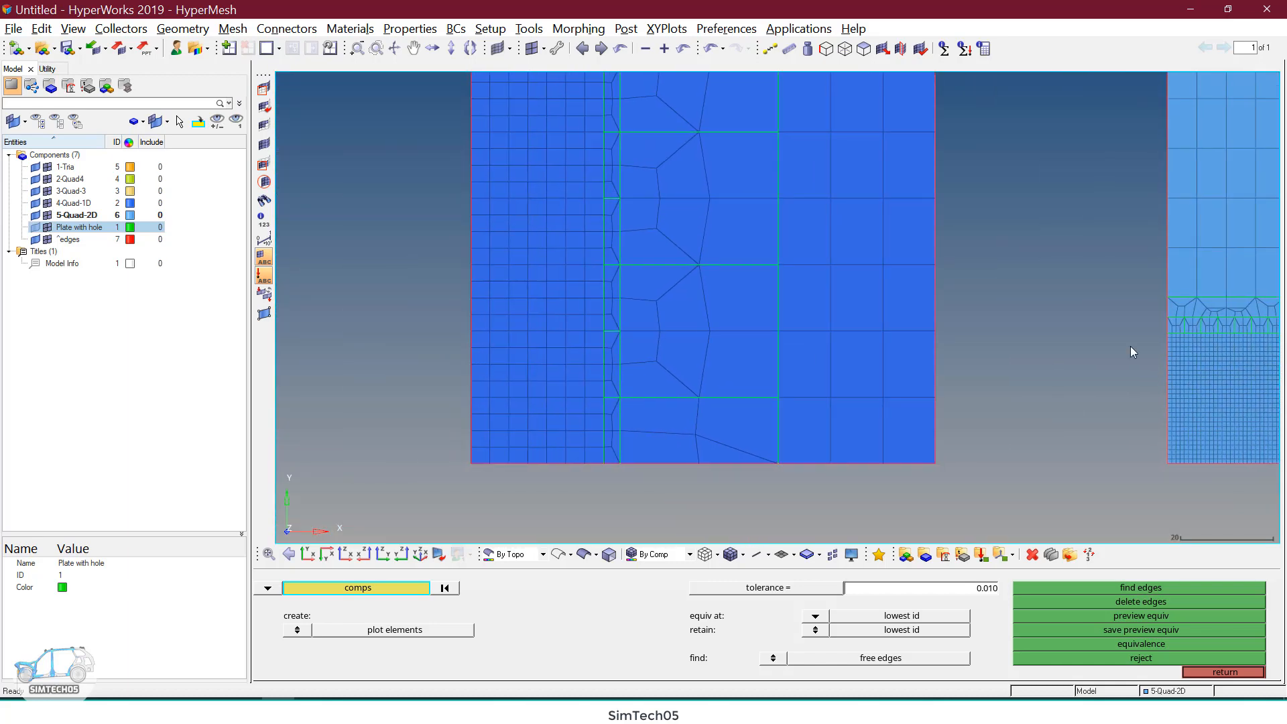
pyautogui.keyDown('ctrl'); pyautogui.moveTo(752, 328); pyautogui.dragTo(773, 371, button='right'); pyautogui.keyUp('ctrl')
pyautogui.moveTo(714, 267)
pyautogui.keyDown('ctrl'); pyautogui.mouseDown(button='right')
pyautogui.moveTo(730, 365)
pyautogui.moveTo(698, 273)
pyautogui.mouseUp(button='right'); pyautogui.keyUp('ctrl')
pyautogui.press('f')
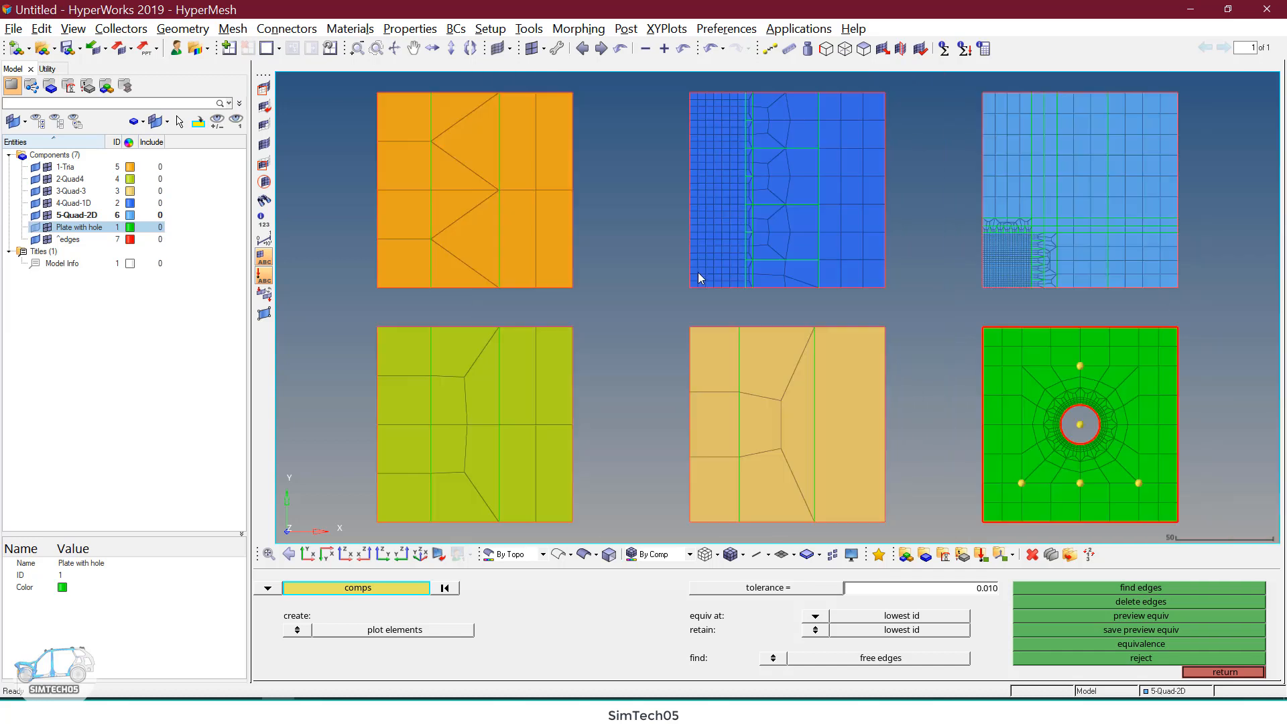